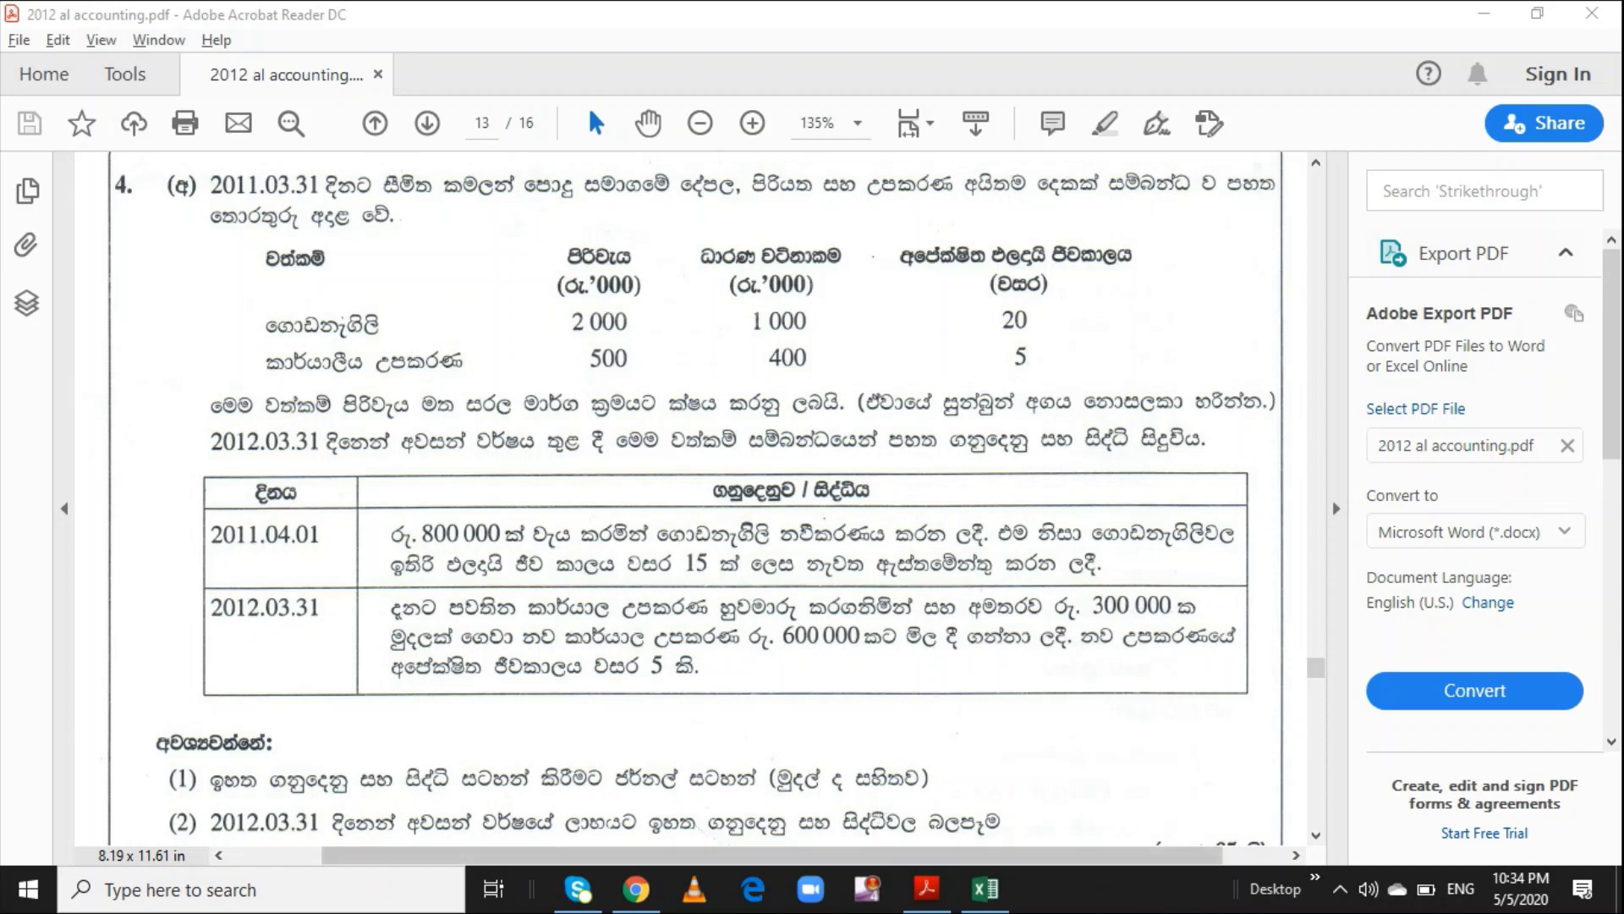
Read question 4's asset data and transactions in 2012 al accounting.pdf alongside the blank general journal in Excel
click(1316, 835)
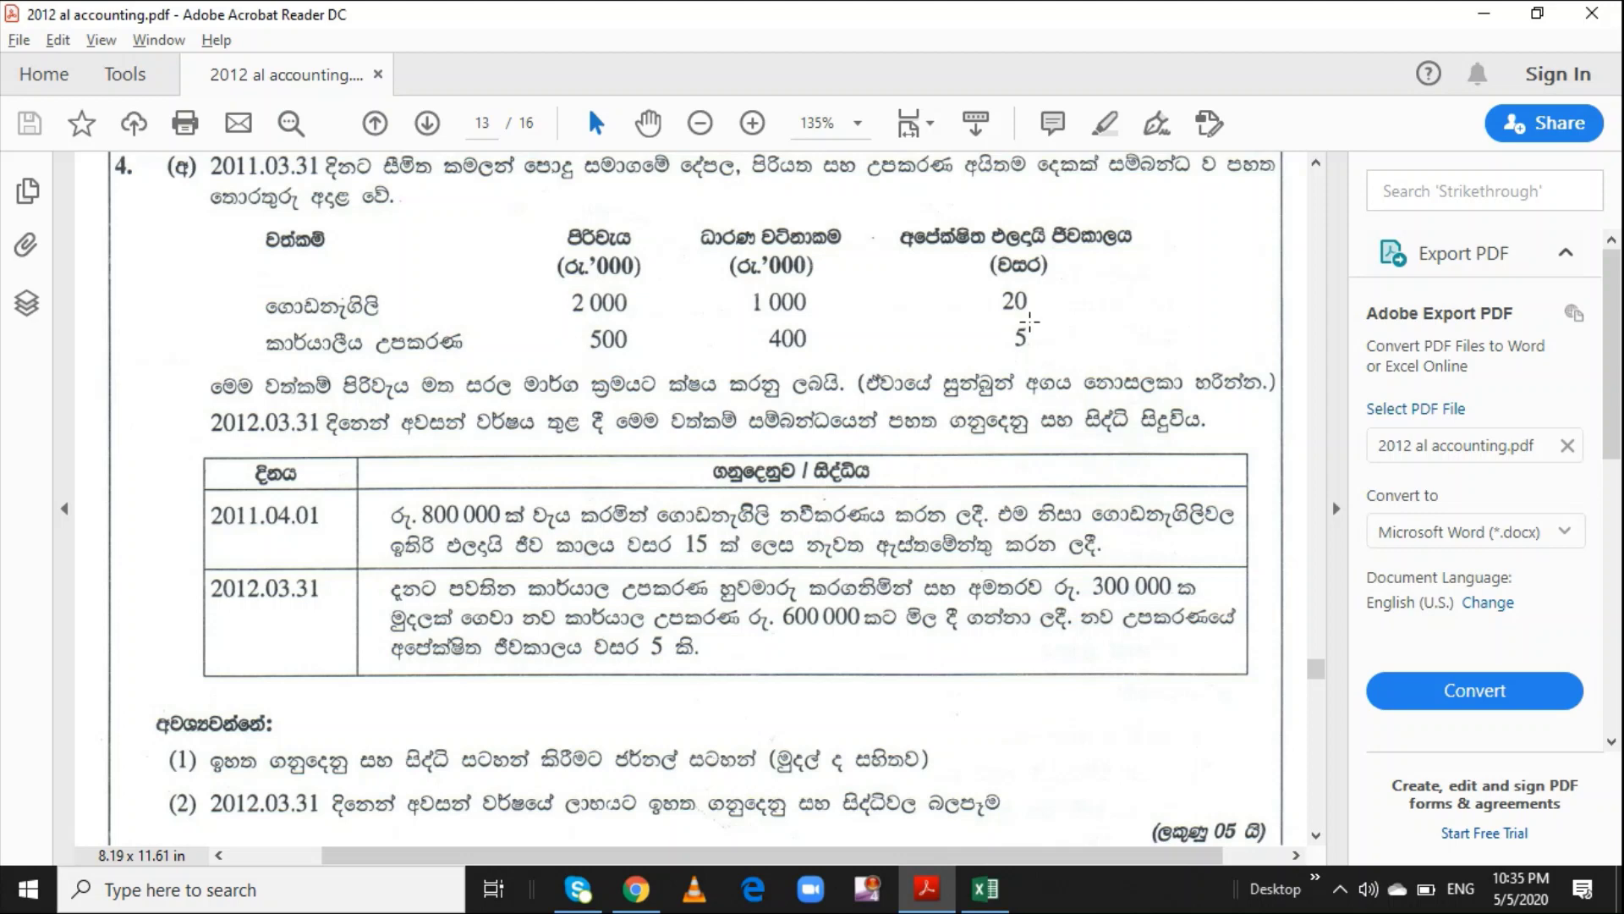
key(alt+Tab)
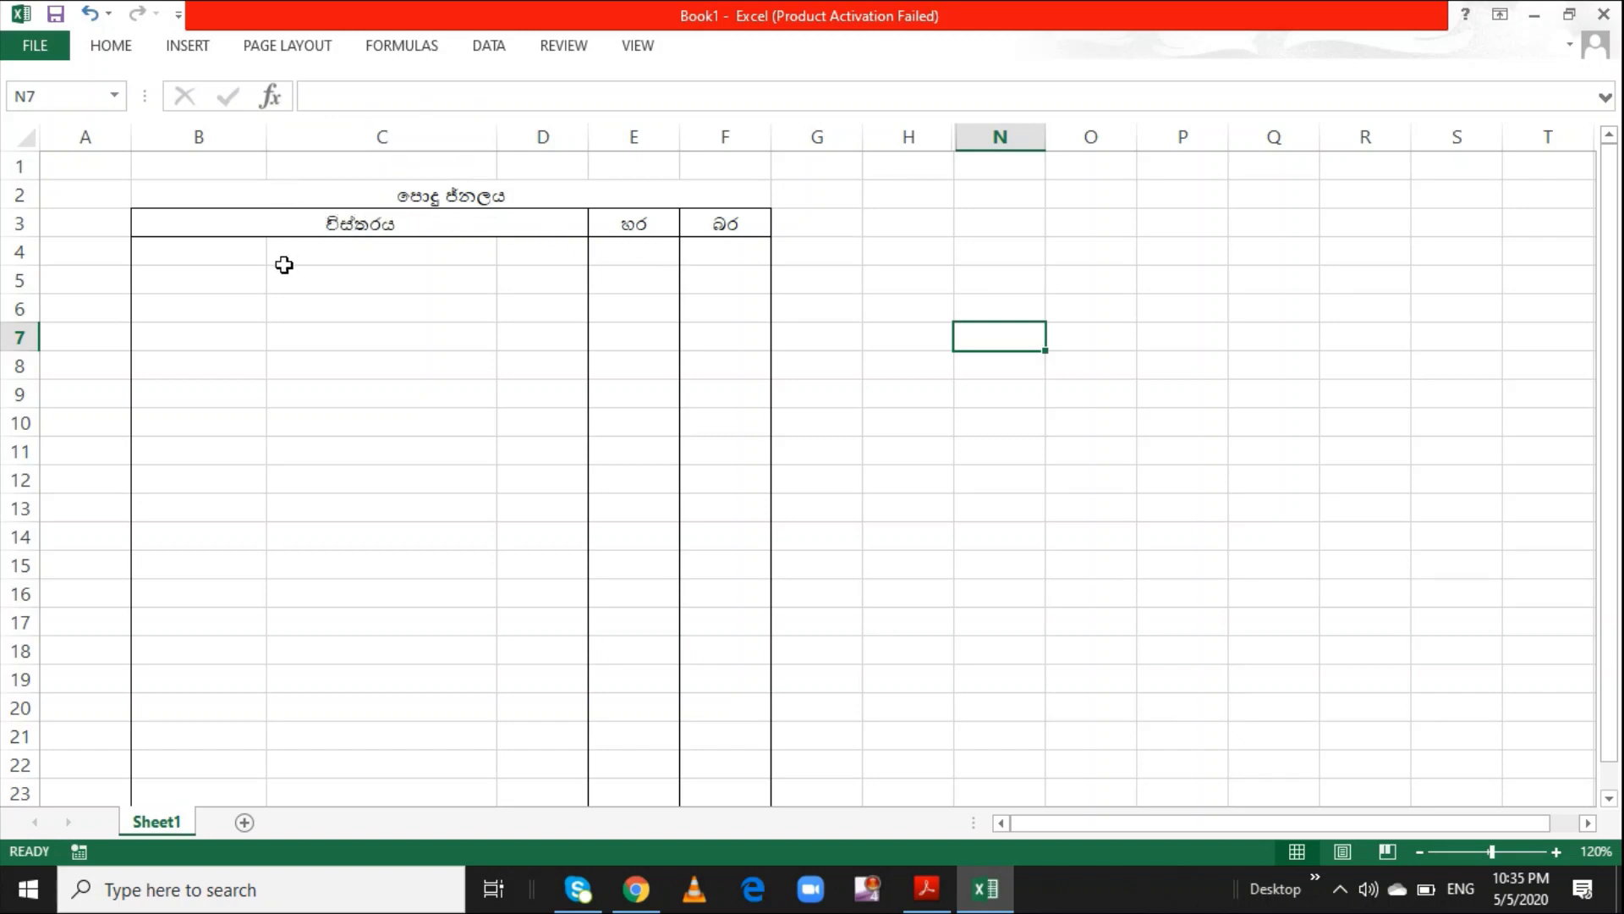
key(alt+Tab)
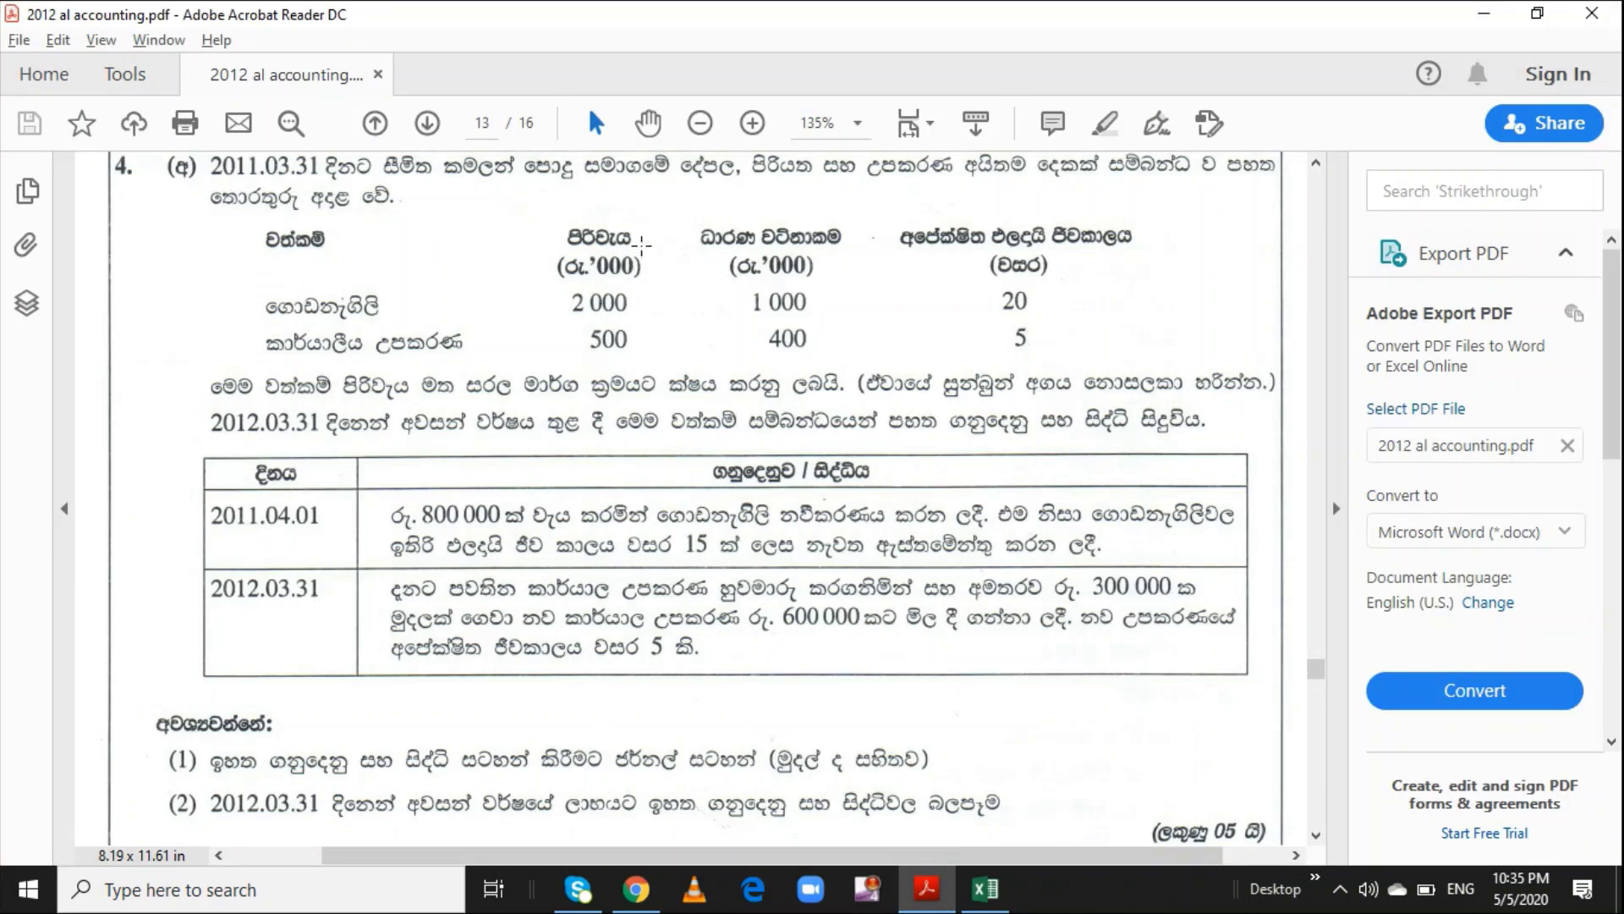
key(alt+Tab)
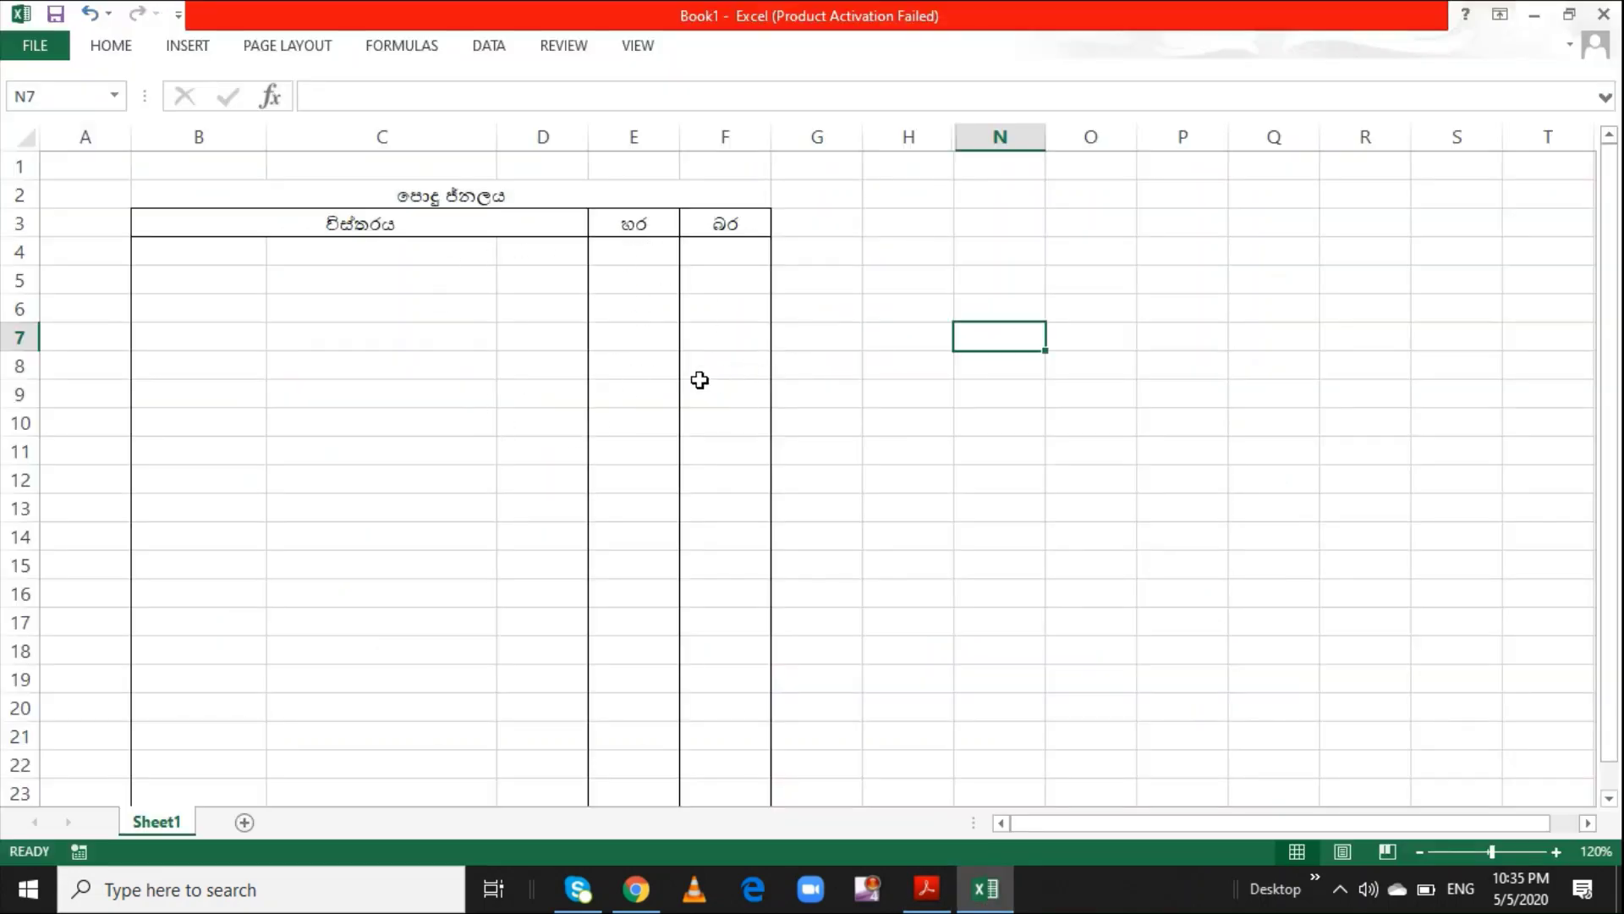
key(alt+Tab)
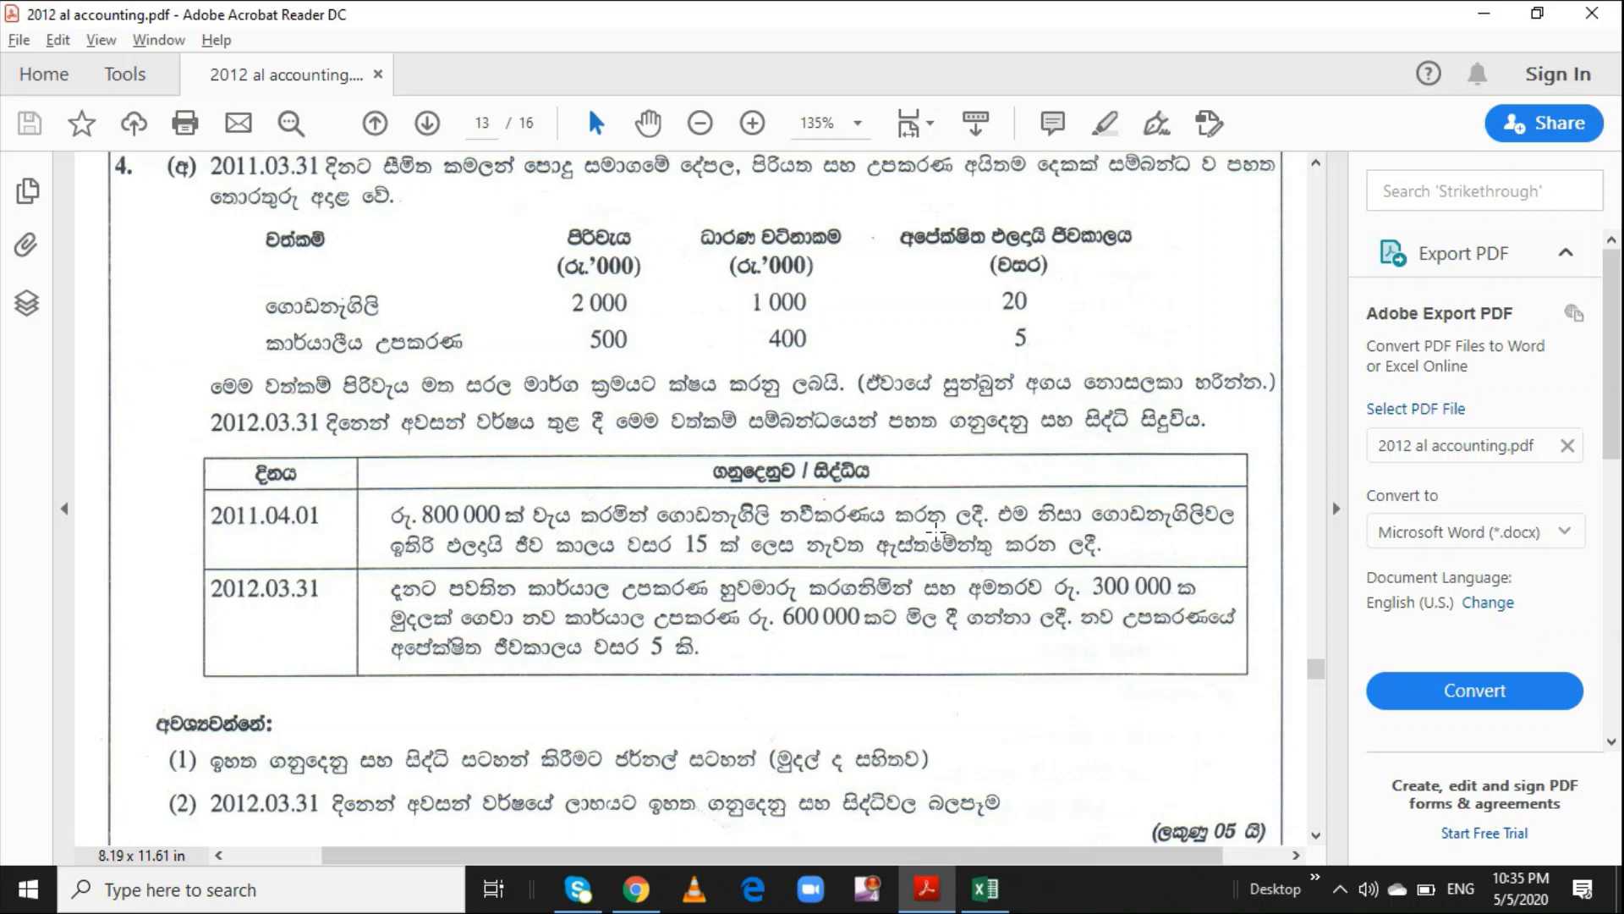
key(alt+Tab)
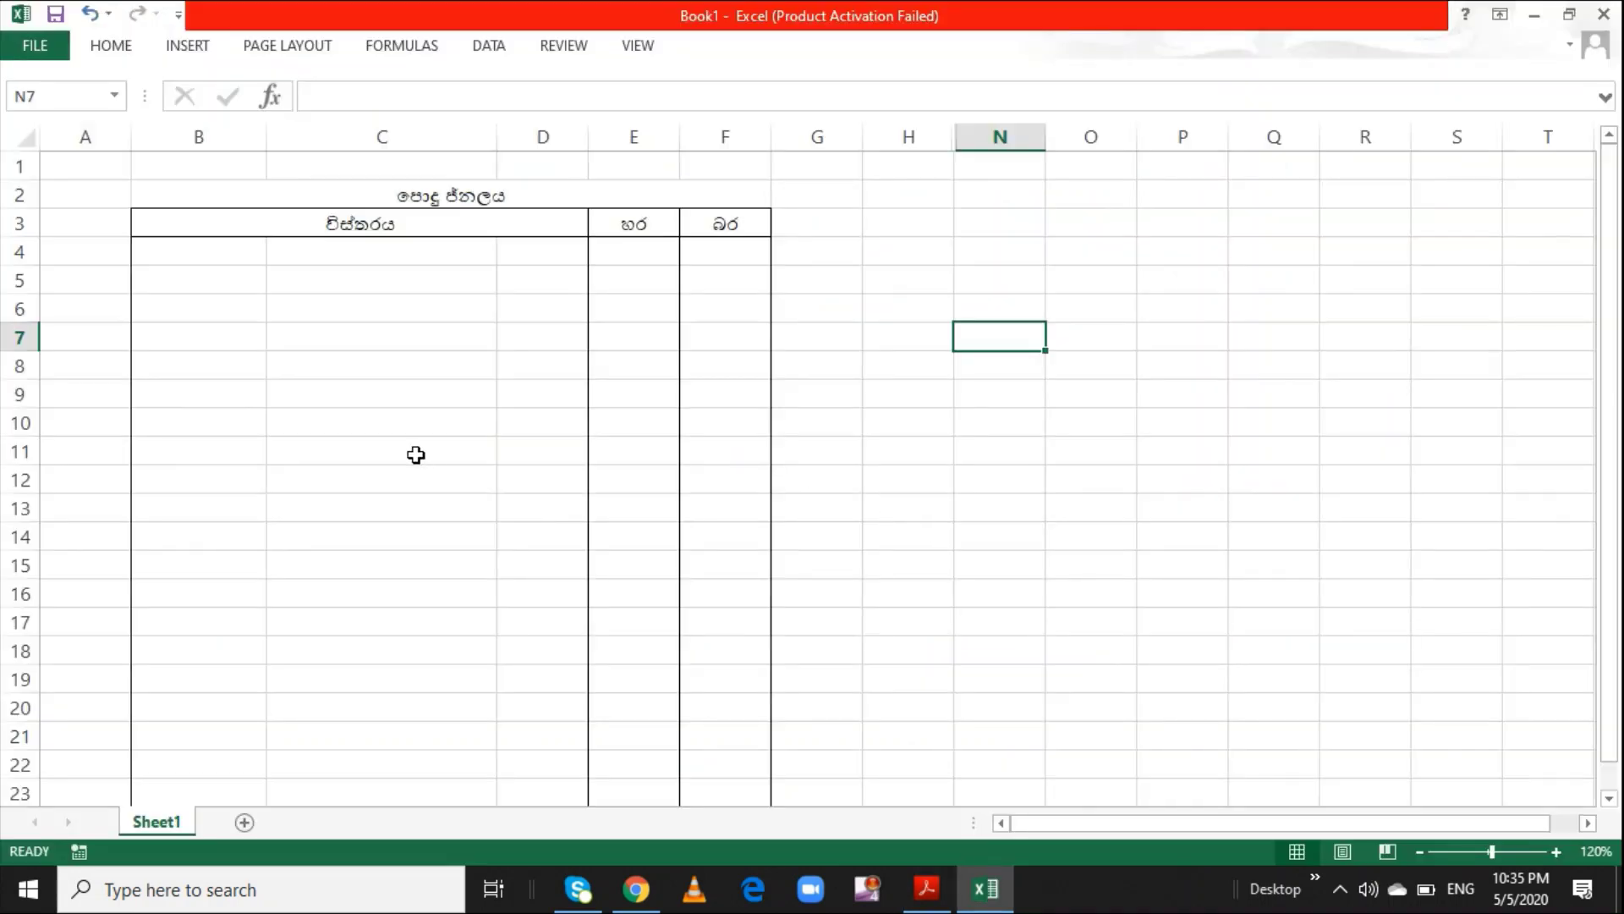
Enter the buildings account name ගොඩනැගිලි ගිණුම in cell B4 of the journal, using Sinhala input
click(178, 261)
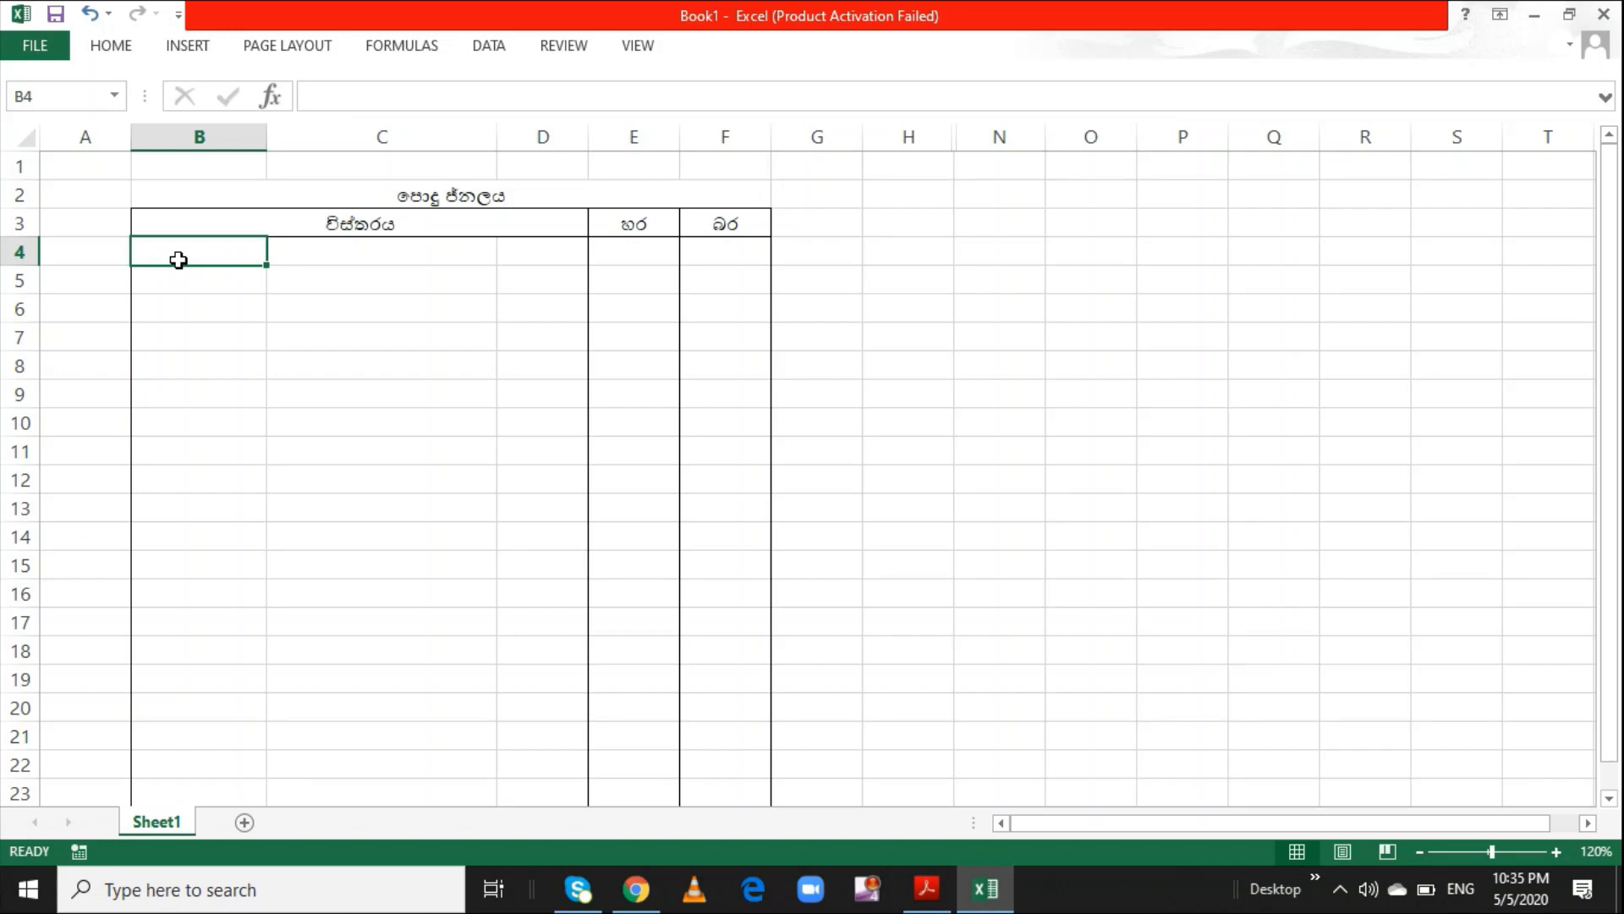
key(alt+shift)
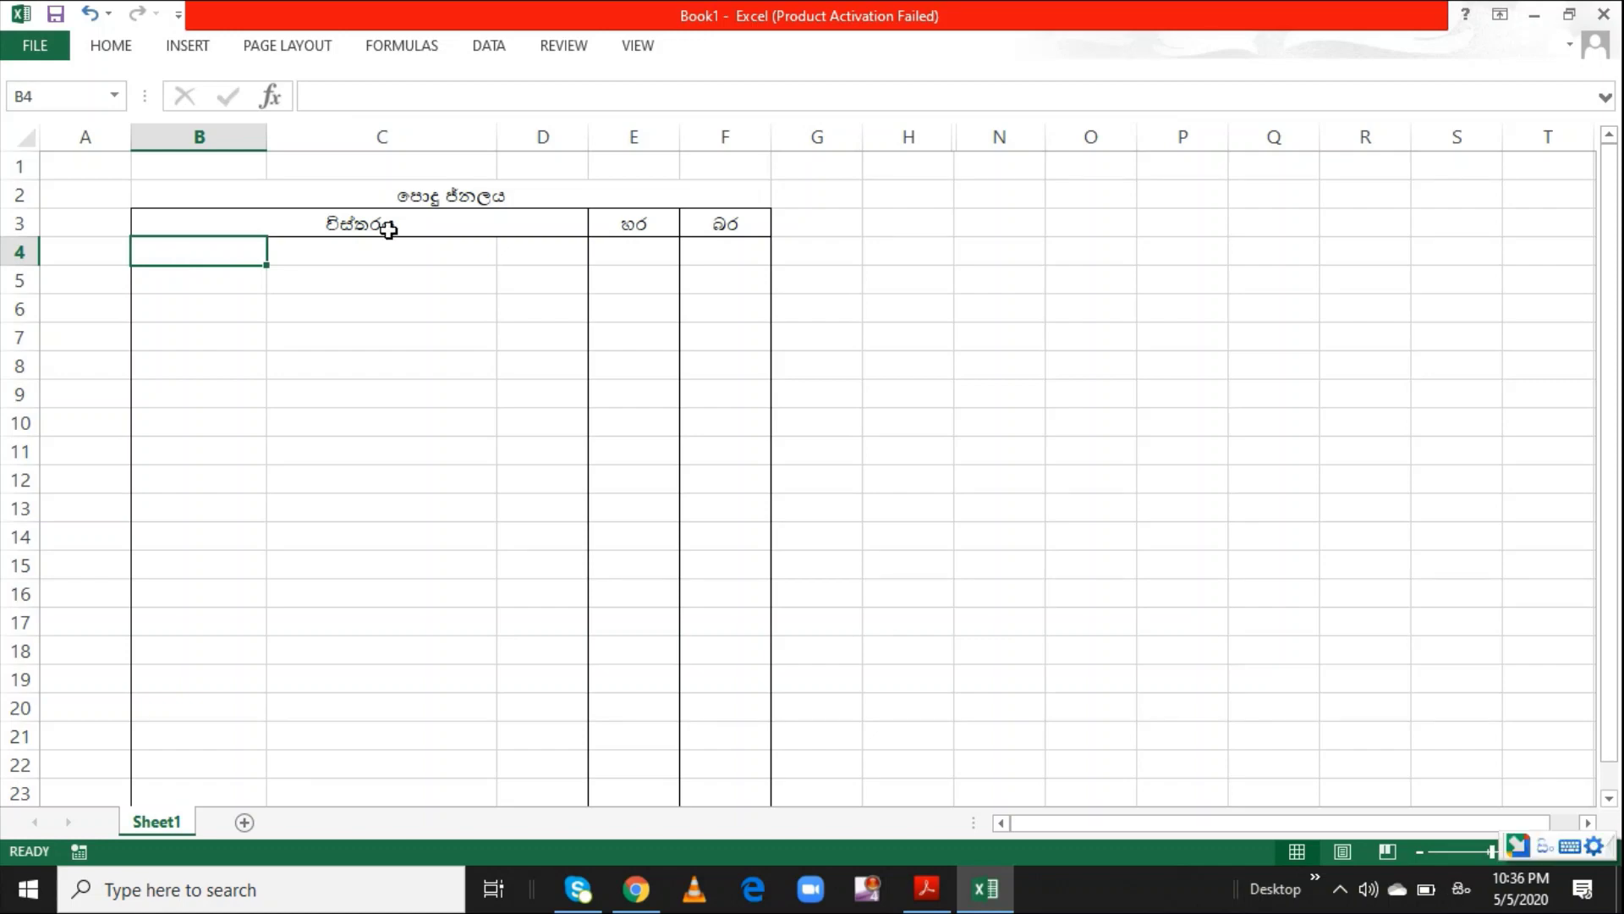
text(godan)
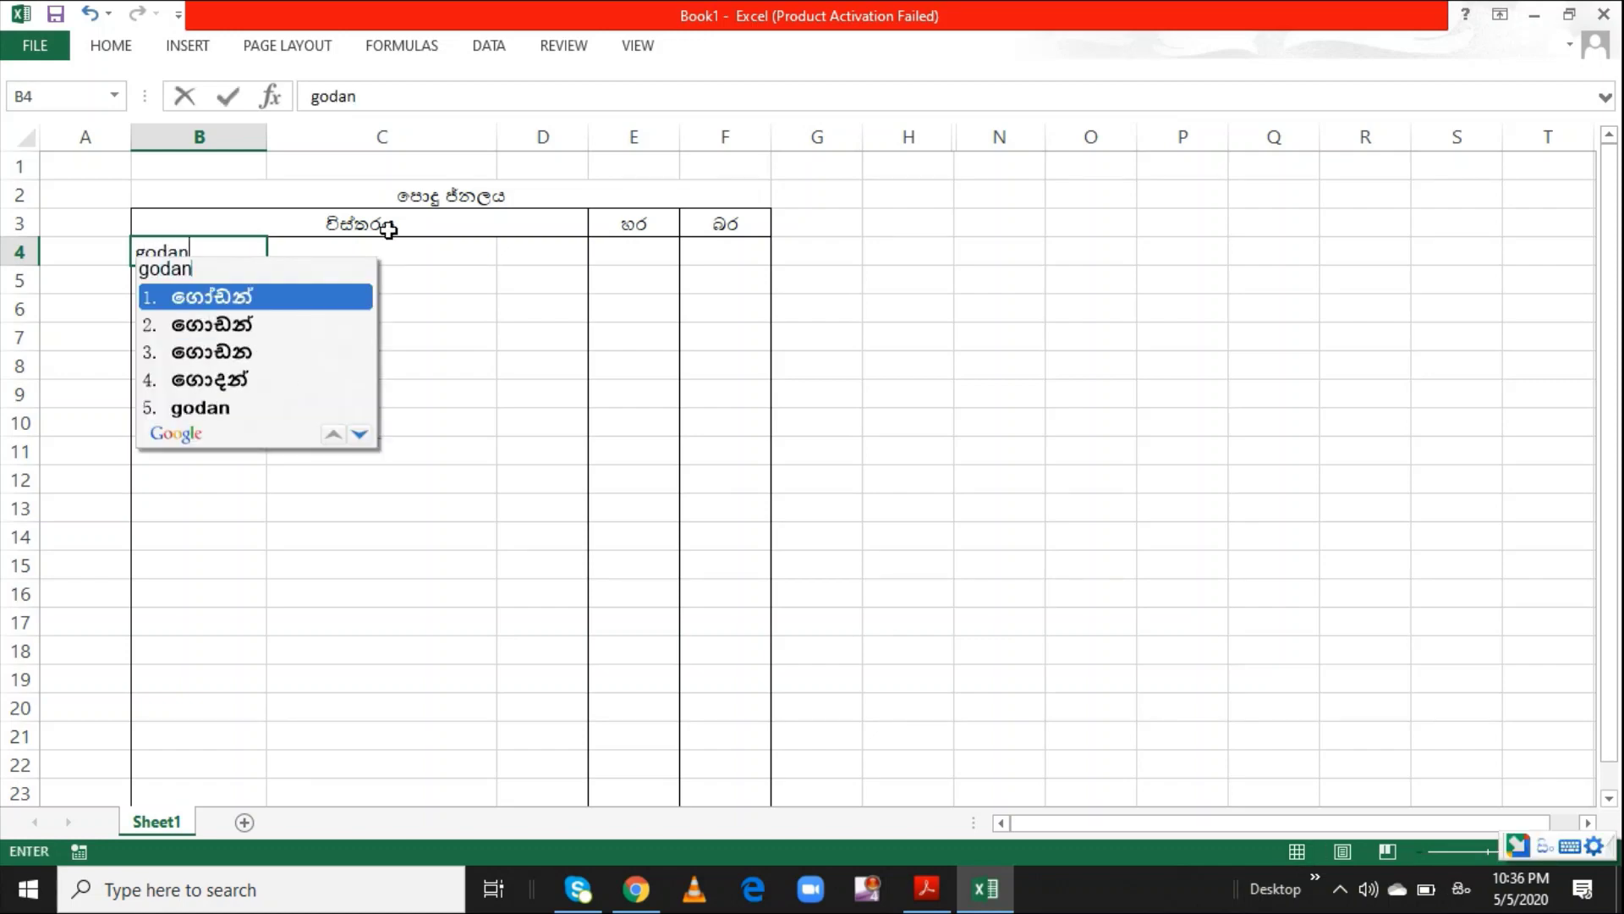
text(agili ginuma)
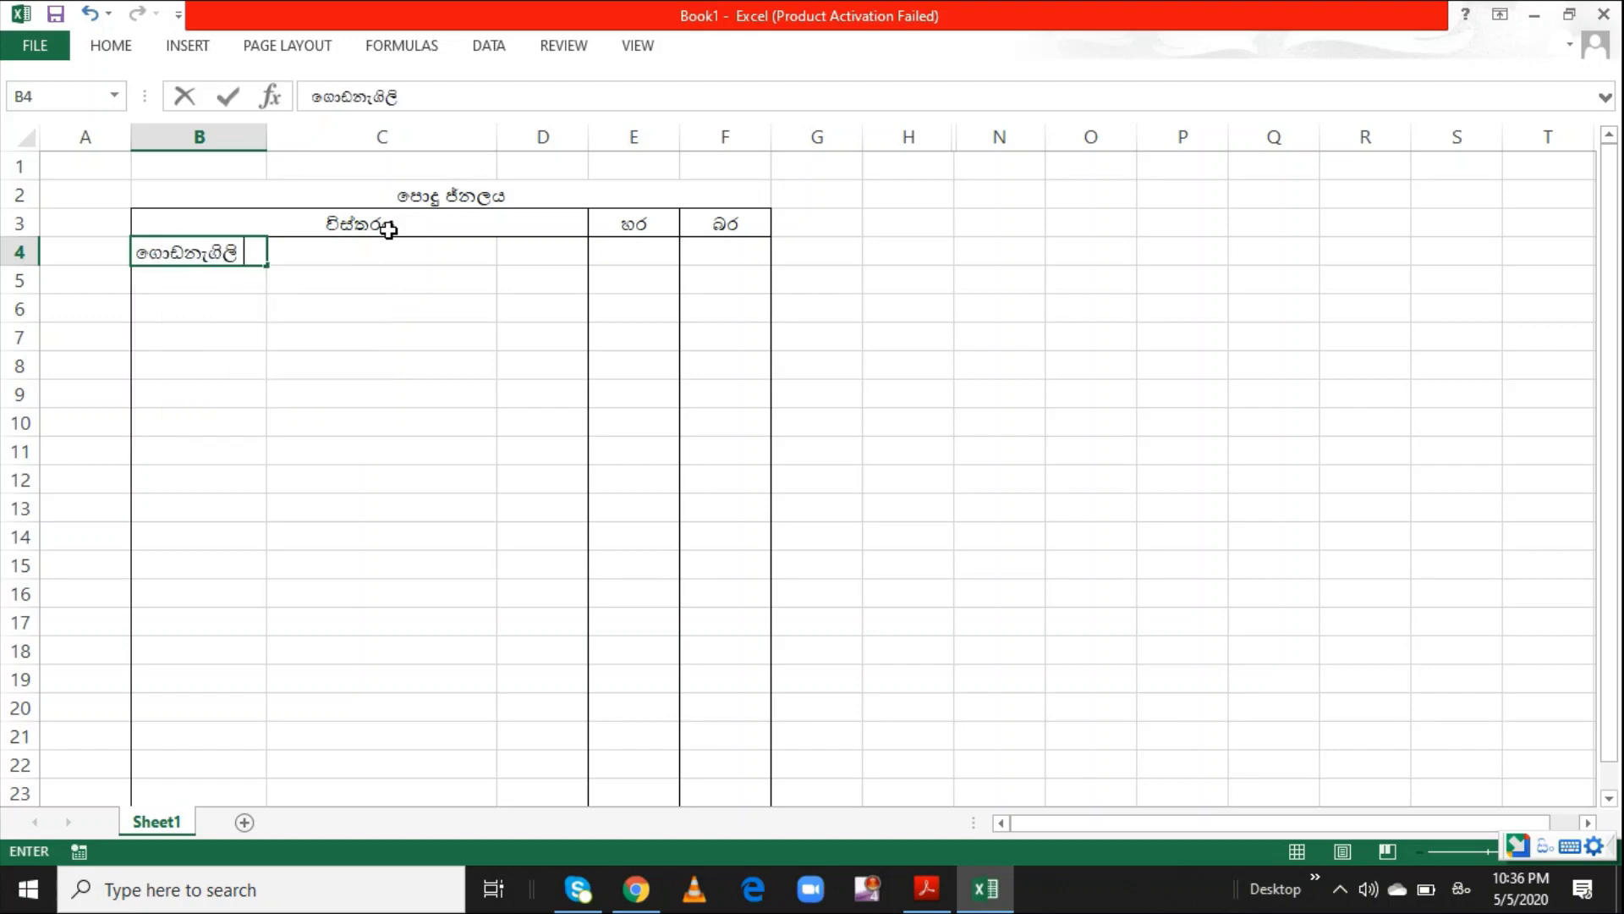
key(space)
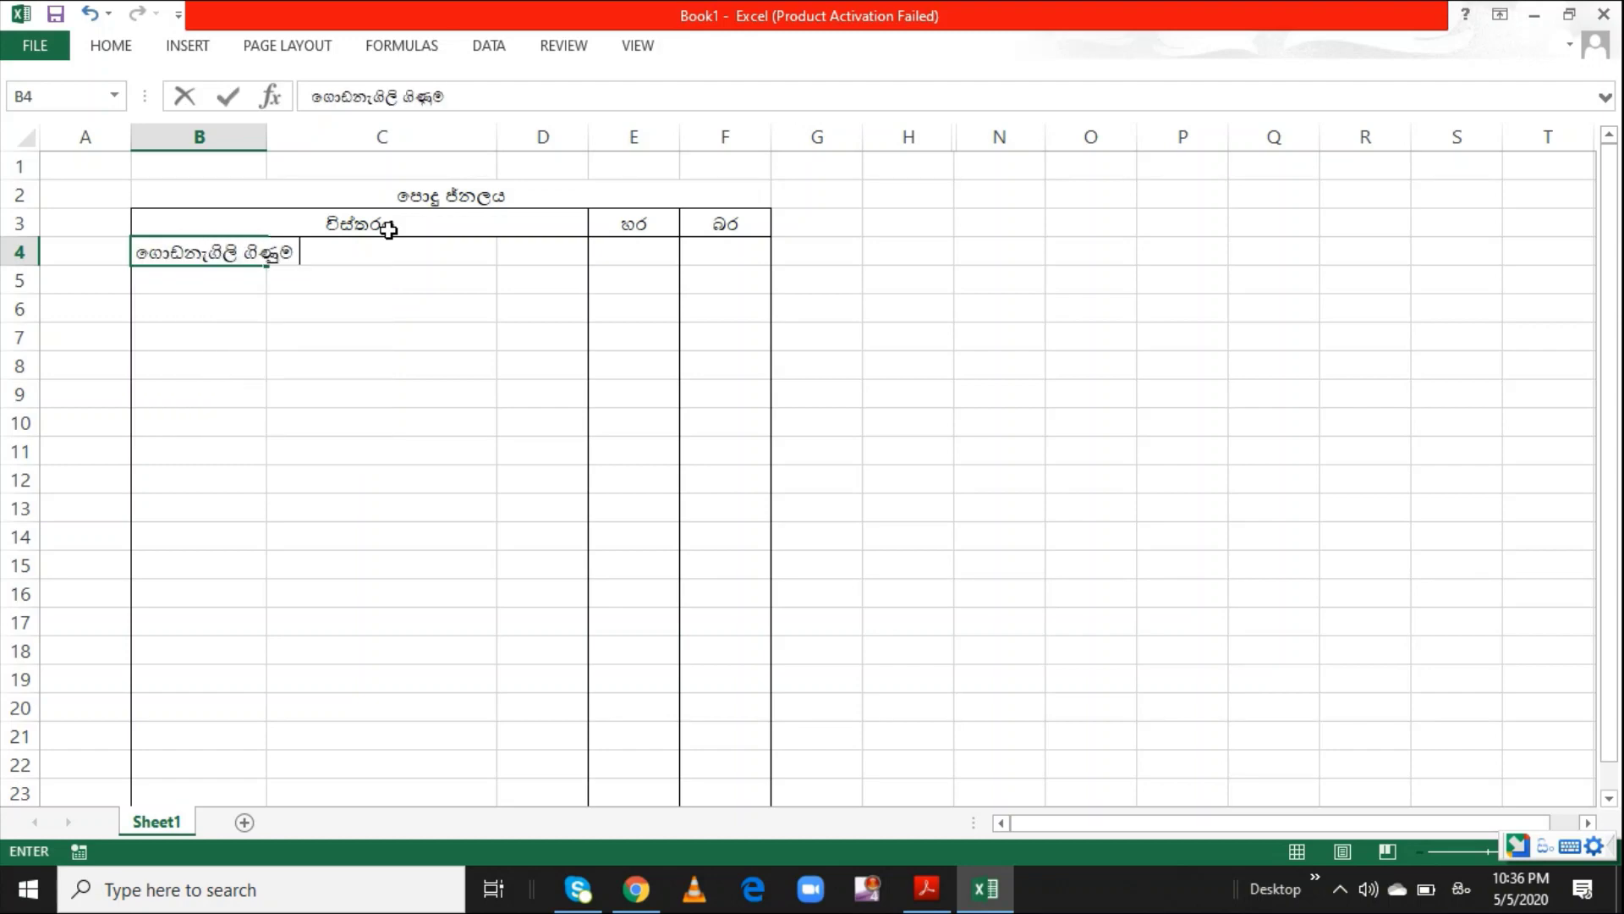
key(Return)
key(Return)
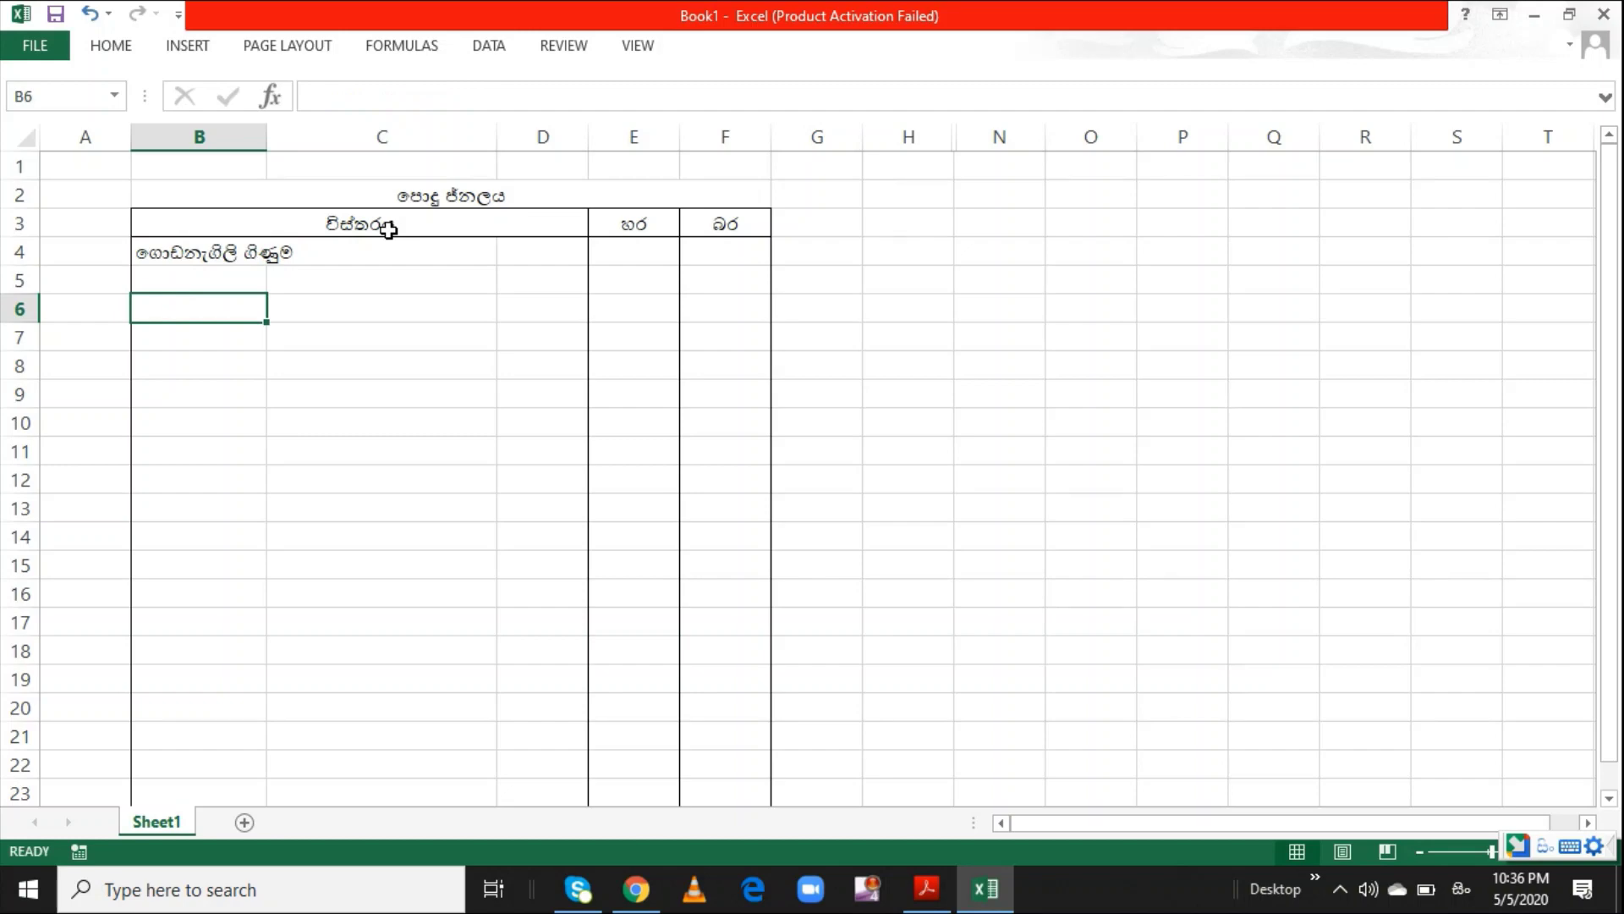
Mark the buildings account line as a debit by entering හර in cell D4
key(Right)
key(Right)
key(Up)
key(Up)
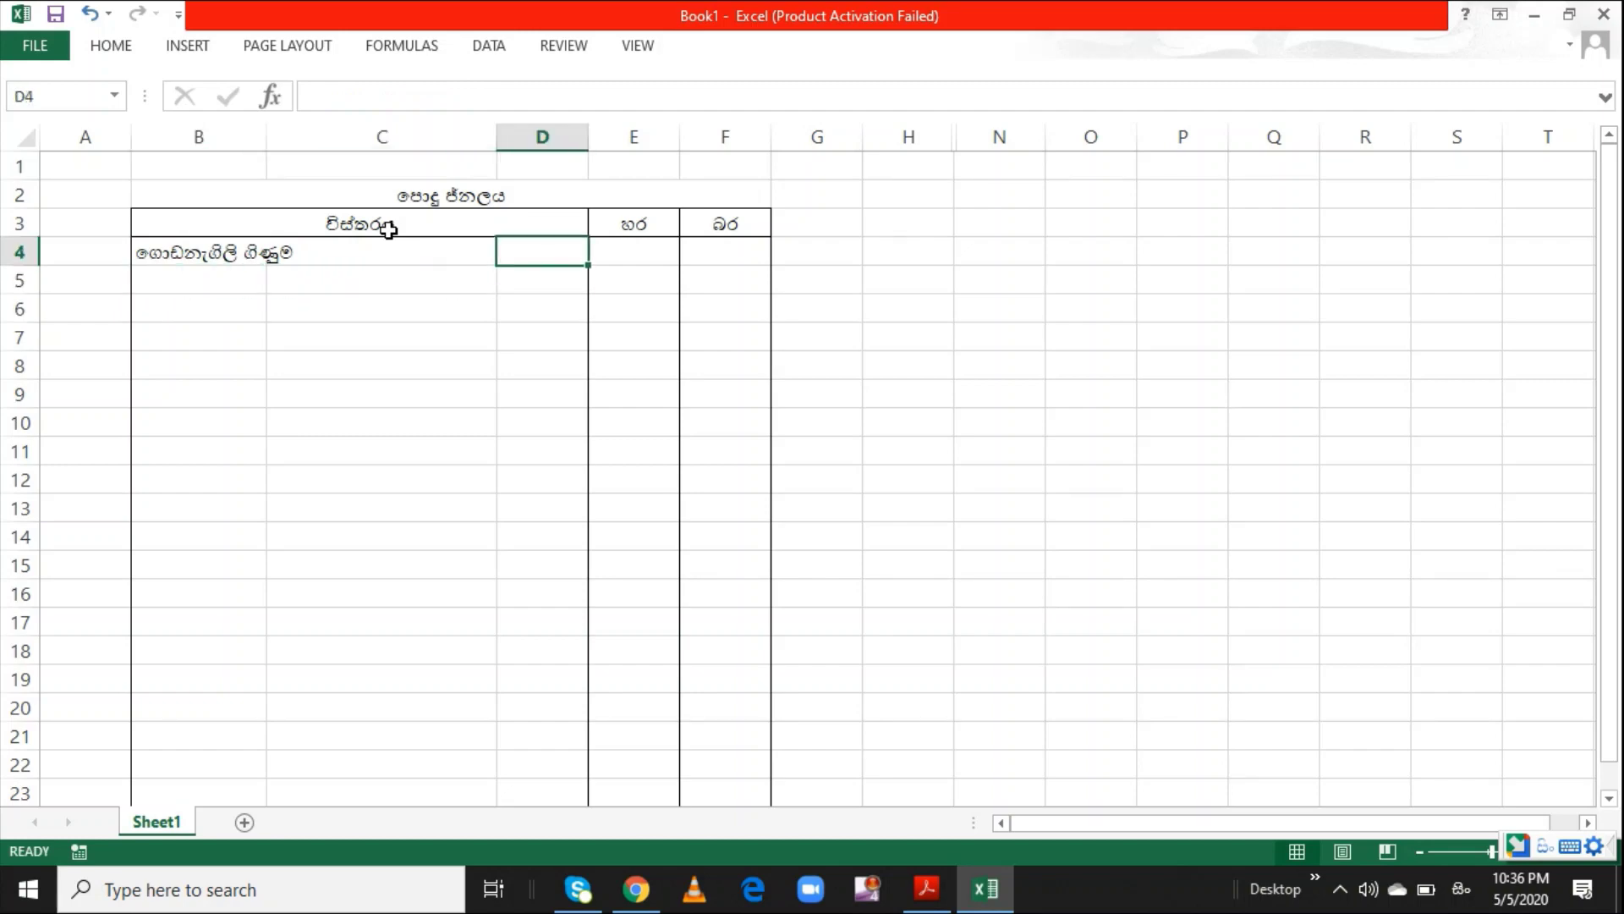
text(hara)
key(space)
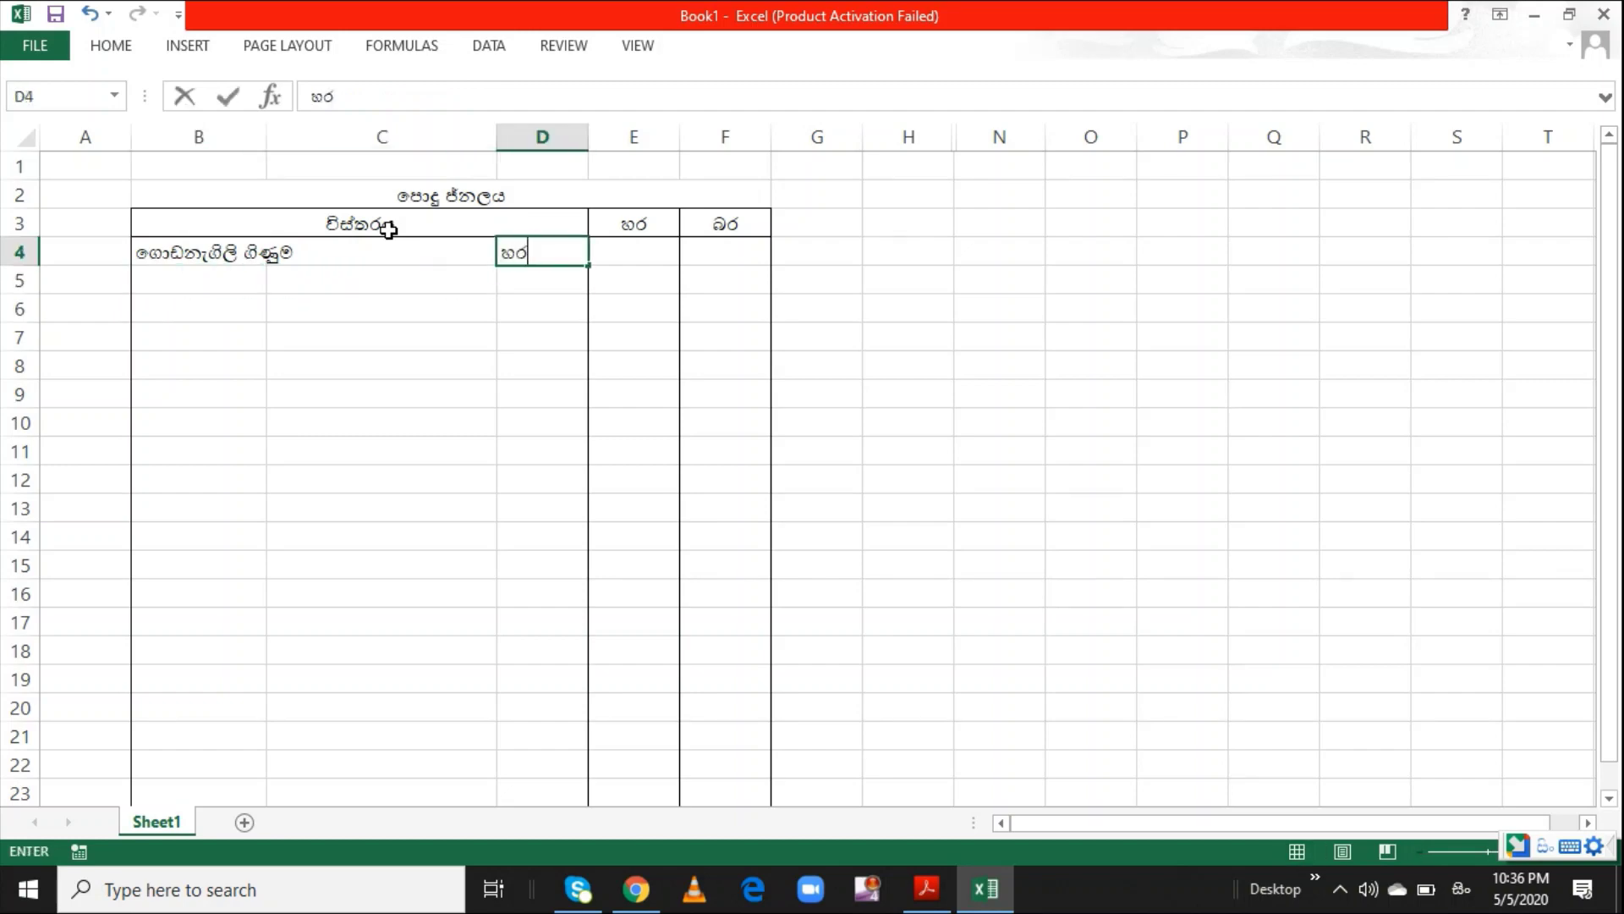
key(Return)
Enter the cash account name මුදල් ගිණුම in cell C5 as the credit line
key(Left)
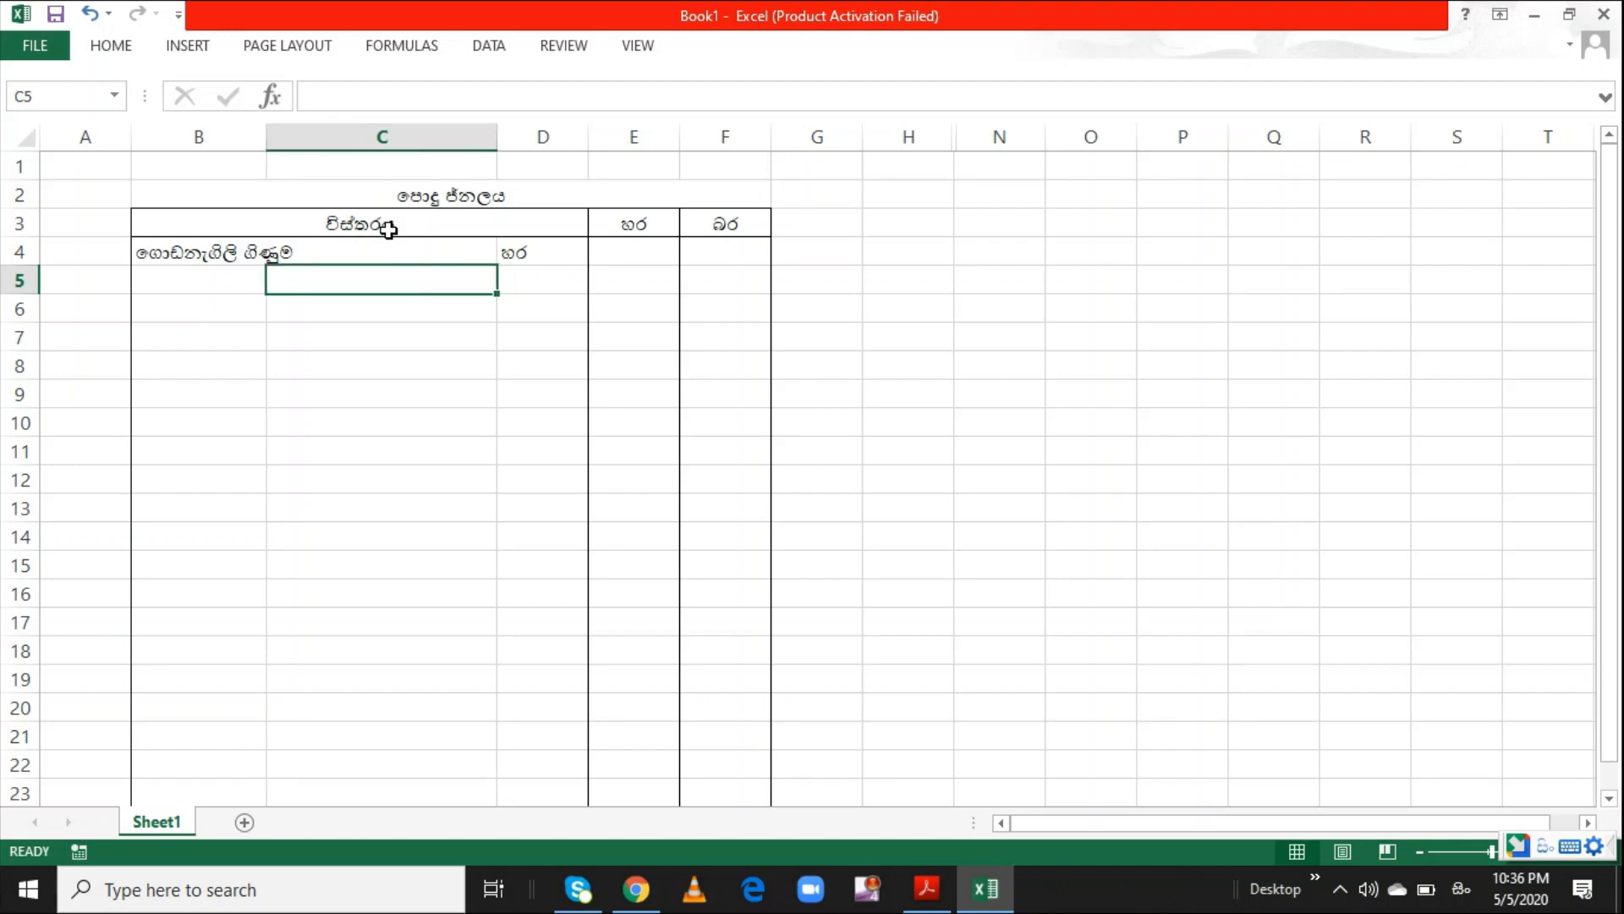
text(mudal)
key(space)
text(L)
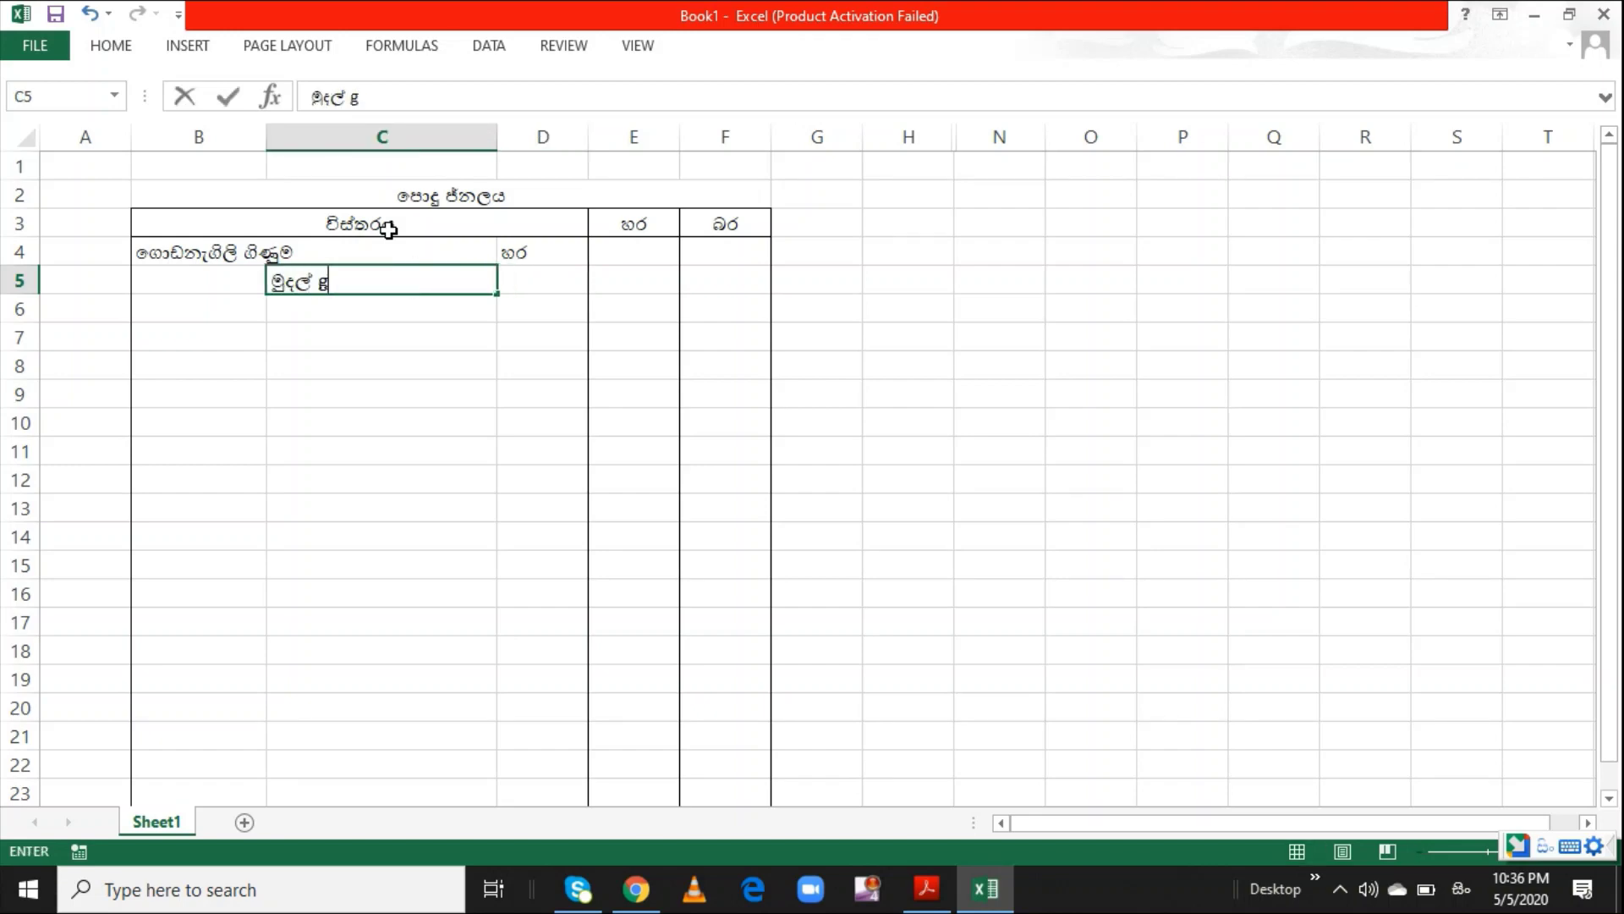
text(iNuma)
key(space)
key(Return)
key(Return)
key(Up)
key(Up)
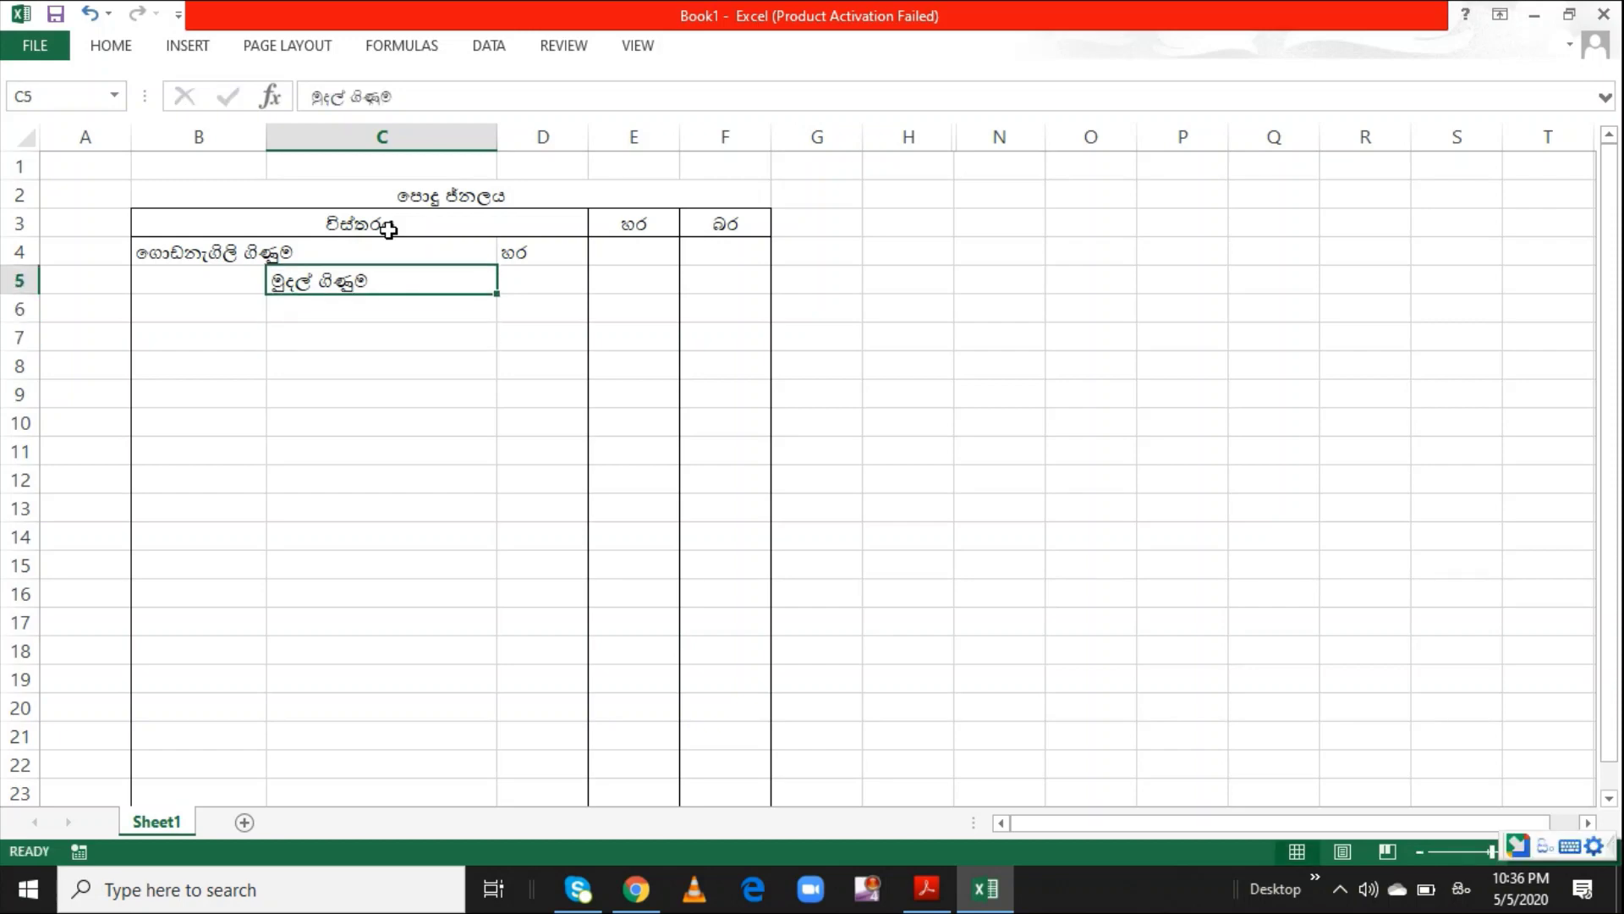
Enter 800 as the buildings debit in E4 and 800 as the cash credit in F5
key(Right)
key(Right)
key(Up)
text(8)
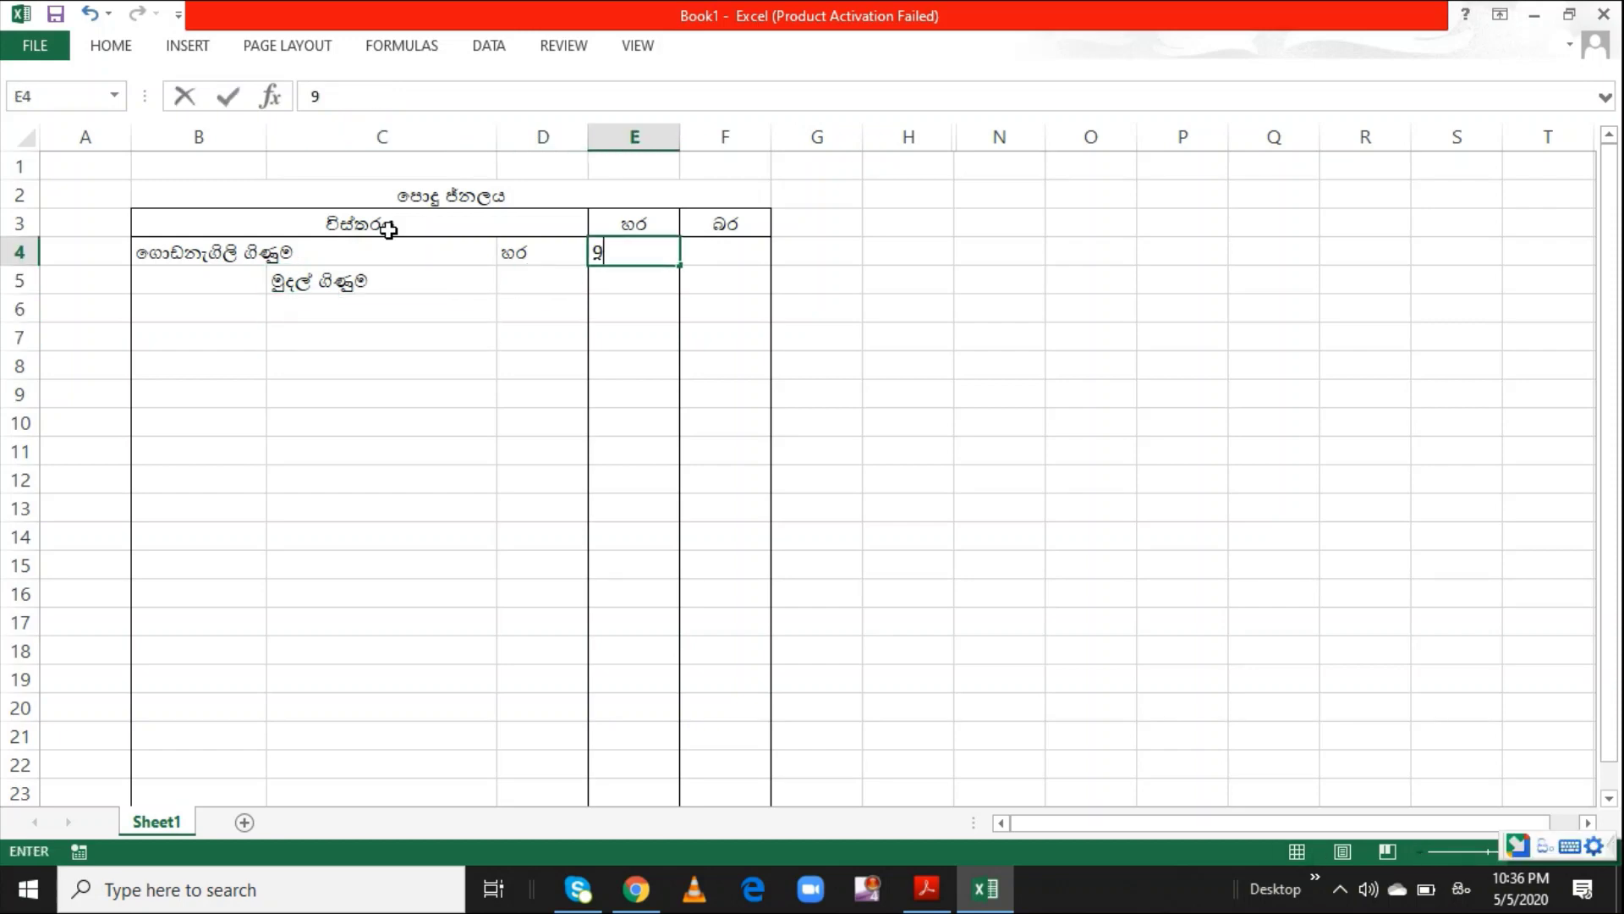
key(BackSpace)
text(800)
key(Return)
key(Right)
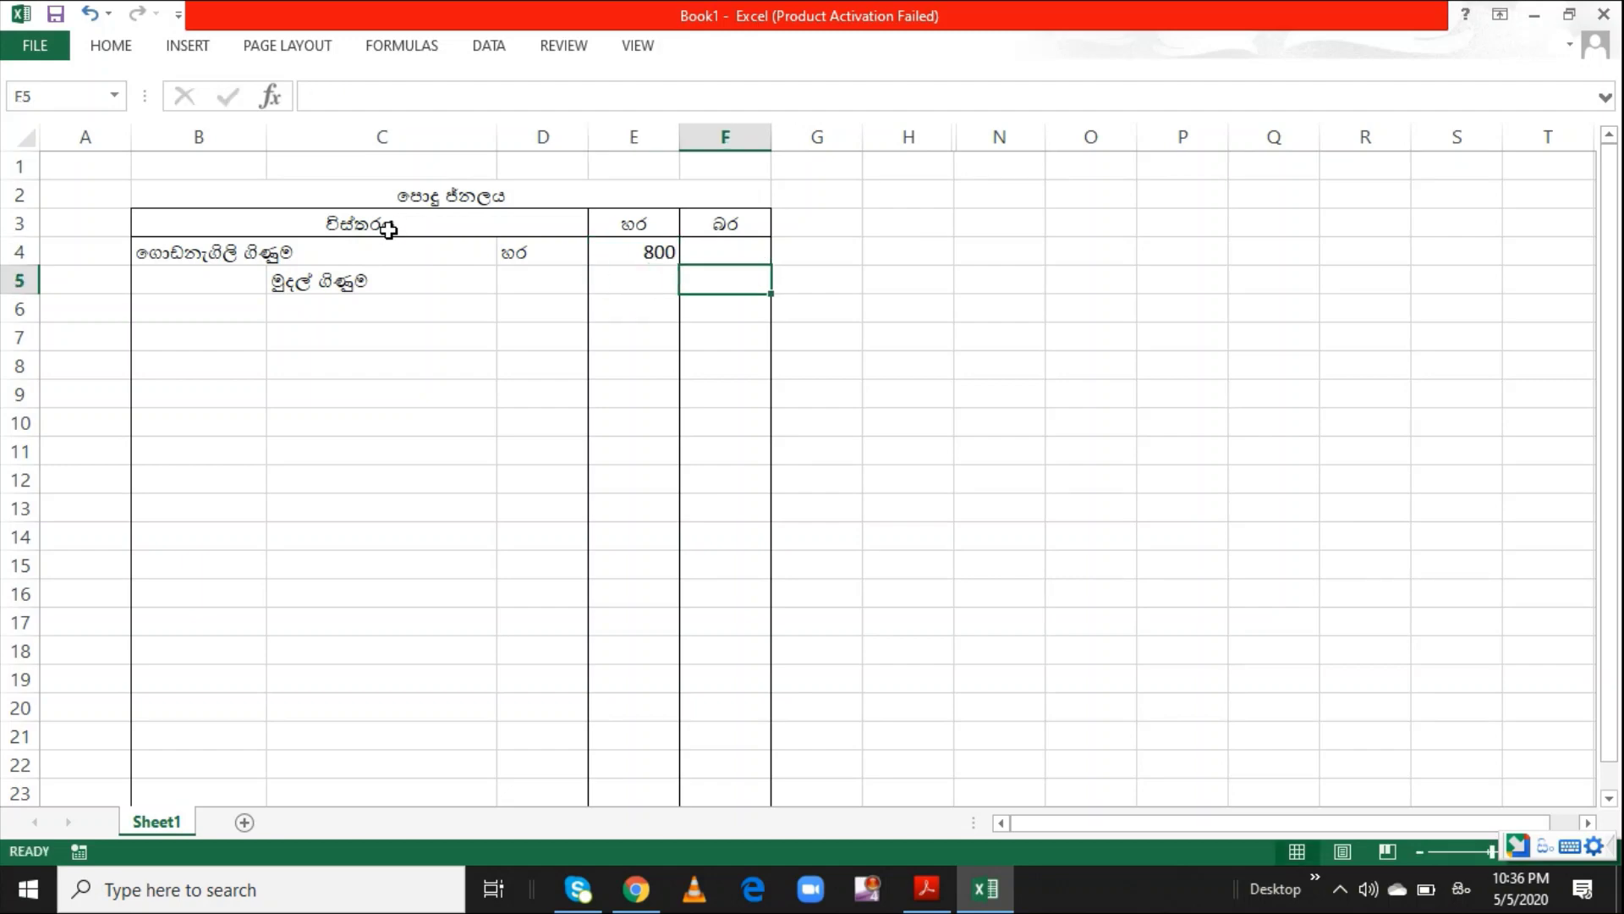
text(800)
key(Return)
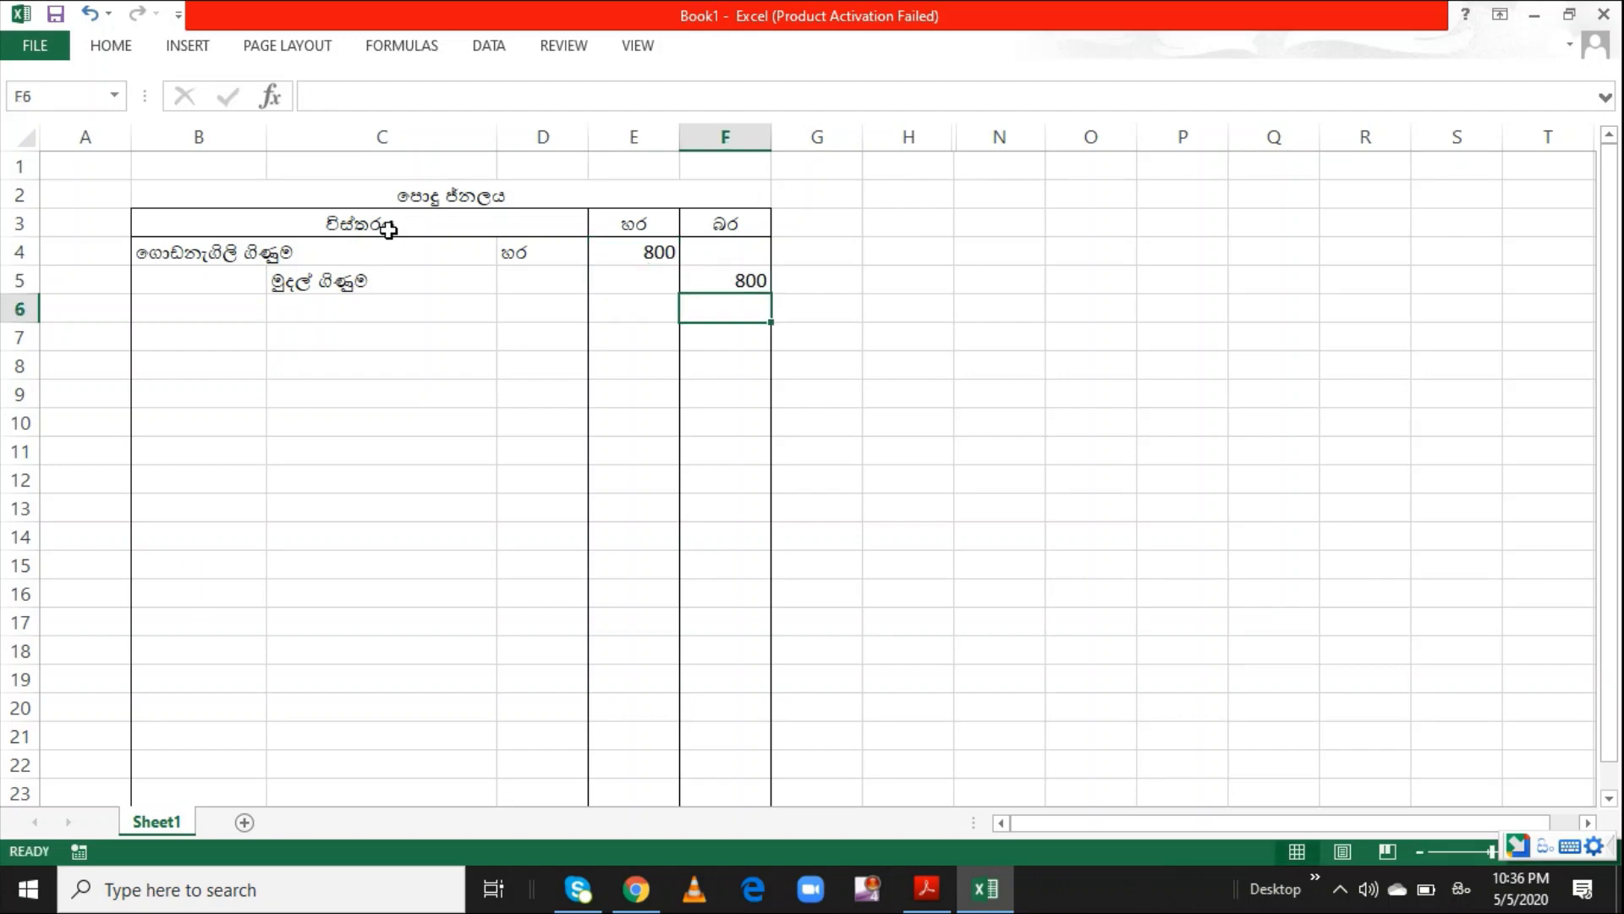
Check the first transaction in the PDF and enter the narration (ගොඩනැගිලි නවීකරණය in cell B6 of the Excel journal
key(alt+Tab)
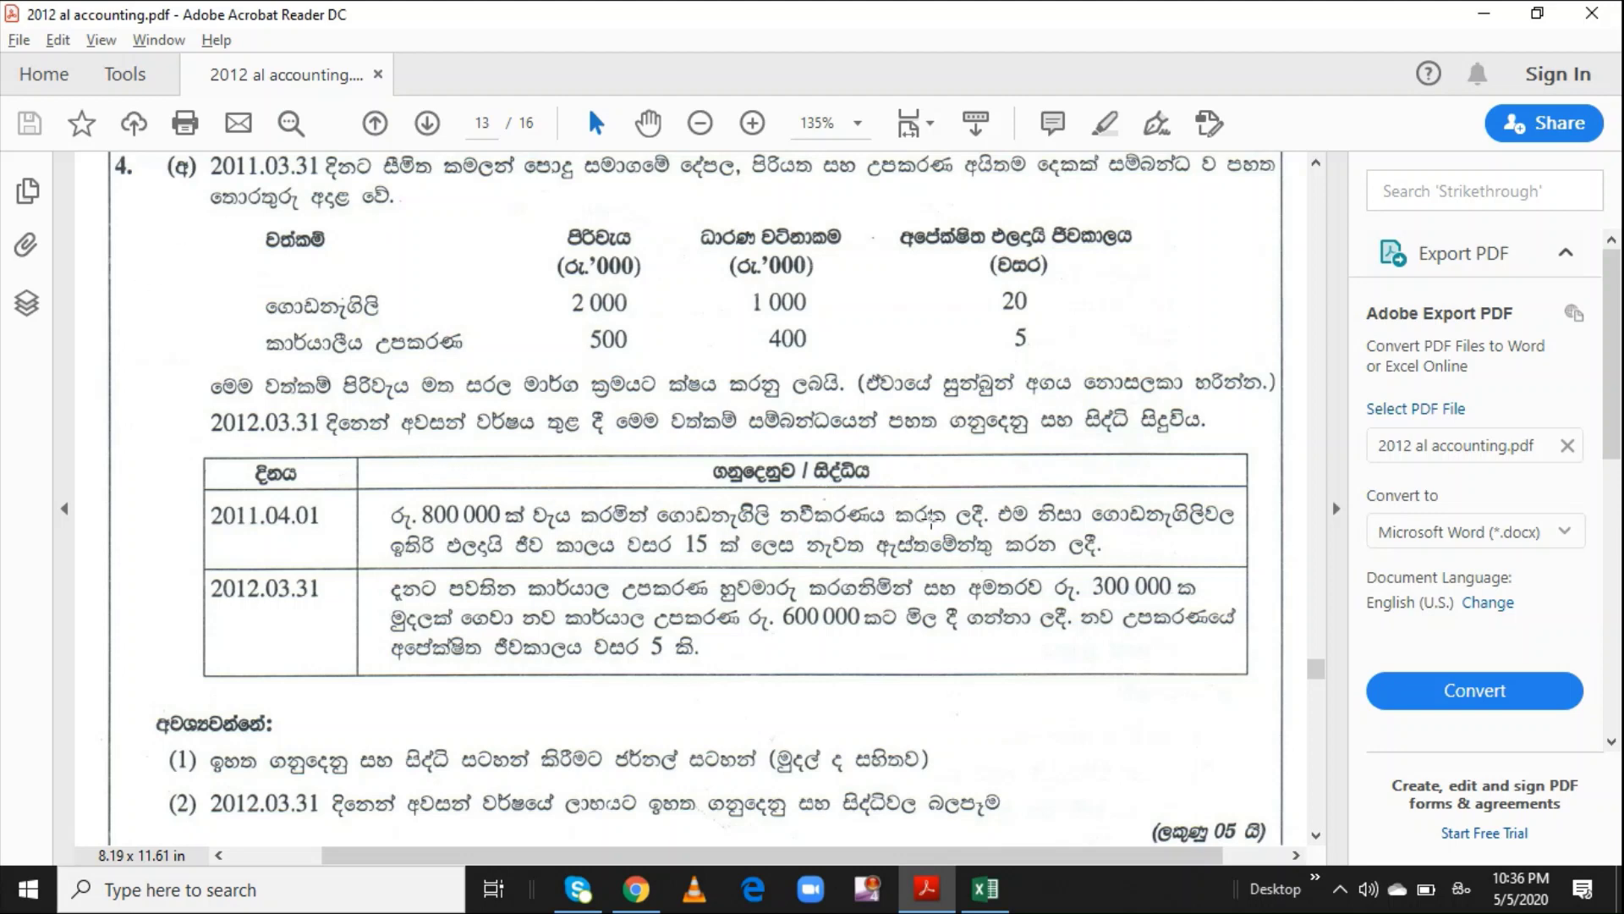
key(alt+Tab)
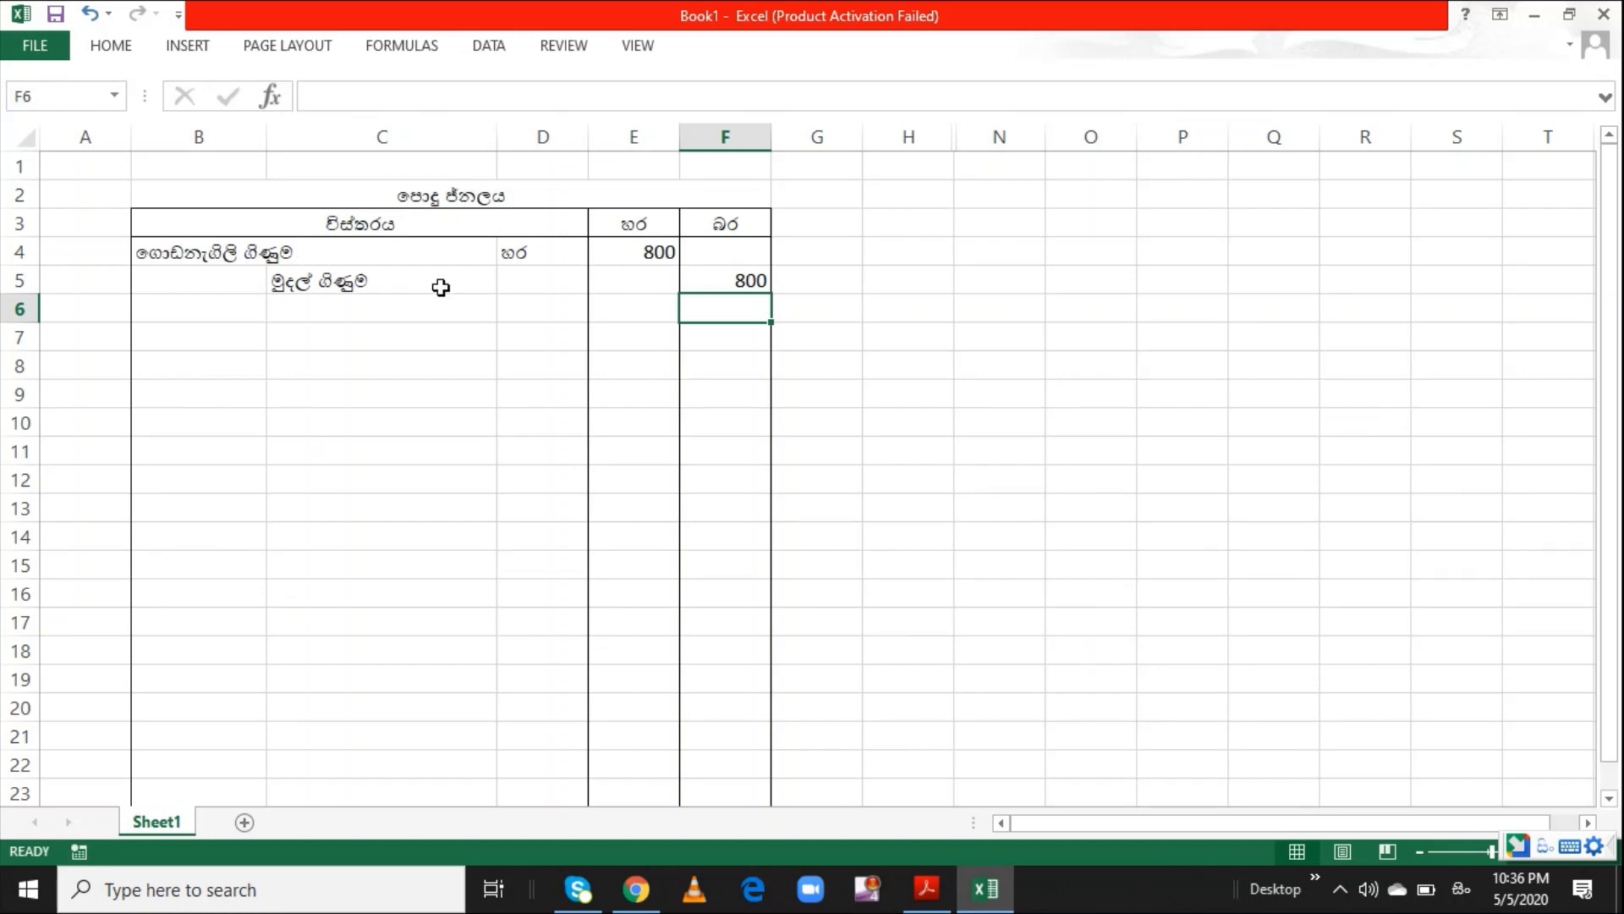
click(198, 314)
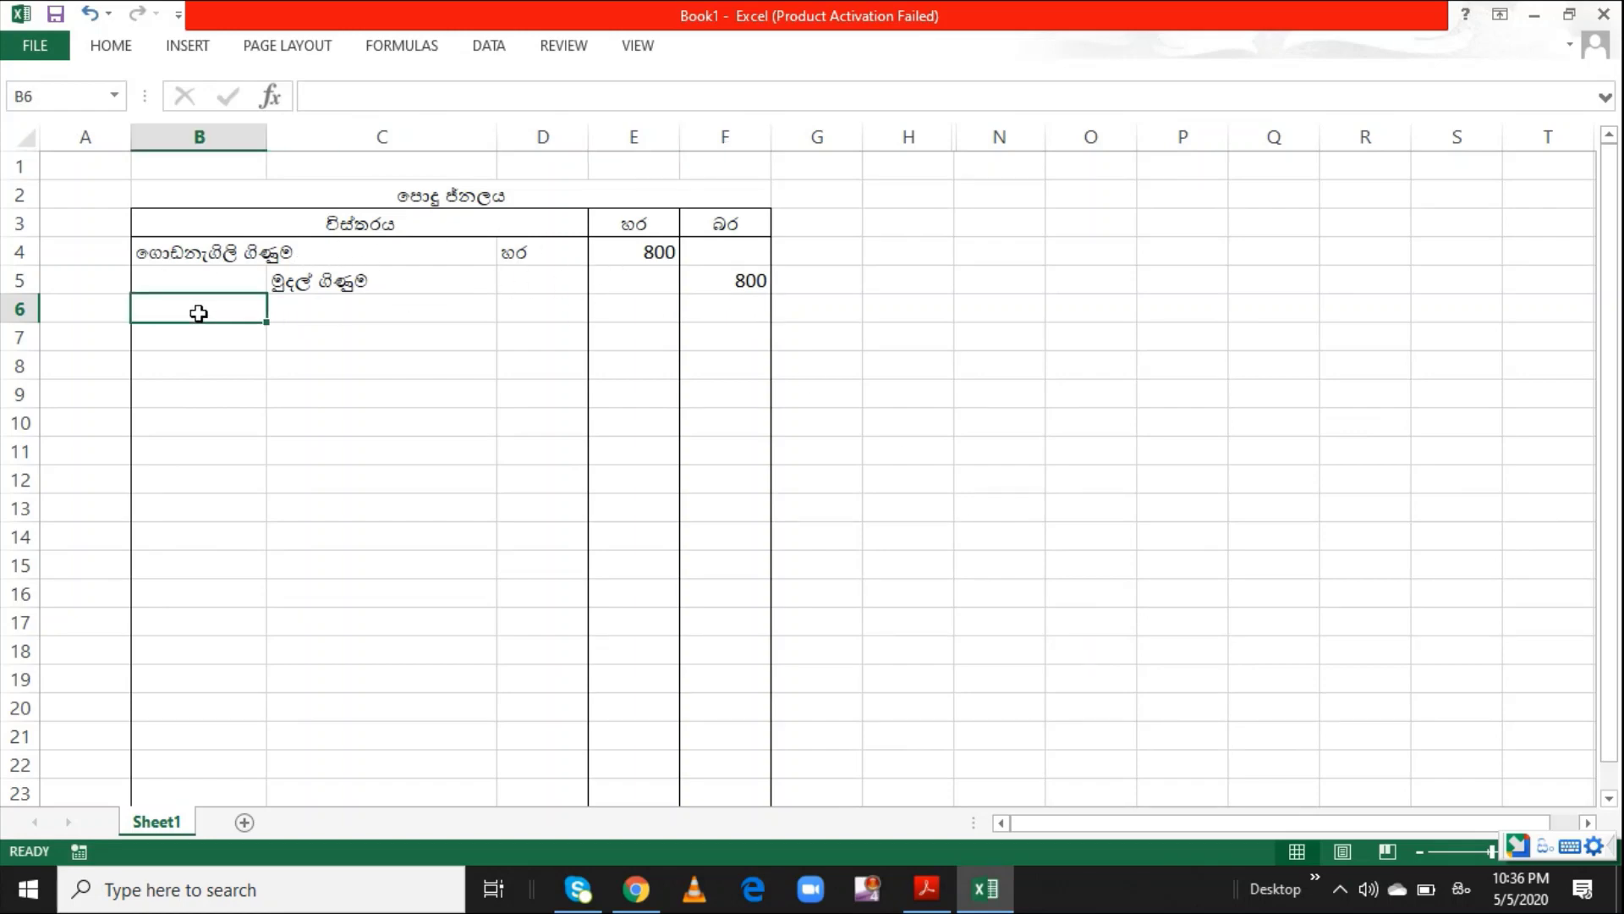
text(()
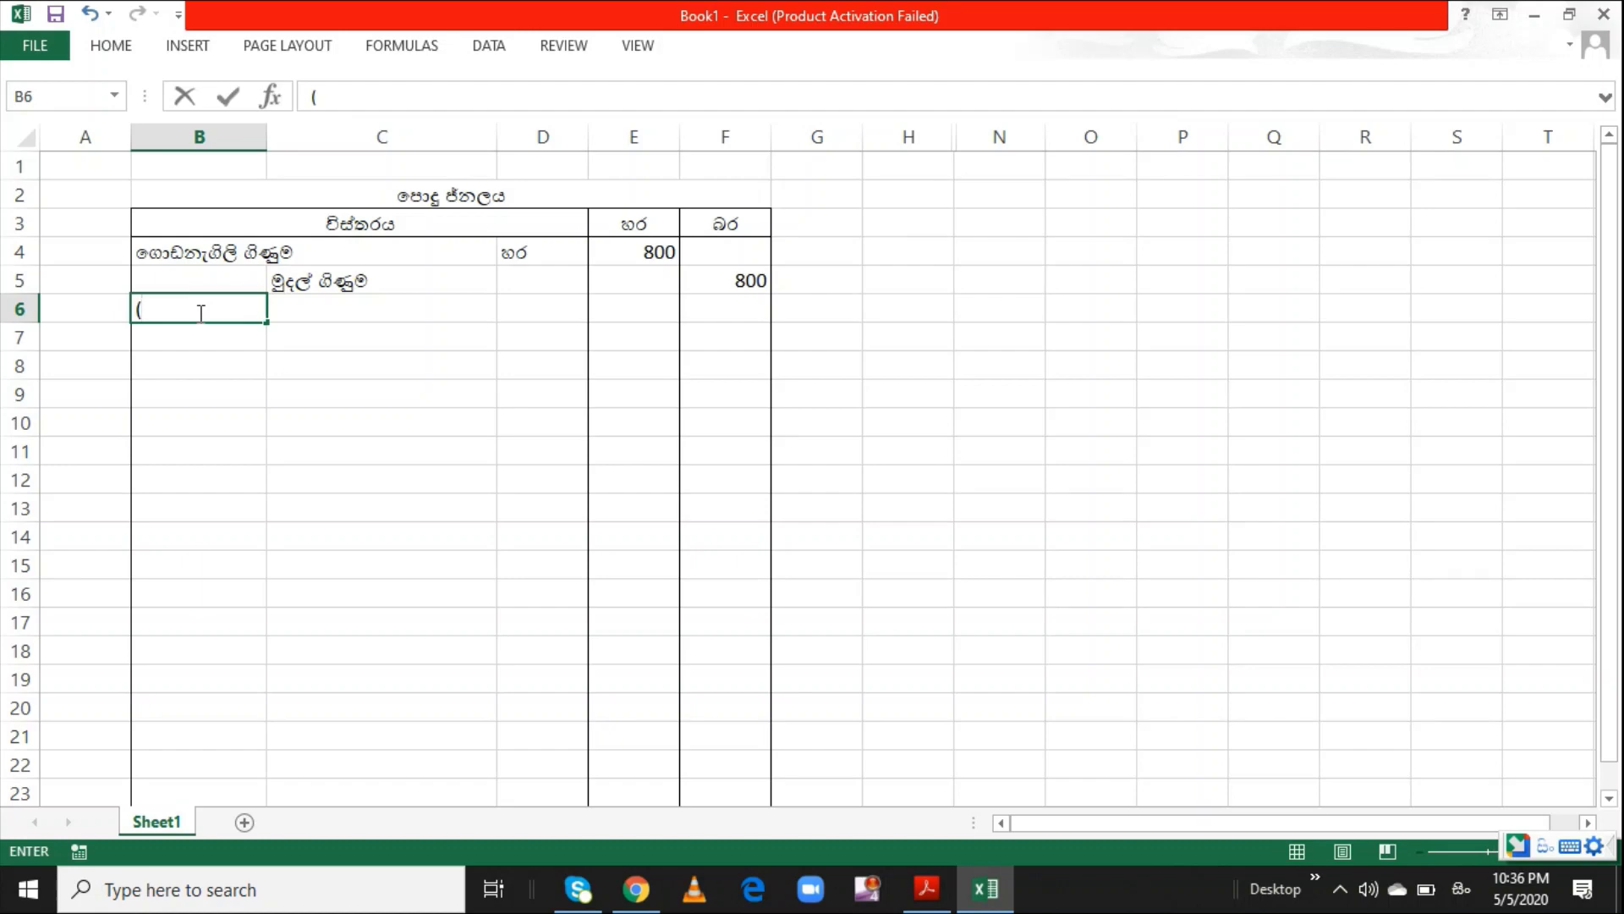
text(godana)
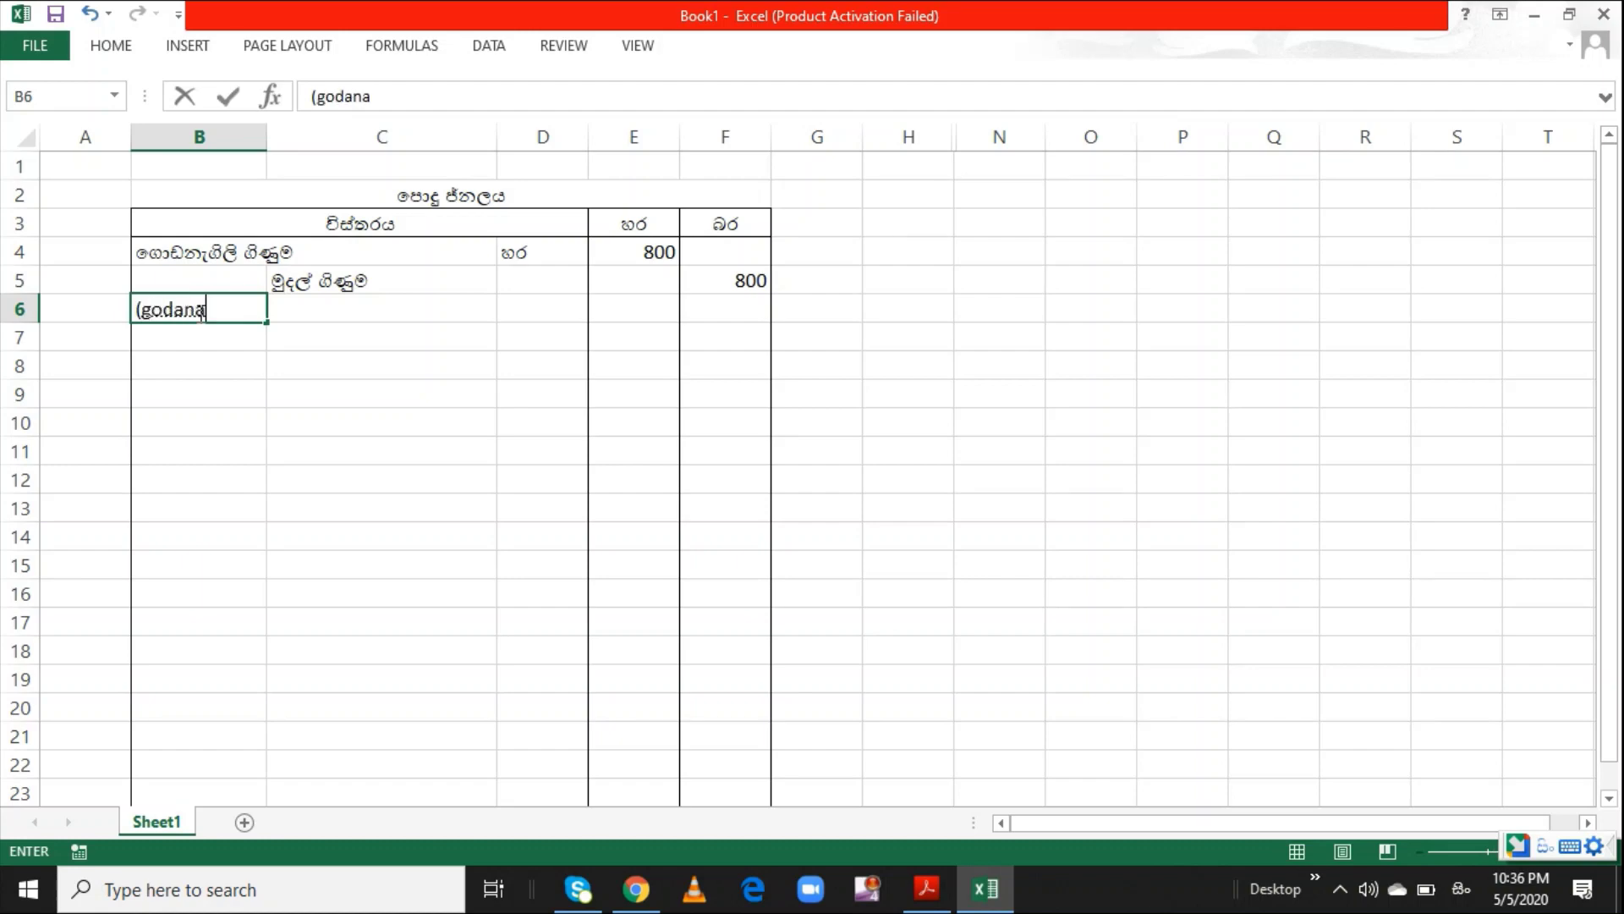
text(gili nawee)
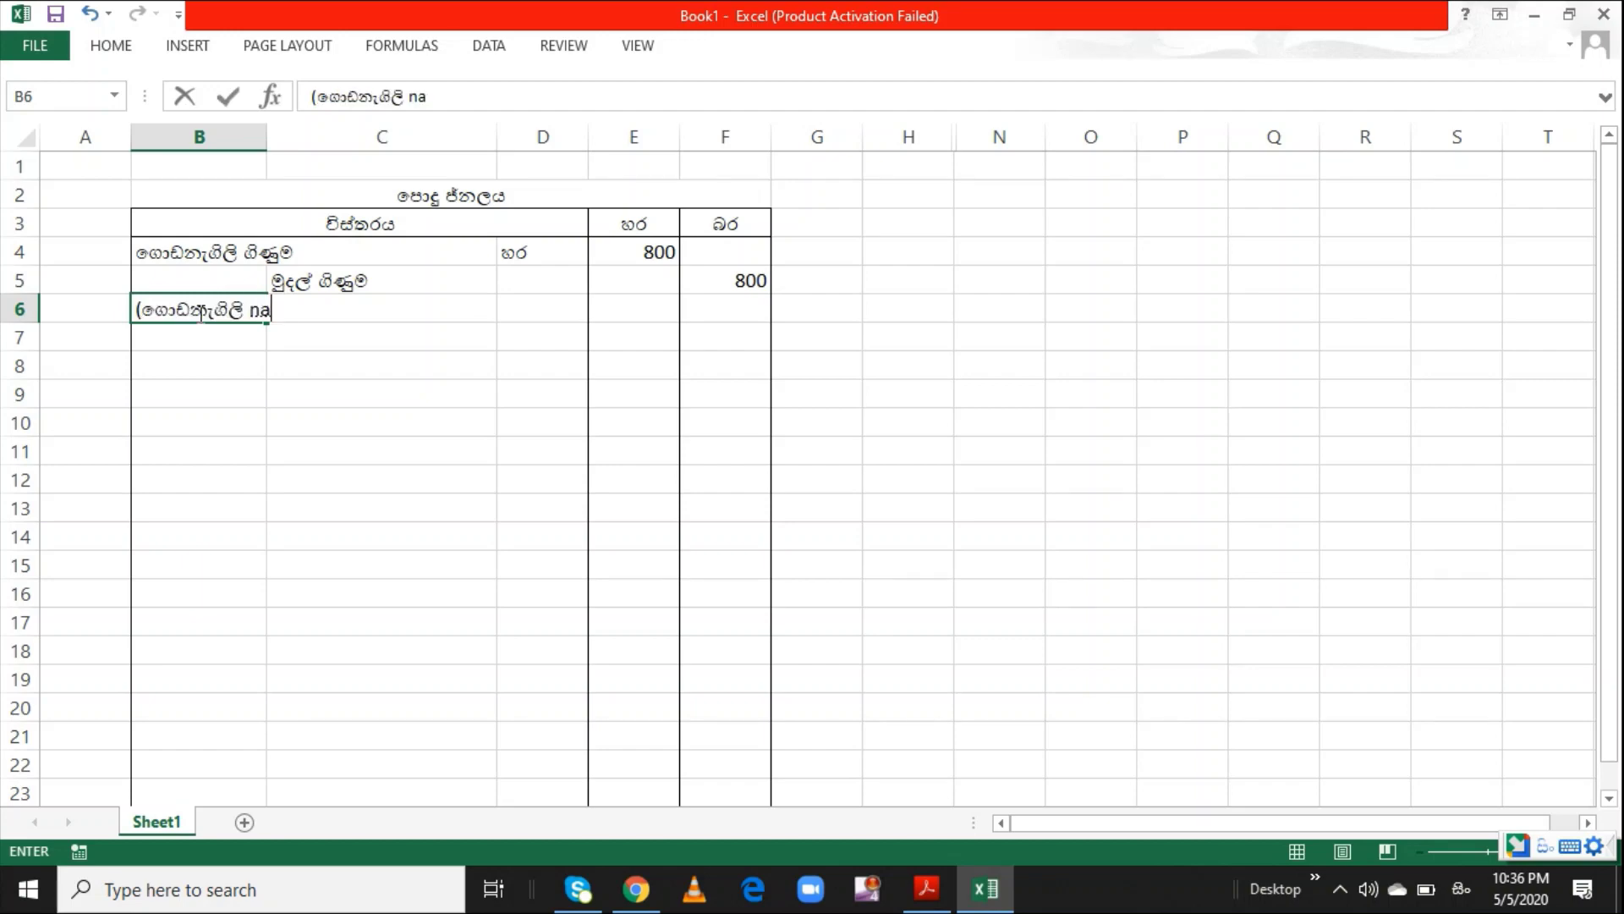
text(karanaya)
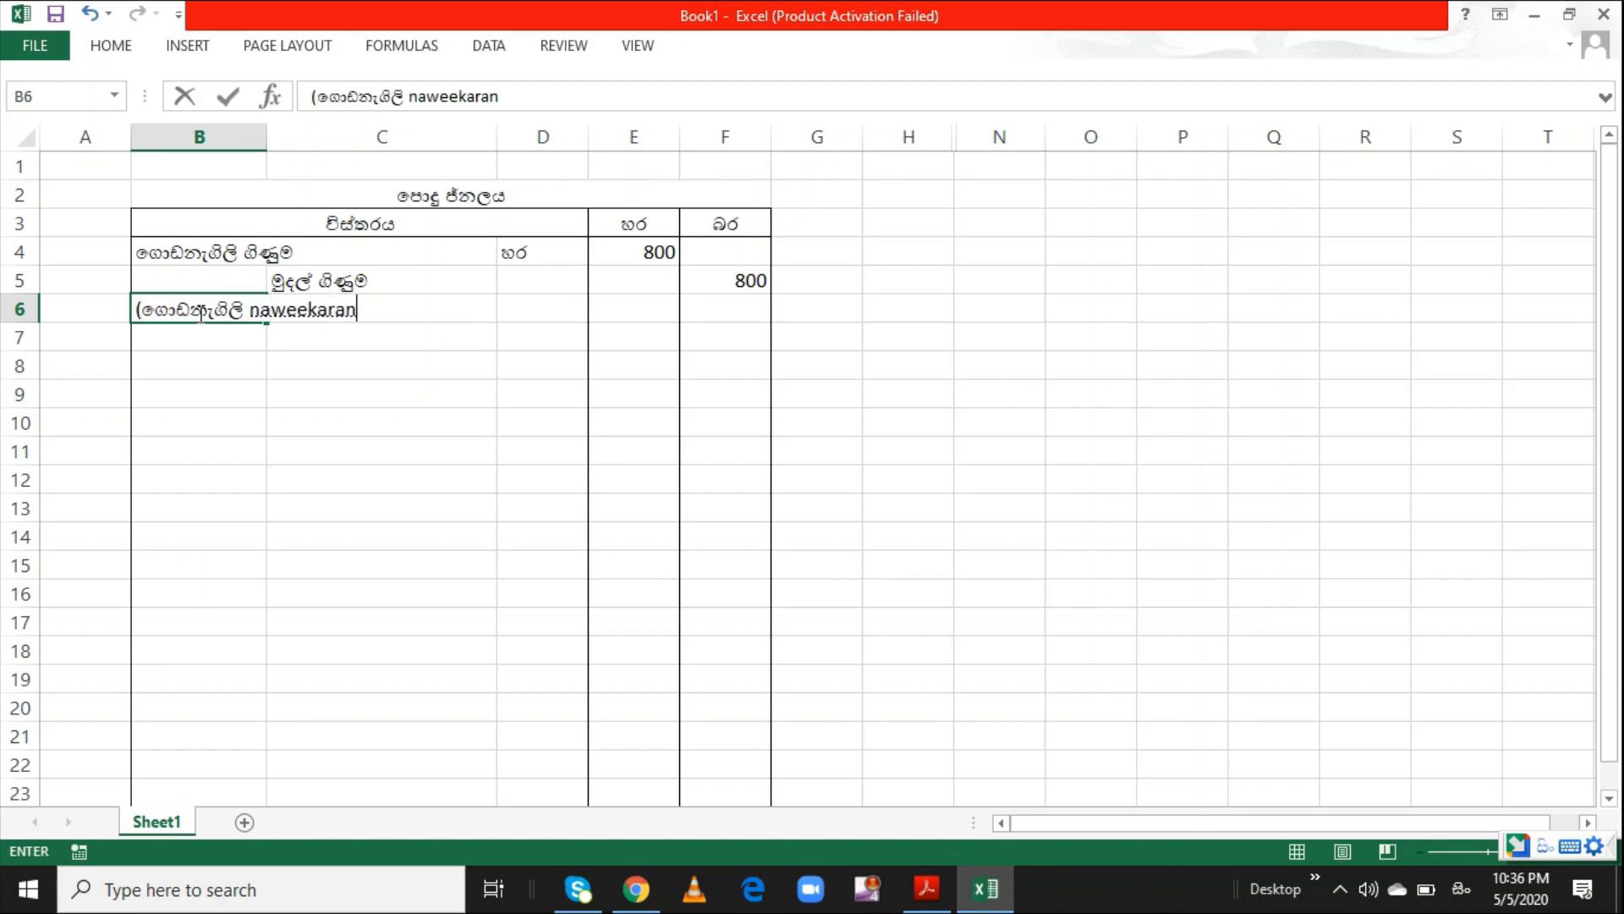
key(Return)
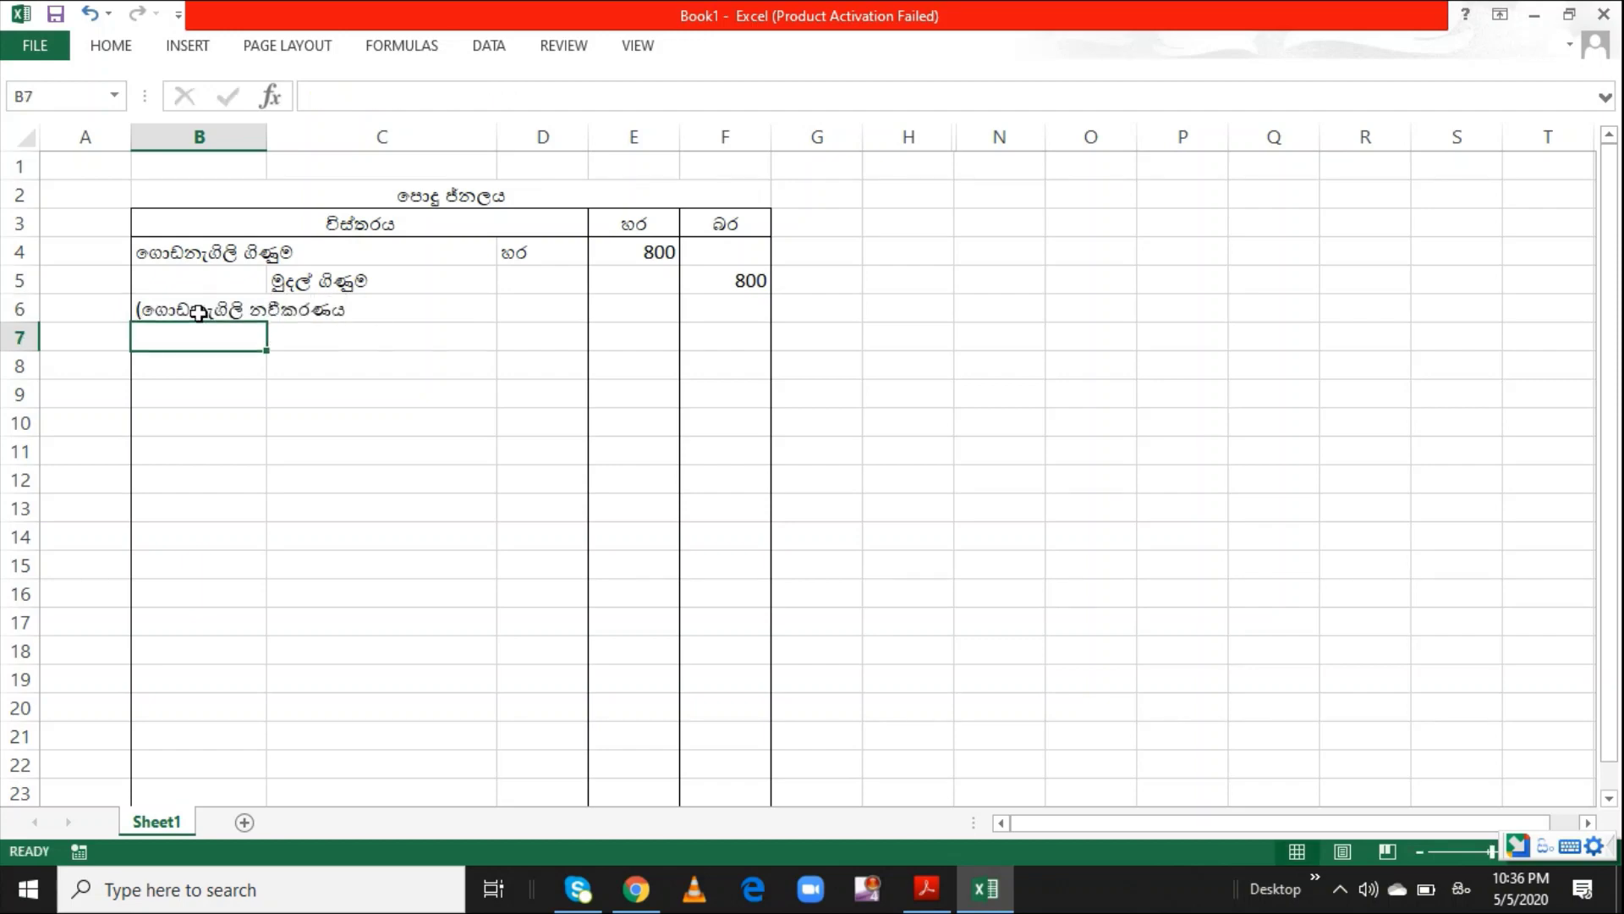
Add the closing bracket to the narration in B6 and rule off the entry with a border beneath B6:D6
click(198, 312)
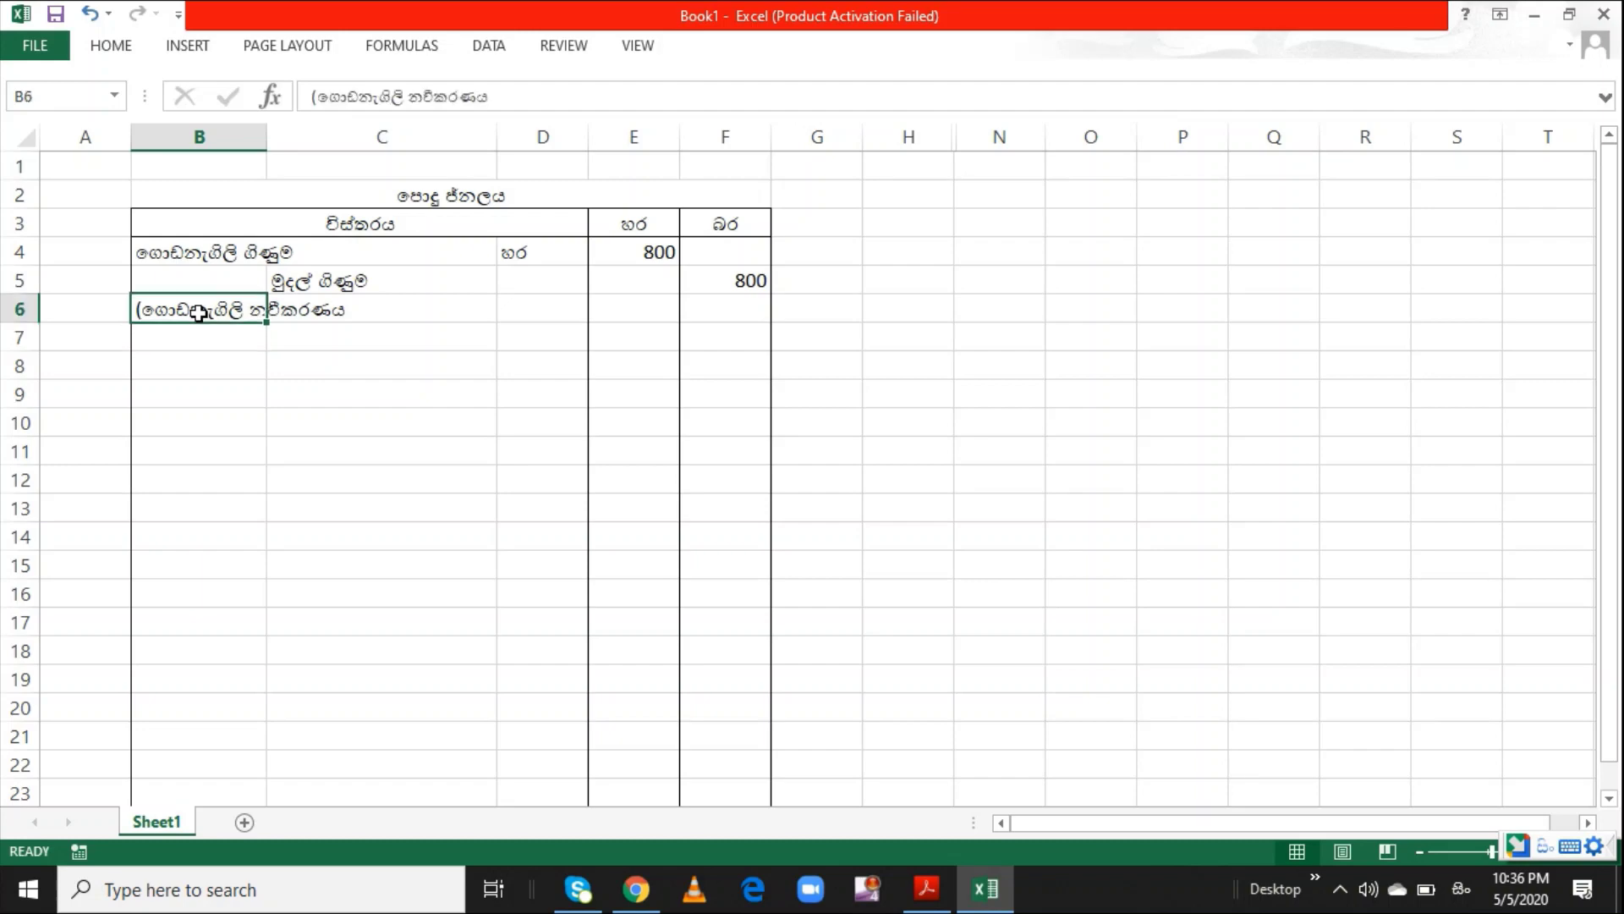
click(507, 103)
text())
key(Return)
key(Return)
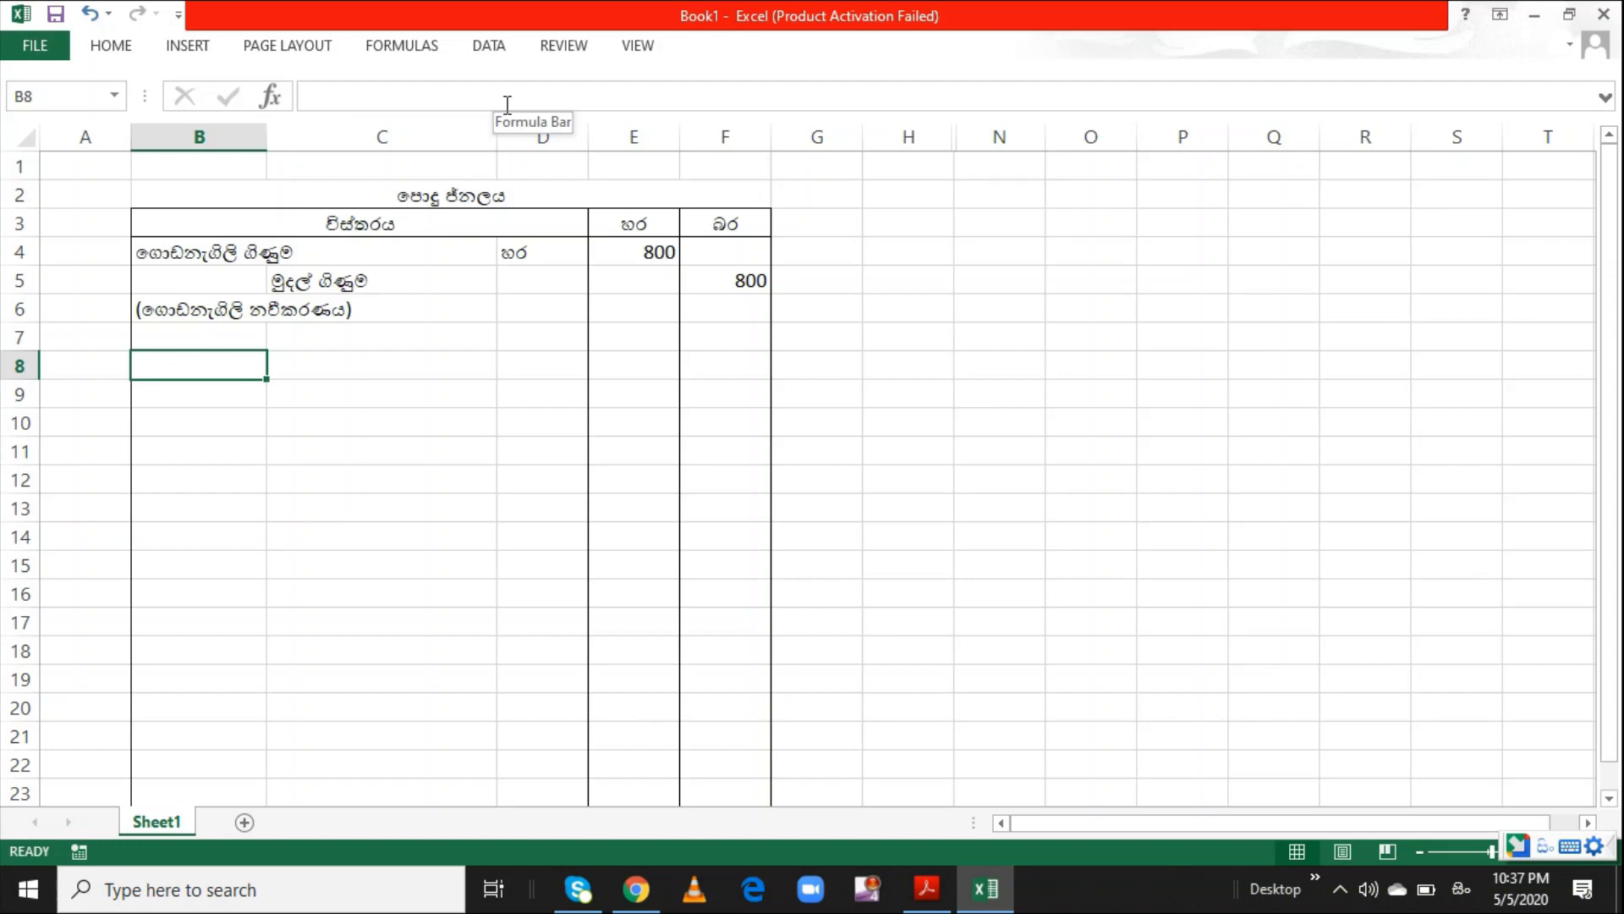
key(Right)
key(Right)
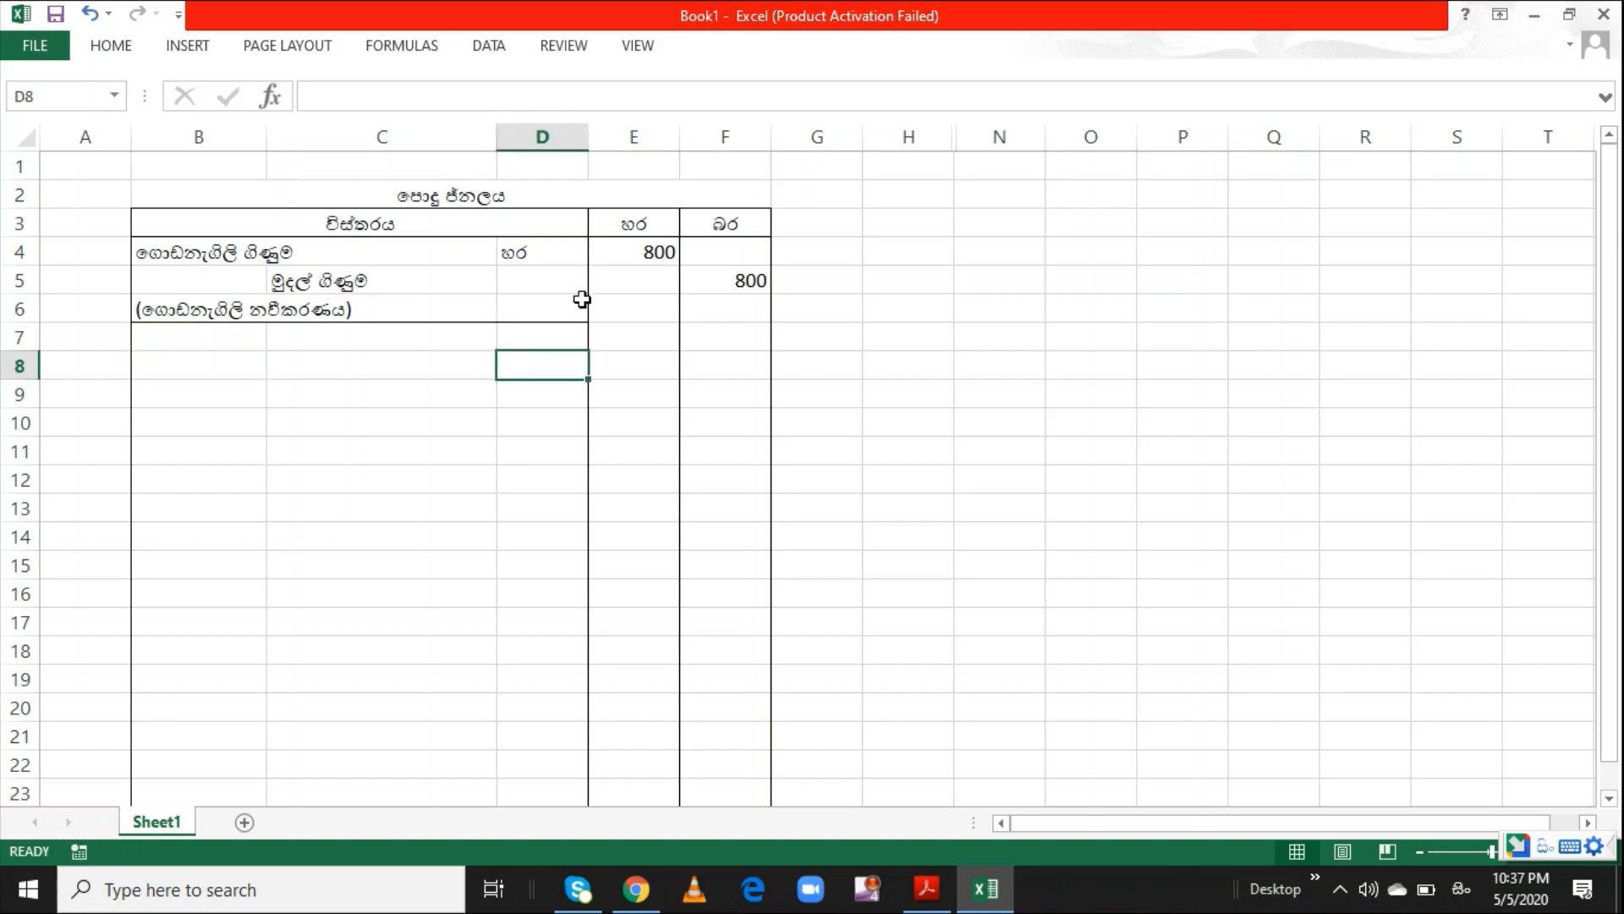
Check the building's revised useful life in the PDF and unhide columns I to M beside the Excel journal
key(alt+Tab)
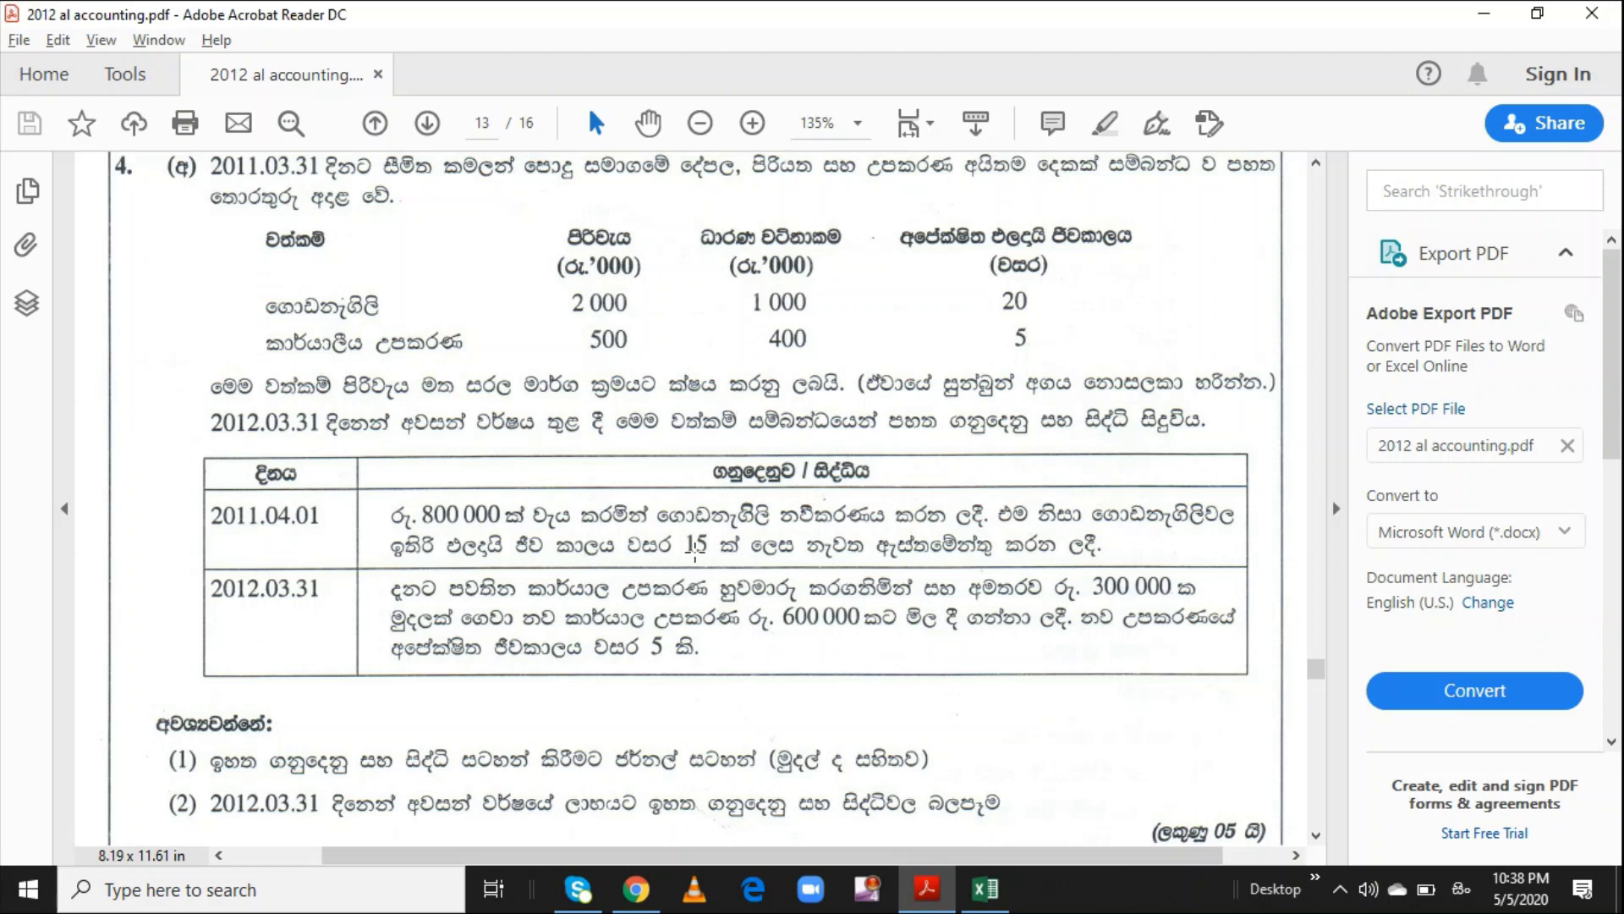
key(alt+Tab)
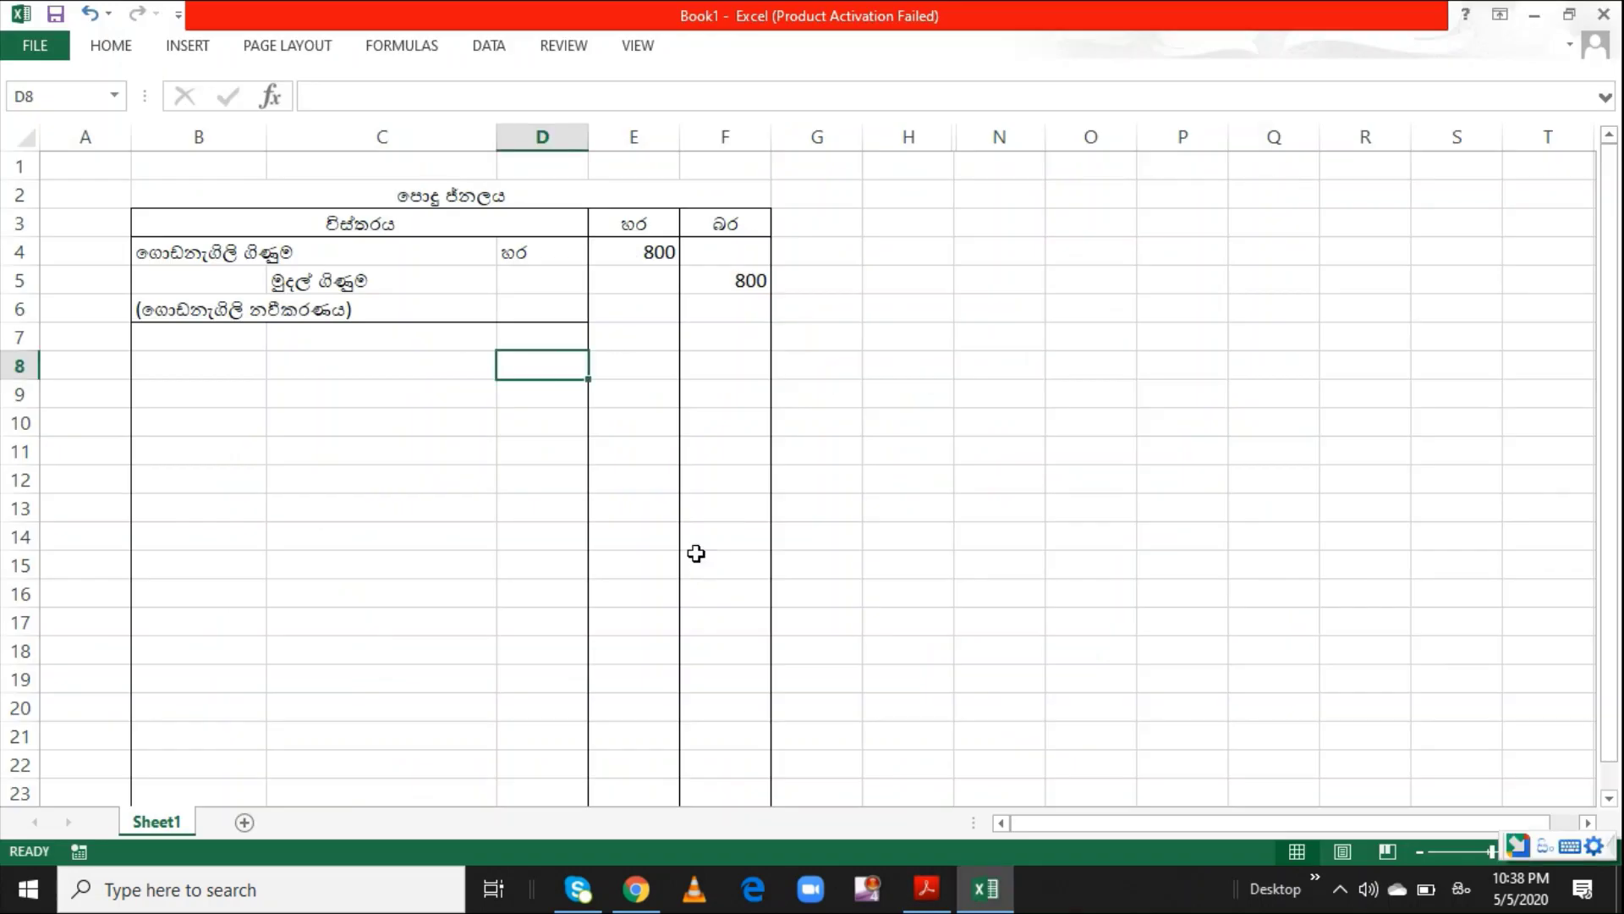
click(1007, 249)
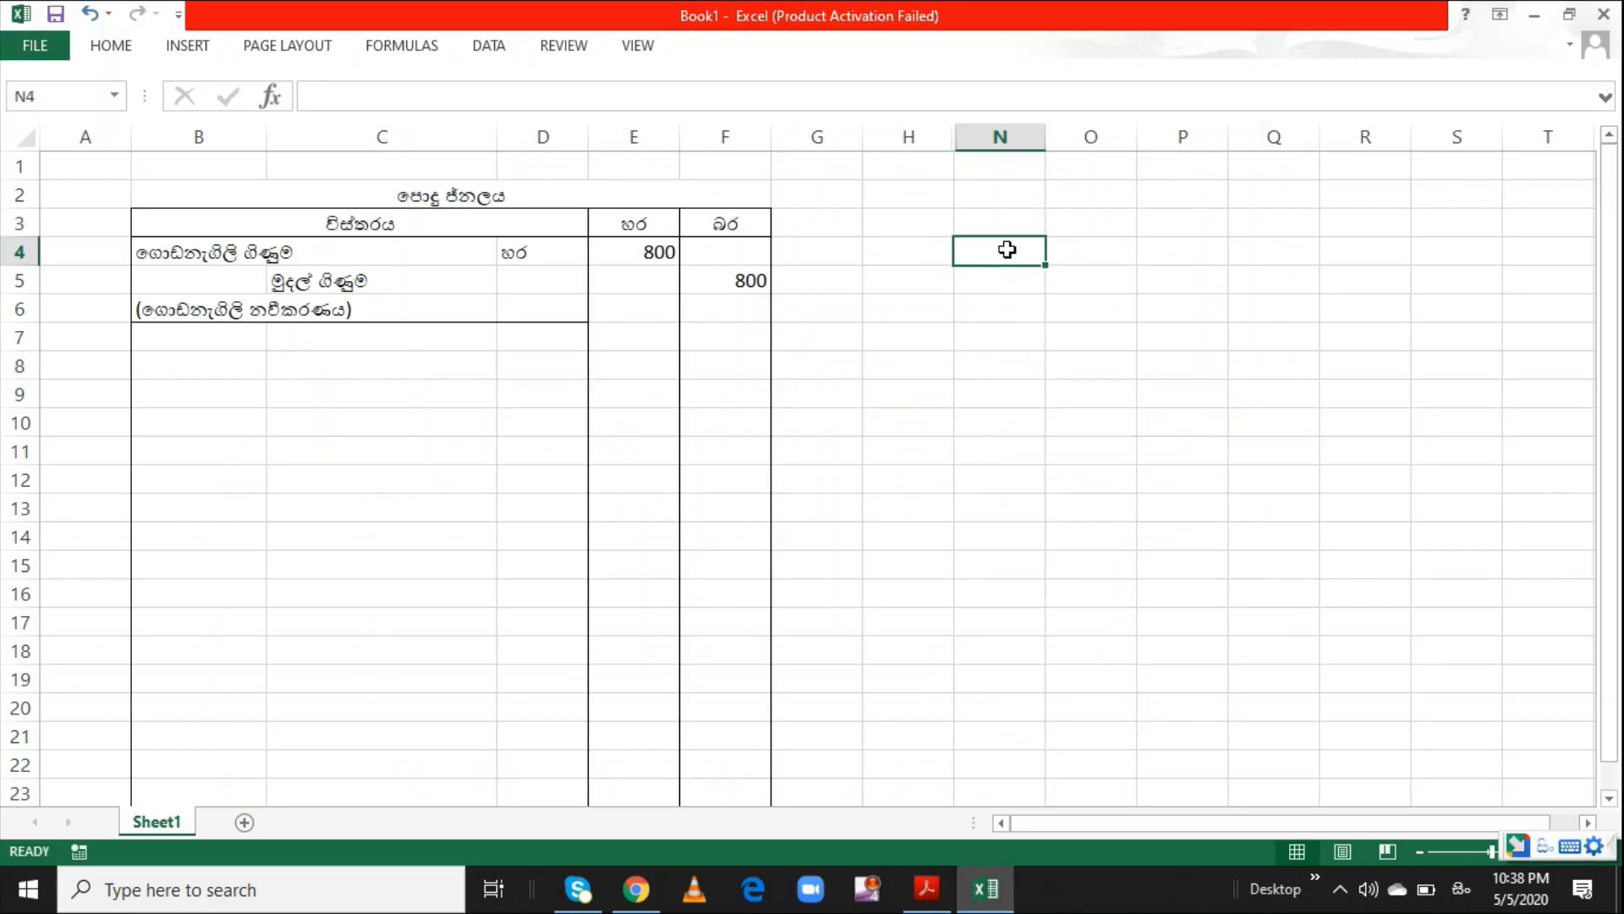
key(ctrl+Home)
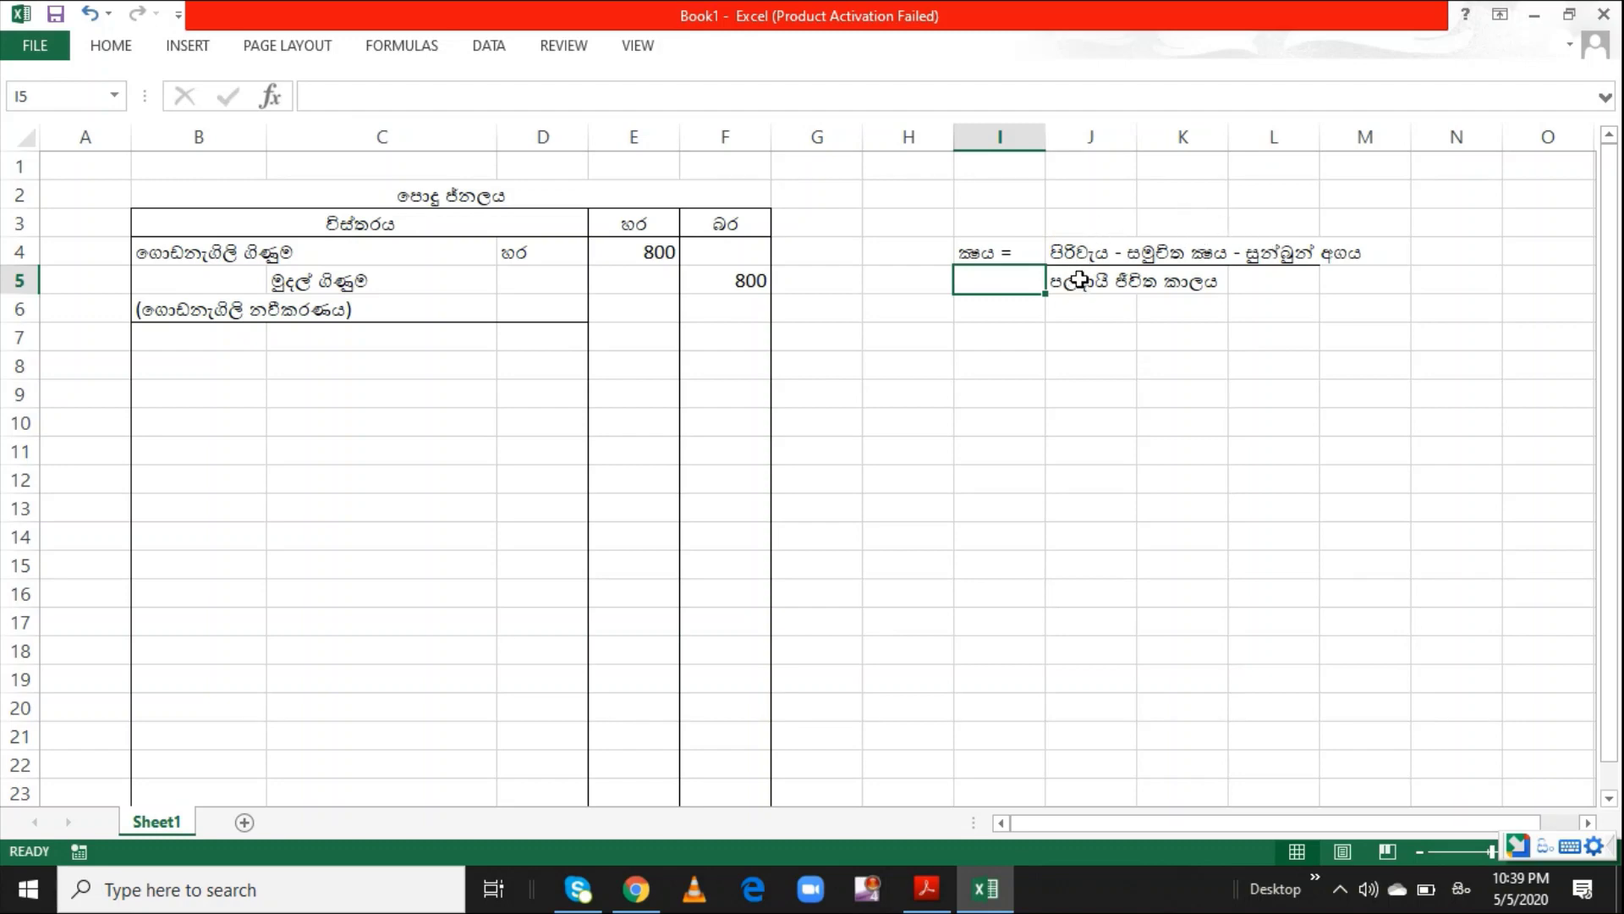
Check the building figures in the PDF and enter the depreciation working in Excel as 1800 - 0 in J7 and 15 in J8
click(1084, 335)
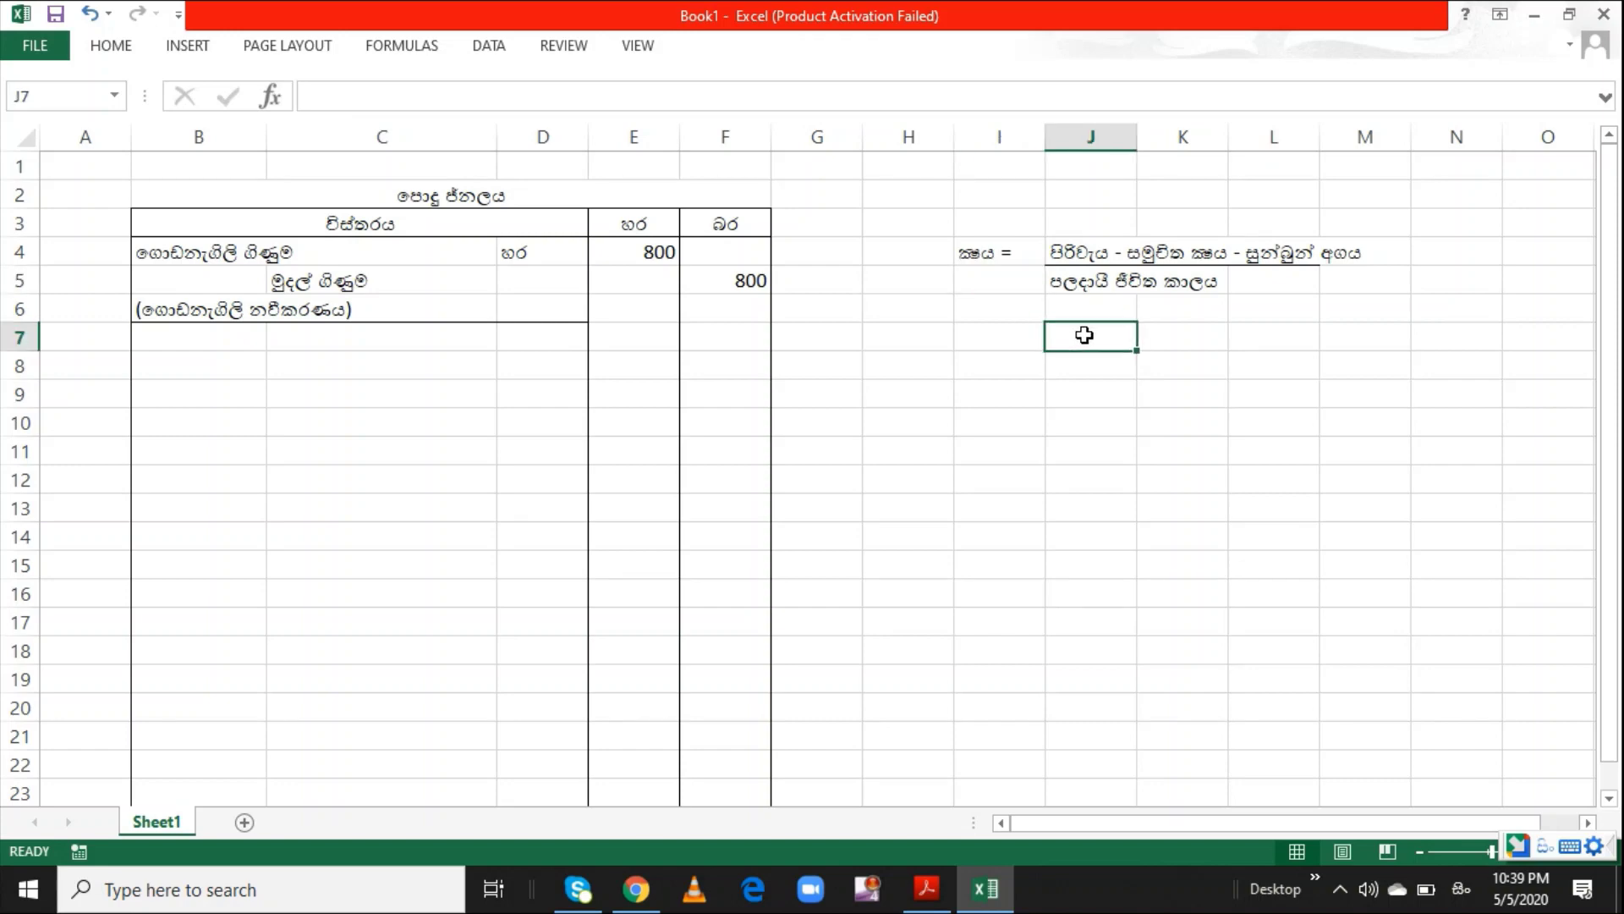
key(alt+Tab)
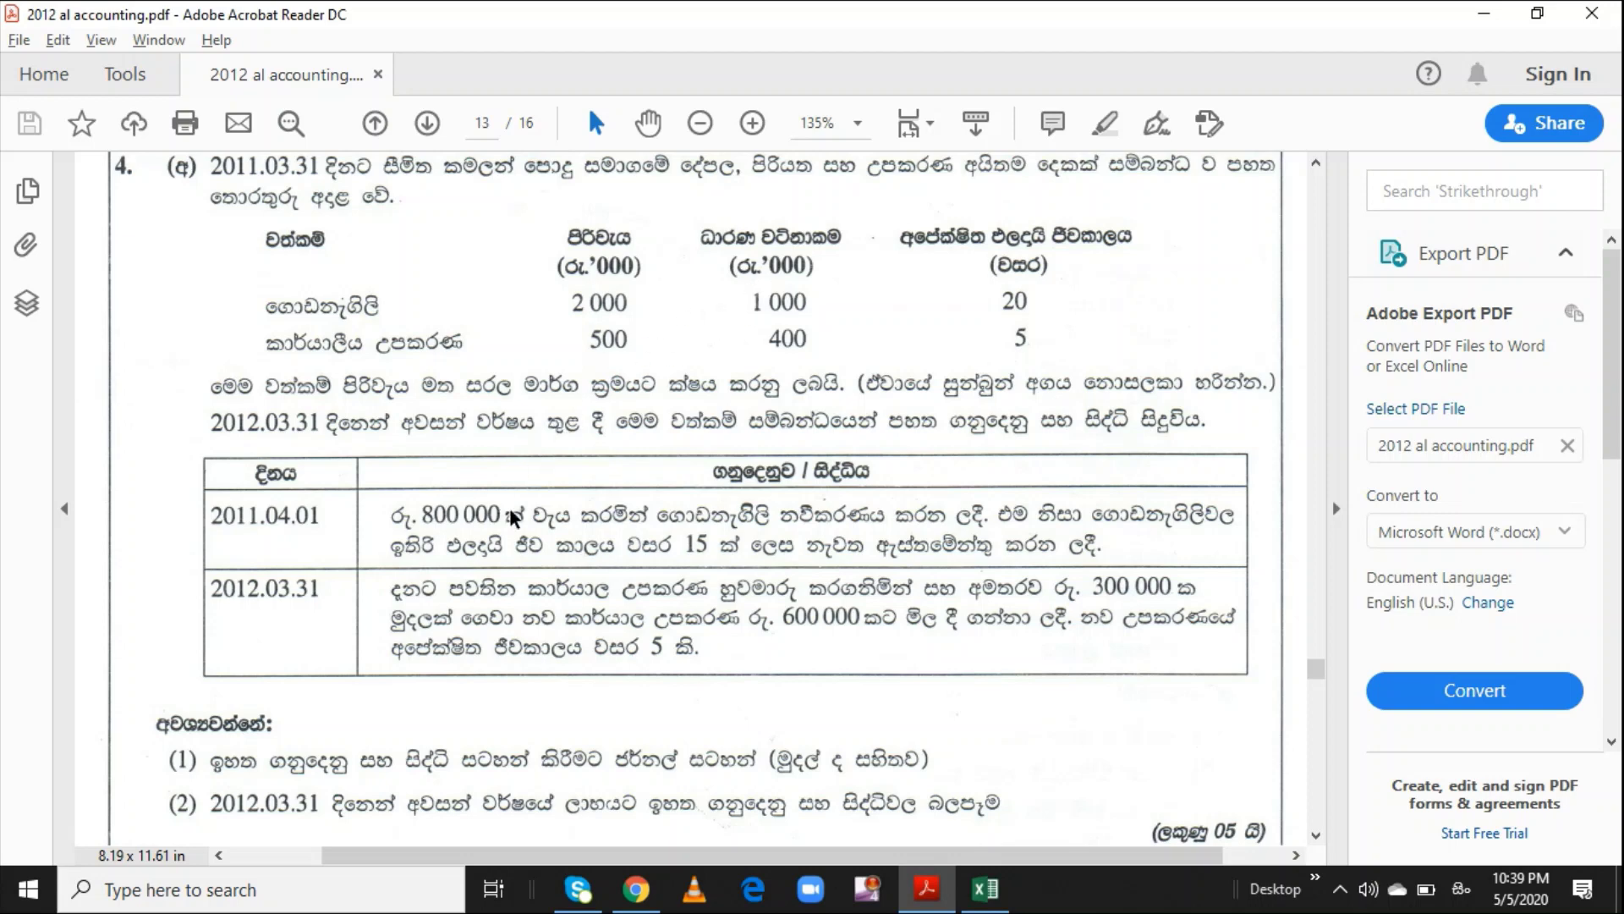
key(alt+Tab)
text(18)
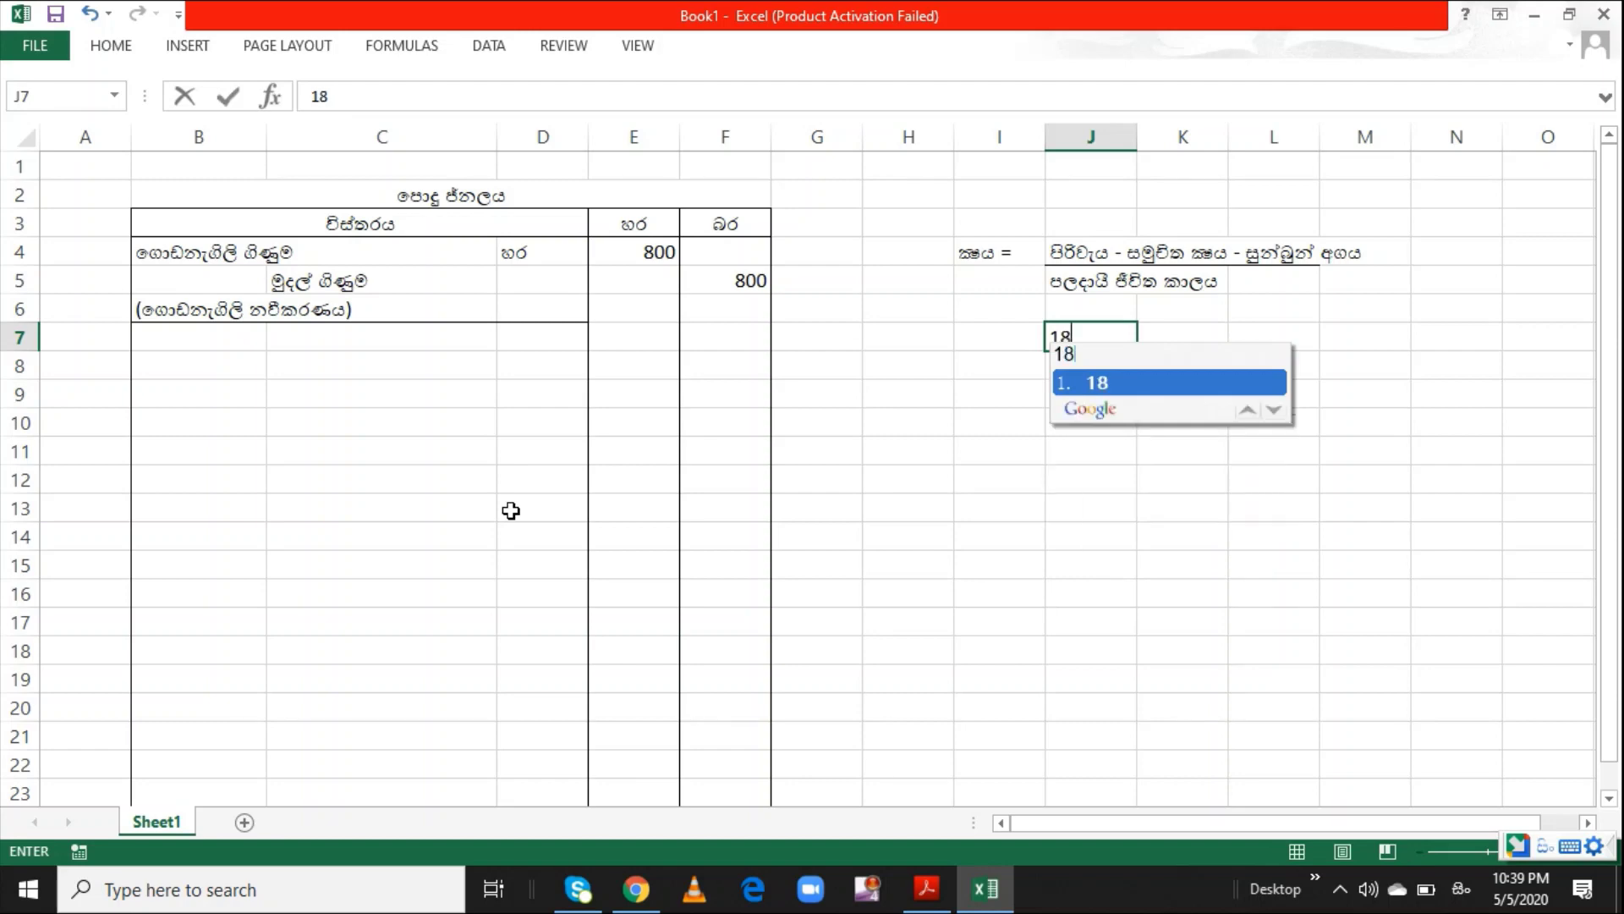
text(00 - )
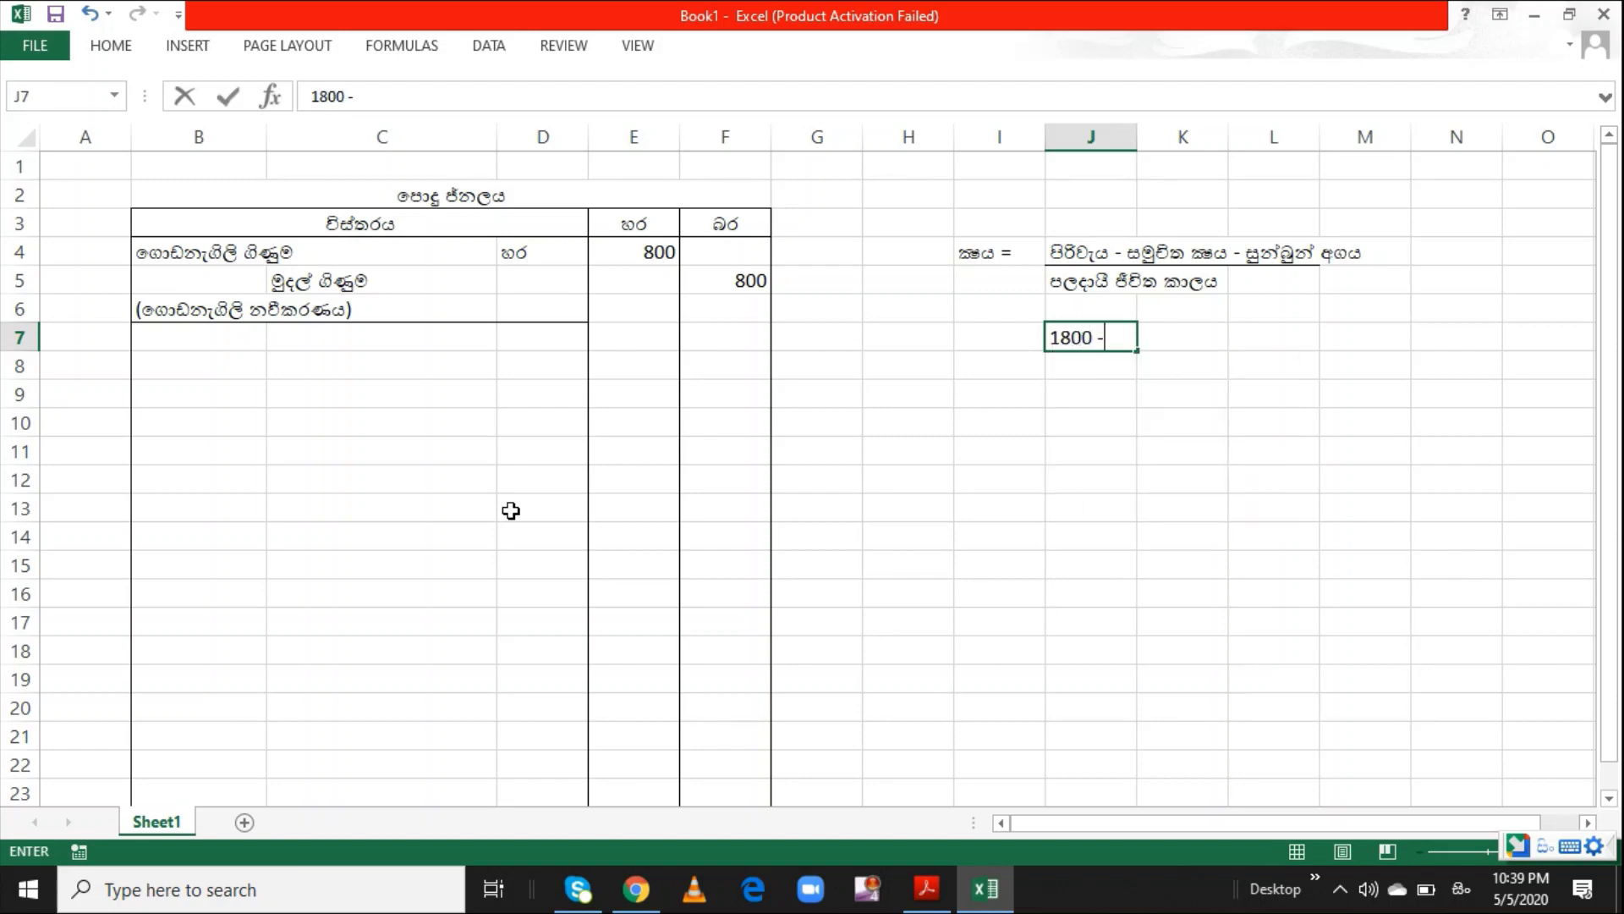
text(0)
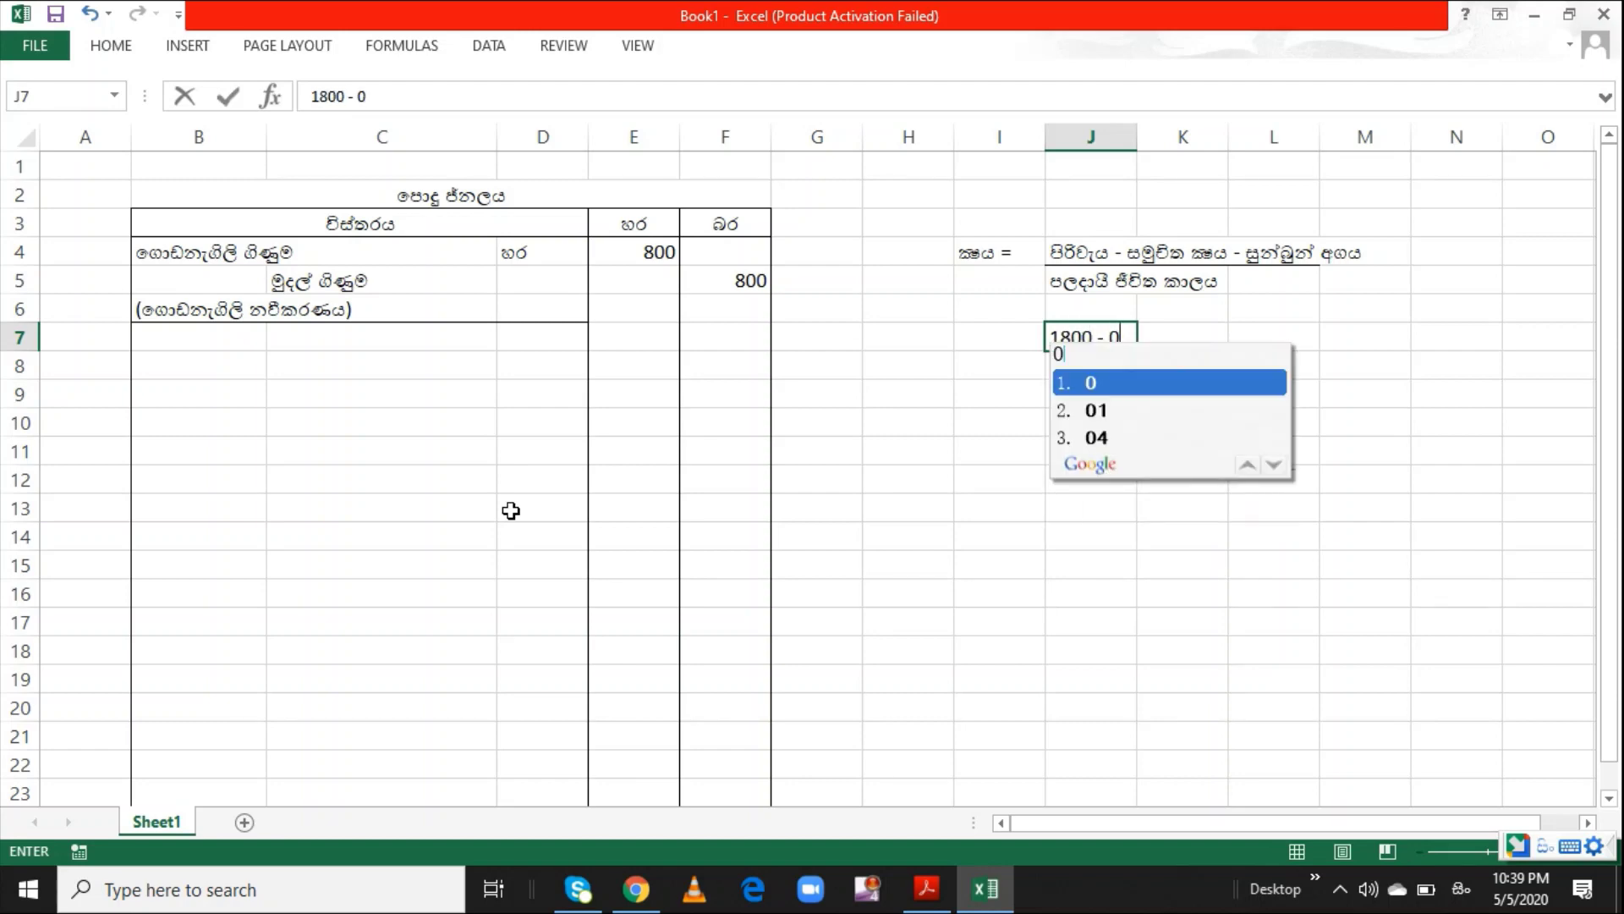
key(Return)
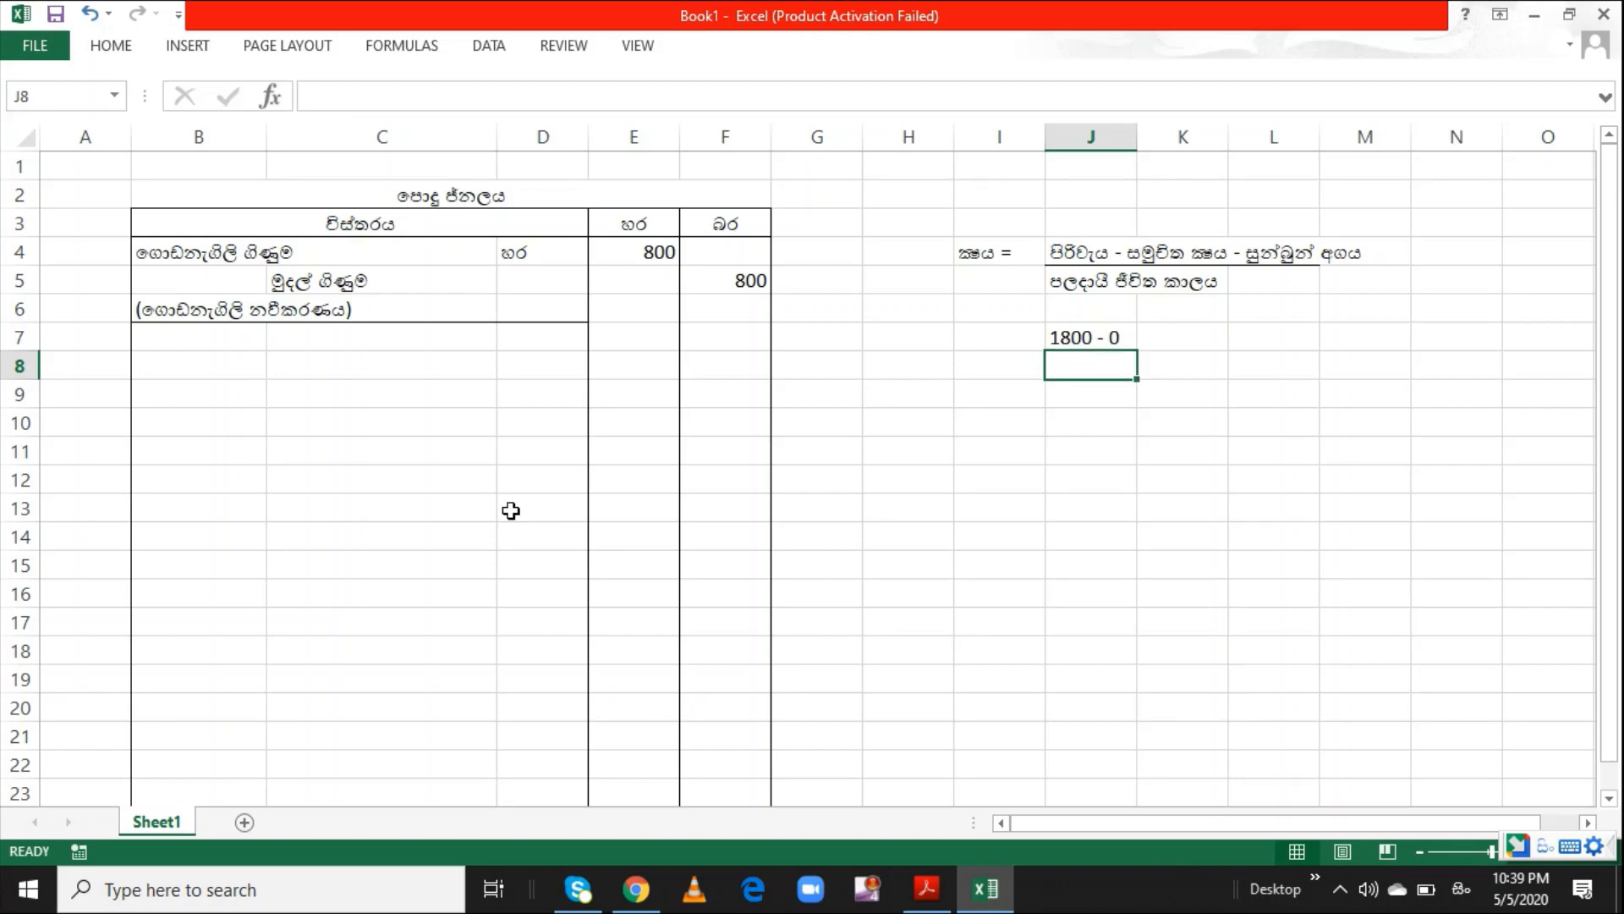
text(15)
key(Return)
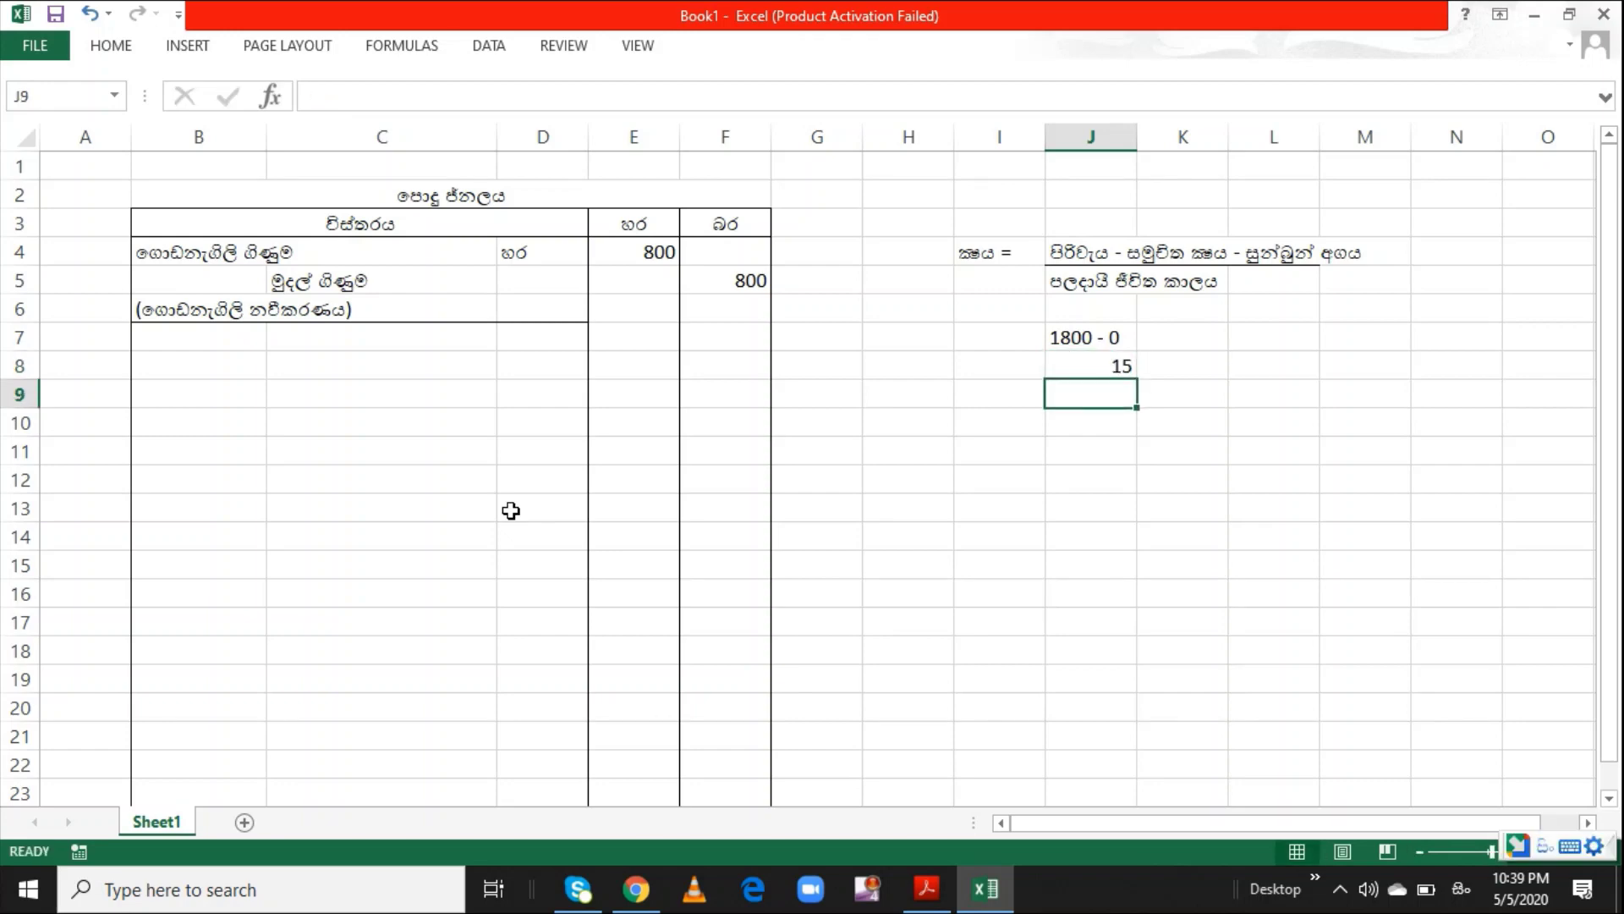
Calculate the building's annual depreciation in cell L7 with the formula =1800/15
key(Up)
key(Up)
key(Up)
key(Down)
key(Down)
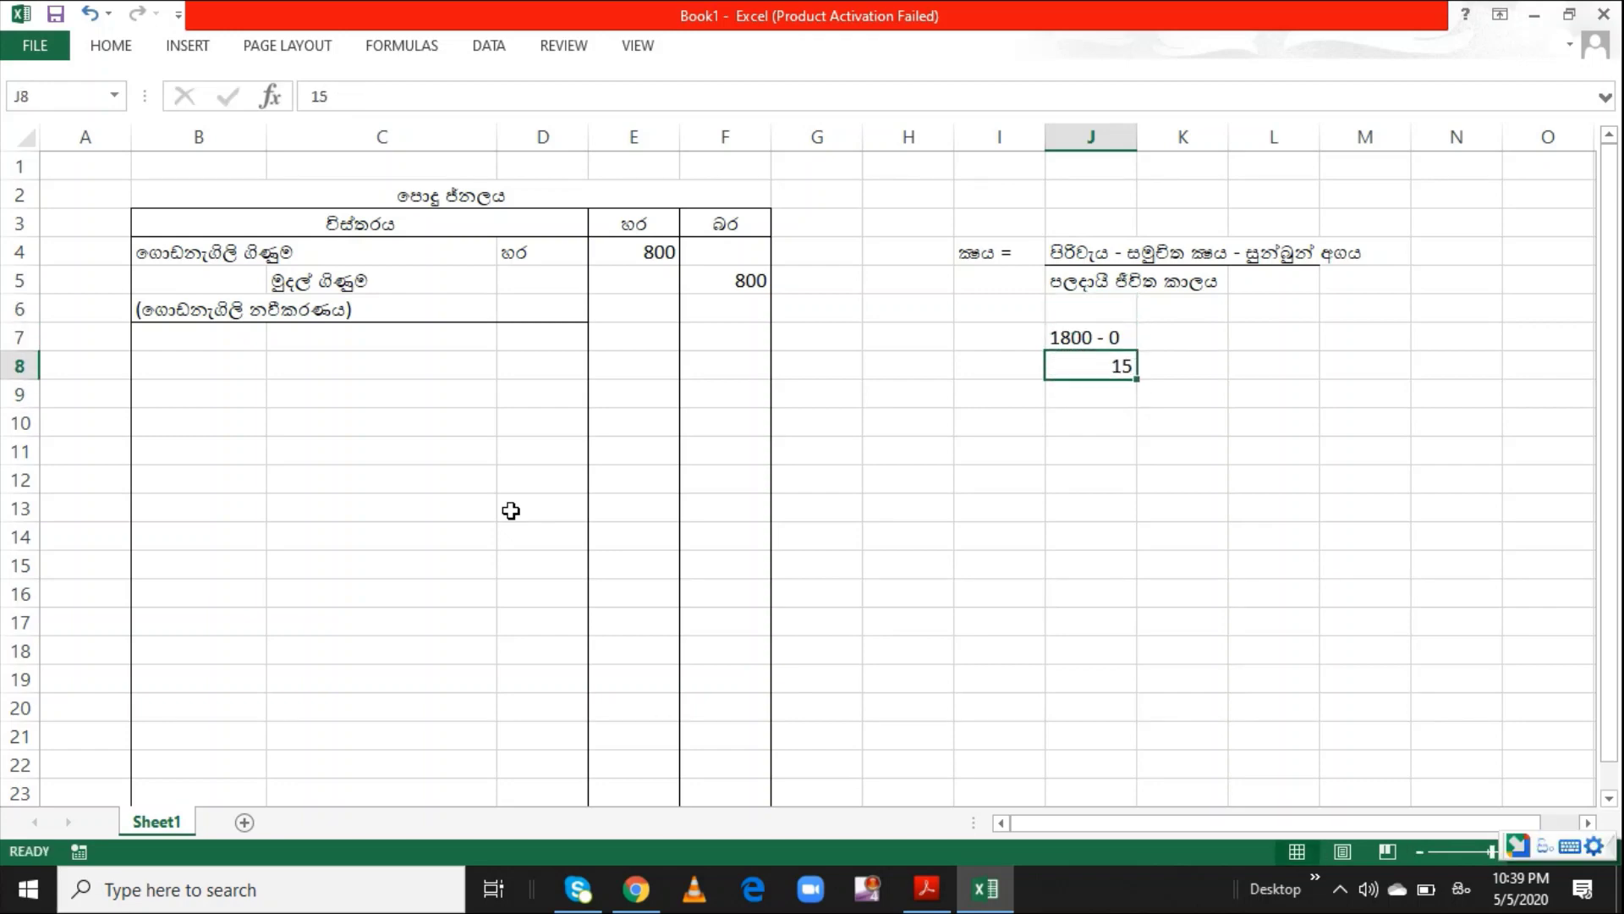
key(Down)
key(Right)
key(Right)
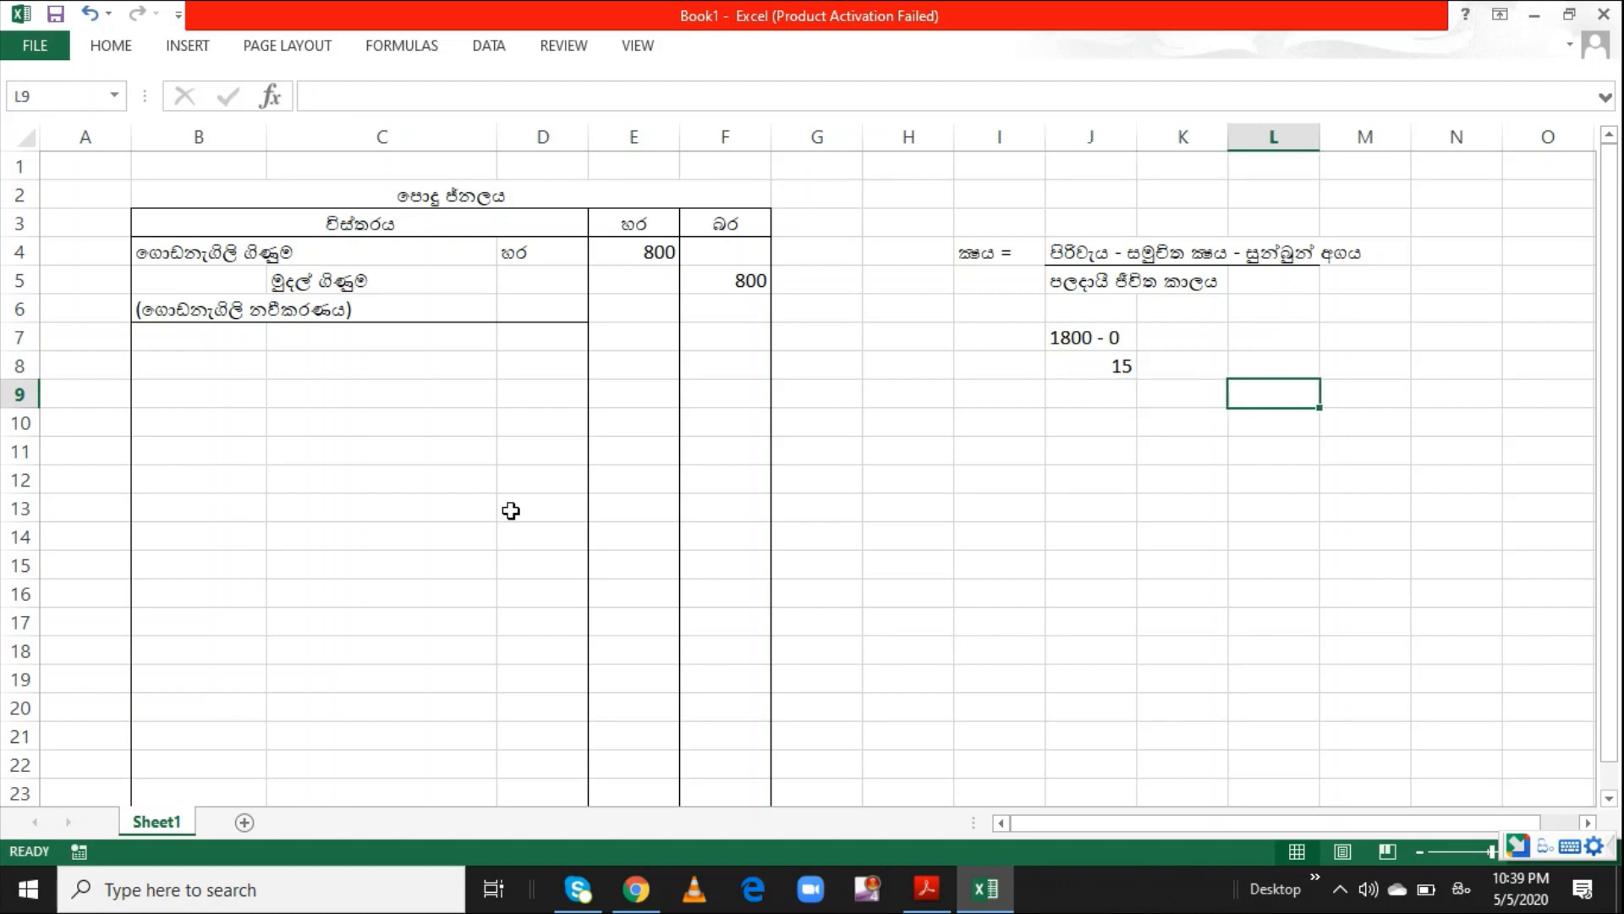
key(Up)
key(Up)
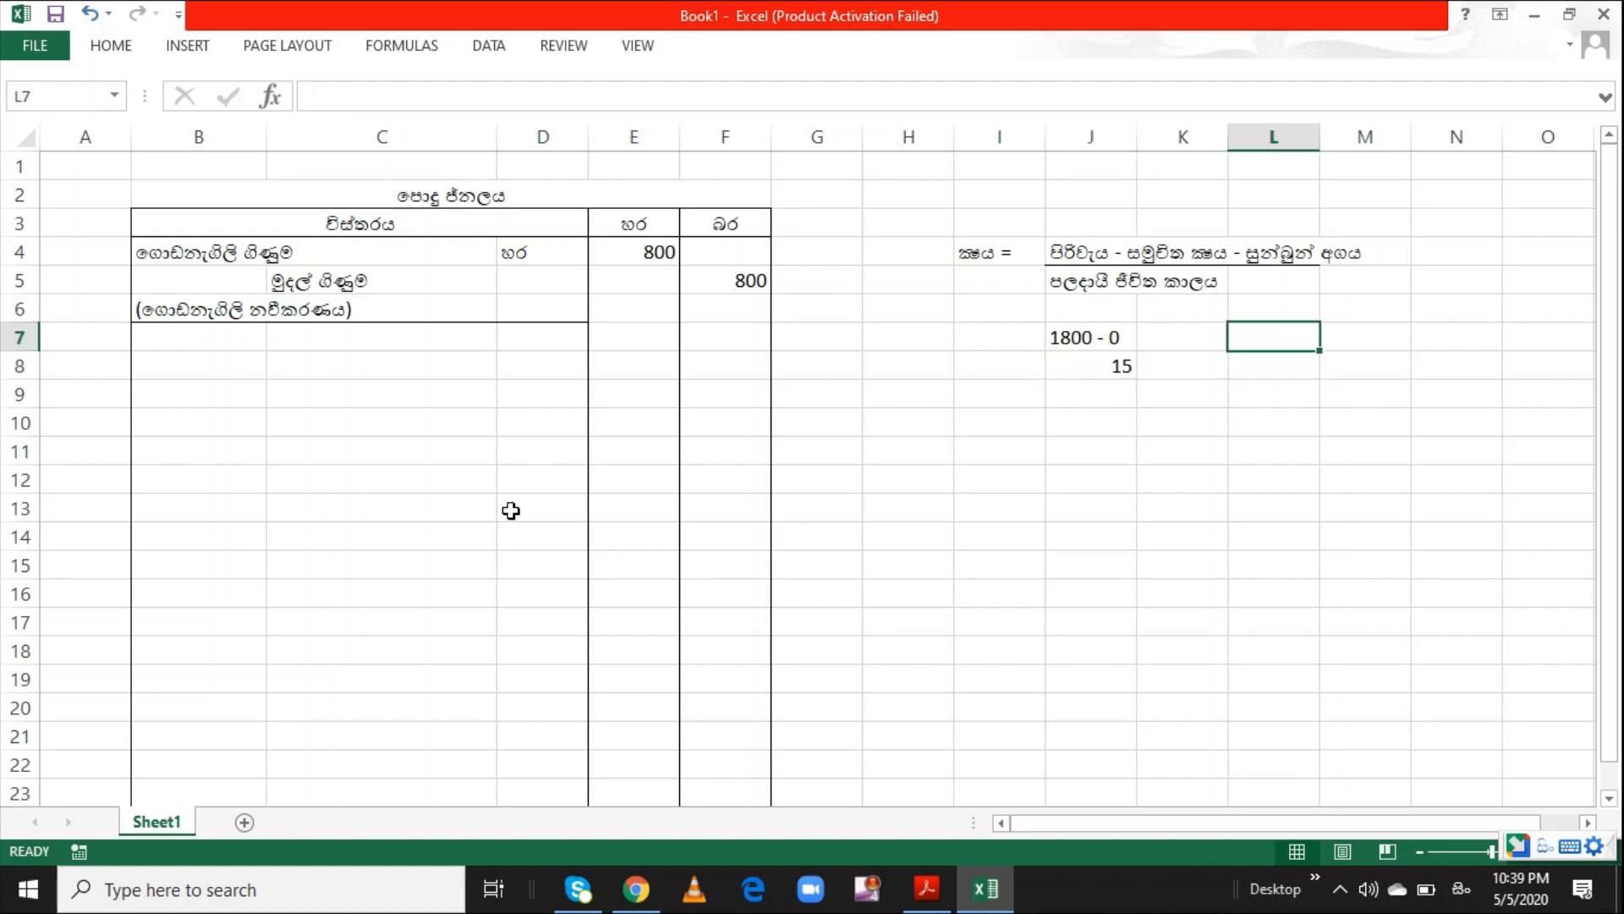
text(=18)
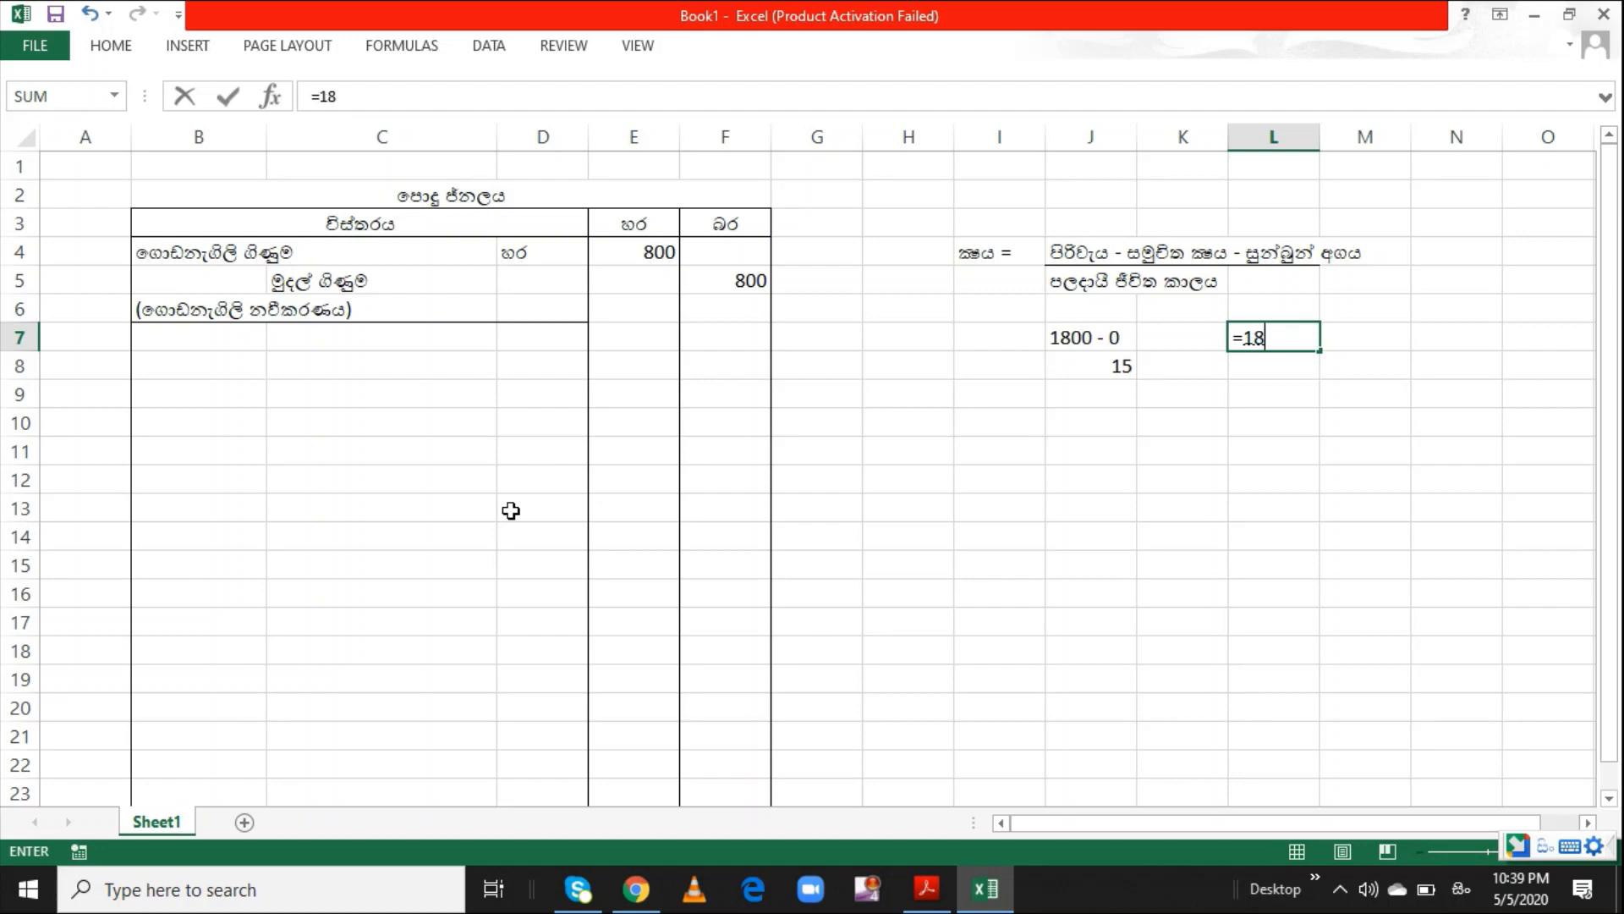
text(00/15)
key(Return)
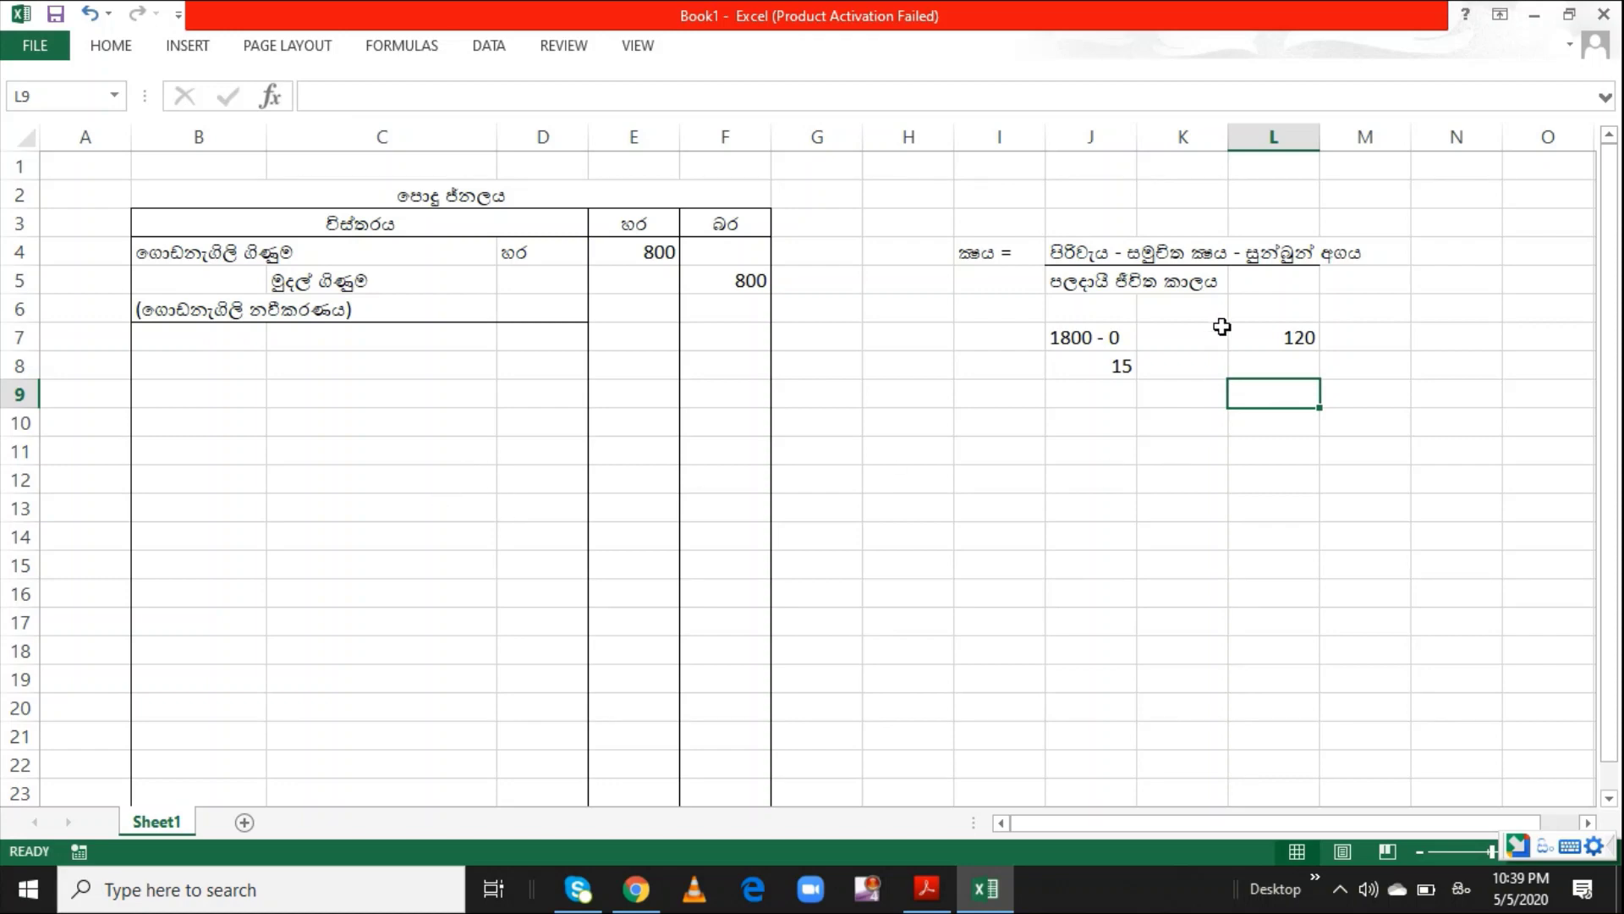
Highlight the depreciation result in L7 in yellow, and format J7:J8 as a centred fraction with a line beneath J7
click(1277, 336)
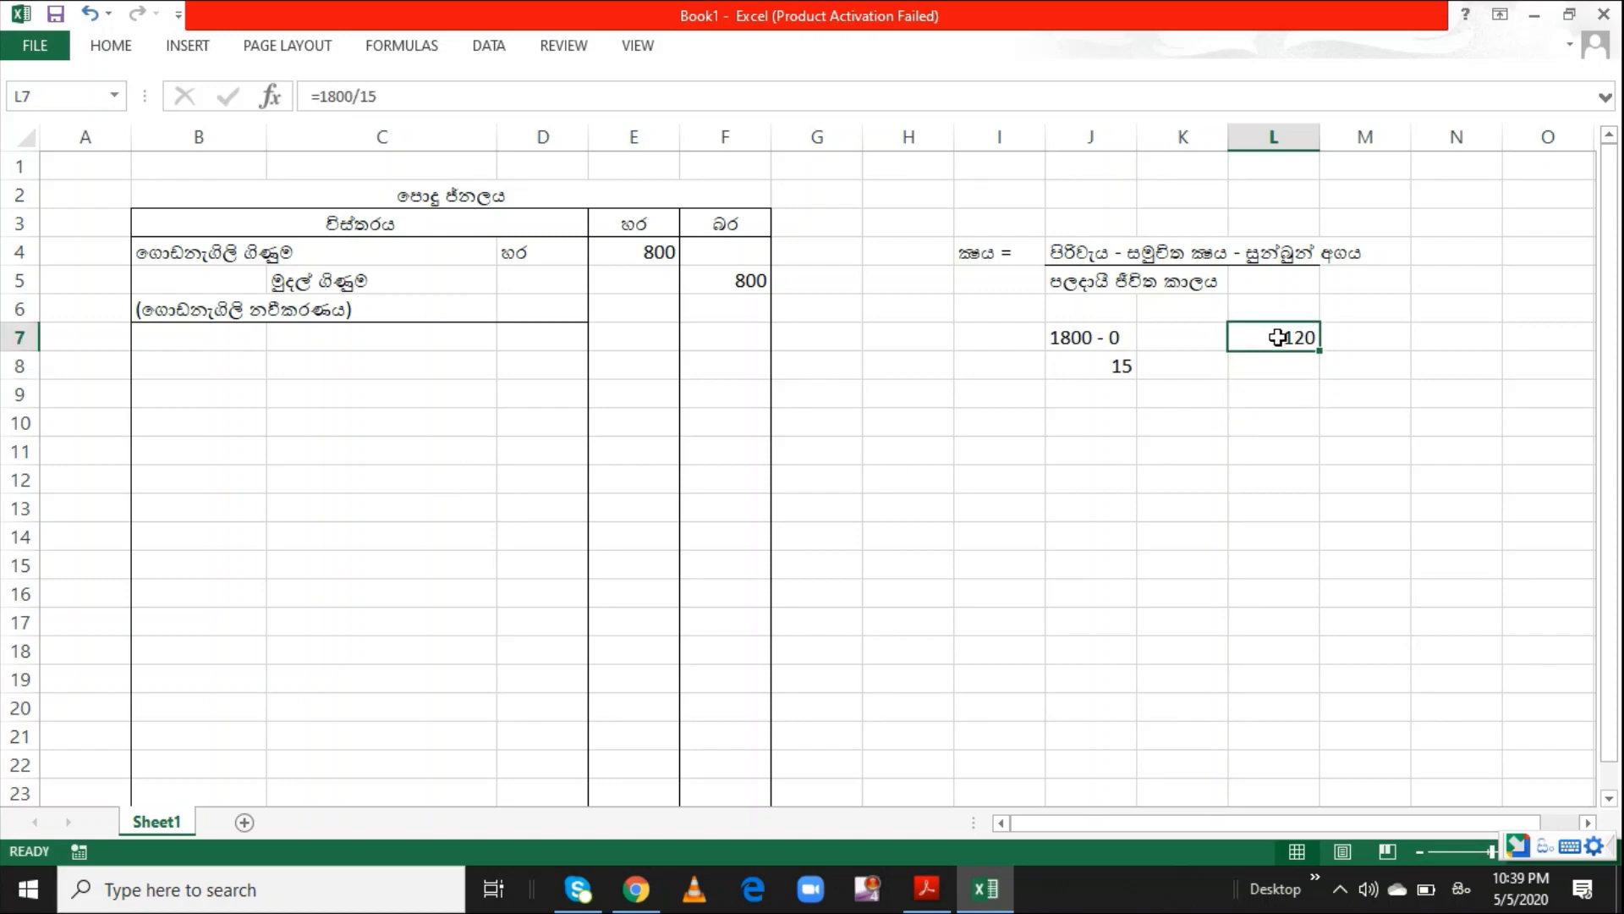
click(1067, 248)
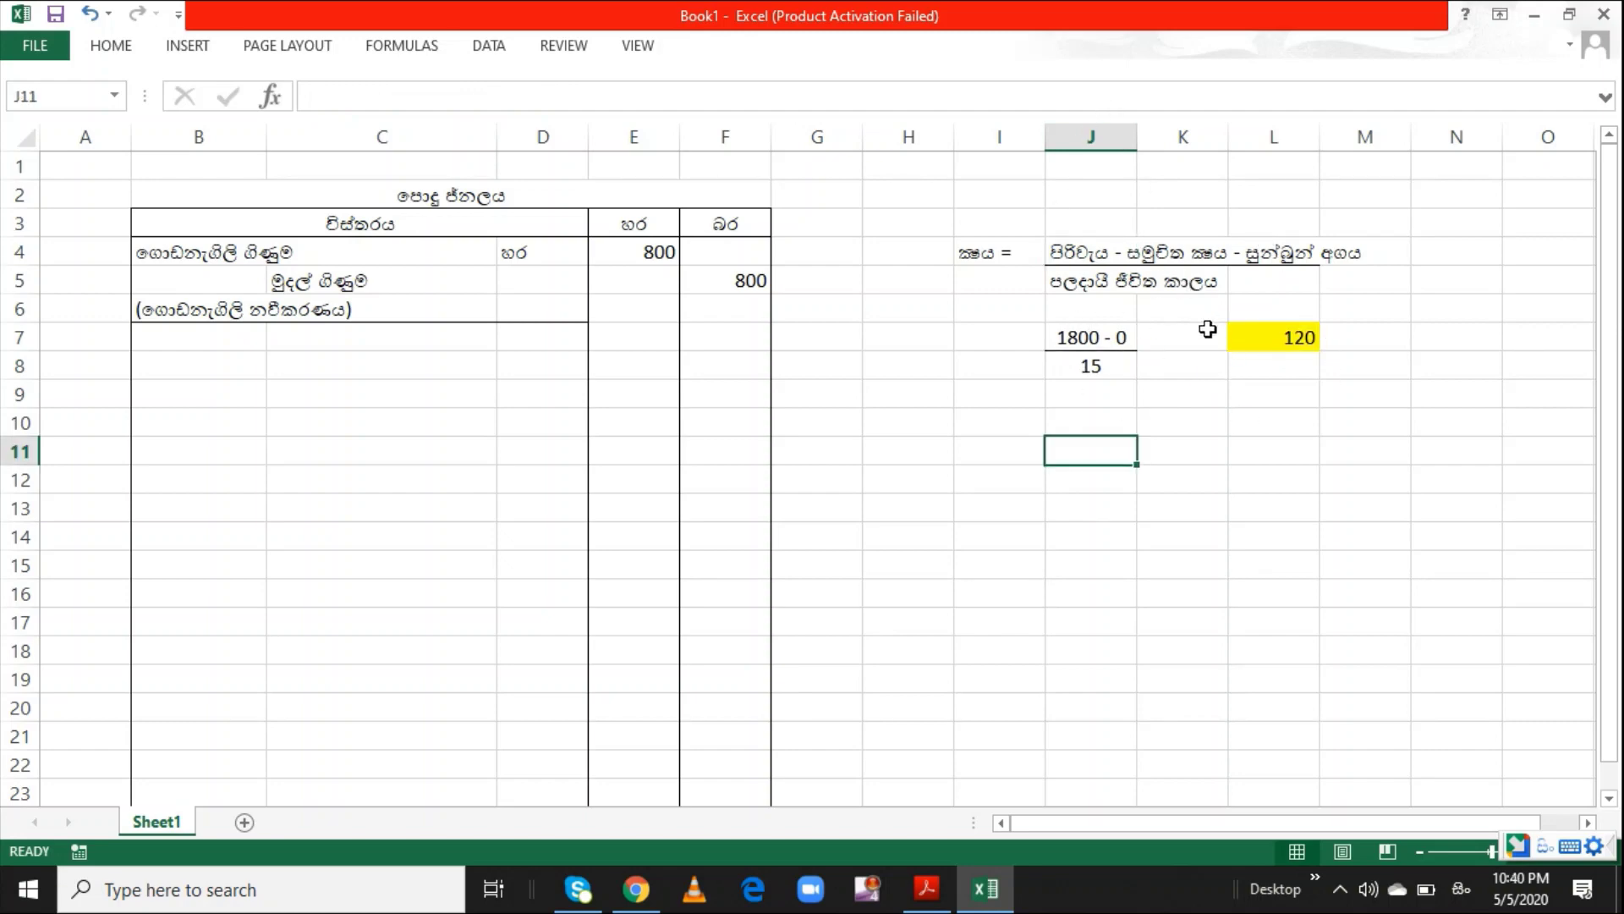
Enter the debit account ගොඩනැගිලි ක්‍ෂය ගිණුම in cell B7 of the journal
click(169, 345)
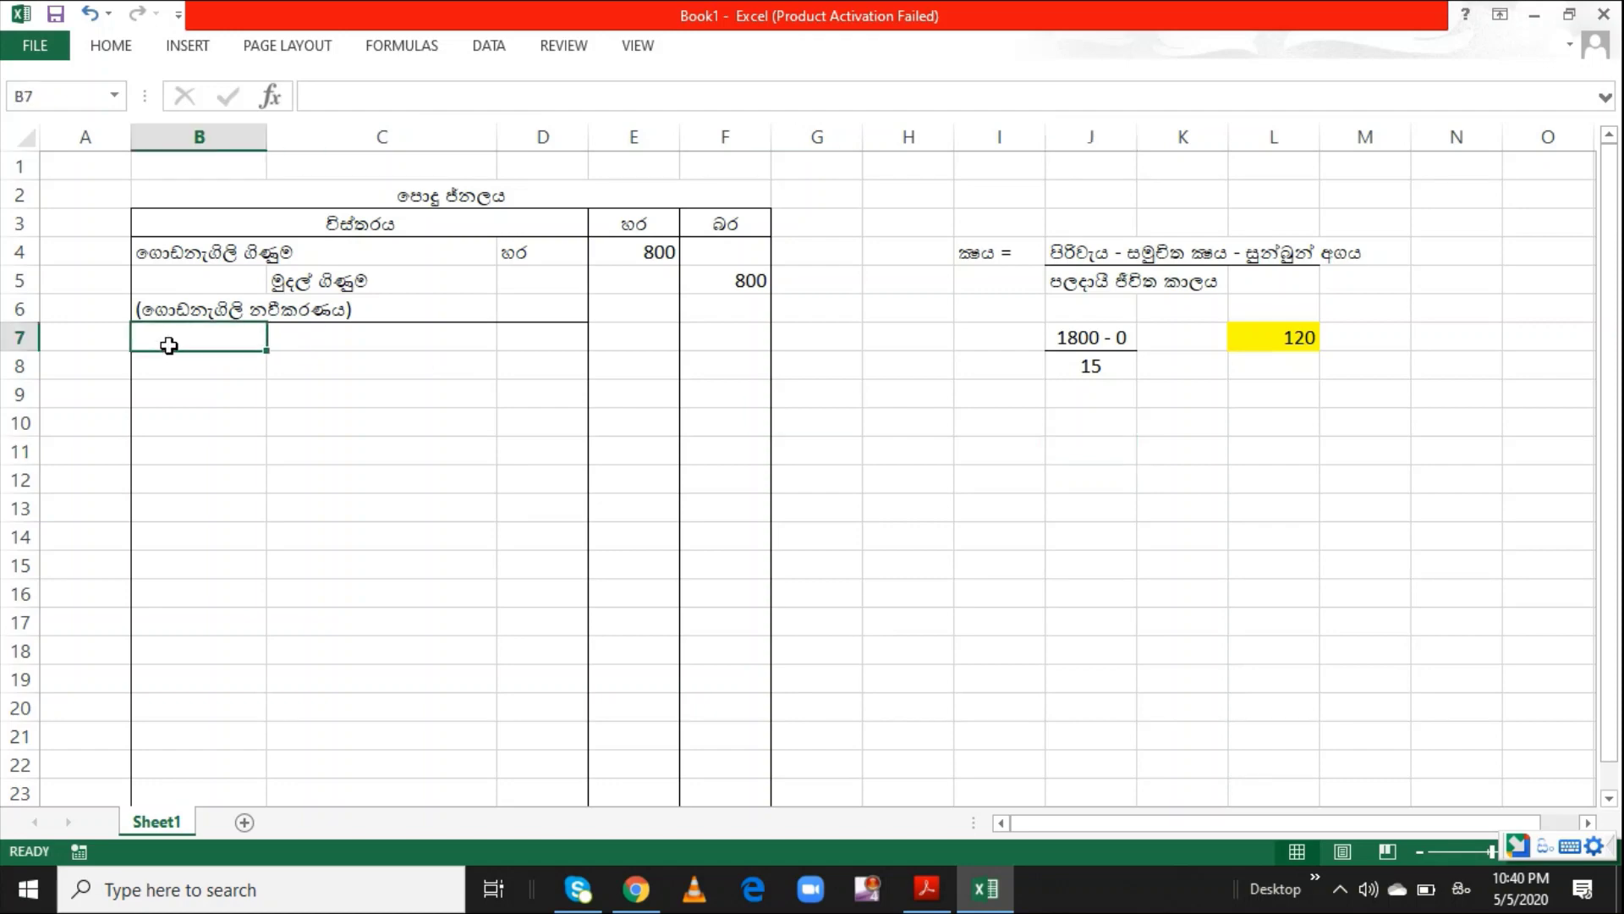
text(god)
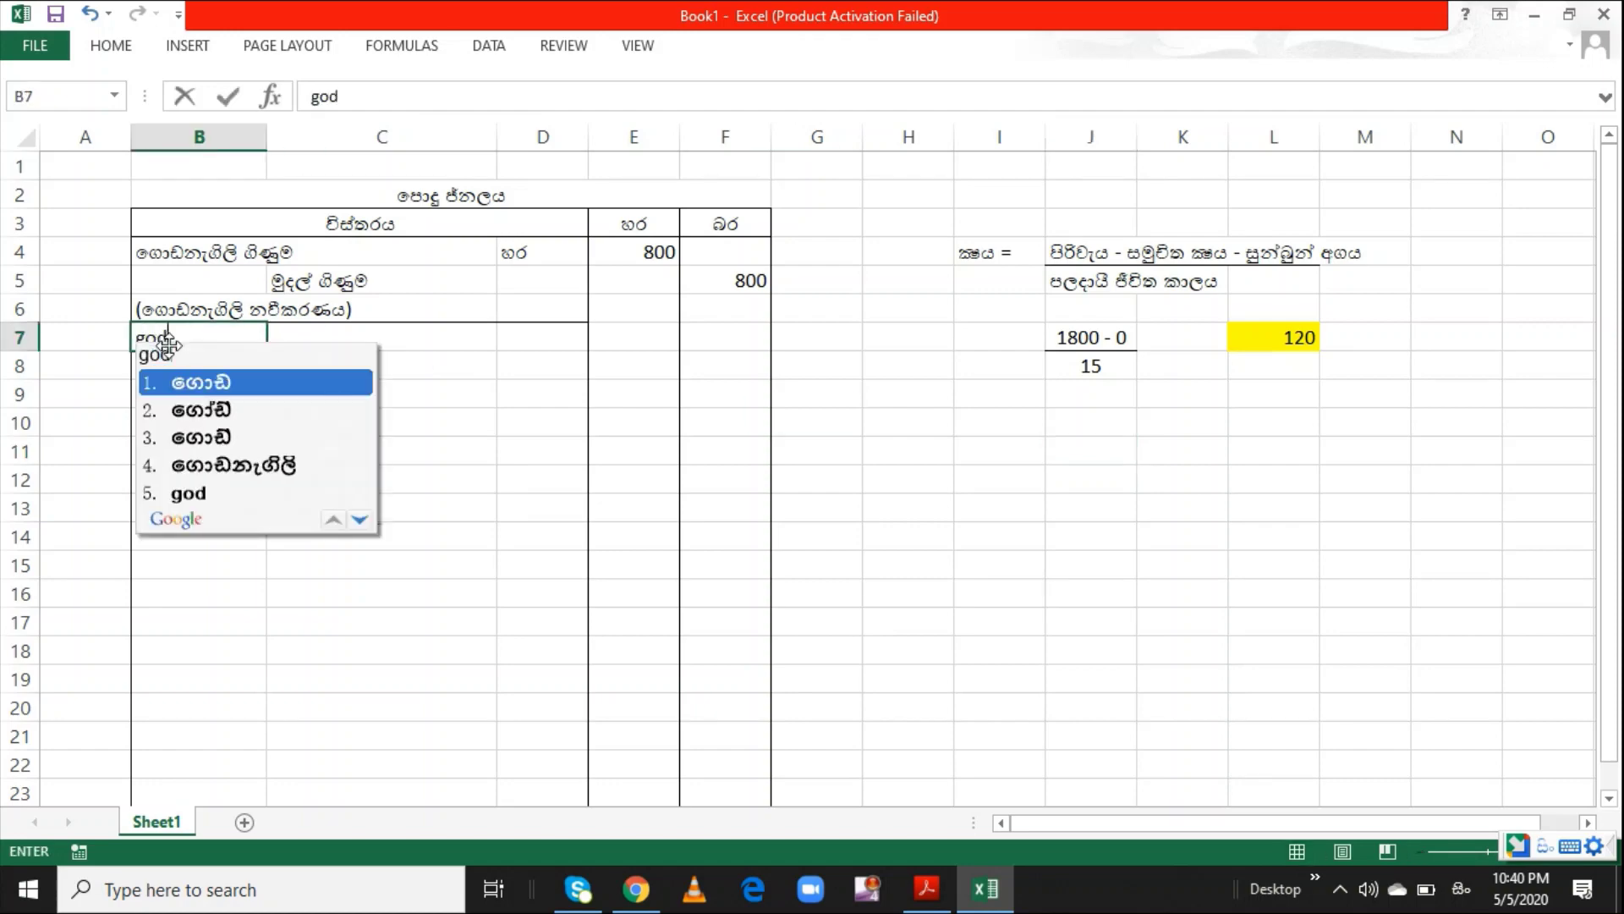
text(anag)
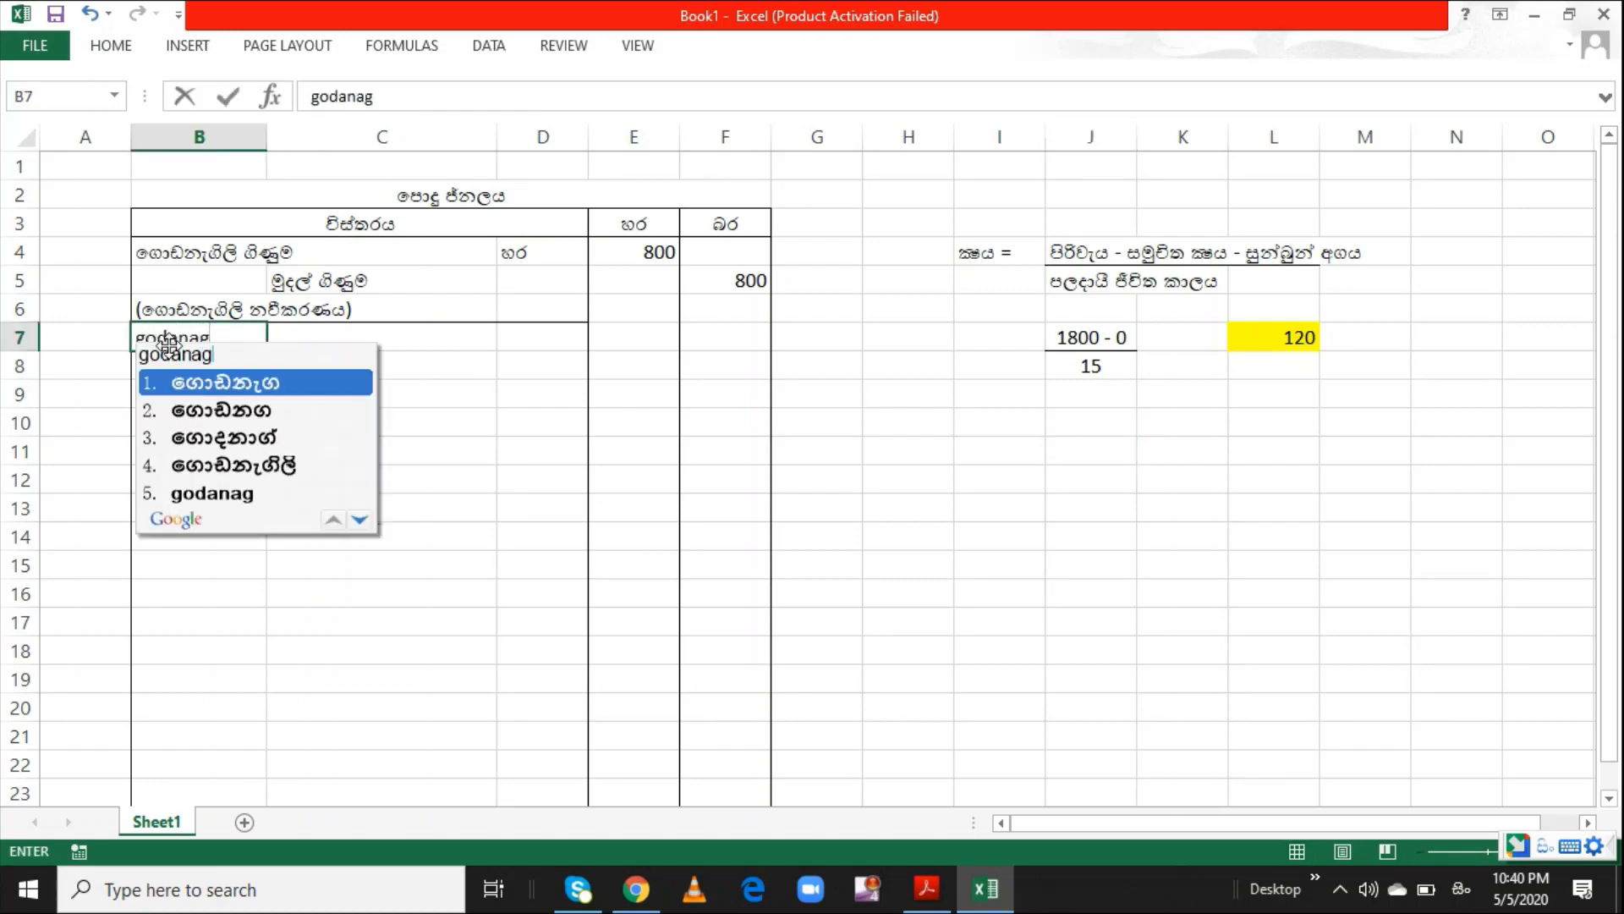
text(ili kshay)
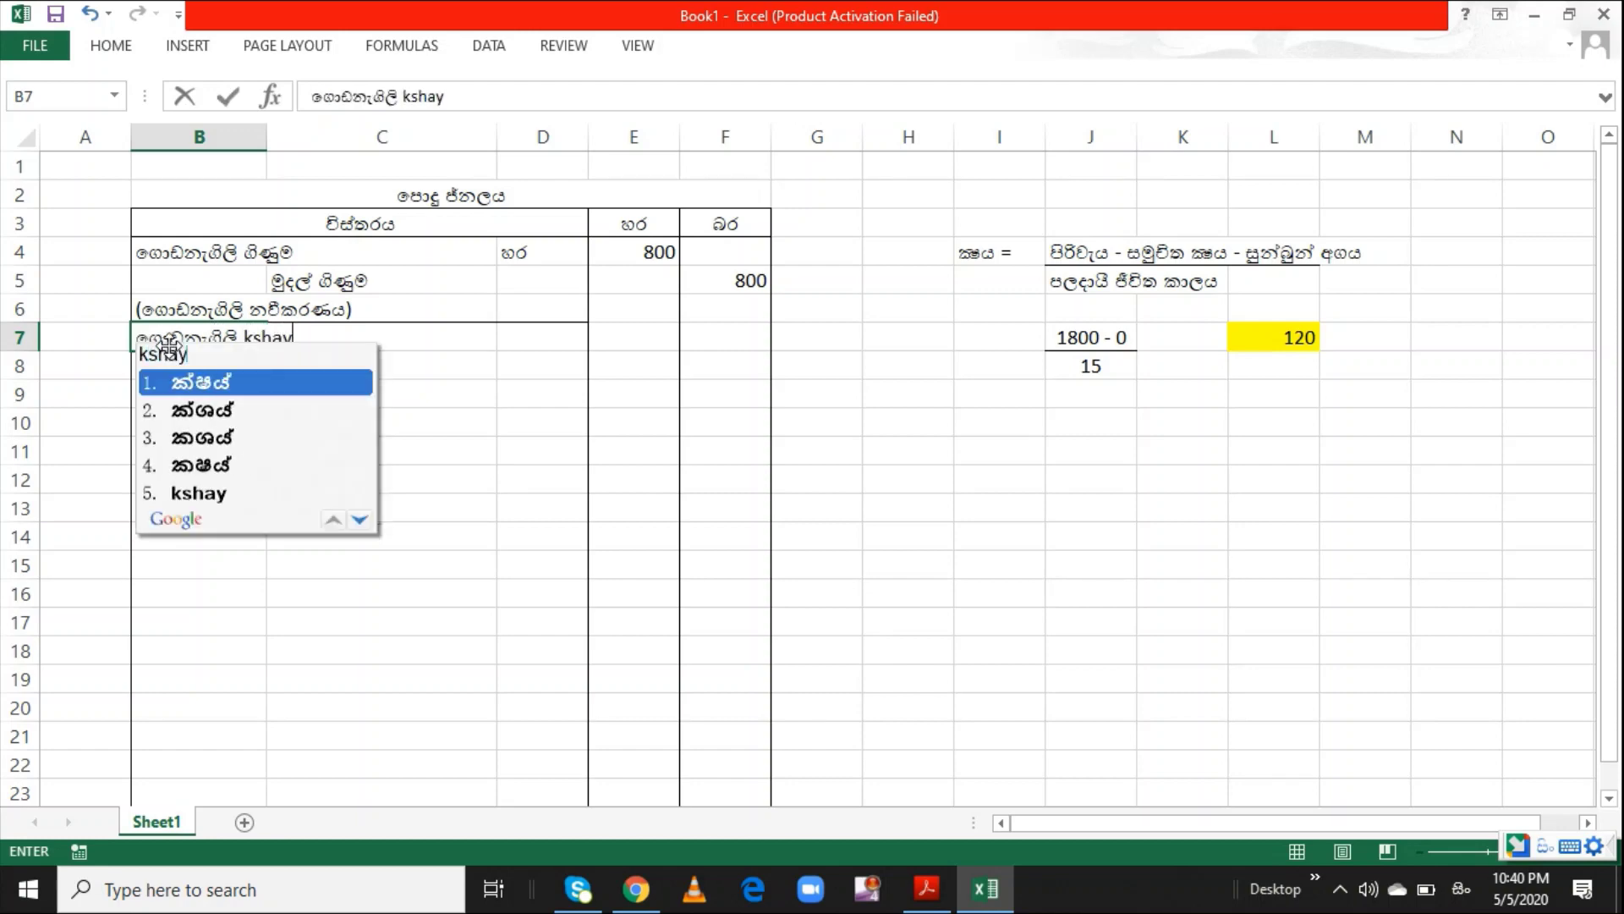
text(a ginu)
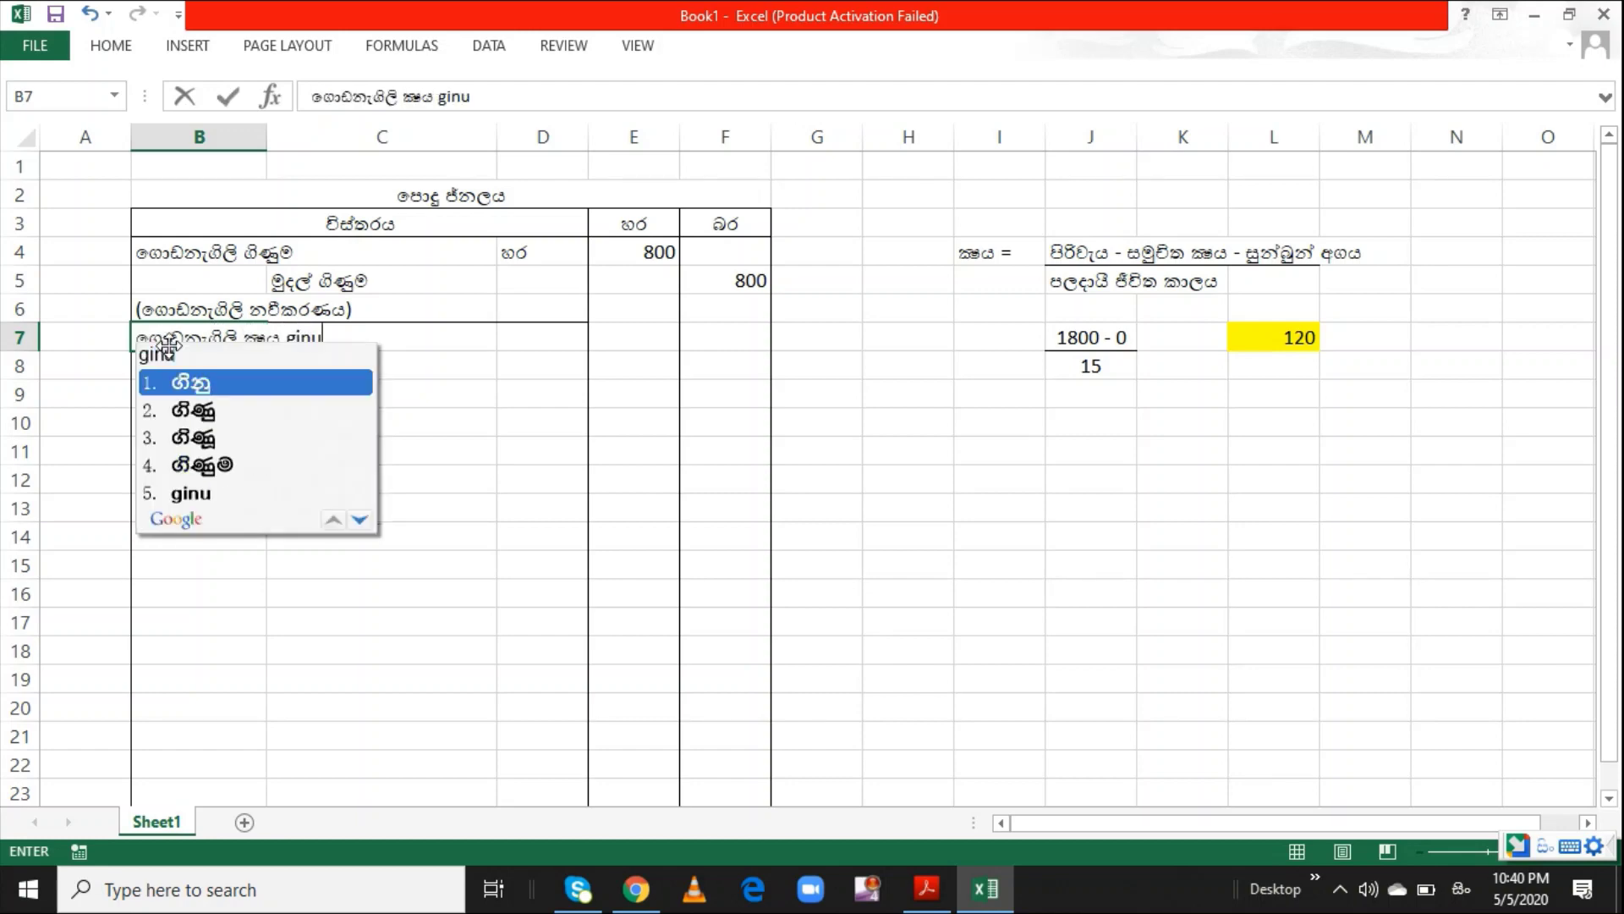
text(ma)
key(Return)
key(Return)
Mark the building depreciation account as a debit by entering හර in cell D7
click(169, 344)
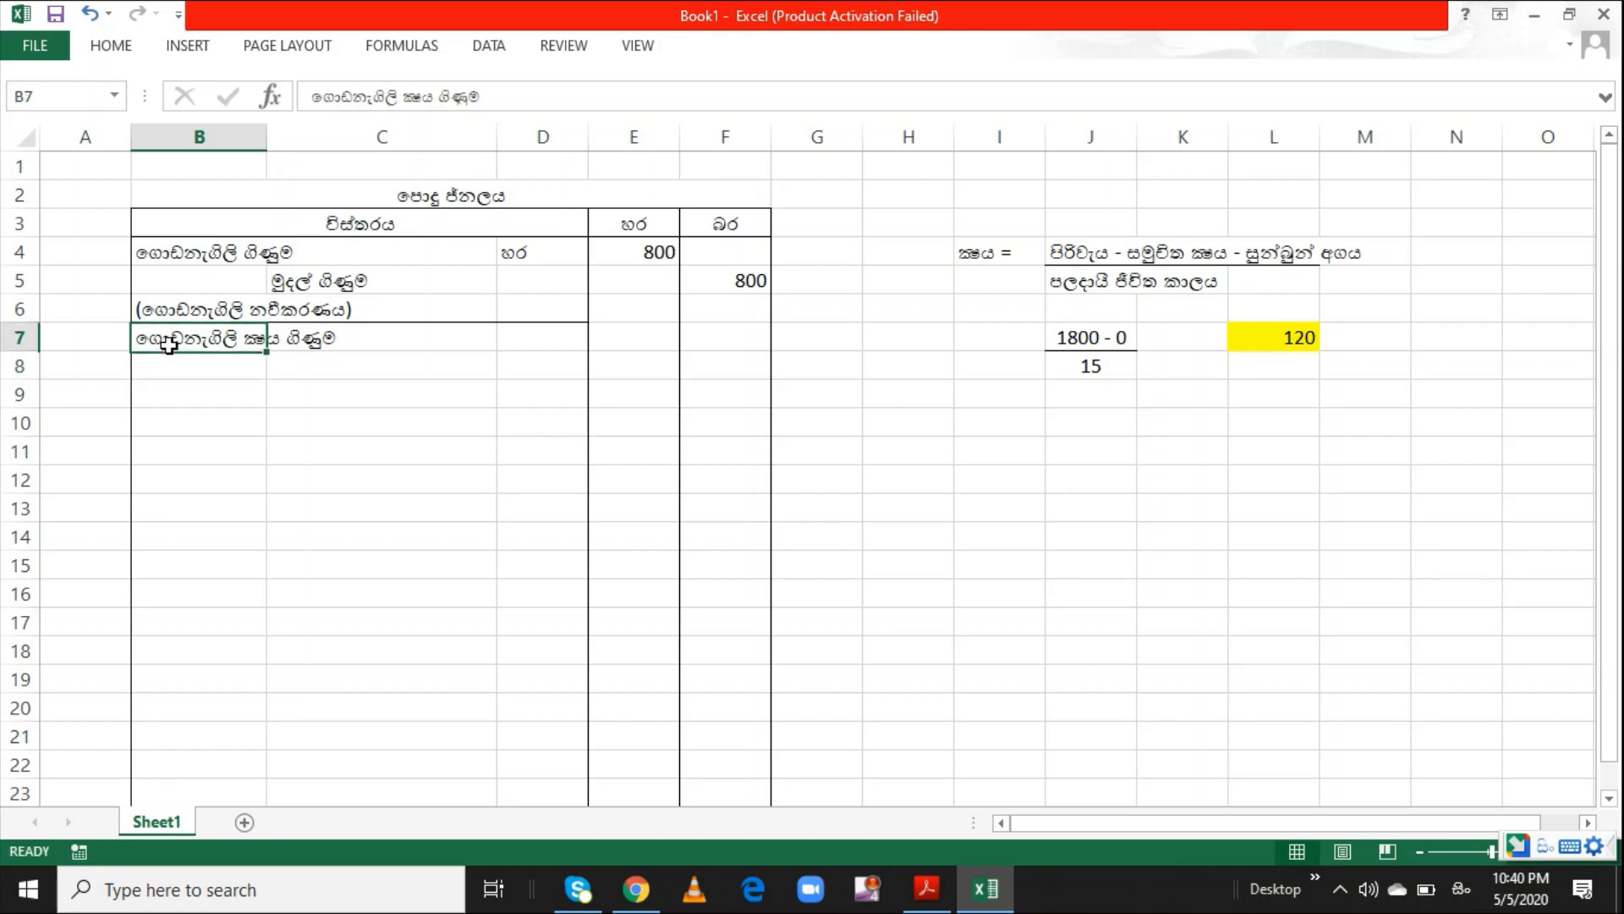
key(Up)
key(Right)
key(Down)
key(Right)
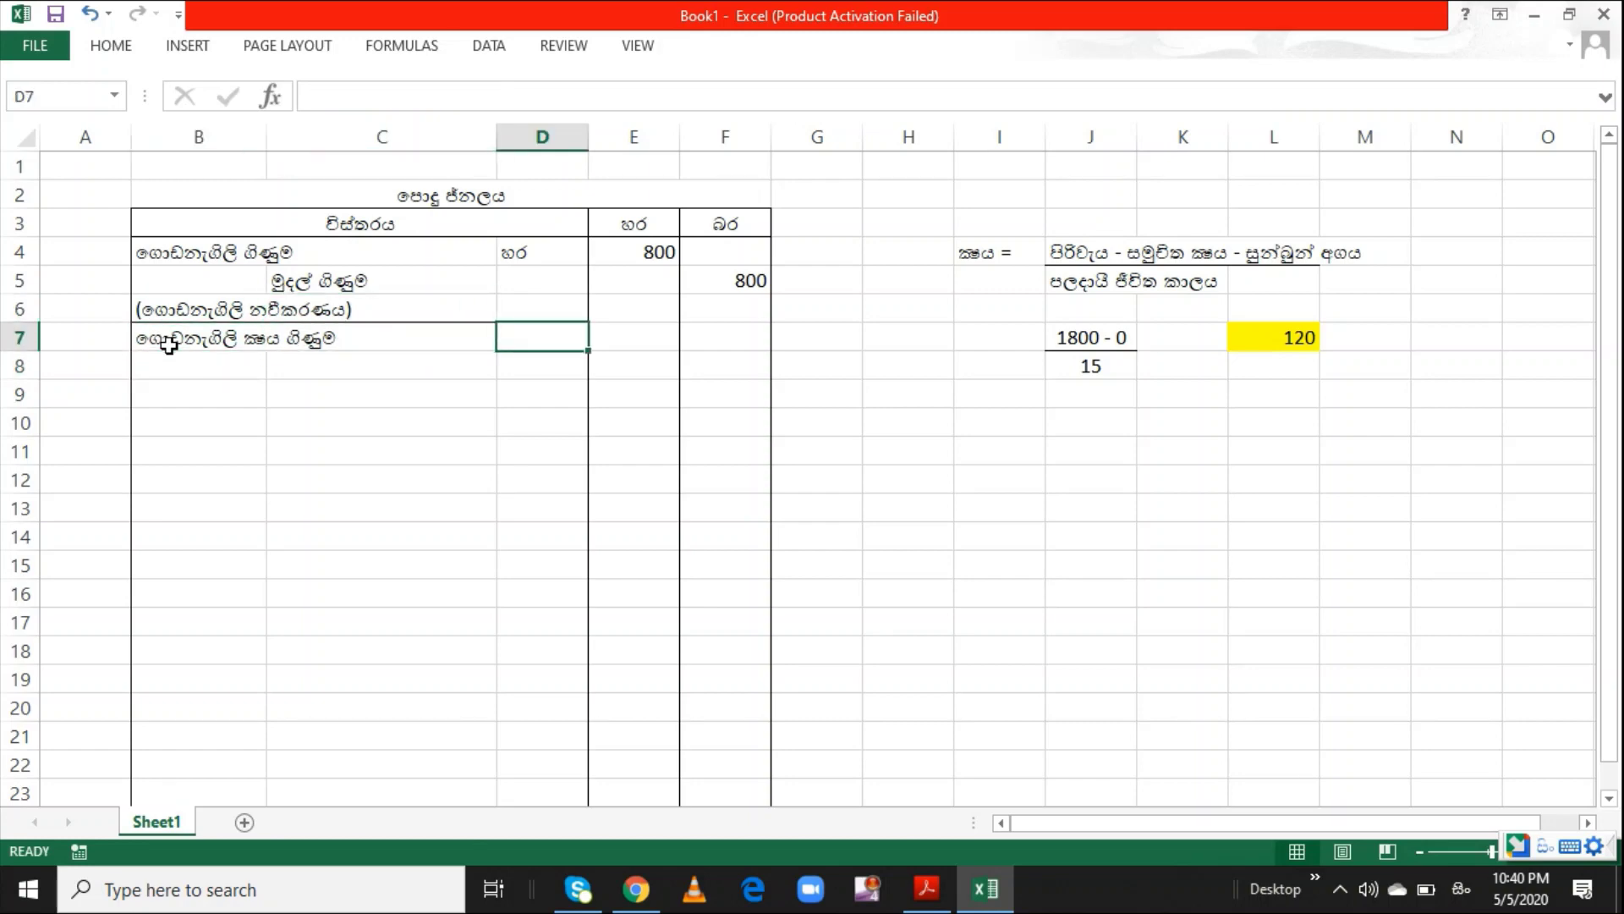
text(hara)
key(Return)
key(Return)
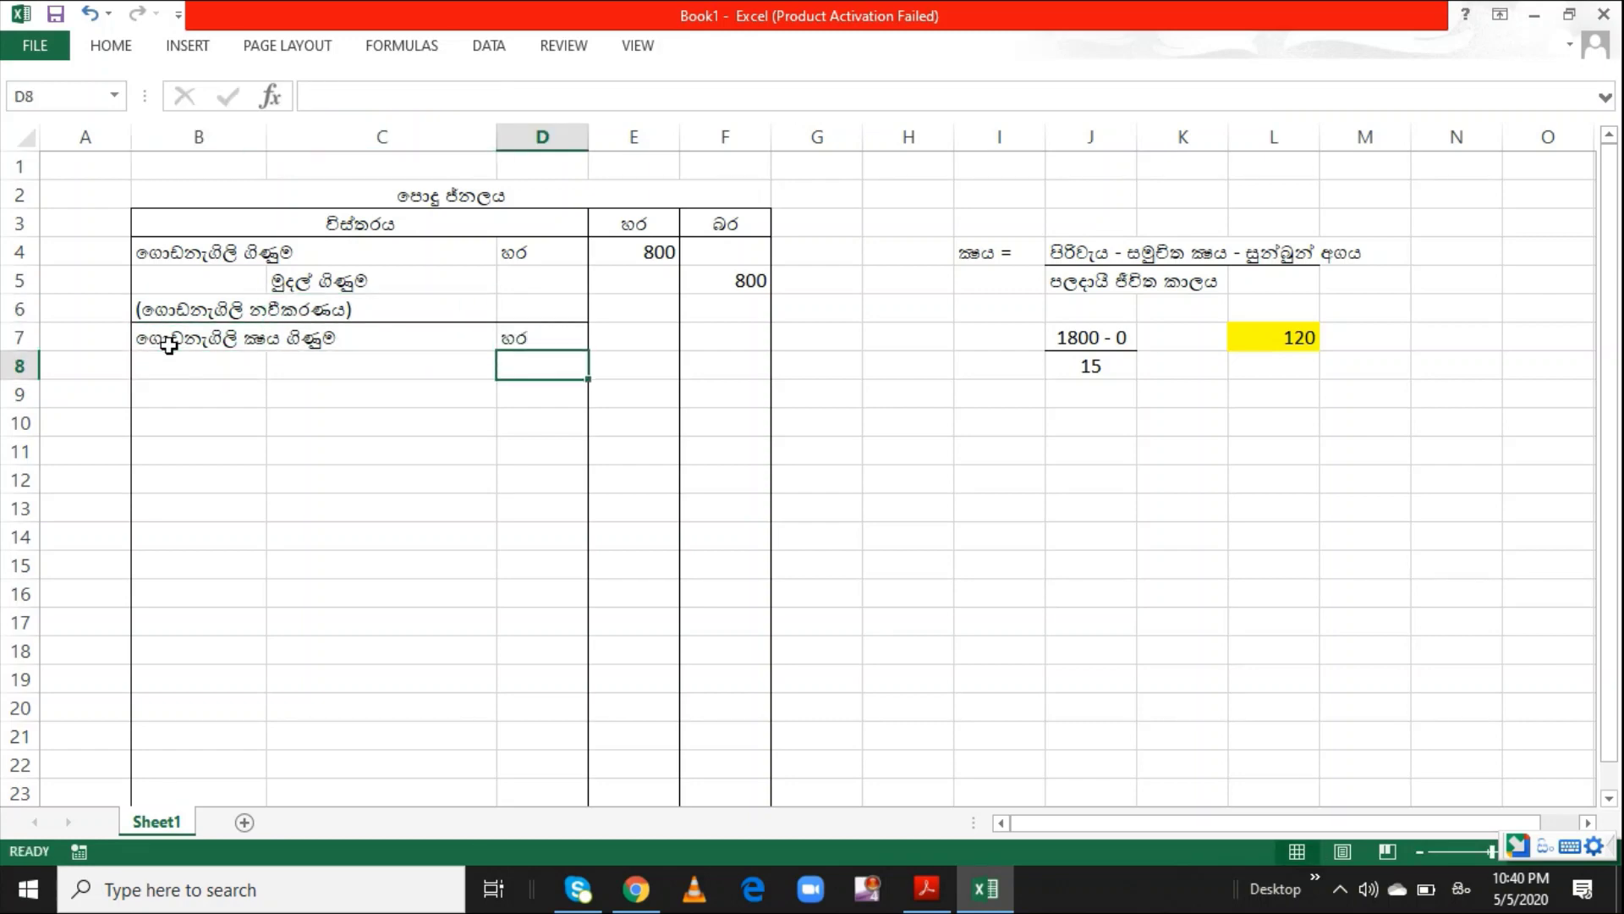
Enter the credit account ගොඩනැගිලි ක්‍ෂය වෙන් in cell C8
key(Left)
text(g)
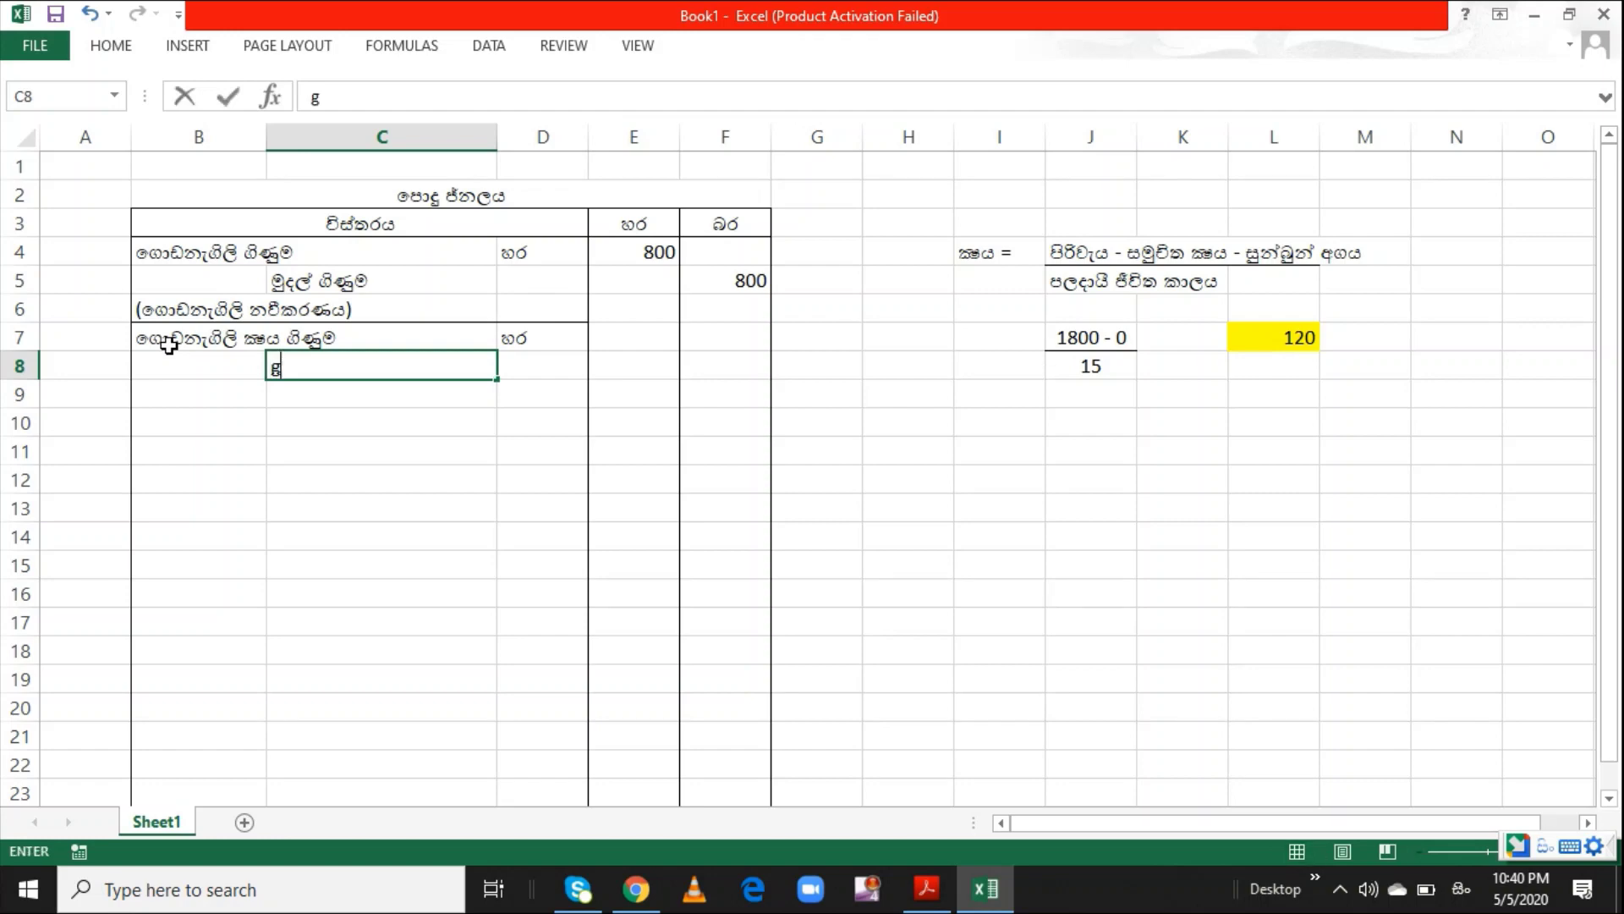
text(odanagi)
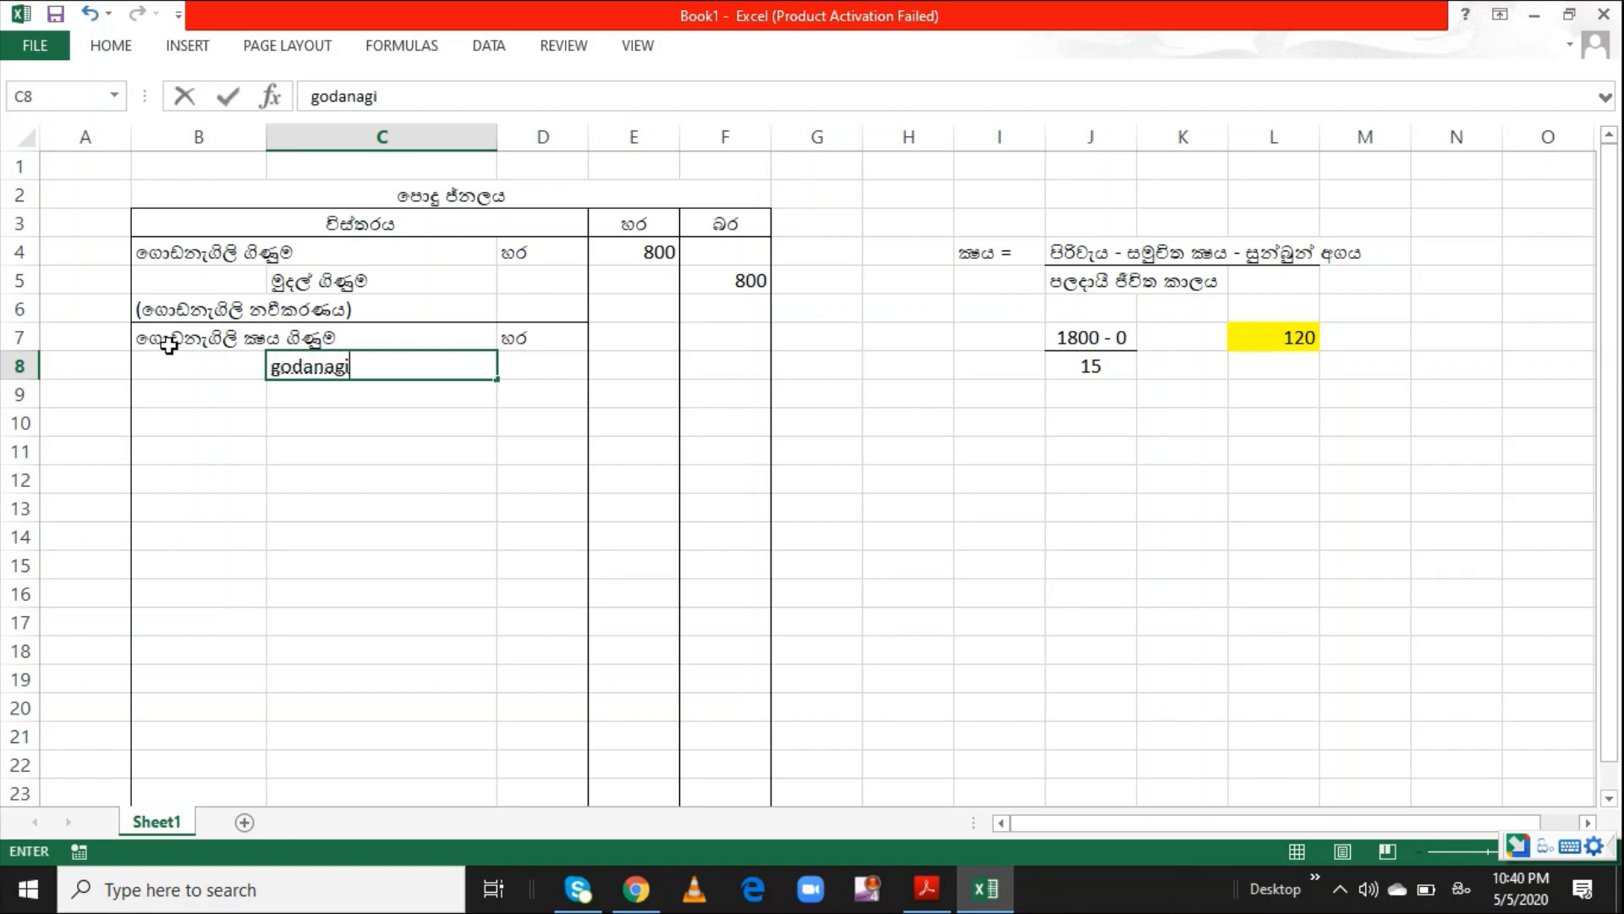
text(li kshaya)
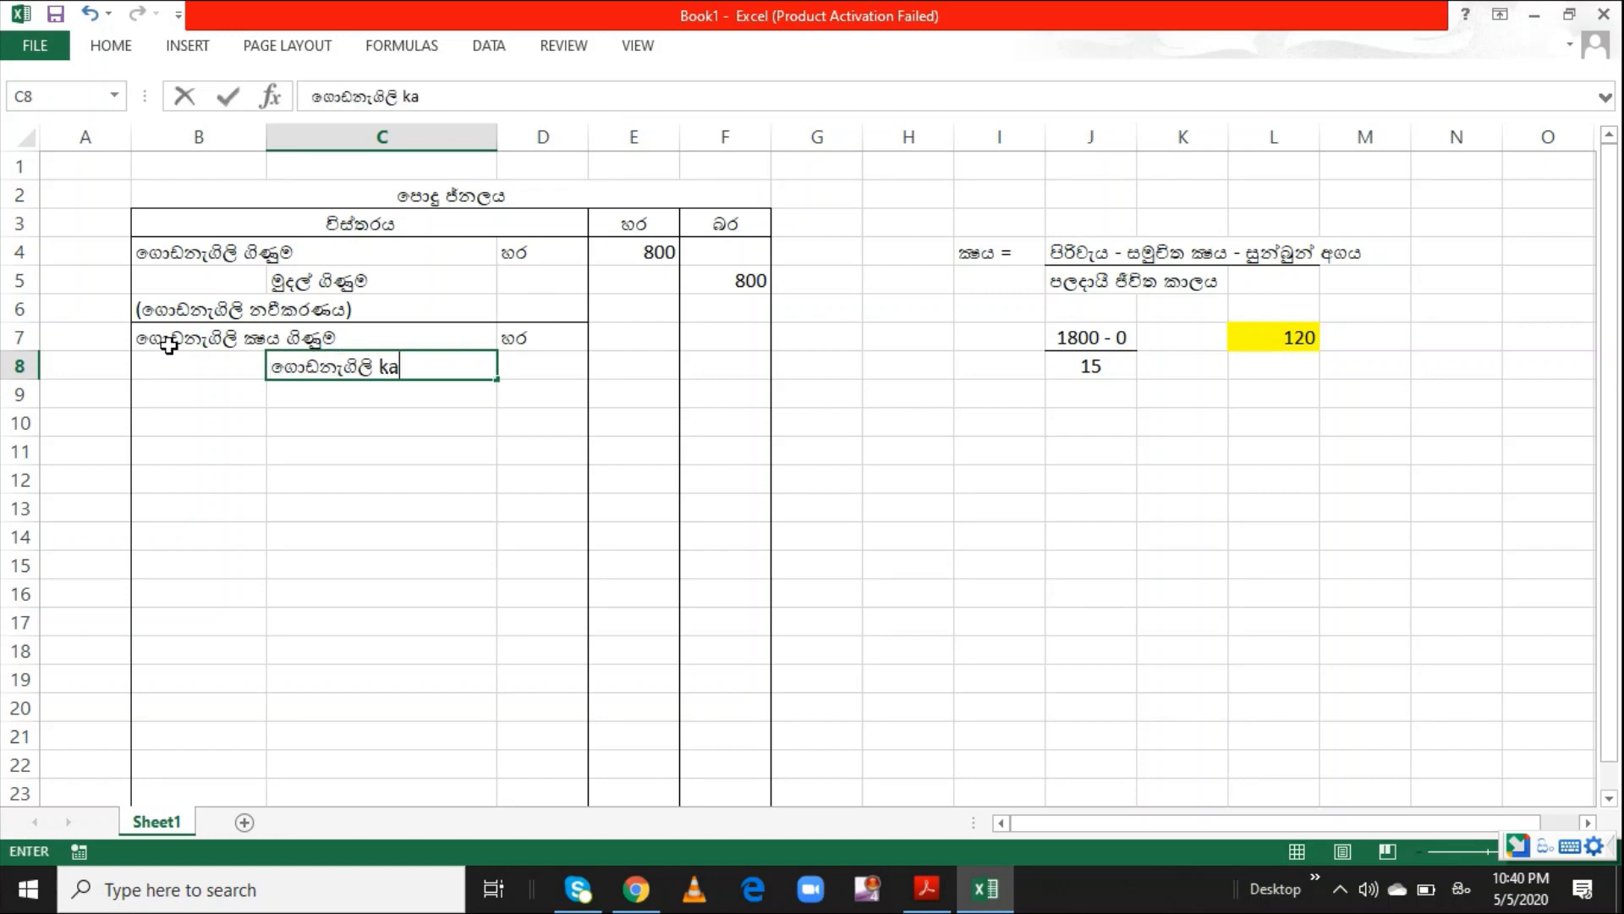
text( wen)
key(Return)
key(Return)
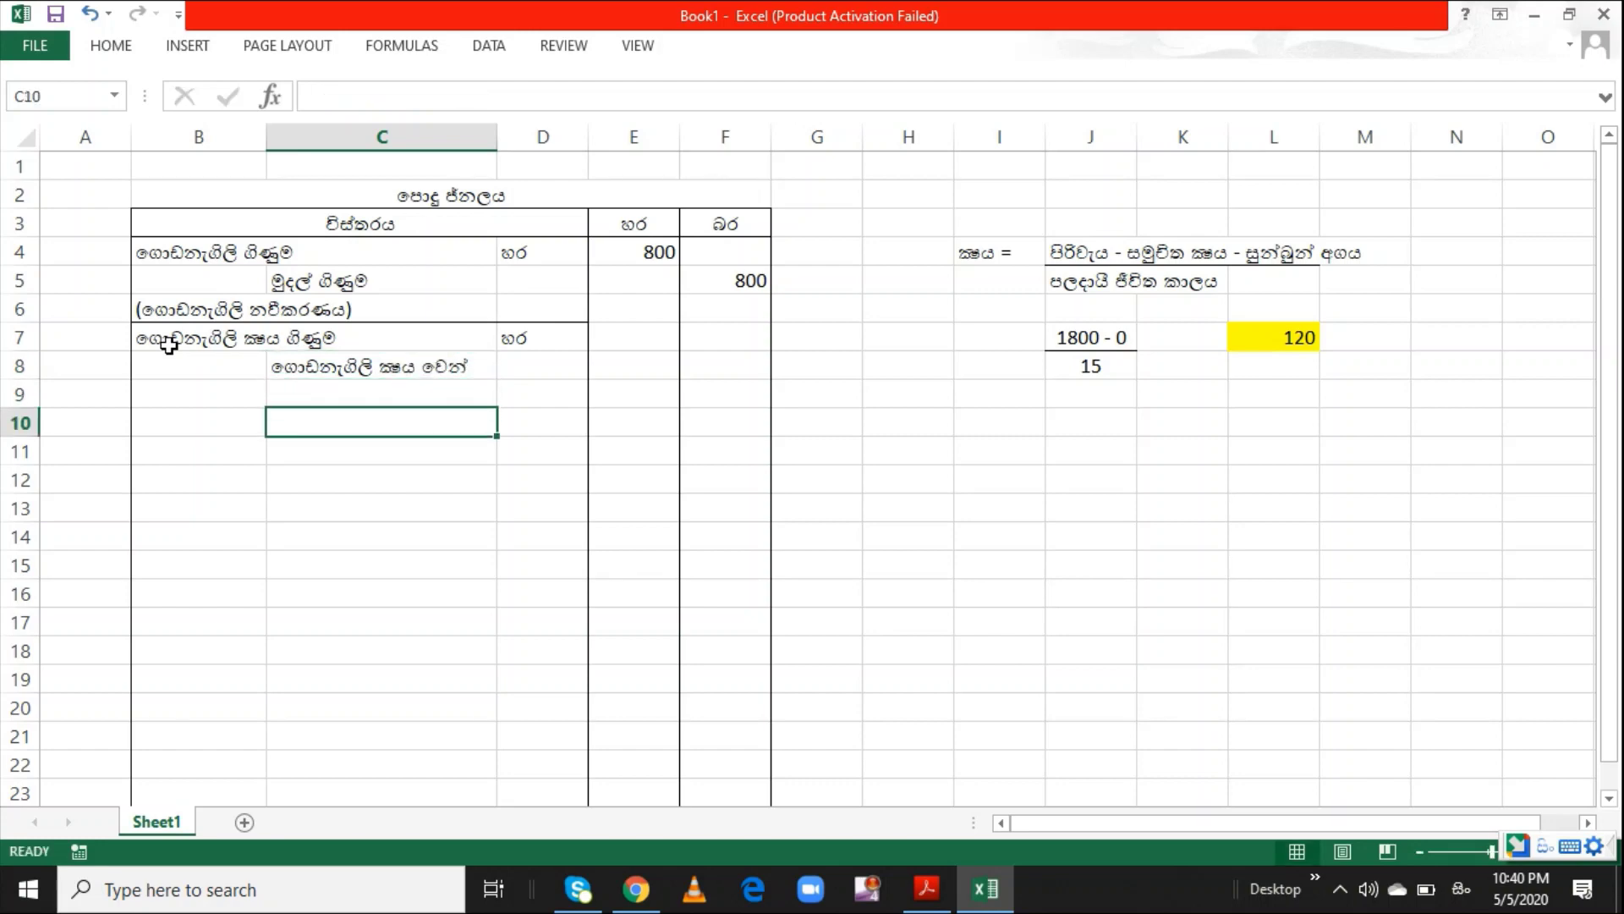
Enter 120 as the building depreciation debit in E7 and 120 as the matching credit in F8
key(Up)
key(Up)
key(Up)
key(Right)
key(Right)
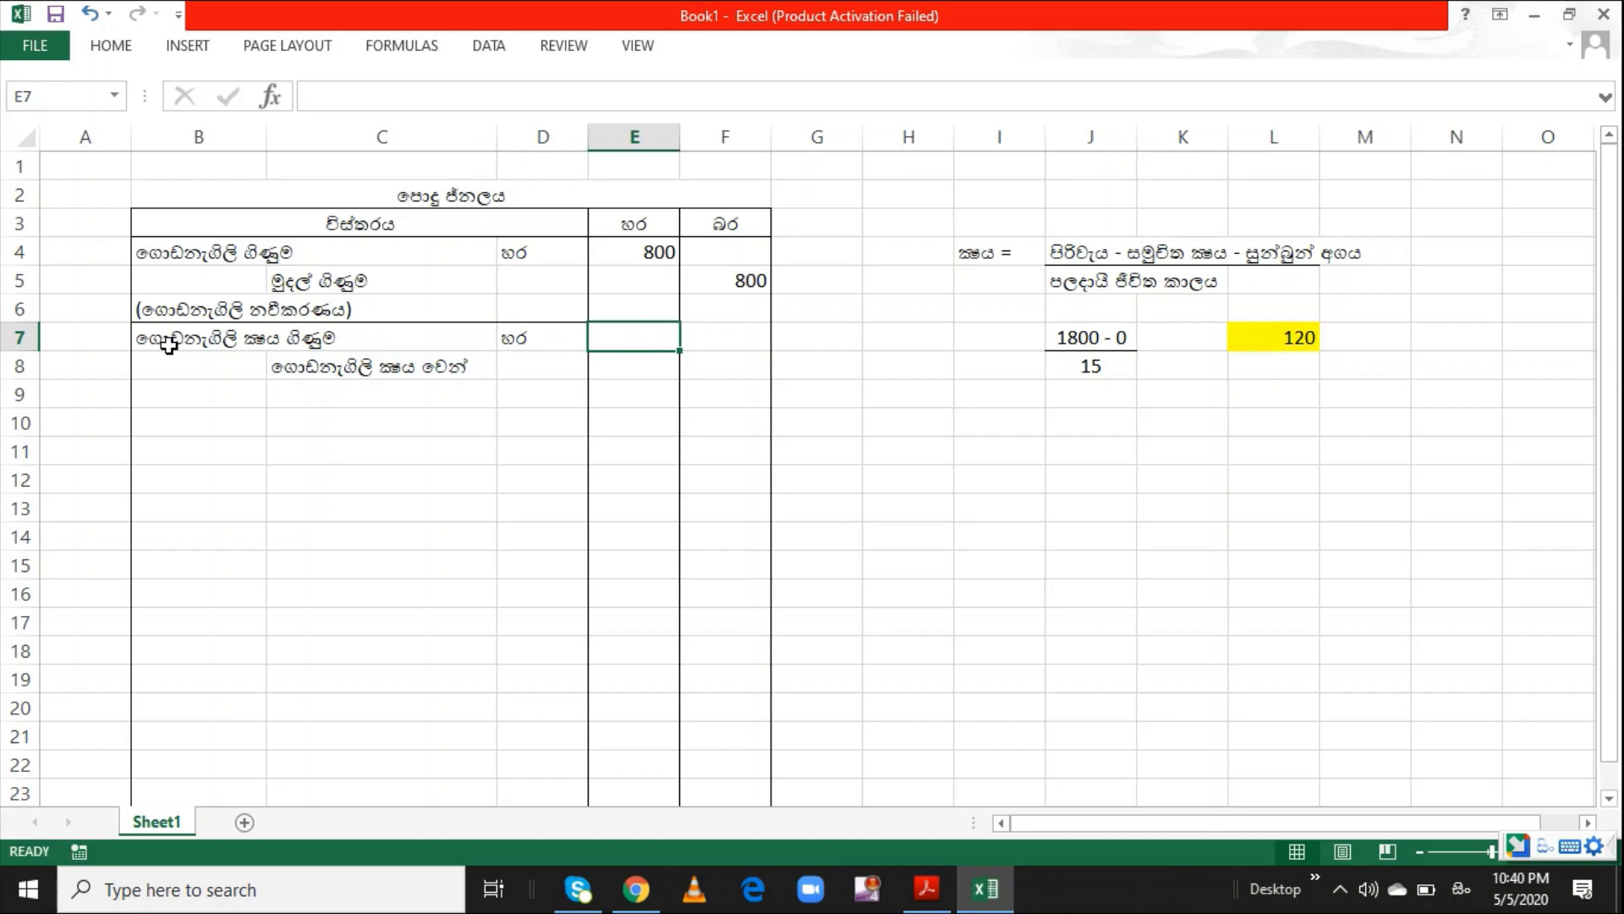
text(120)
key(Return)
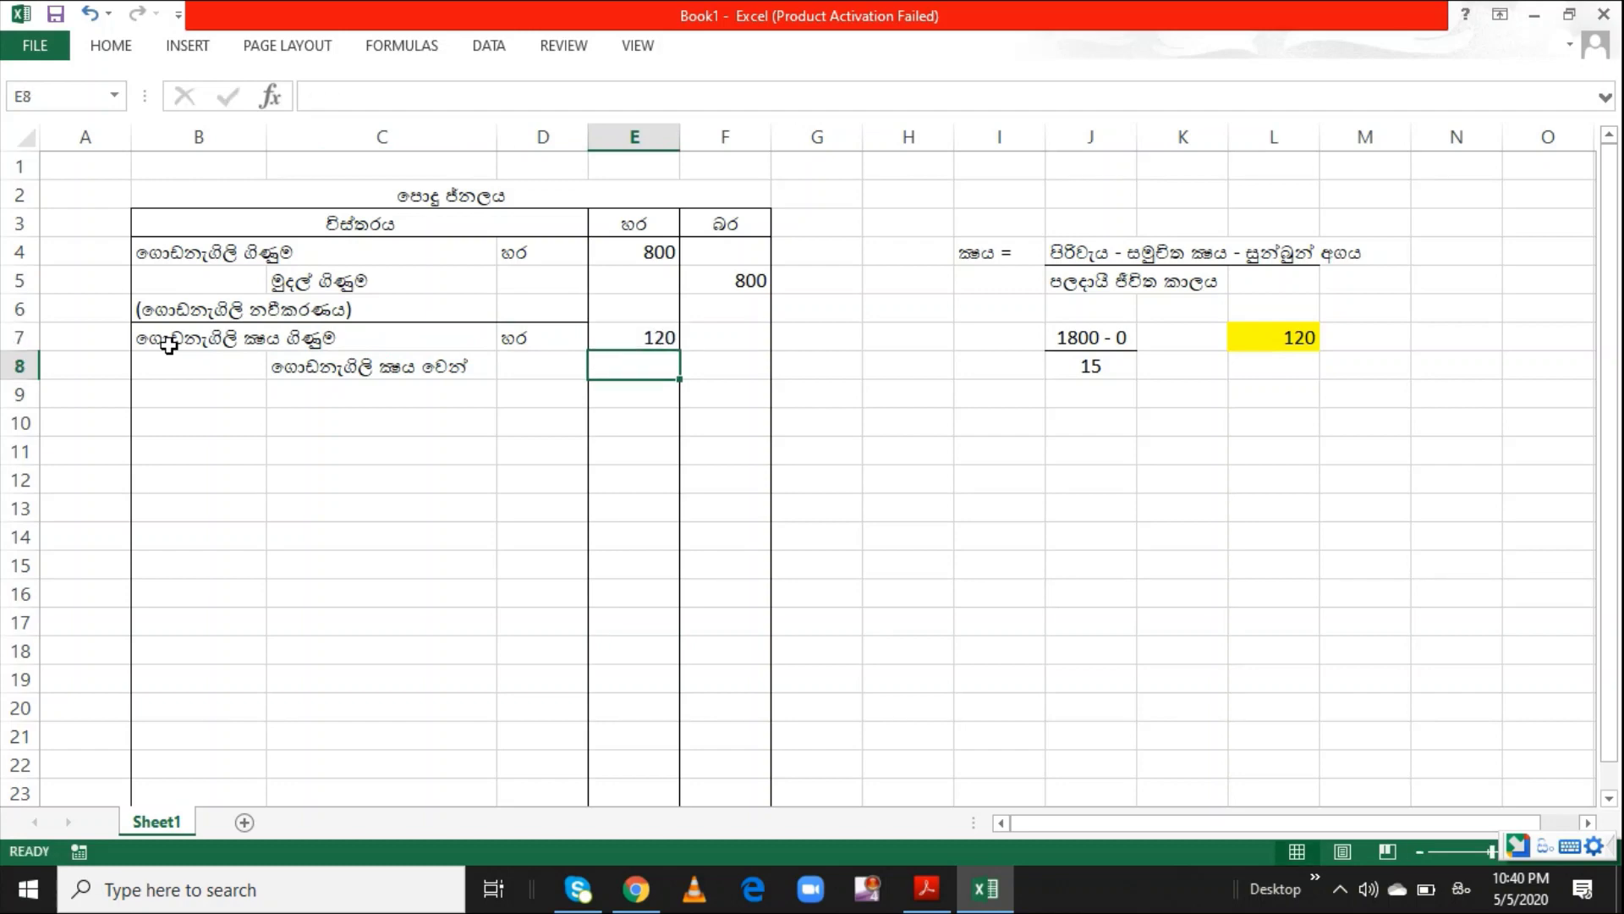
key(Right)
key(Right)
key(Left)
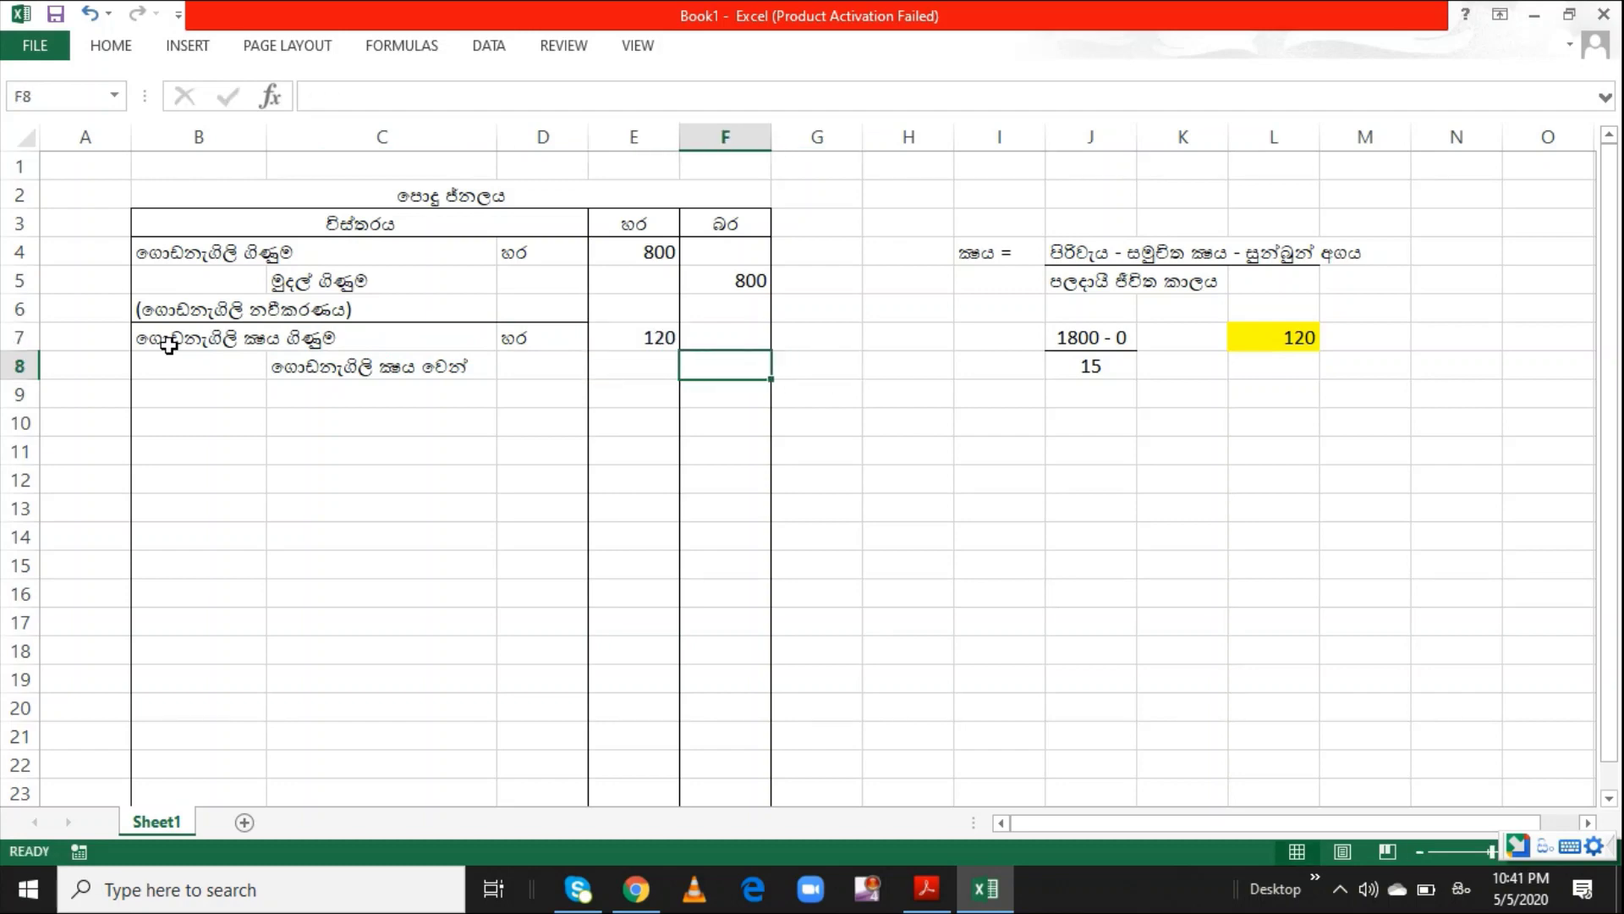
text(1200)
key(BackSpace)
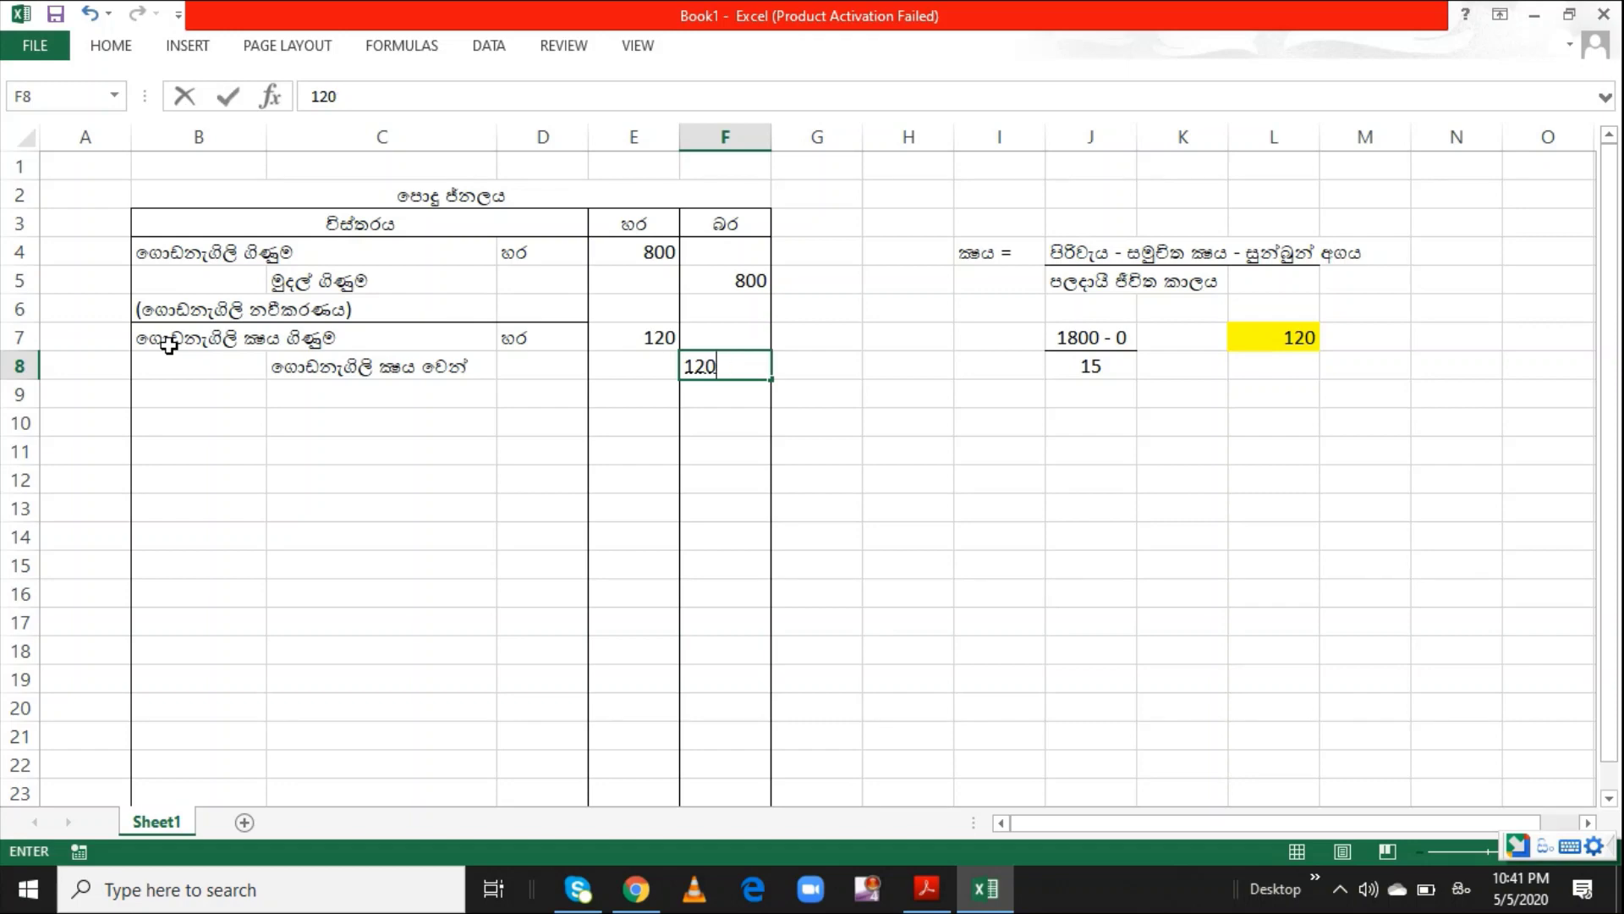
key(Return)
Enter the narration (ගොඩනැගිලි සඳහා ක්‍ෂය කිරීම ) in cell B9, below the building depreciation entry
key(Left)
key(Left)
key(Left)
key(Left)
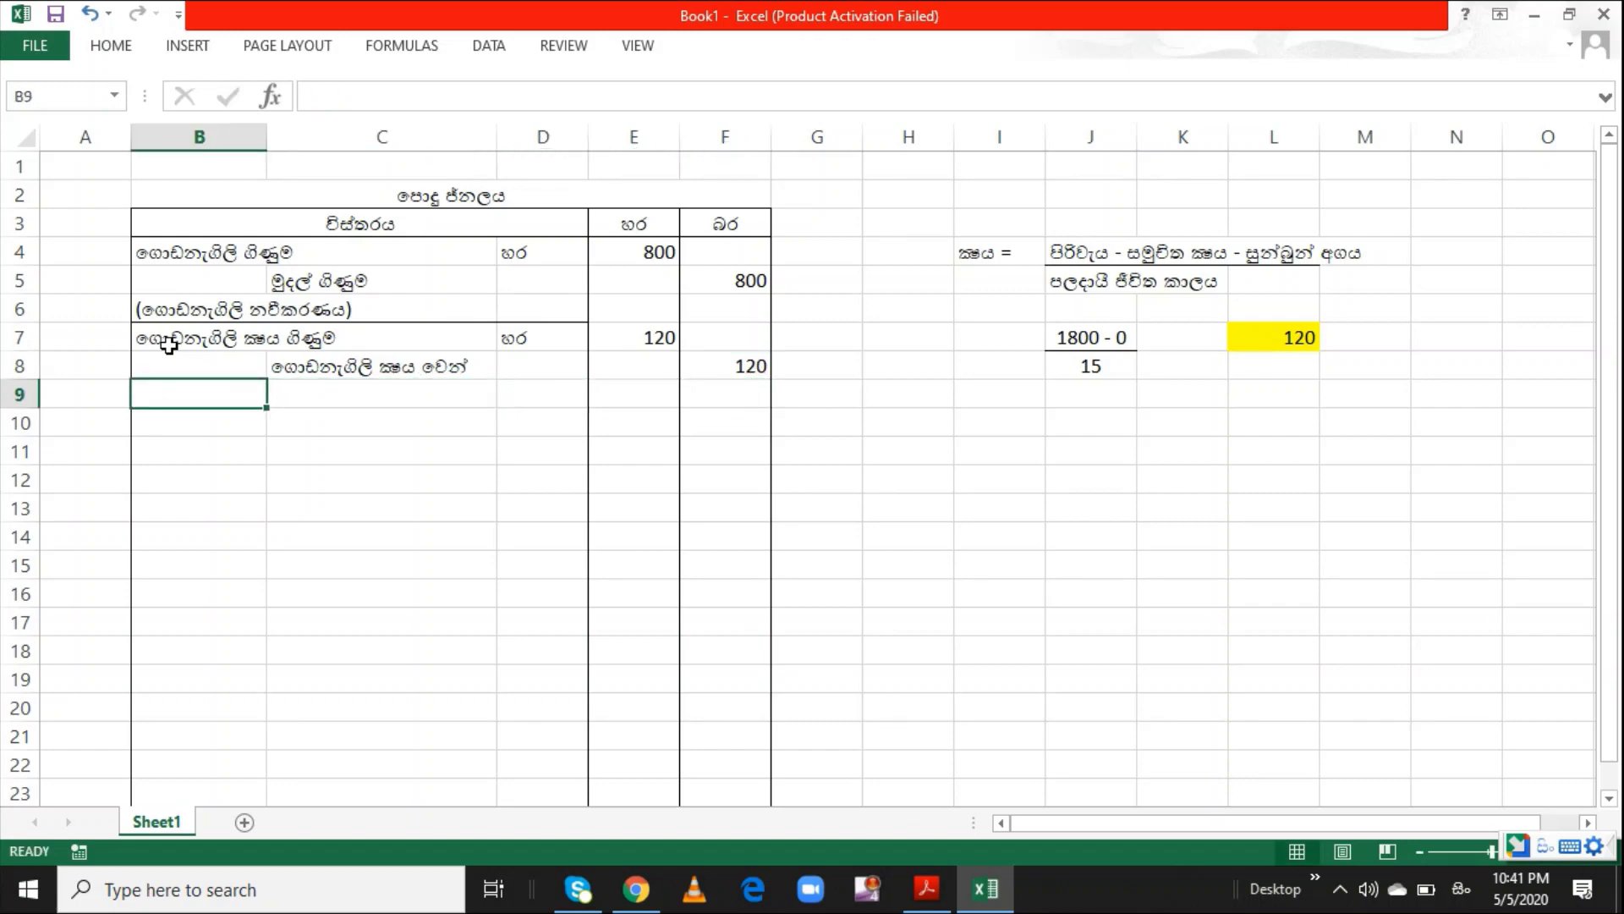
text(()
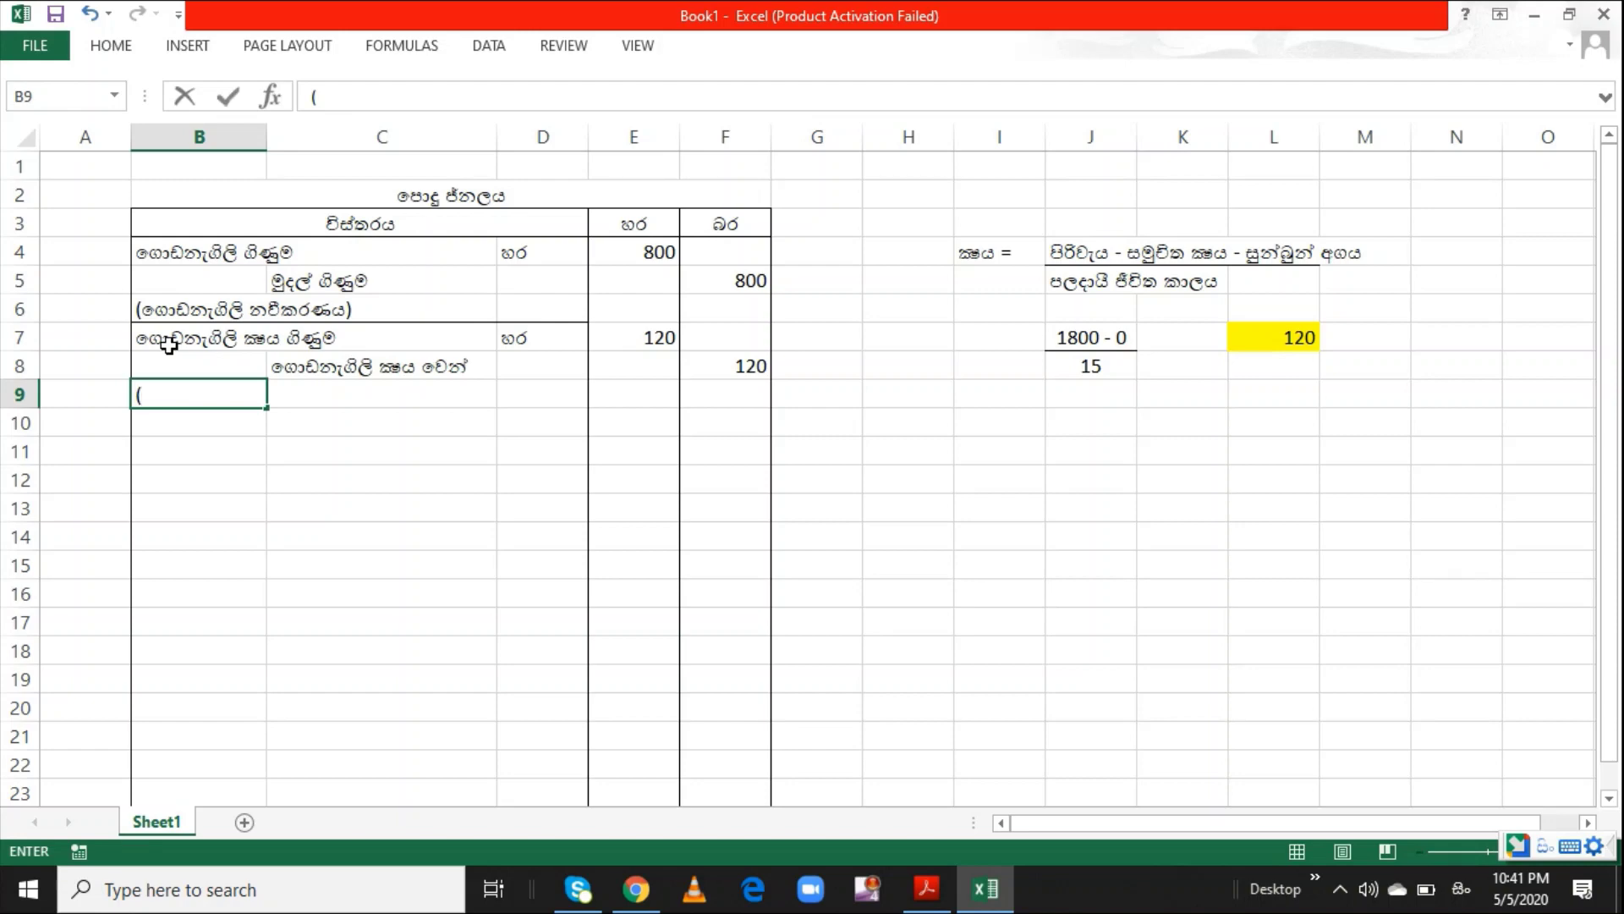
text(godanagili)
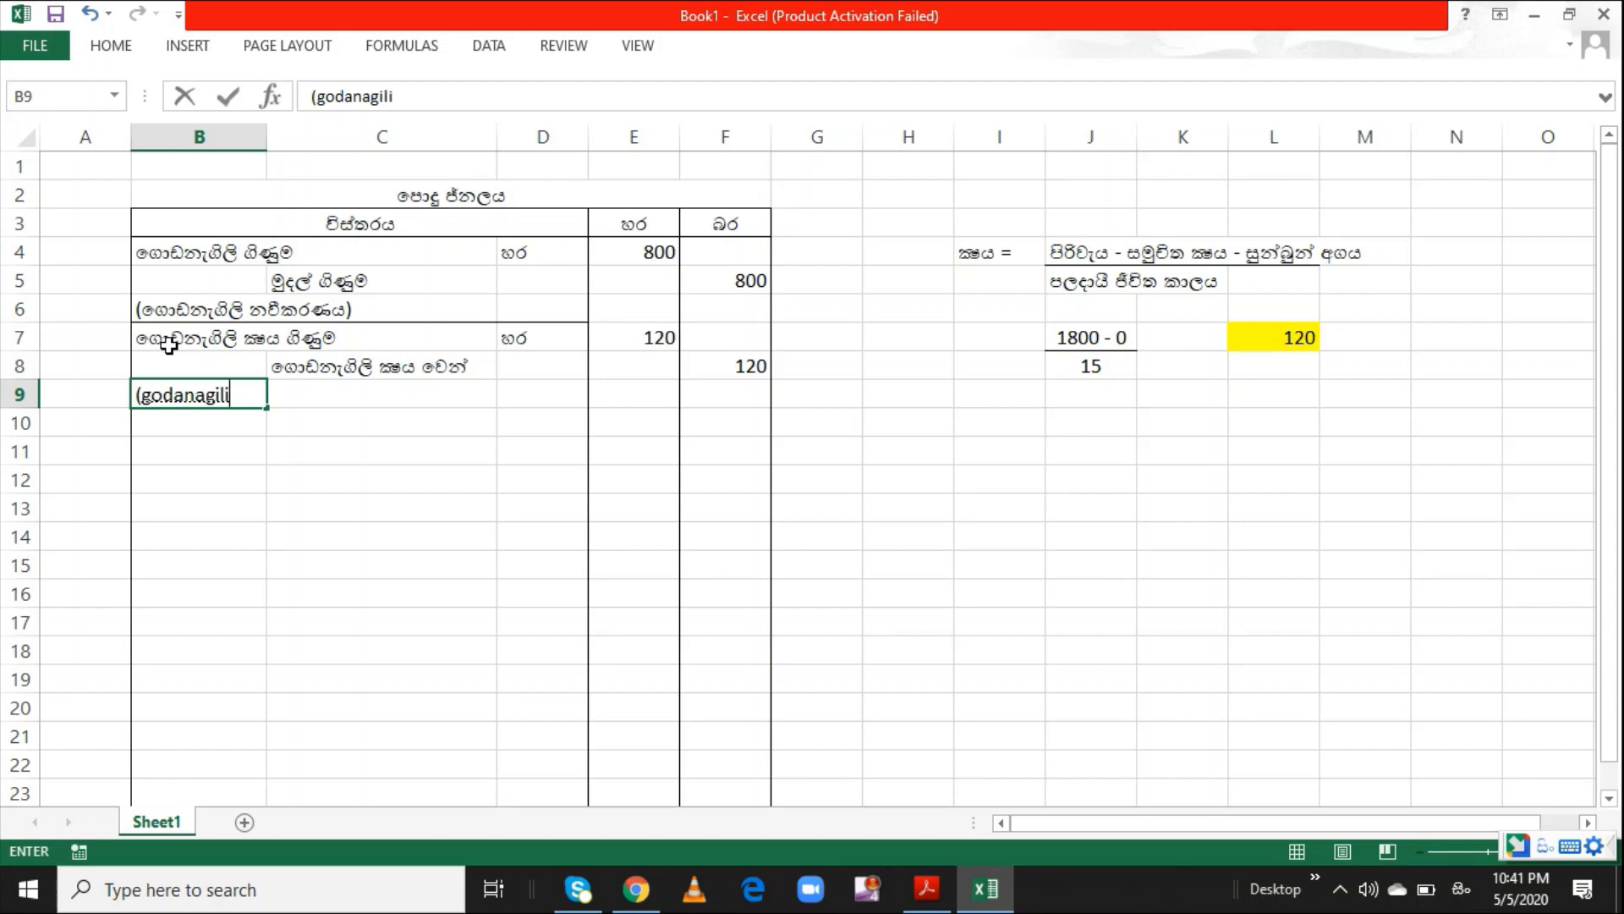
text( san)
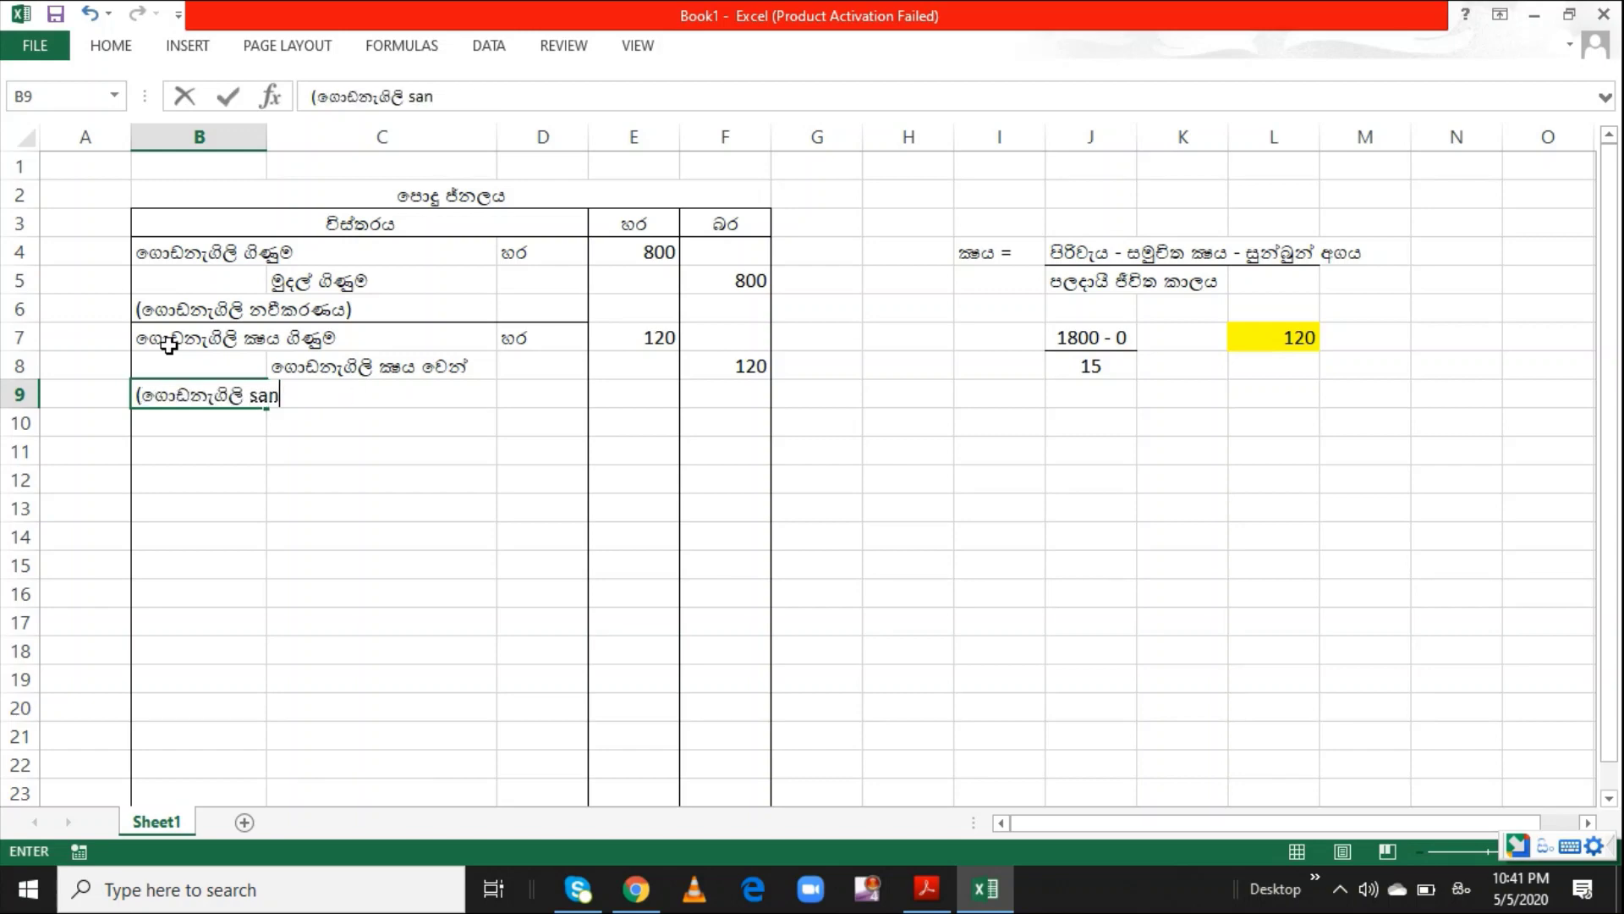
text(daha kshaya ki)
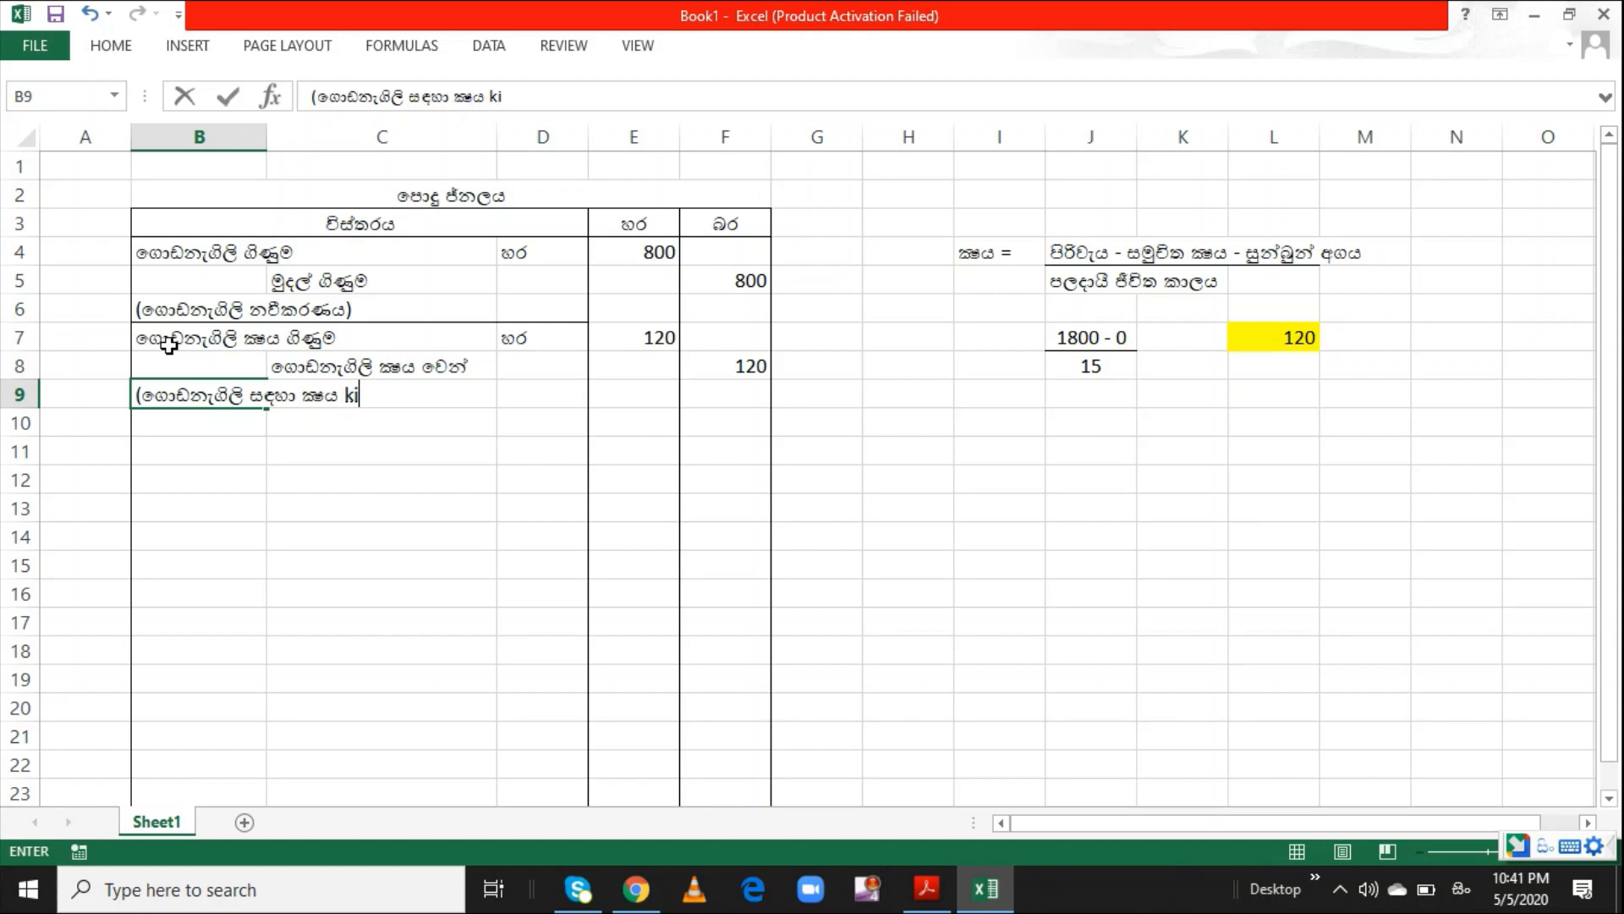
text(reema )
text())
key(Return)
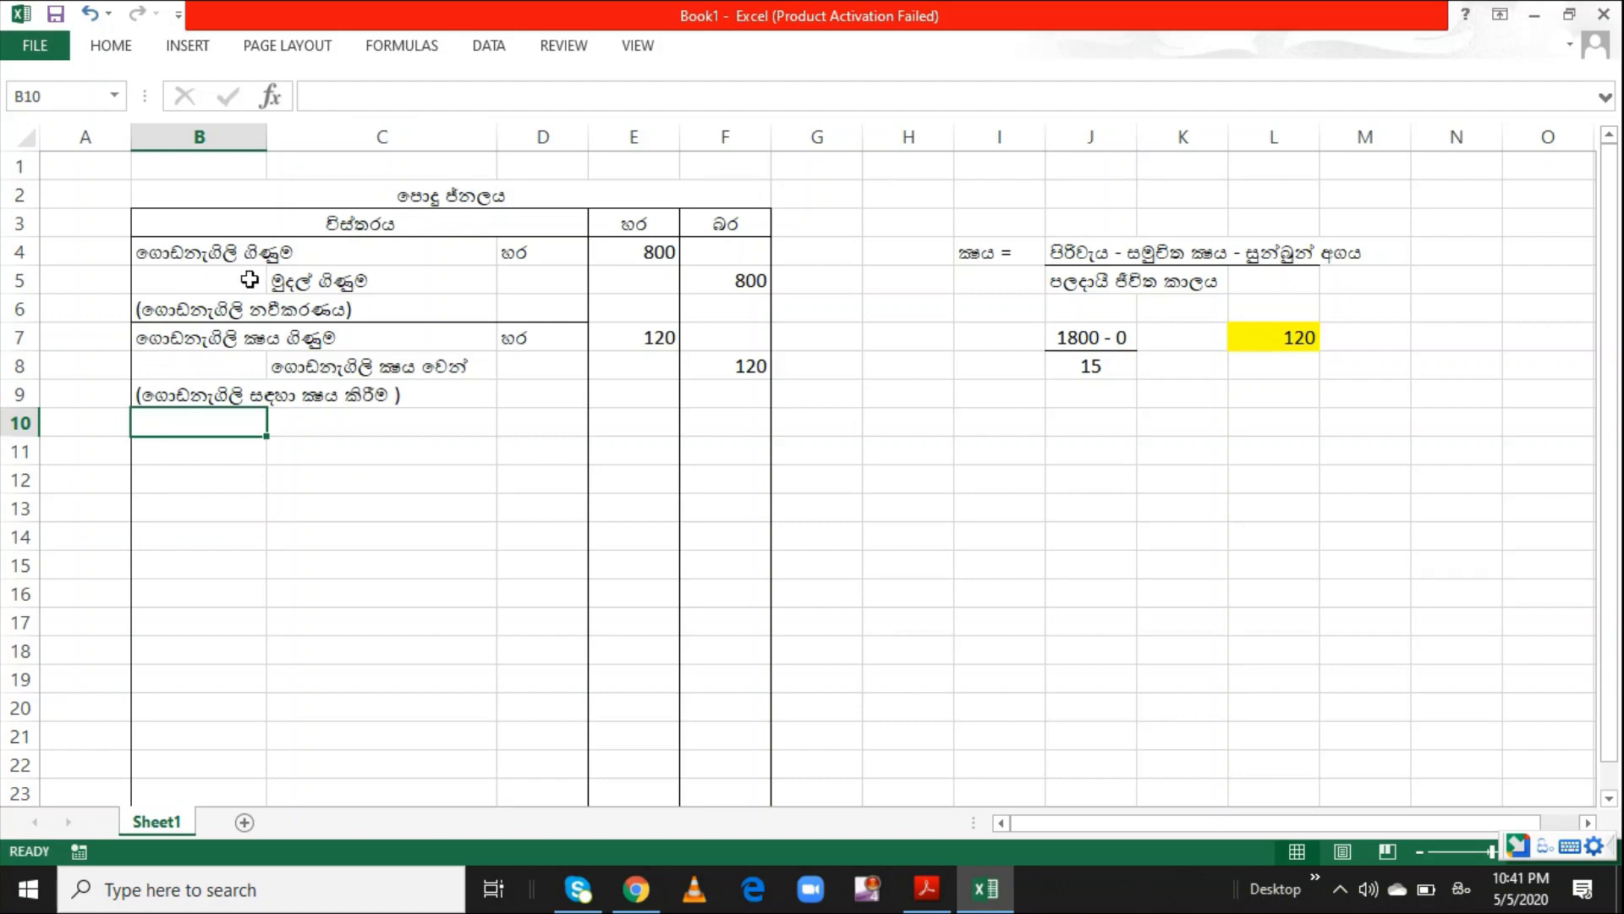
click(564, 366)
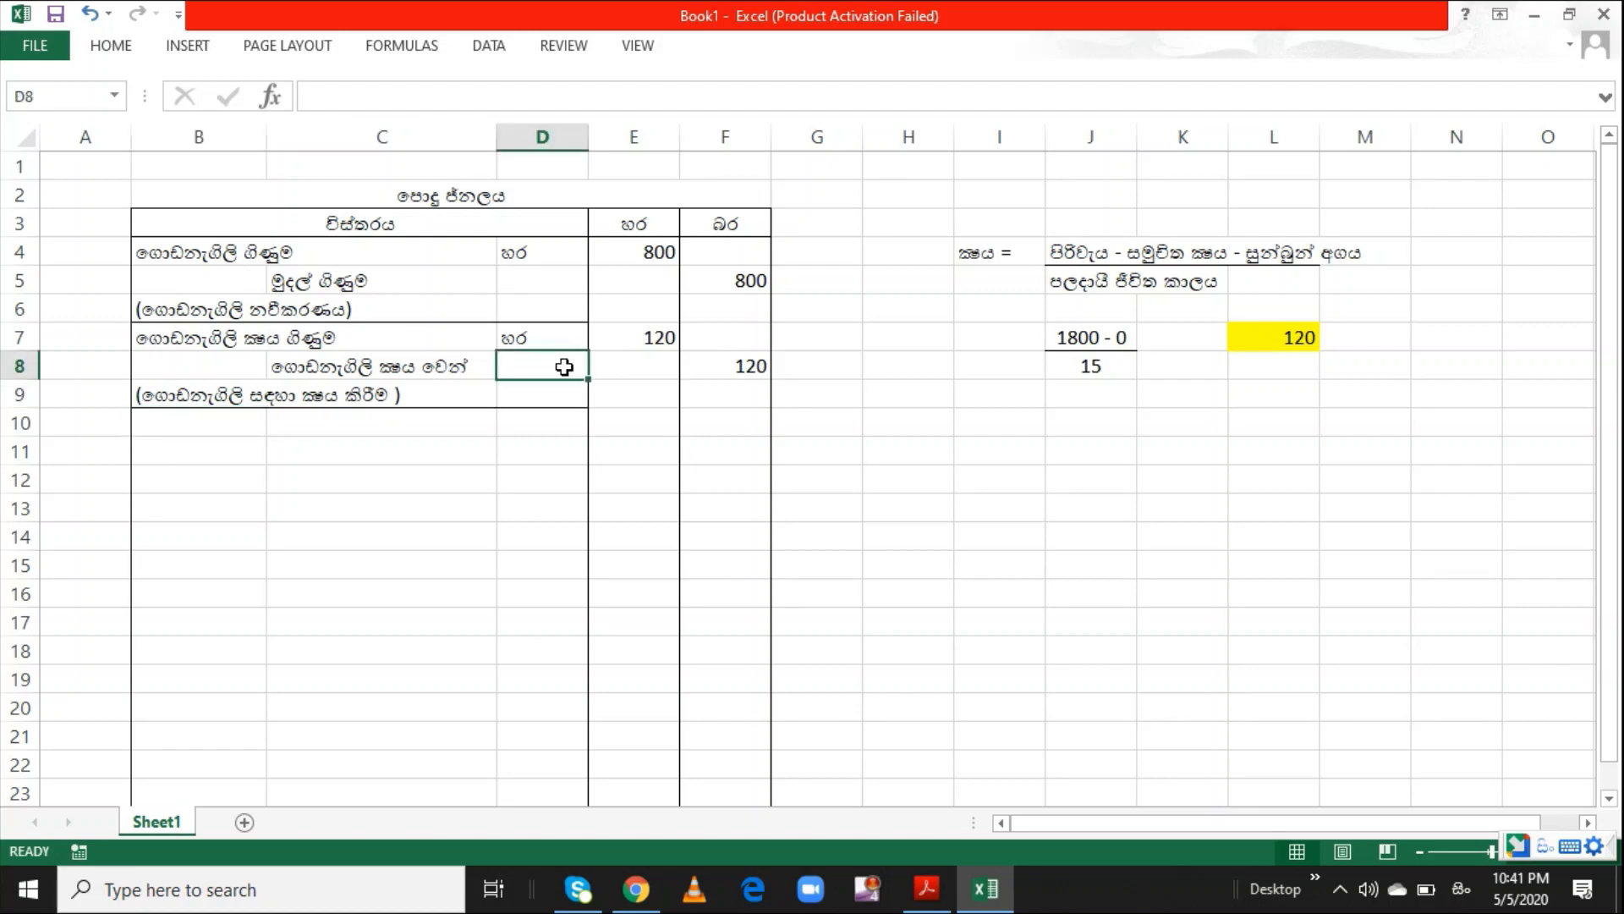
Check the office equipment cost in the question PDF and enter the opening balance ශේෂය of 500 in H11:I11 of the කා/උපකරණ account
key(alt+Tab)
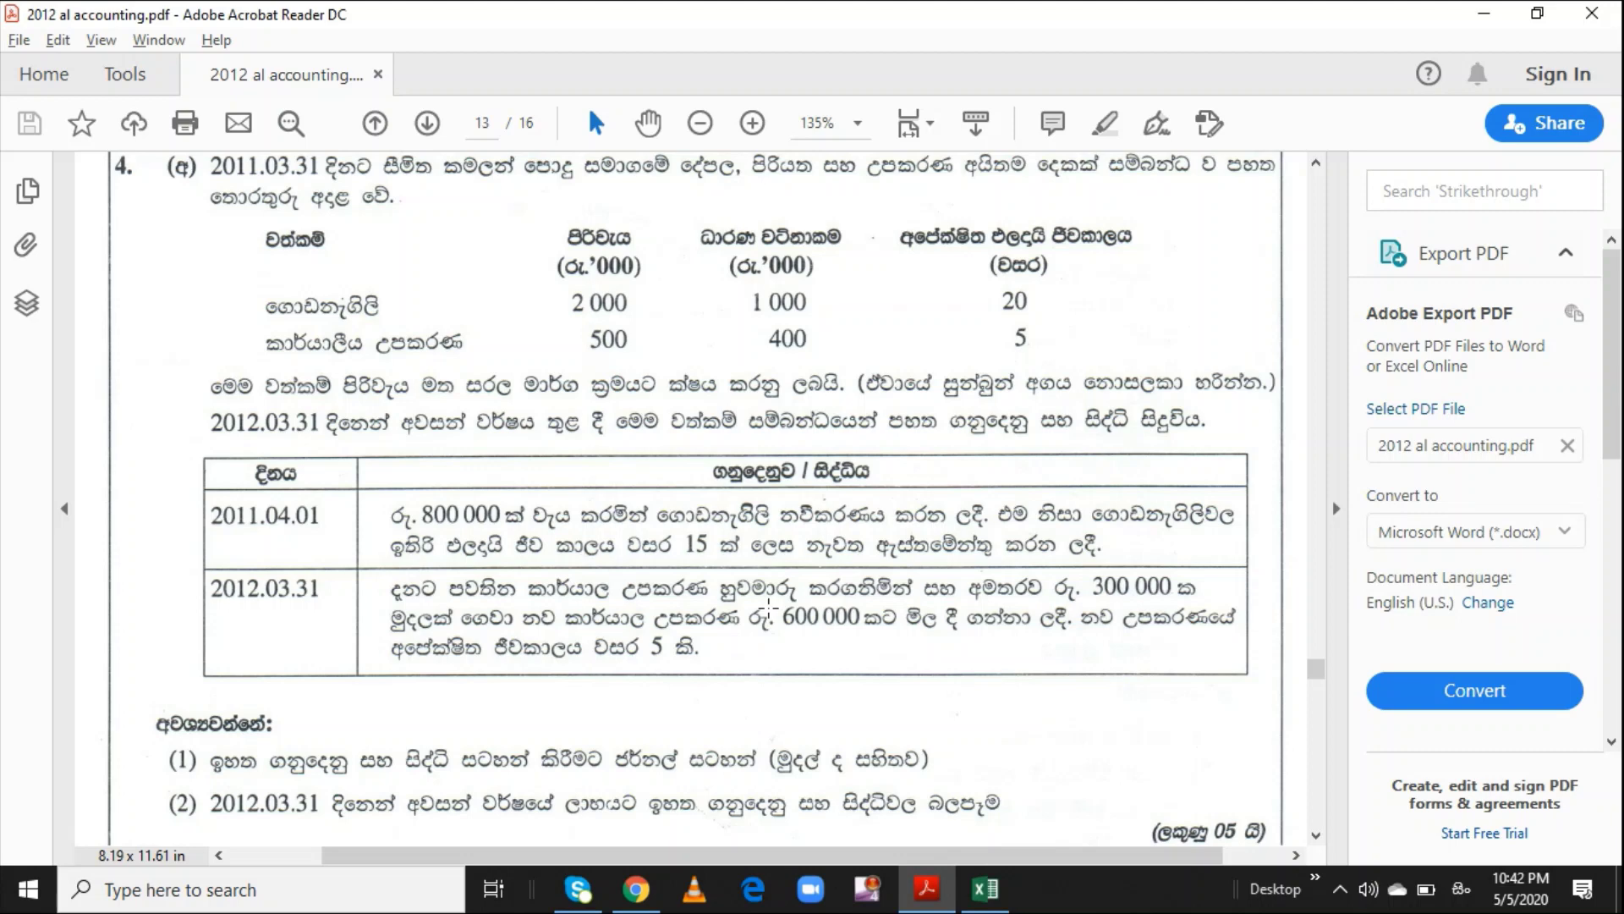
key(alt+Tab)
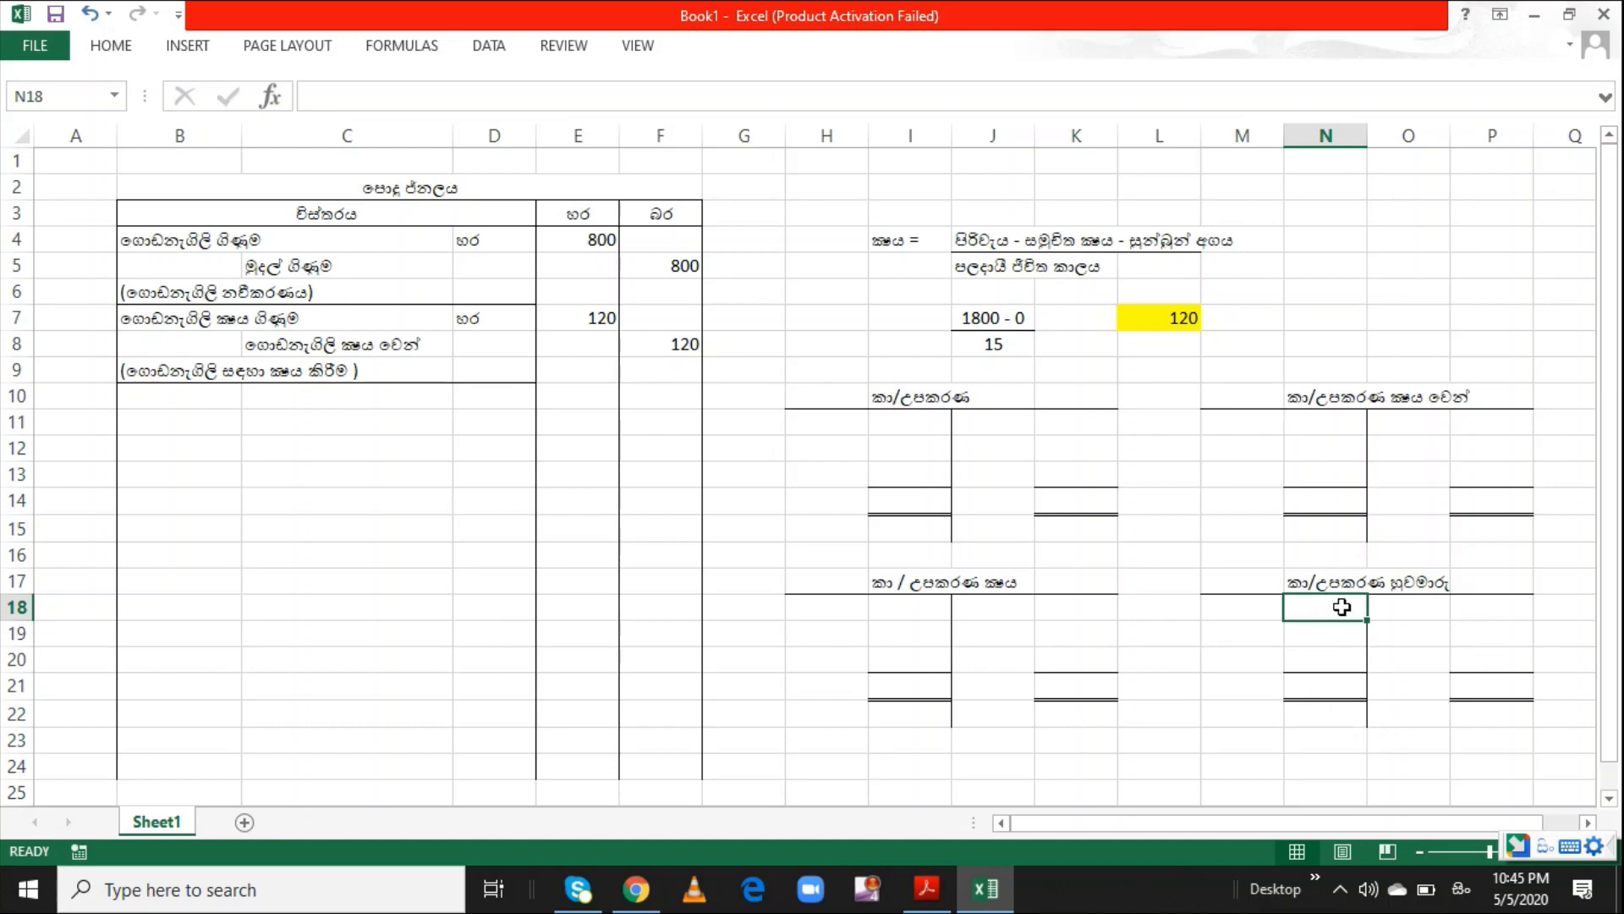
key(alt+Tab)
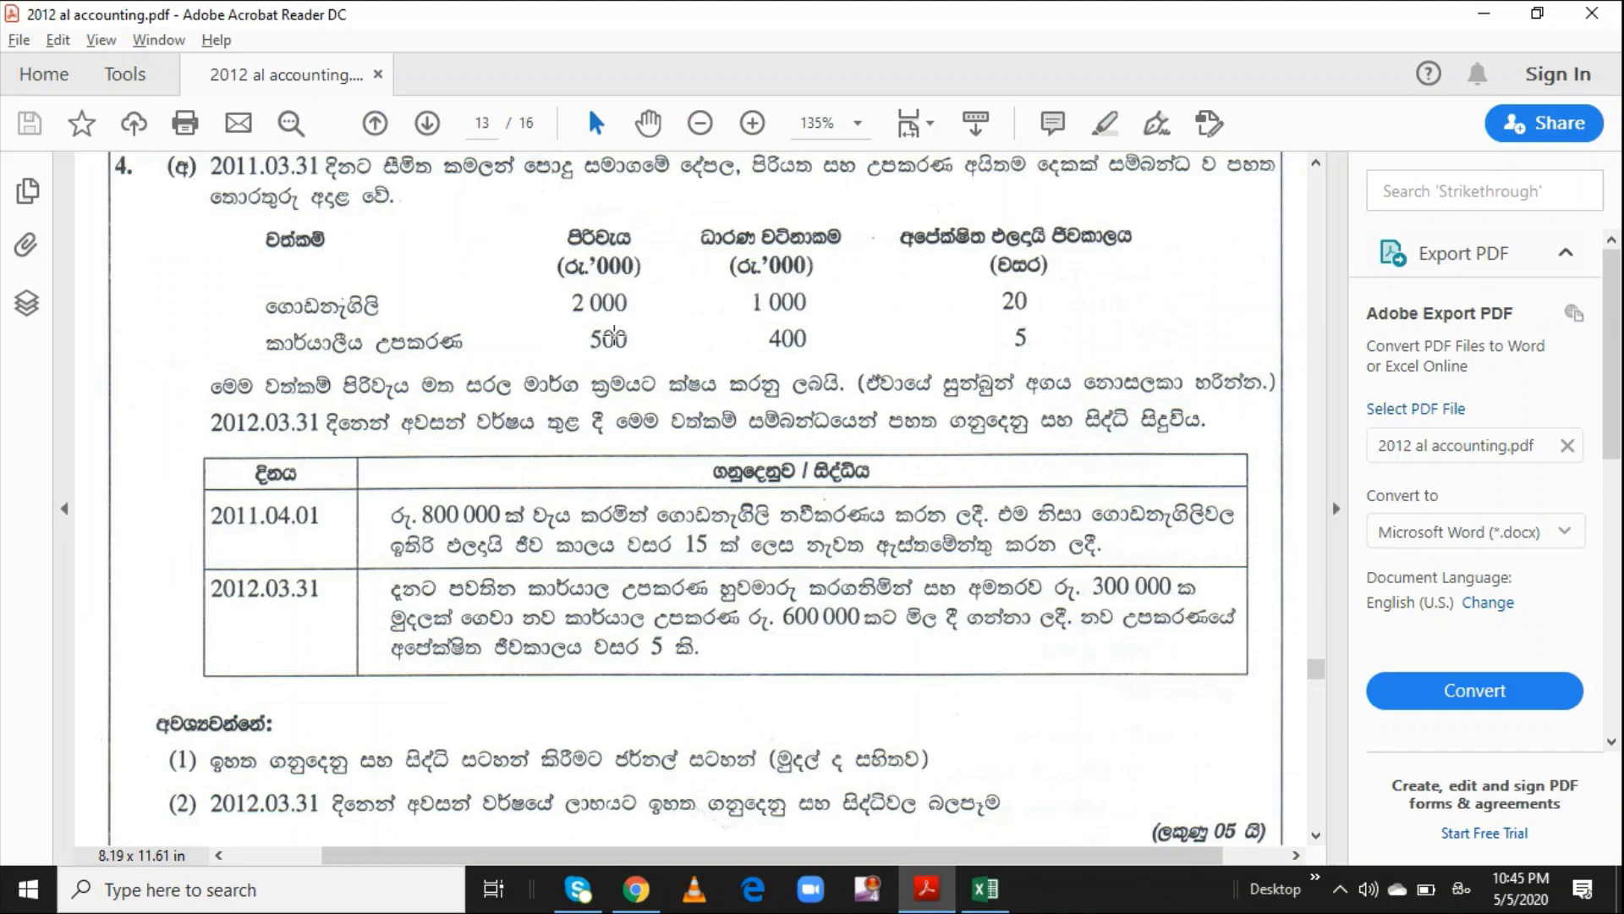
key(alt+Tab)
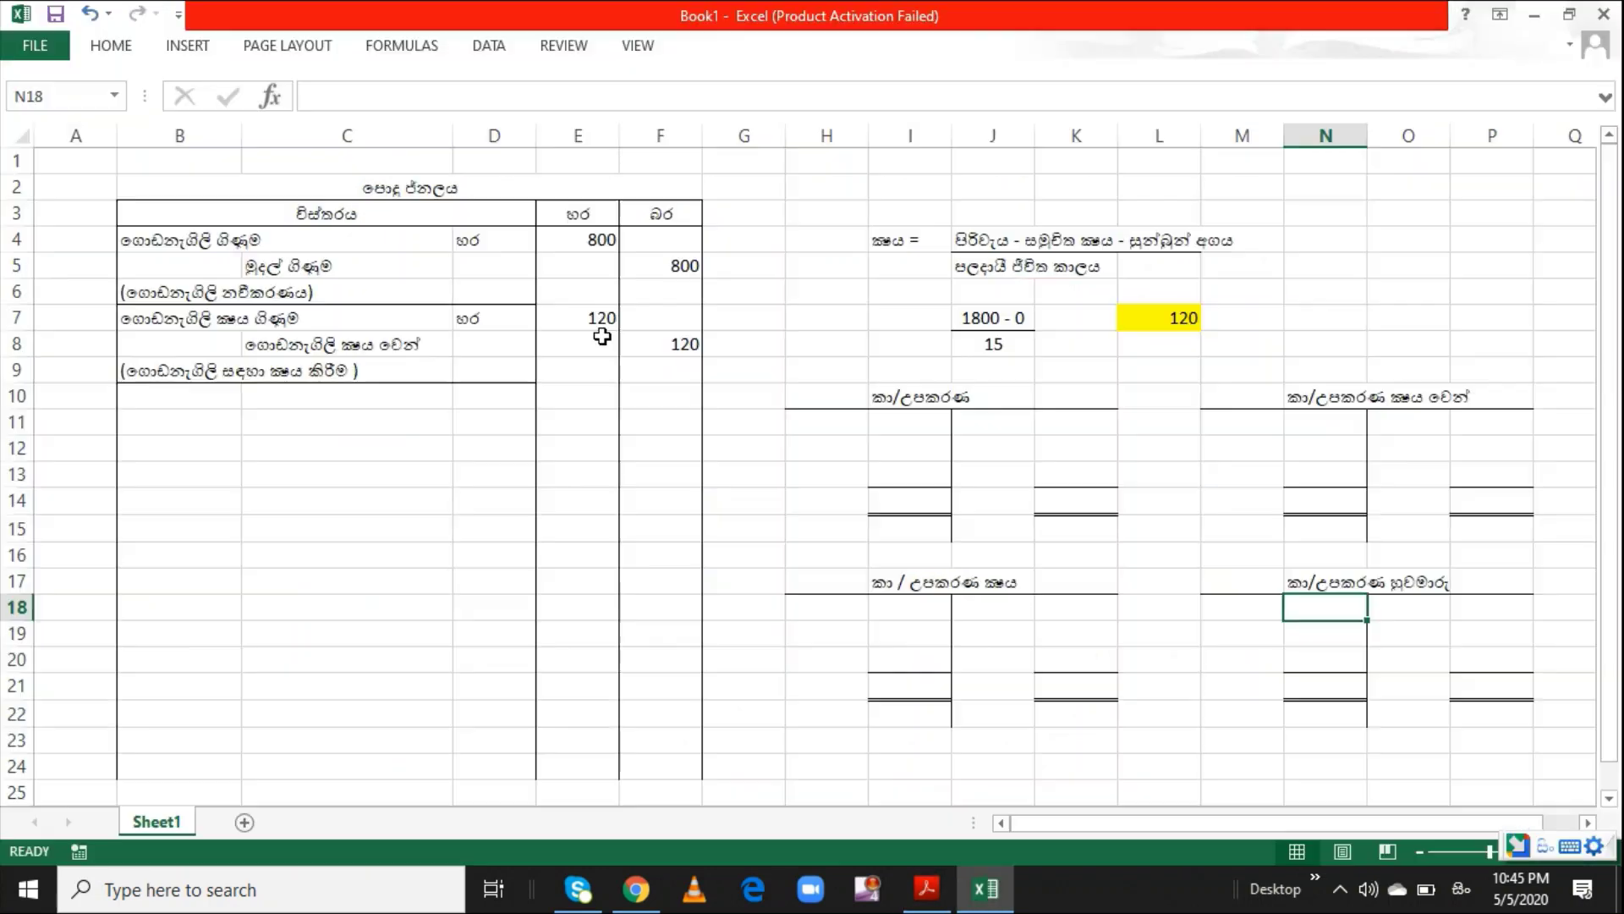
click(825, 425)
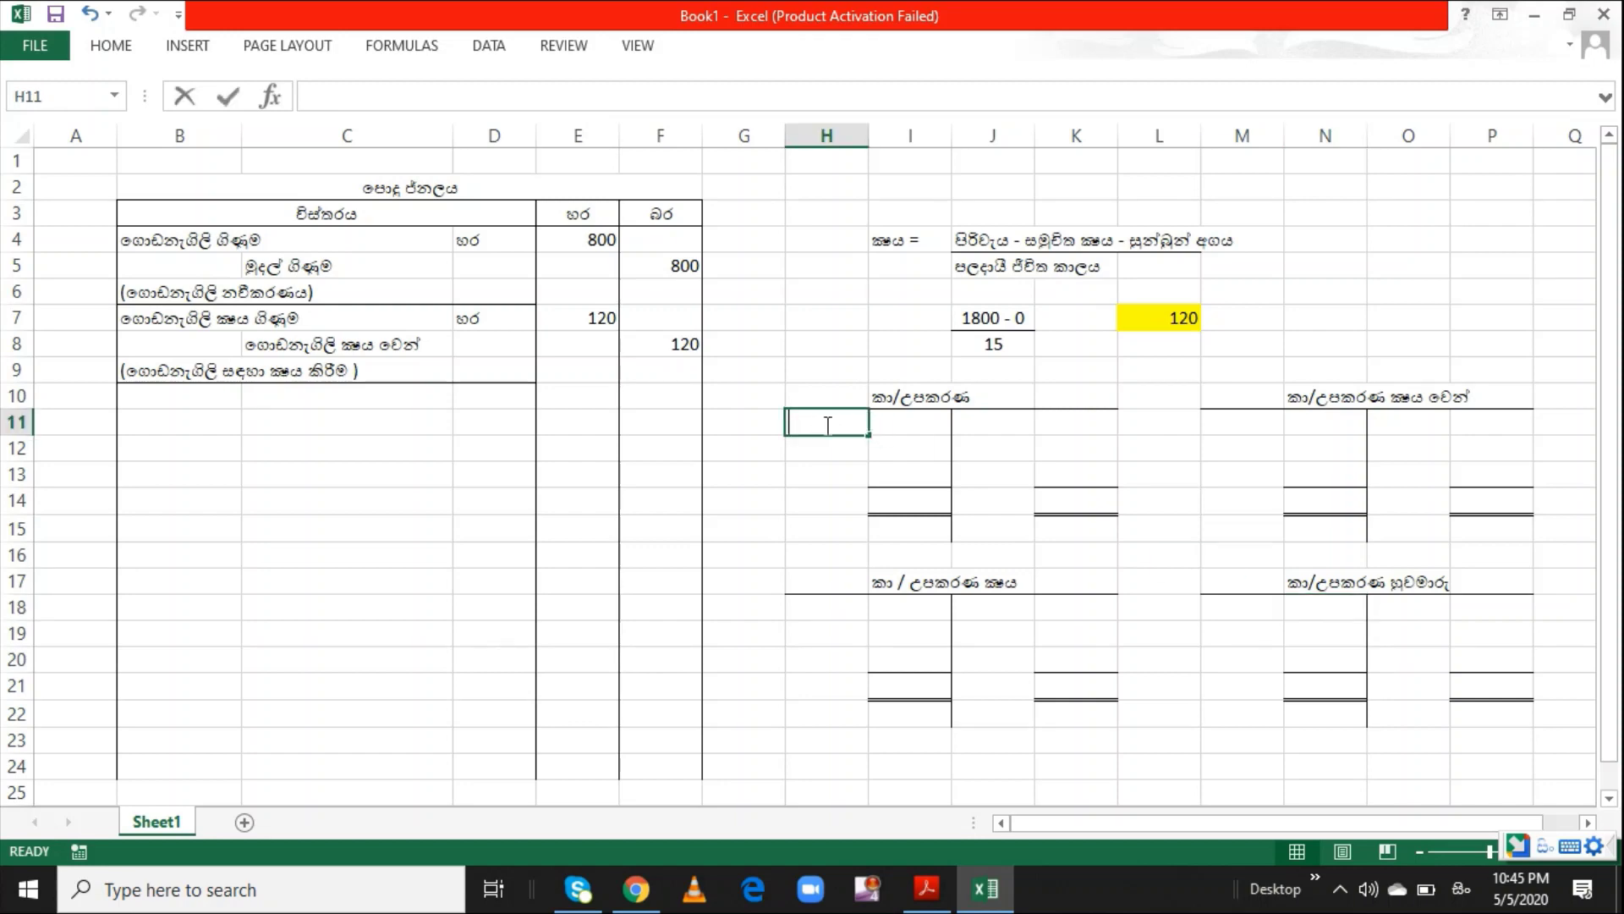
text(sheshaya)
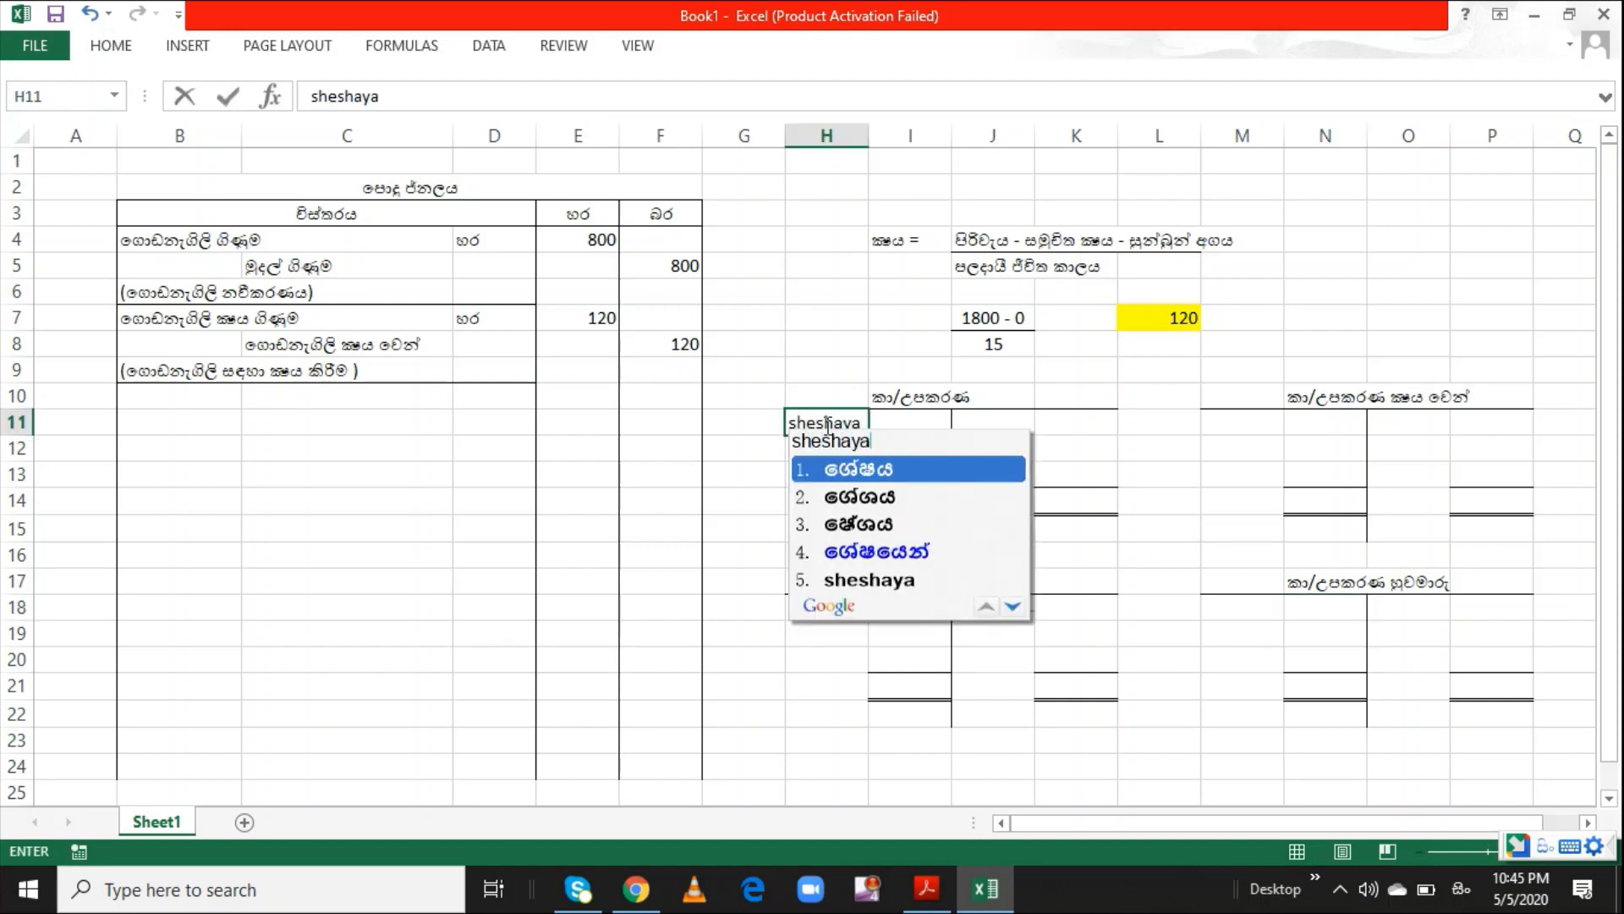
key(Return)
key(Return)
key(Up)
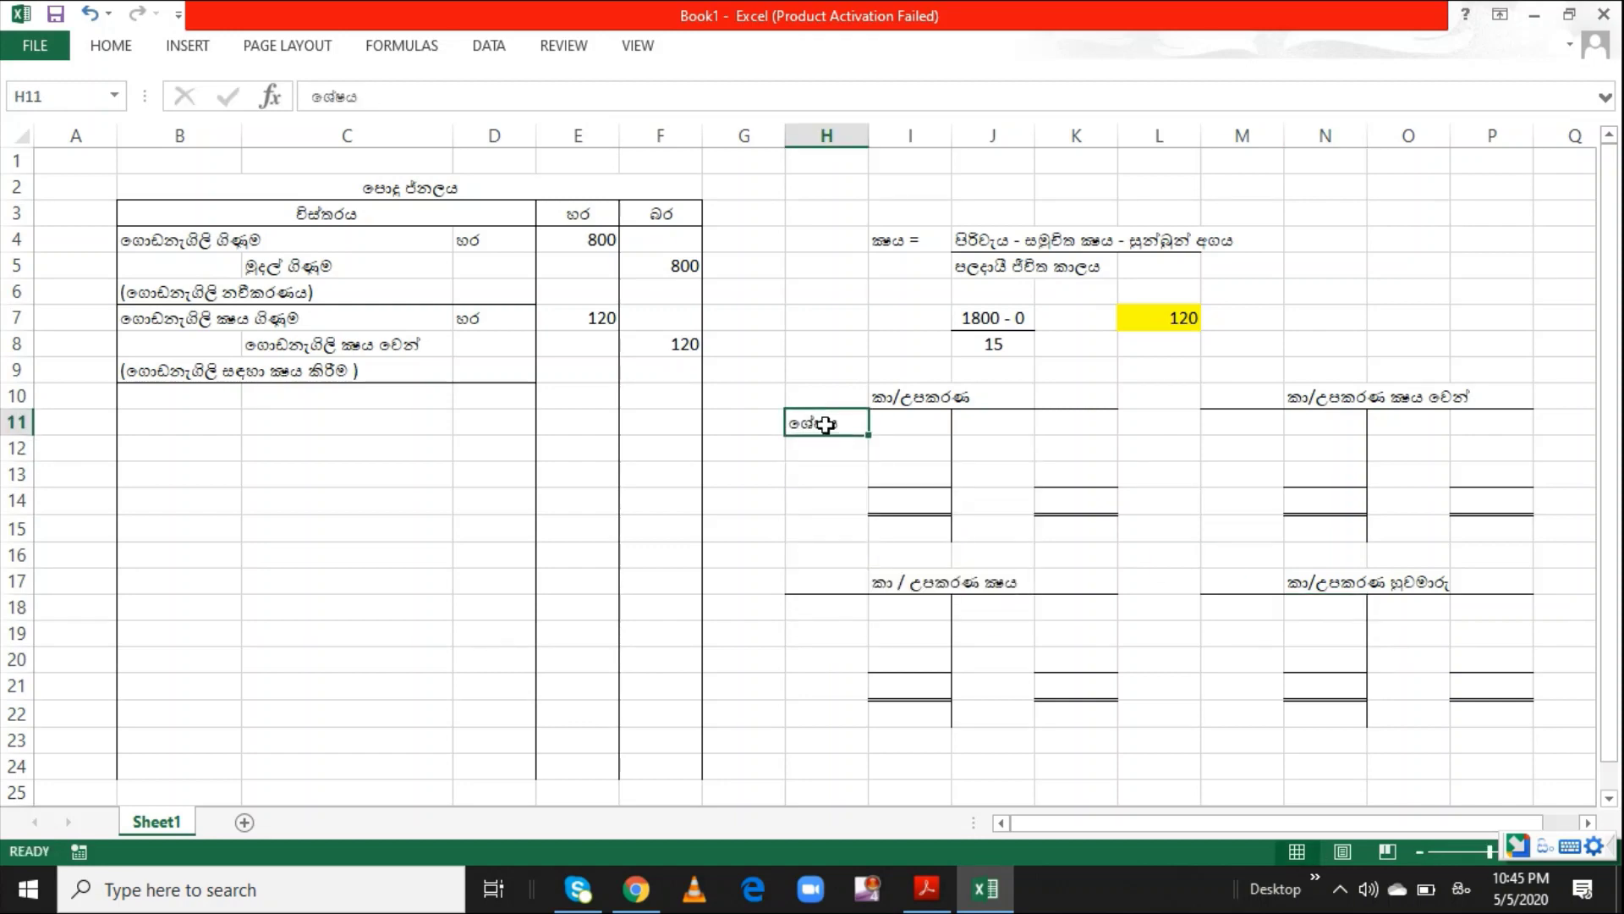
key(Right)
text(500)
key(Return)
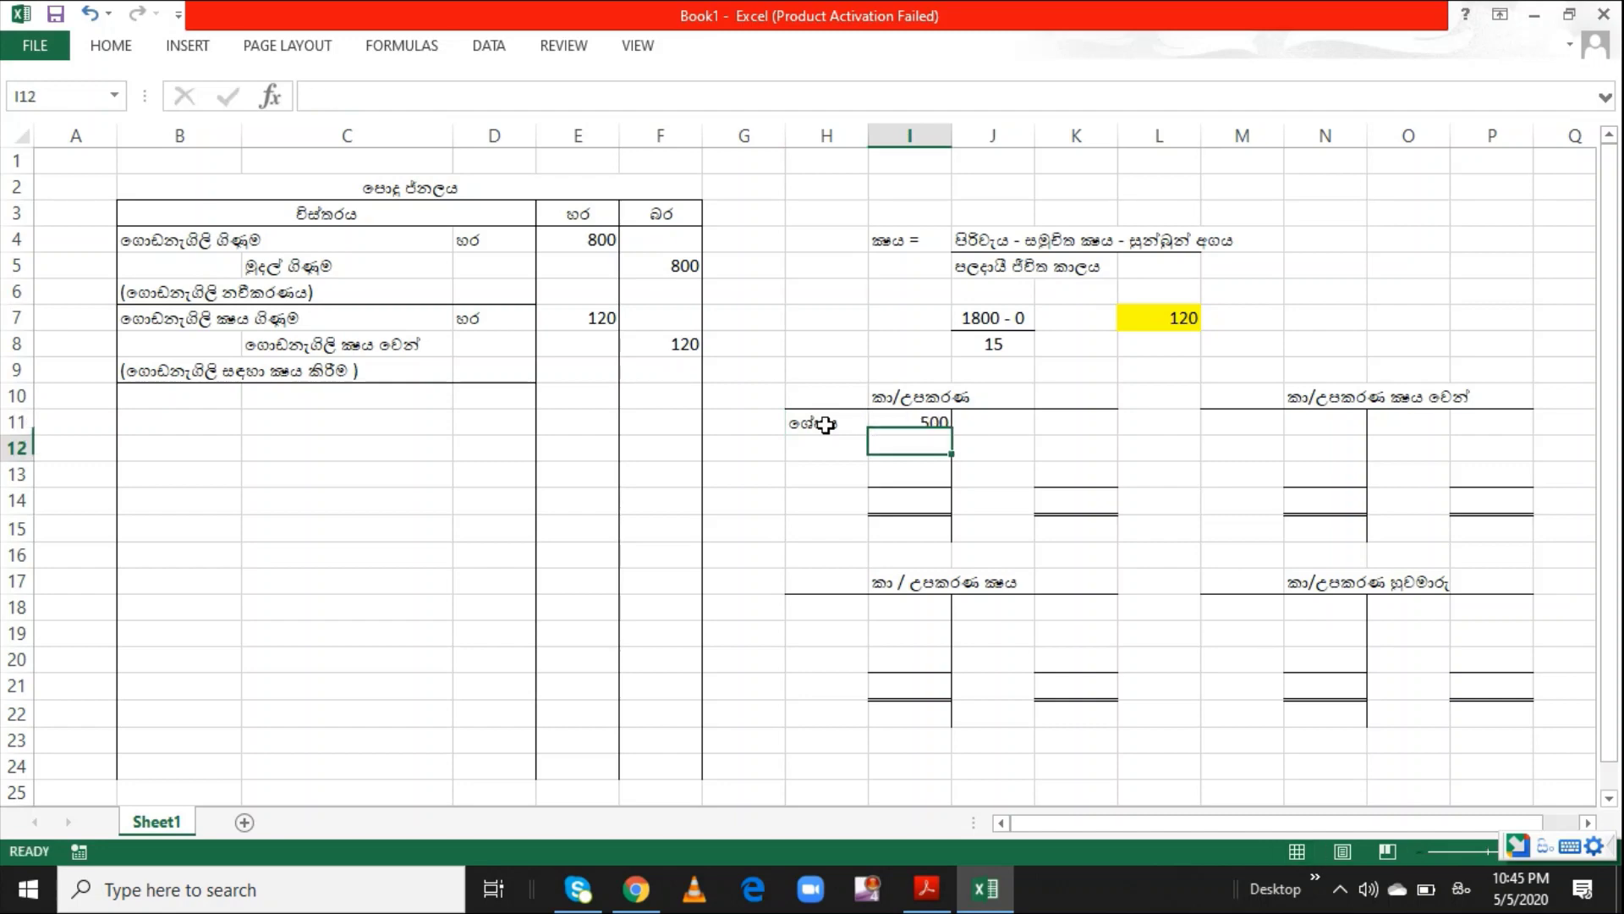
Check the equipment's carrying amount in the PDF and enter ශේෂය with 100 in O11:P11 of the කා/උපකරණ ක්‍ෂය වෙන් account
key(alt+Tab)
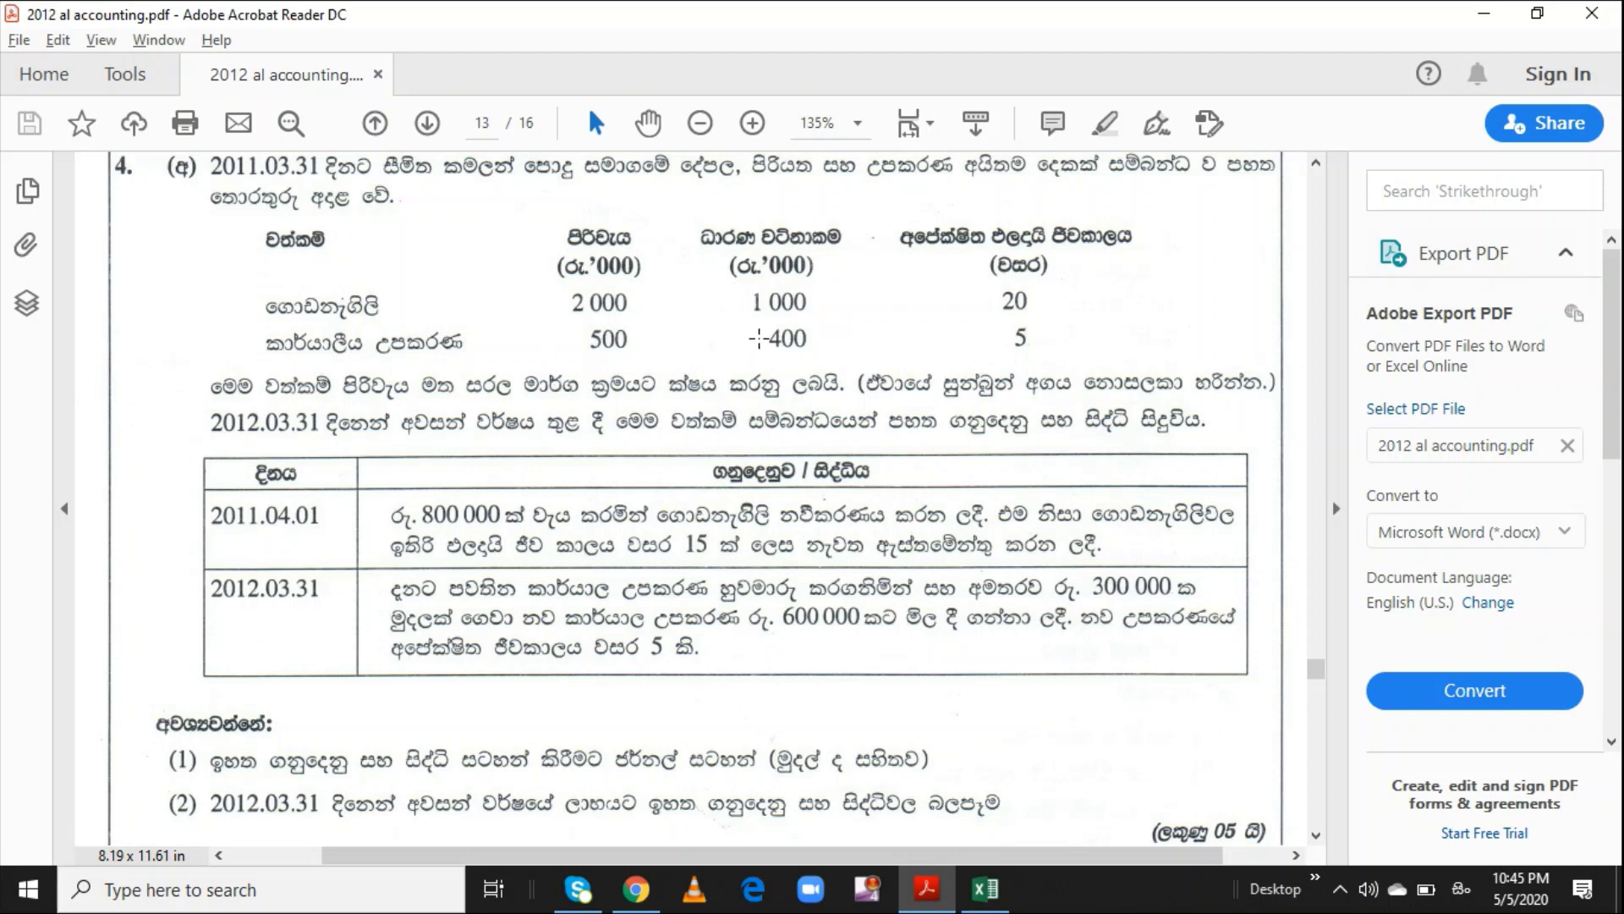
key(alt+Tab)
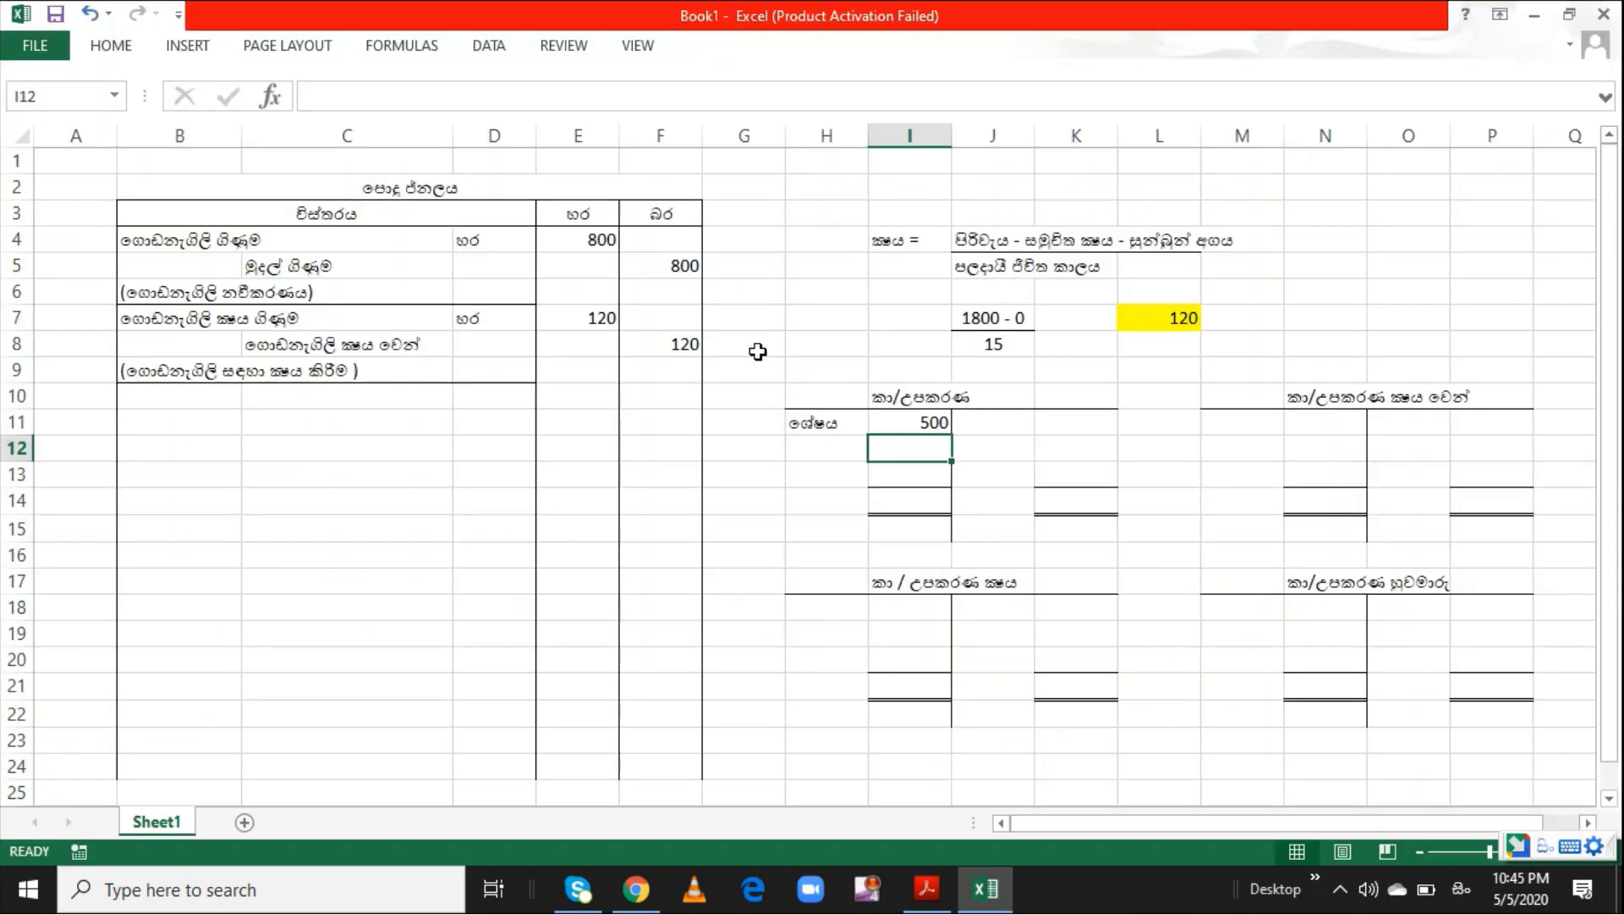
click(1435, 419)
text(sheshaya)
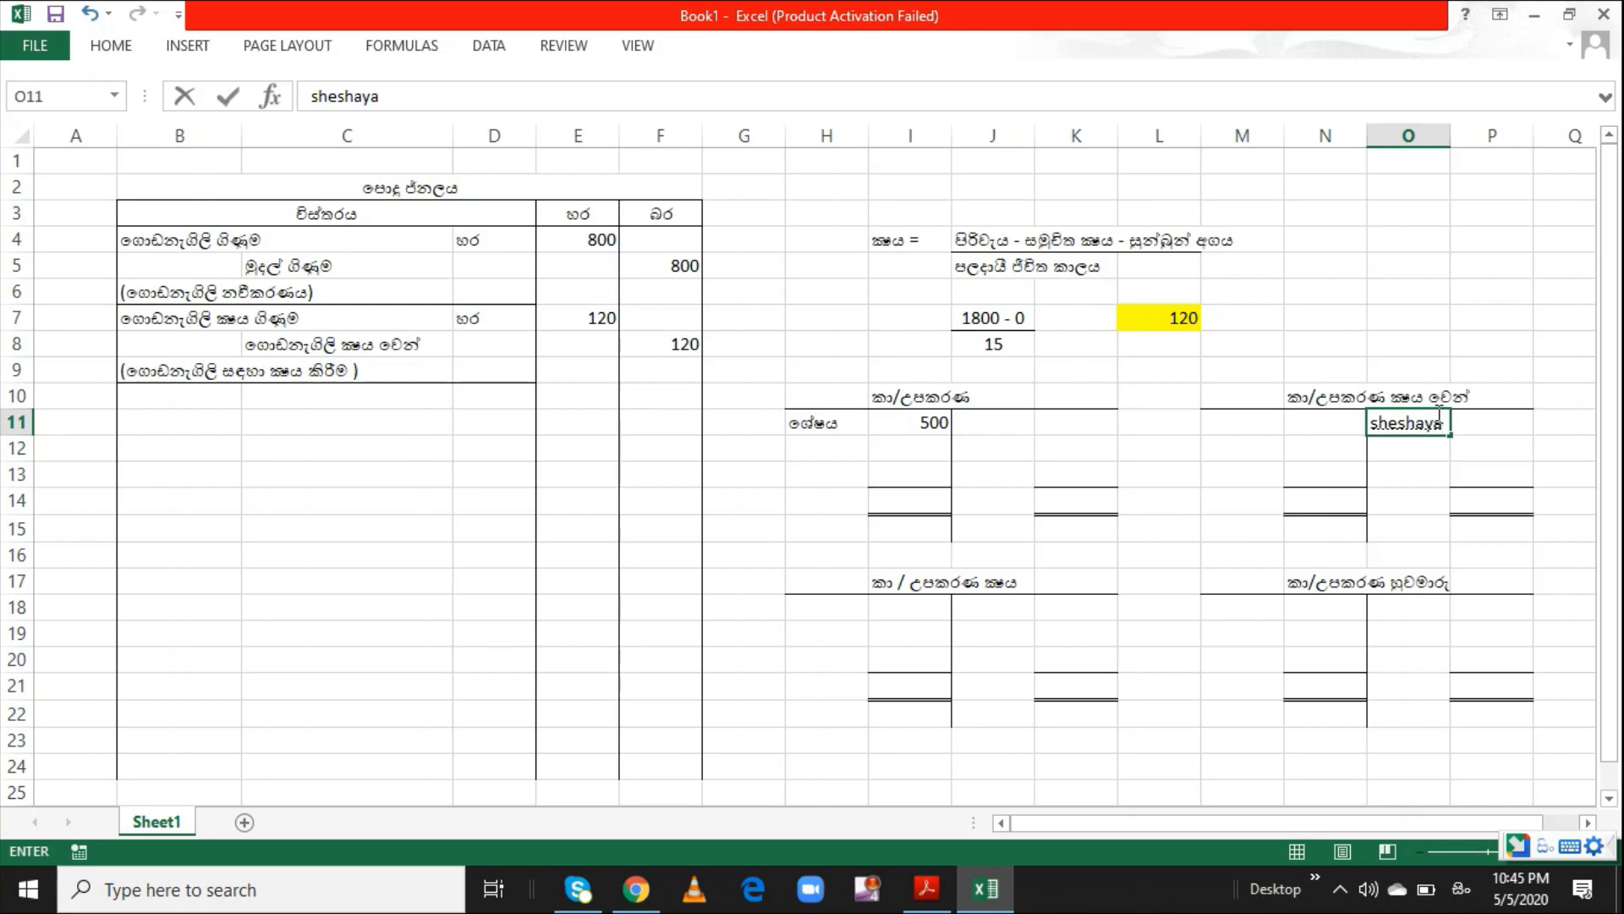
key(space)
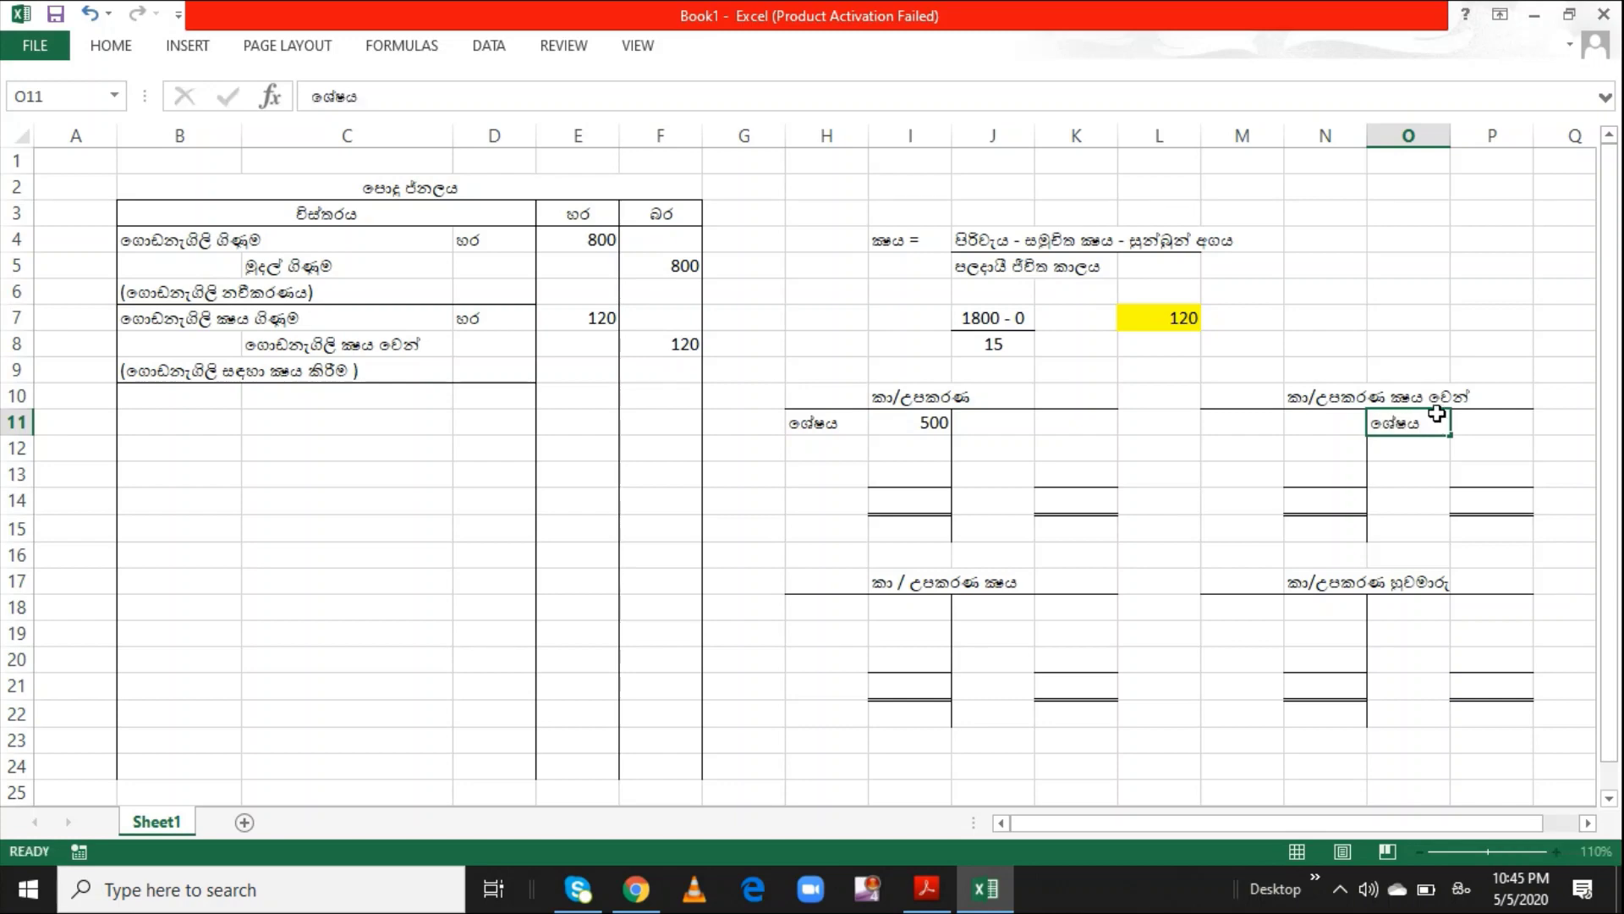
key(Return)
key(Up)
key(Up)
key(Right)
key(Down)
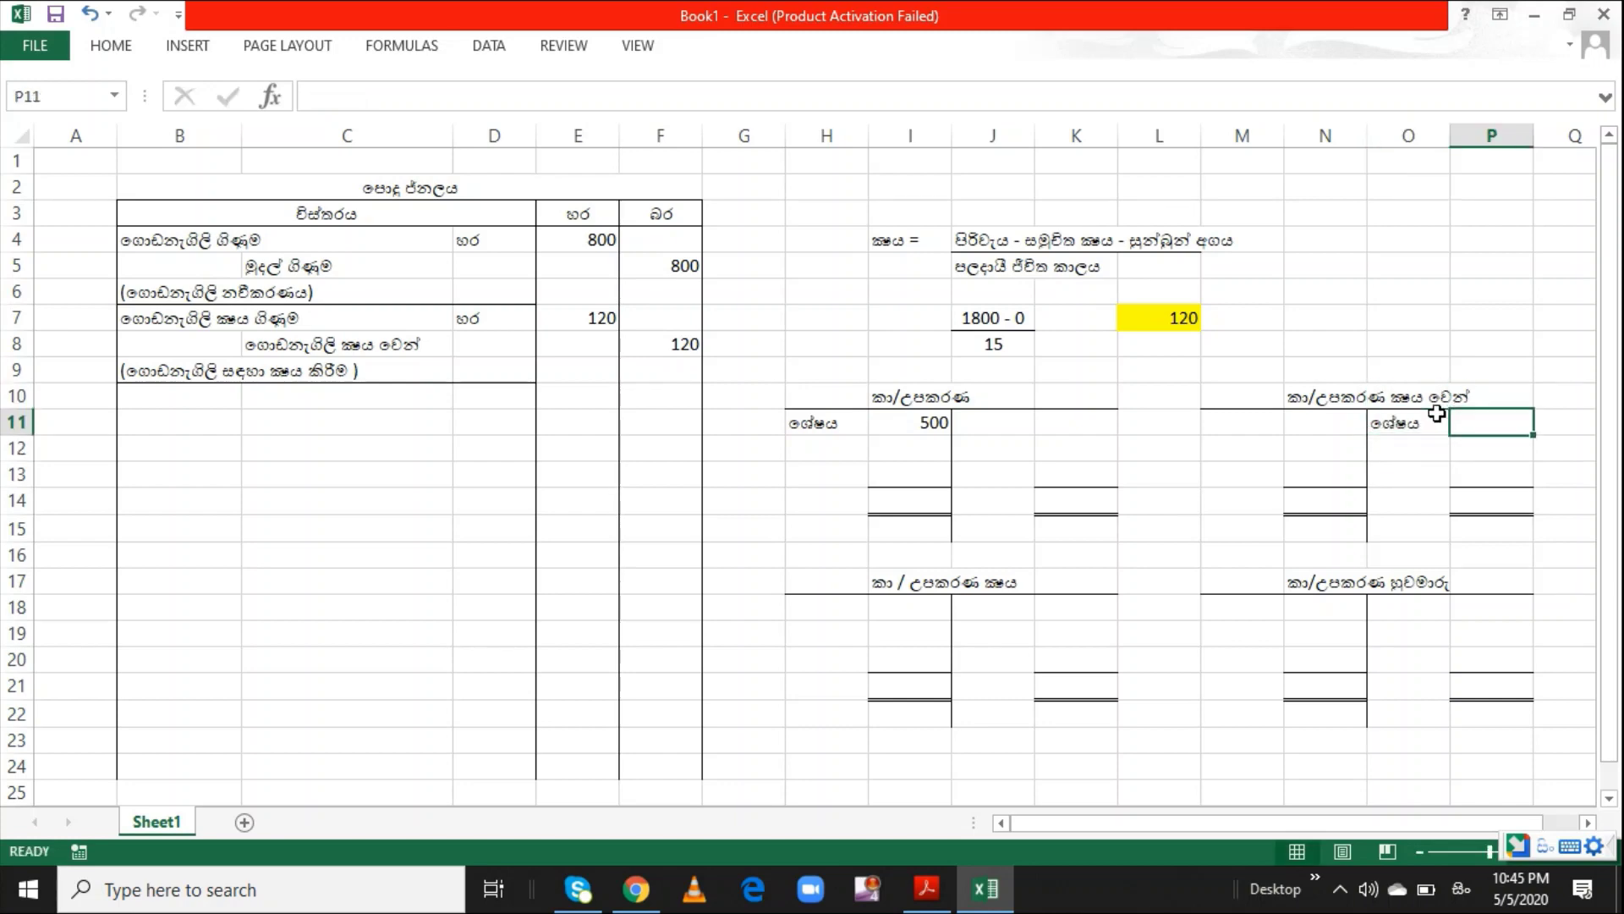
text(100)
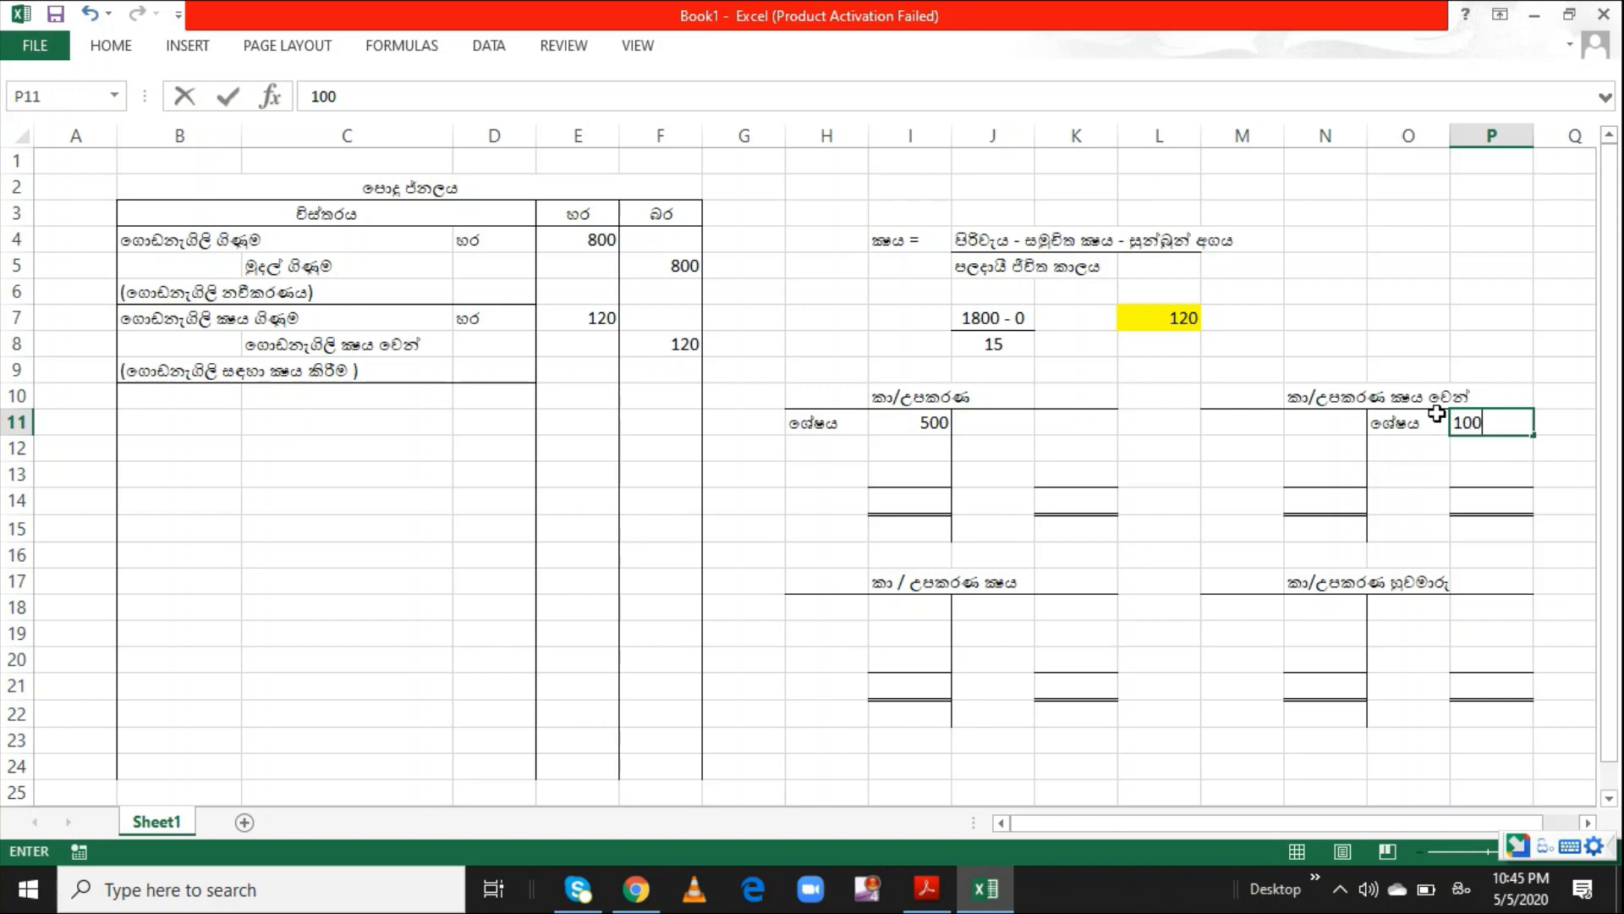
key(Return)
Review the equipment exchange in the PDF, and enter 500 as a credit in K11 and as a debit in N18 of the exchange account
key(alt+Tab)
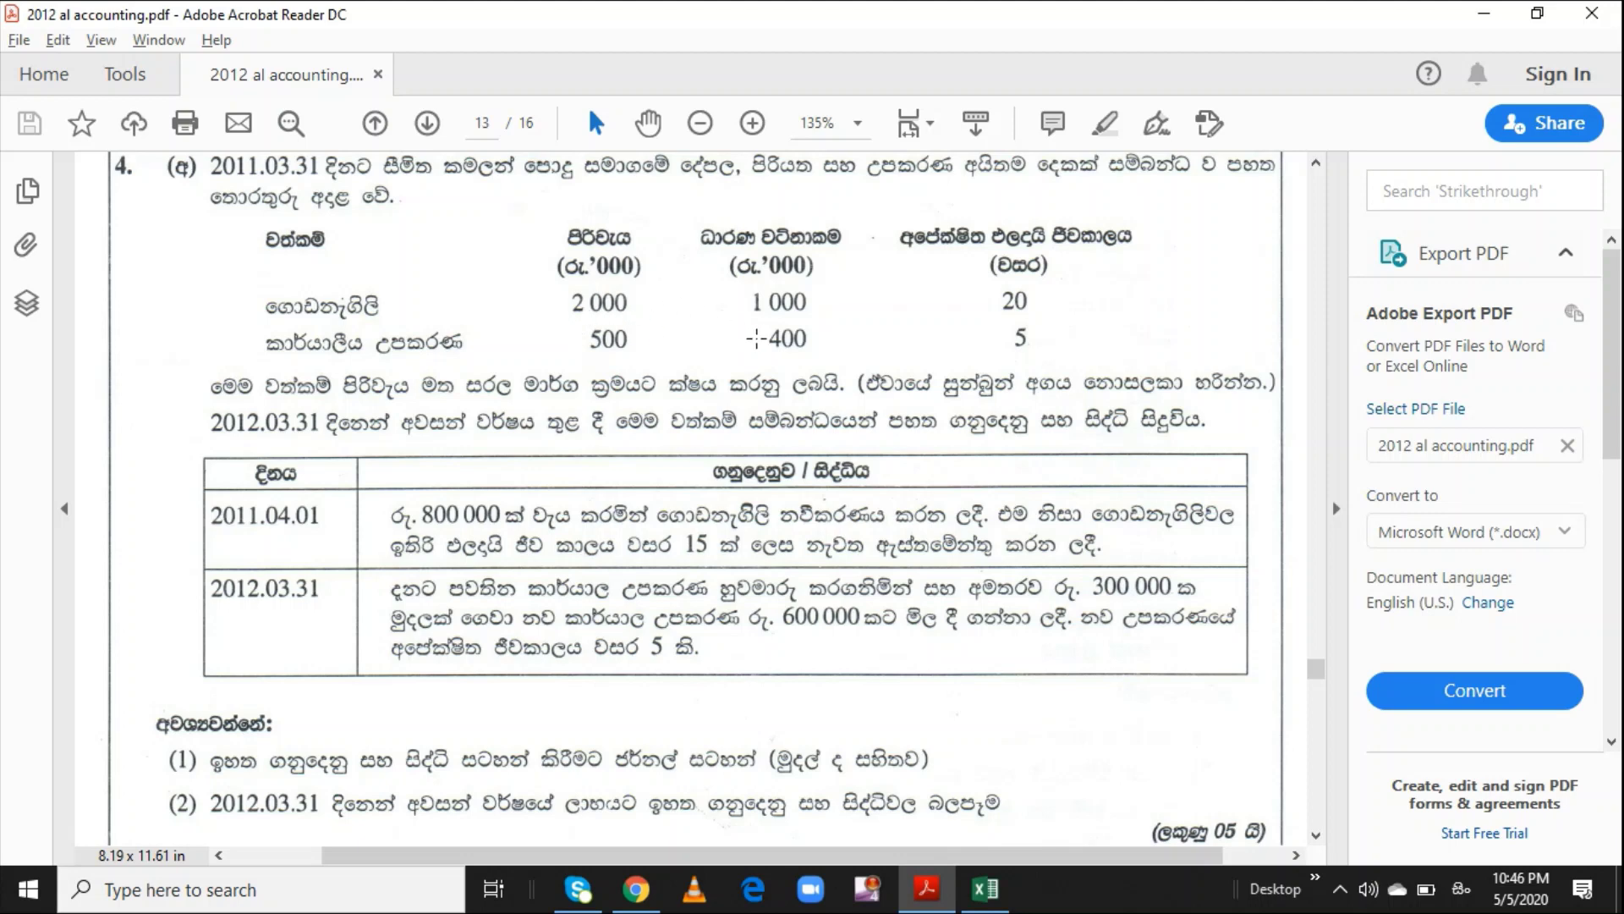
key(alt+Tab)
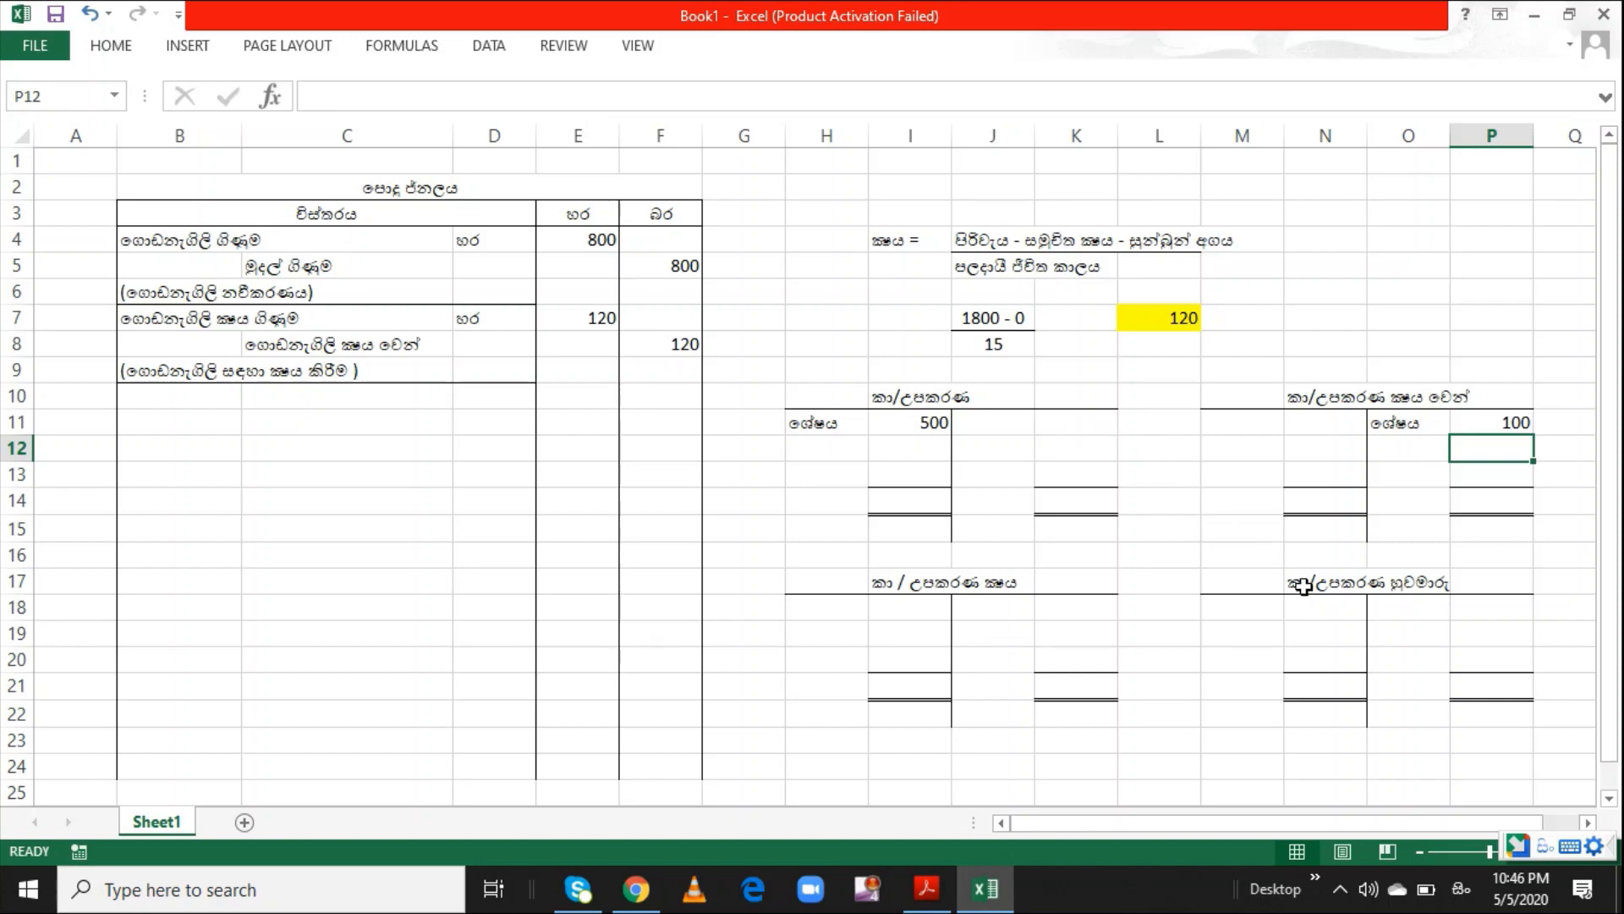
key(alt+Tab)
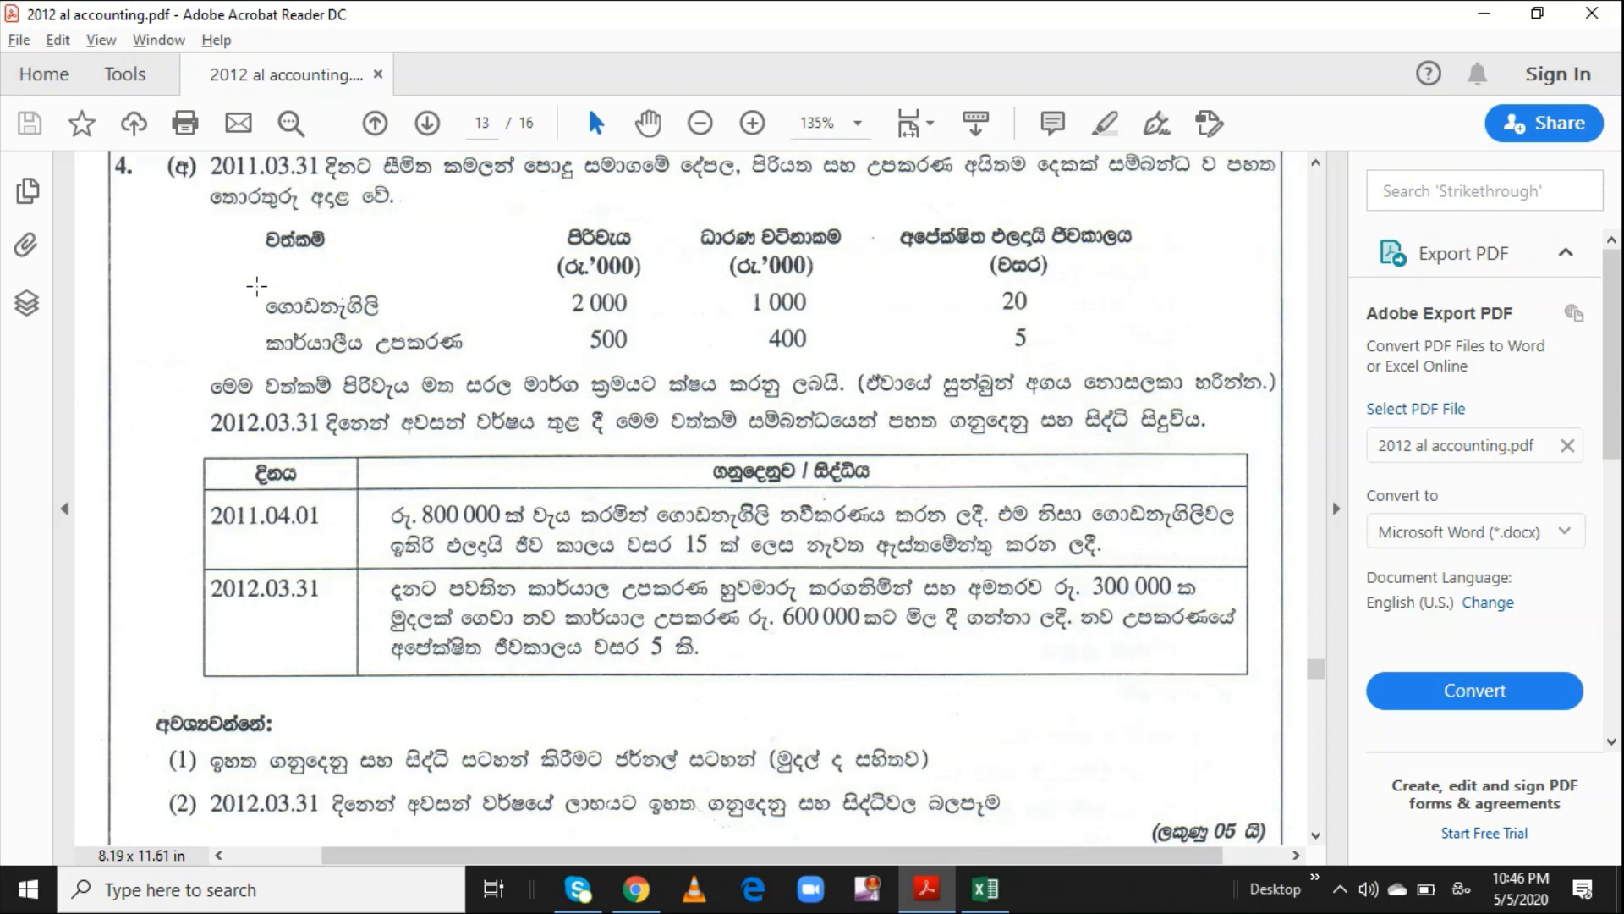
key(alt+Tab)
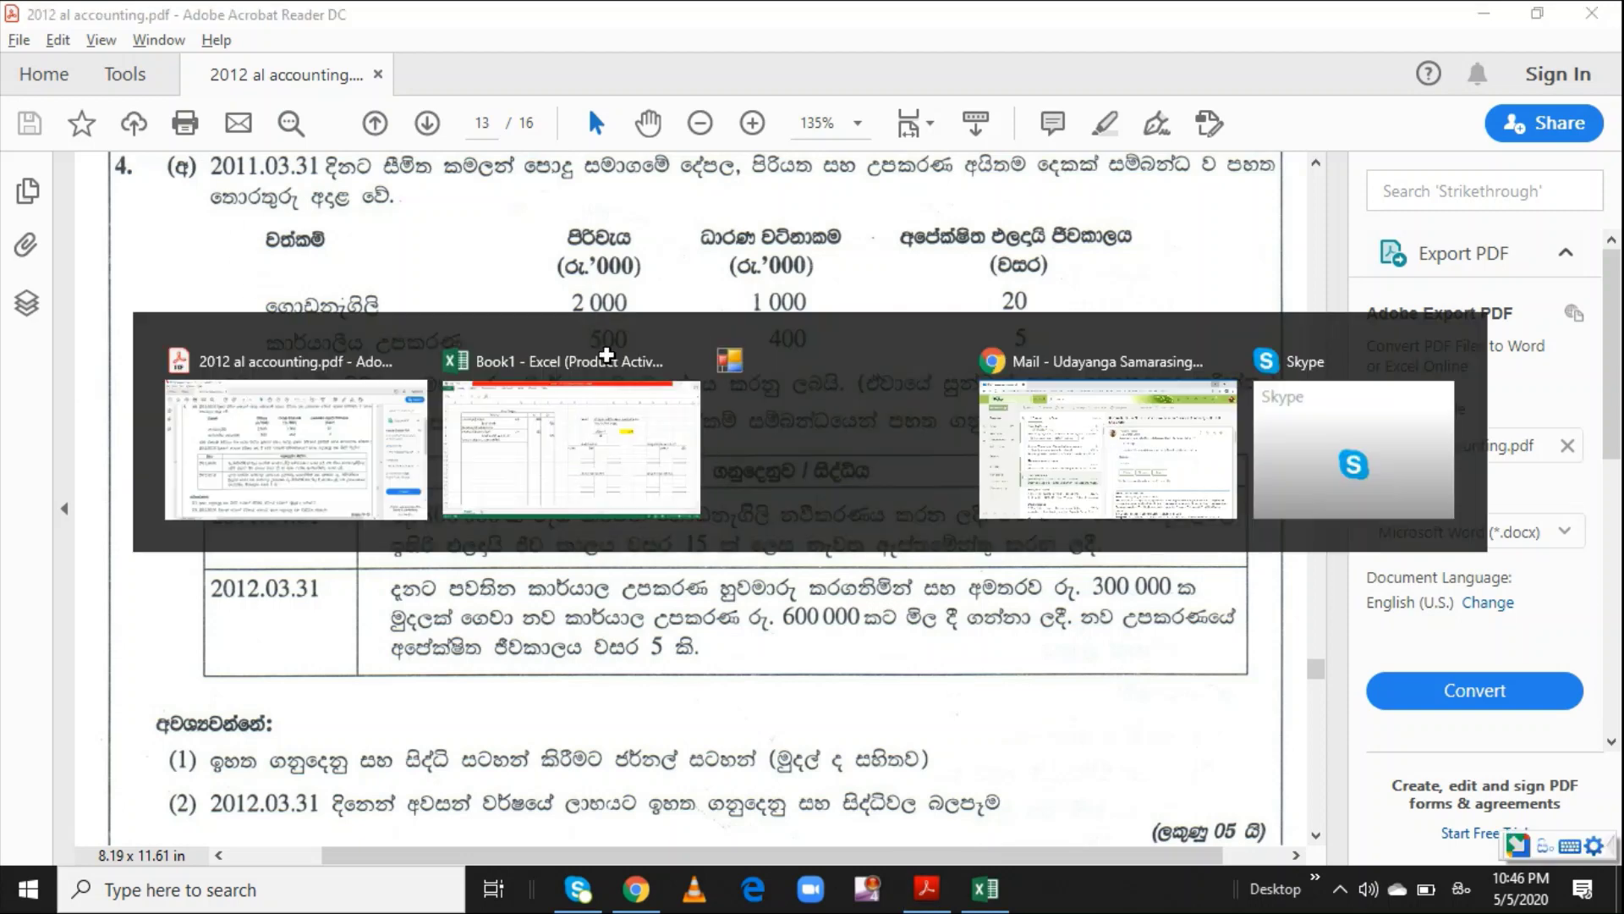
click(1088, 426)
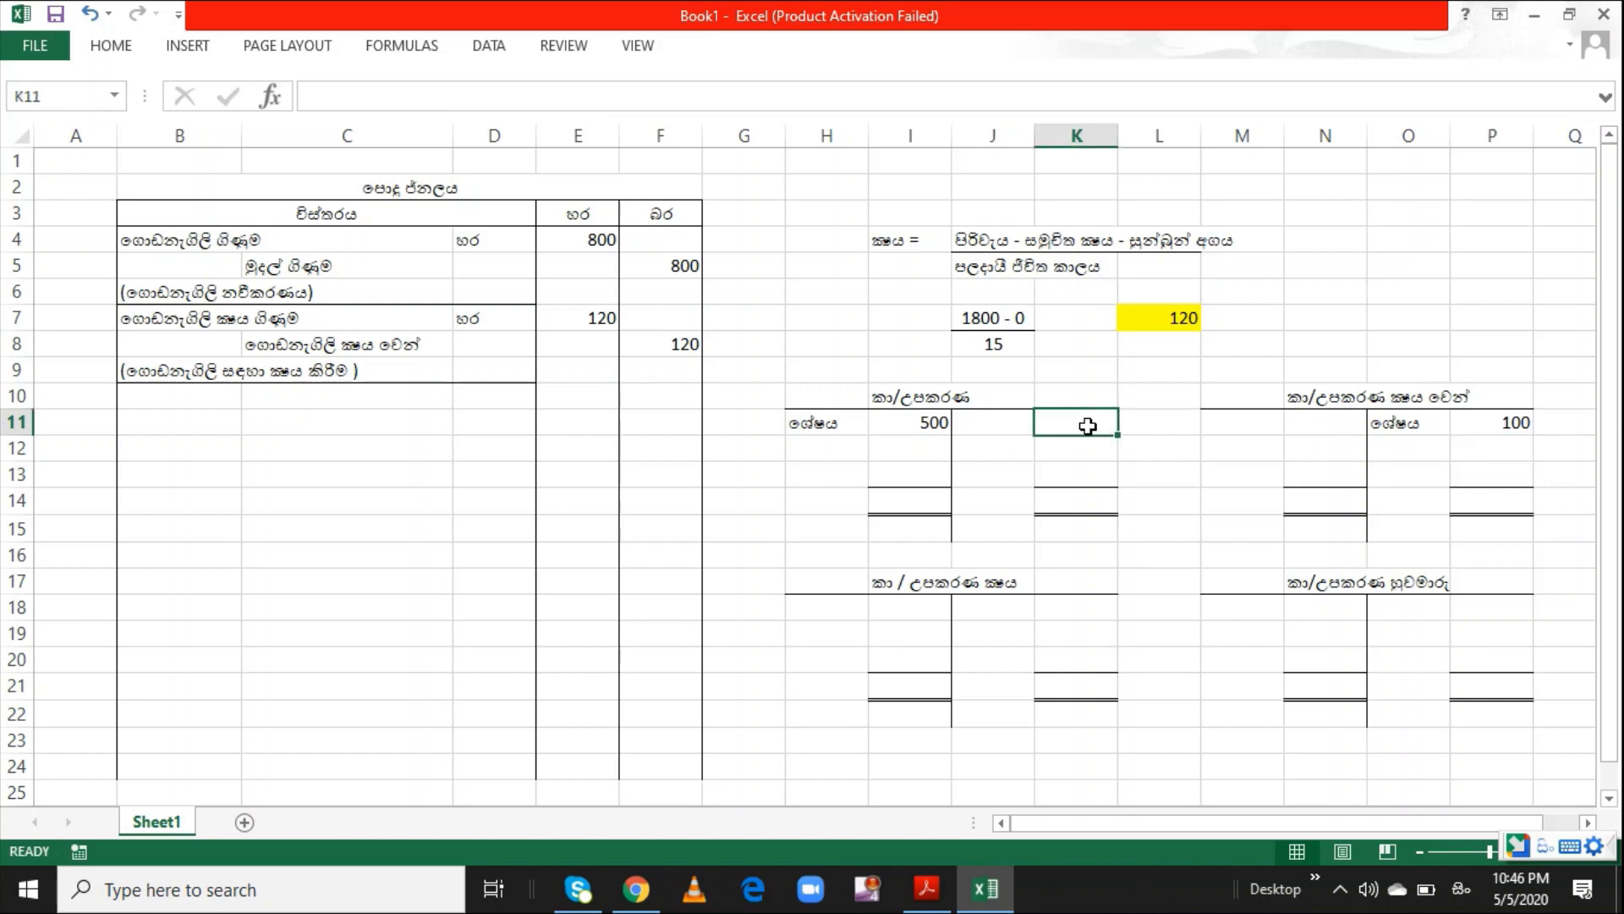
text(500)
key(Return)
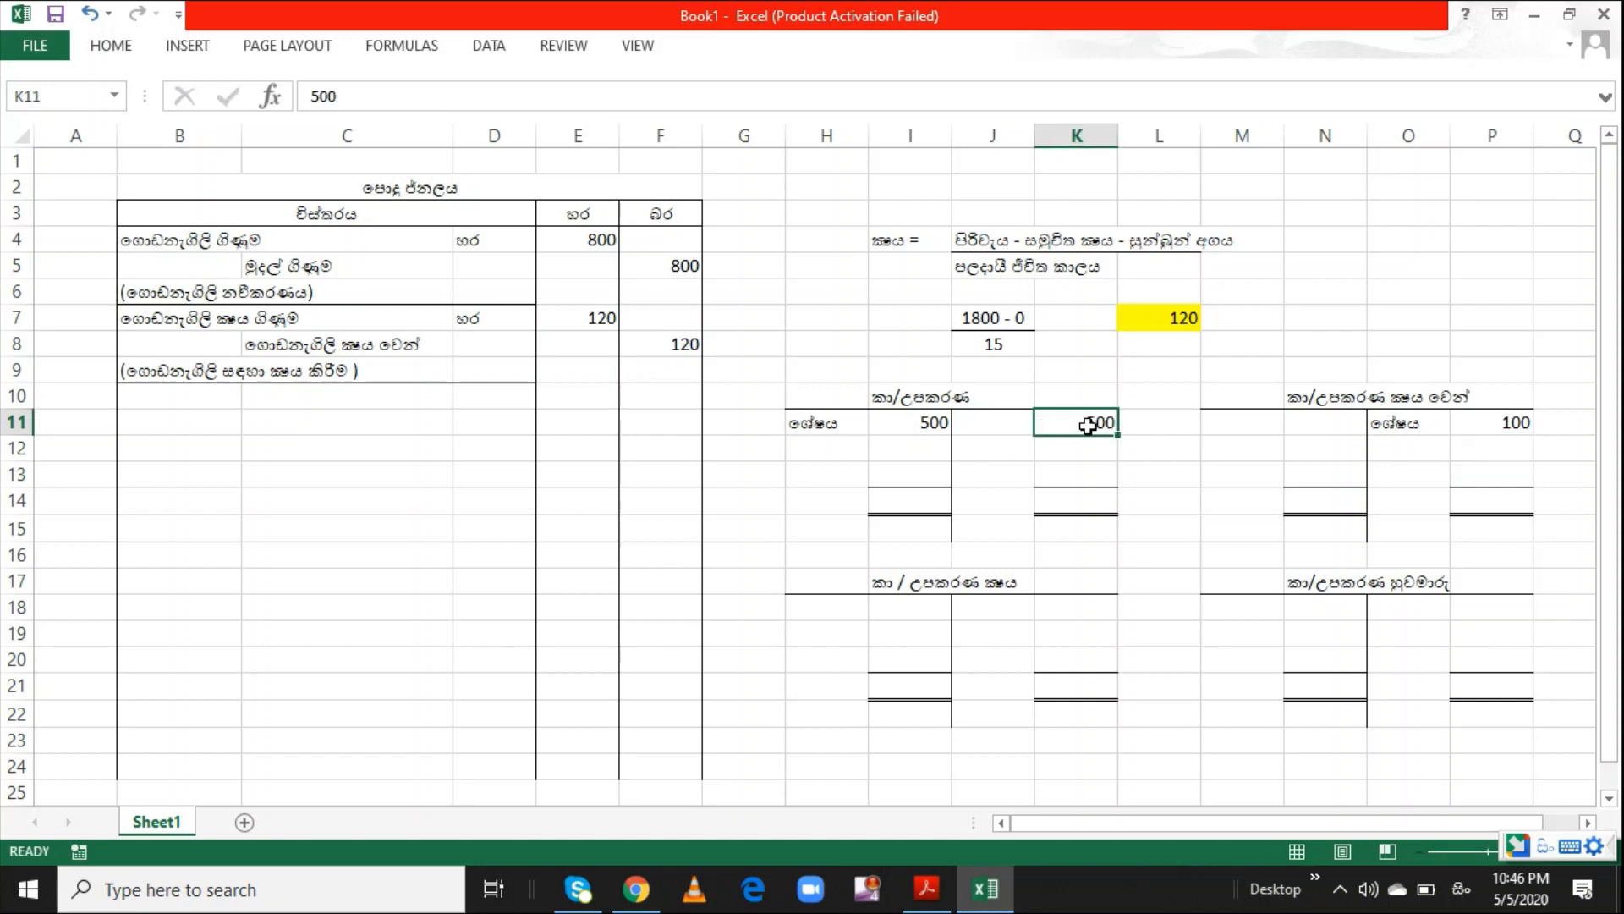
click(1330, 617)
text(500)
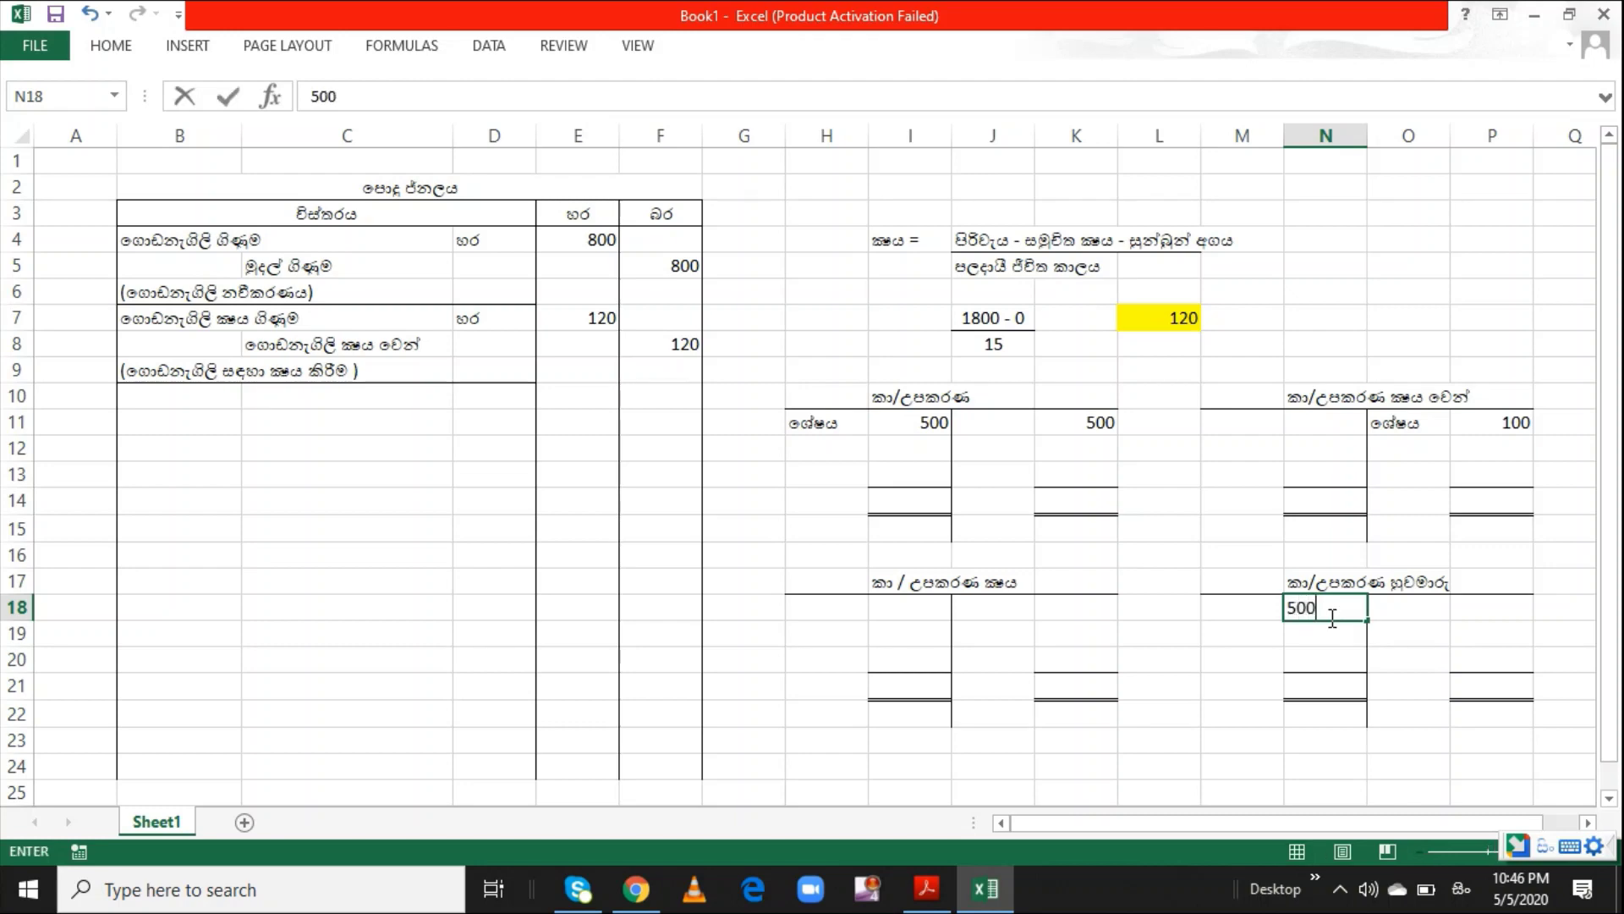
key(Return)
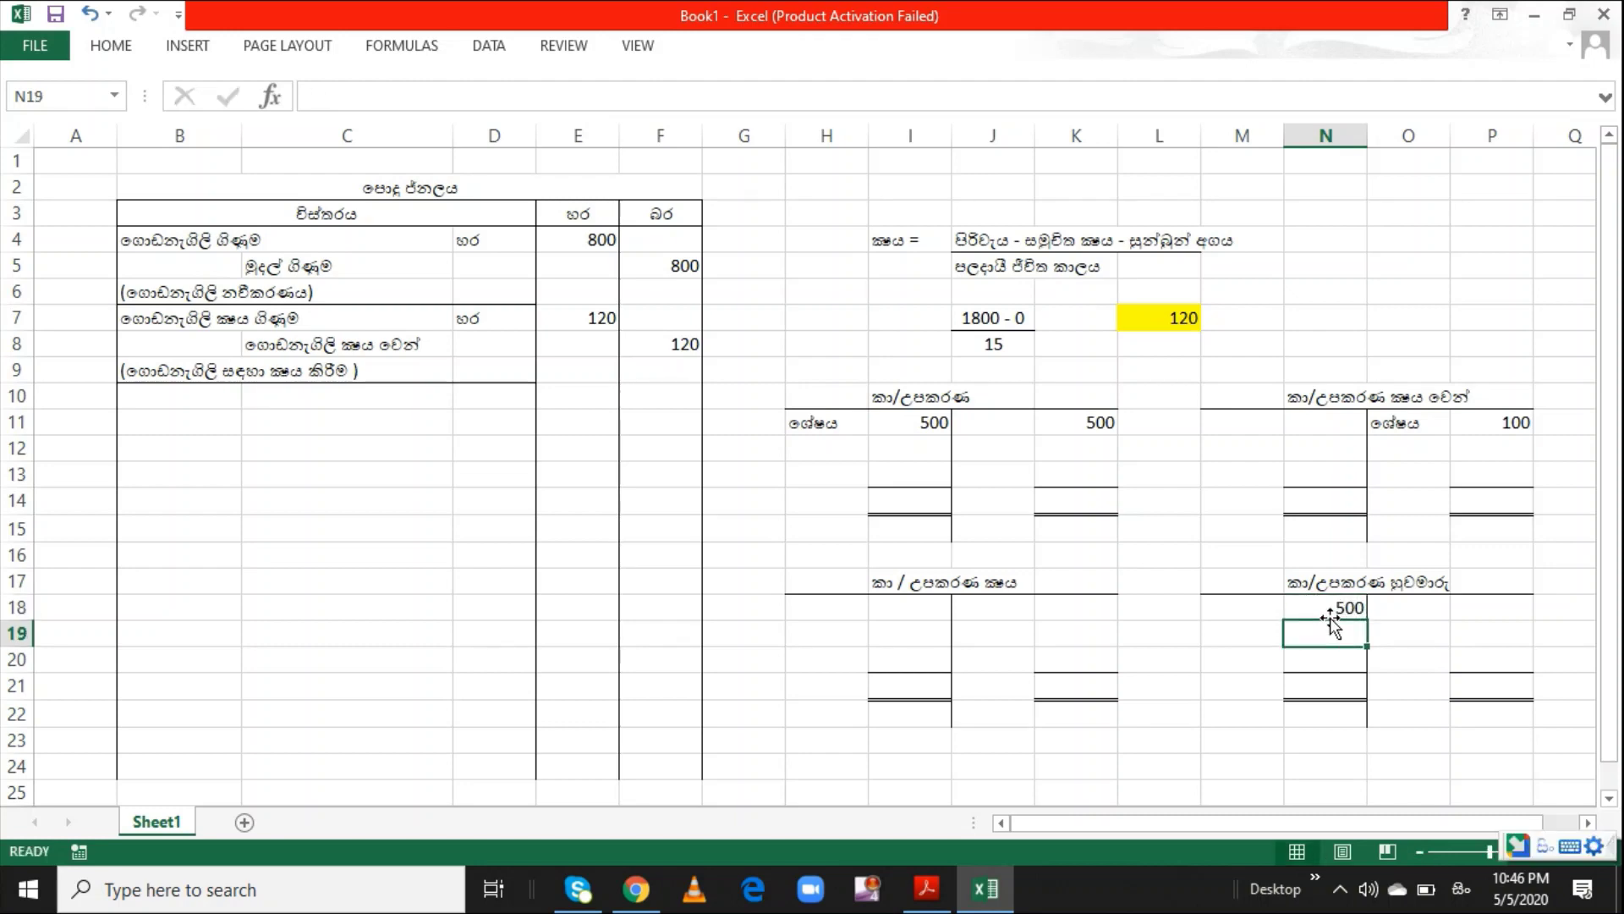
Label the 500 credit in the කා/උපකරණ account as හුවමාරු in cell J11
click(999, 419)
text(huwamaar)
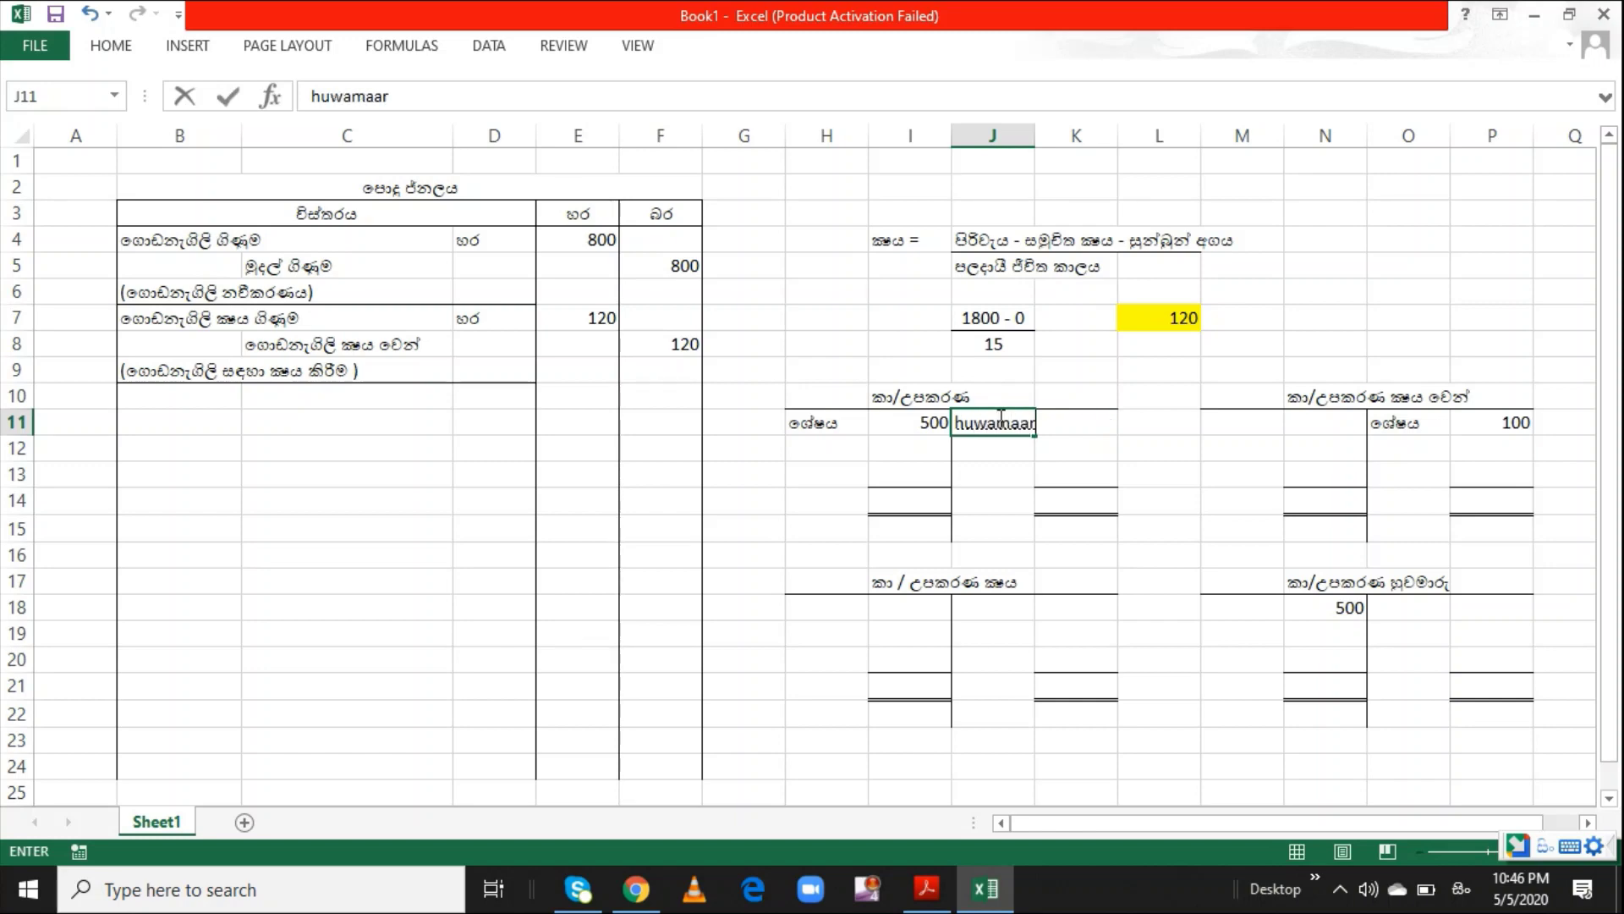
text(u)
key(Return)
key(Return)
key(Return)
key(Return)
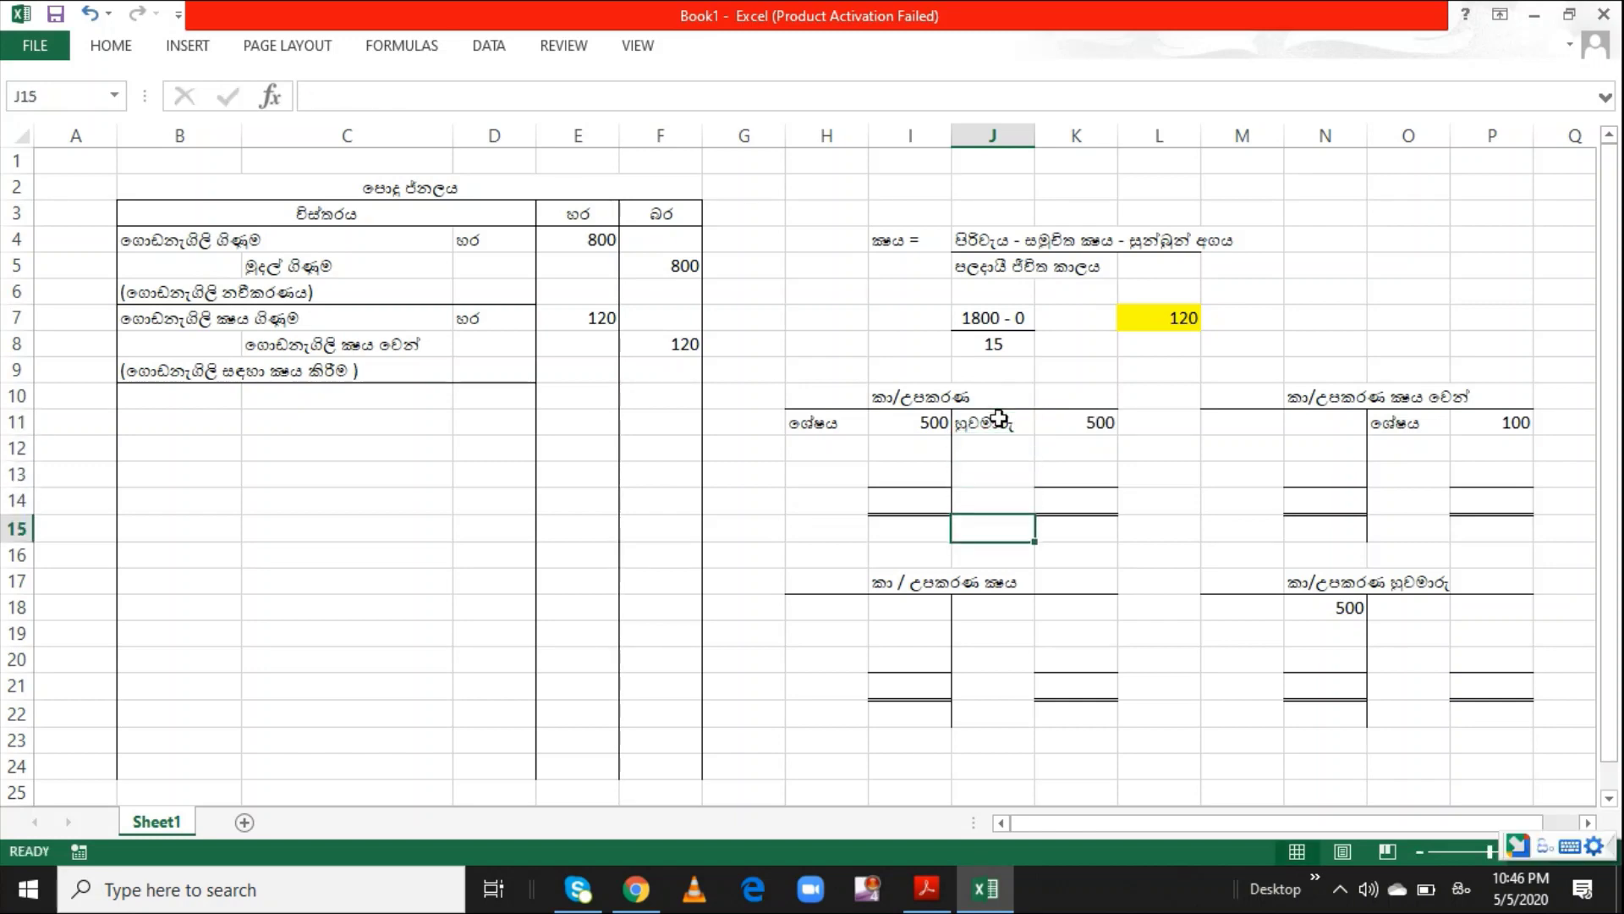
Label the 500 debit in the කා/උපකරණ හුවමාරු account as කා/උප in cell M18
click(1227, 611)
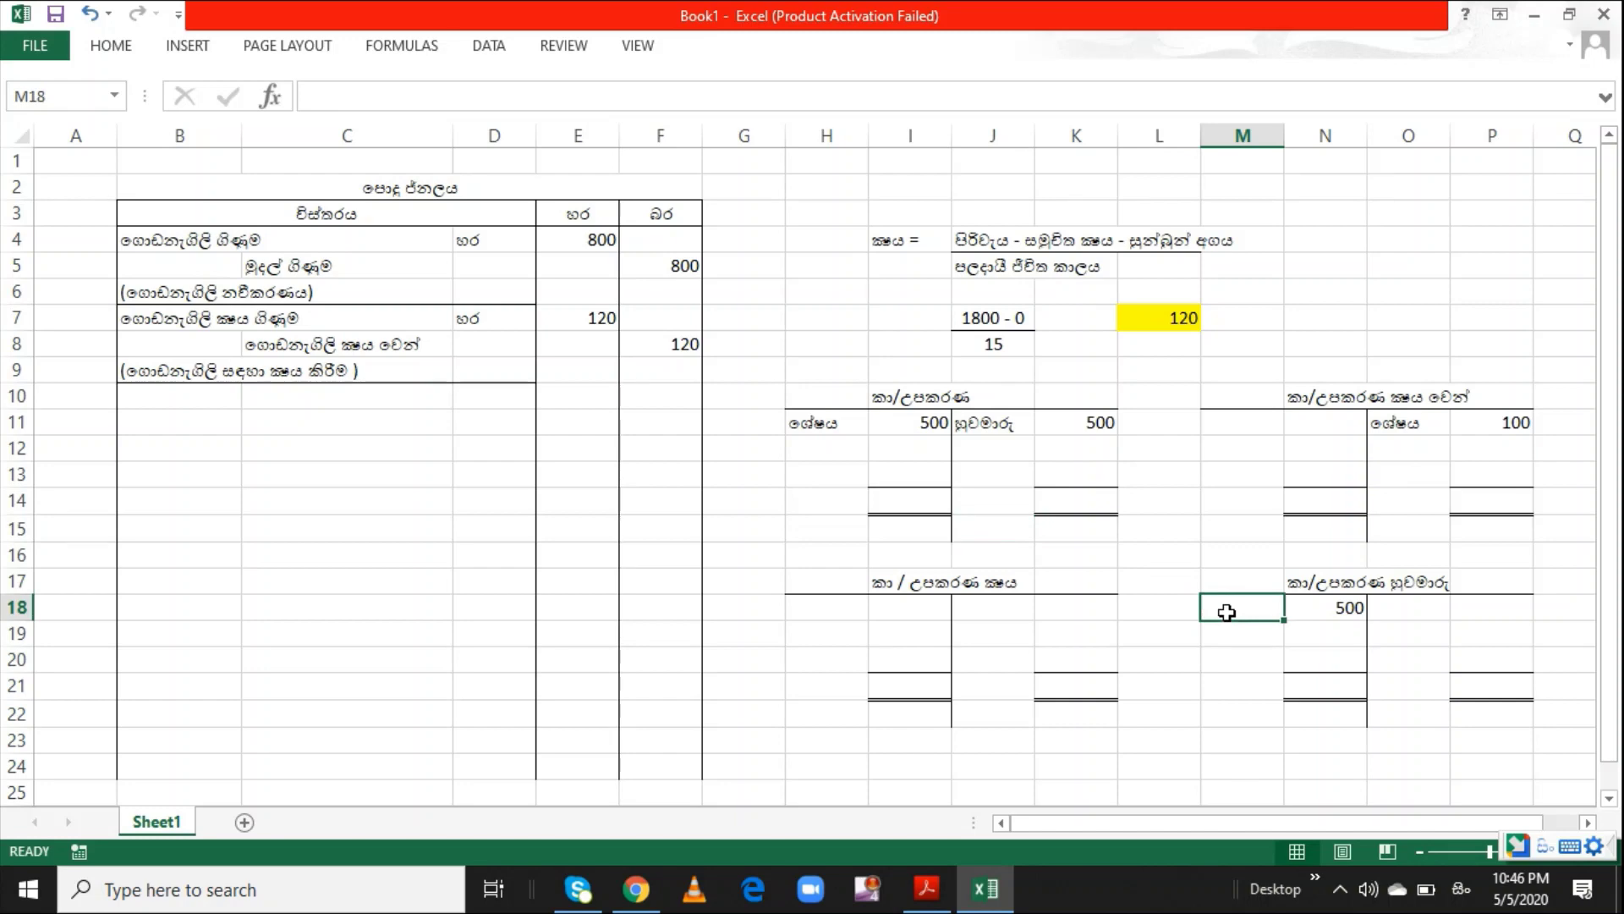
text(kaa/up)
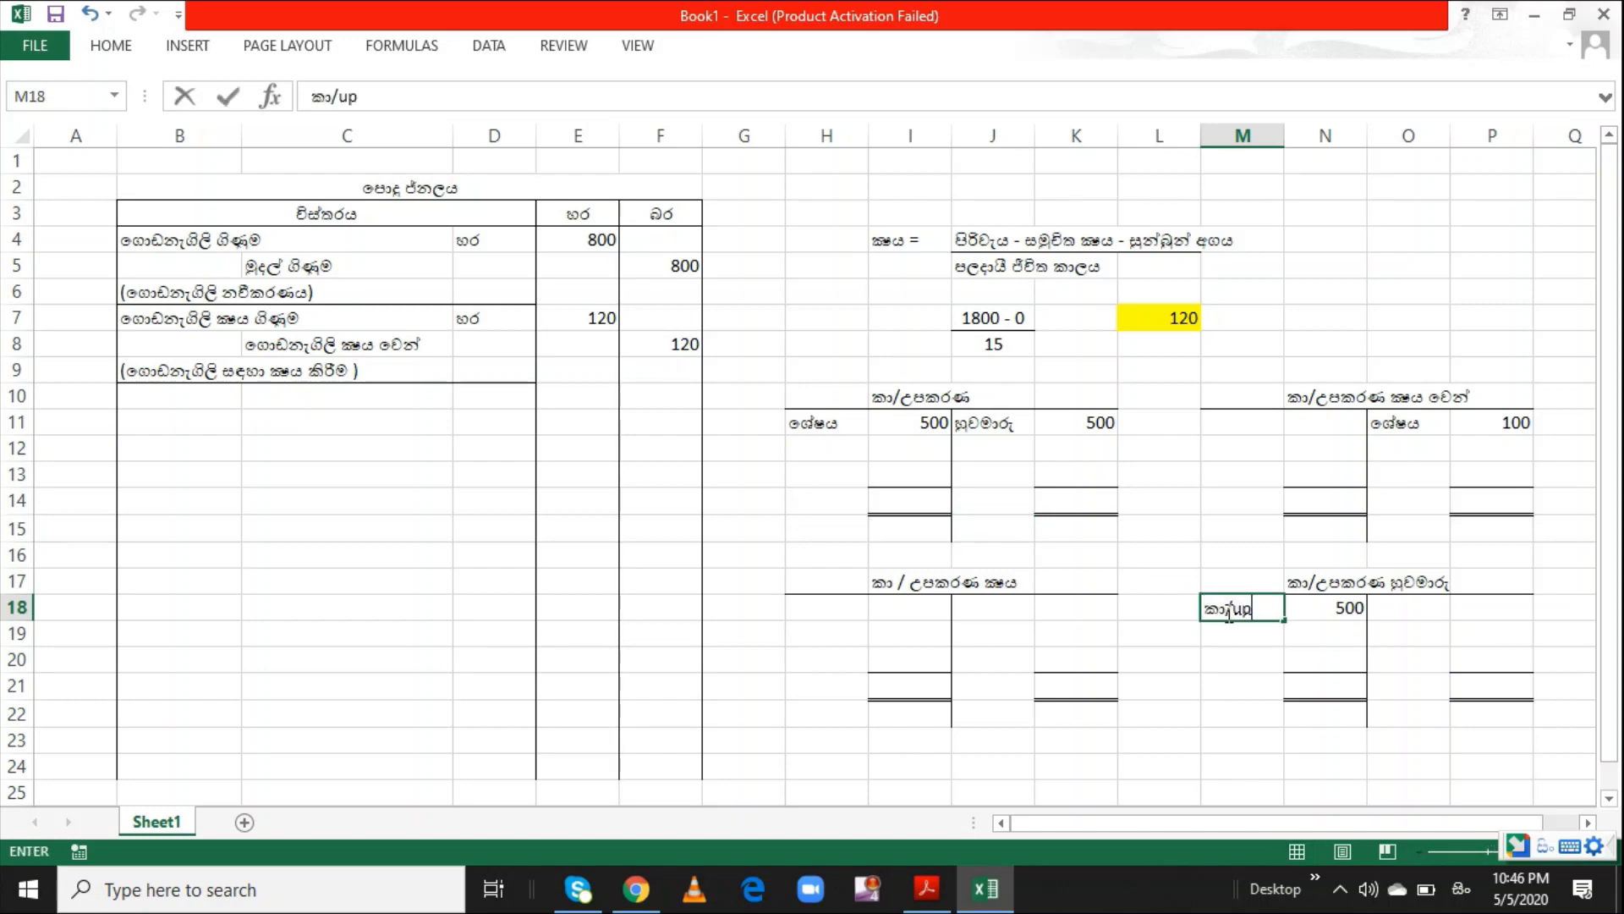
text(a)
key(Return)
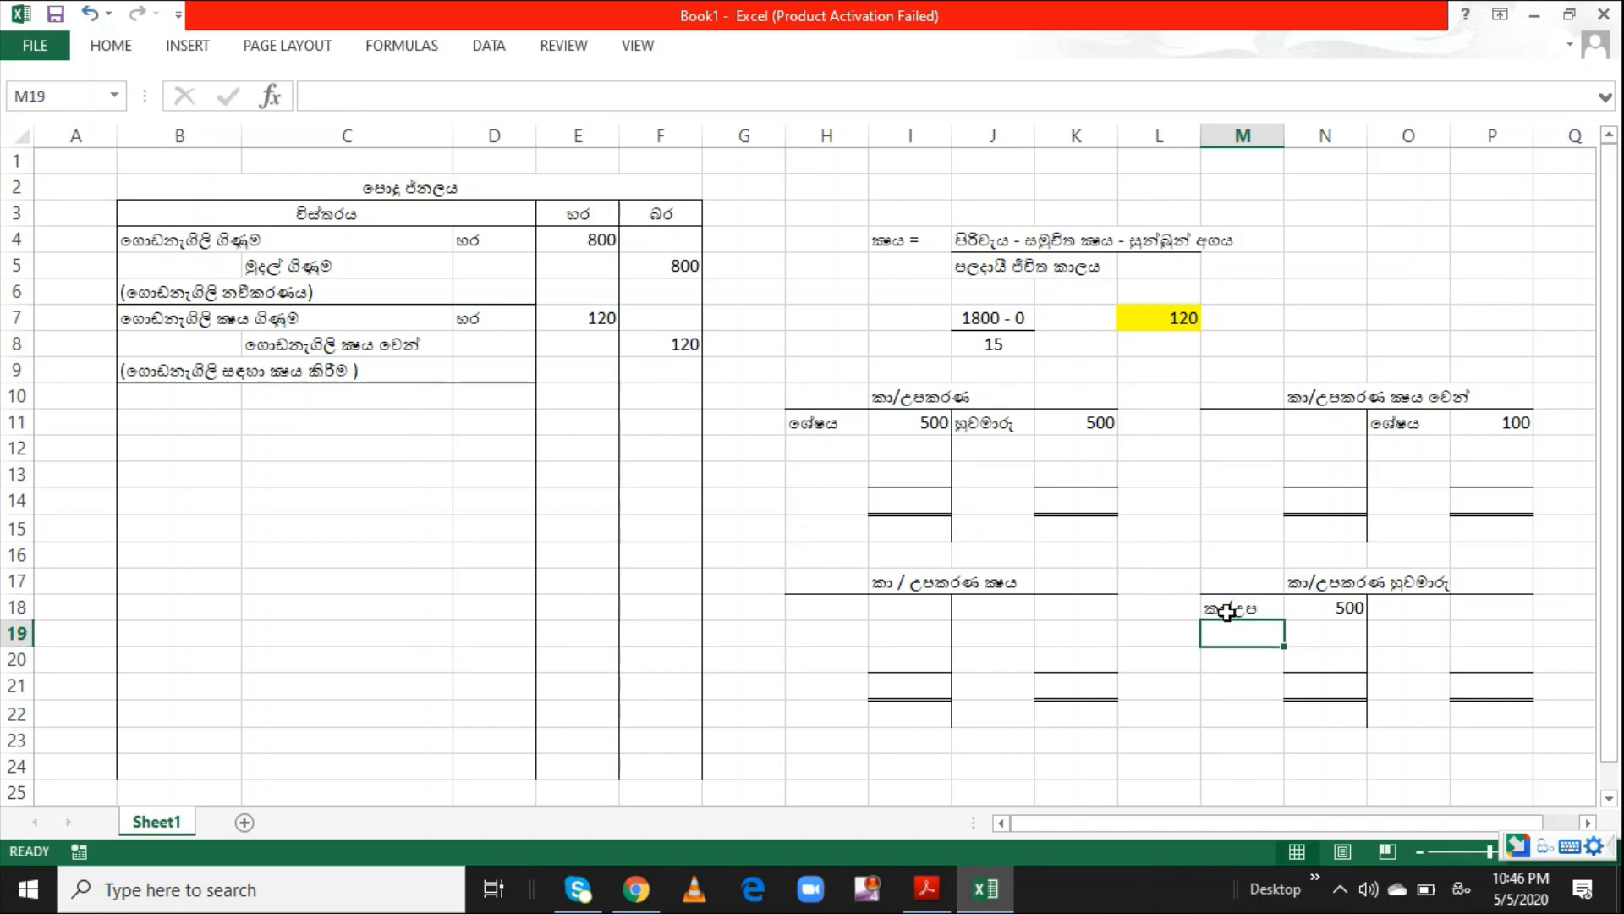
click(1255, 681)
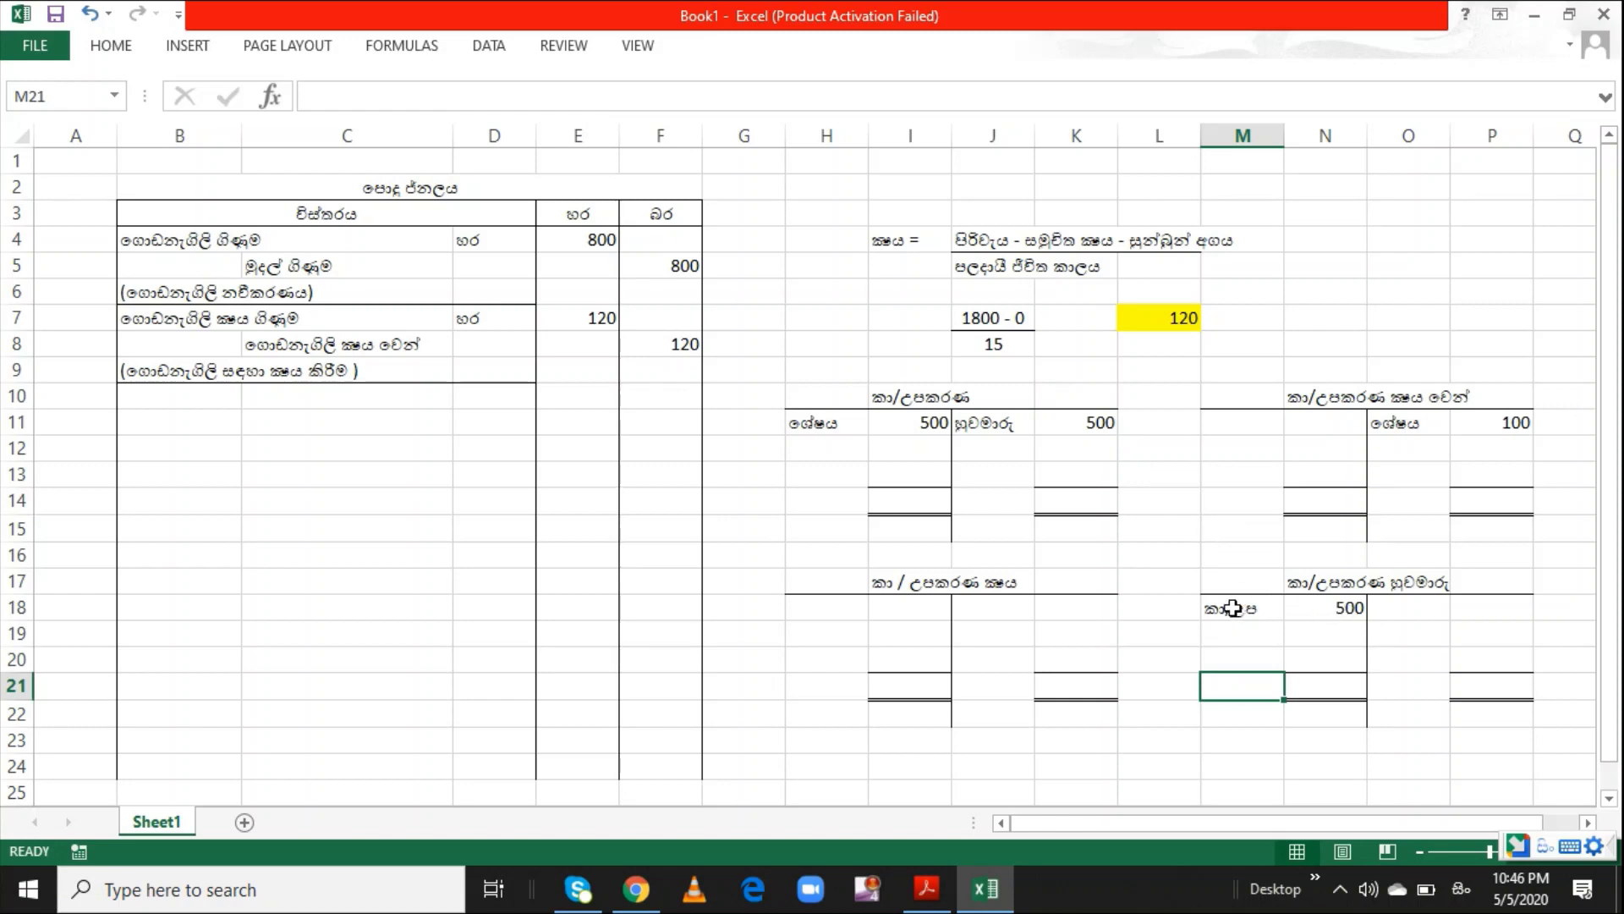
Enter කා/උපකරණ හුවමාරු ගිණුම in B10 of the journal as the debited account
click(968, 429)
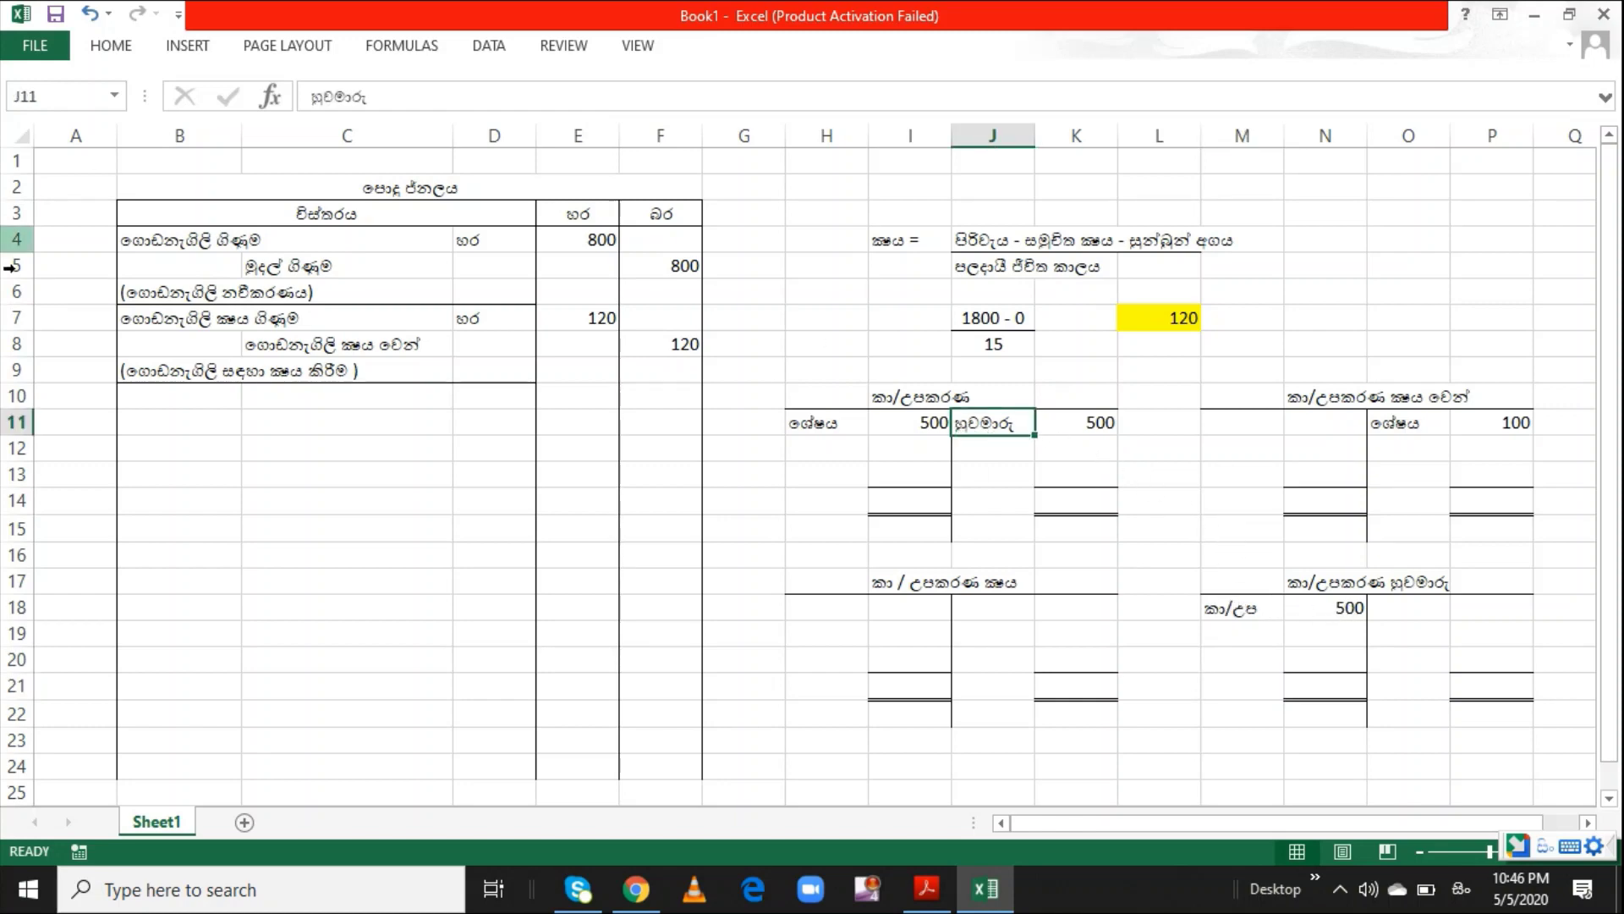
click(196, 403)
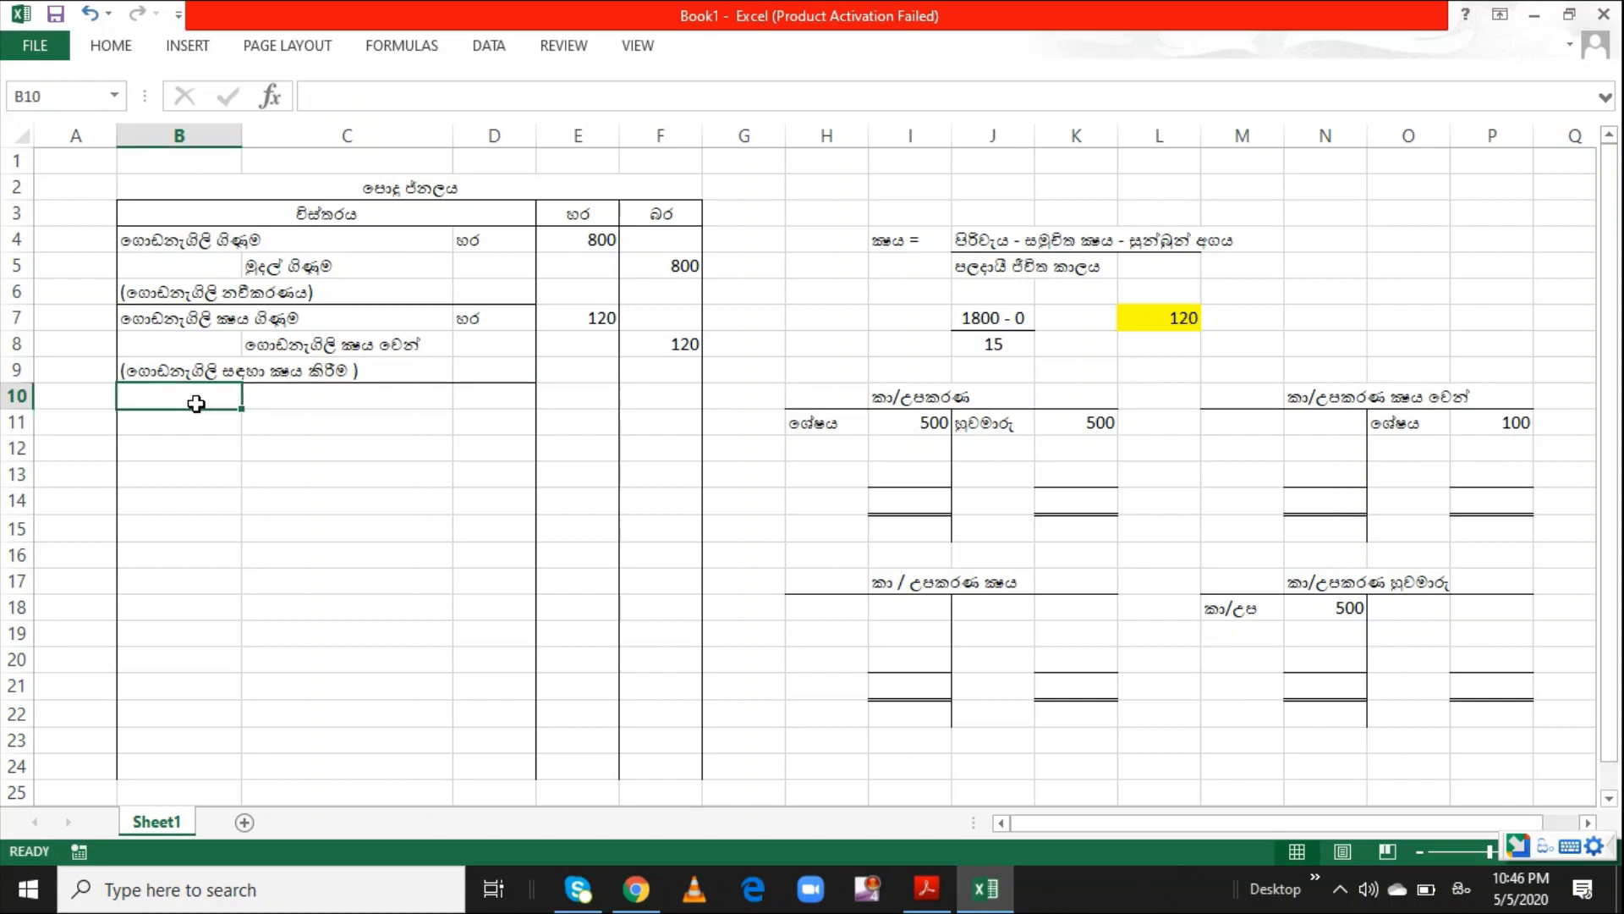
text(කා/u)
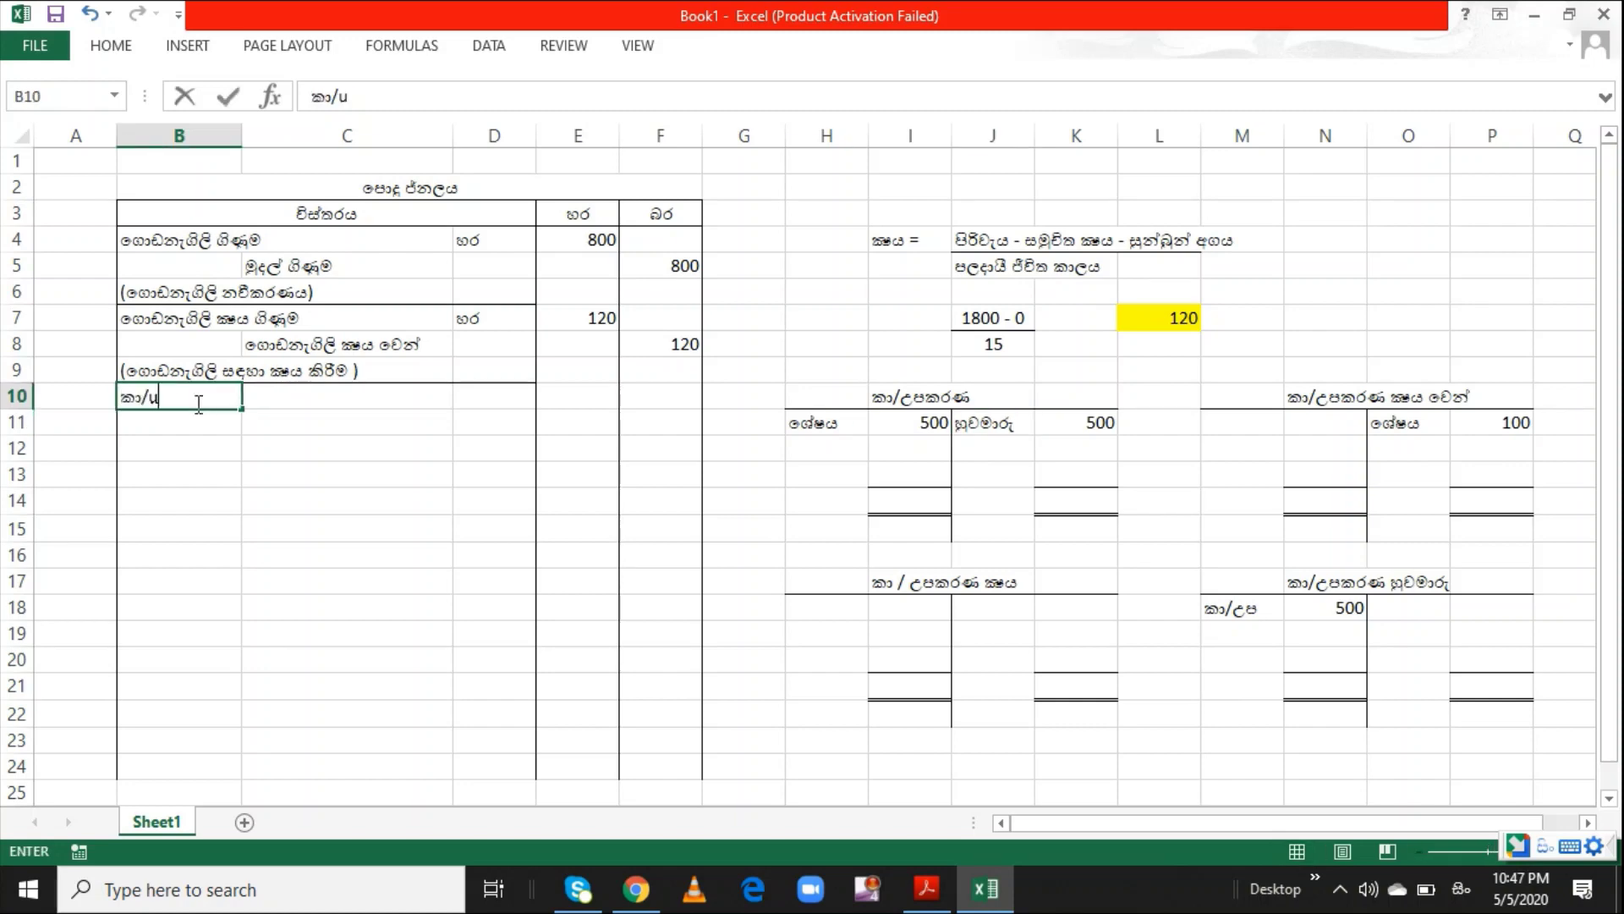
text(pakarana)
text( huwa)
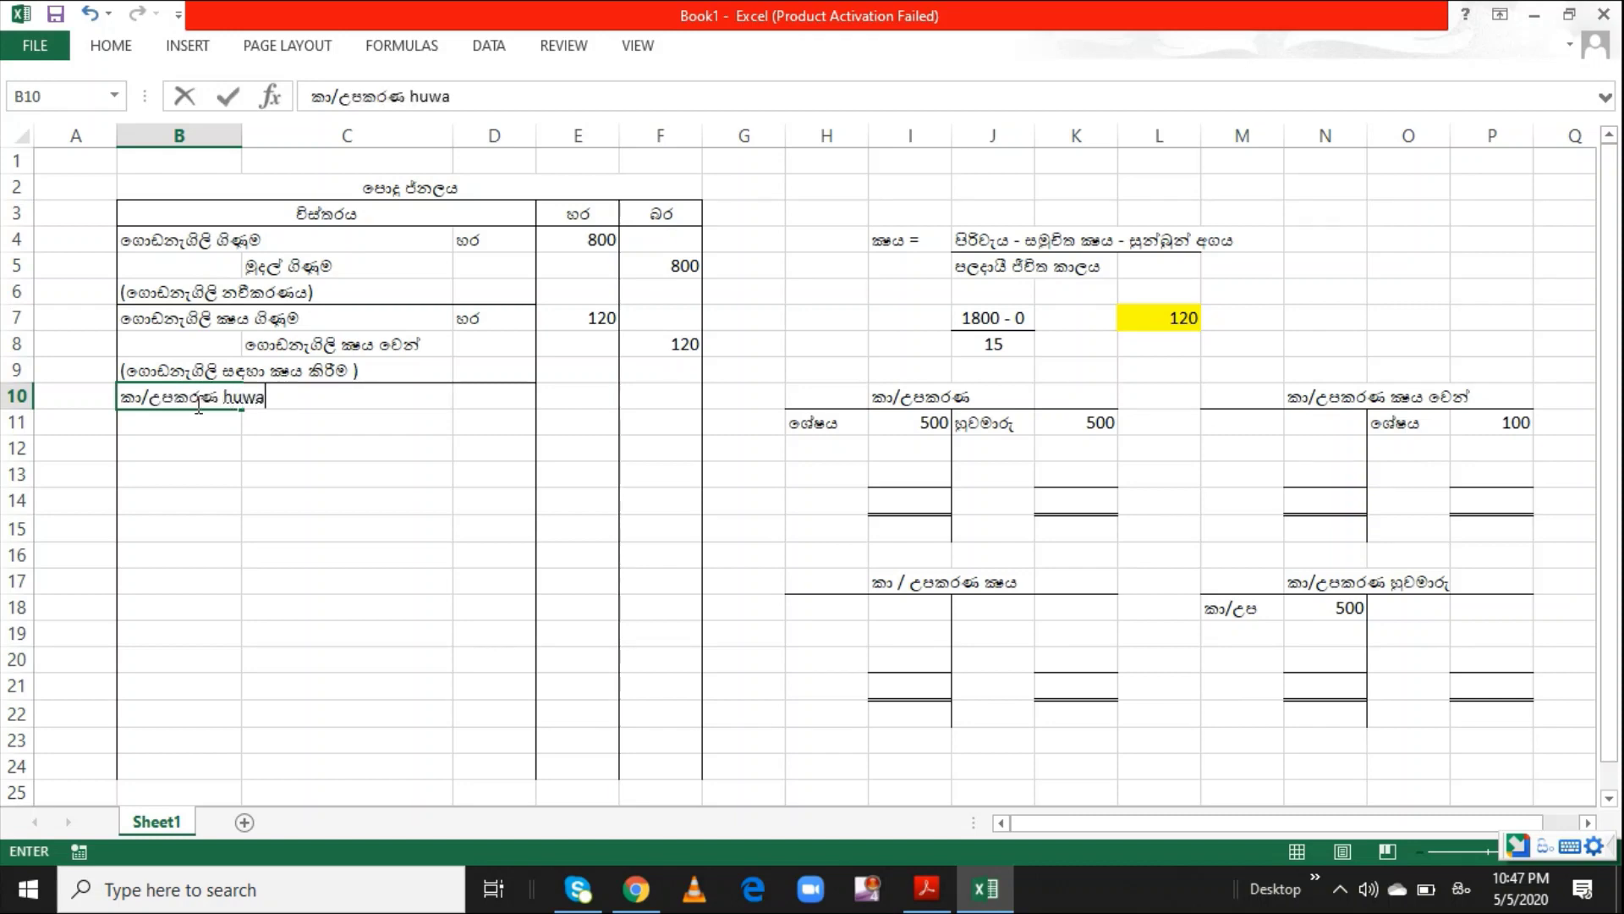
text(maru ginu)
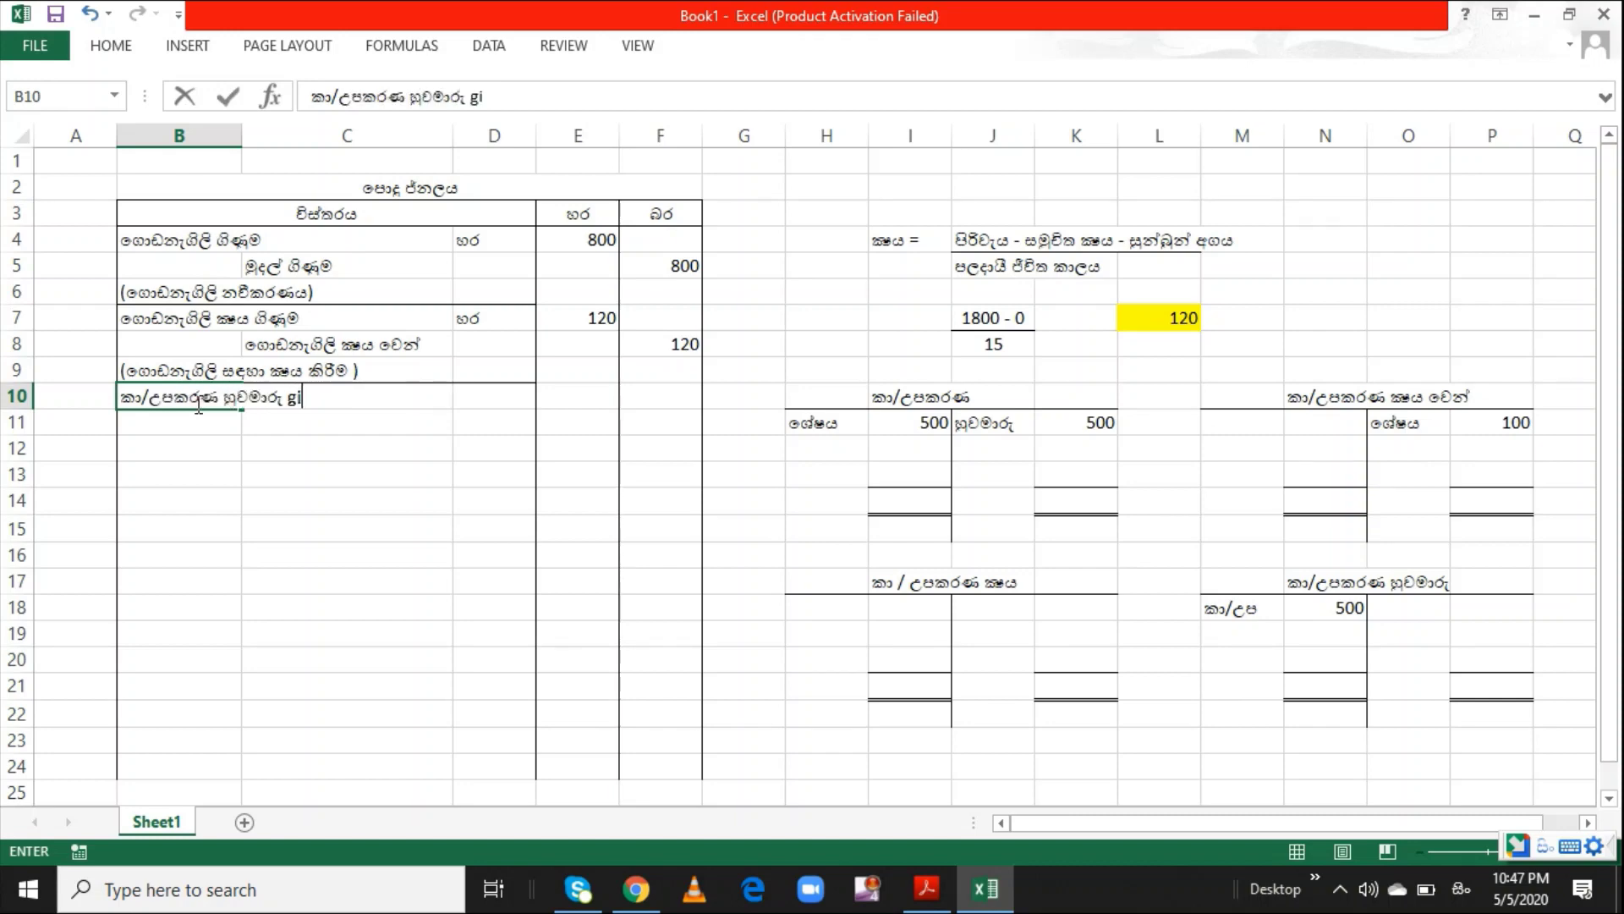
text(ma)
key(Return)
Mark the කා/උපකරණ හුවමාරු ගිණුම journal line as හර in D10
click(197, 403)
key(Right)
key(Right)
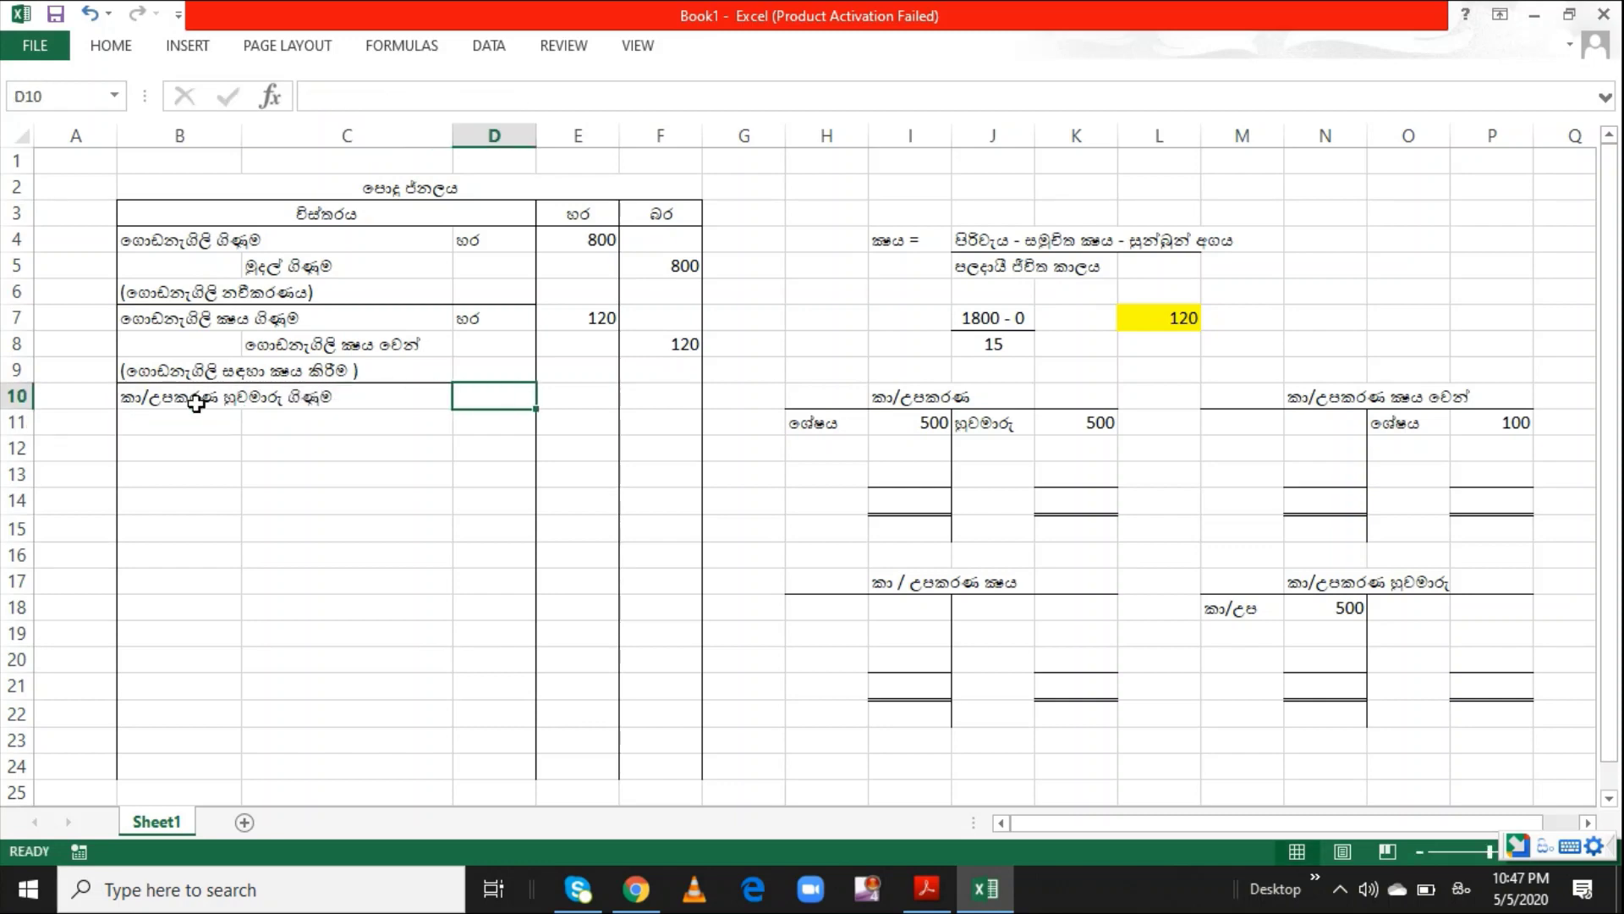
text(hara)
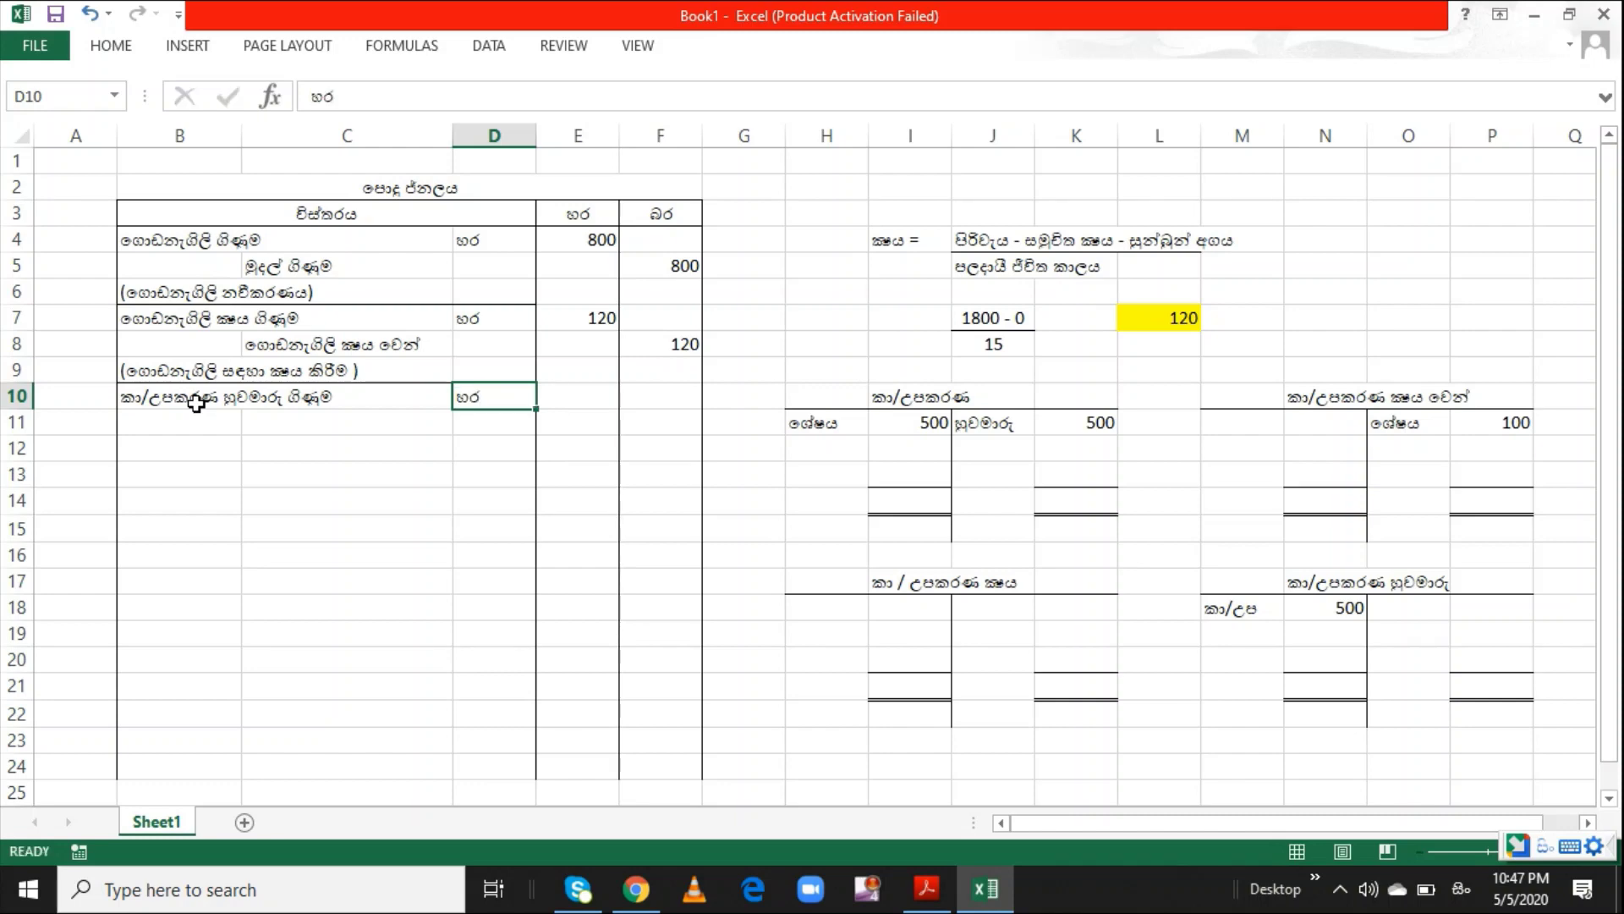
key(Return)
Enter කා/උපකරණ ගිණුම in C11 of the journal as the credited account
key(Left)
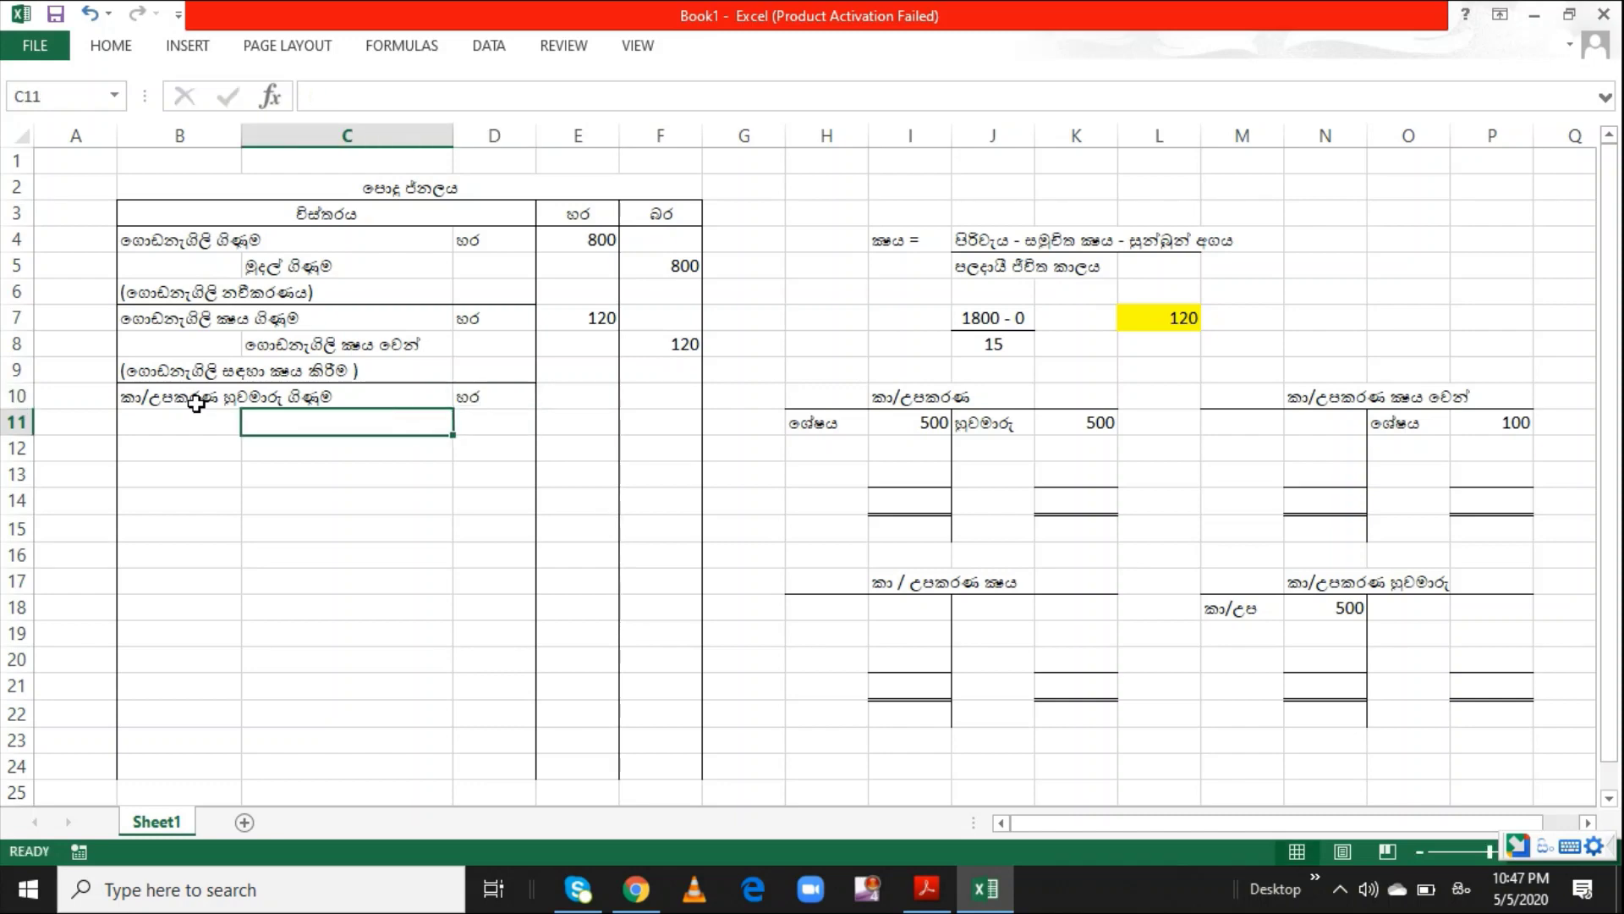
text(kaa/u)
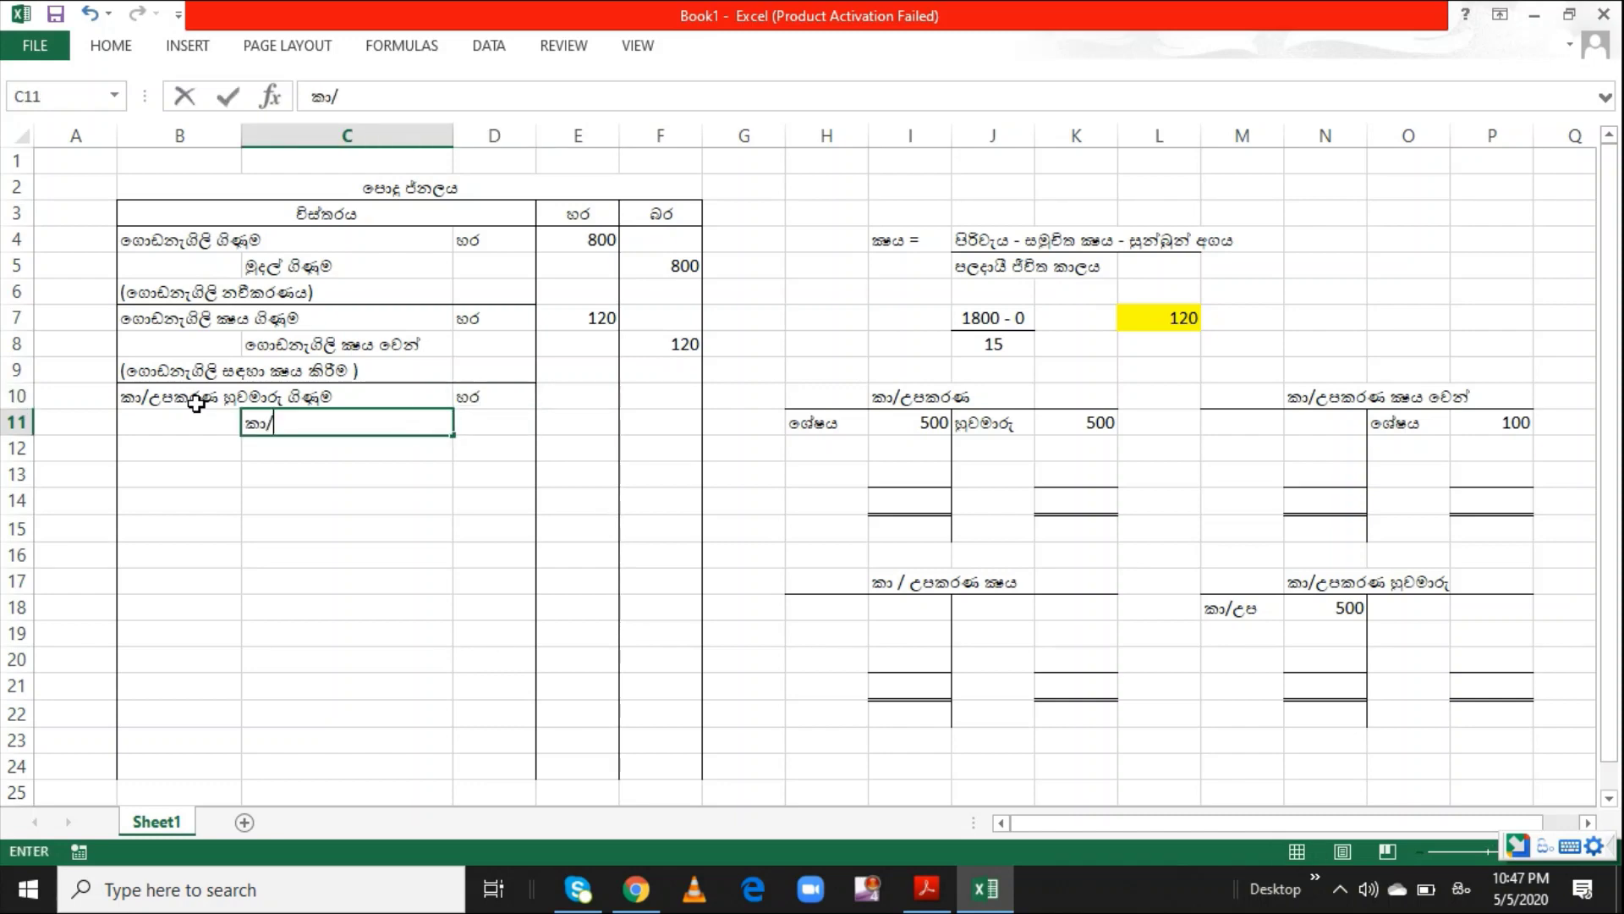
text(pakaraNa ginuma)
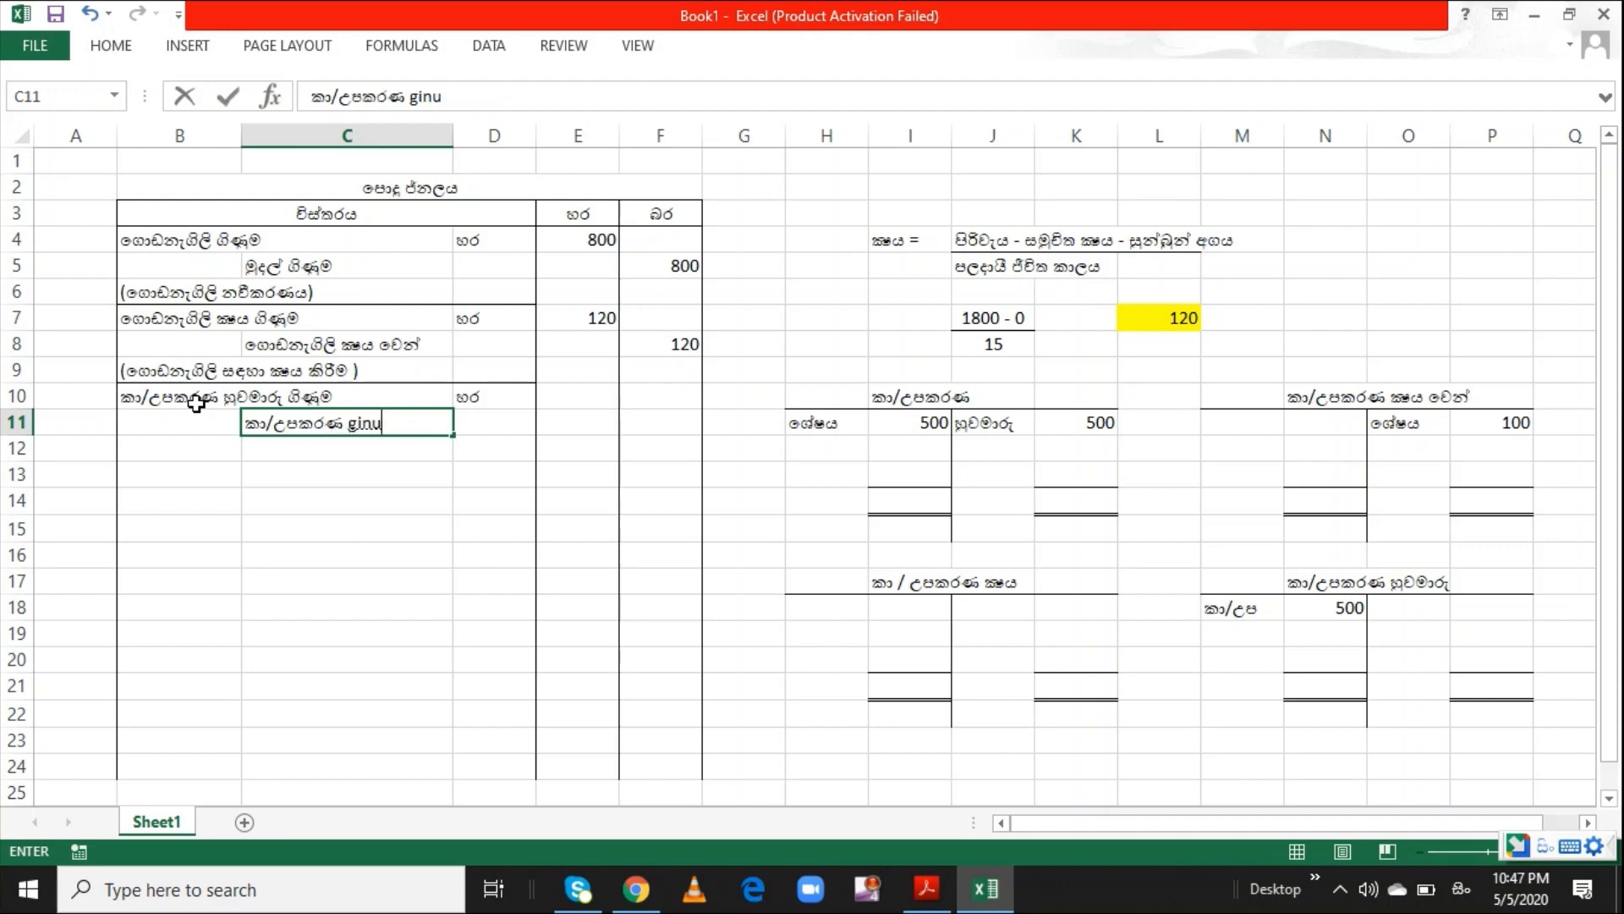
key(Return)
key(Up)
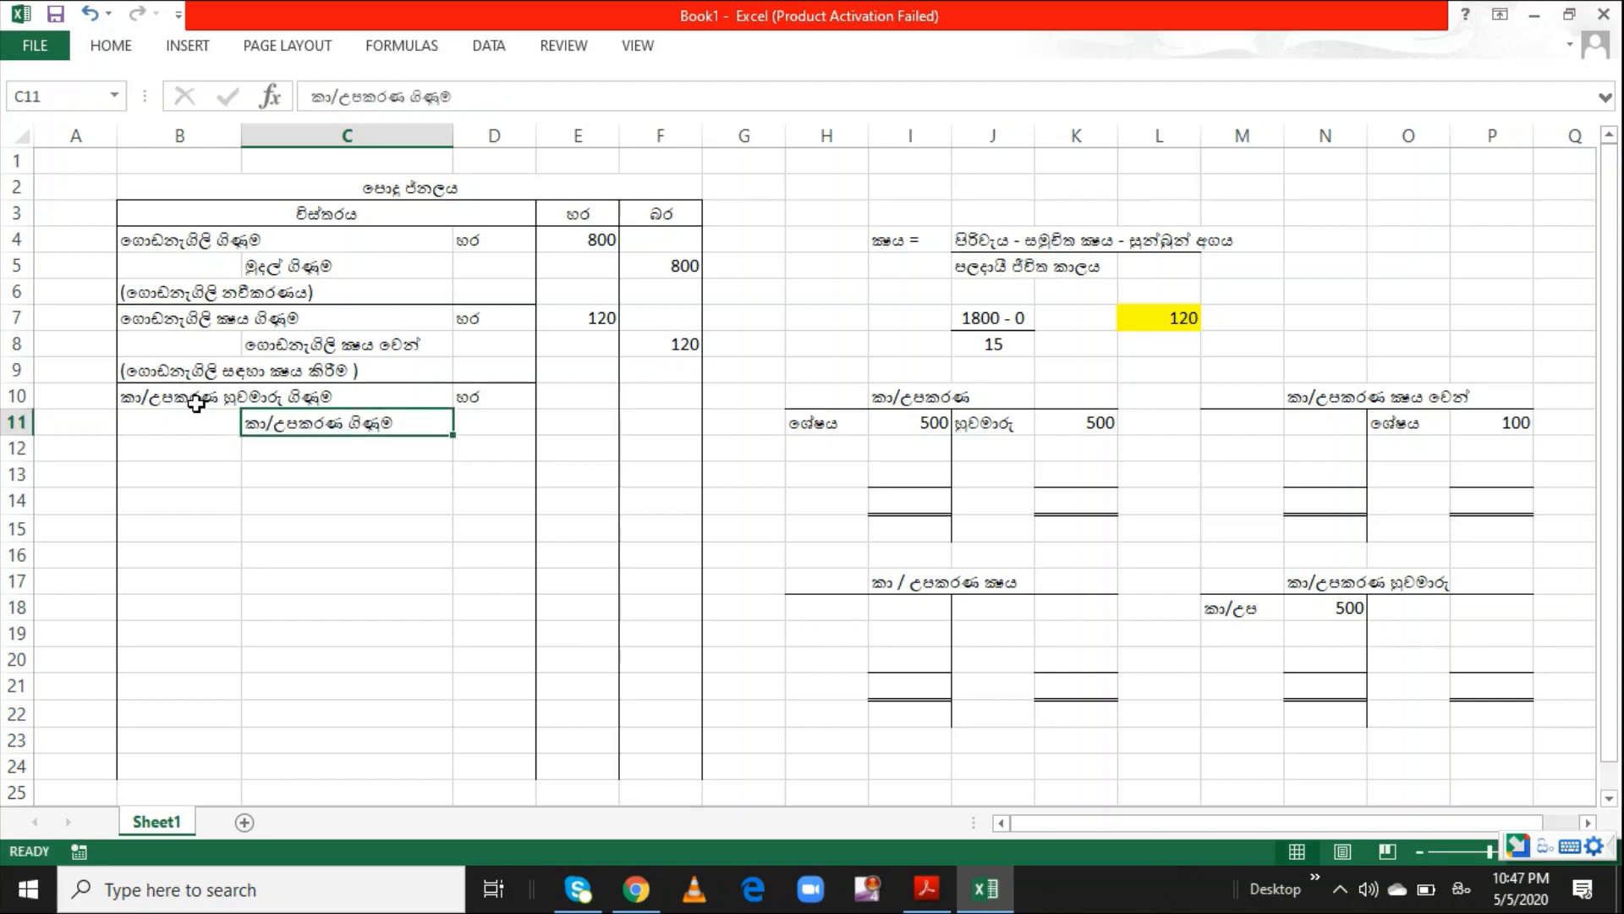
Enter 500 as the debit amount in E10 and 500 as the credit amount in F11 of the journal
key(Up)
key(Right)
key(Right)
text(500)
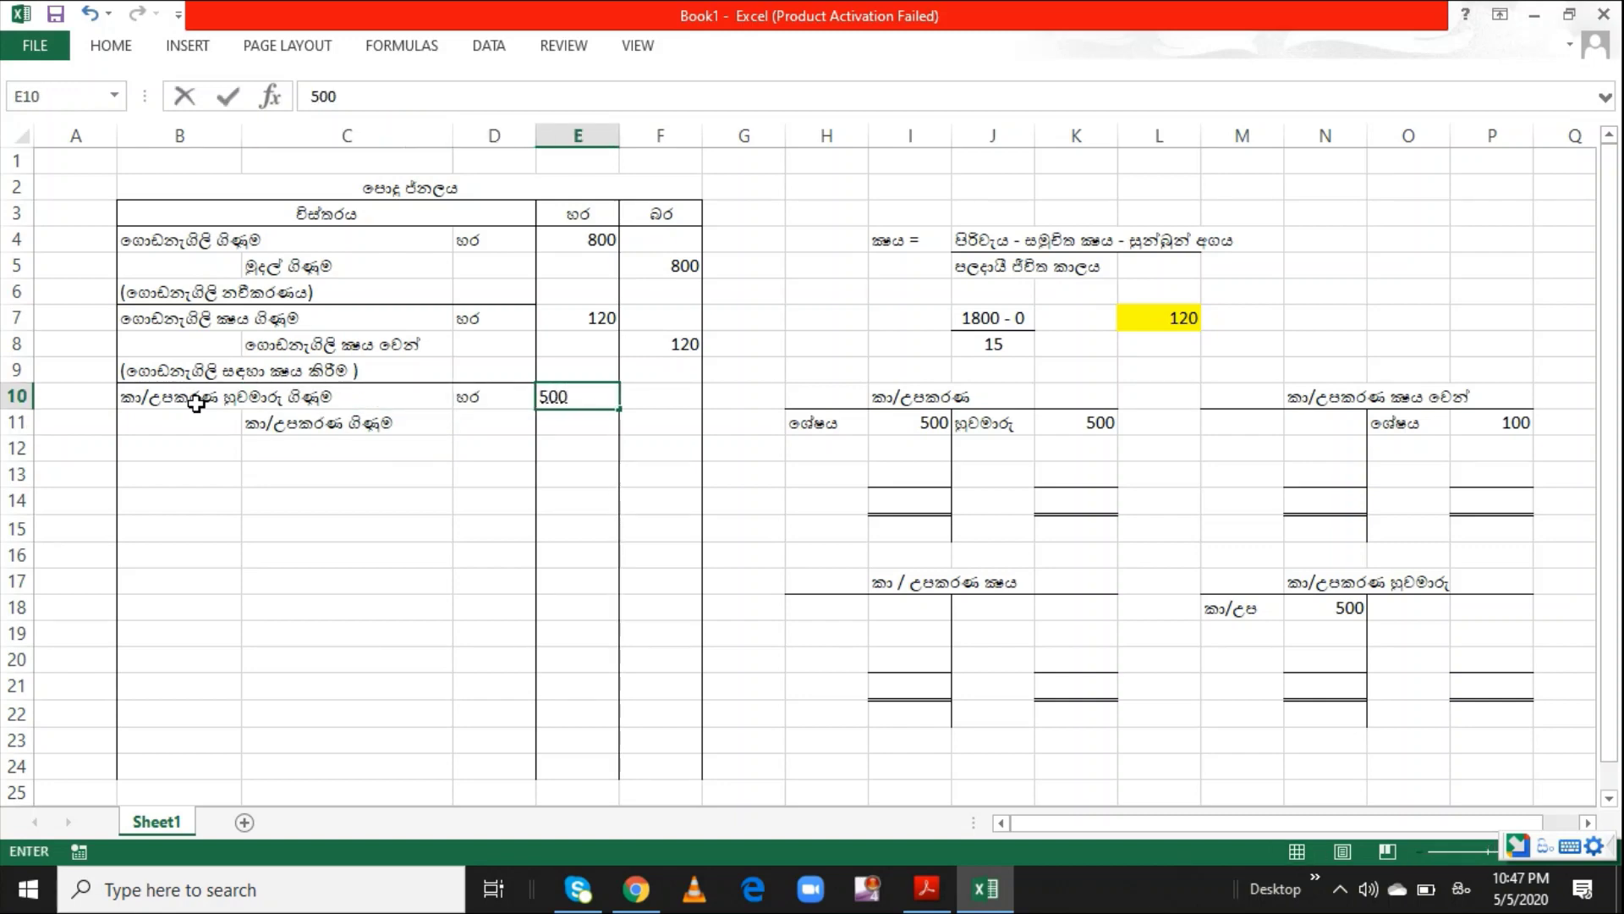
key(ctrl+Return)
key(Down)
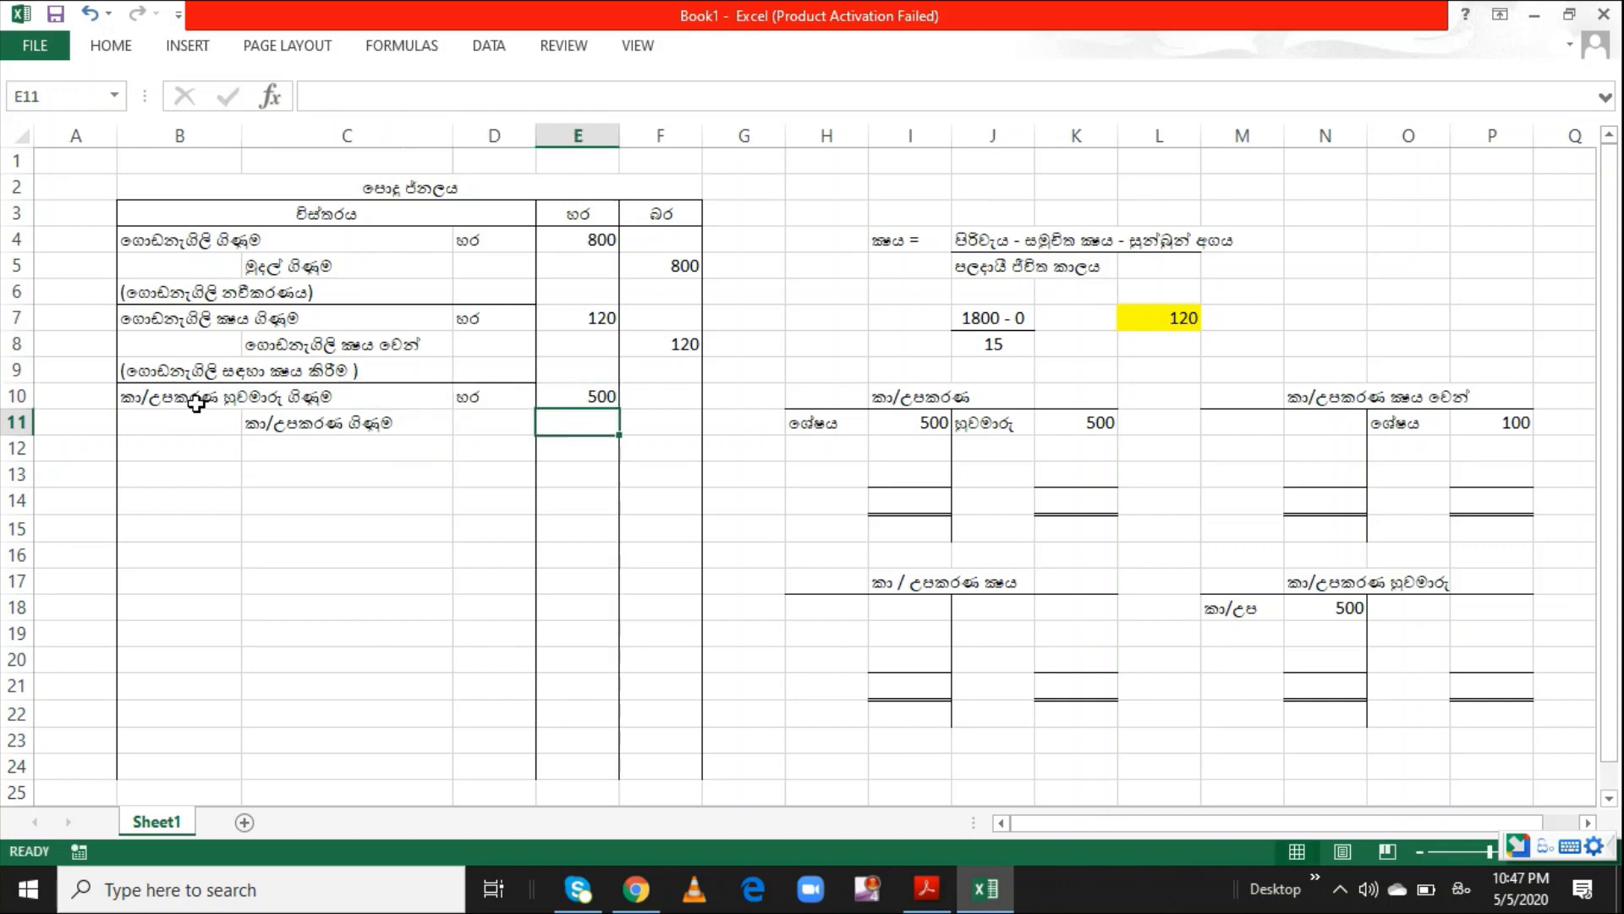
key(Right)
text(500)
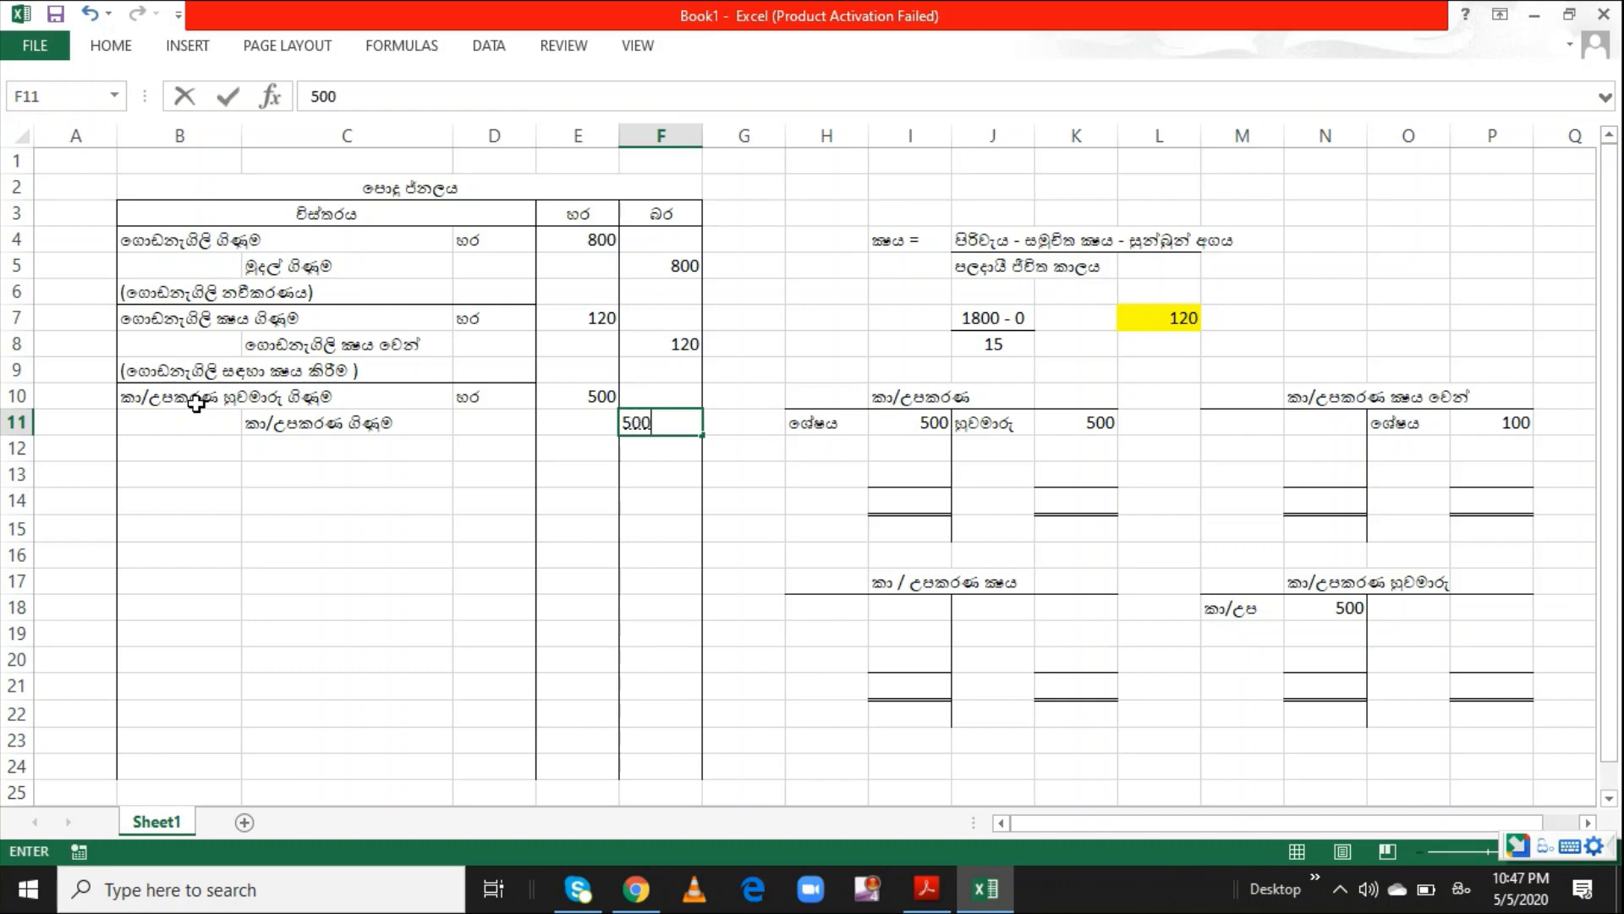
key(Return)
Enter the narration (හුවරු කරන කා/උපකාර වල පිරිවැය ඉවත් කිරීම ) in B12 under the equipment exchange entry
key(Left)
key(Left)
key(Left)
key(Left)
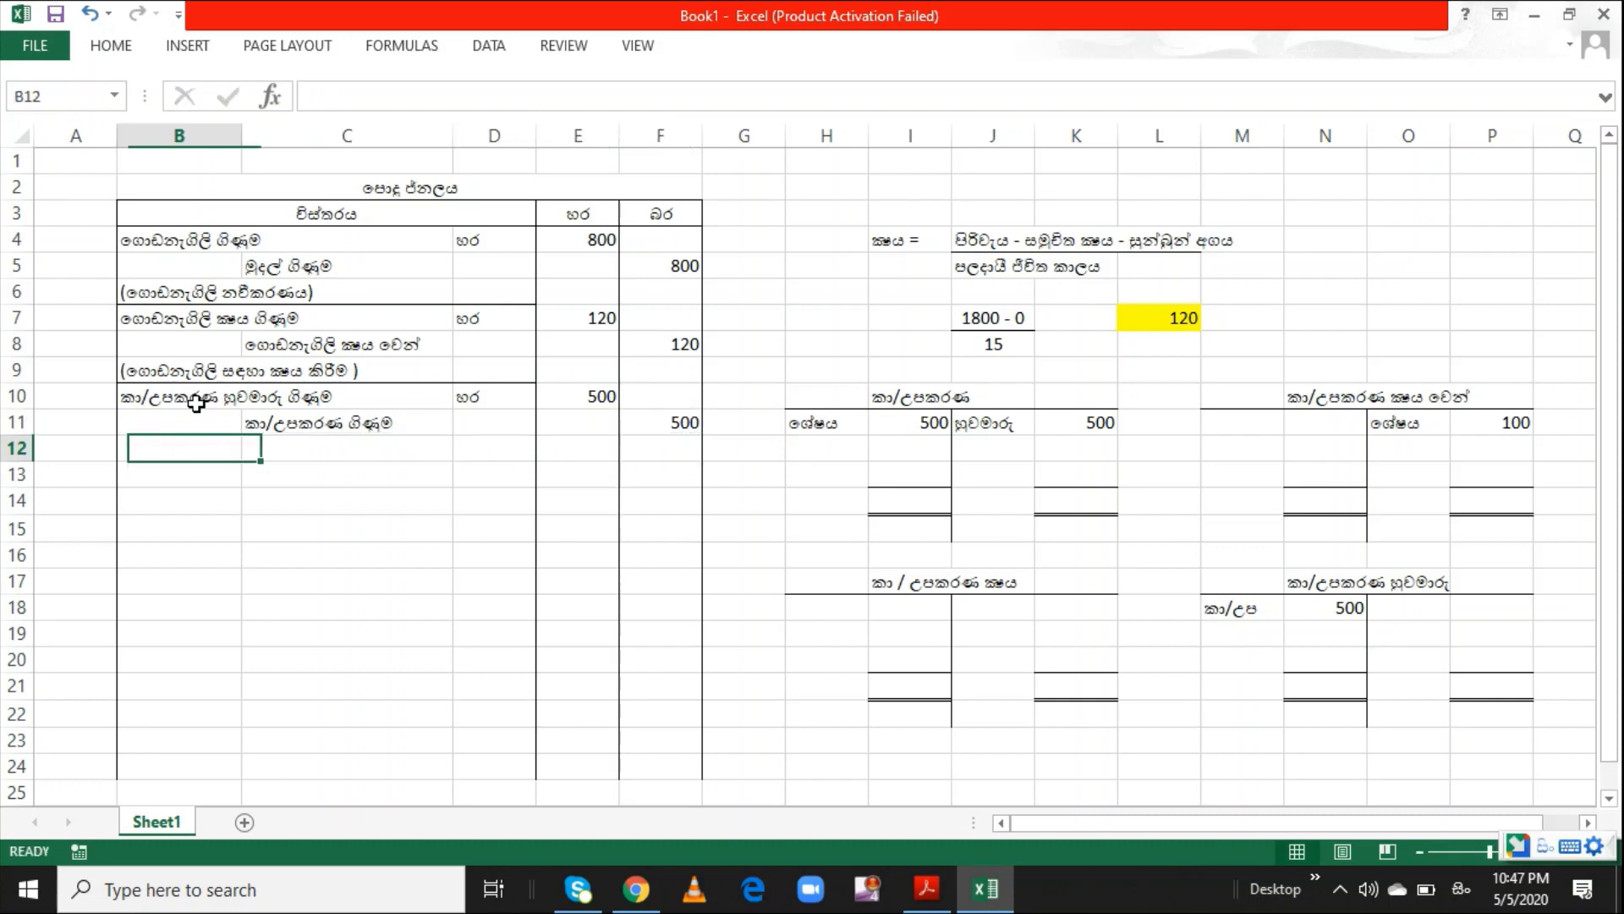
text(()
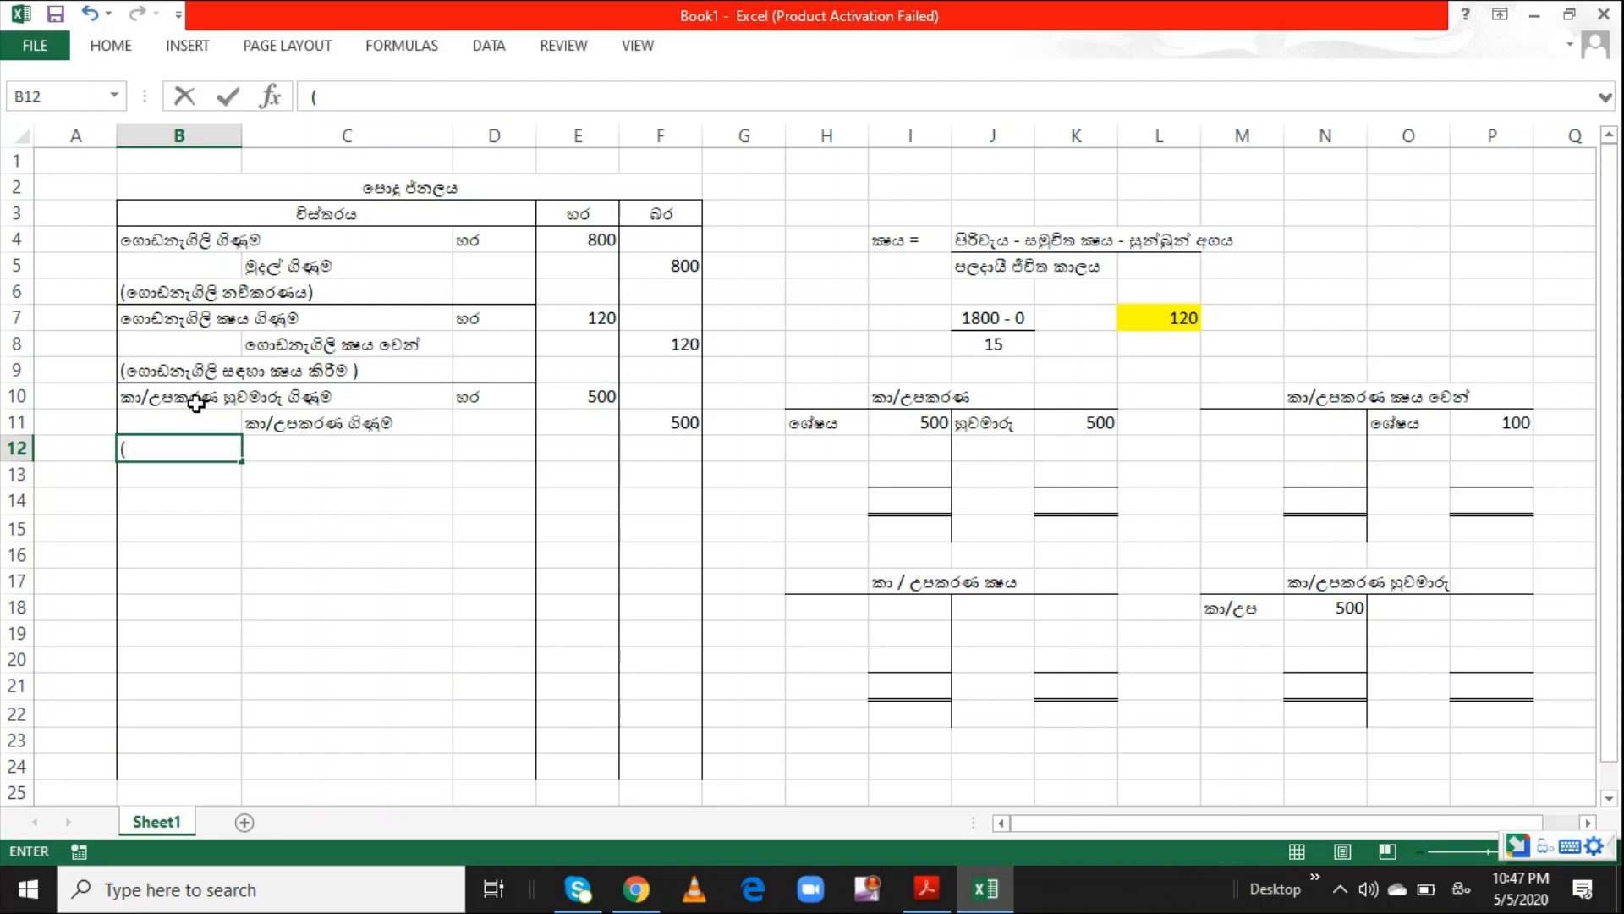
text(huwaru kara)
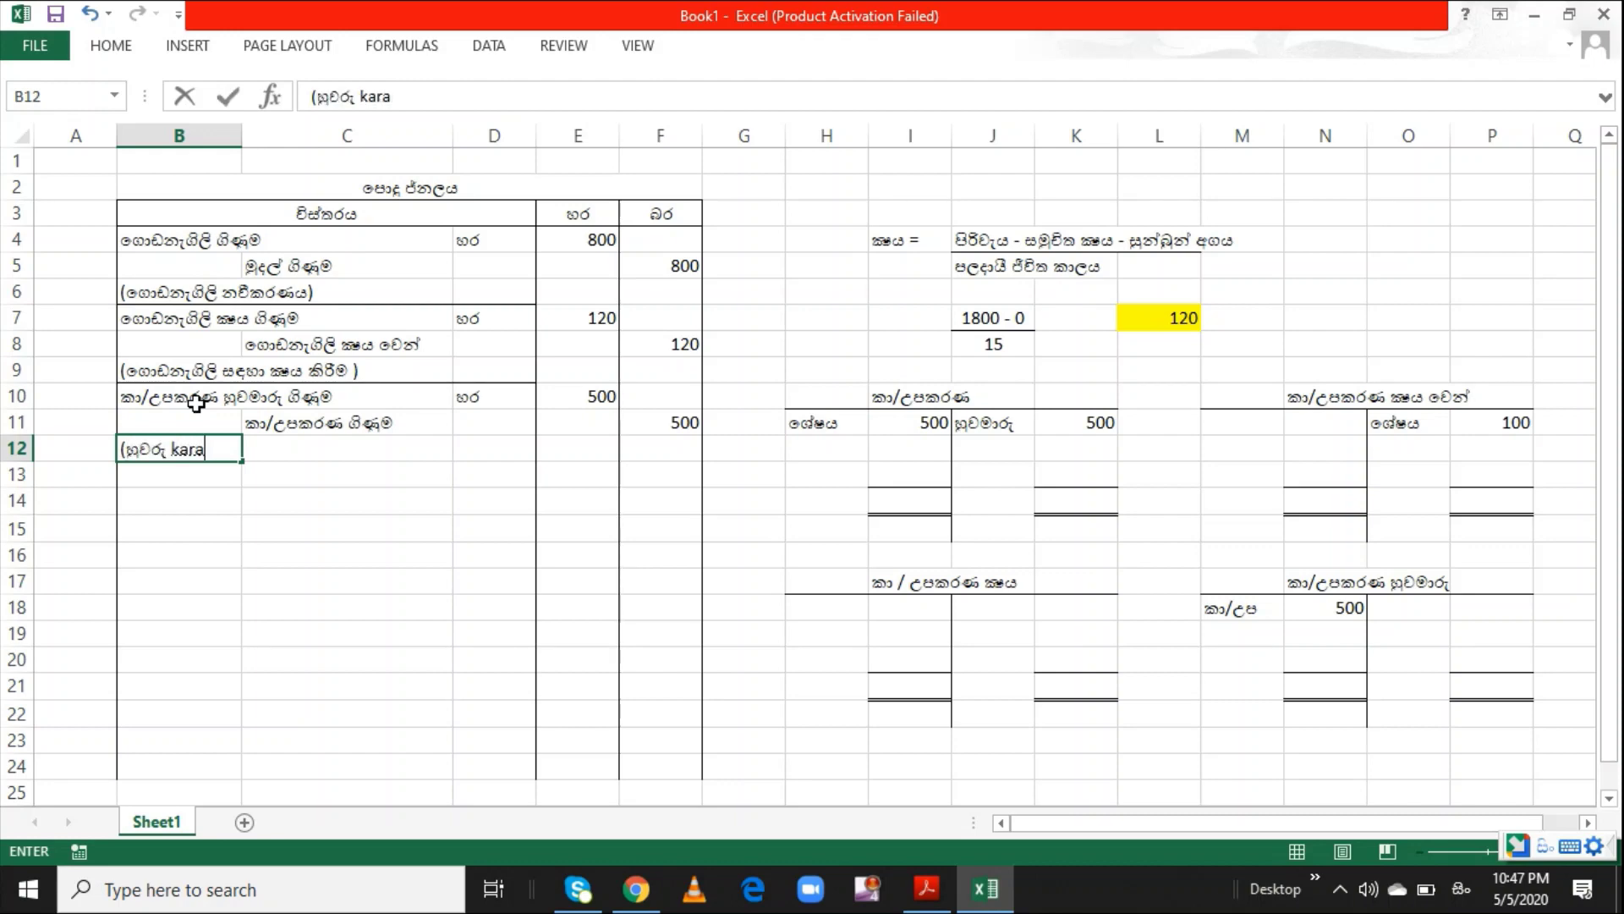
text(na kaa/)
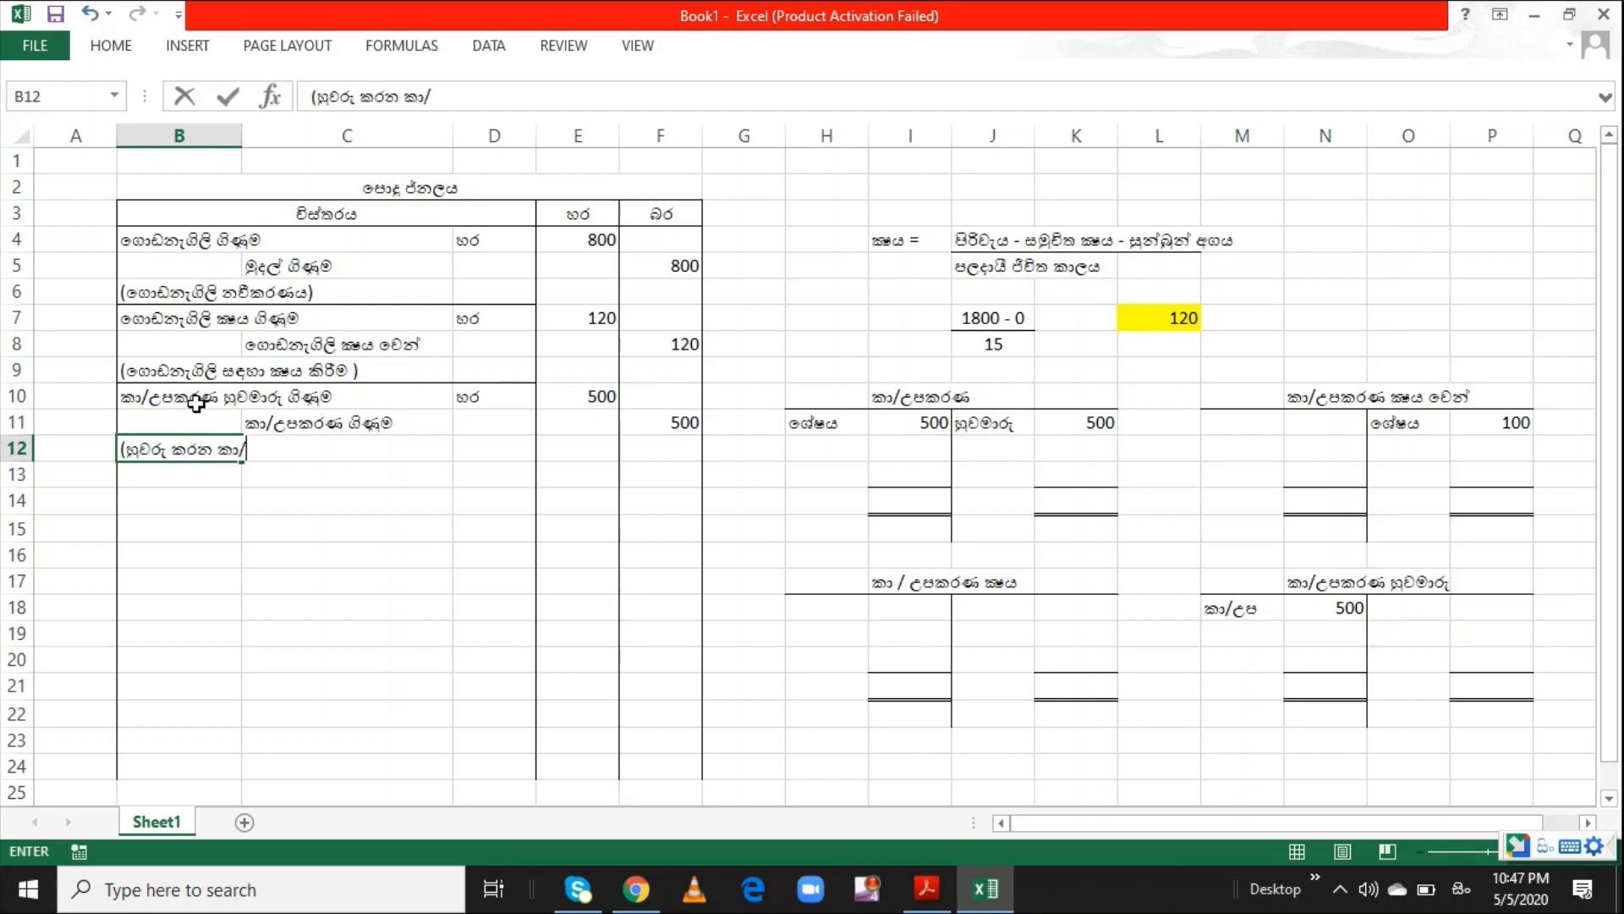
text(upakara)
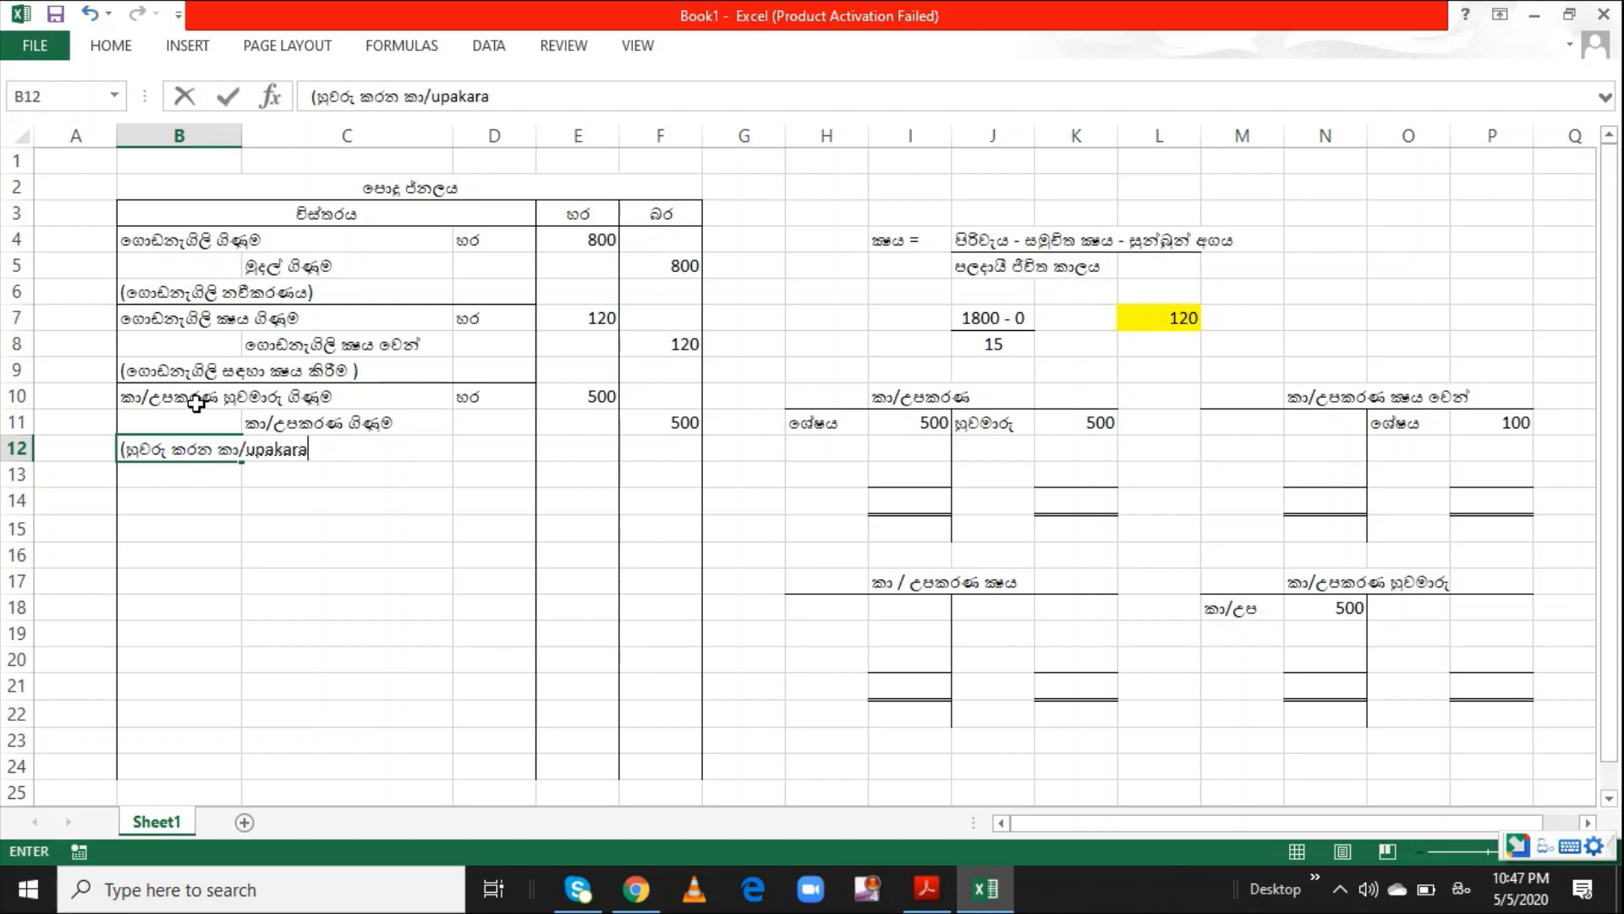
text( wala p)
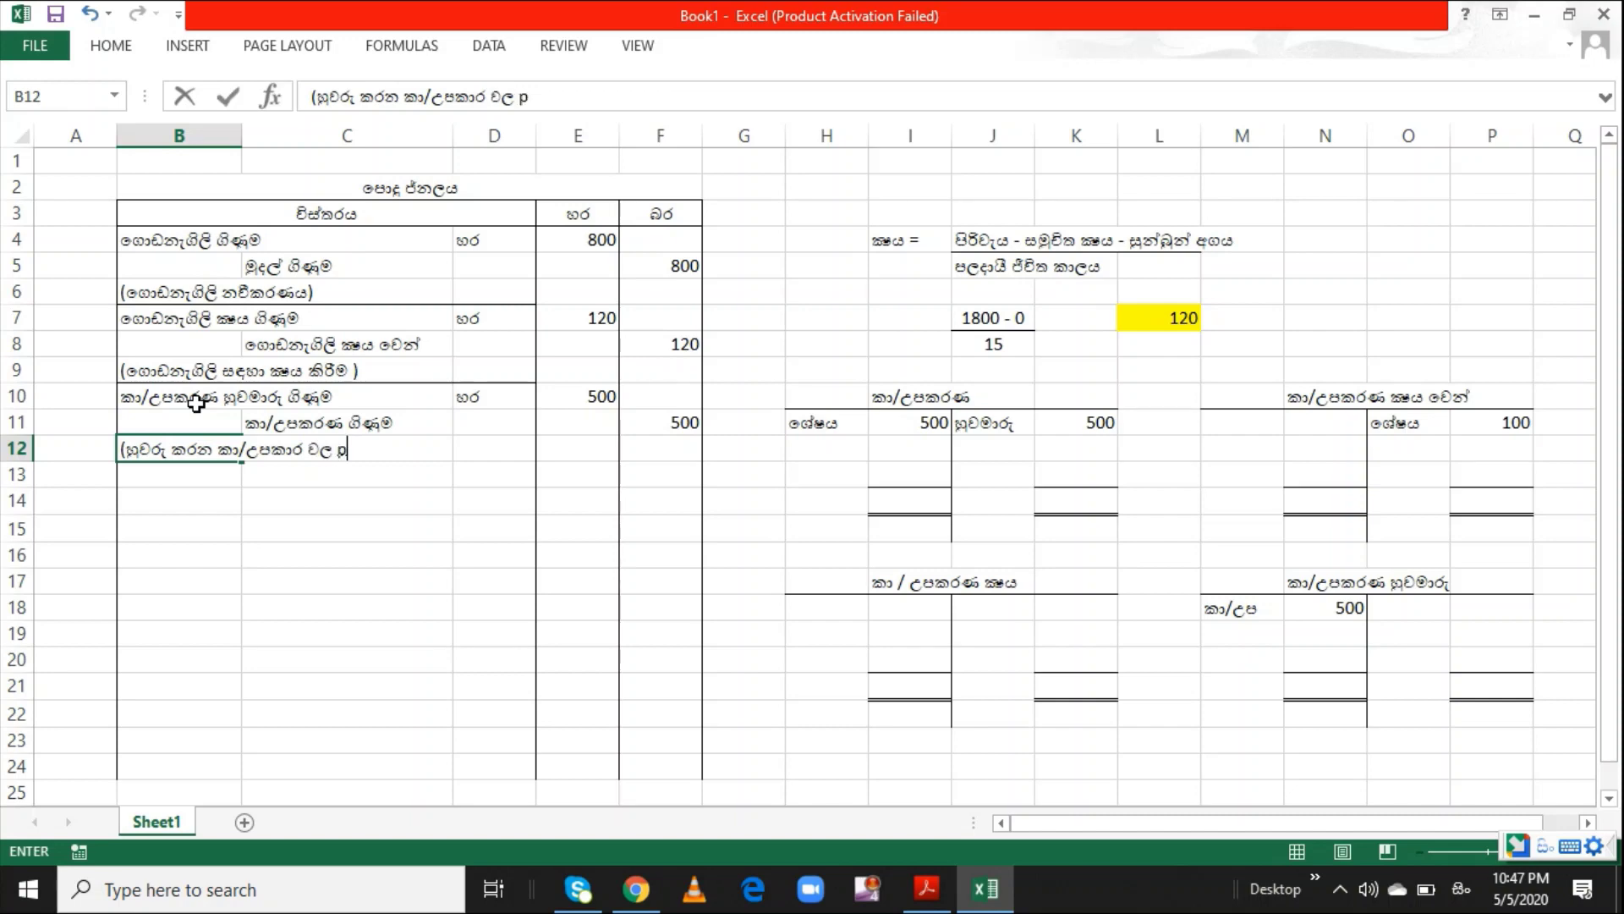
text(iriway)
text( iwath )
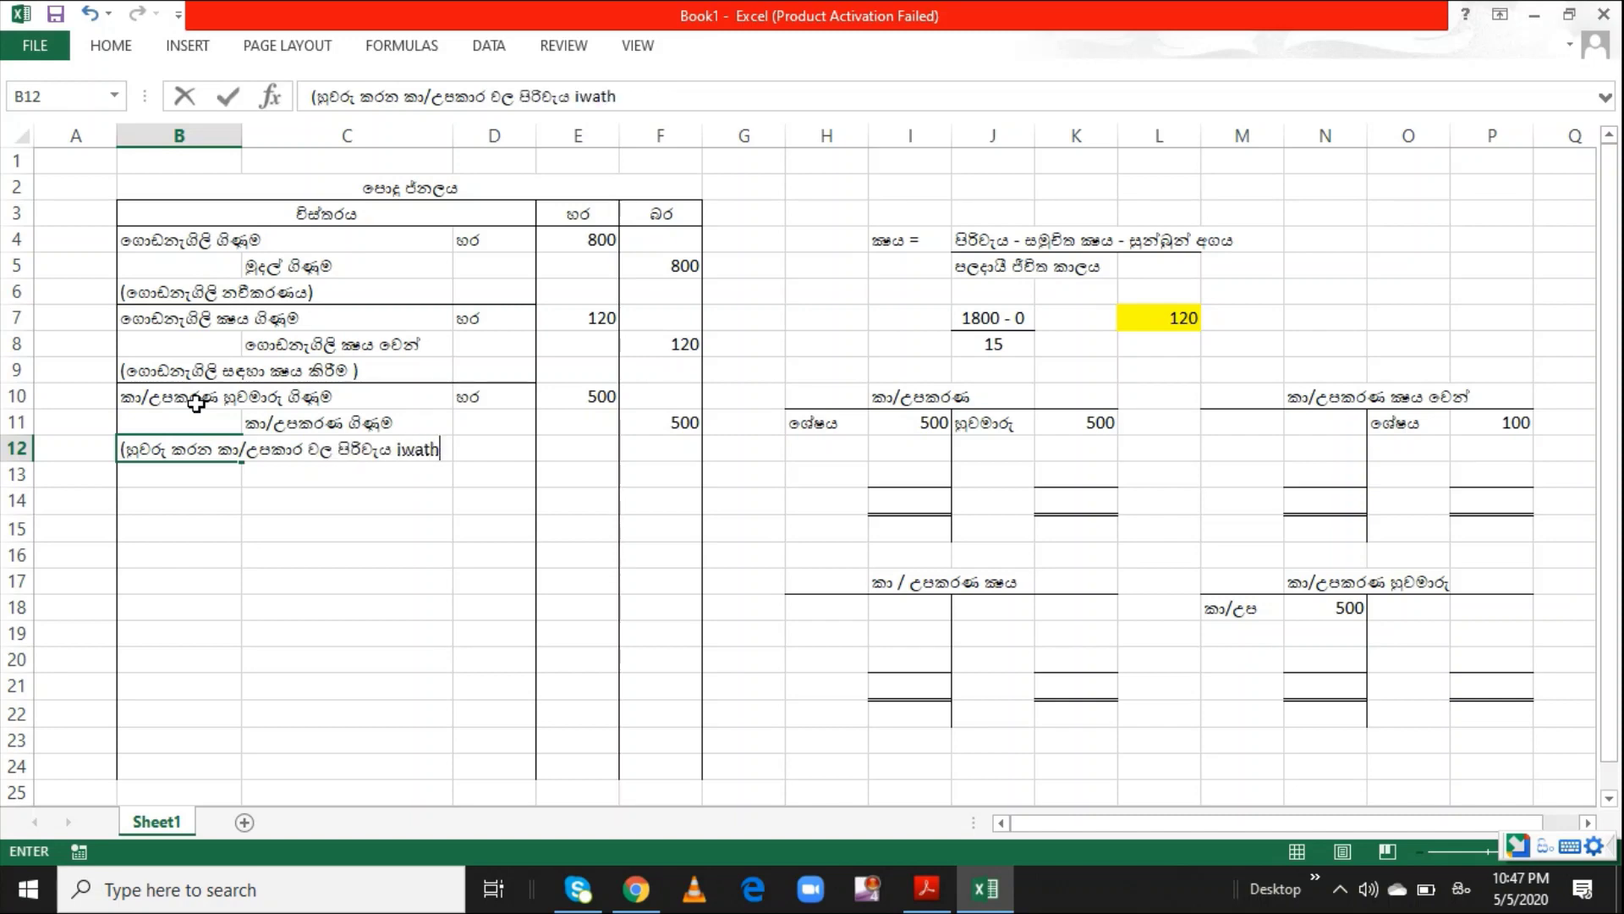
key(BackSpace)
key(BackSpace)
key(BackSpace)
key(BackSpace)
key(BackSpace)
key(BackSpace)
text(ඉවත් ki)
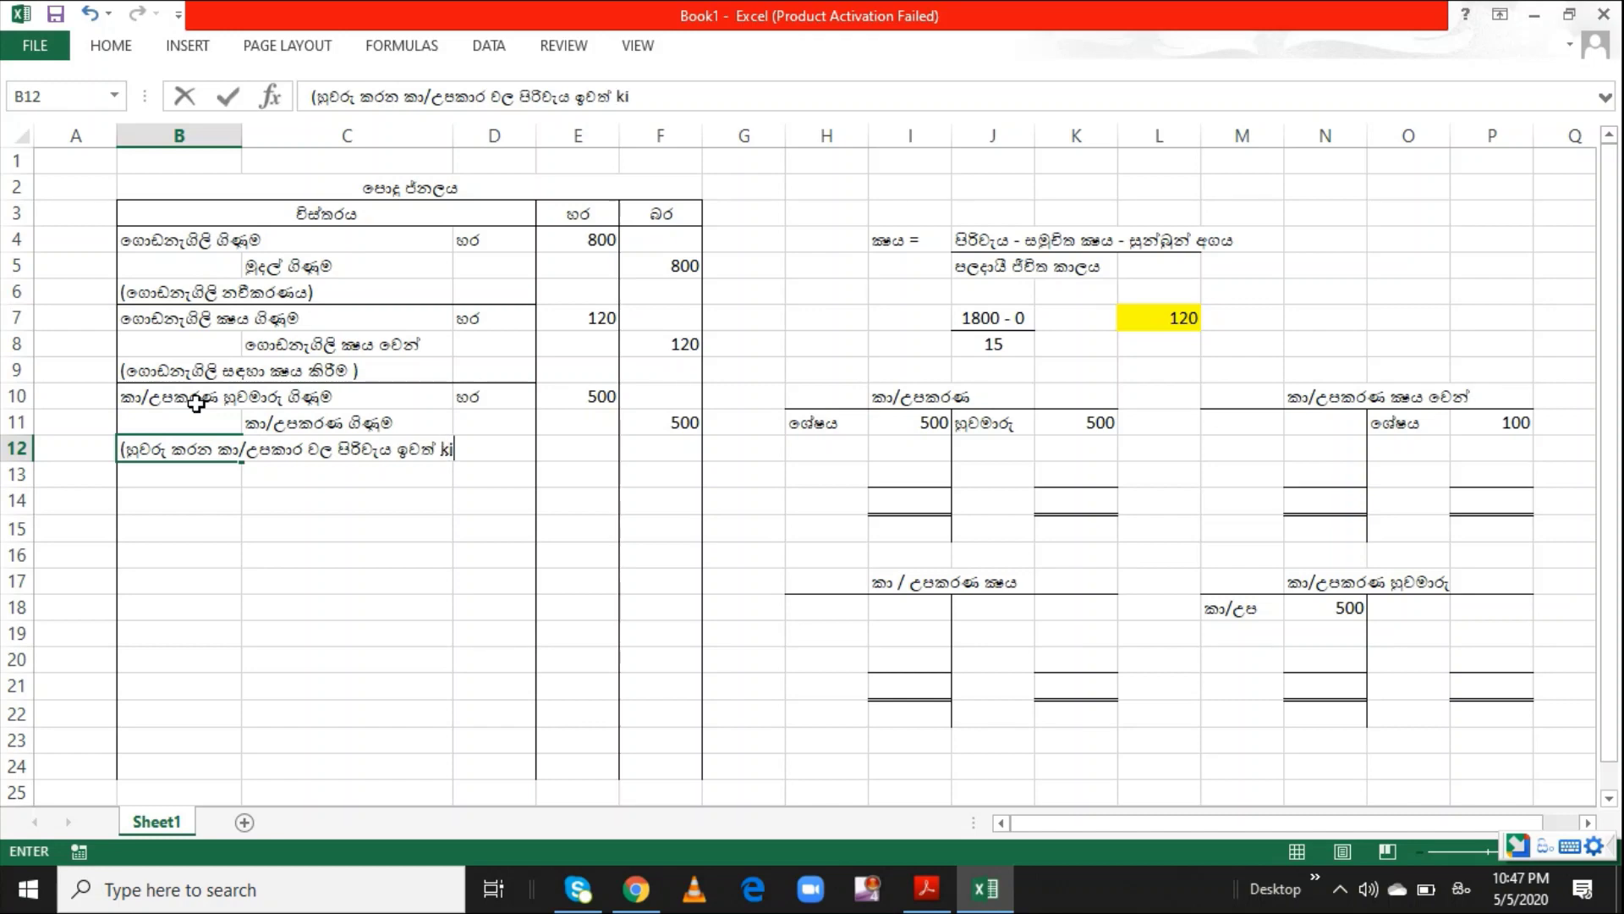
text(reema ))
key(Return)
key(Return)
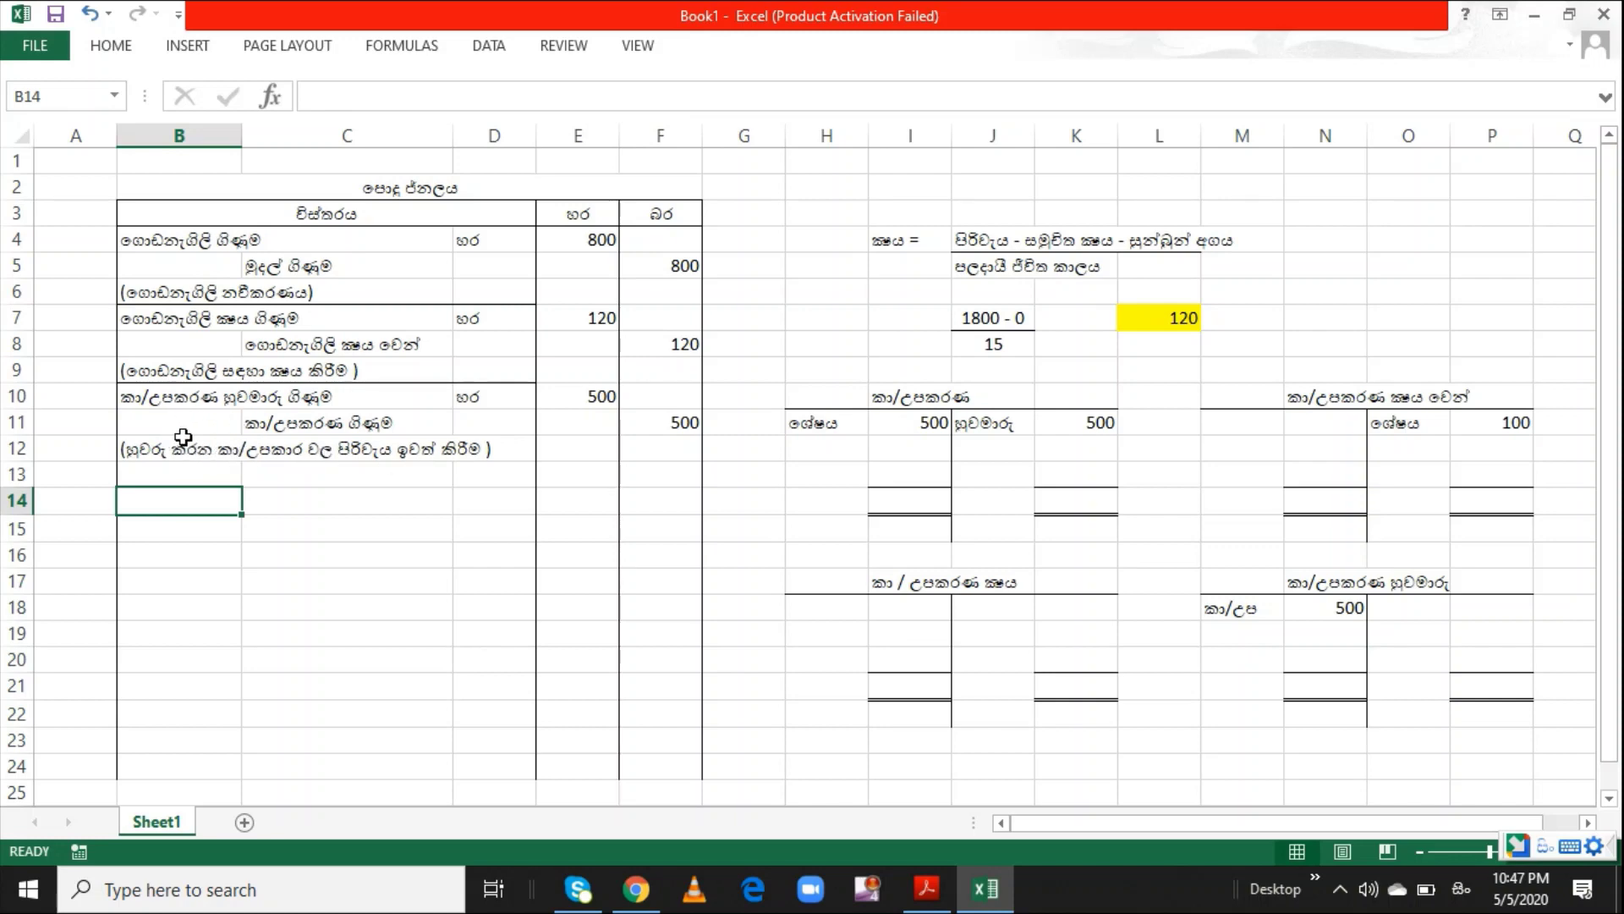
Check the office equipment's cost and useful life in the PDF, and enter 100 as a debit in I18 of the කා / උපකරණ ක්ෂය account
click(959, 392)
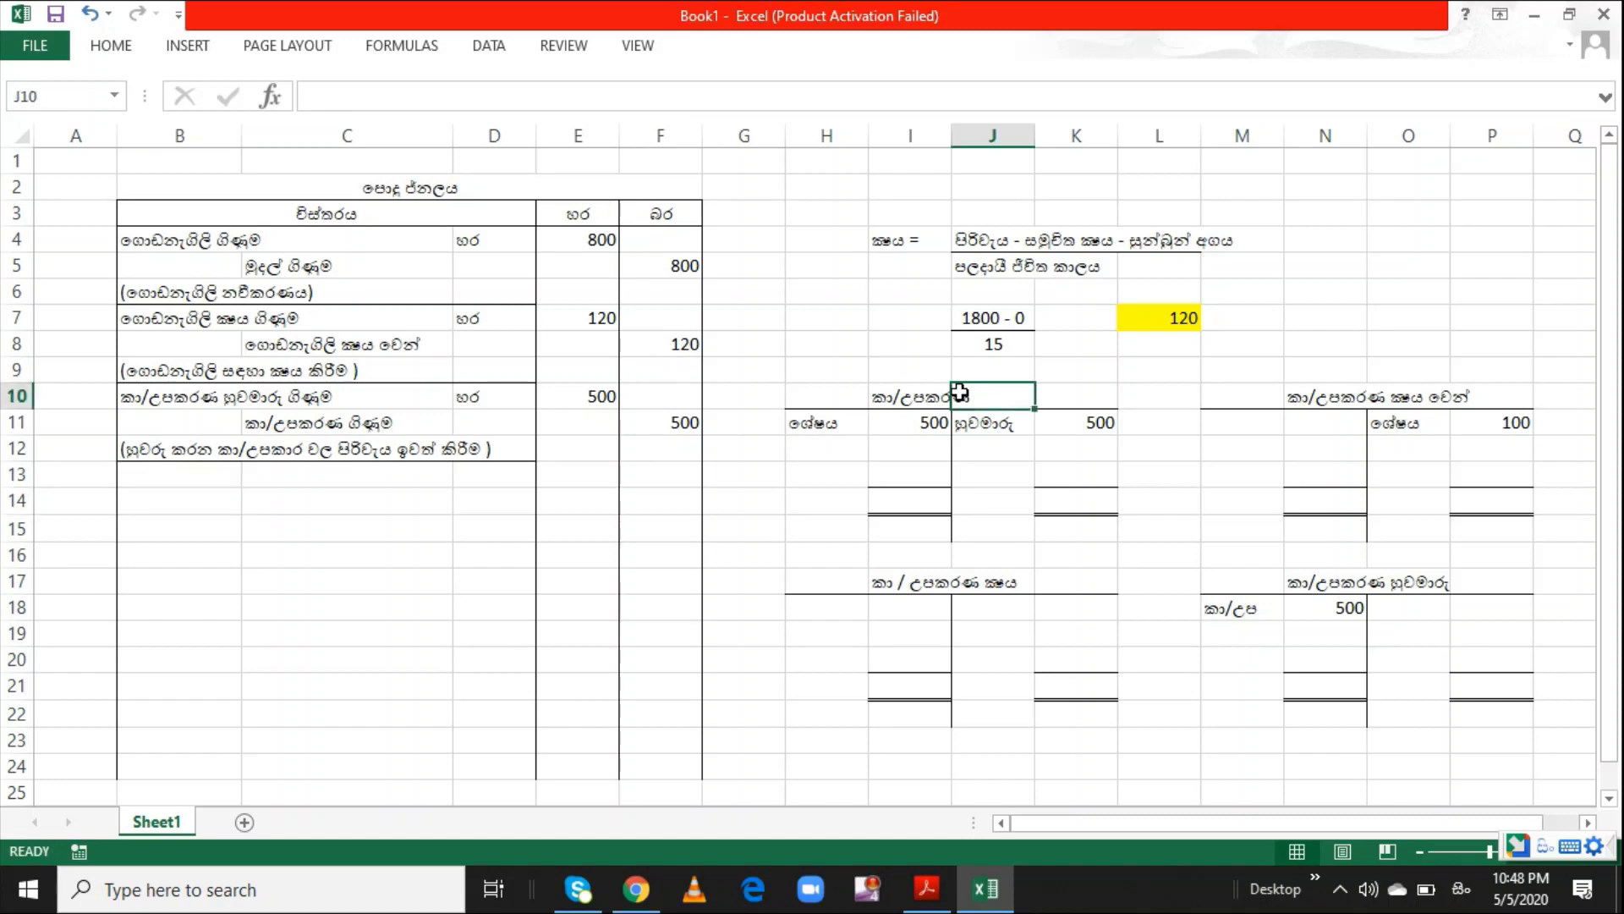
key(alt+Tab)
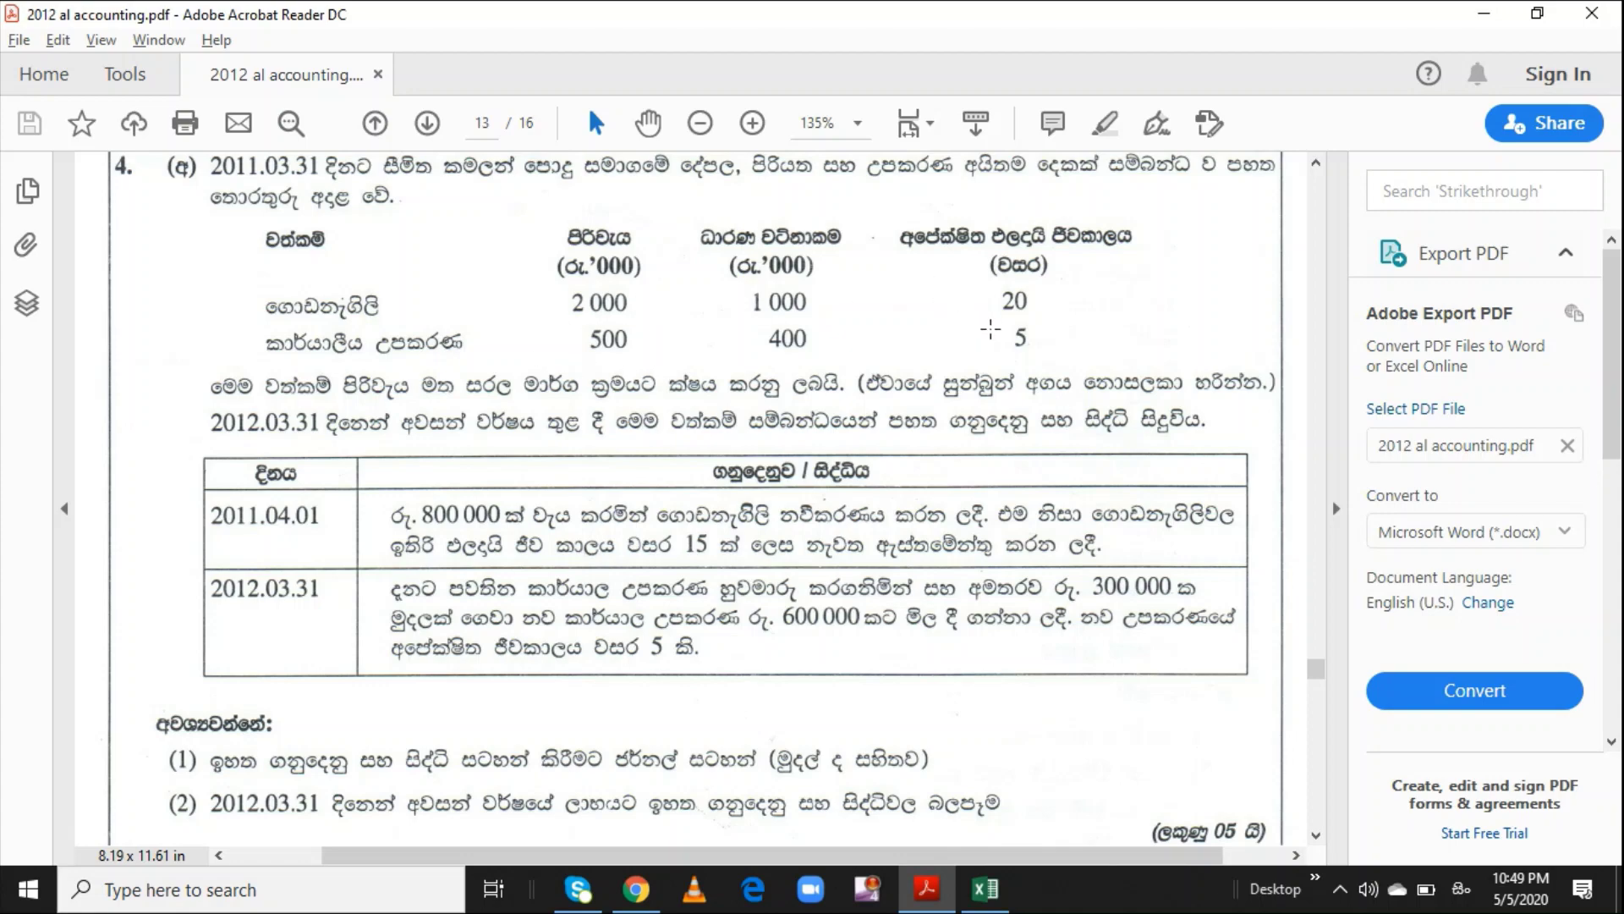
key(alt+Tab)
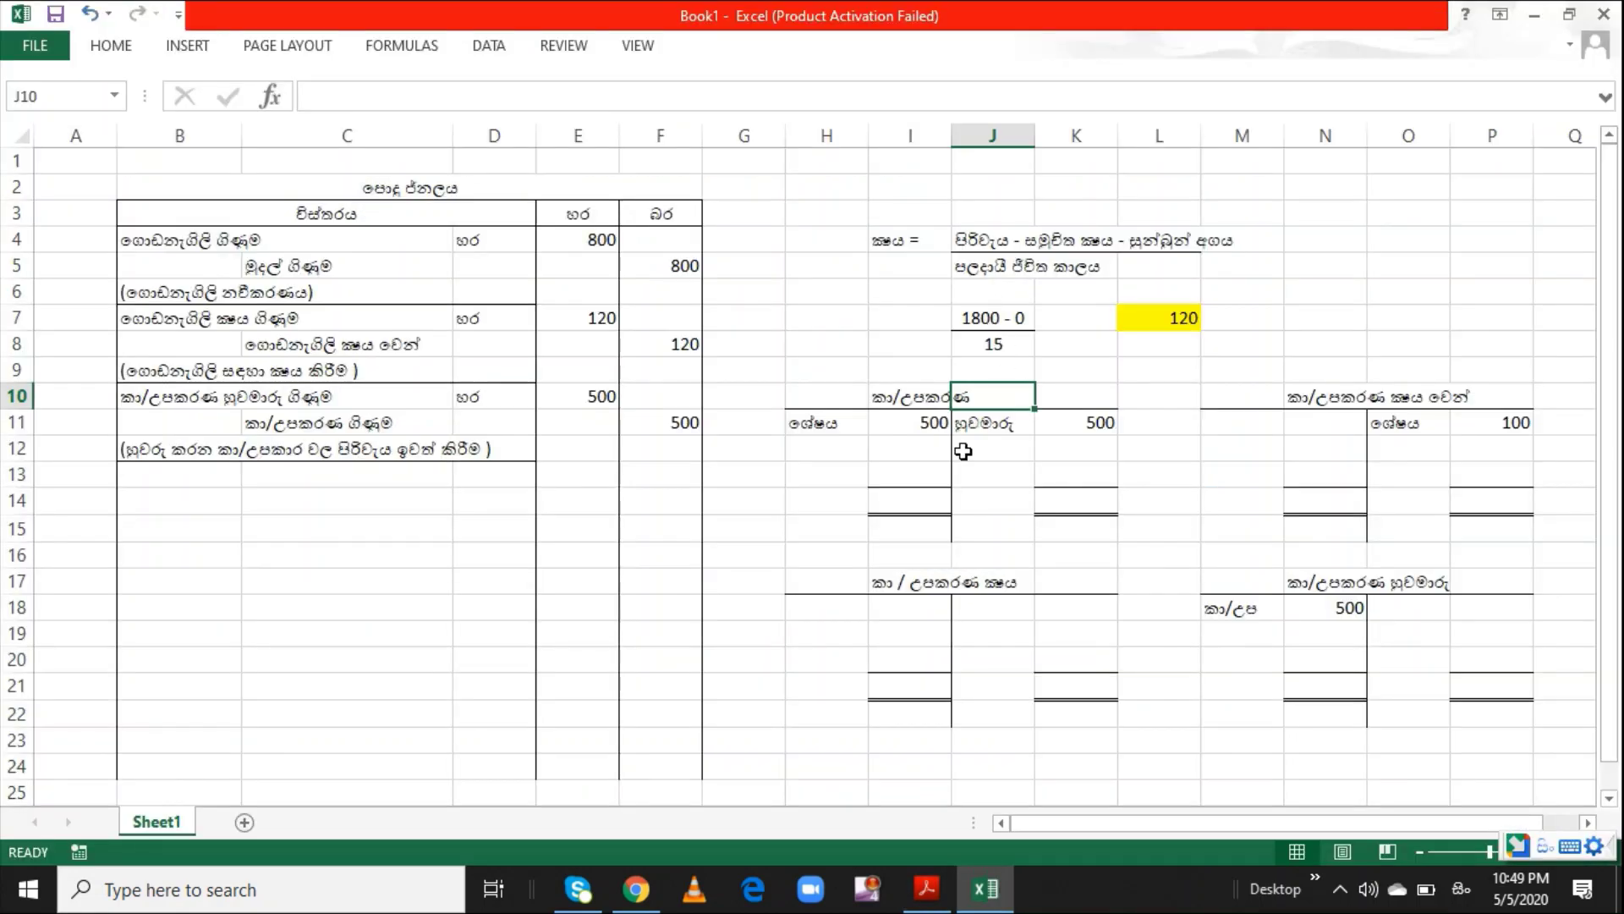
click(922, 604)
text(100)
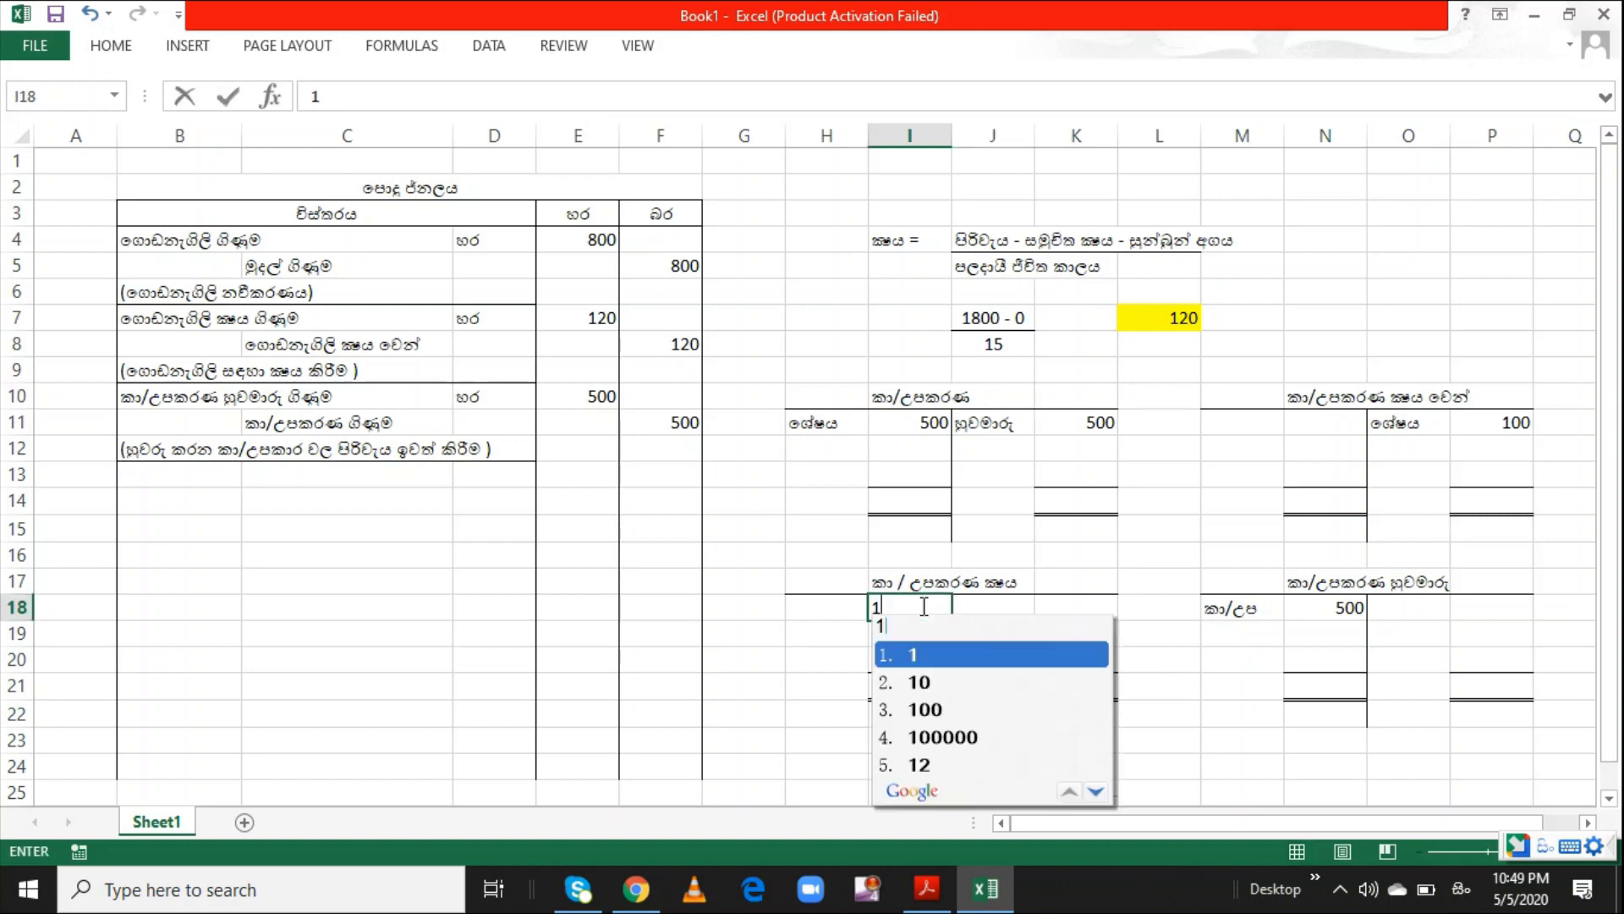
key(Return)
key(Return)
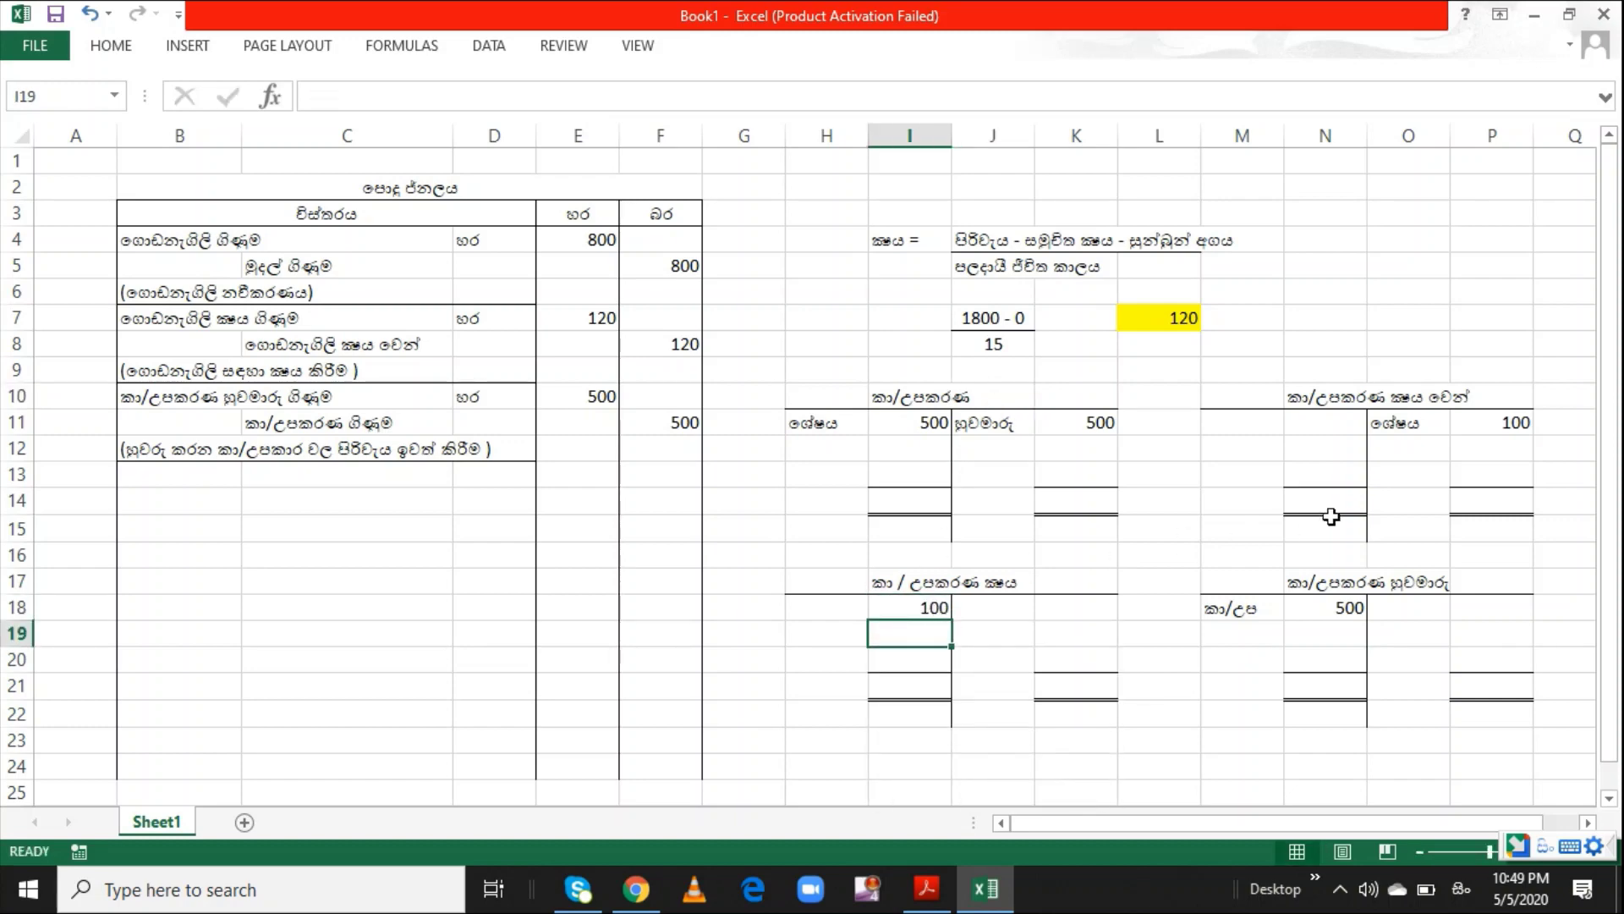
Enter 100 as a credit in P12 of the කා/උපකරණ ක්ෂය වෙන් account and label it ක්ෂය in O12
click(1522, 447)
text(100)
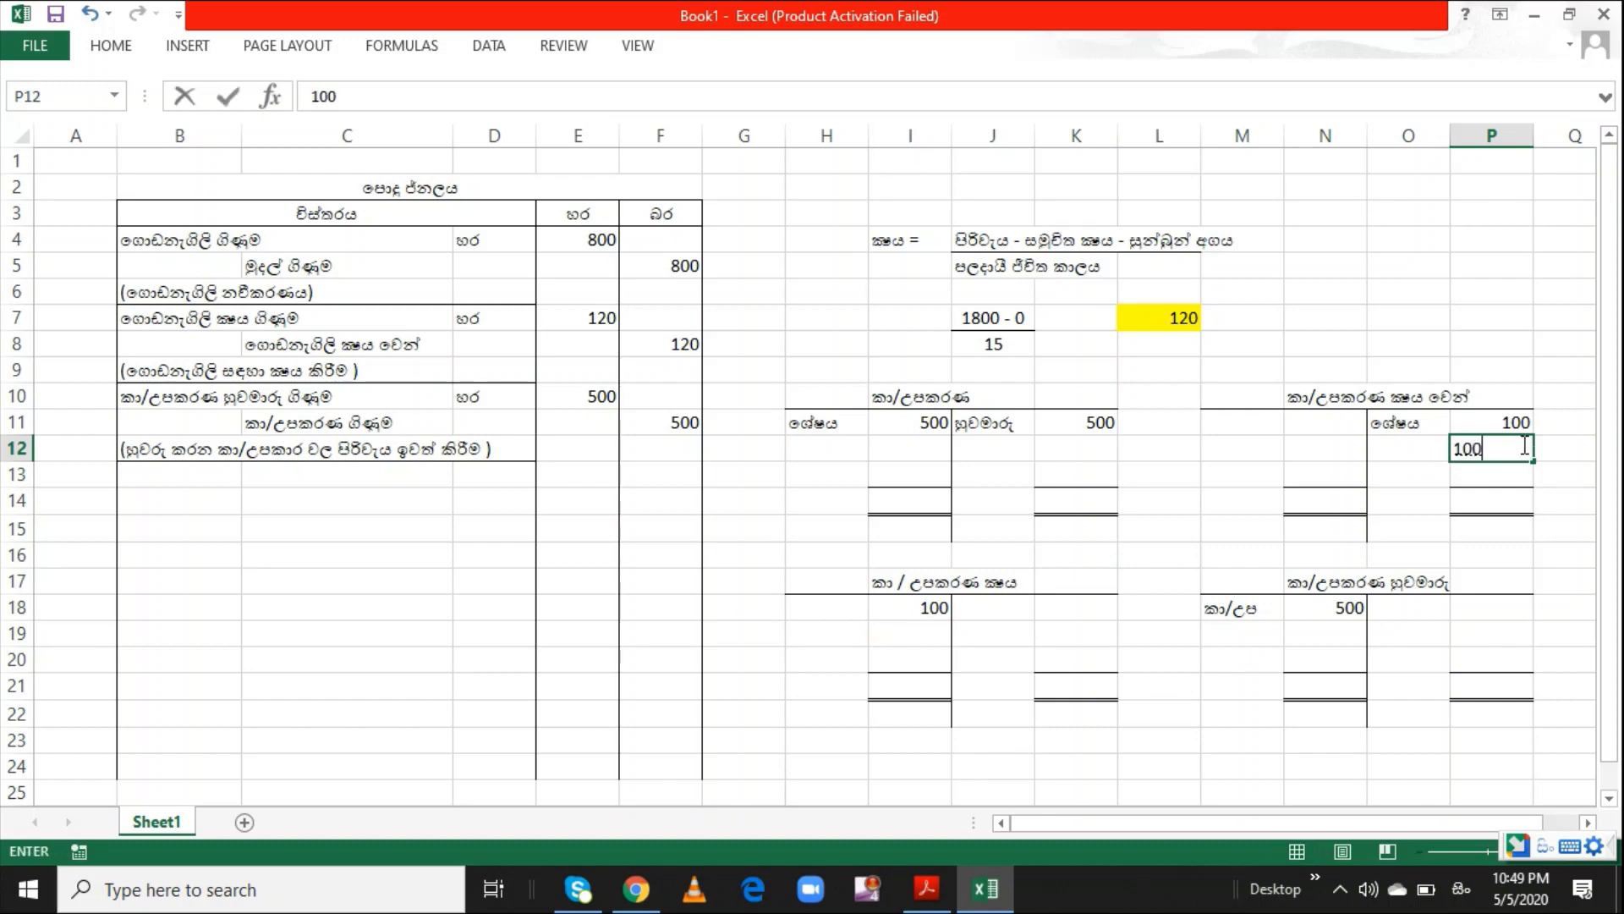
key(Return)
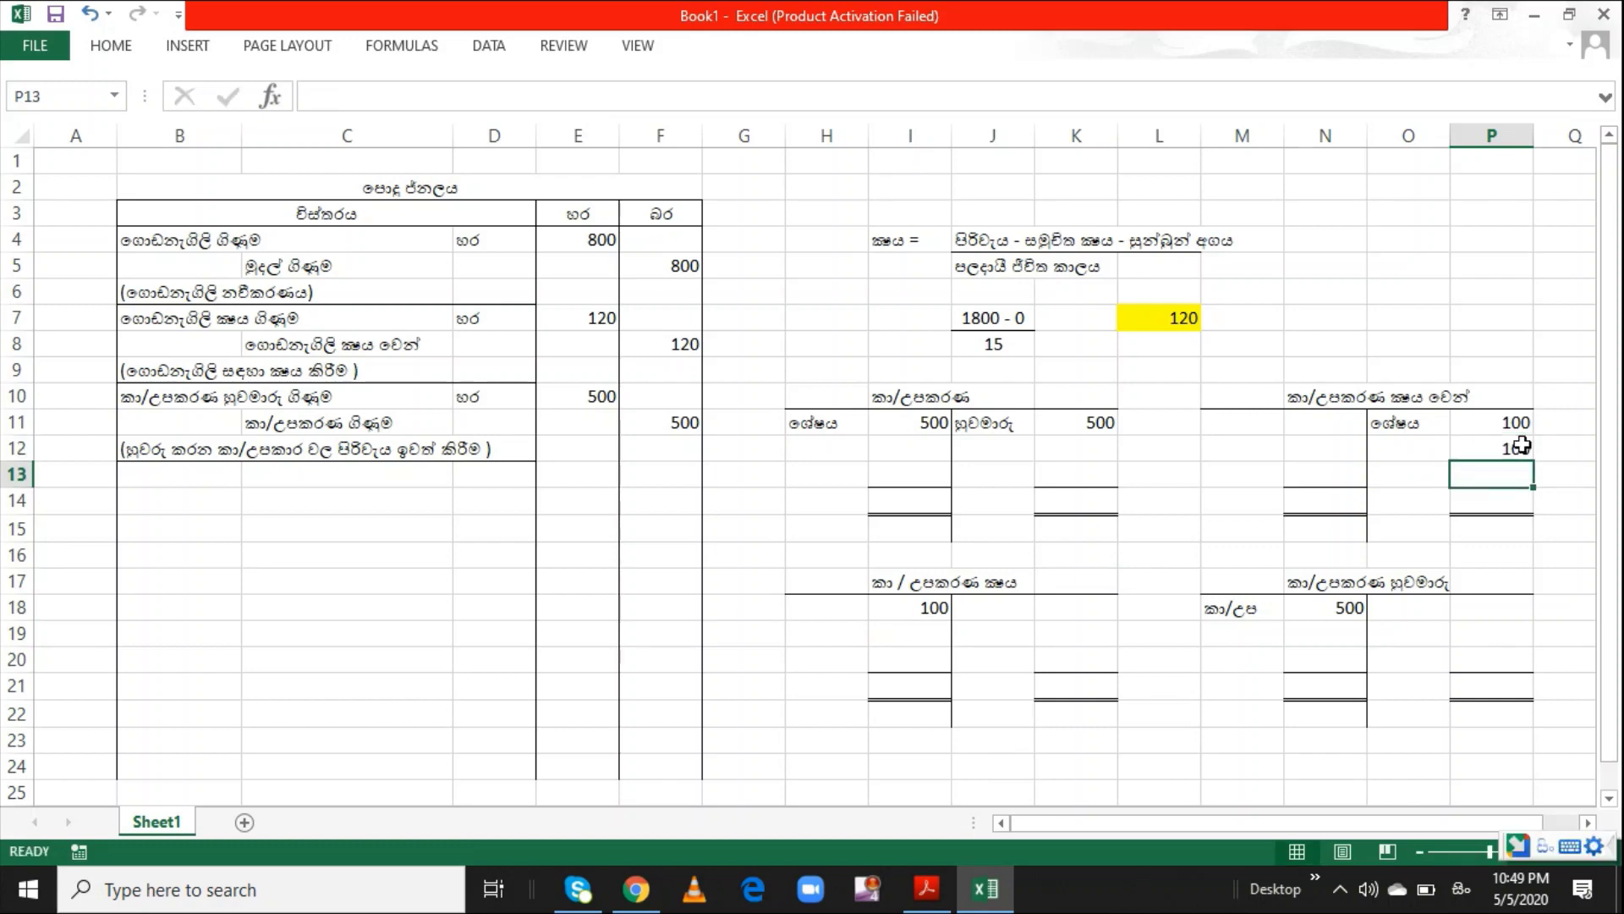
key(Up)
key(Left)
text(ks)
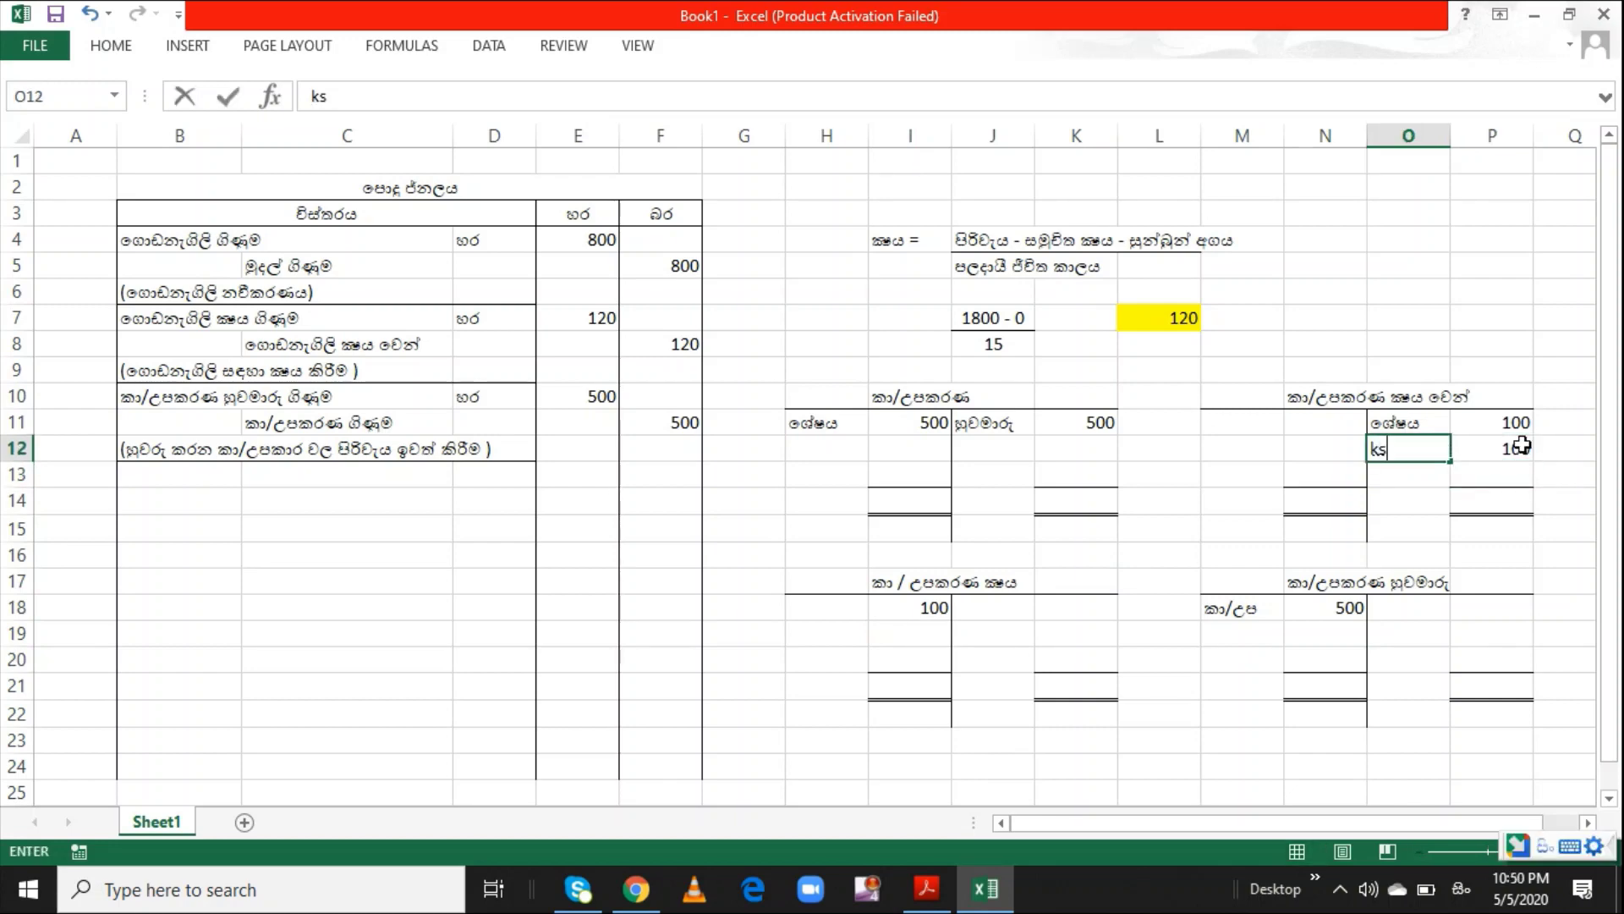
text(haya)
key(space)
key(Return)
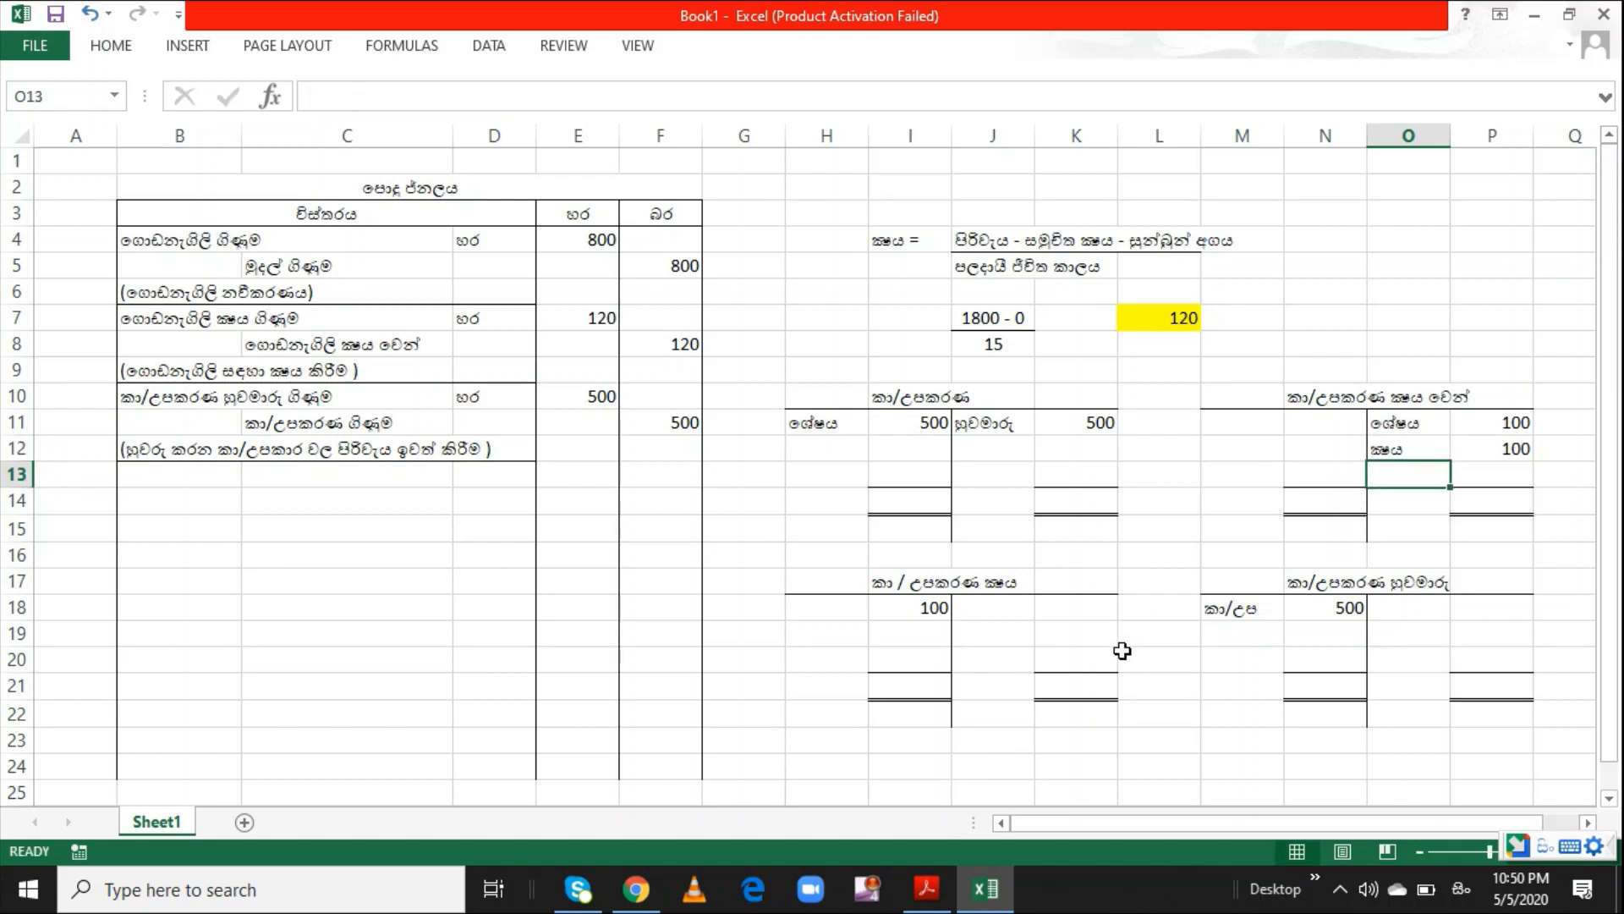
Label the 100 debit in the කා / උපකරණ ක්ෂය account as ක්ෂය වෙන් in cell H18
click(826, 607)
text(ks)
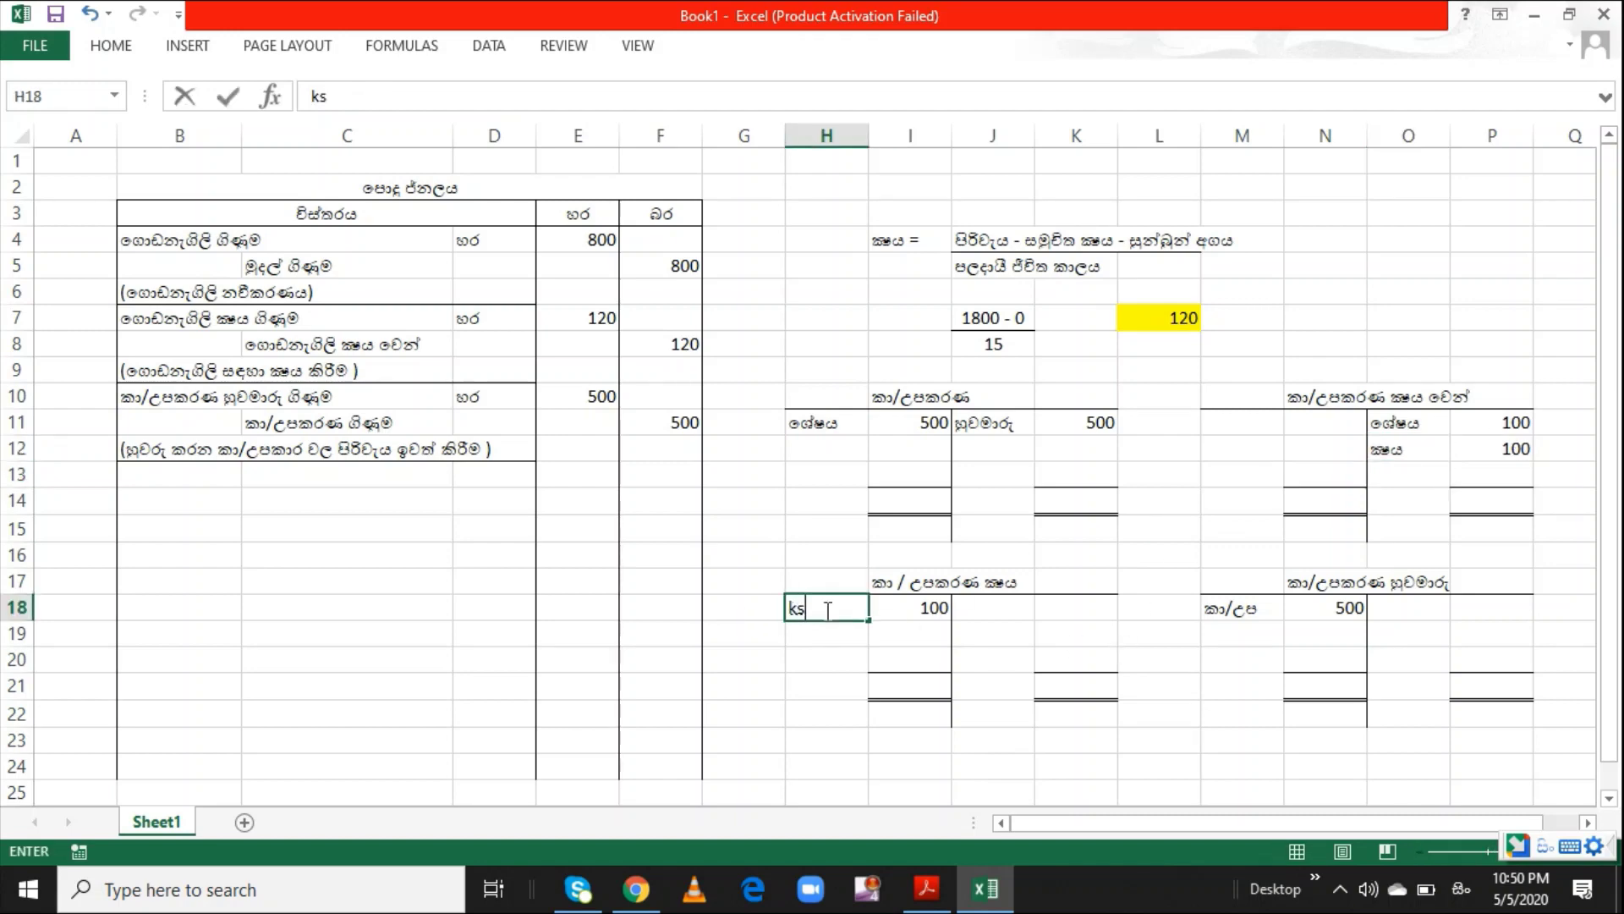
text(haya wen)
key(Return)
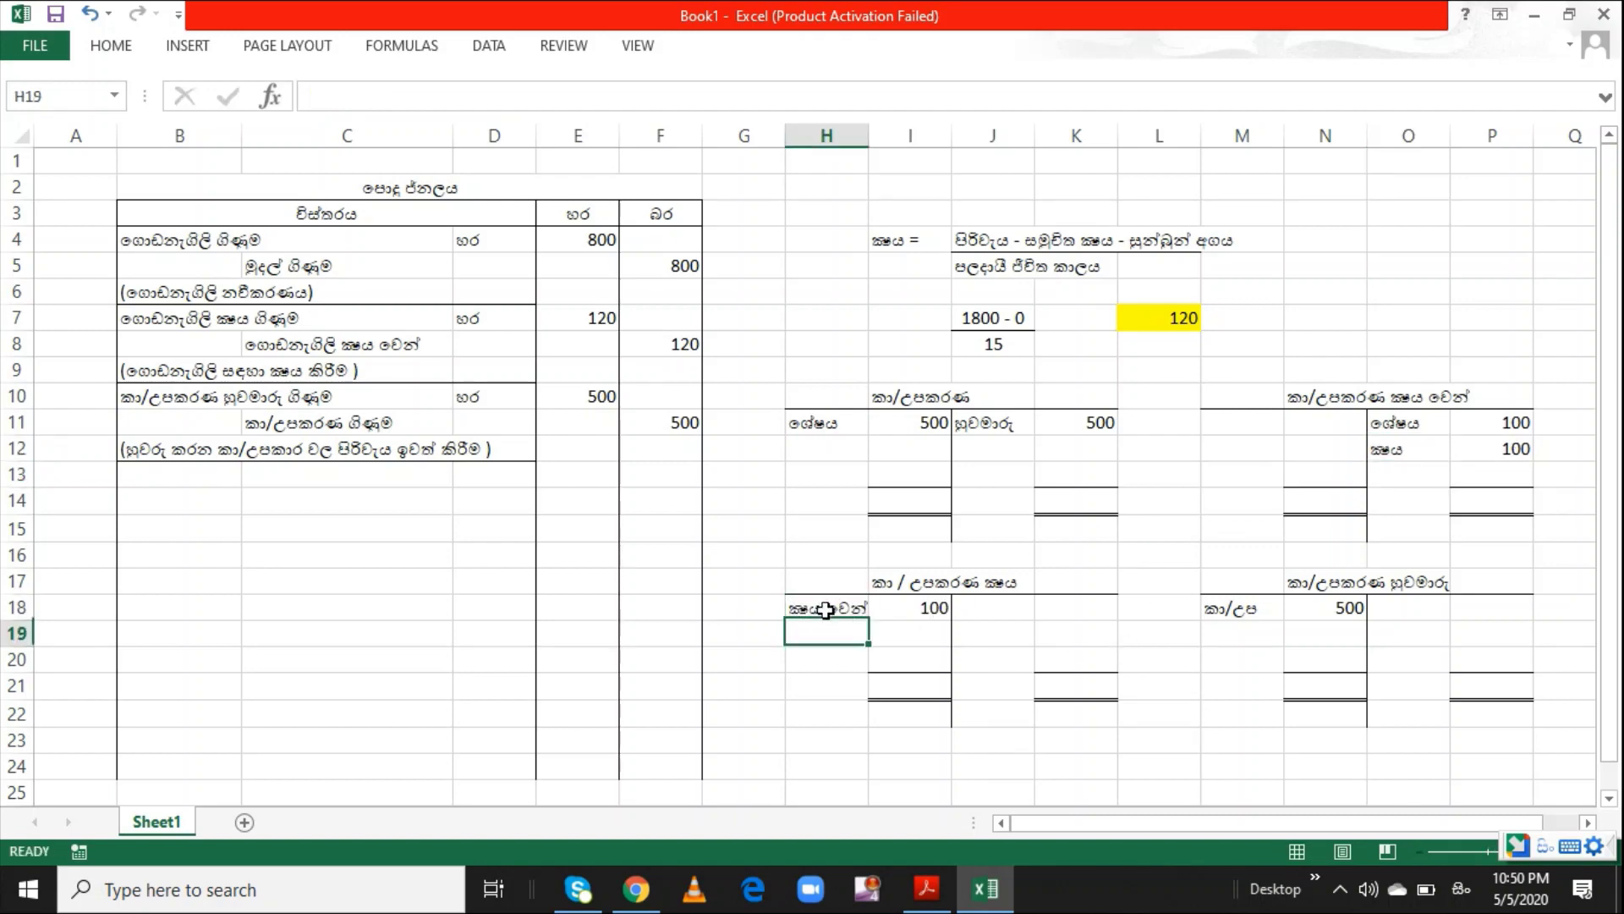
Enter කා/උ[අකරක ක්ෂය ගිණුම in B13 as the debited account of a new journal entry and mark it හර in D13
click(156, 472)
text(kaa)
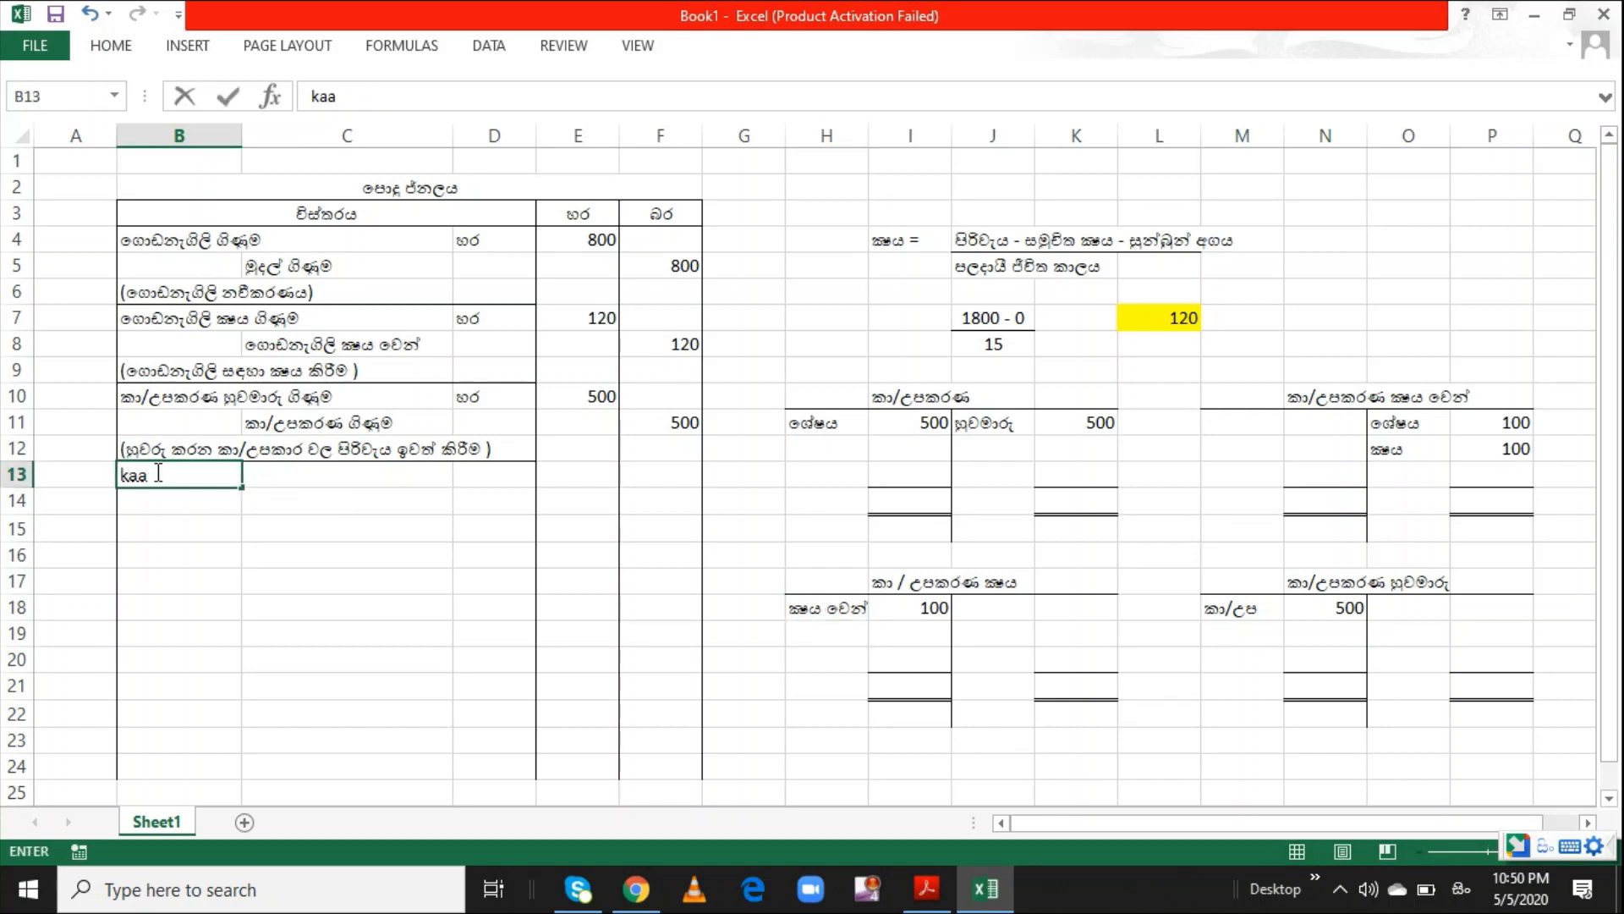
text(/u[a)
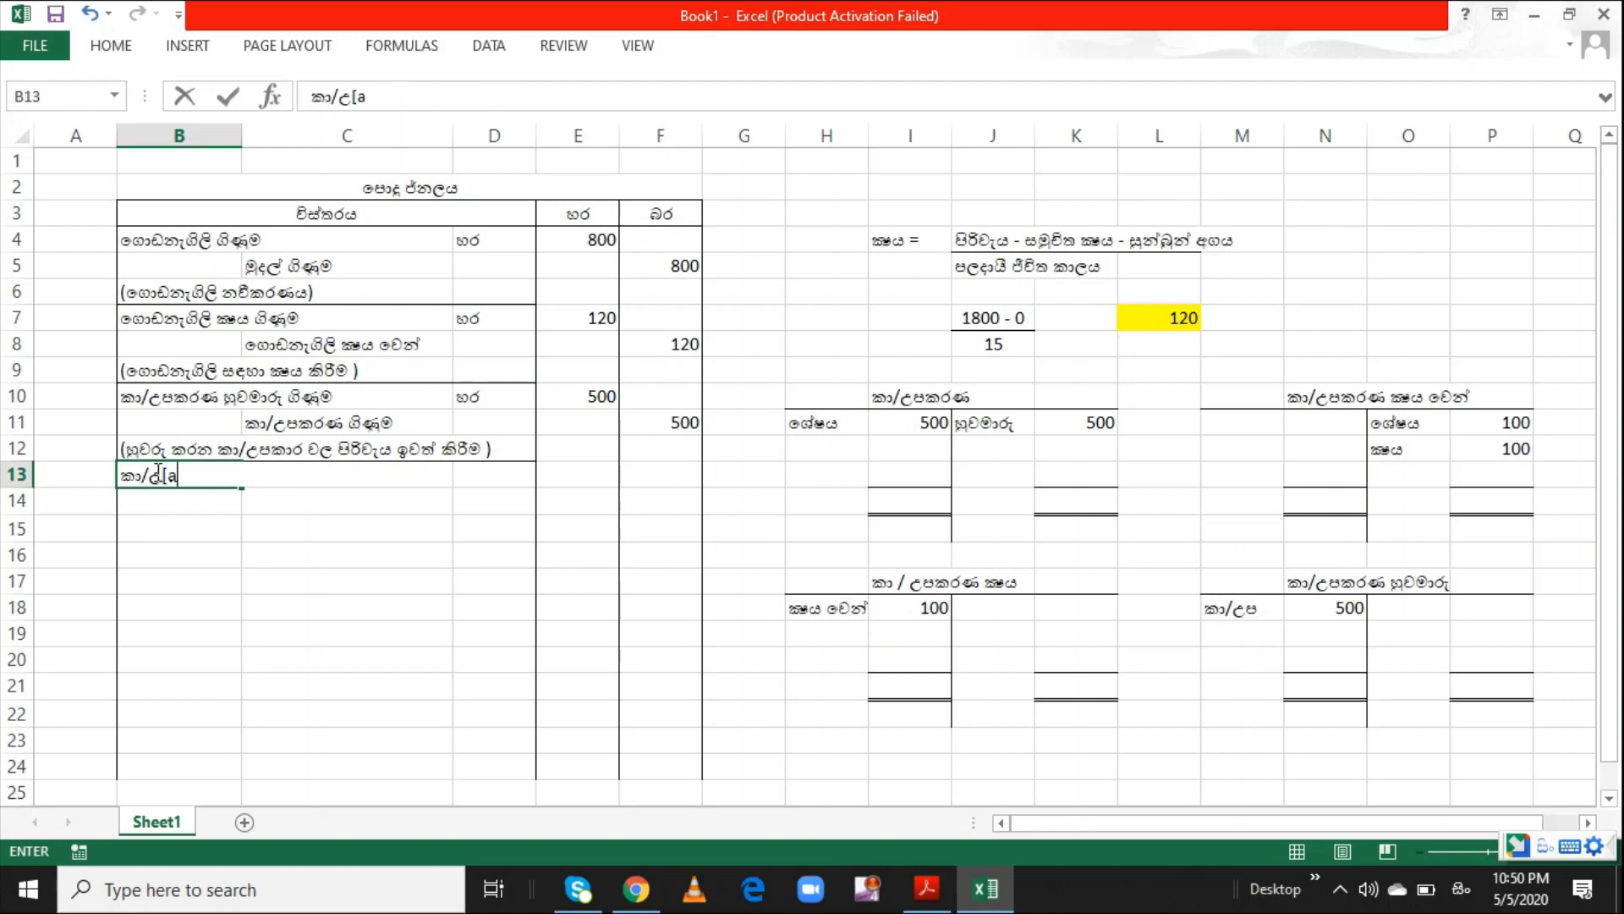
text(karaka kshaya gi)
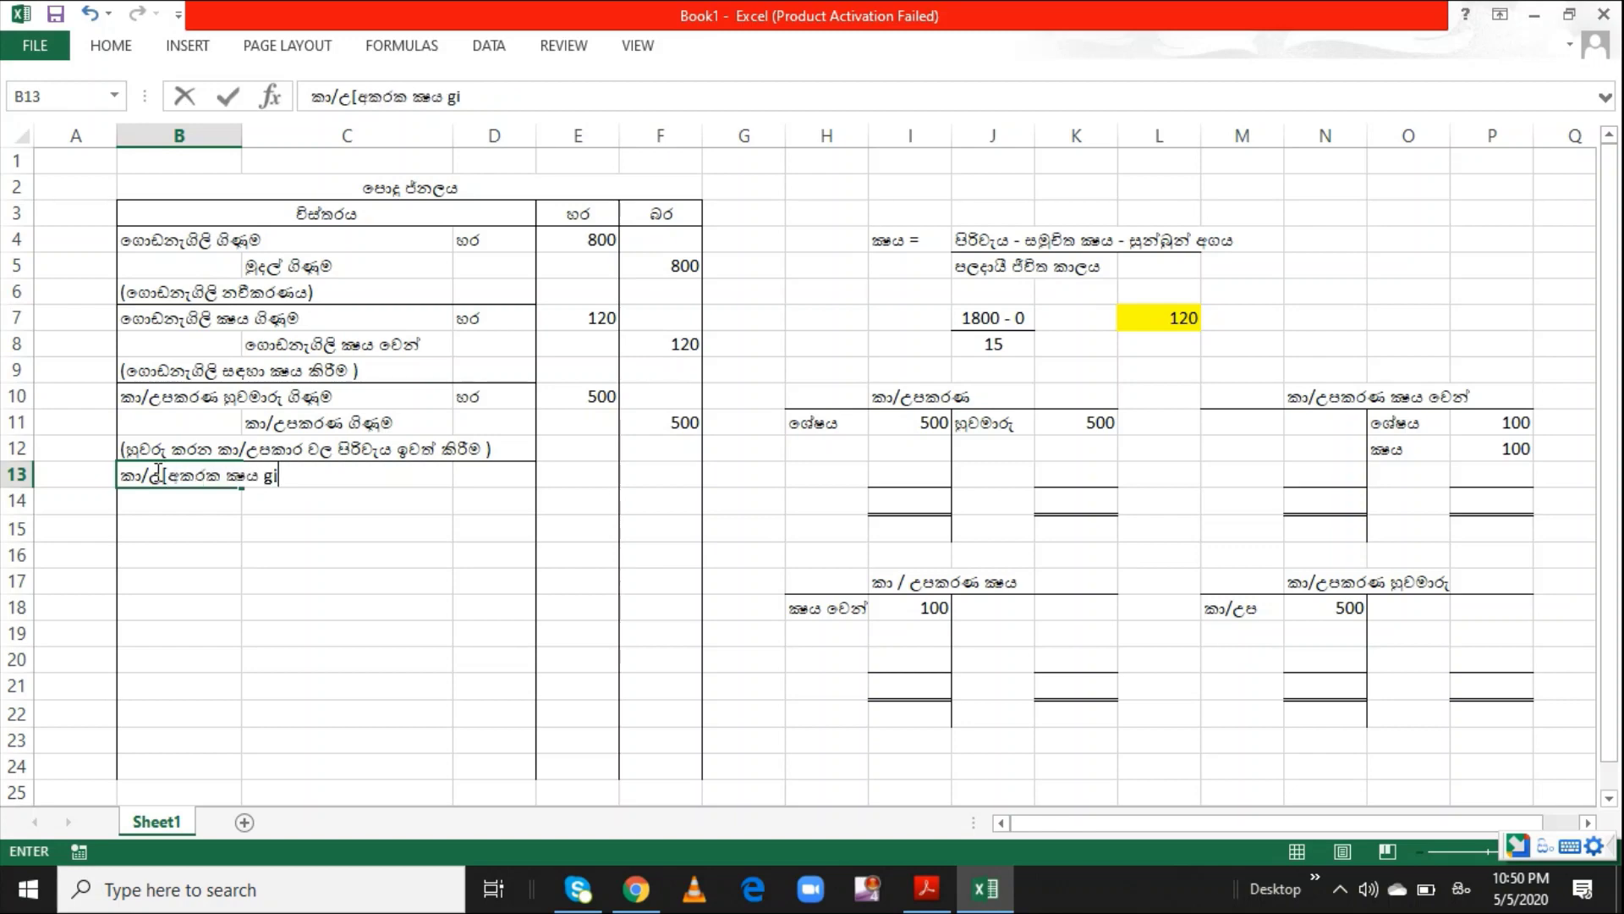
text(numa)
key(Return)
key(Return)
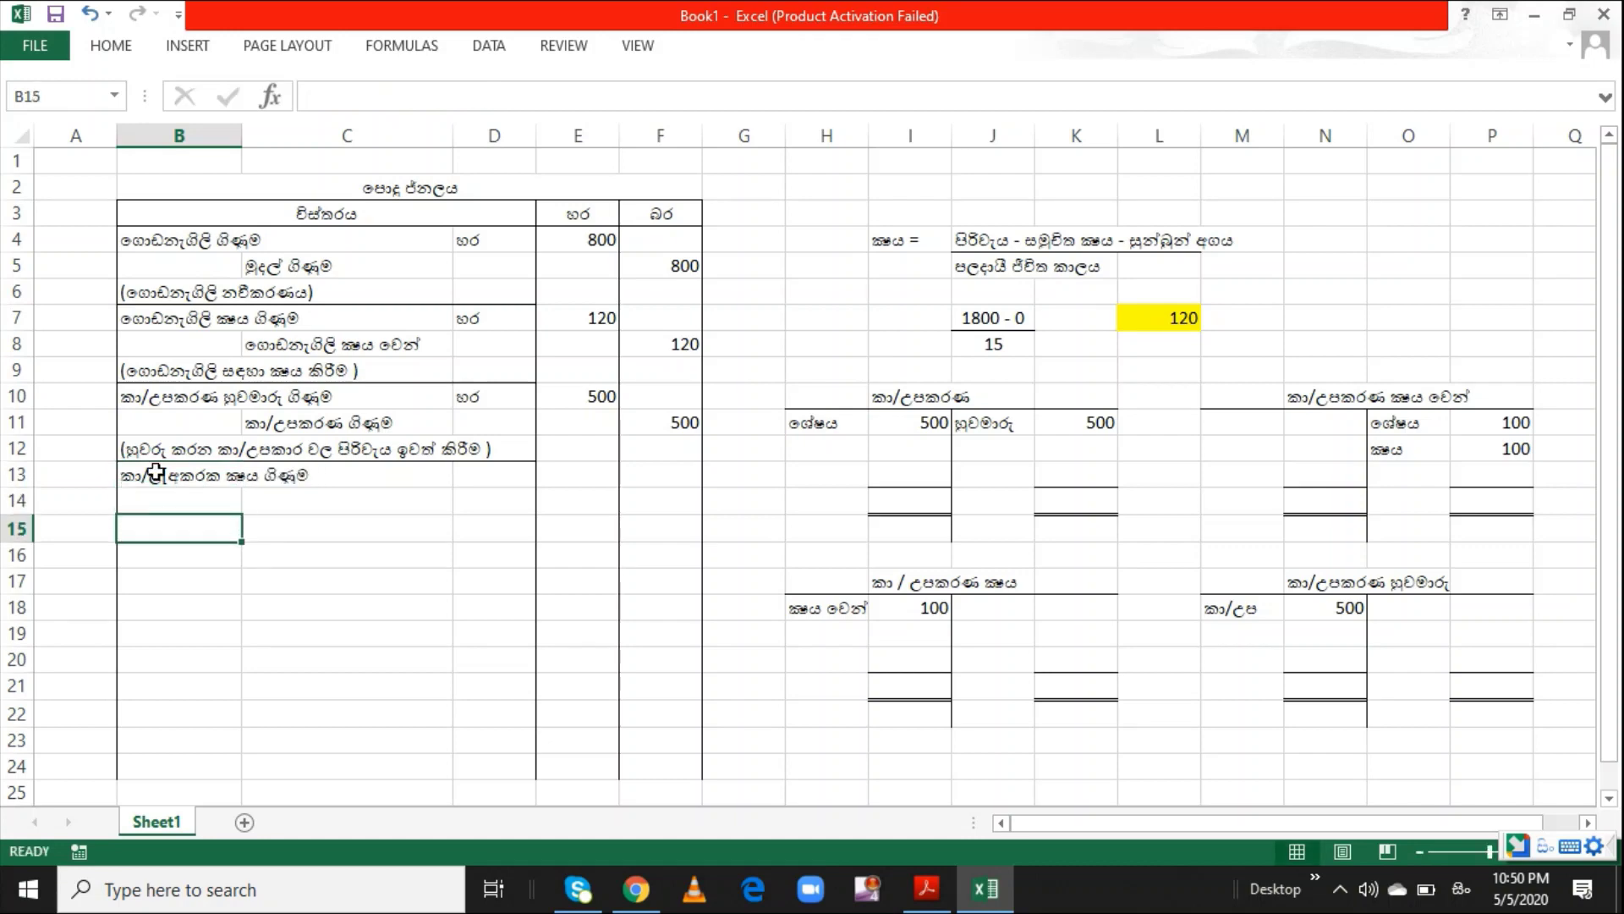
key(Up)
key(Up)
key(Right)
key(Right)
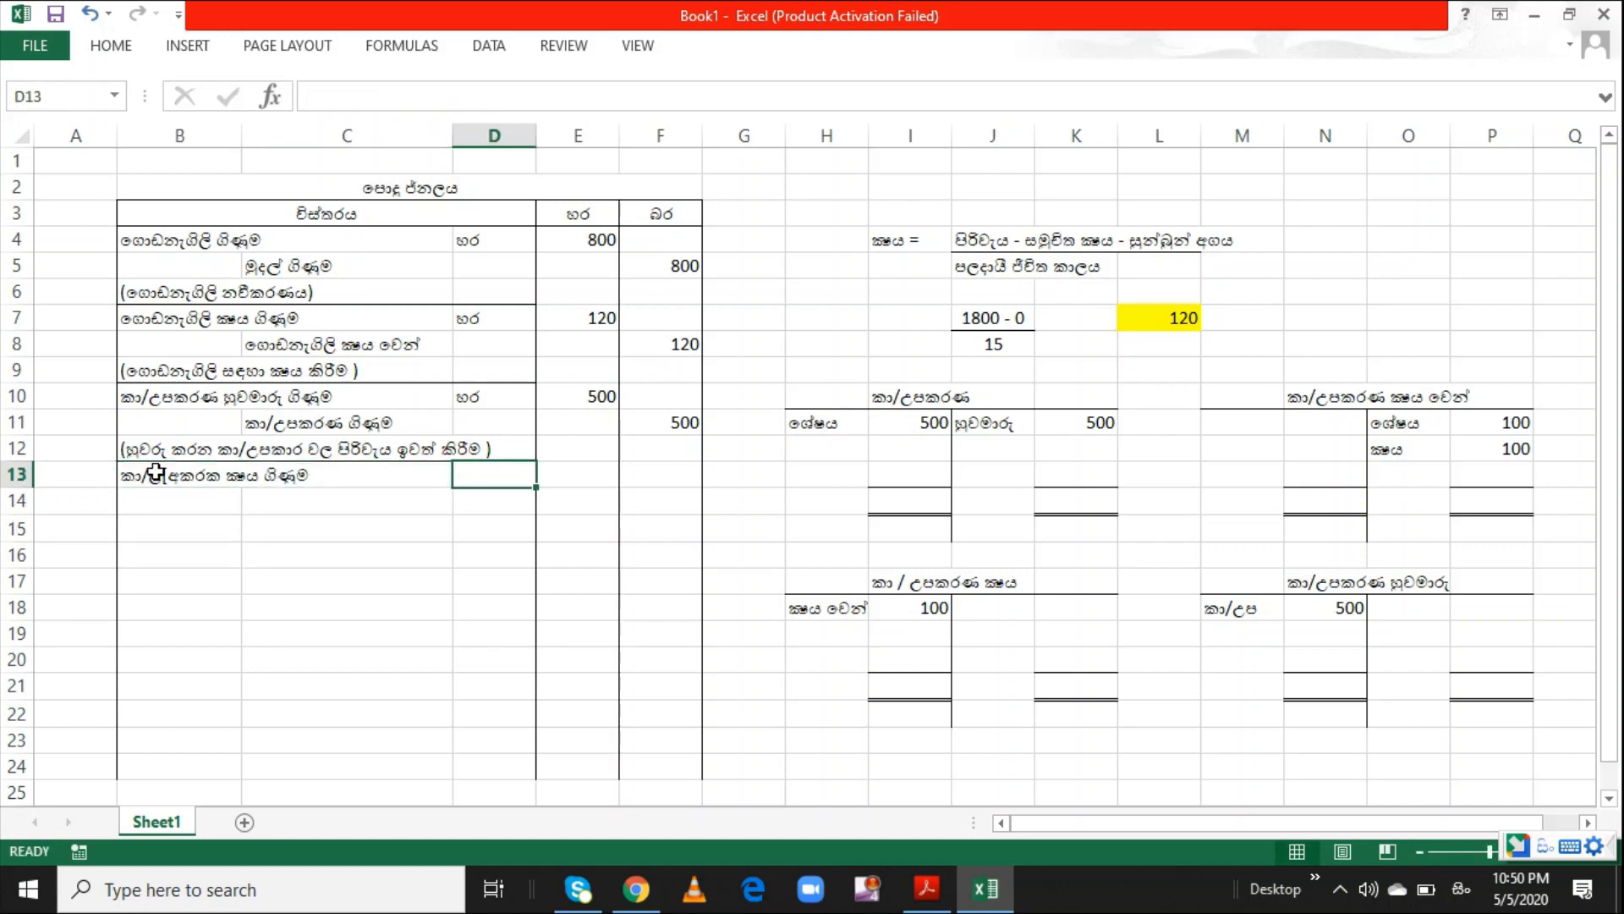
text(hara)
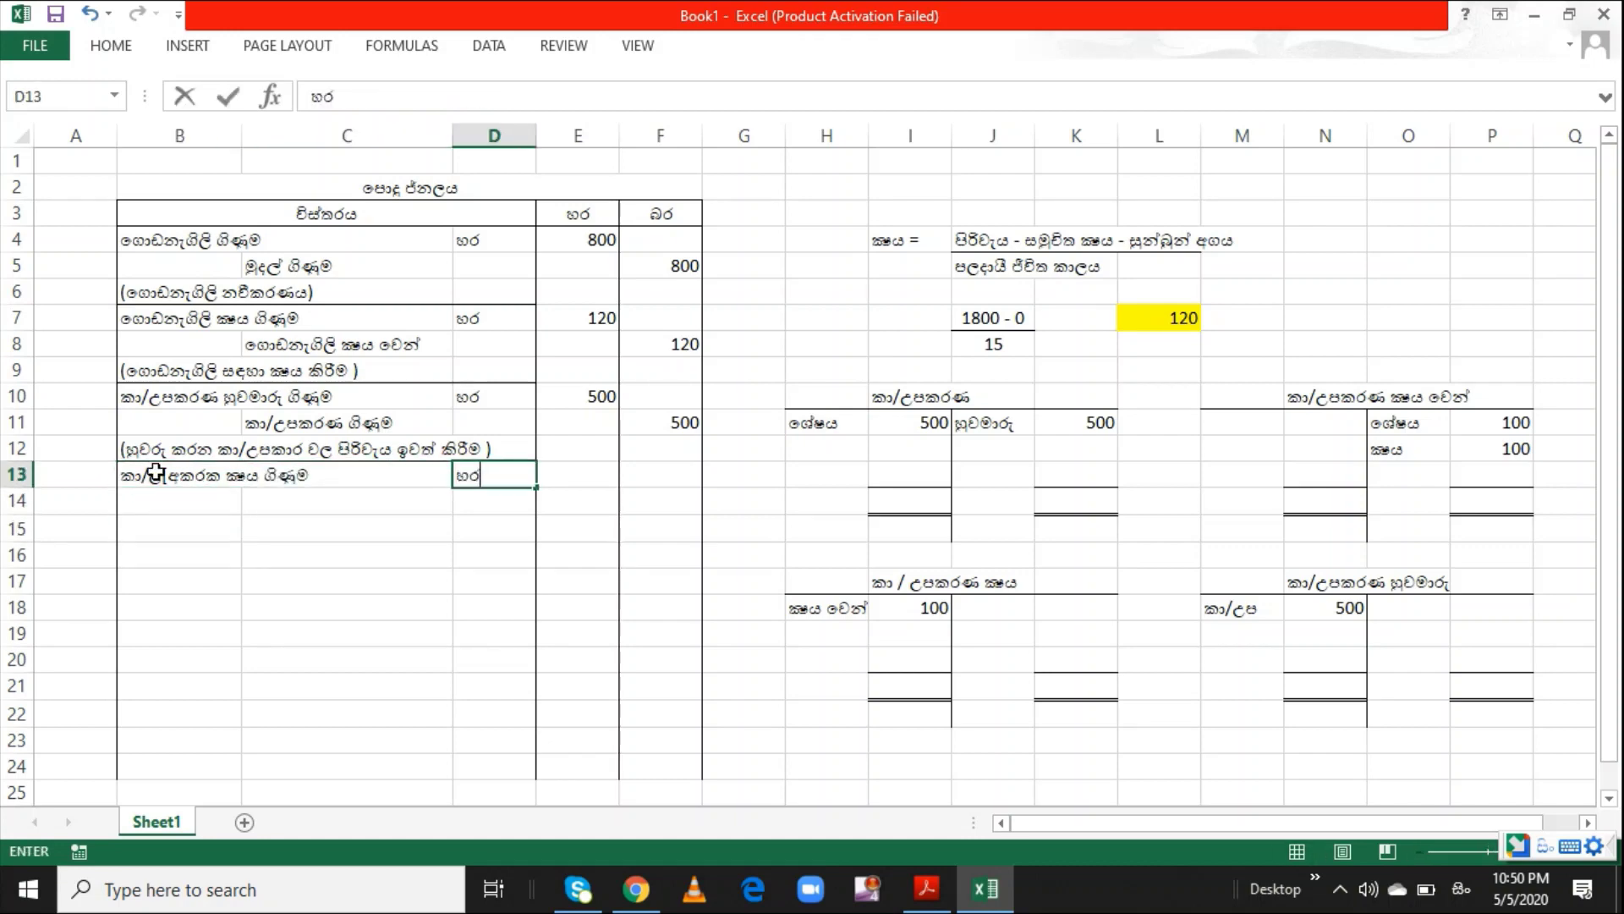
key(Return)
Enter කා/උපකරණ ක්ෂය වෙන් in C14 as the credited account of the office equipment depreciation entry
key(Left)
text(k)
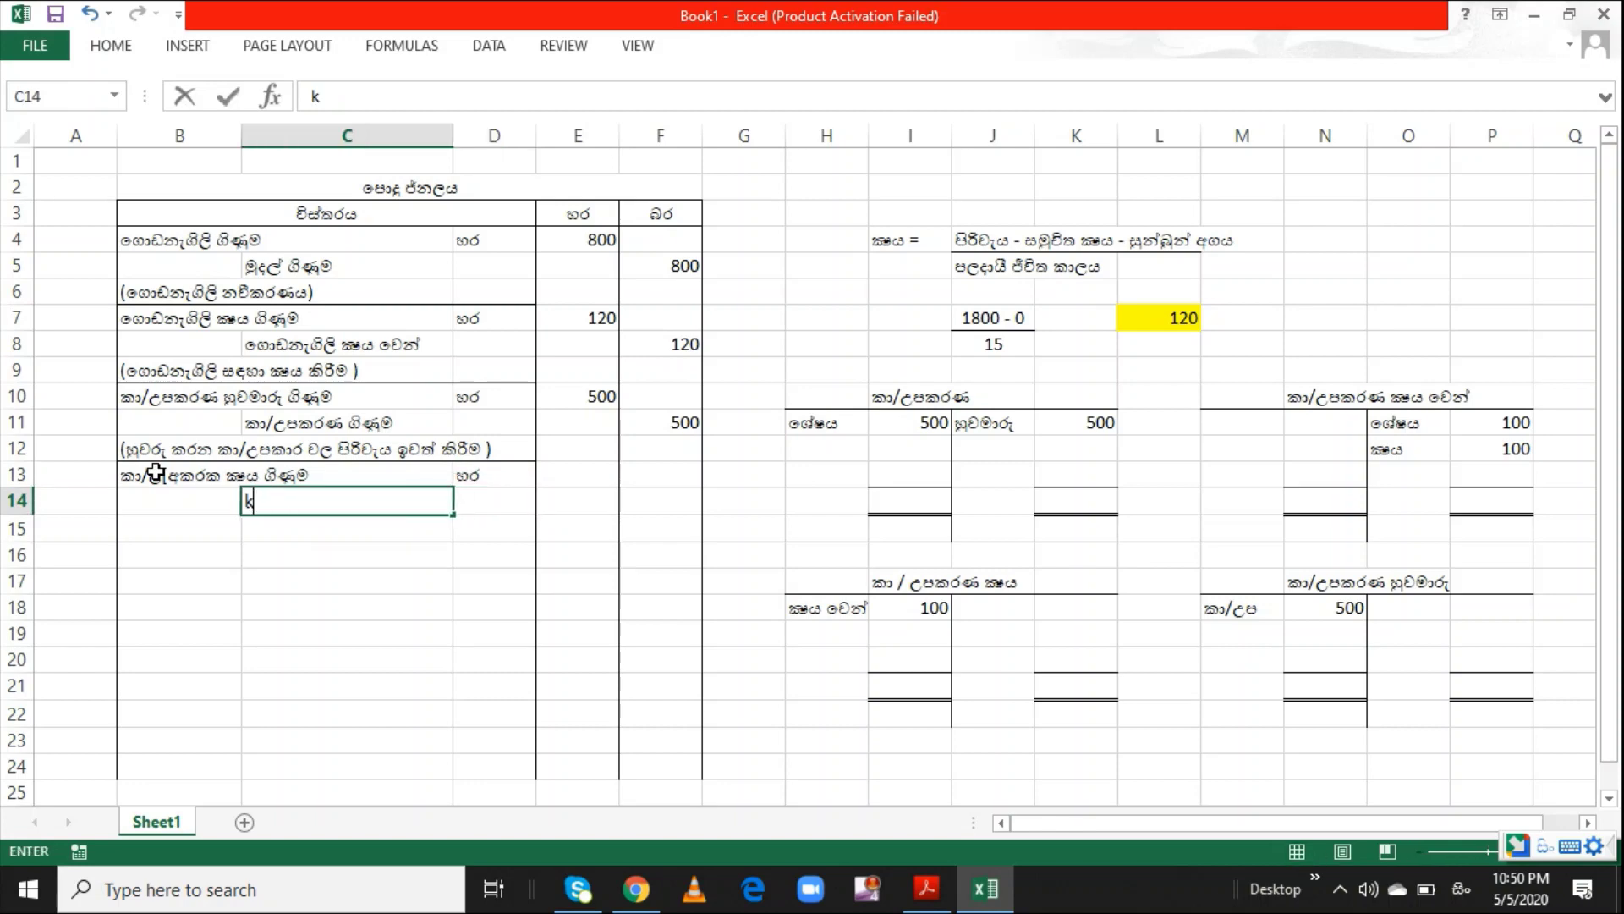
text(aa/upa)
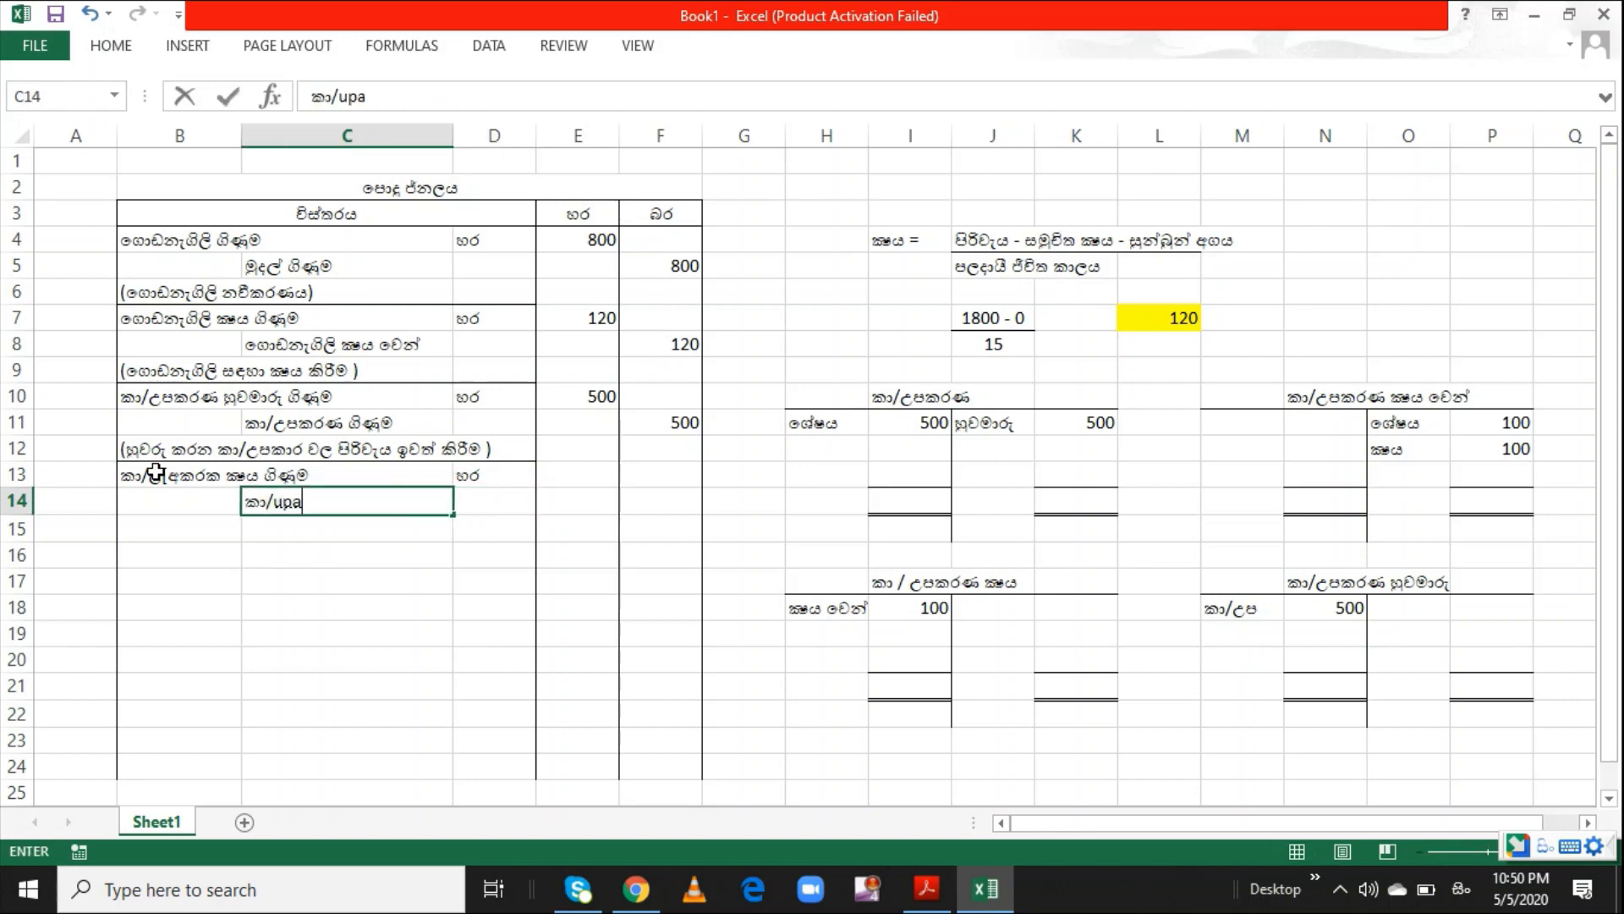
text(karana kshy)
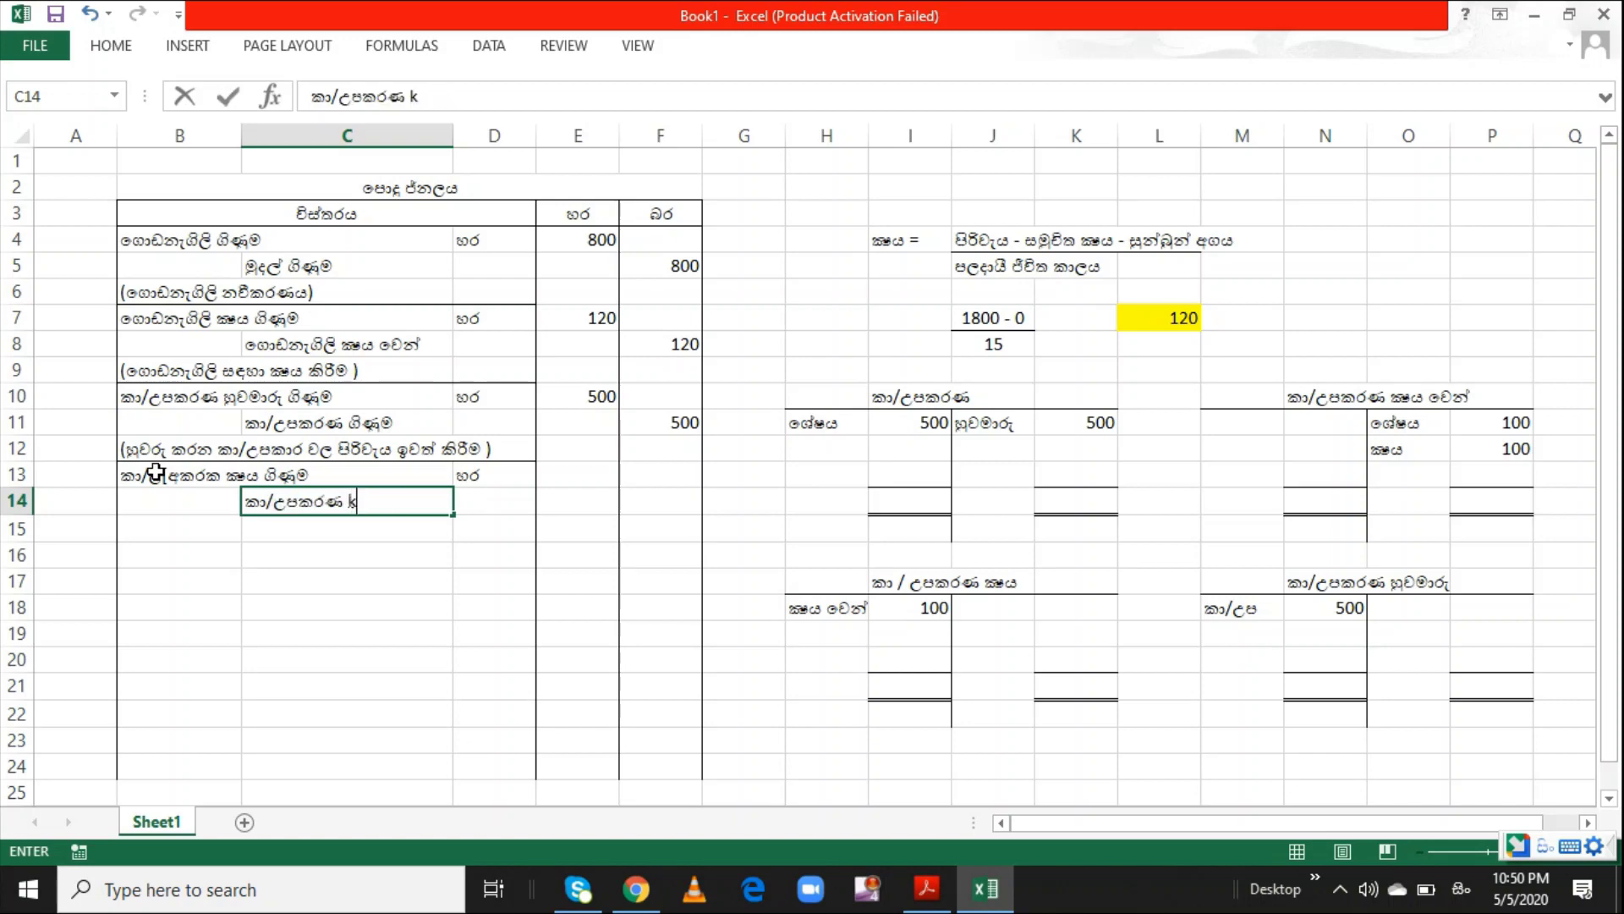
text(a wen)
key(Return)
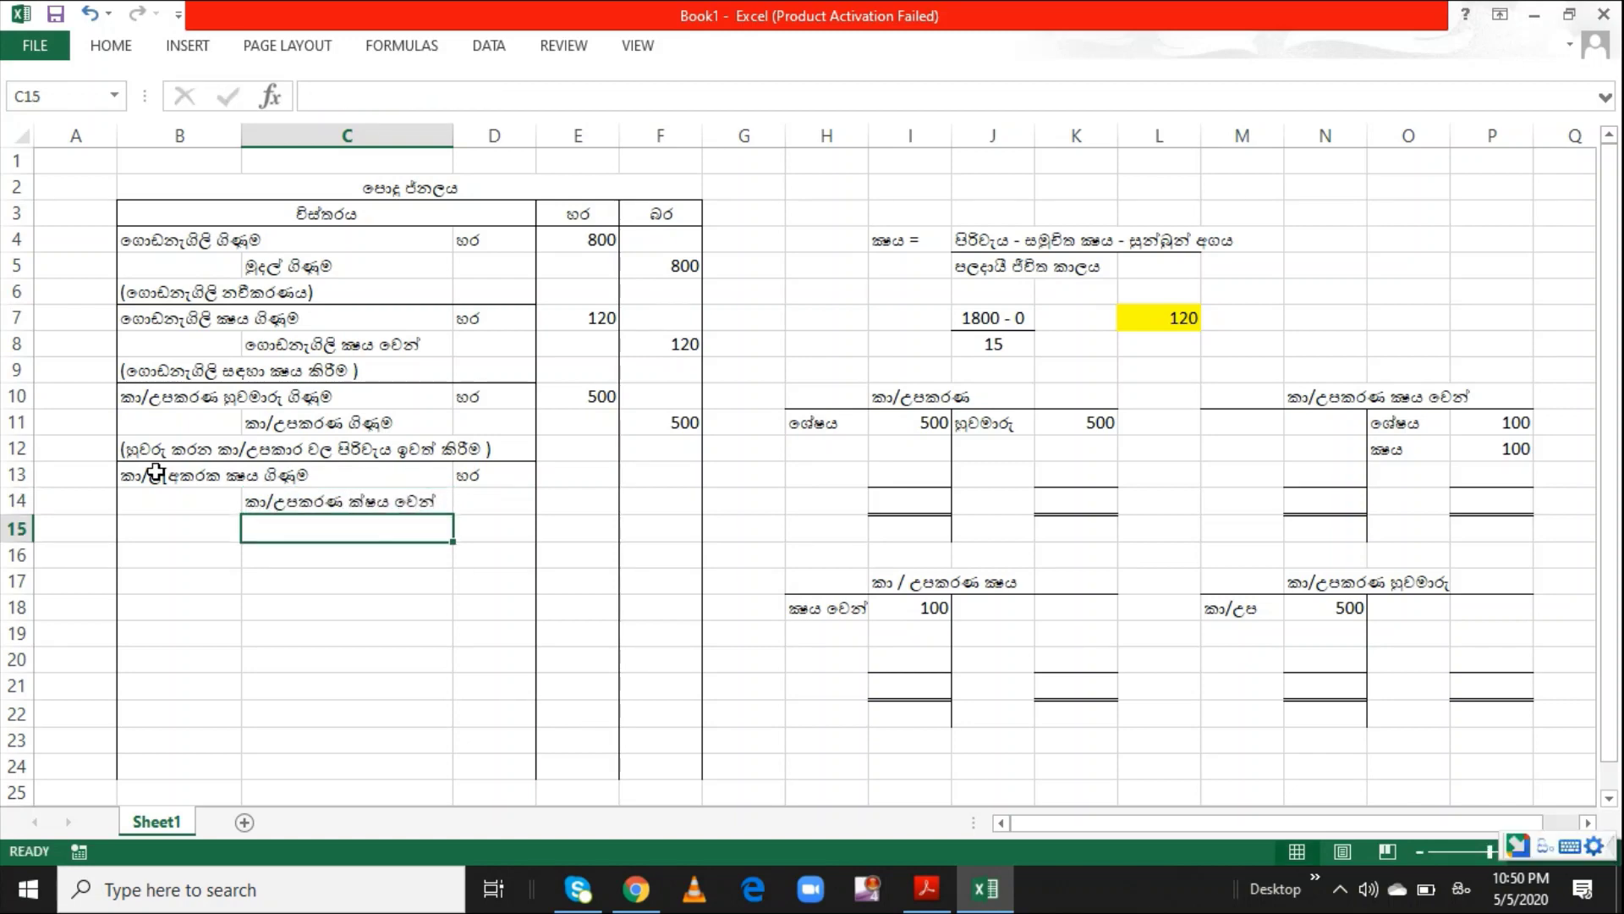
Record the depreciation amounts in the journal: 100 as the debit in E13 and 100 as the credit in F14
key(Up)
key(Right)
key(Right)
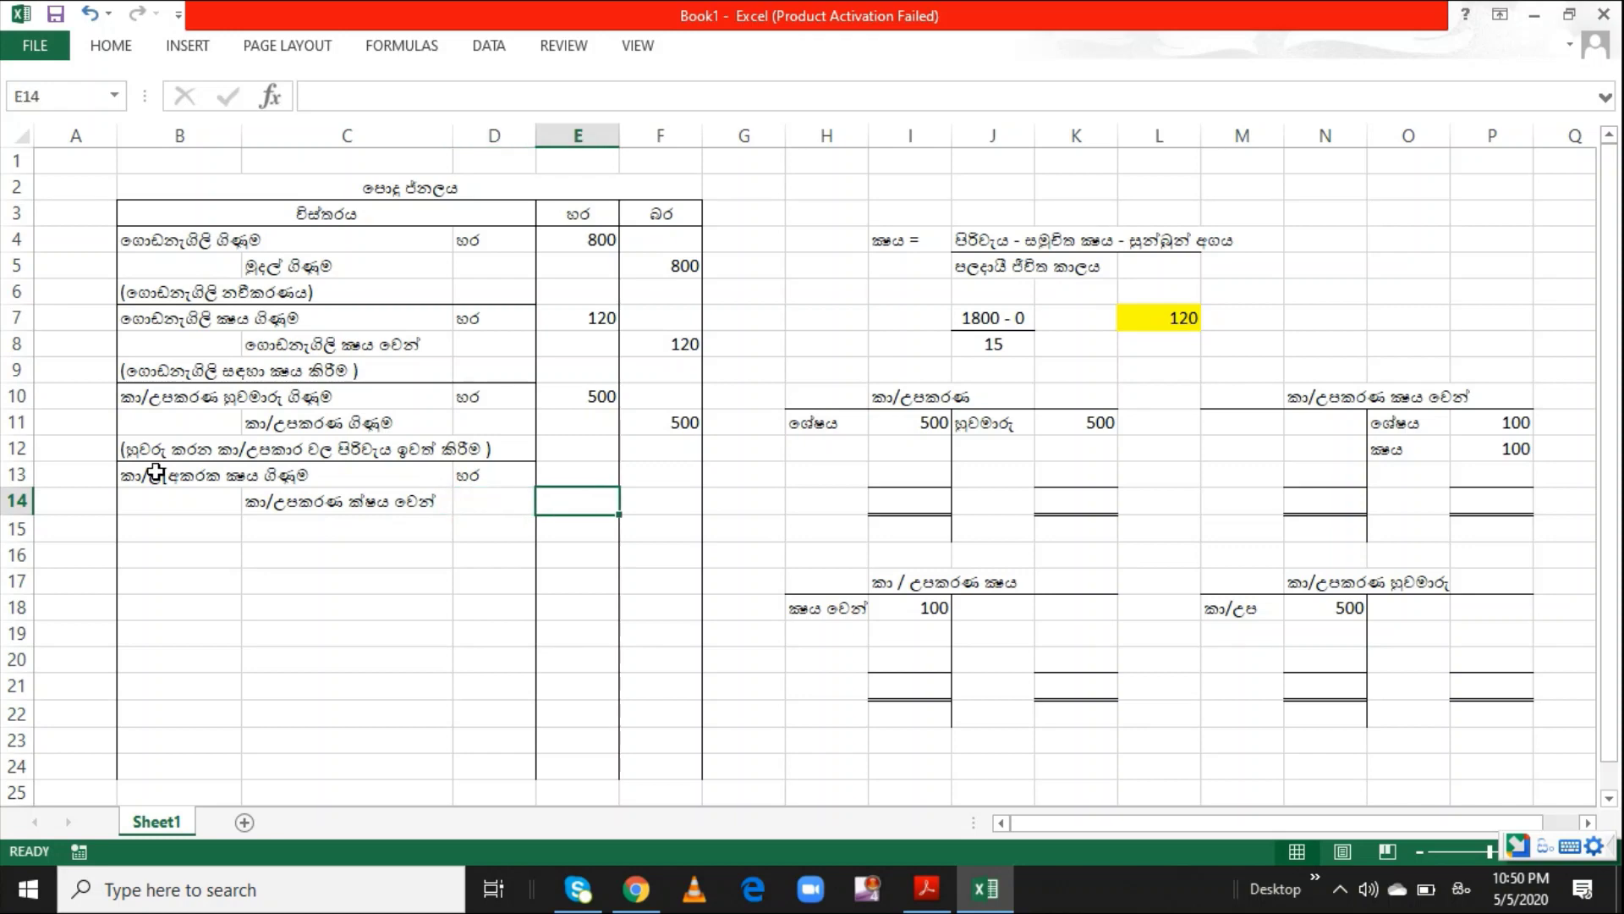
key(Up)
text(100)
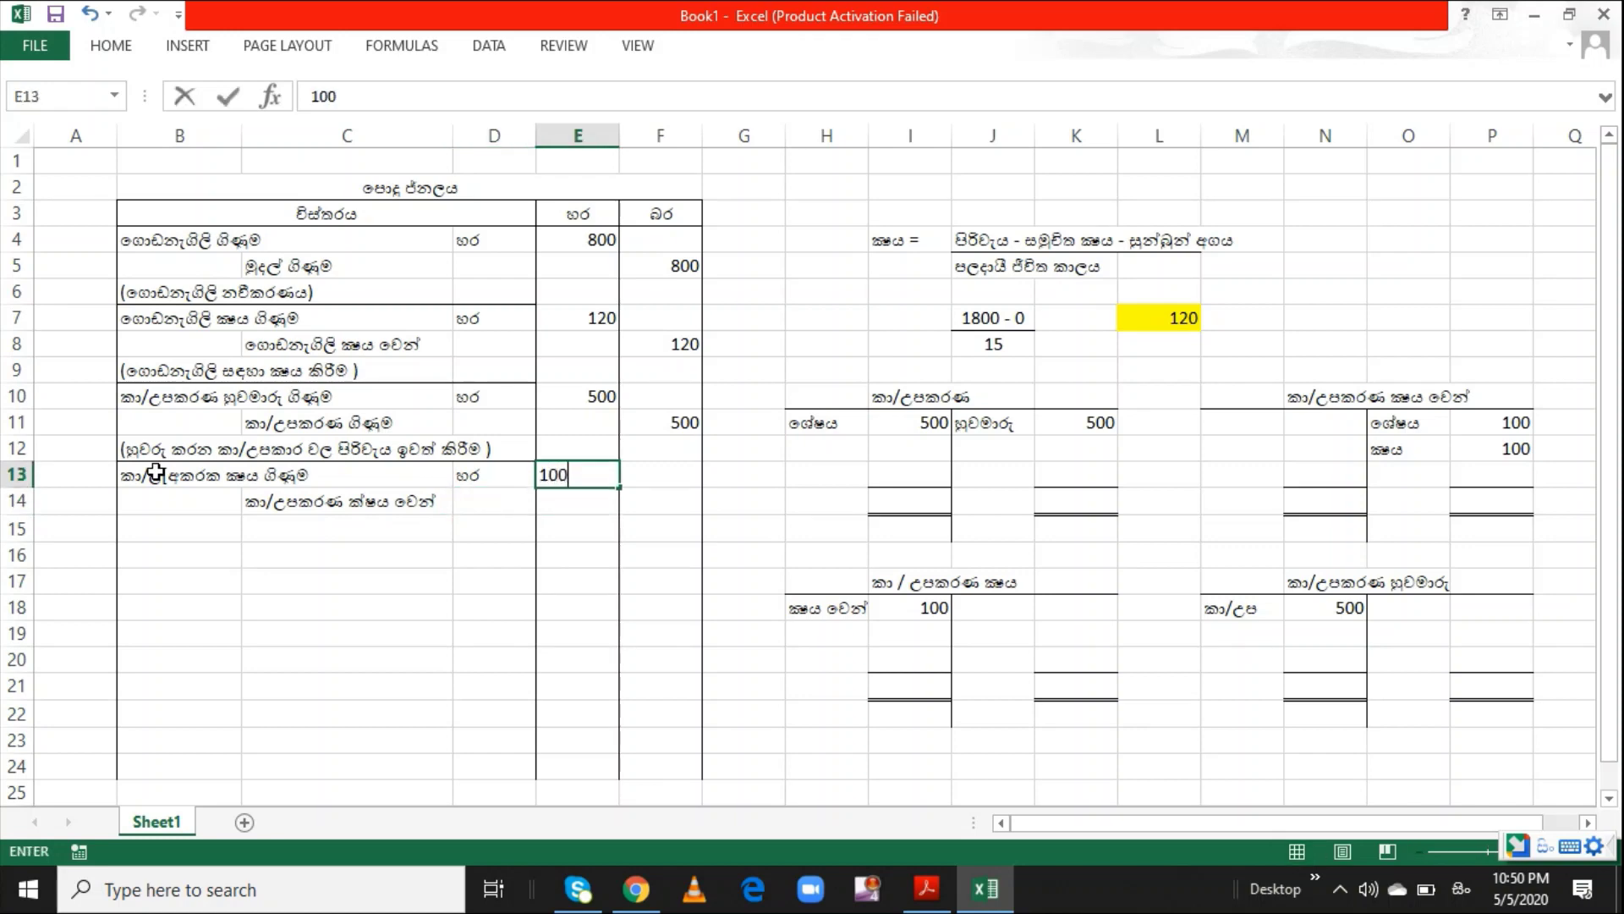
key(Return)
key(Right)
text(1)
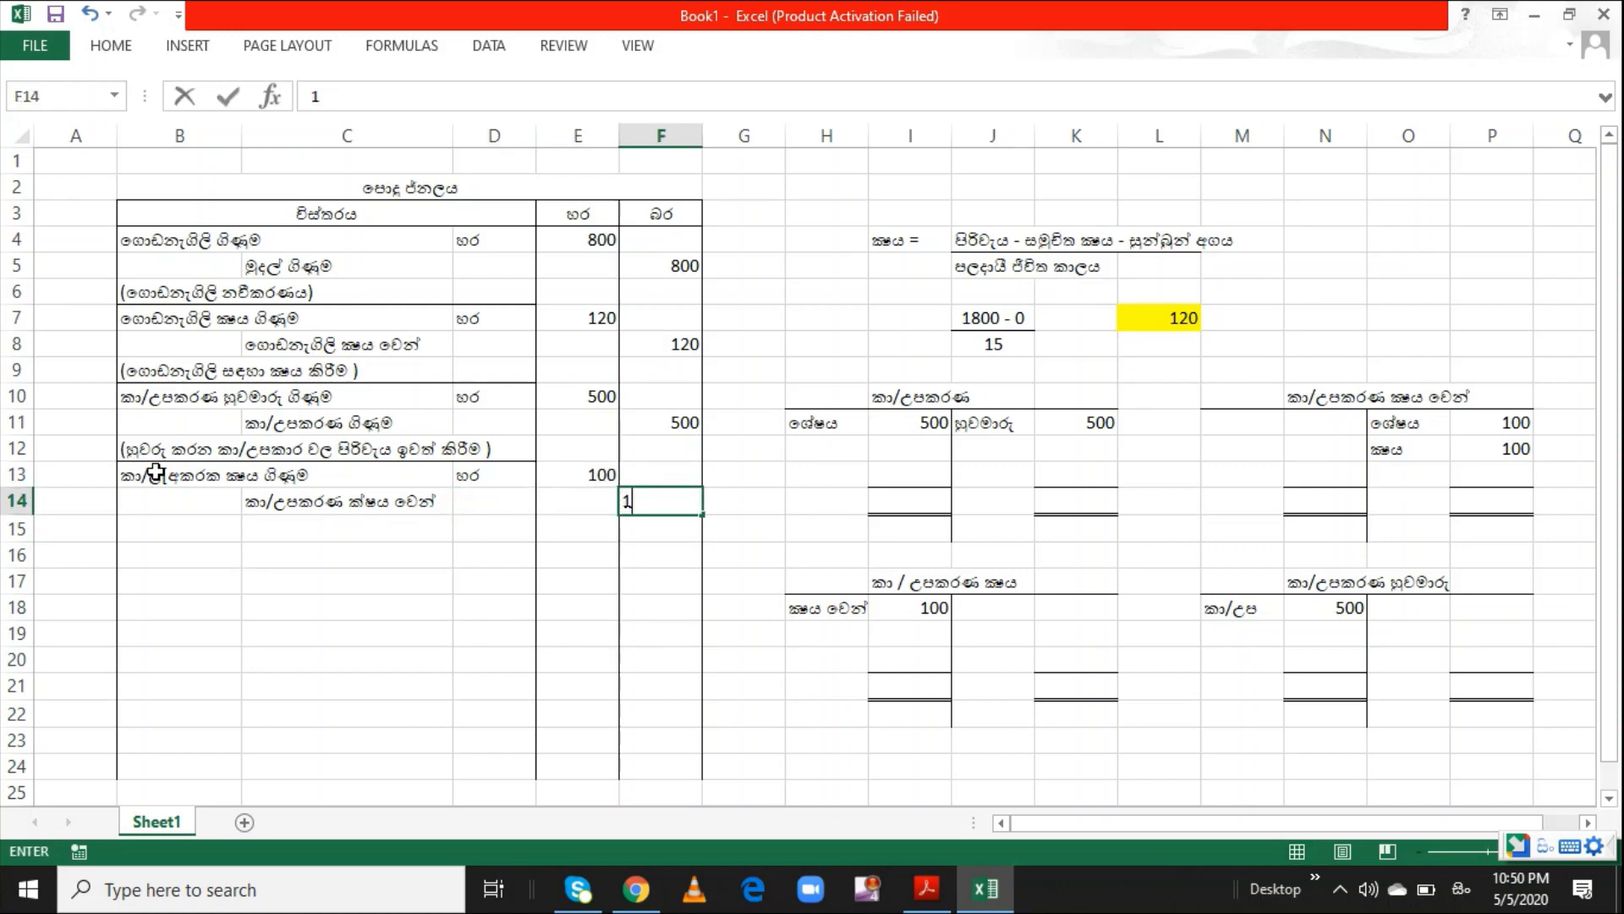
text(00)
key(Return)
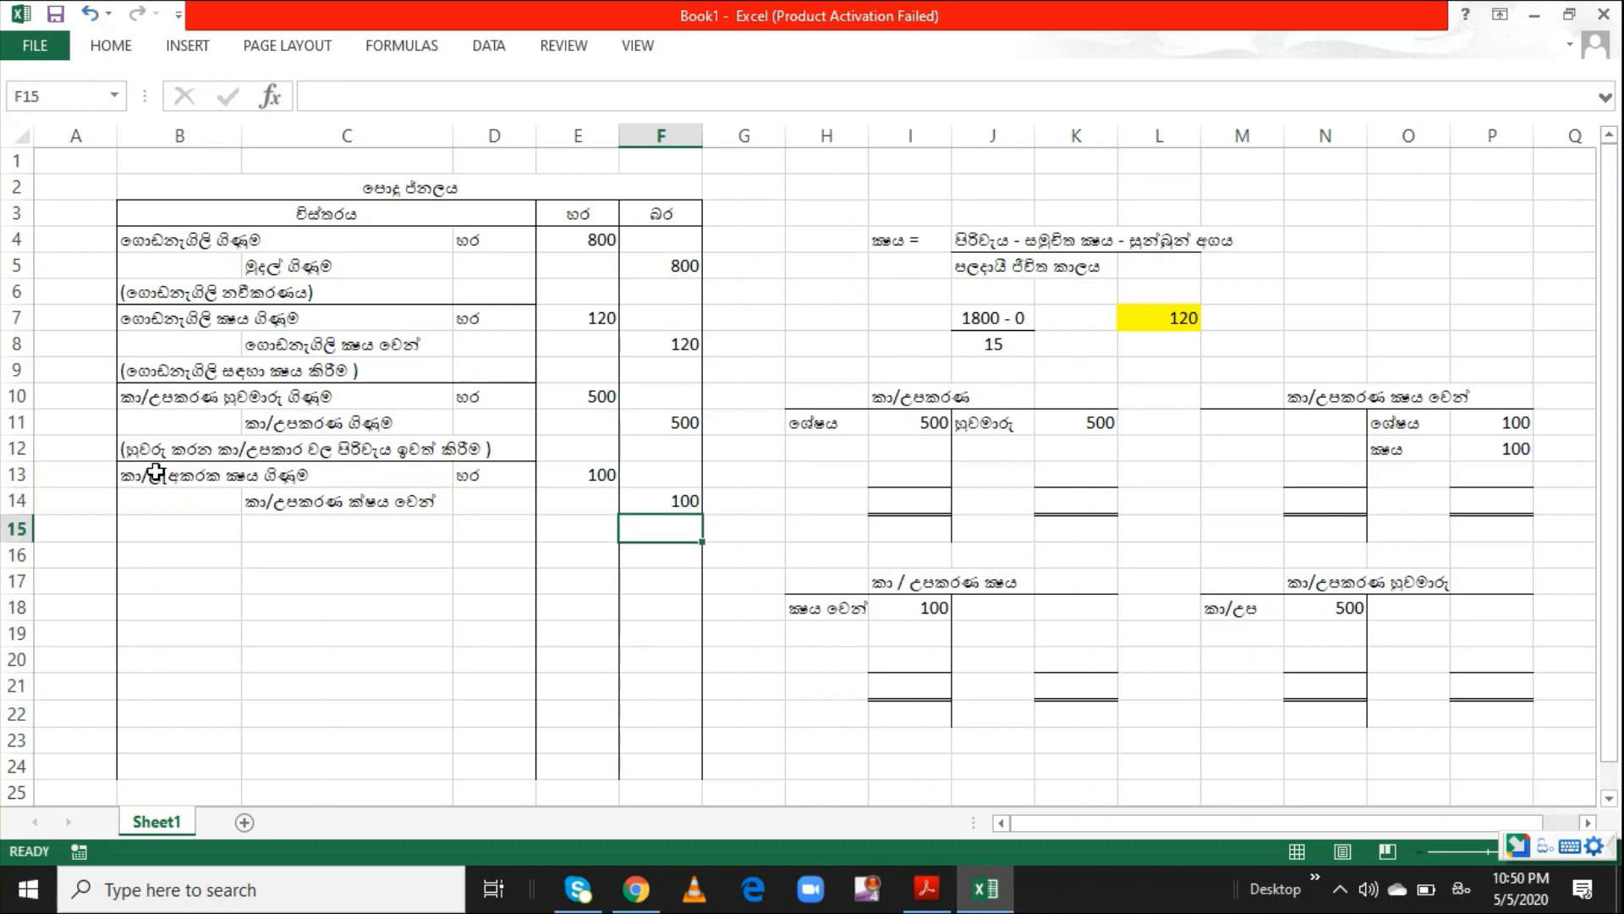
Enter the narration (වසරට අදාළ කා/උපකරණ ක්ෂය කිරීම ) in B15 under the equipment depreciation entry
click(227, 518)
text(()
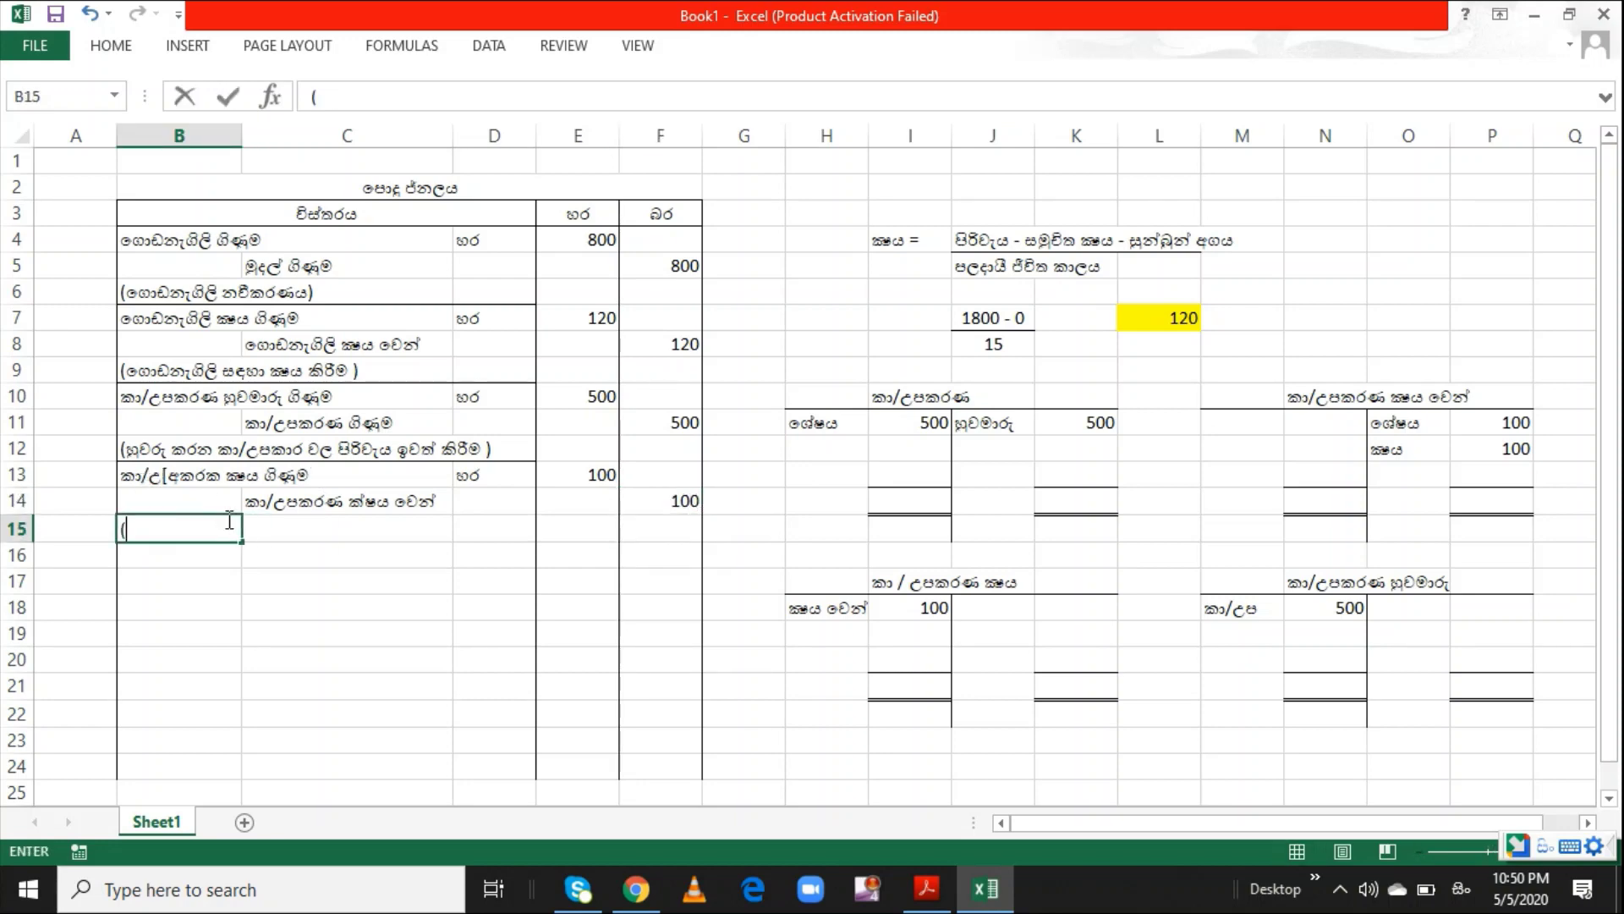
text(wasarata)
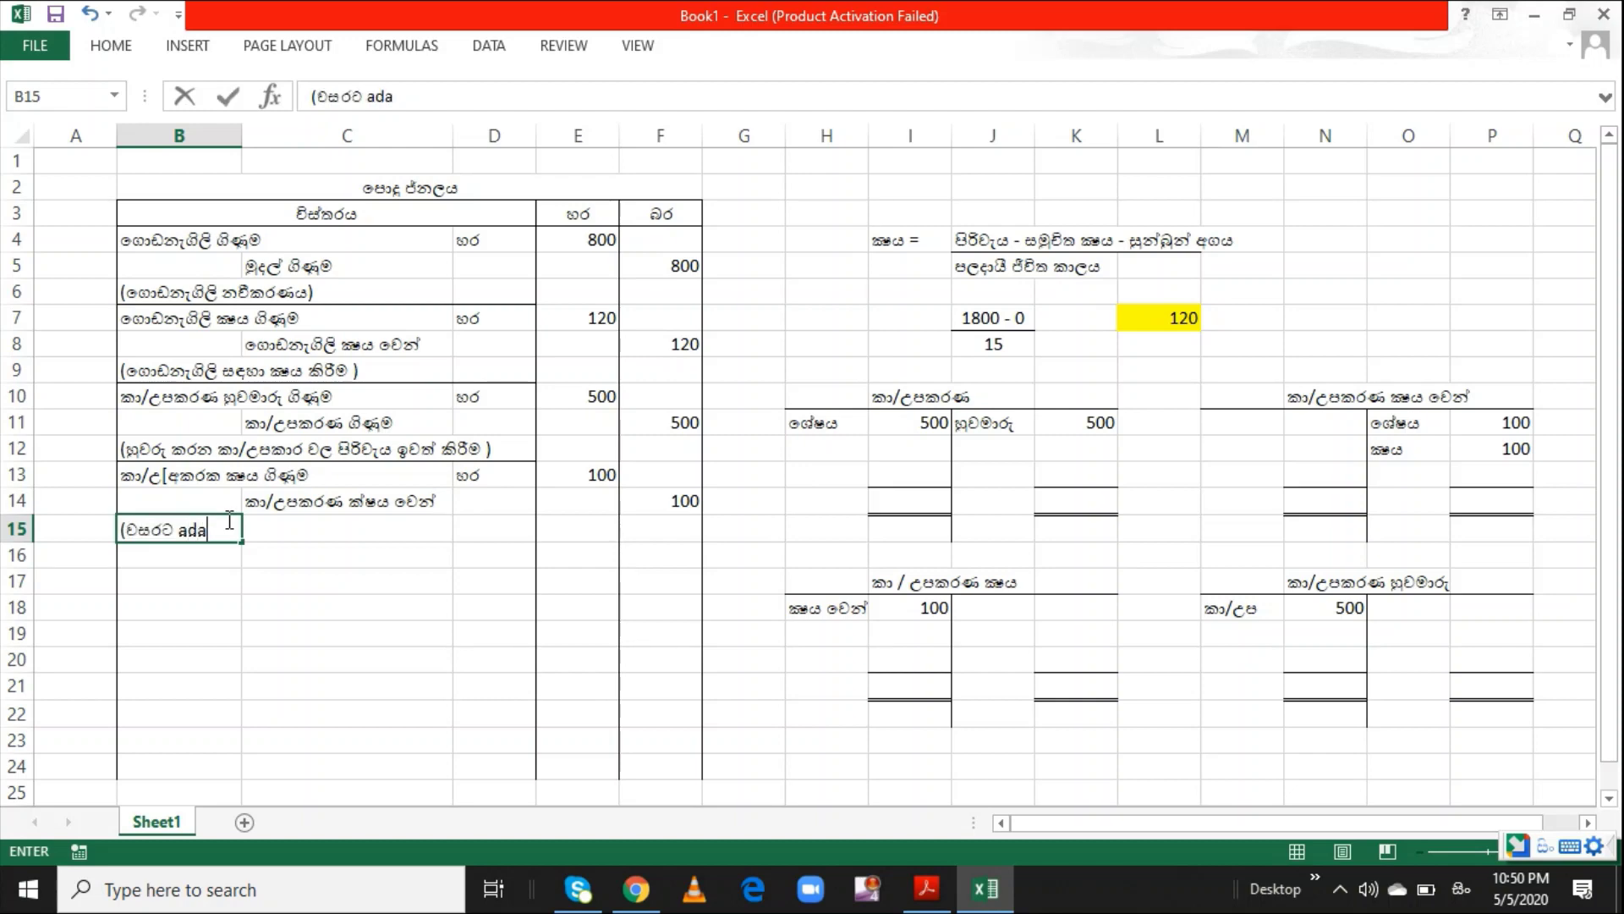
text( adaala kaa/)
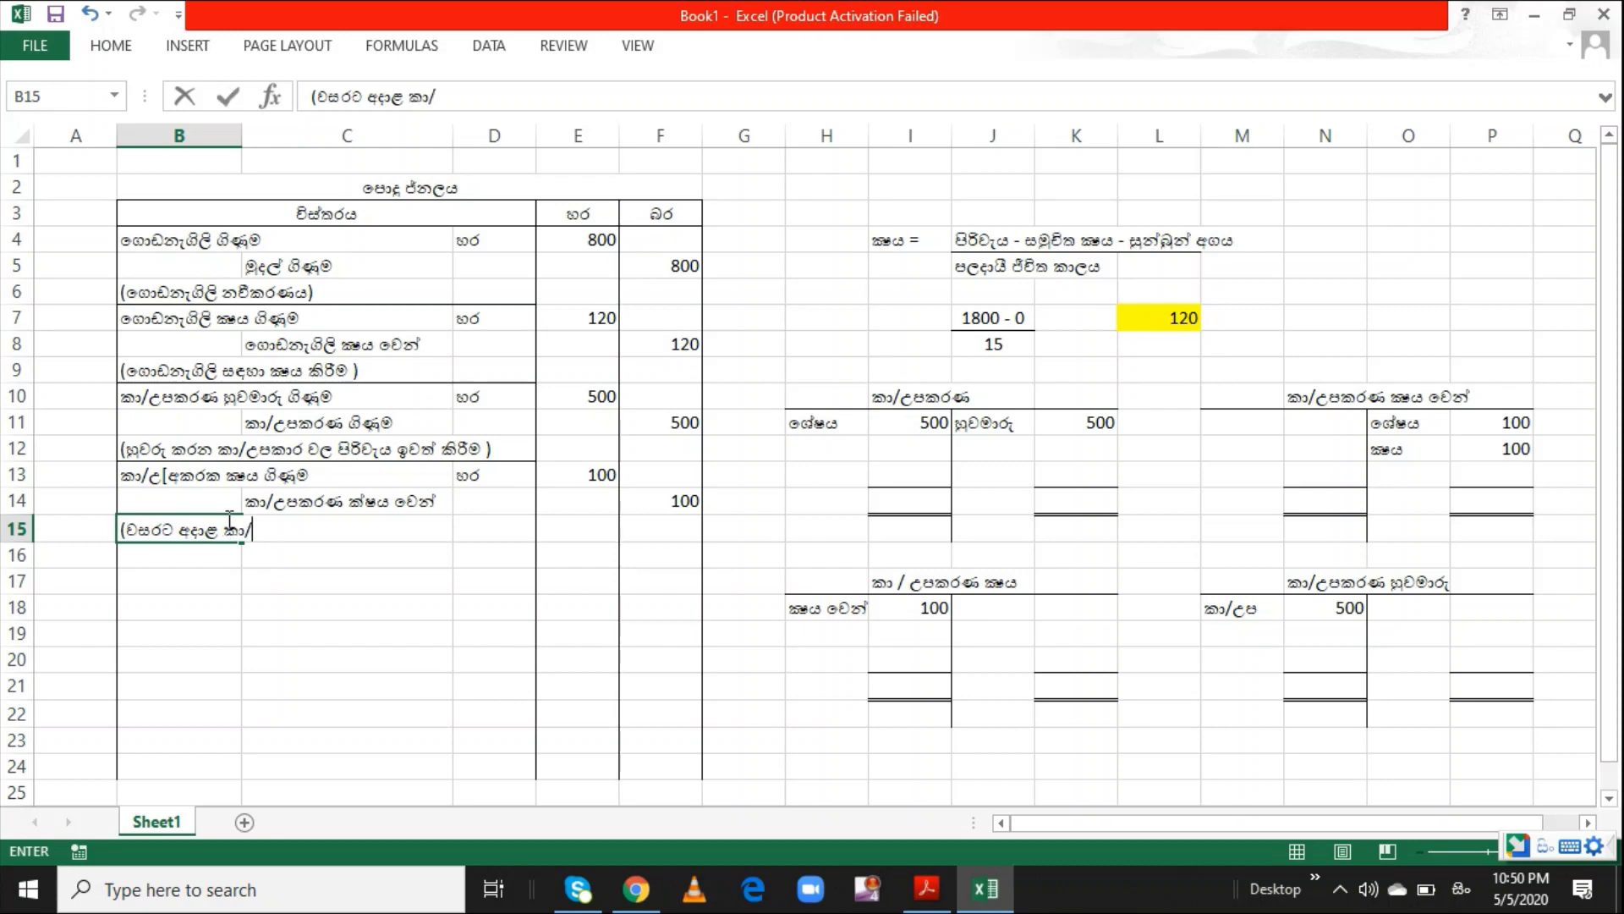
text(upakar)
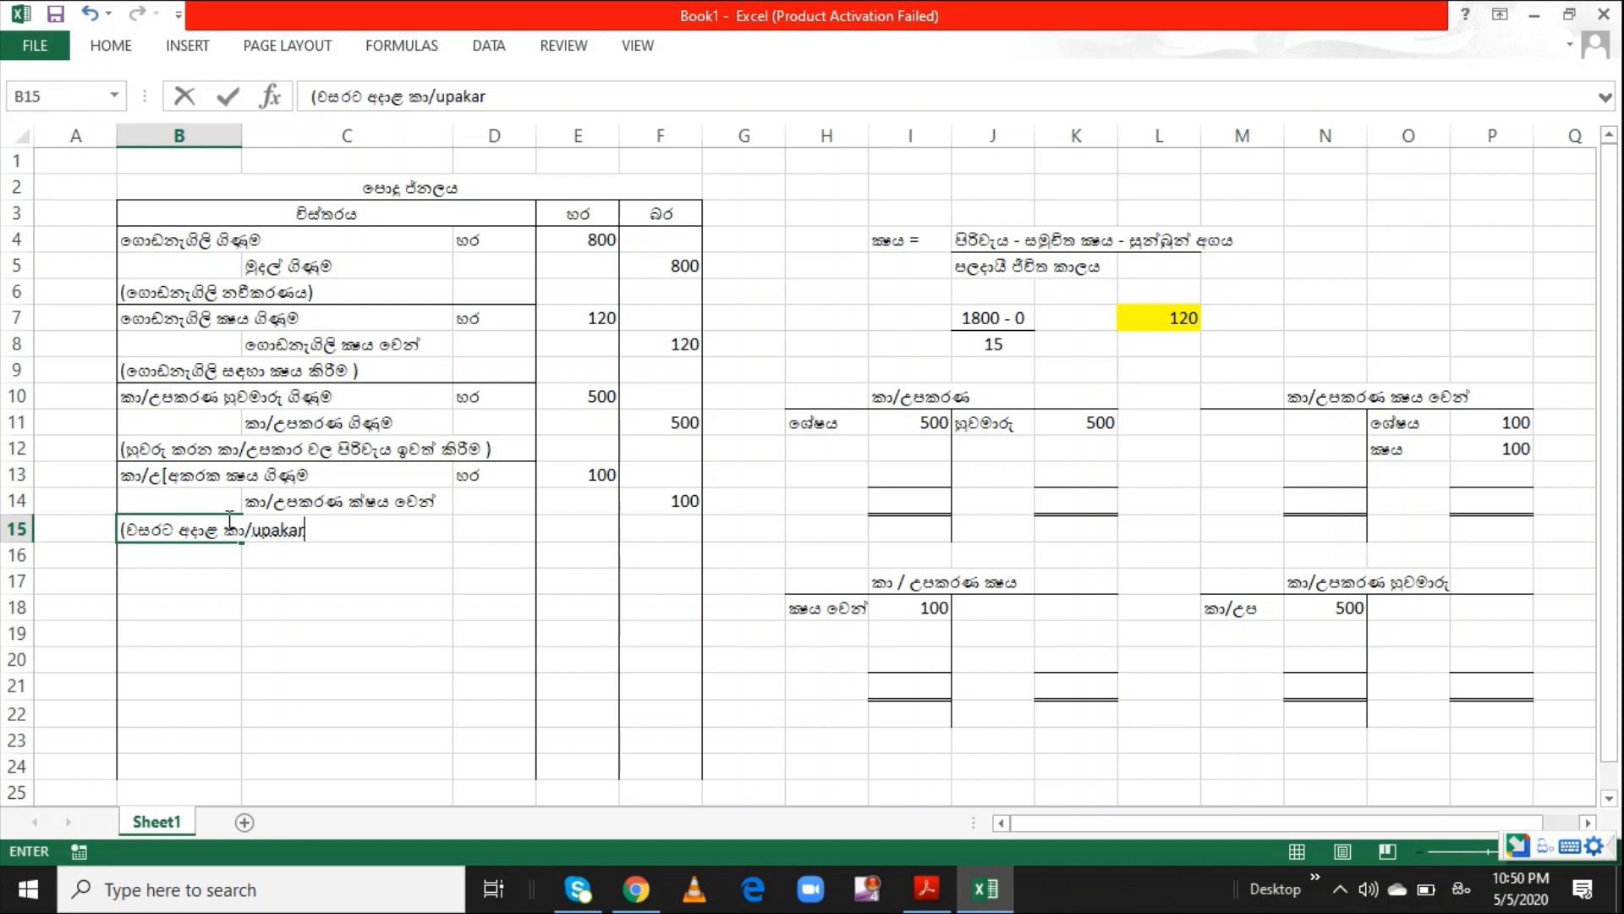
text(a)
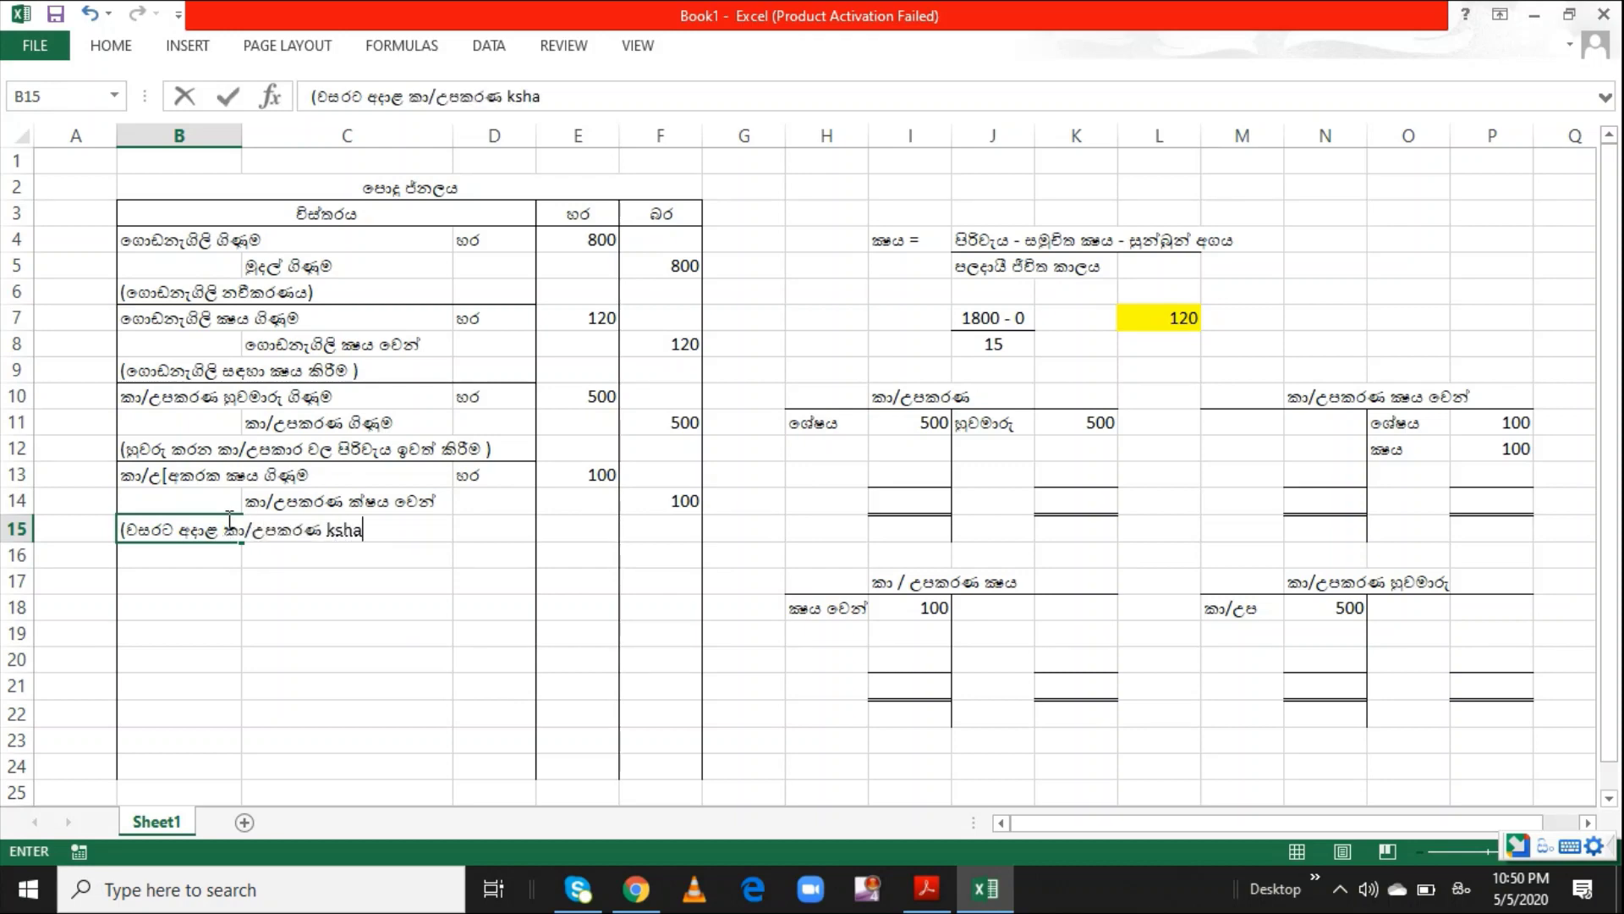
text(Na kshaya kireem)
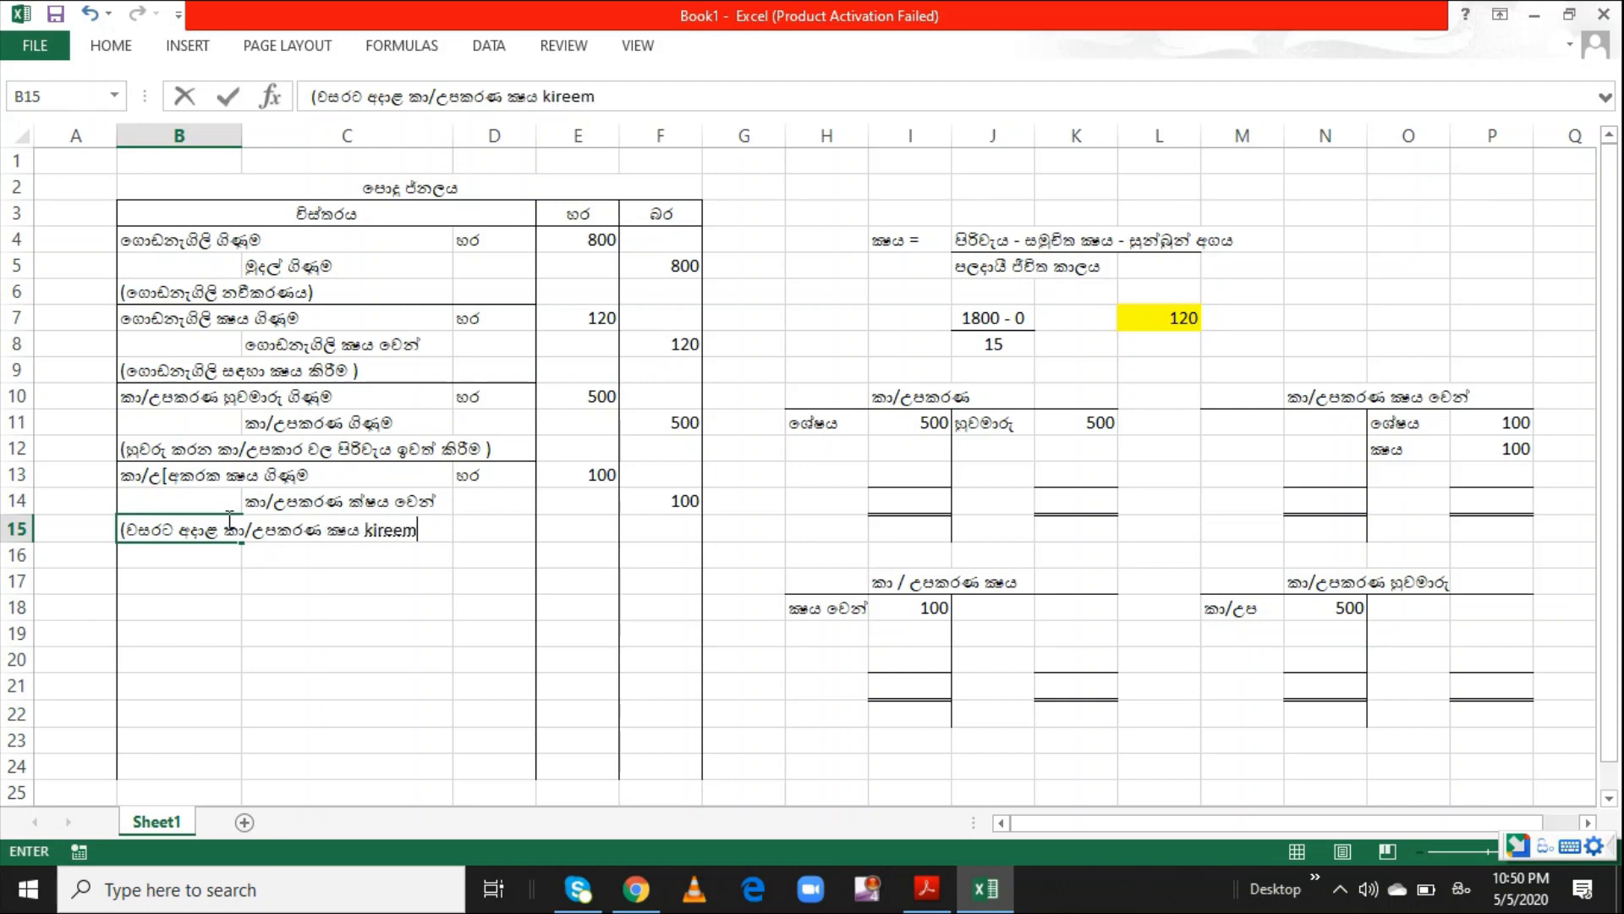
text(a )
text())
key(Return)
key(Return)
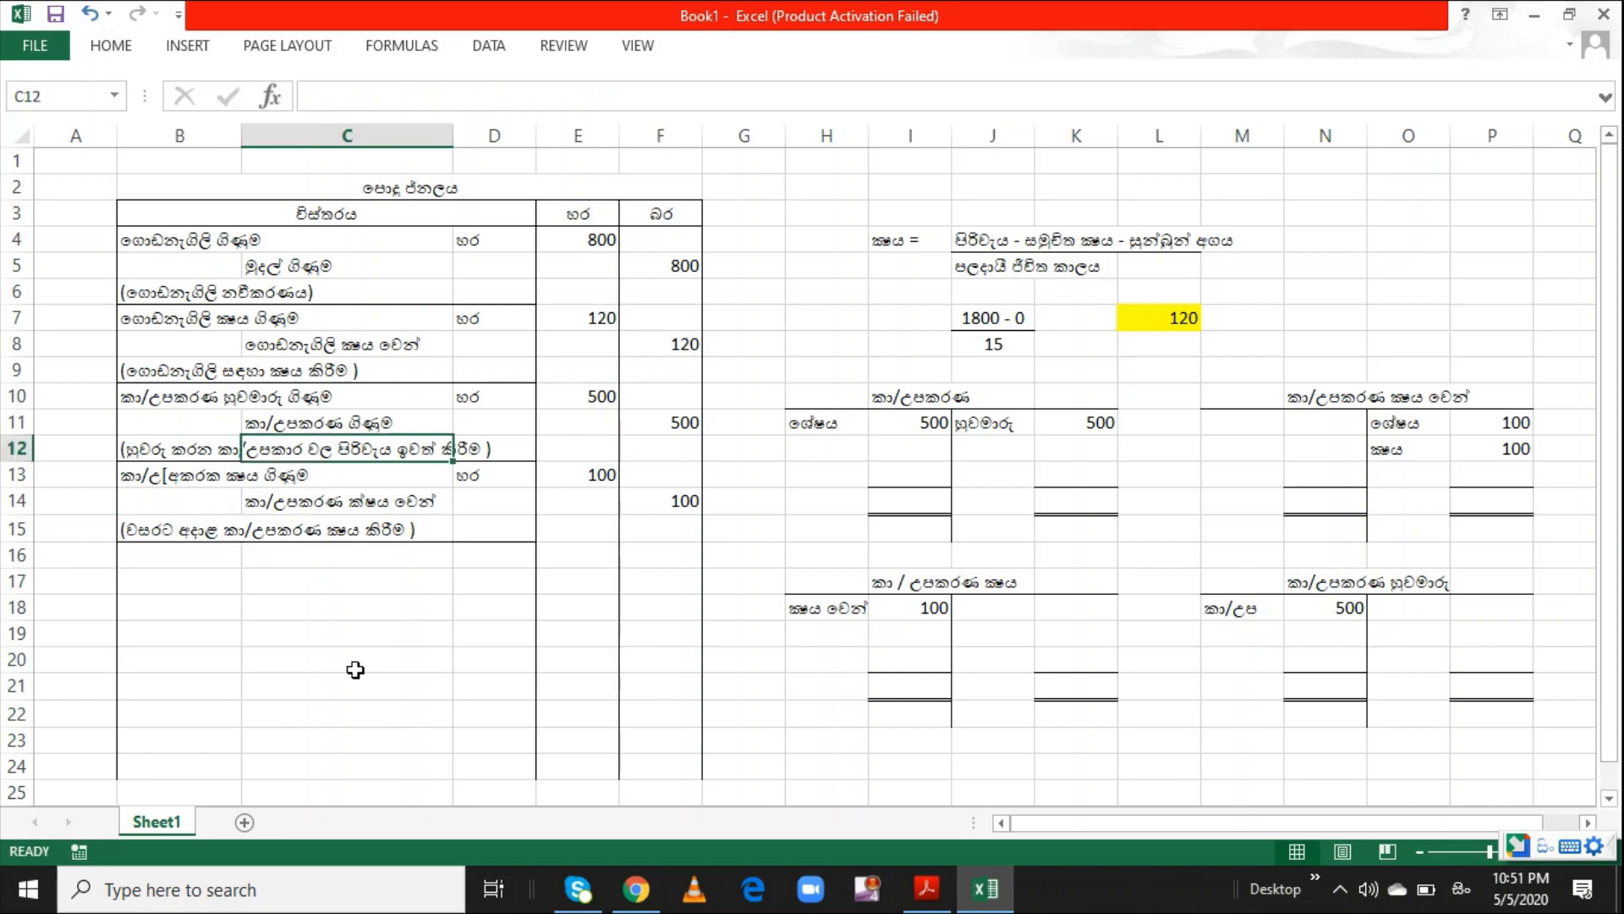
click(644, 579)
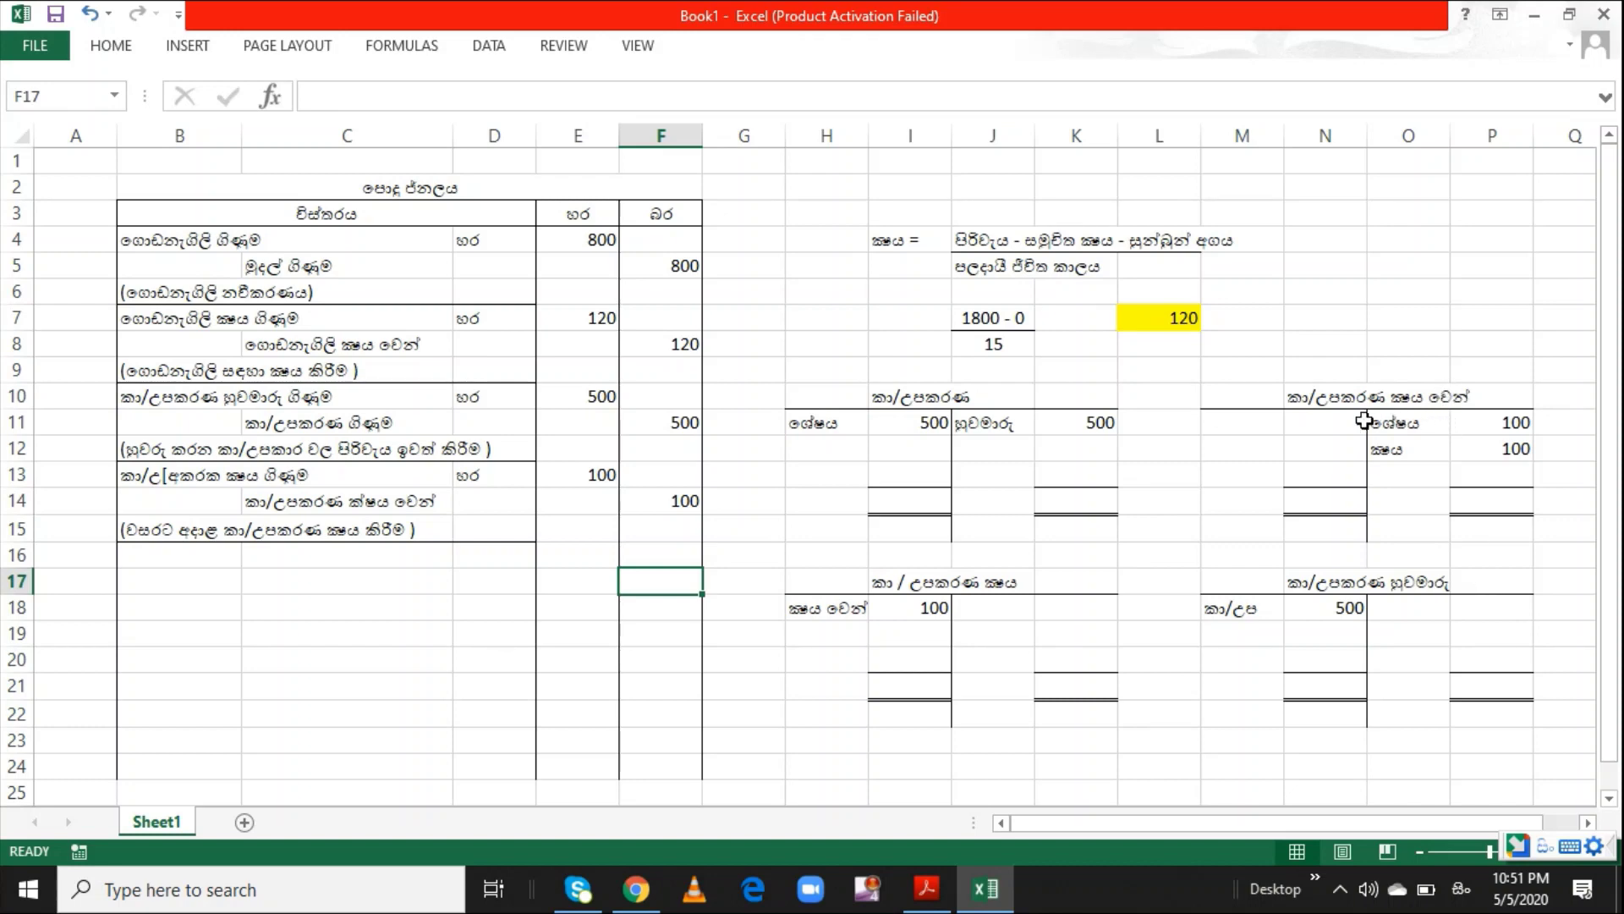
Enter 200 as a debit in N11 of the කා/උපකරණ ක්ෂය වෙන් account and as a credit in P18 of the කා/උපකරණ හුවමාරු account
click(1336, 421)
text(200)
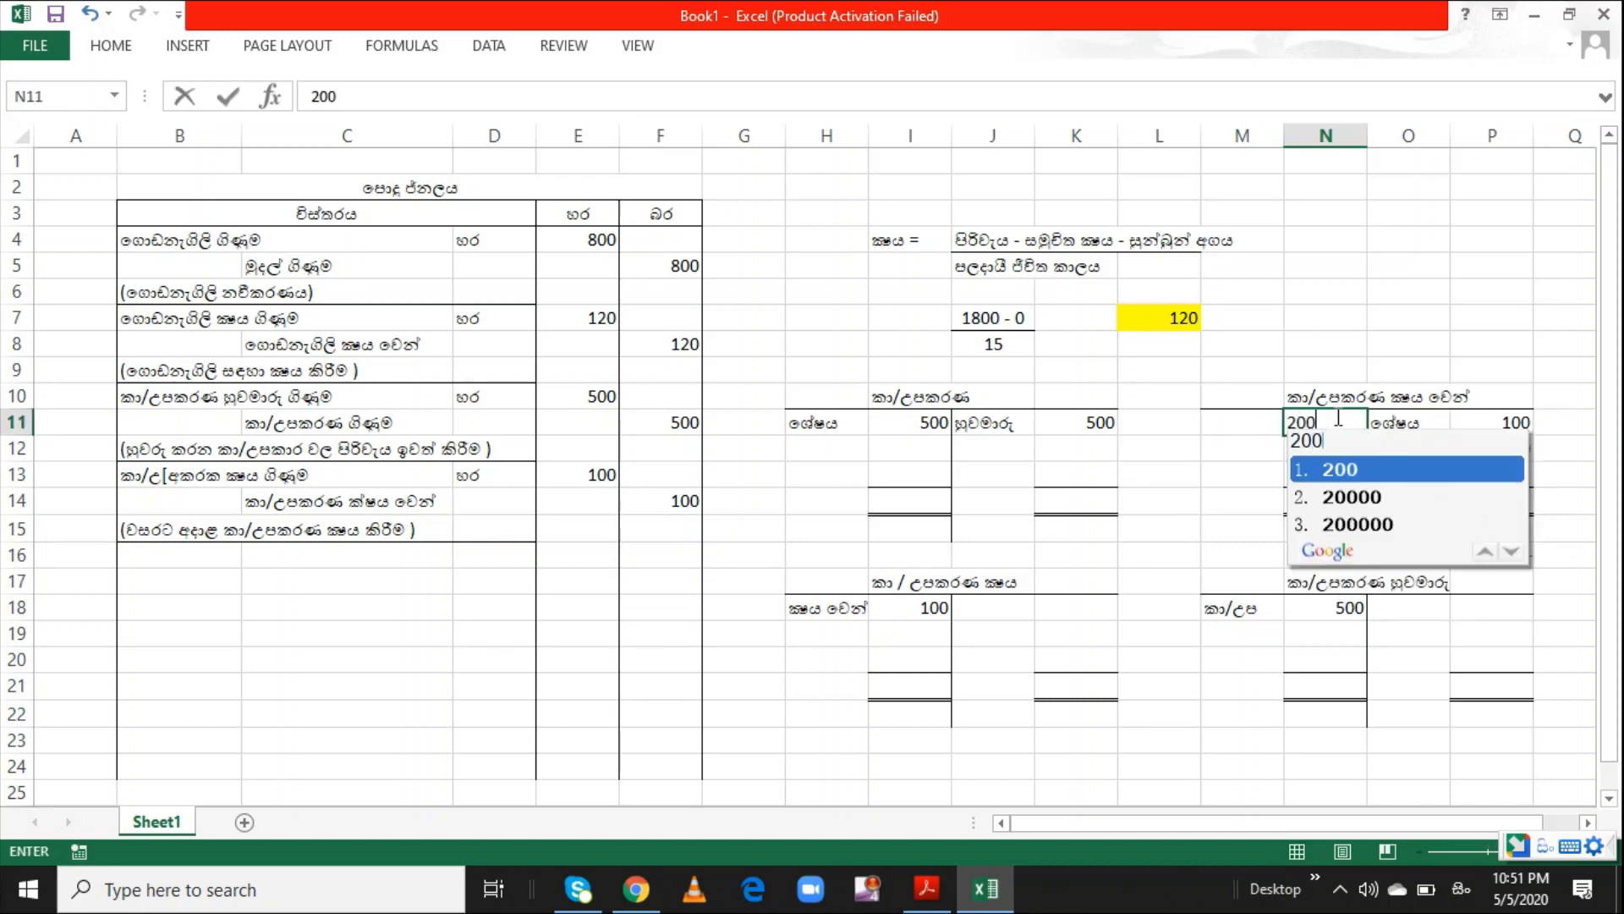
key(Return)
key(Return)
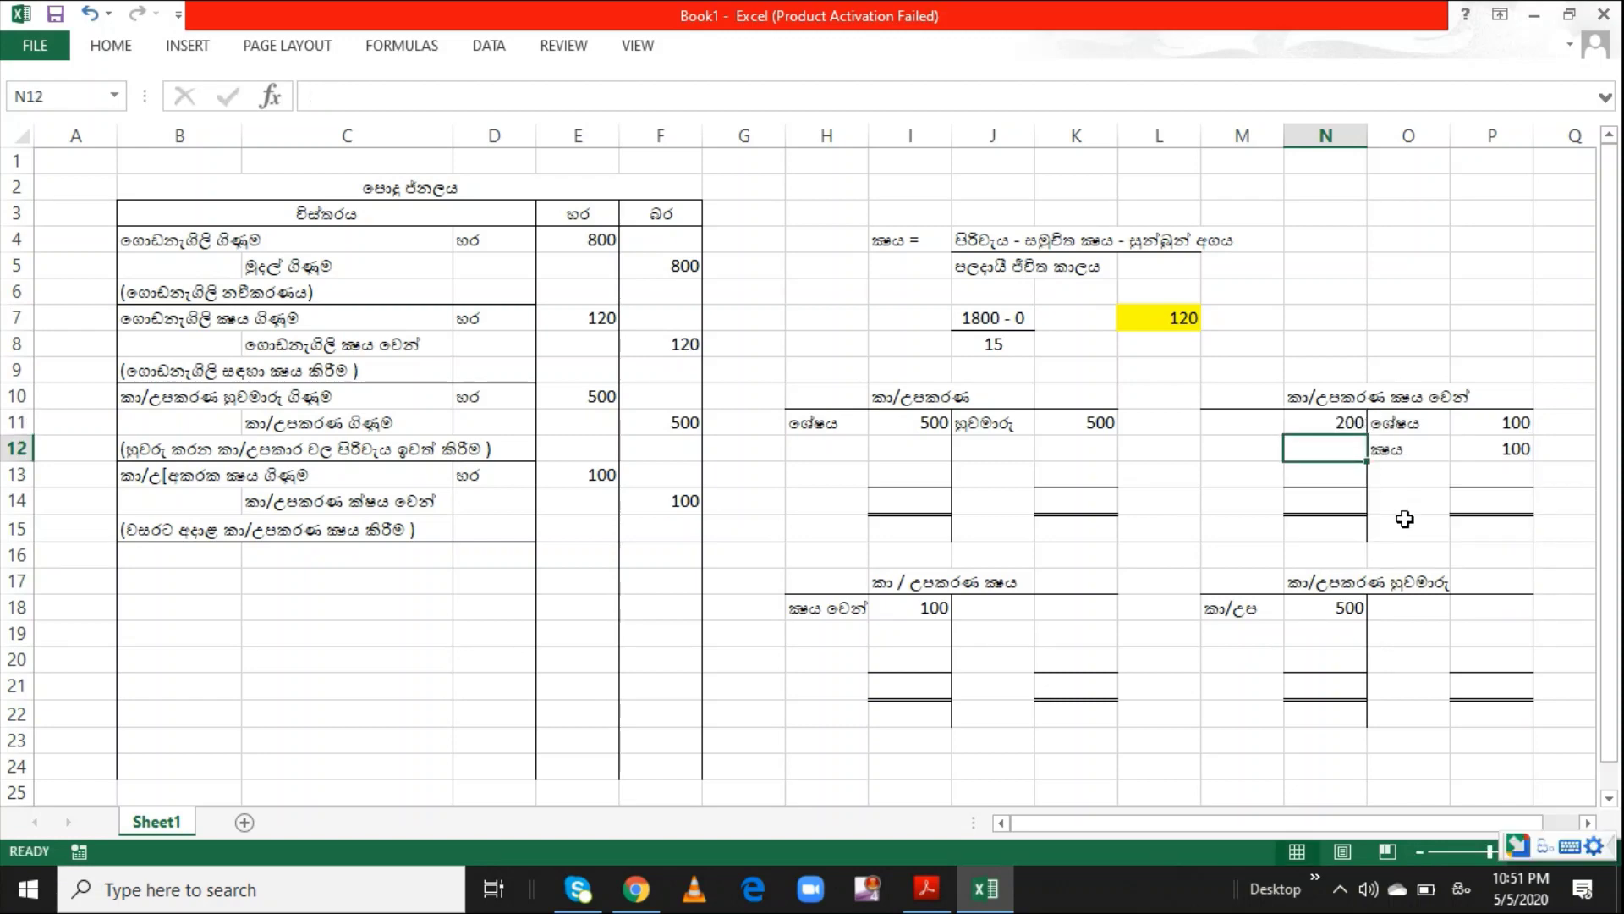
click(1487, 613)
text(2)
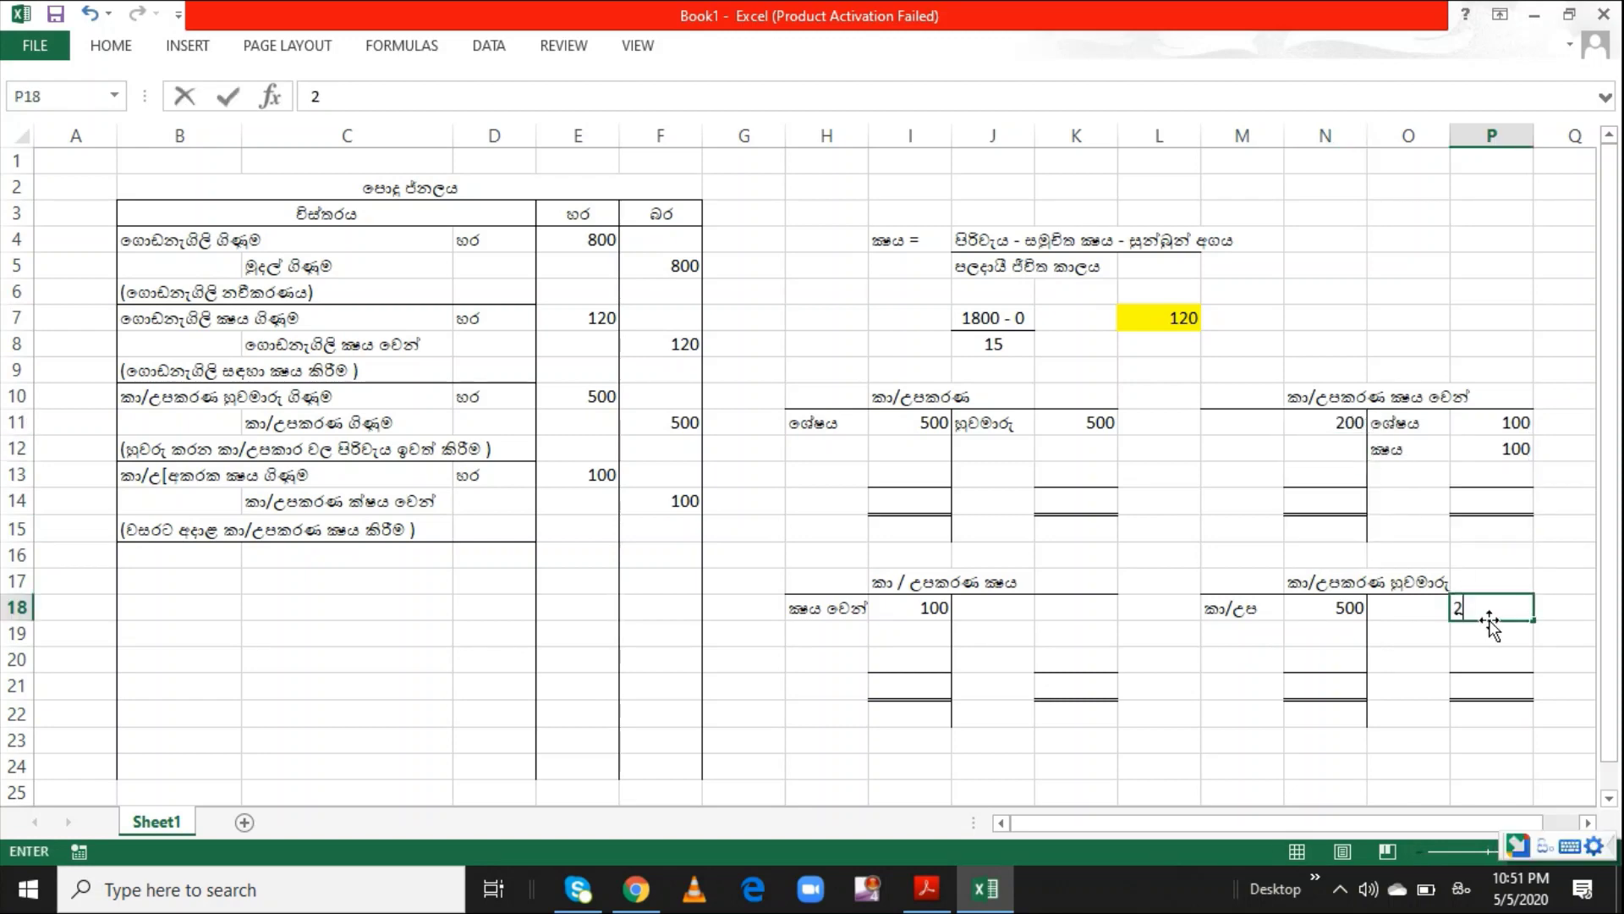
text(00)
key(Return)
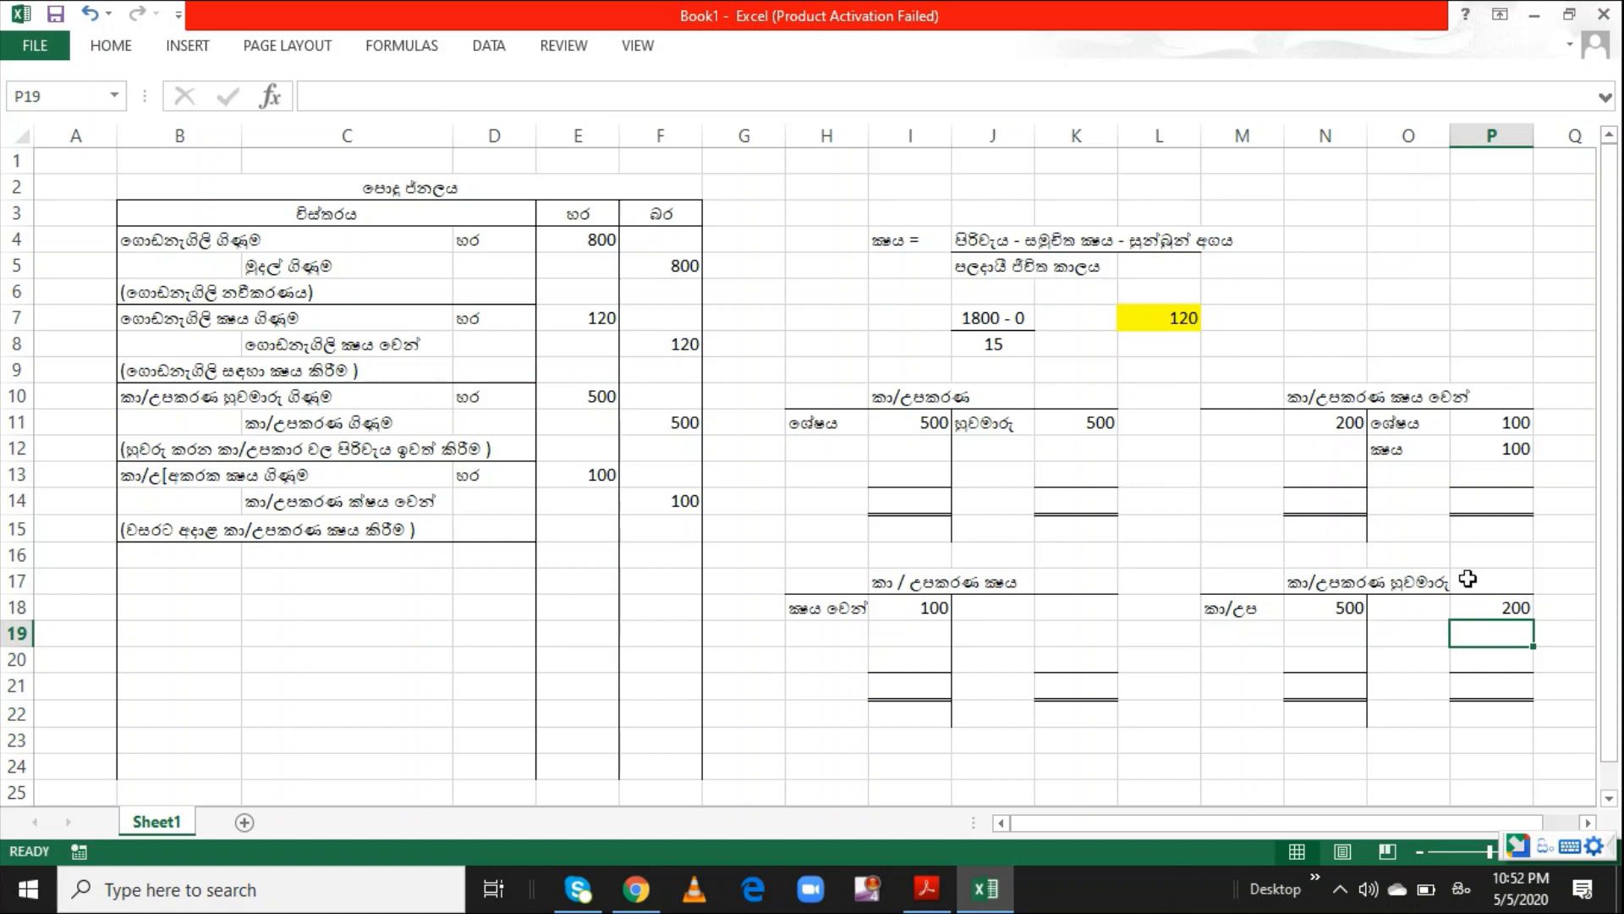
Label the 200 debit as හුවමාරු in M11 and the matching 200 credit as ක්ෂය වෙන් in O18
click(1216, 428)
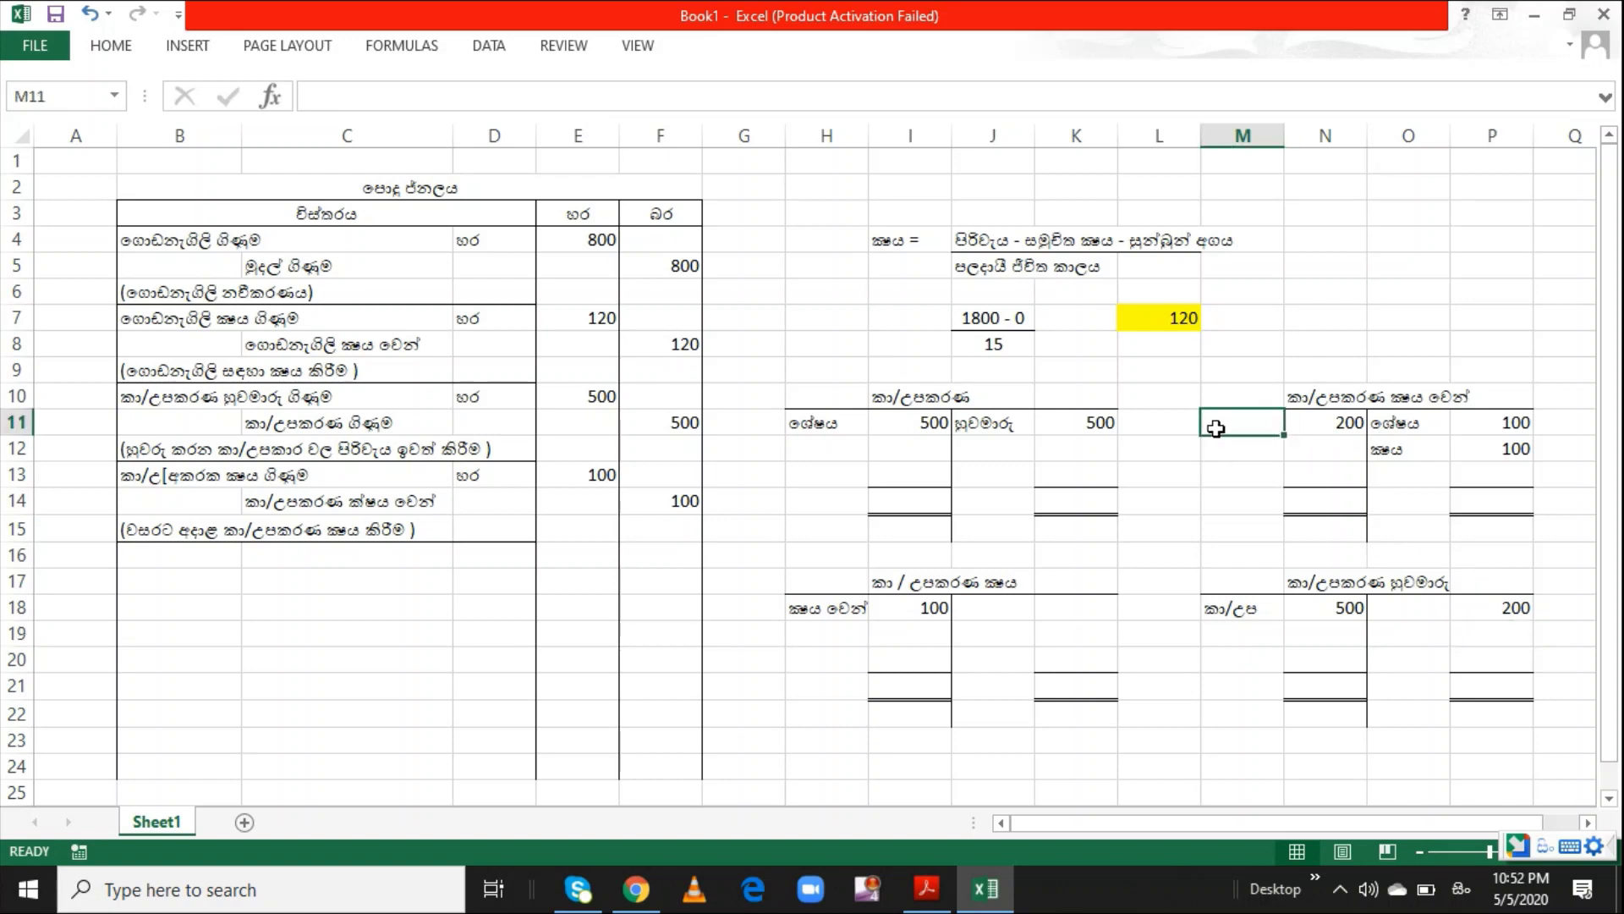
text(huwamaar)
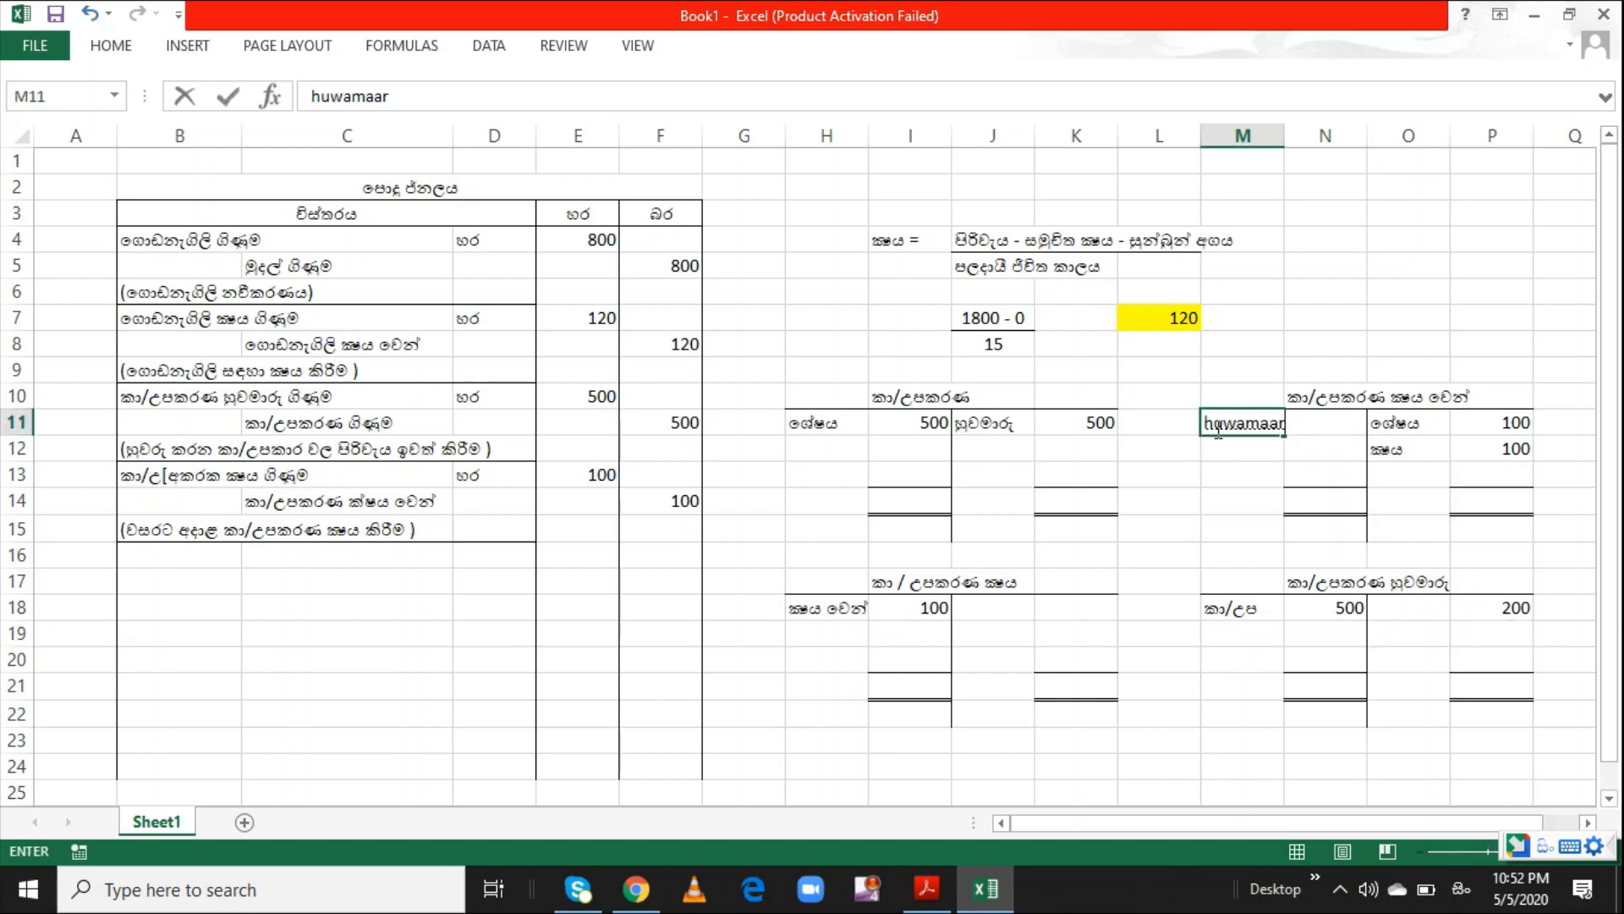
text(u)
key(Return)
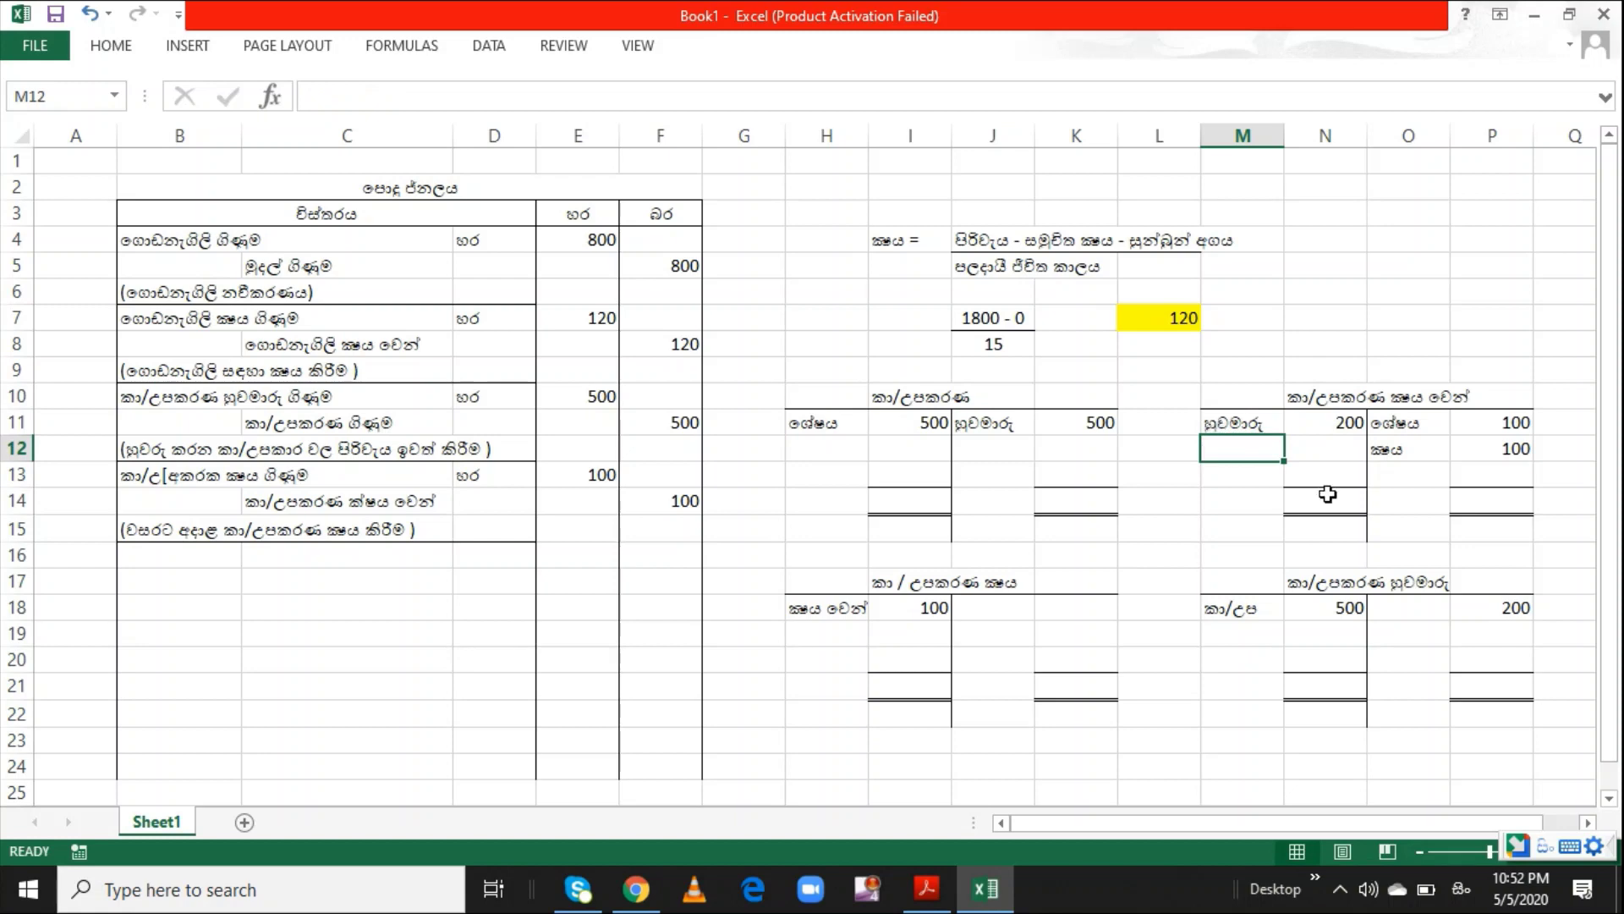
click(1421, 610)
text(k)
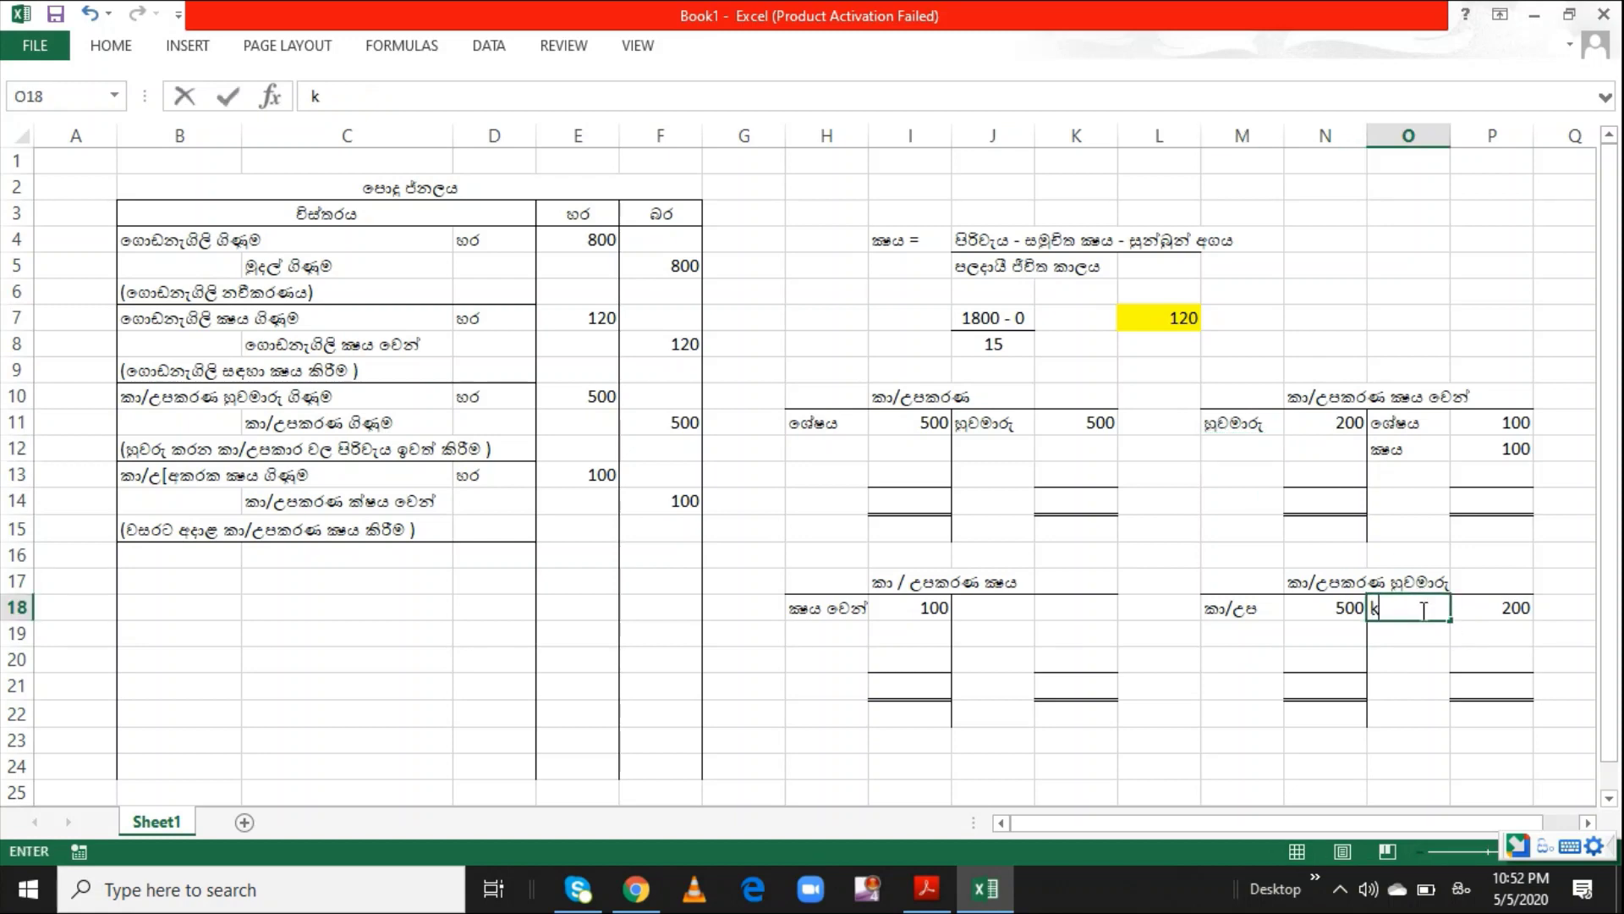
text(shaya wen)
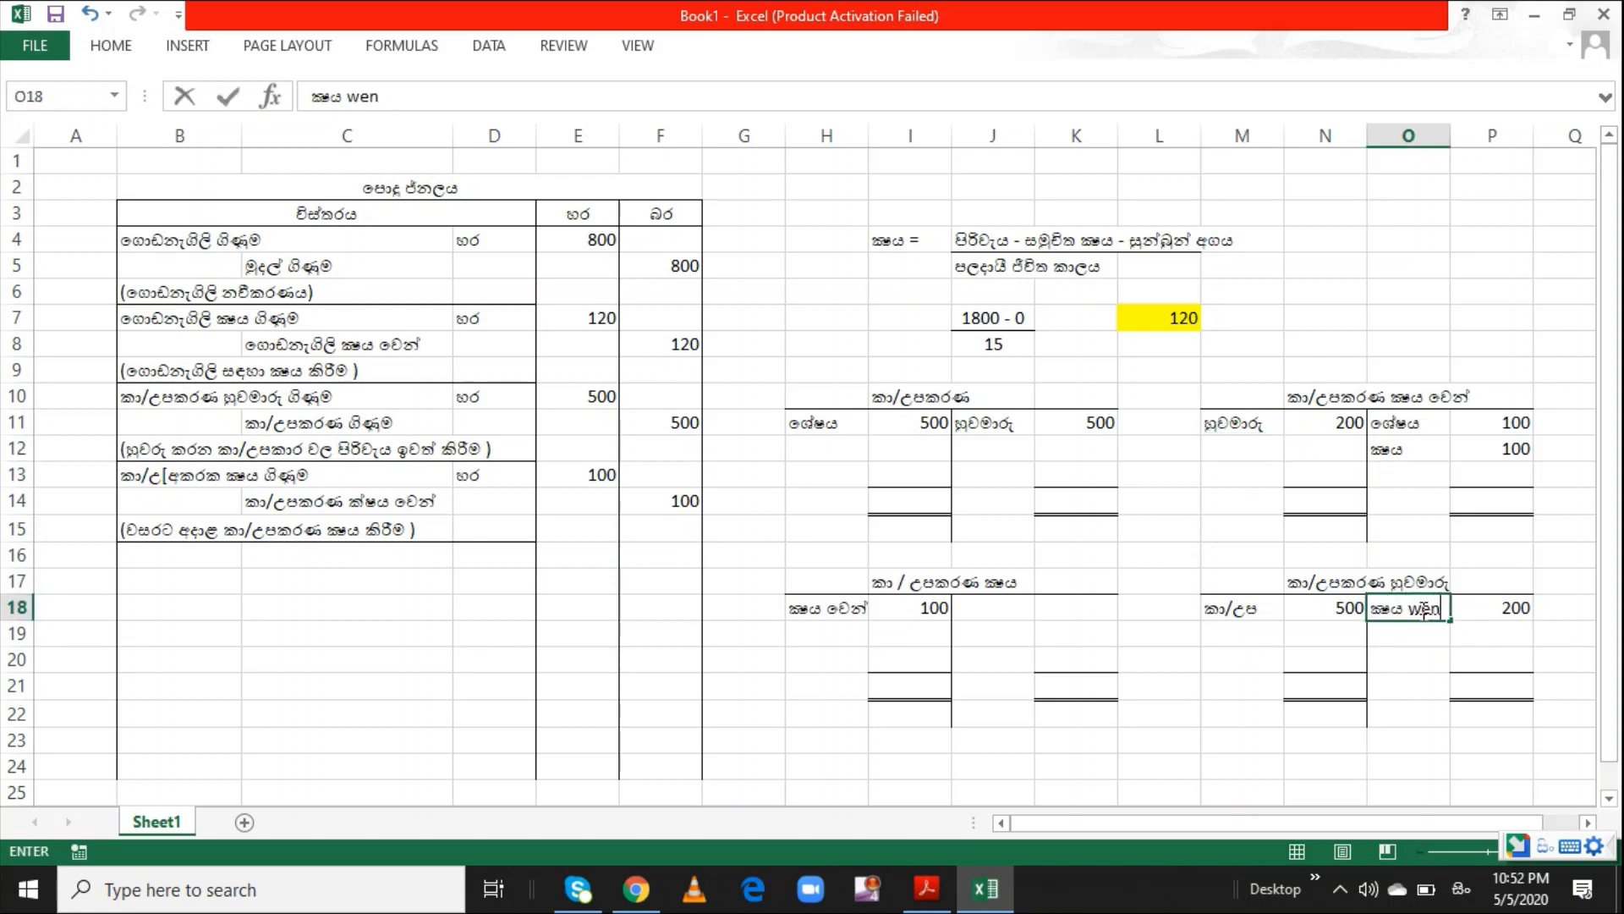
key(Return)
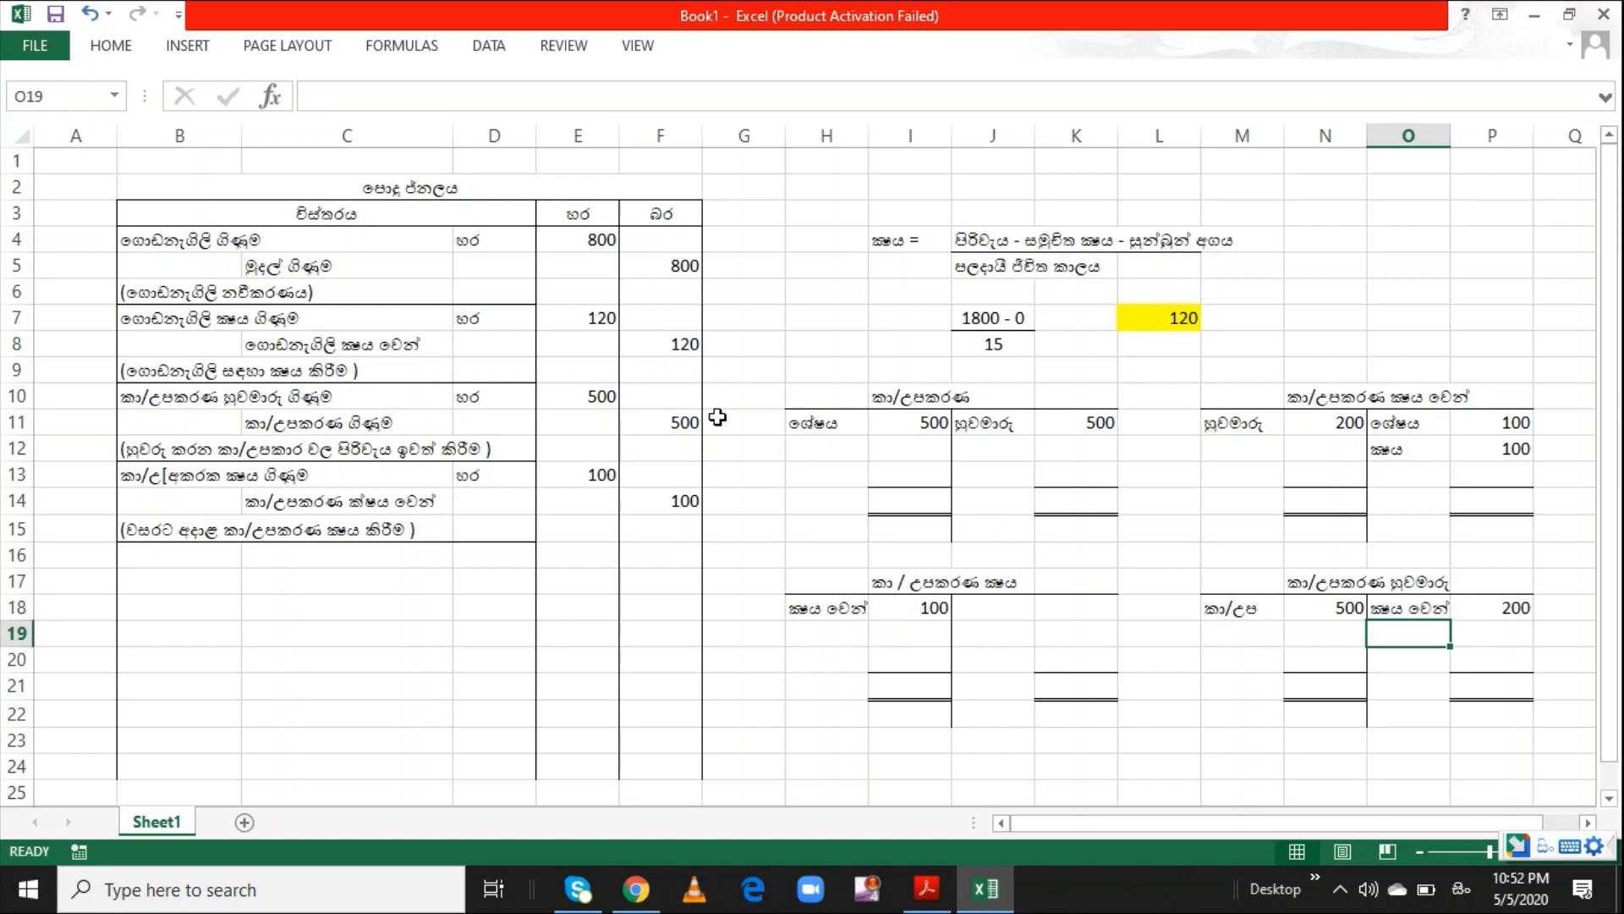
Enter කා/උපකරණ ක්ෂය වෙන් in journal cell B16 as the debit account and mark it හර in D16
click(181, 560)
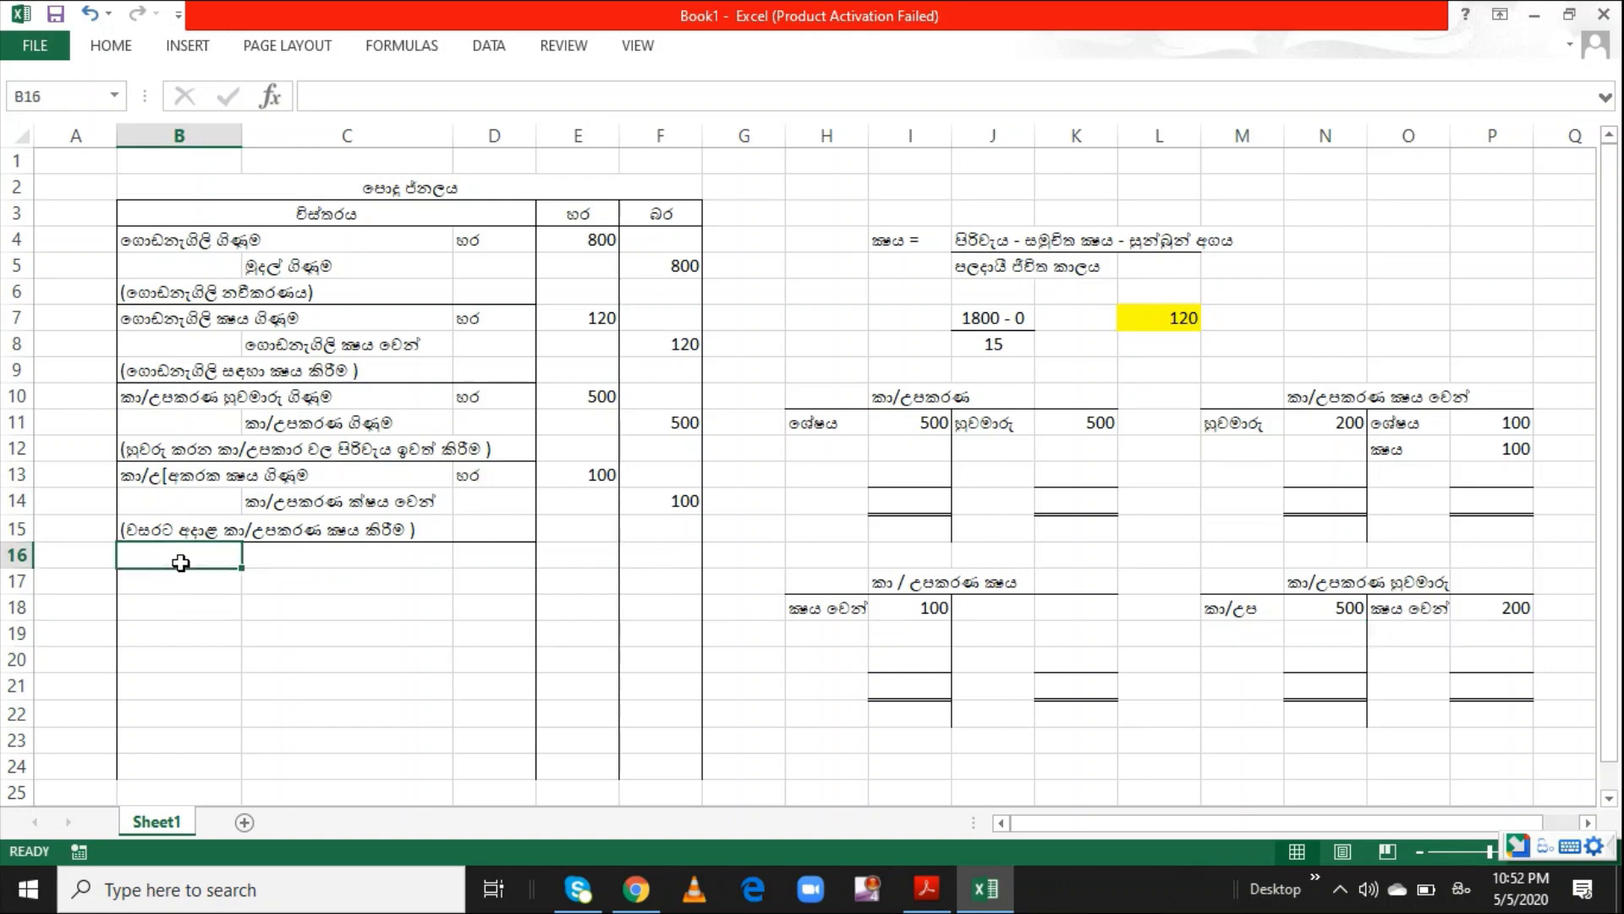
text(kaa/u)
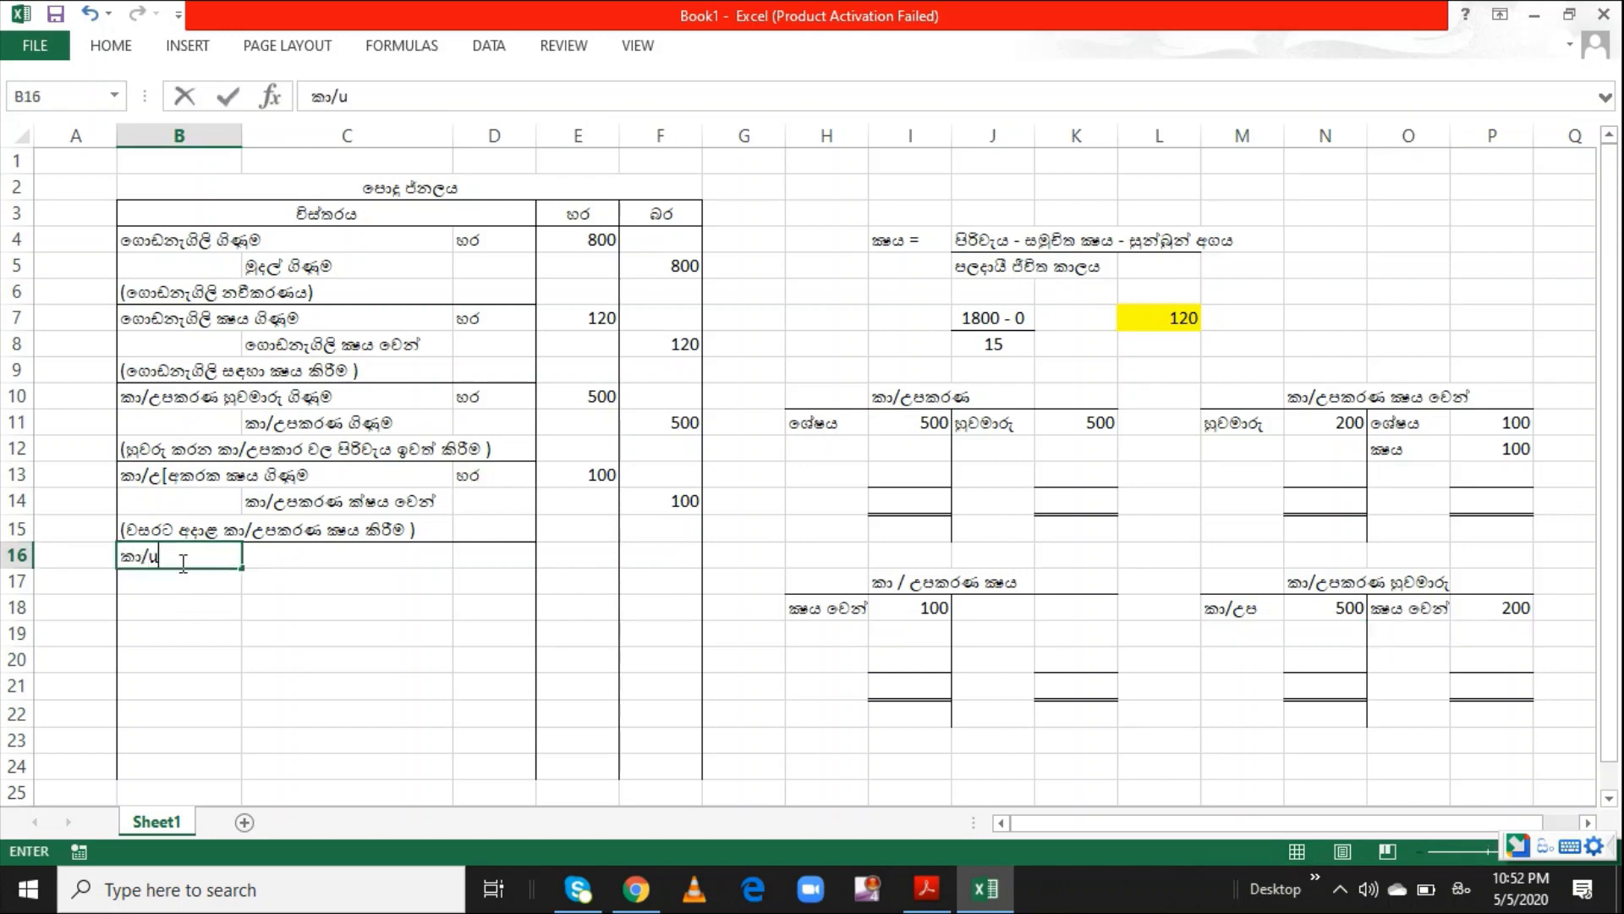
text(pakarana kshaya we)
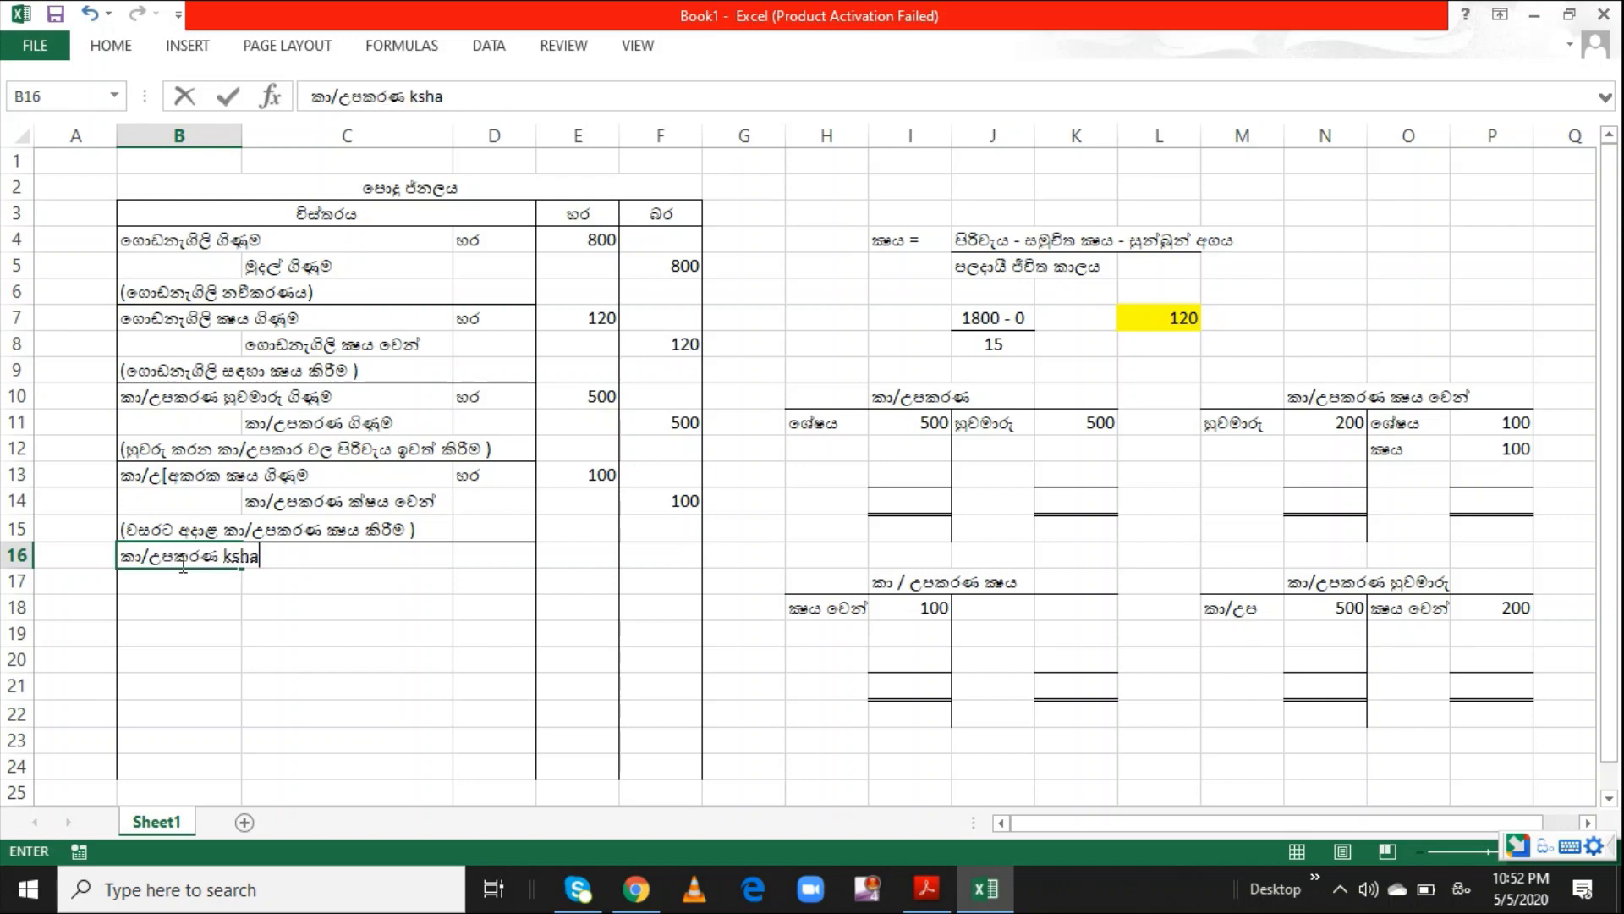
key(Return)
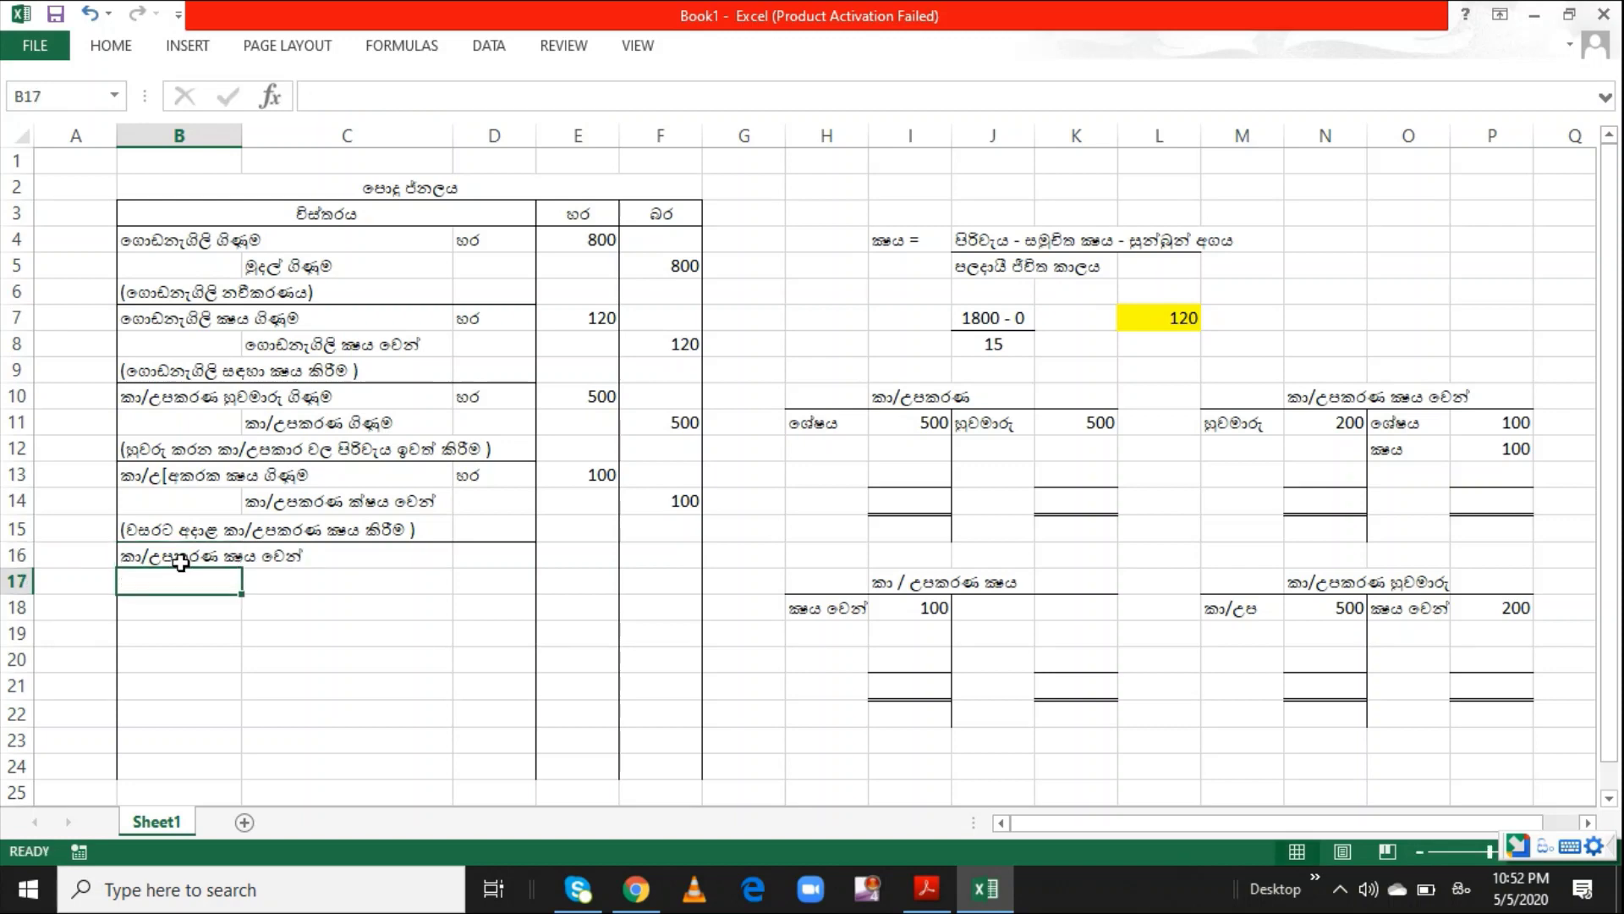
key(Up)
key(Right)
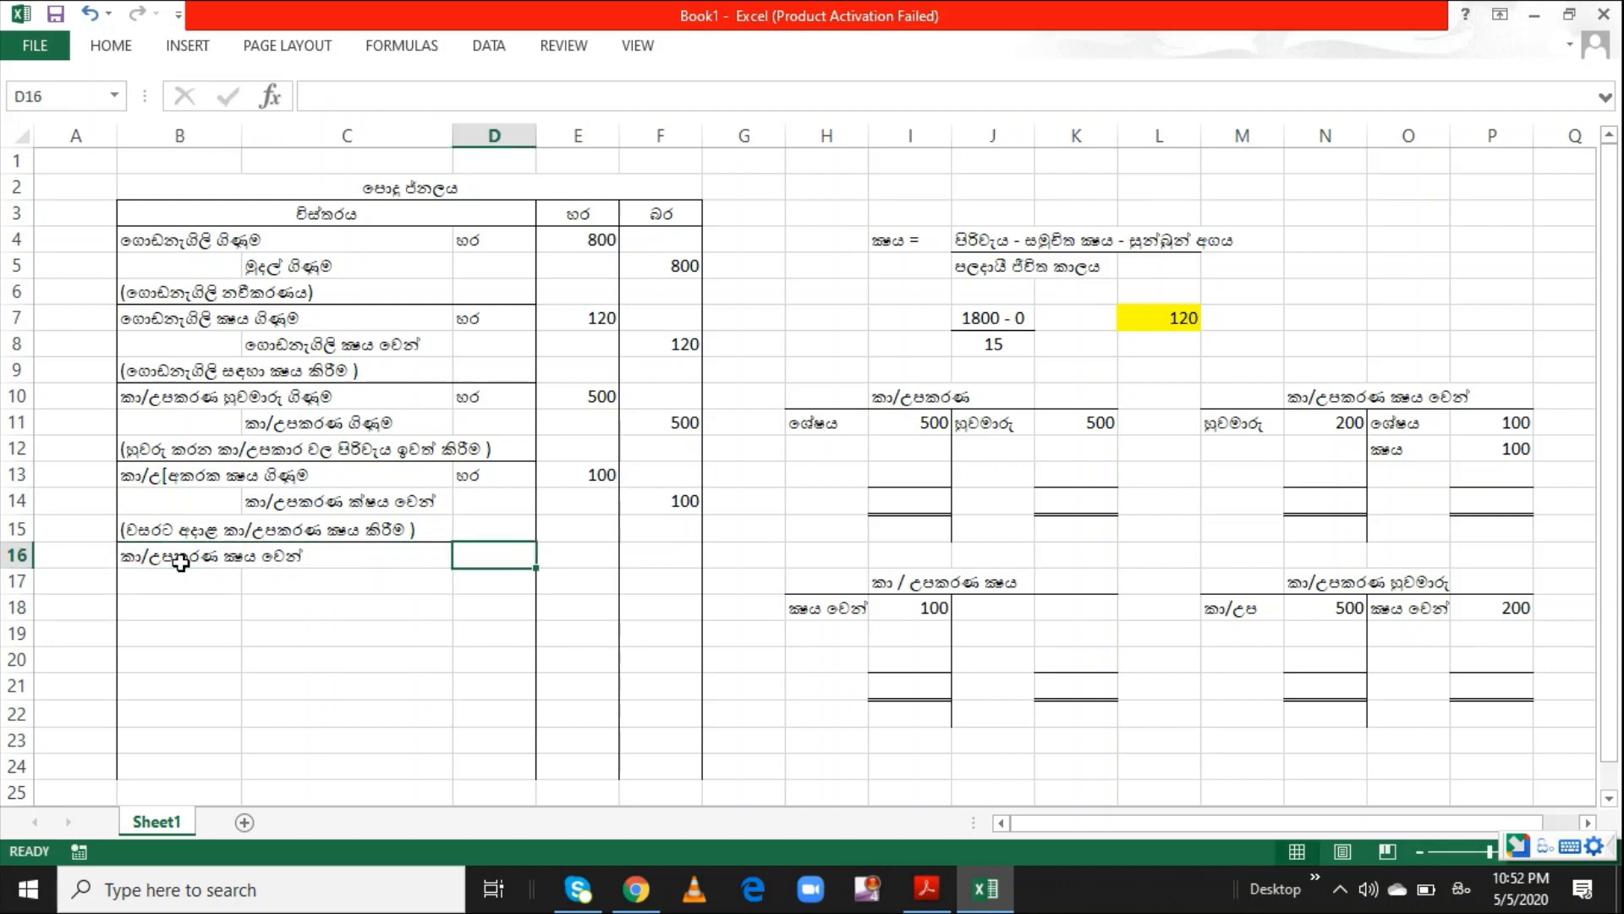
text(hara)
key(Return)
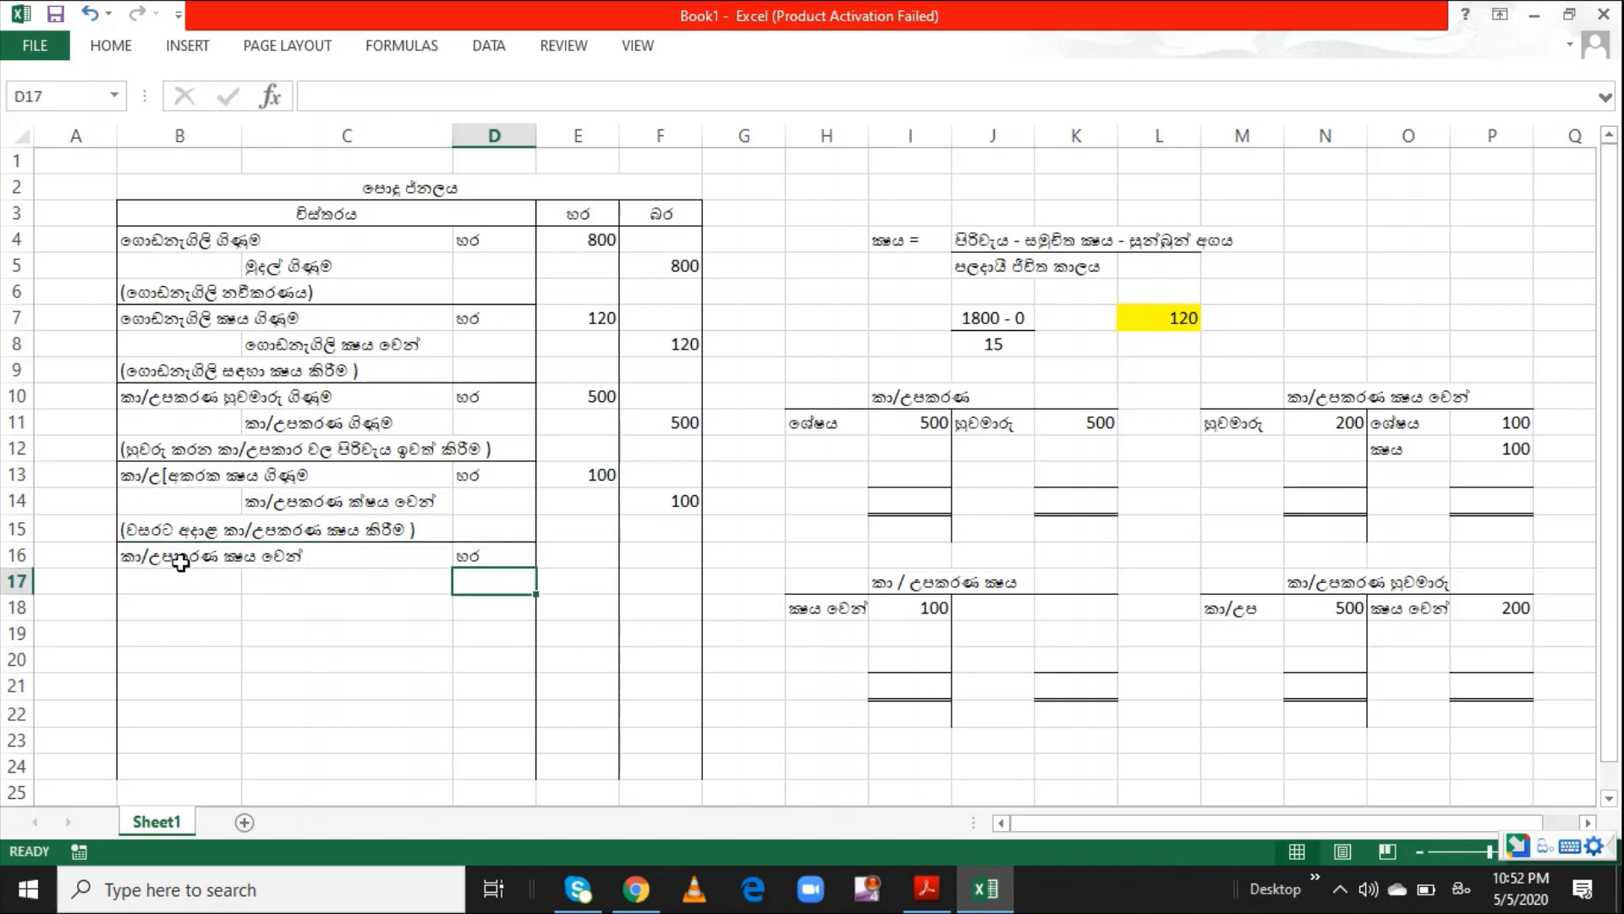
Enter කා/උපකරණ හුවමාරු in C17 as the credit account of the journal entry
key(Left)
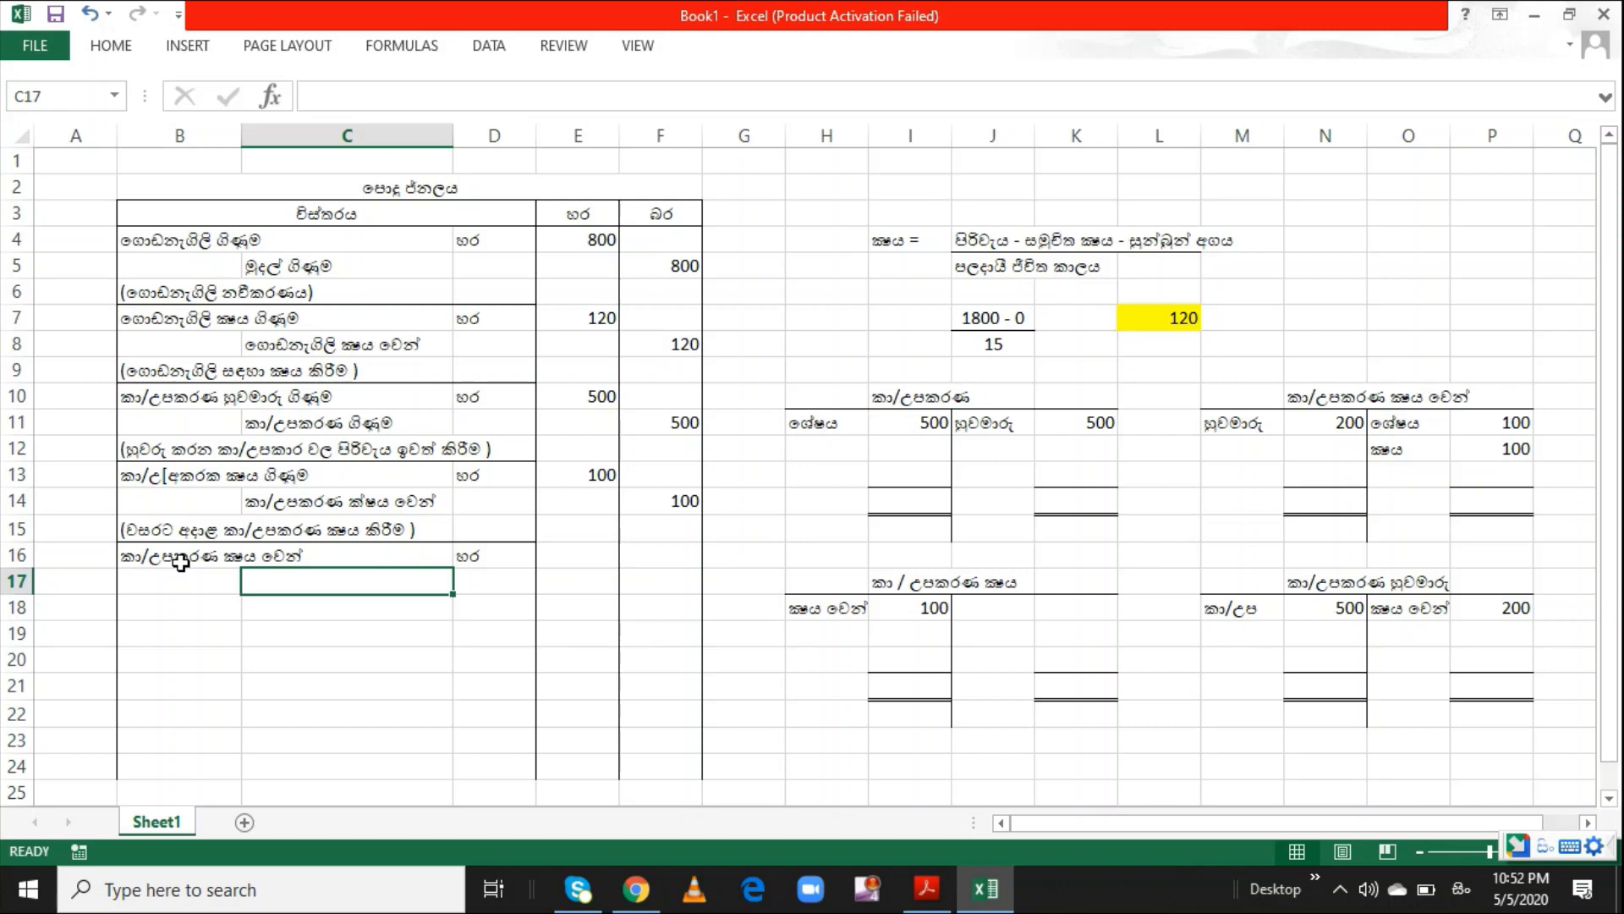
text(kaa/u)
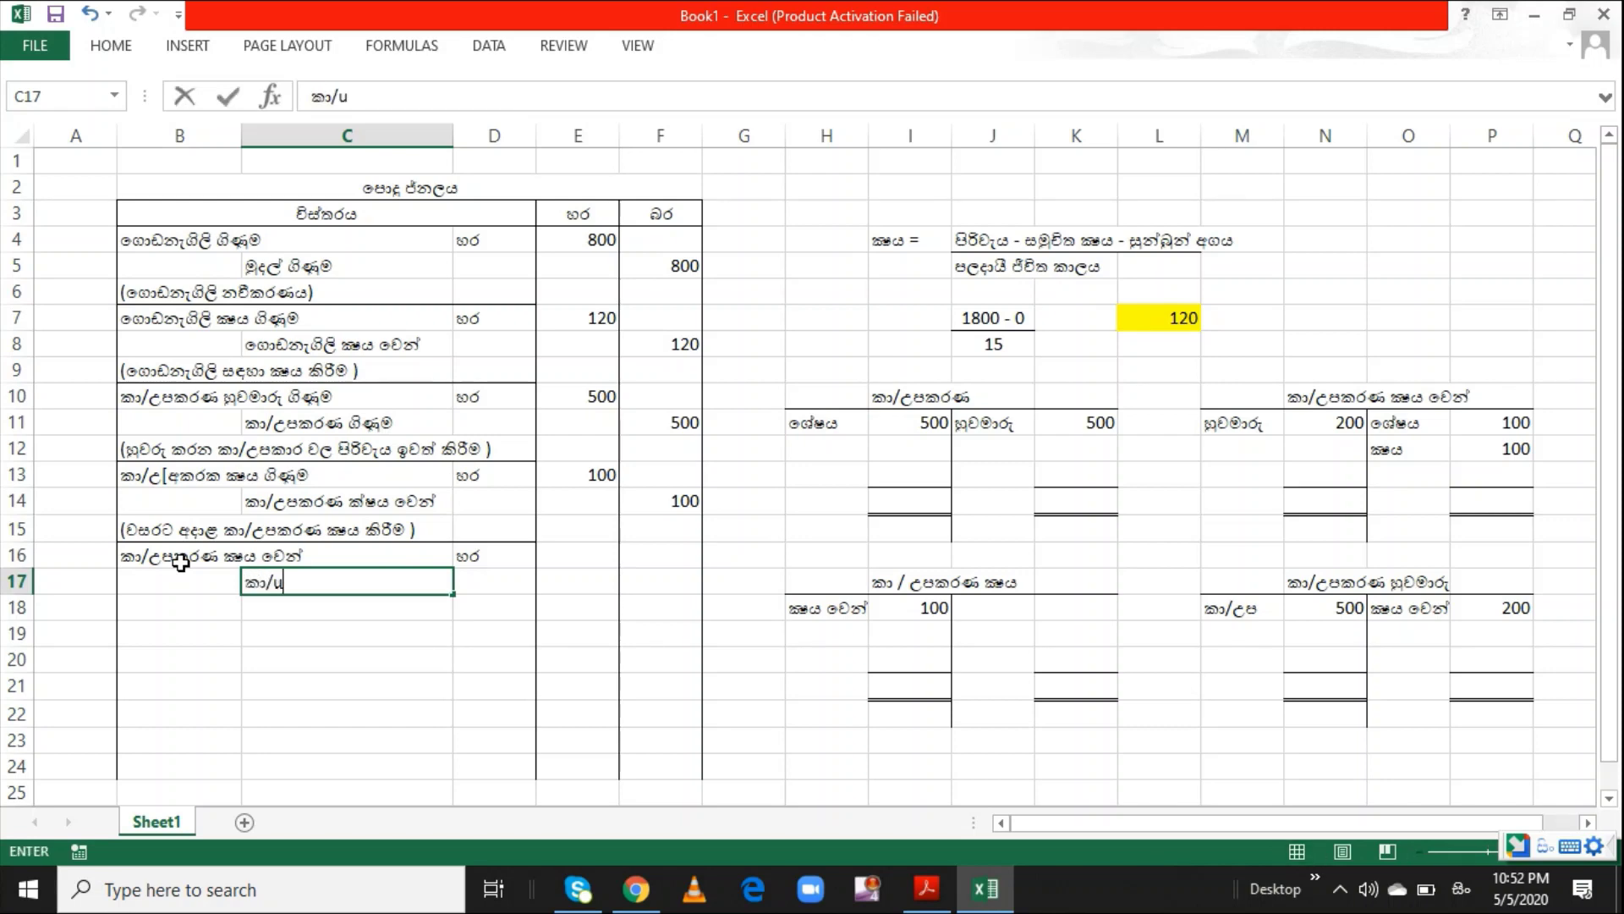
text(pakaraNa huw)
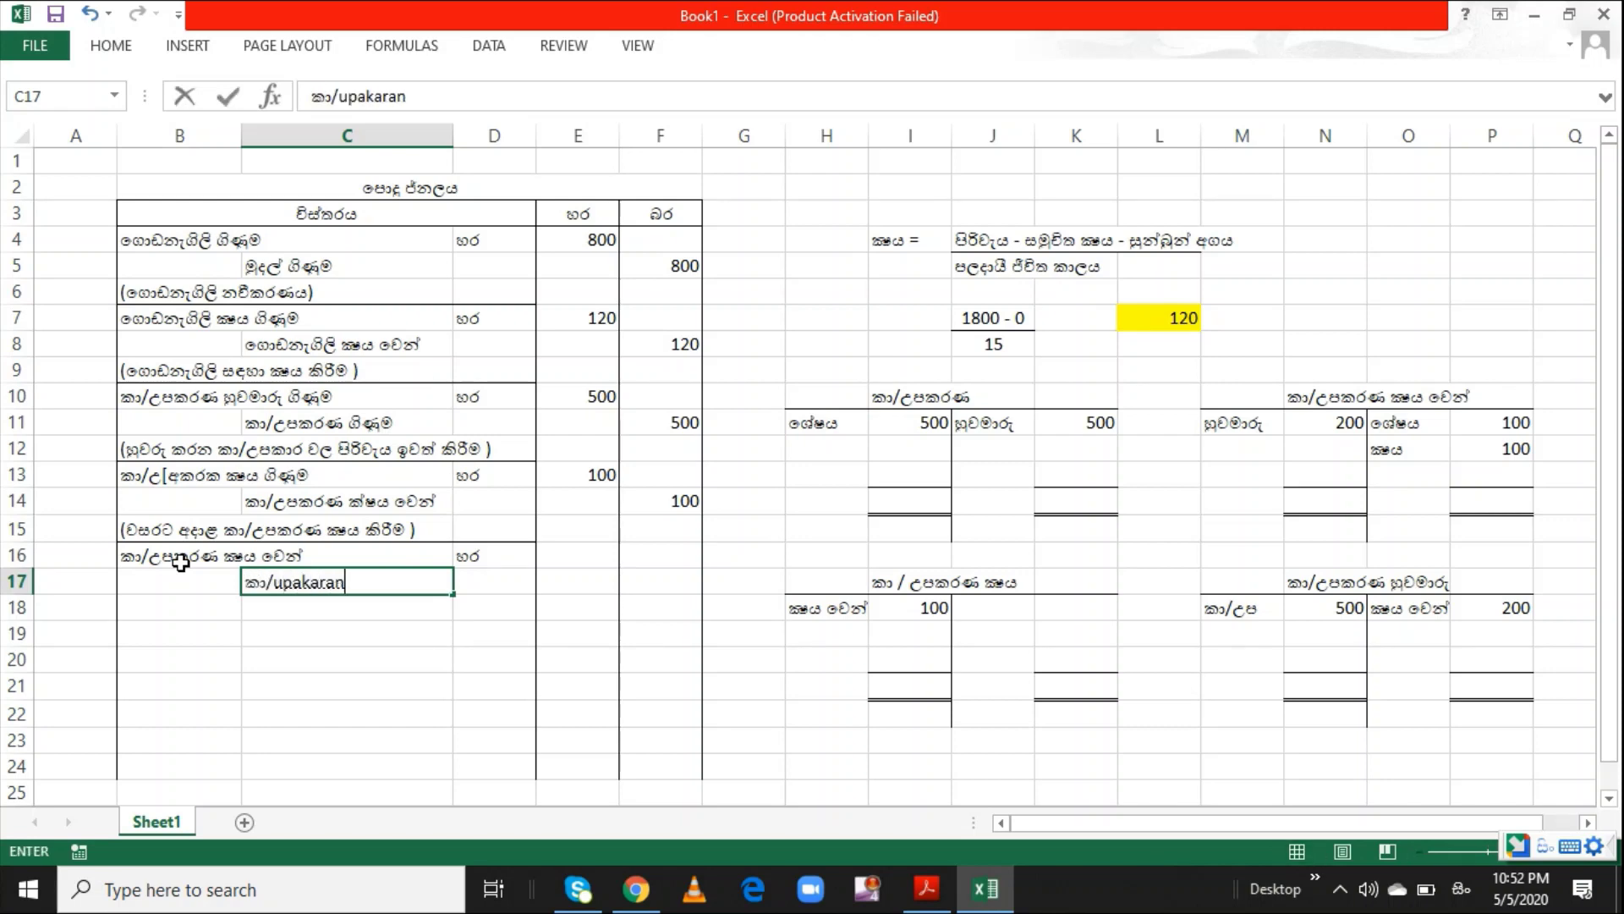
text(ama)
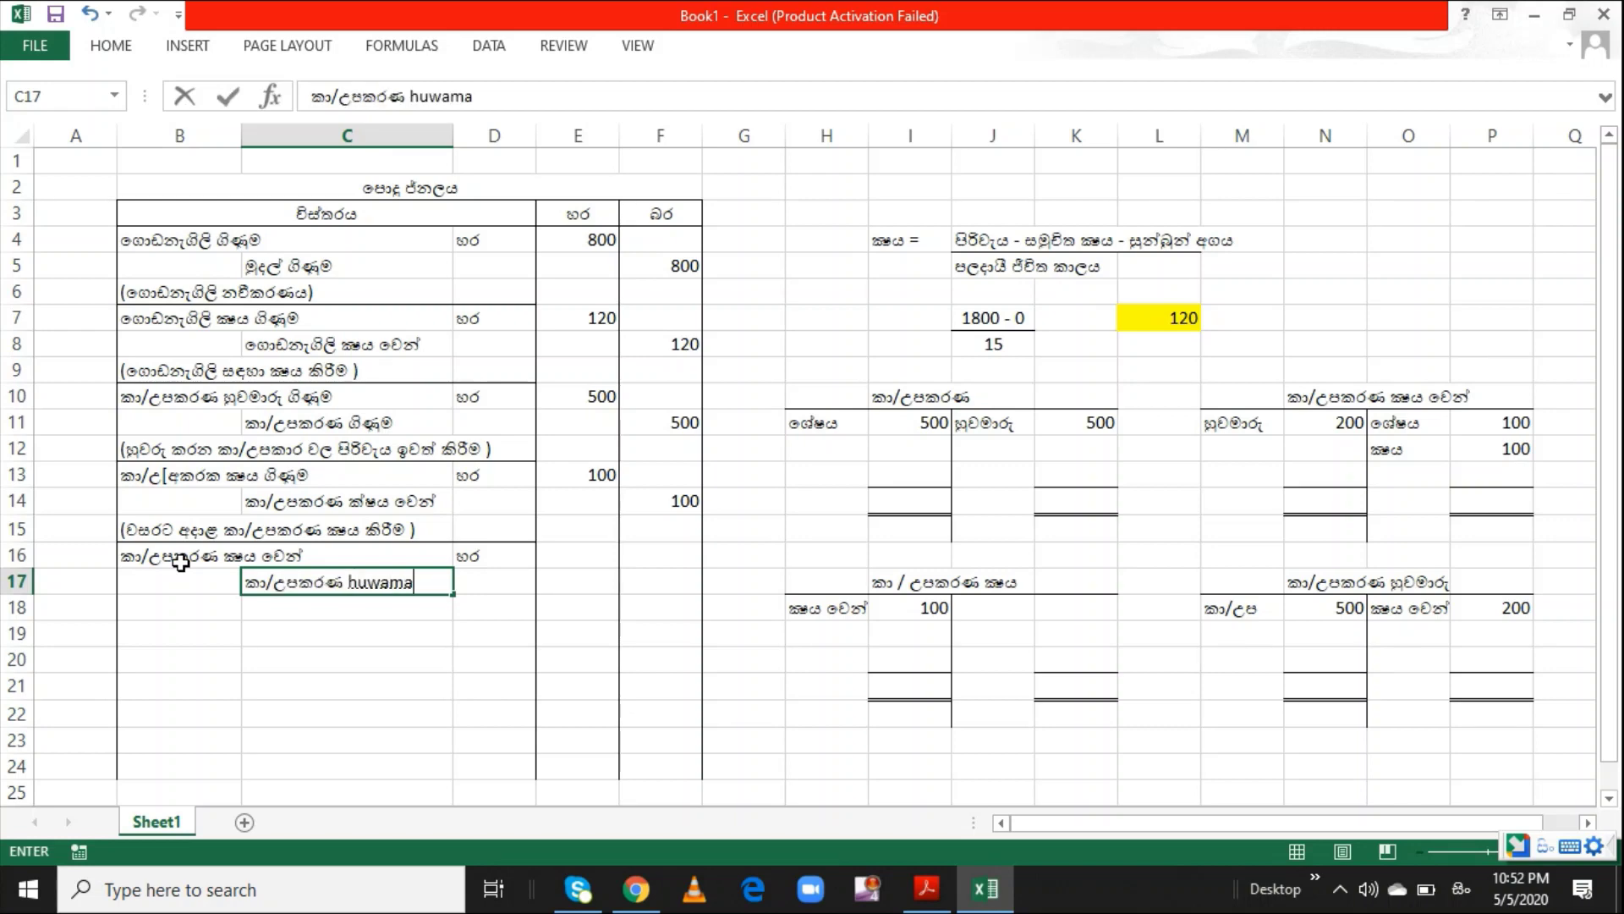
text(ru)
key(Return)
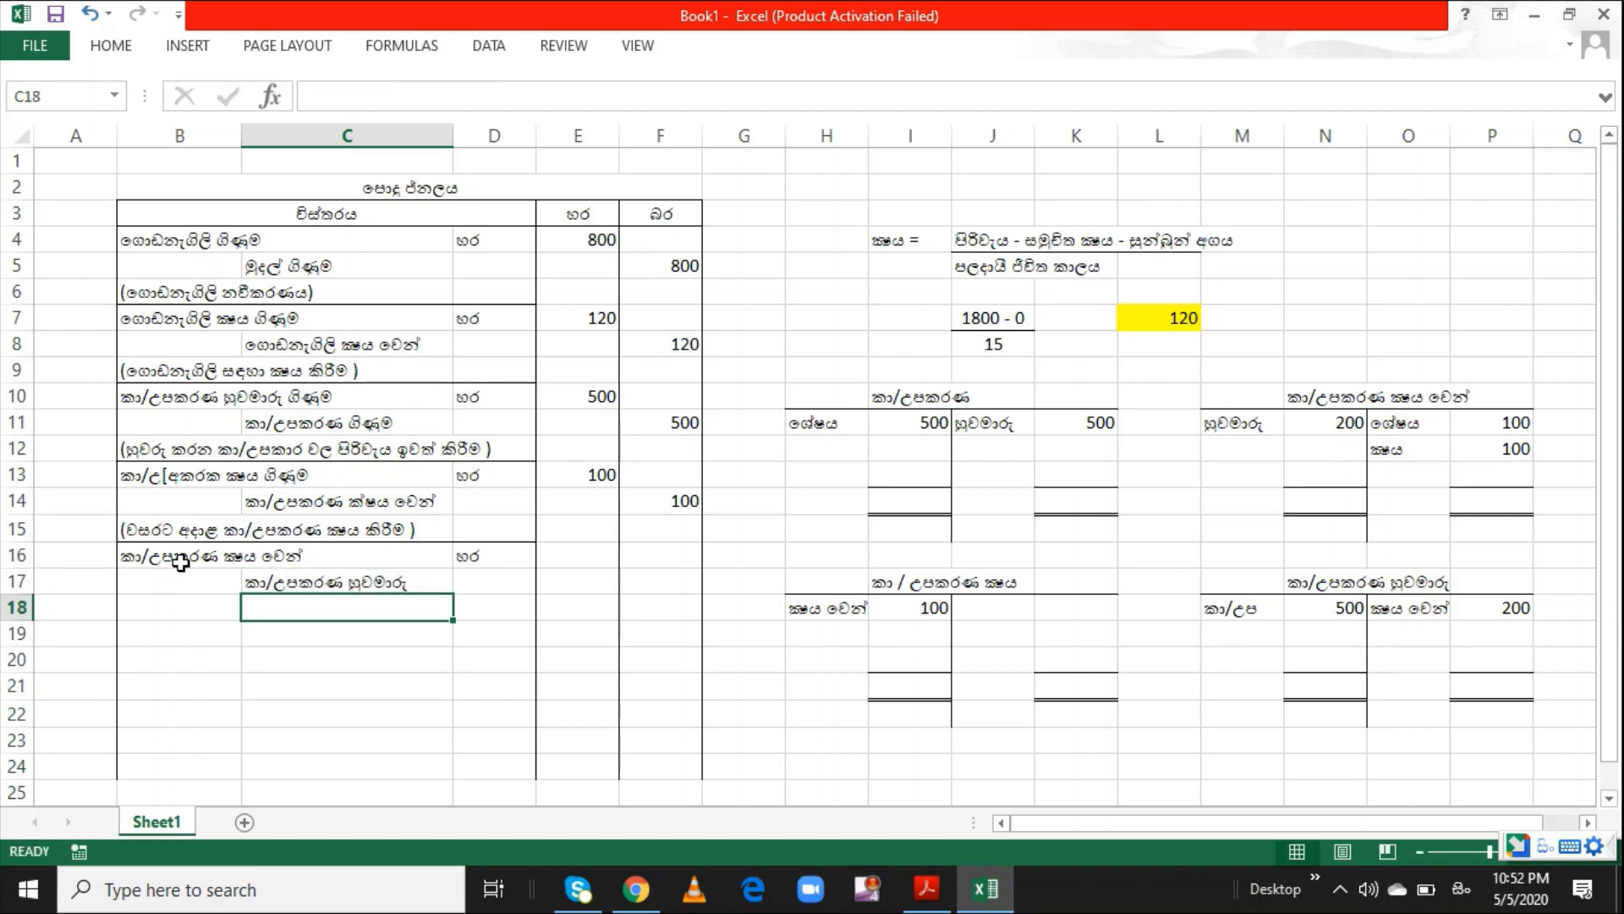
Record the journal amounts for this entry: 200 as the debit in E16 and 200 as the credit in F17
click(556, 551)
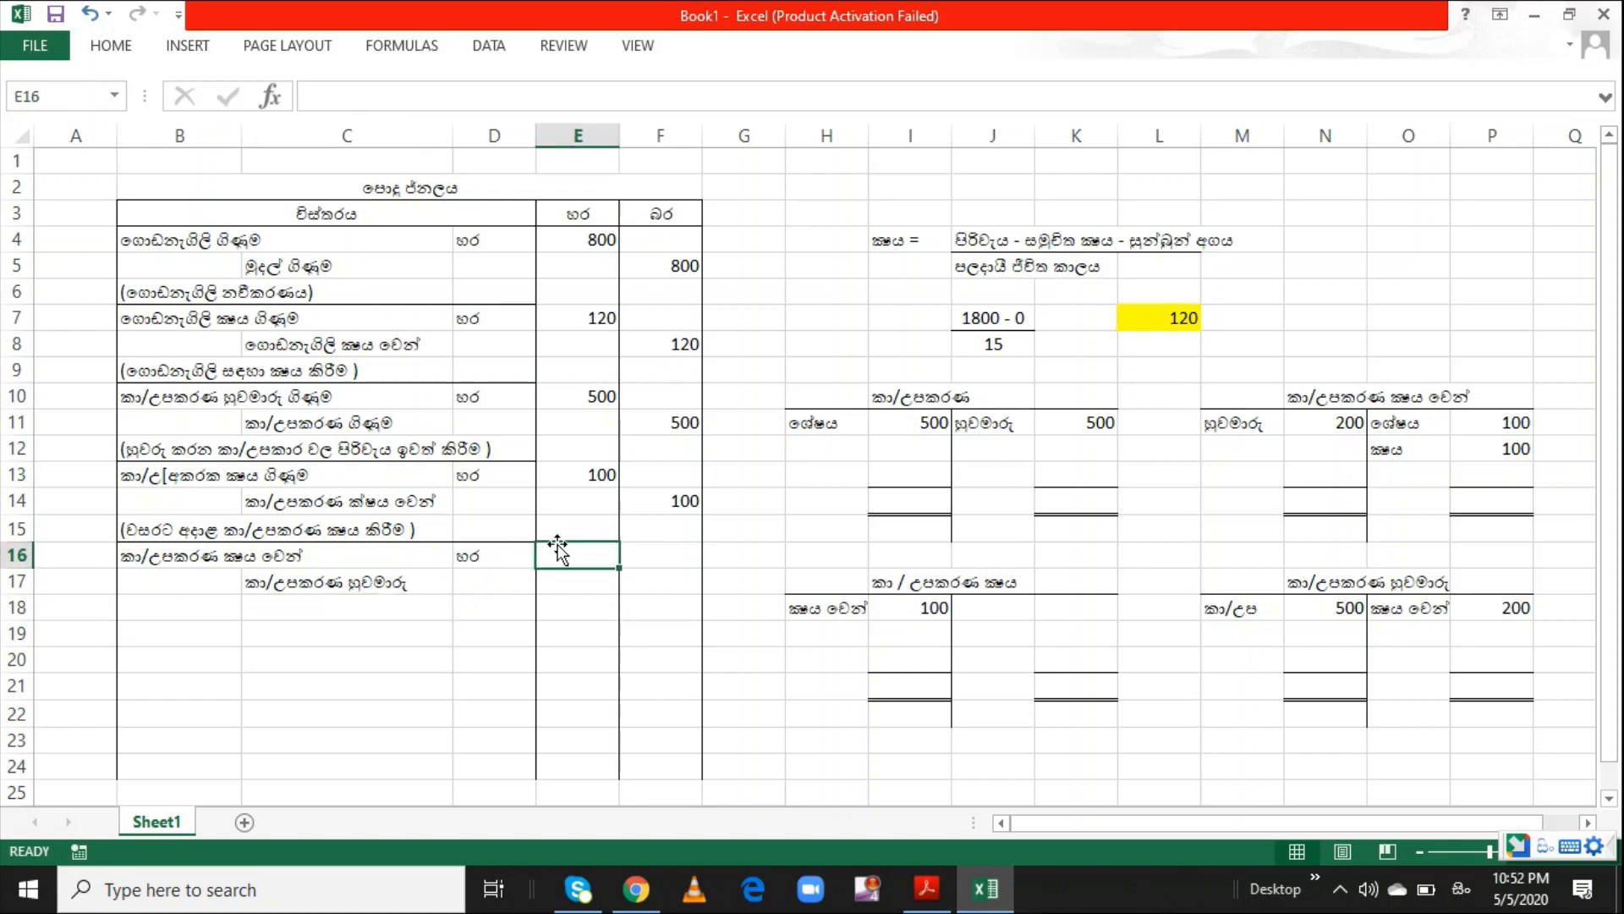
text(200)
key(Return)
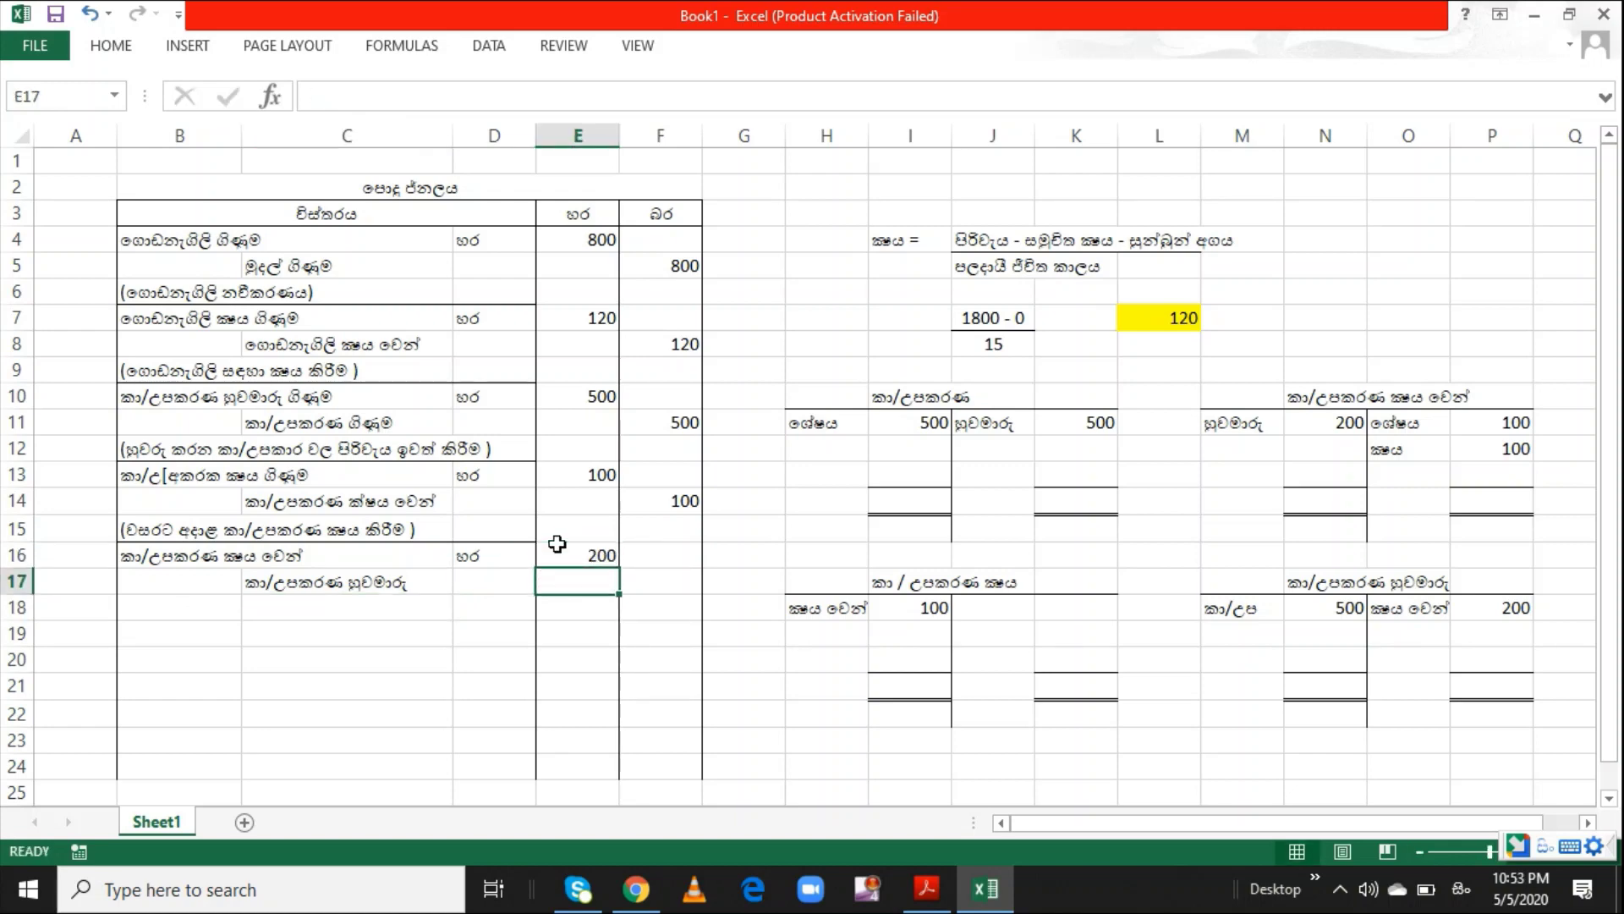
key(Right)
text(200)
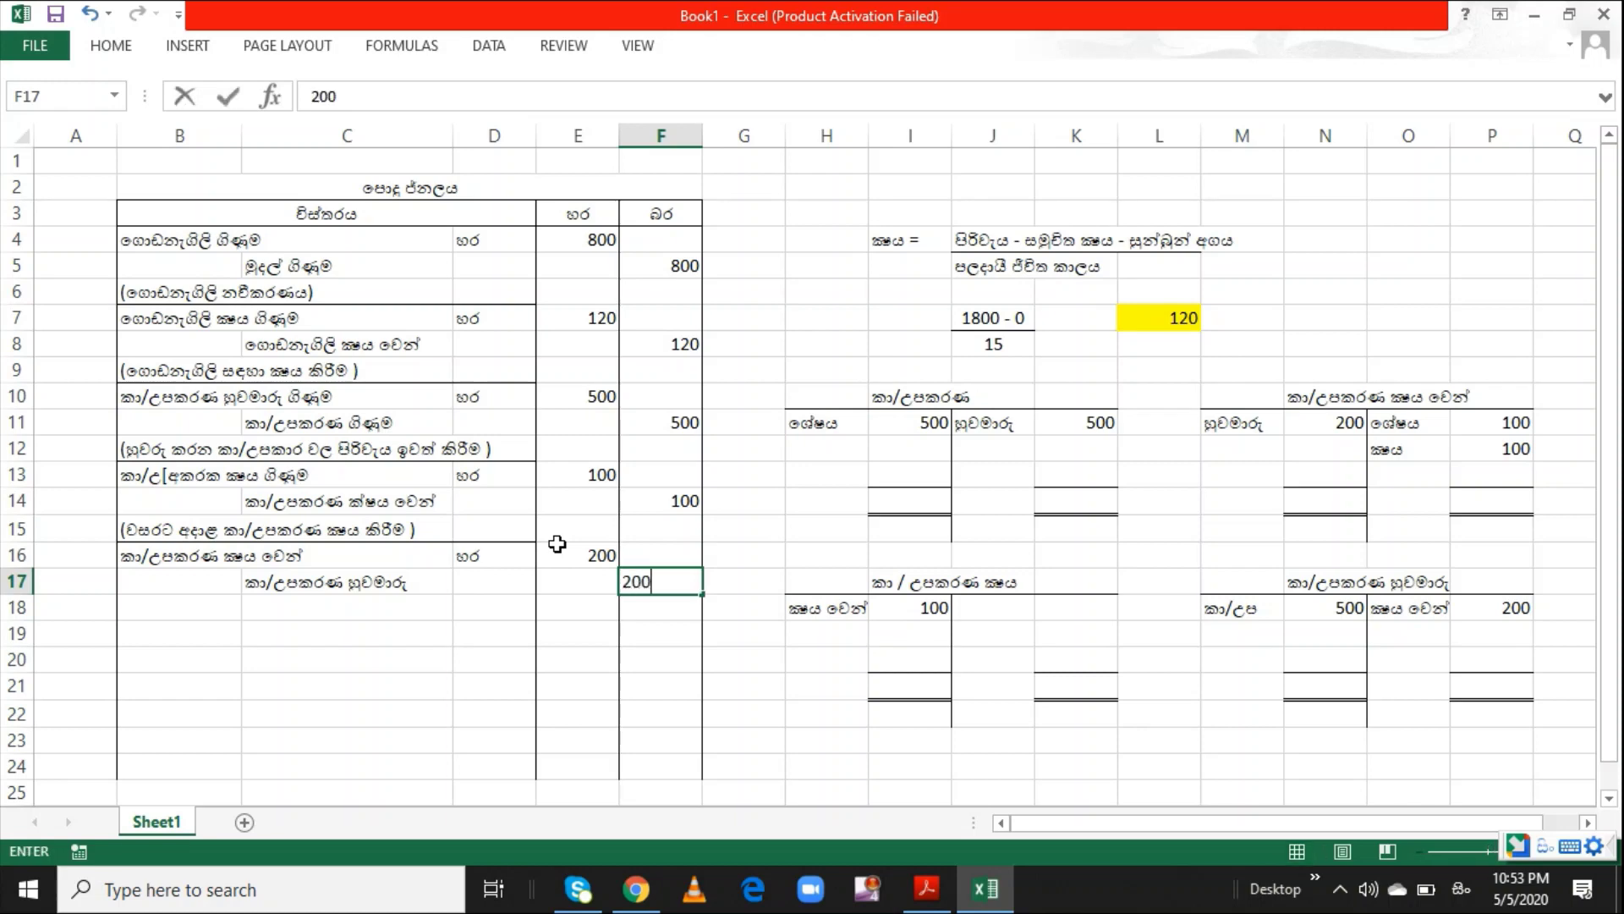
key(Return)
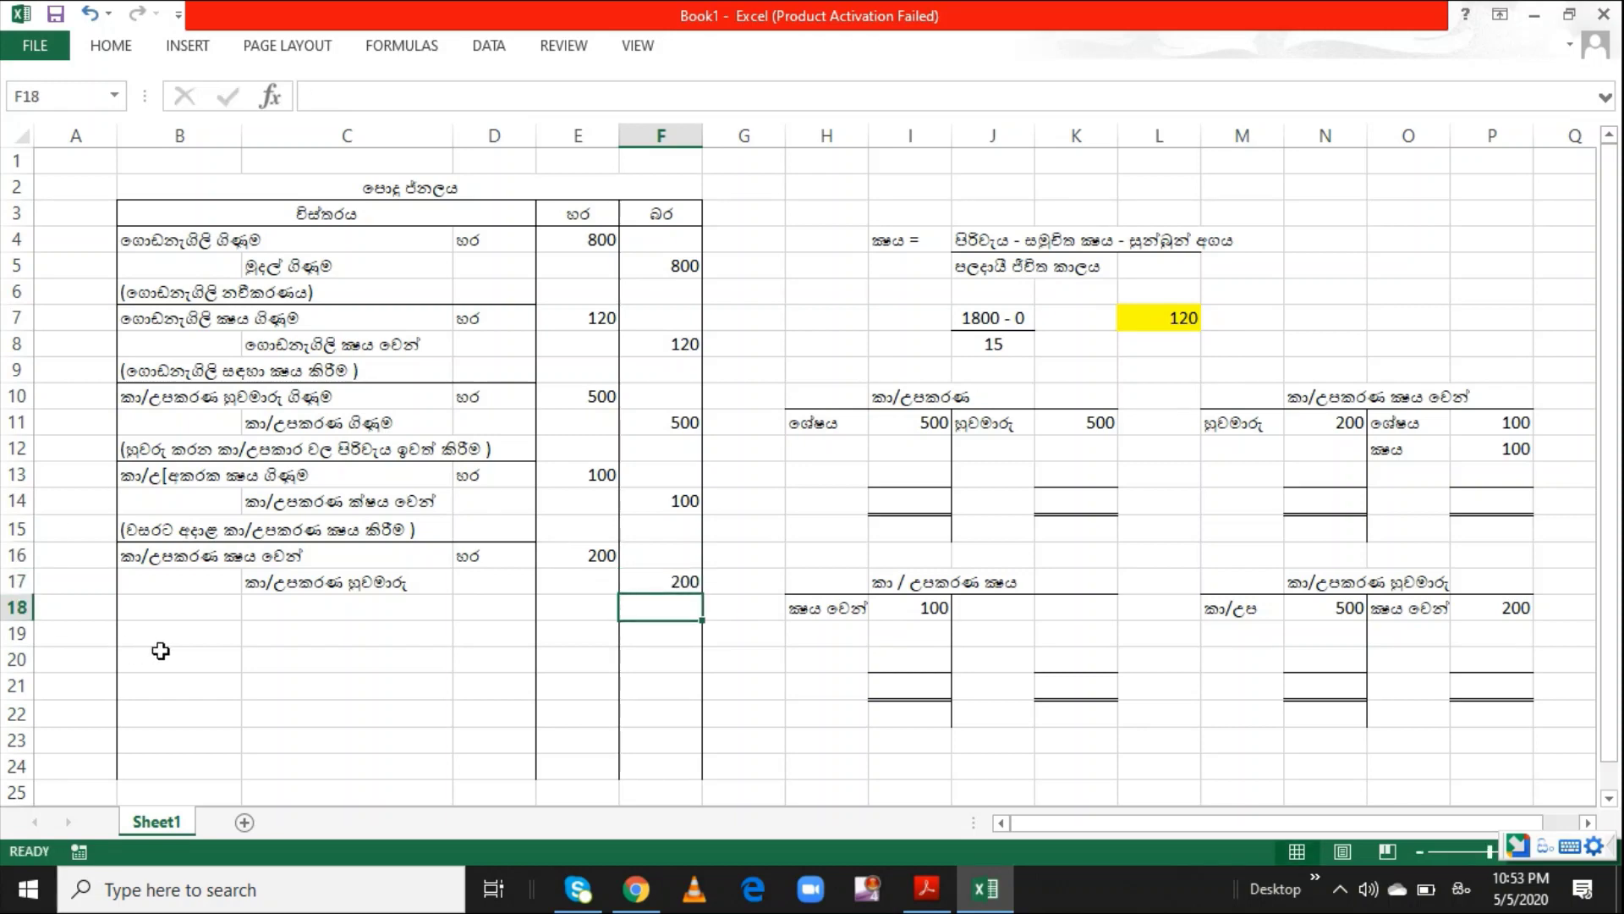
Enter the narration (හුවමාරු වන උපකරණ වල ක්ෂය ඉවත් කිරීම) in B18, including its closing bracket
click(185, 608)
text(()
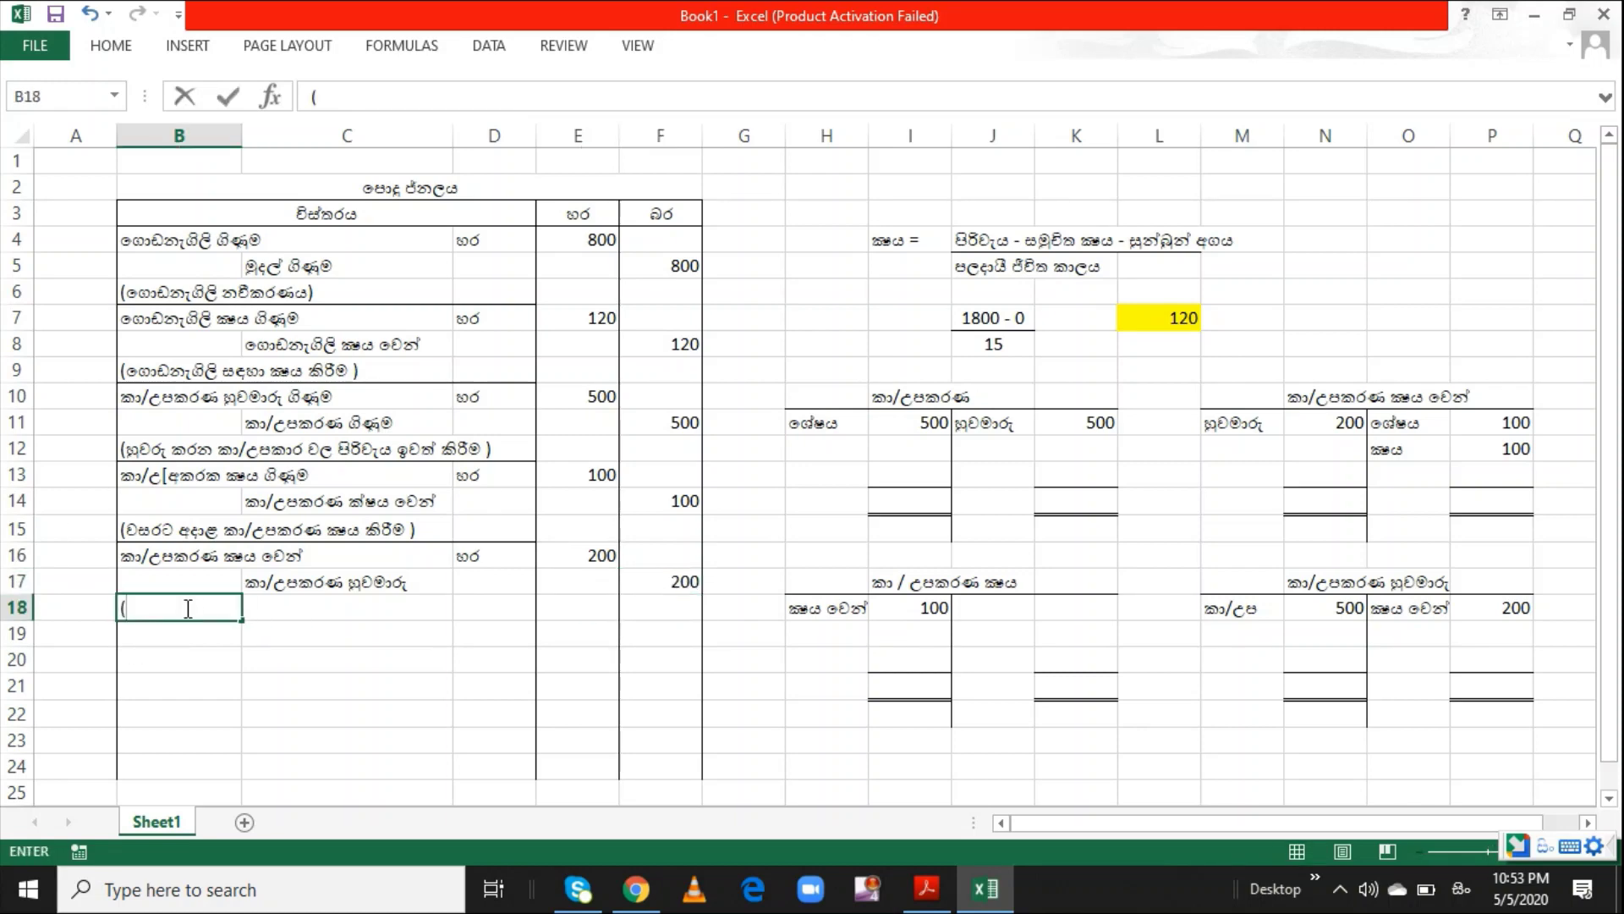
text(huwamaa)
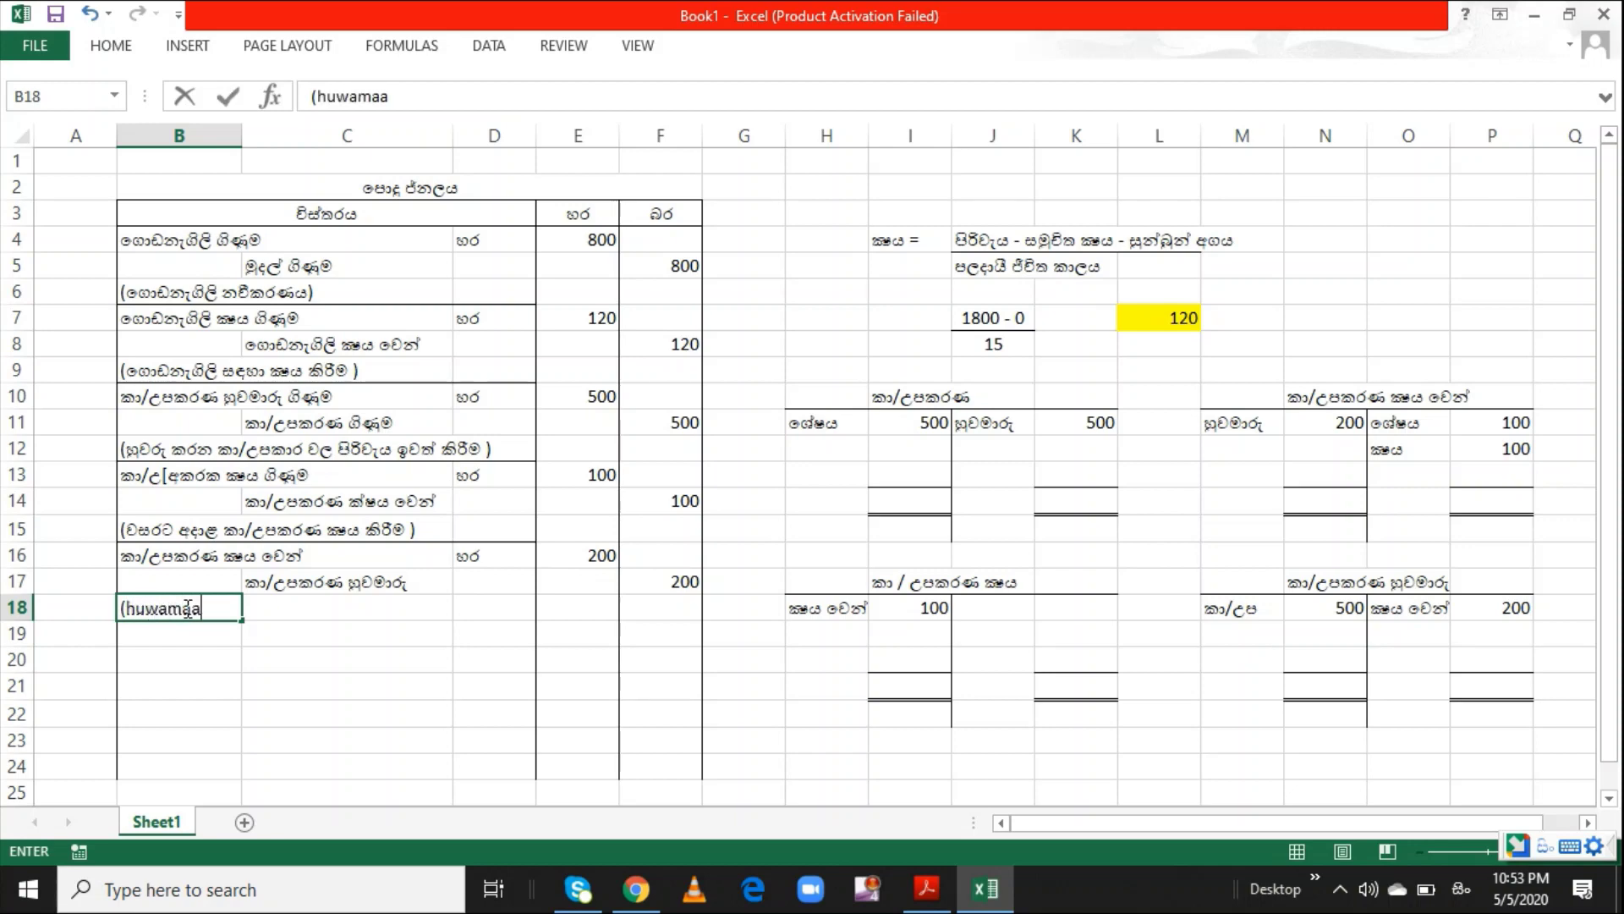
text(ru wana)
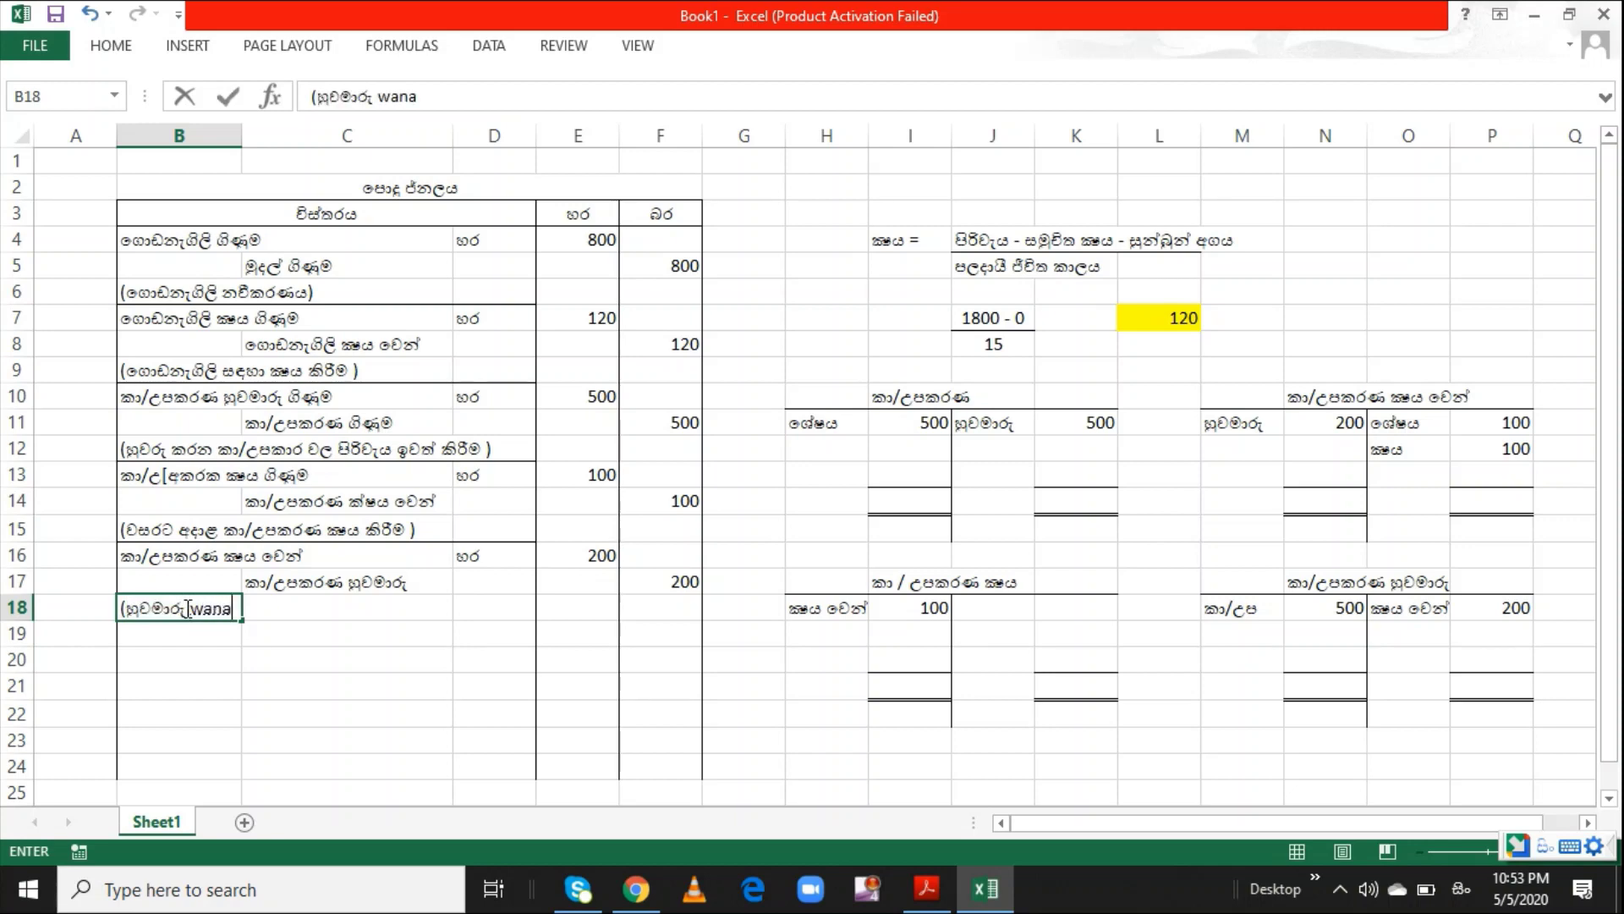
text( upakarana )
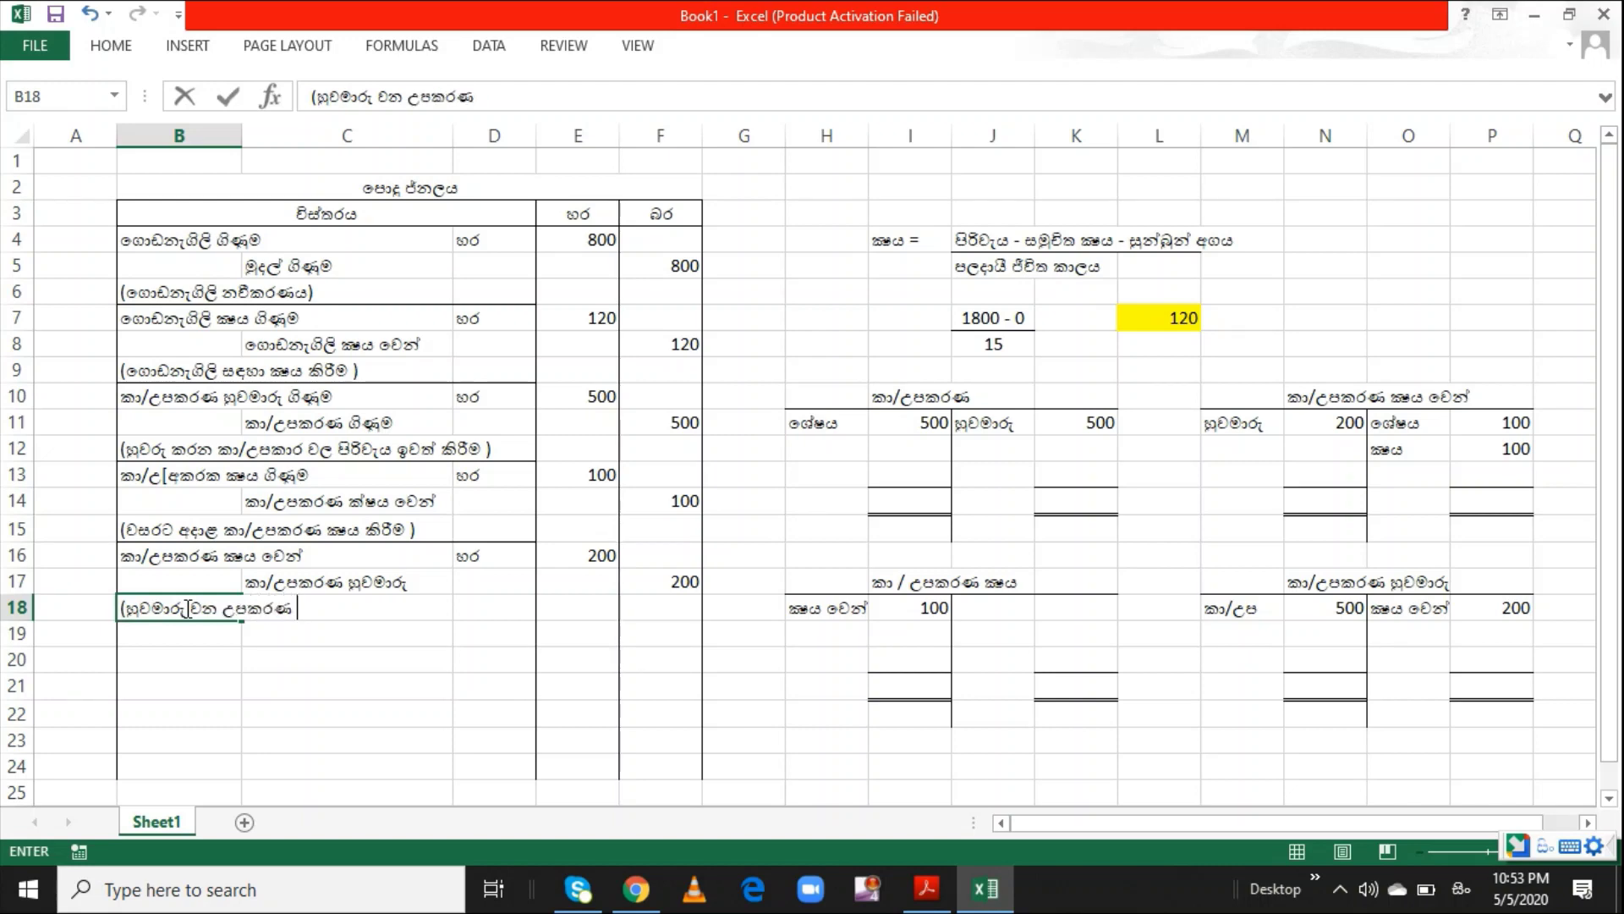
text(wala kshay)
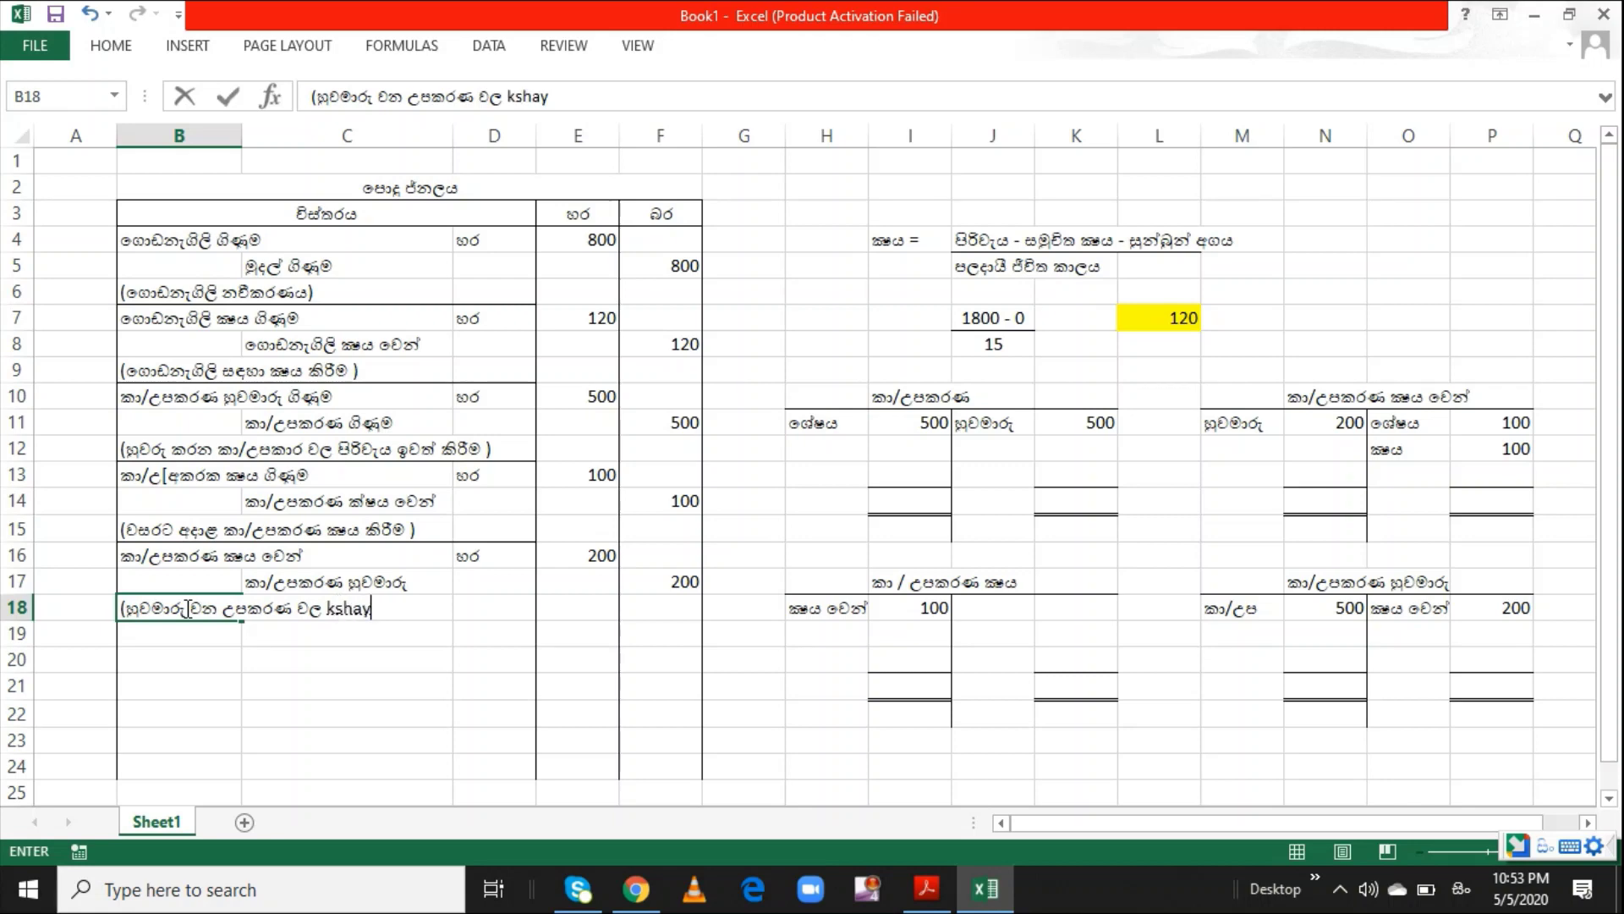
text(a iwath)
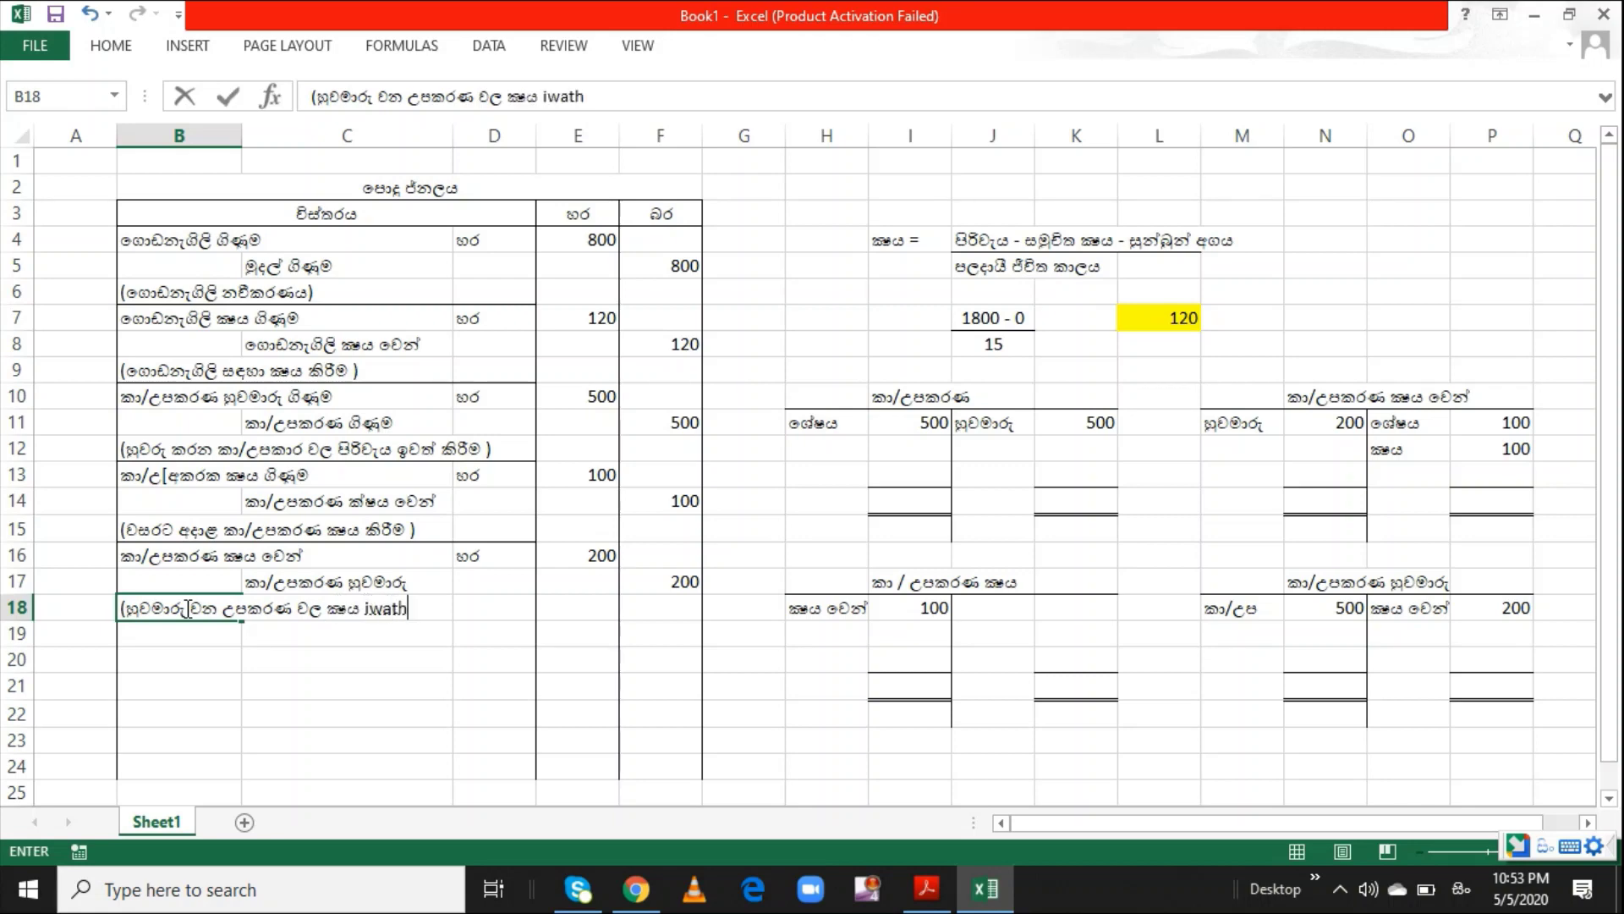
text( kiriima)
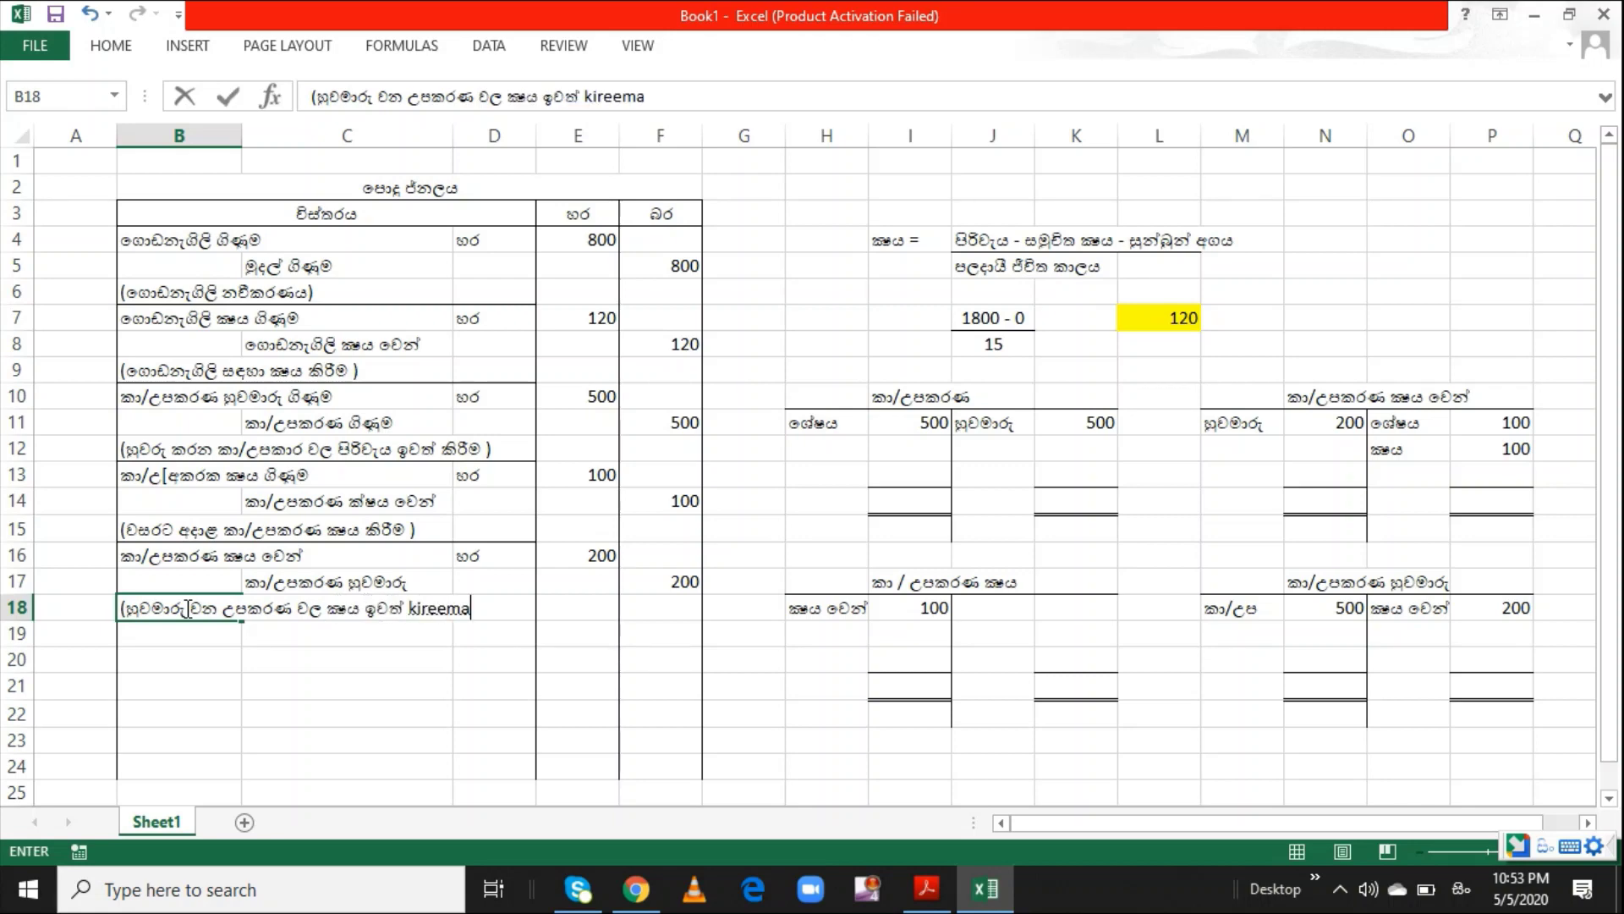
key(Return)
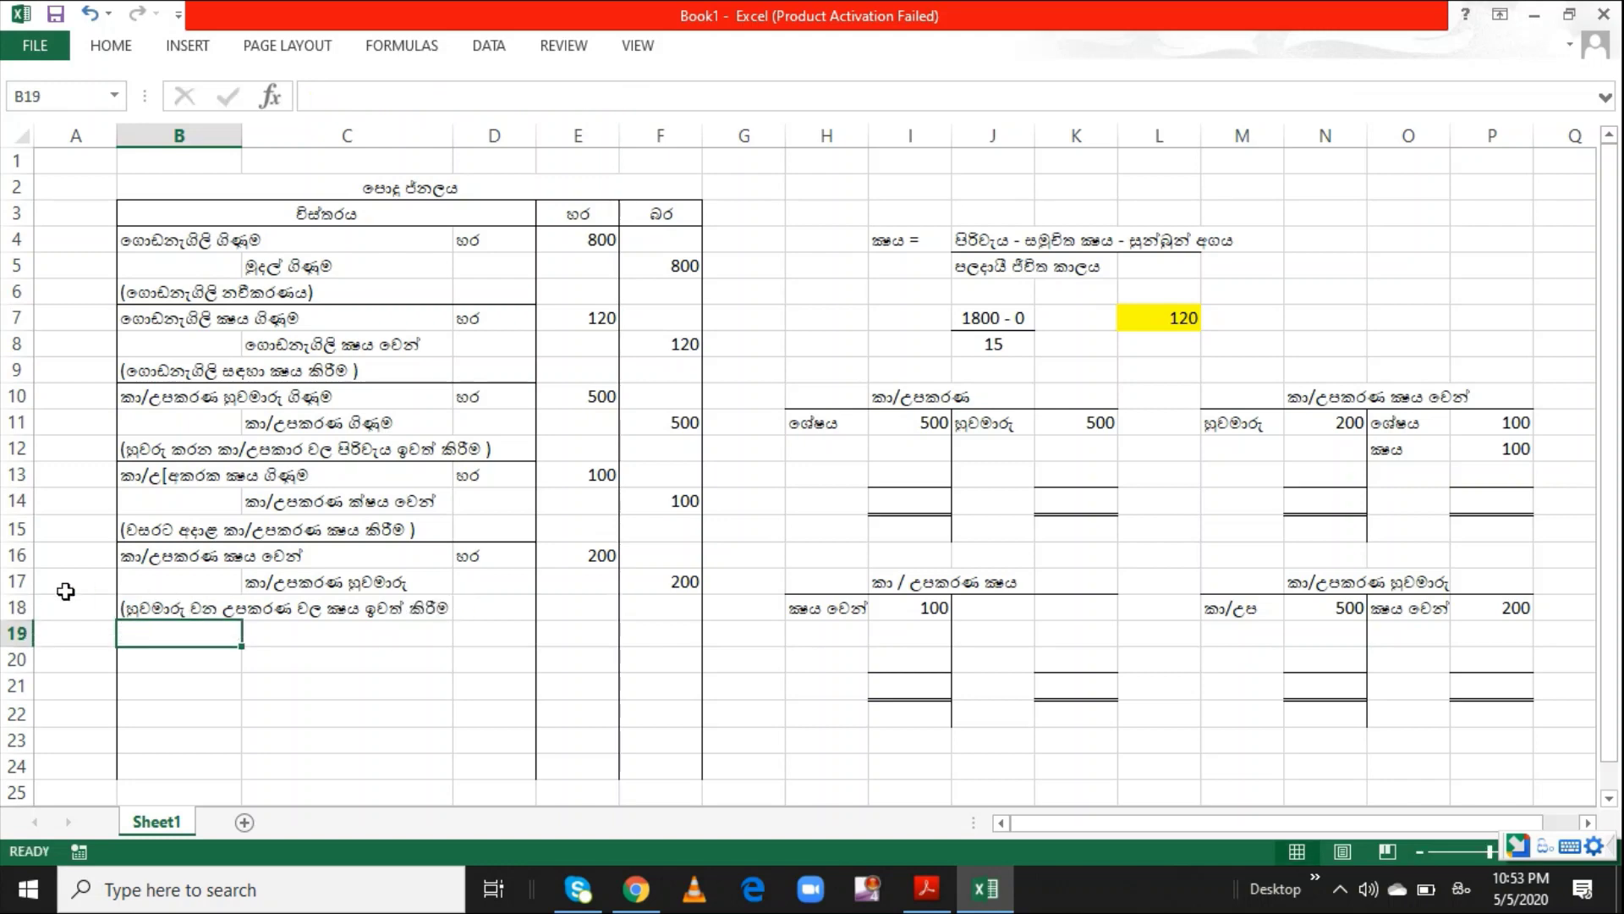
click(150, 606)
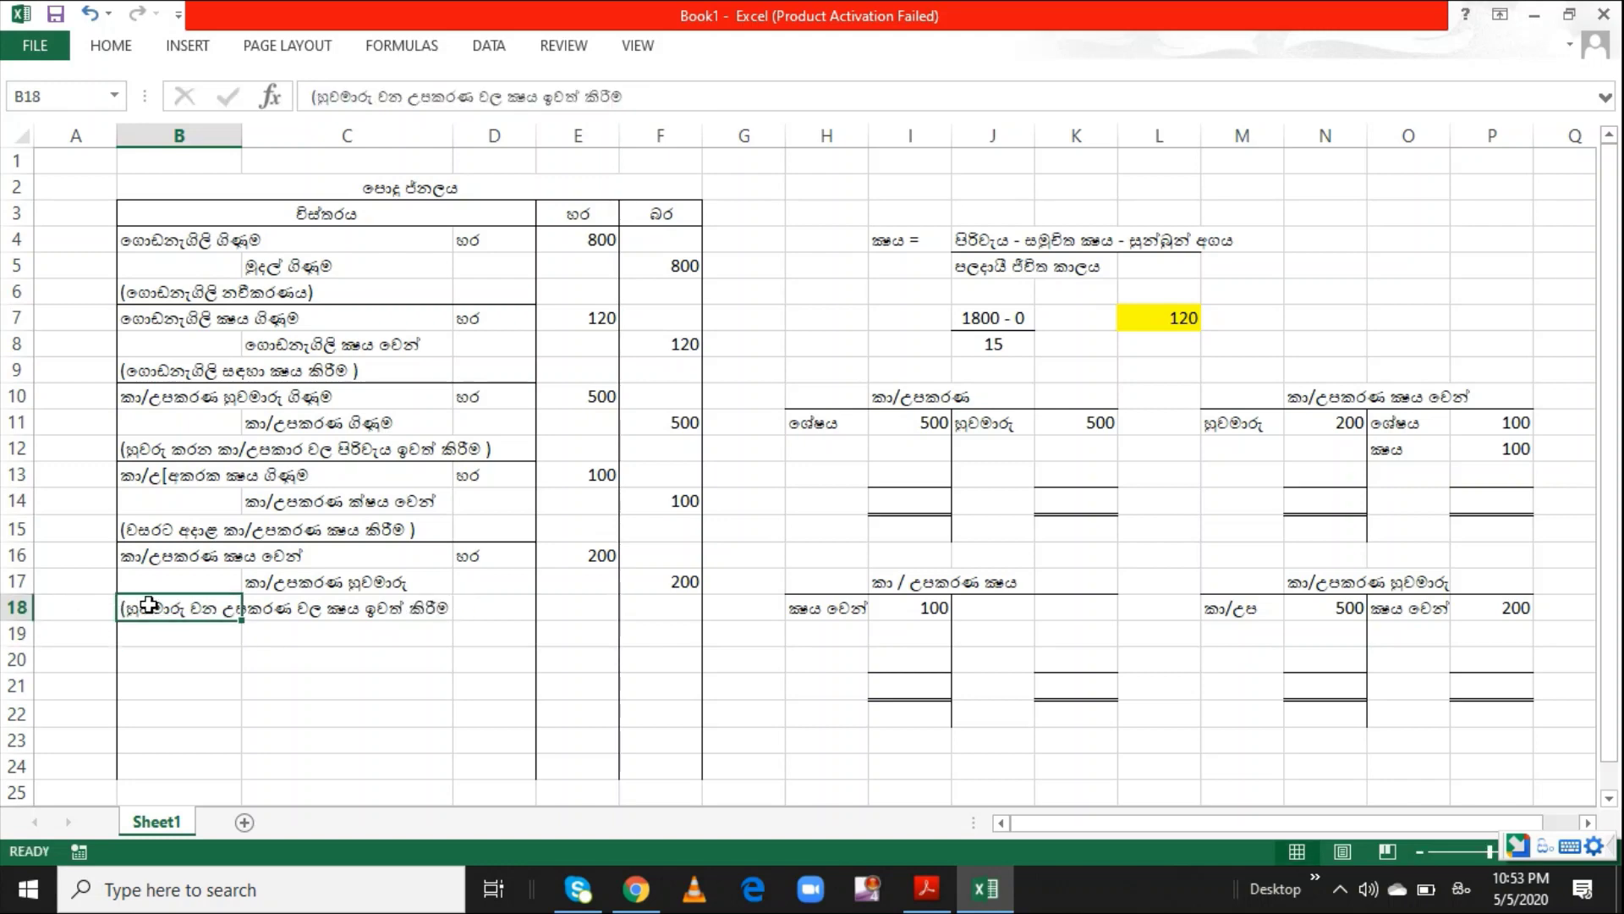
click(649, 90)
key(Return)
key(Return)
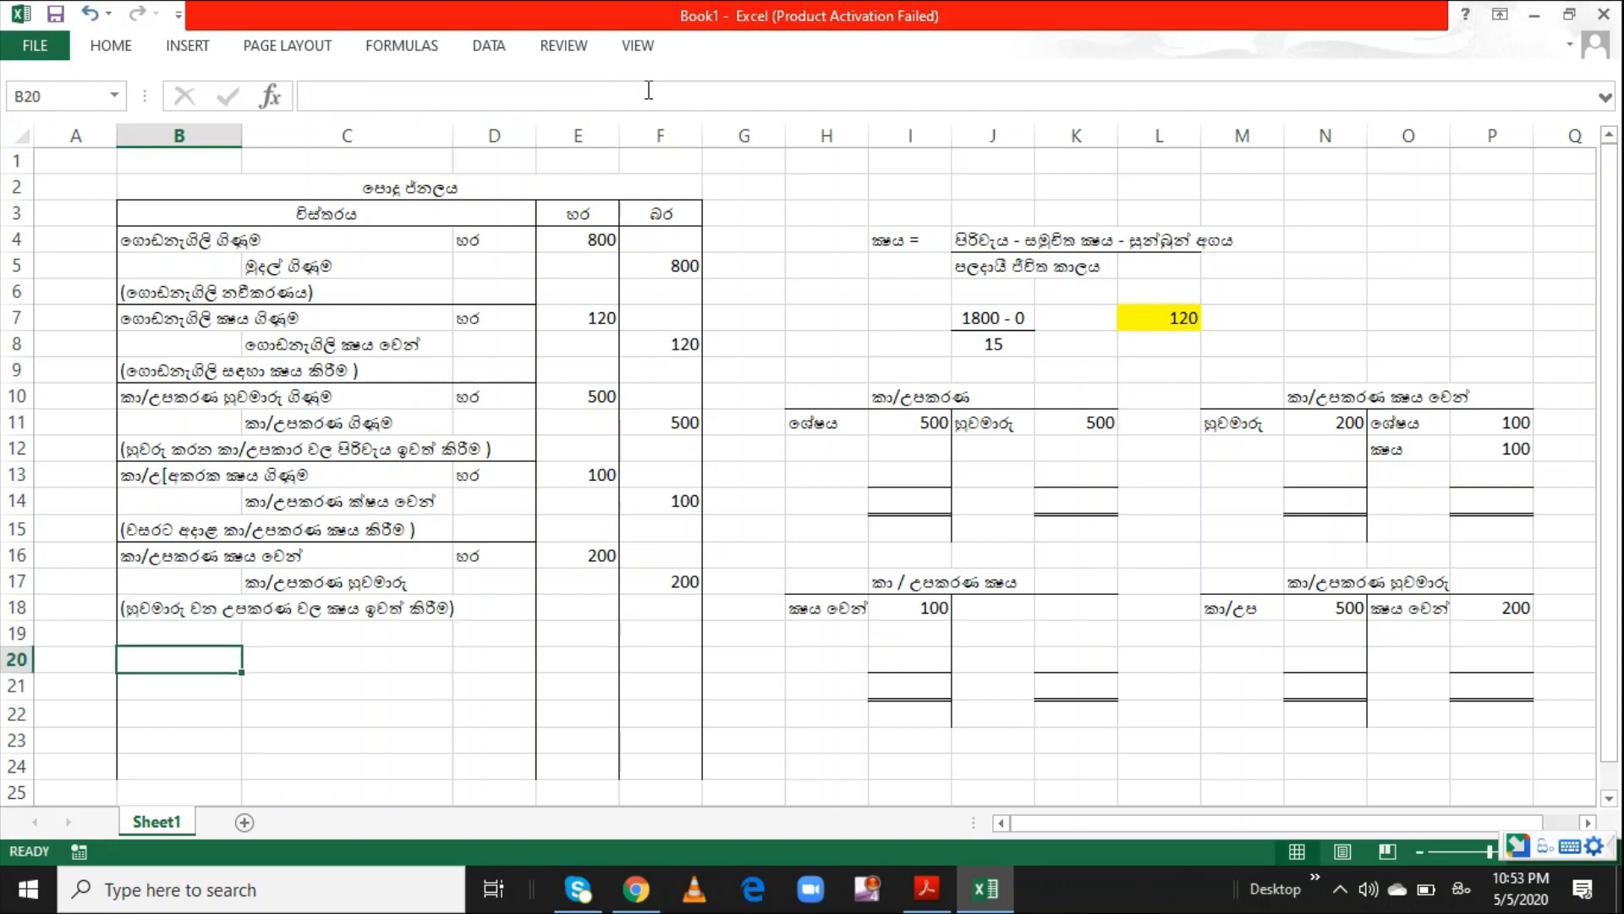
click(548, 669)
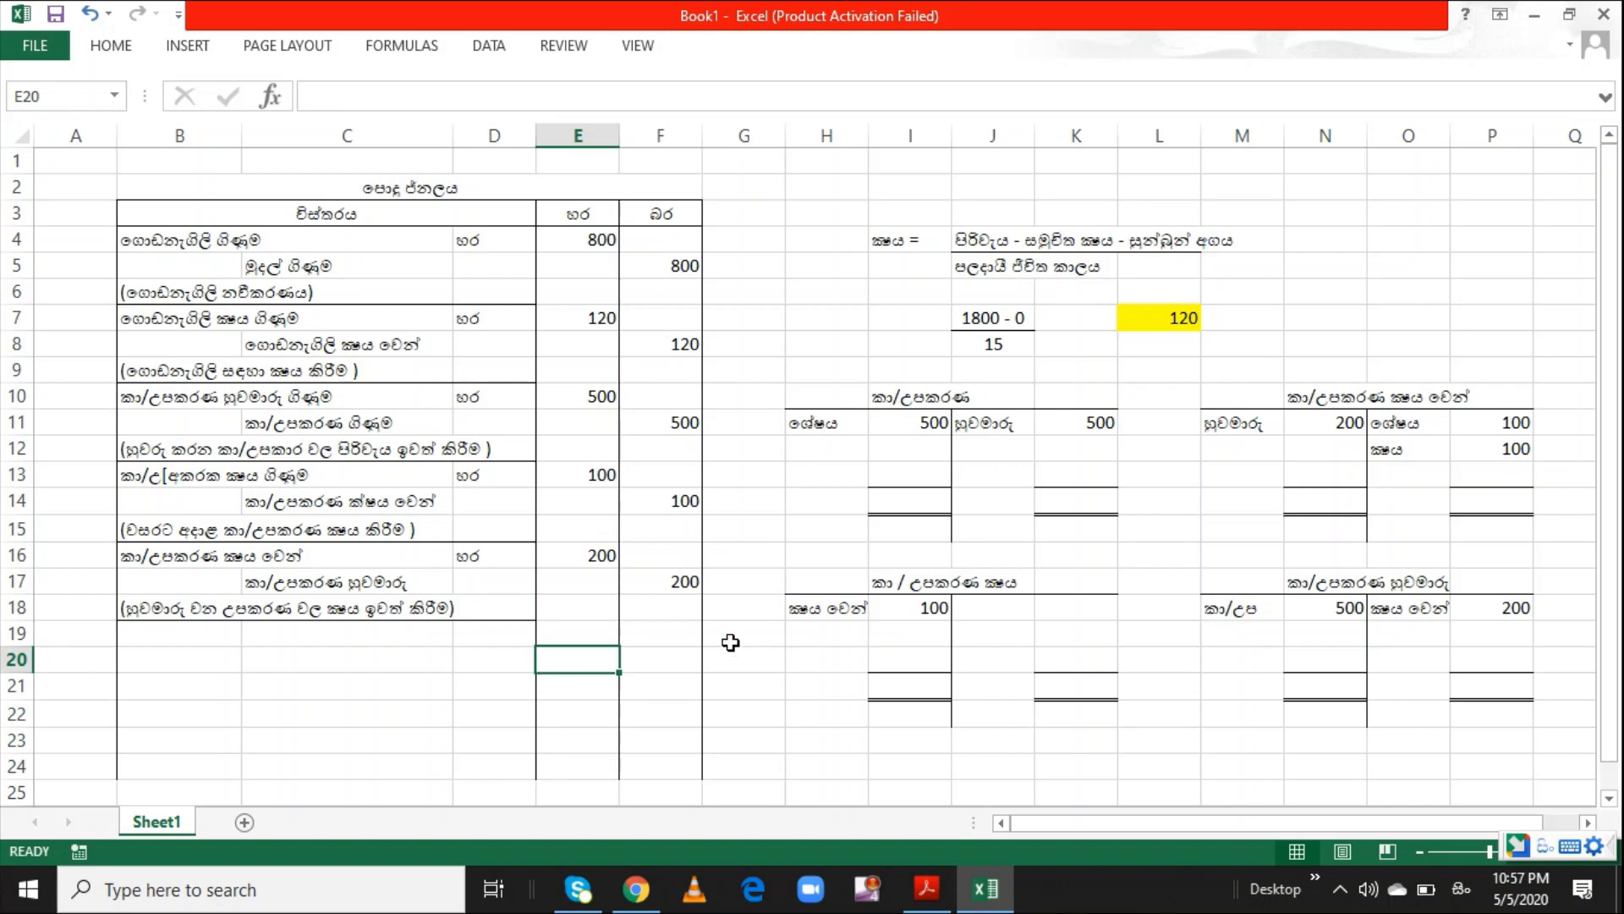
Check the new equipment's cost in the Acrobat question paper, return to Excel and enter 600 as a debit in I12 of the කා/උපකරණ account
key(alt+Tab)
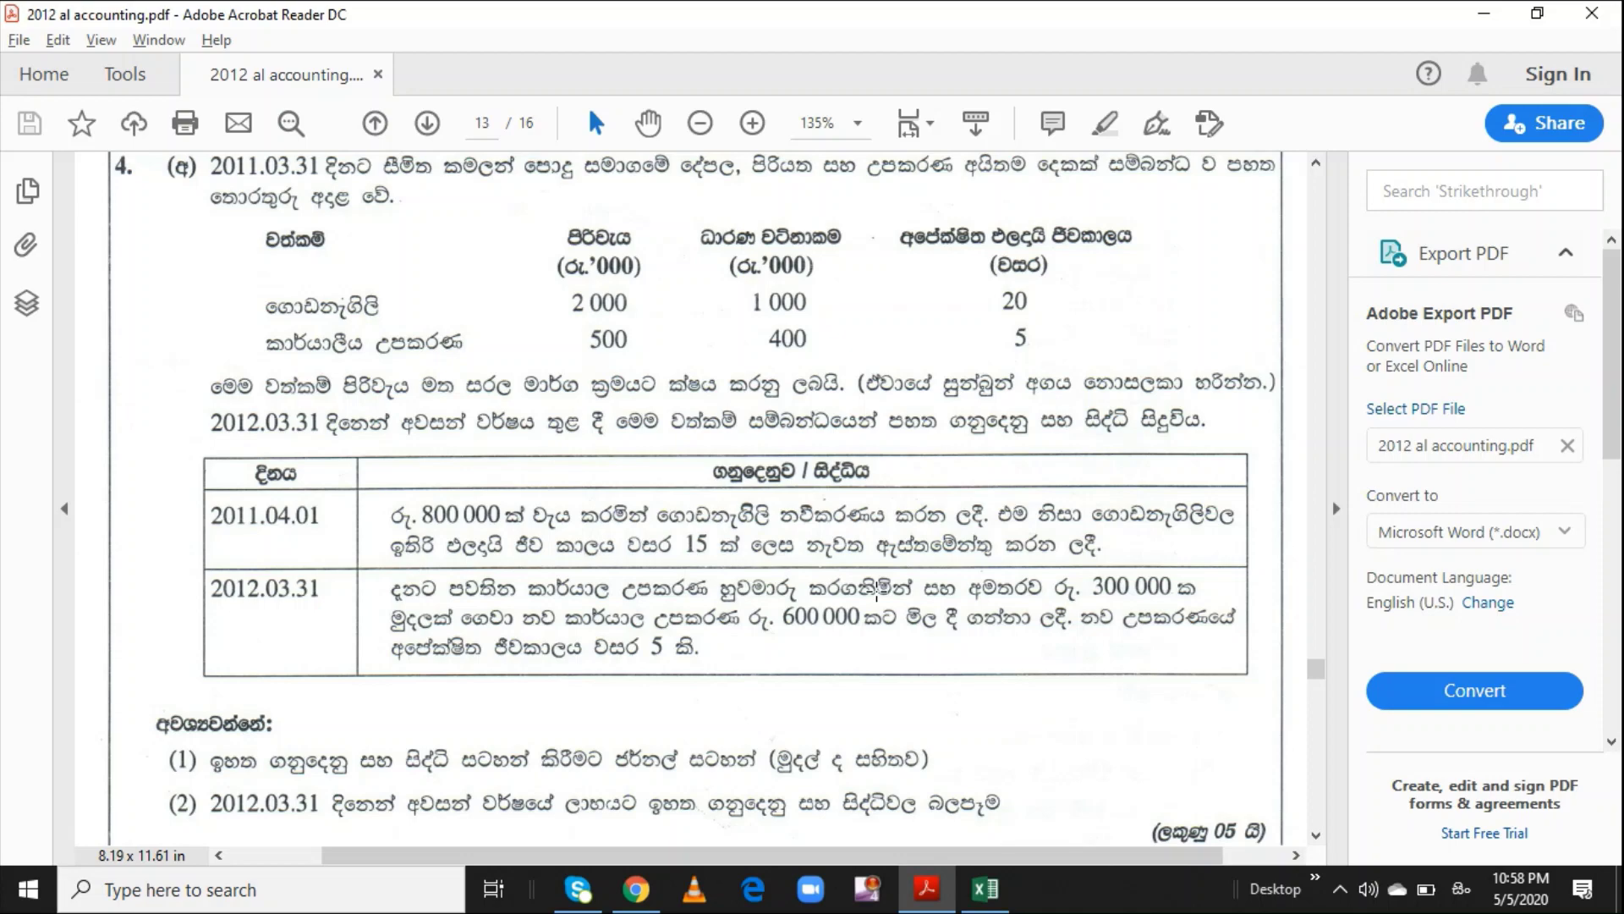
key(alt+Tab)
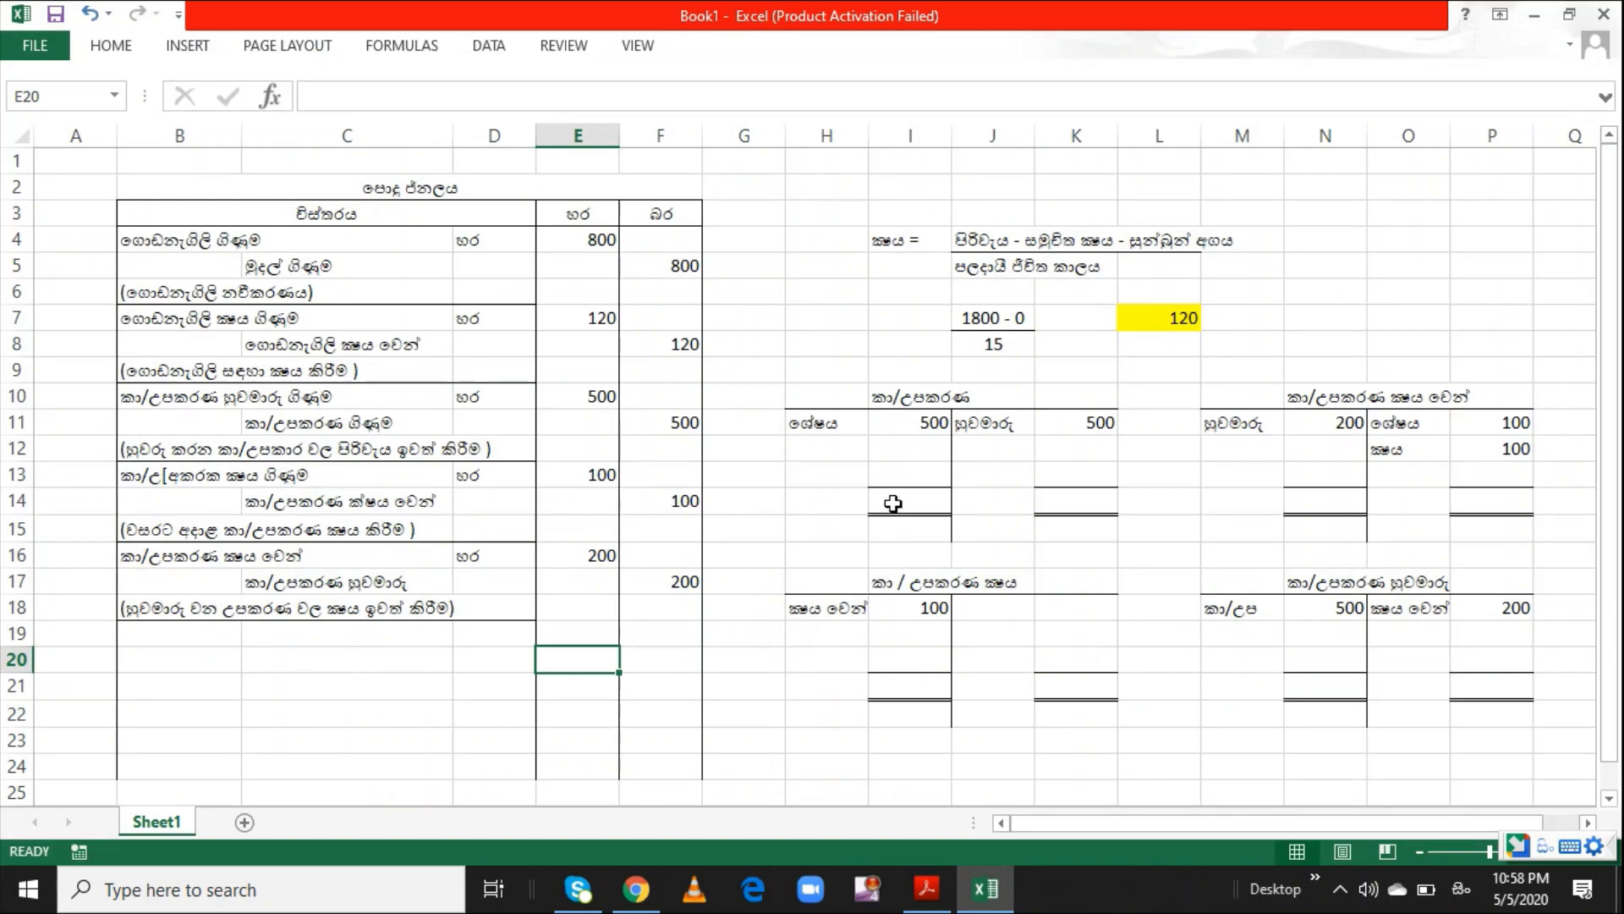
click(908, 453)
text(600)
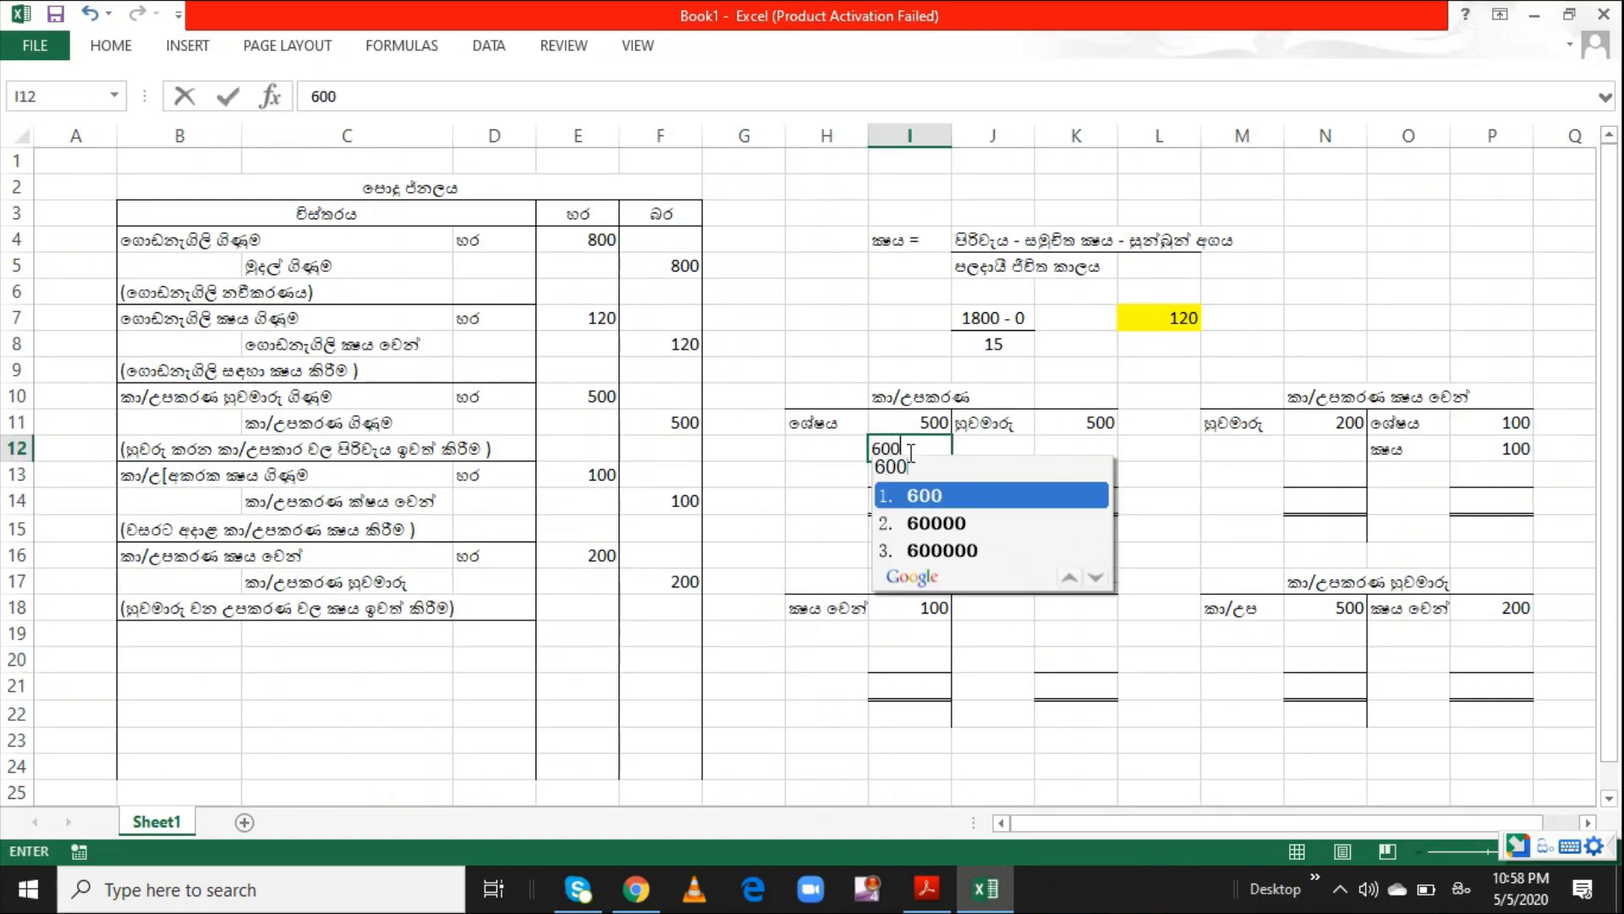
key(Return)
key(Return)
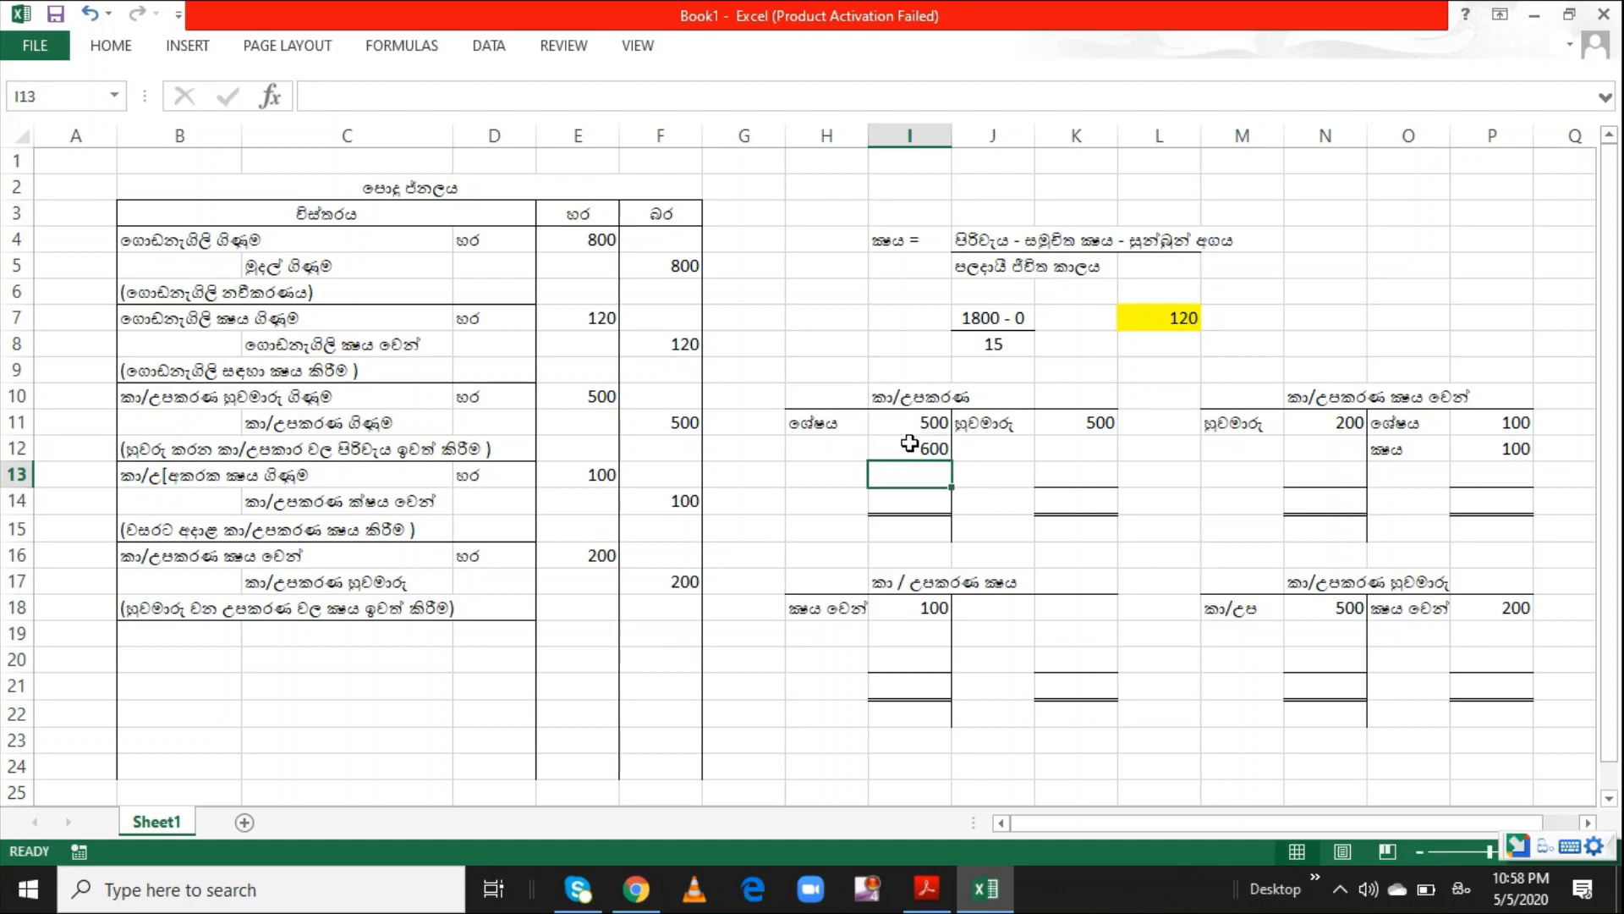
click(912, 446)
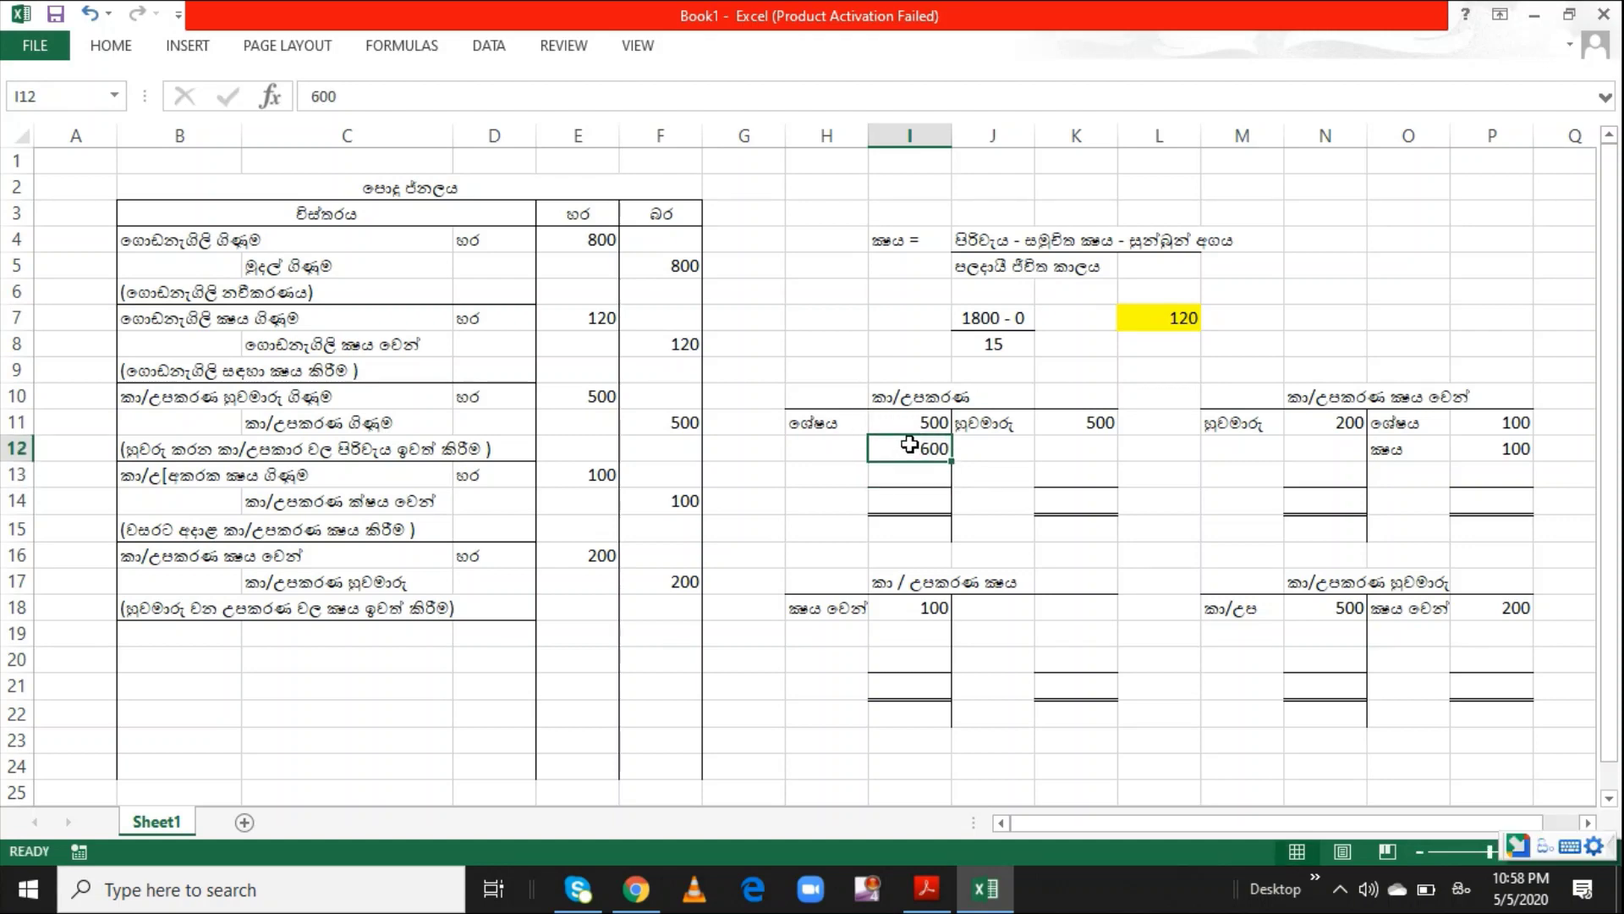
Enter කා/උපකරණ ගිණුම in B19 as the debit account of a new journal entry
click(170, 640)
text(k)
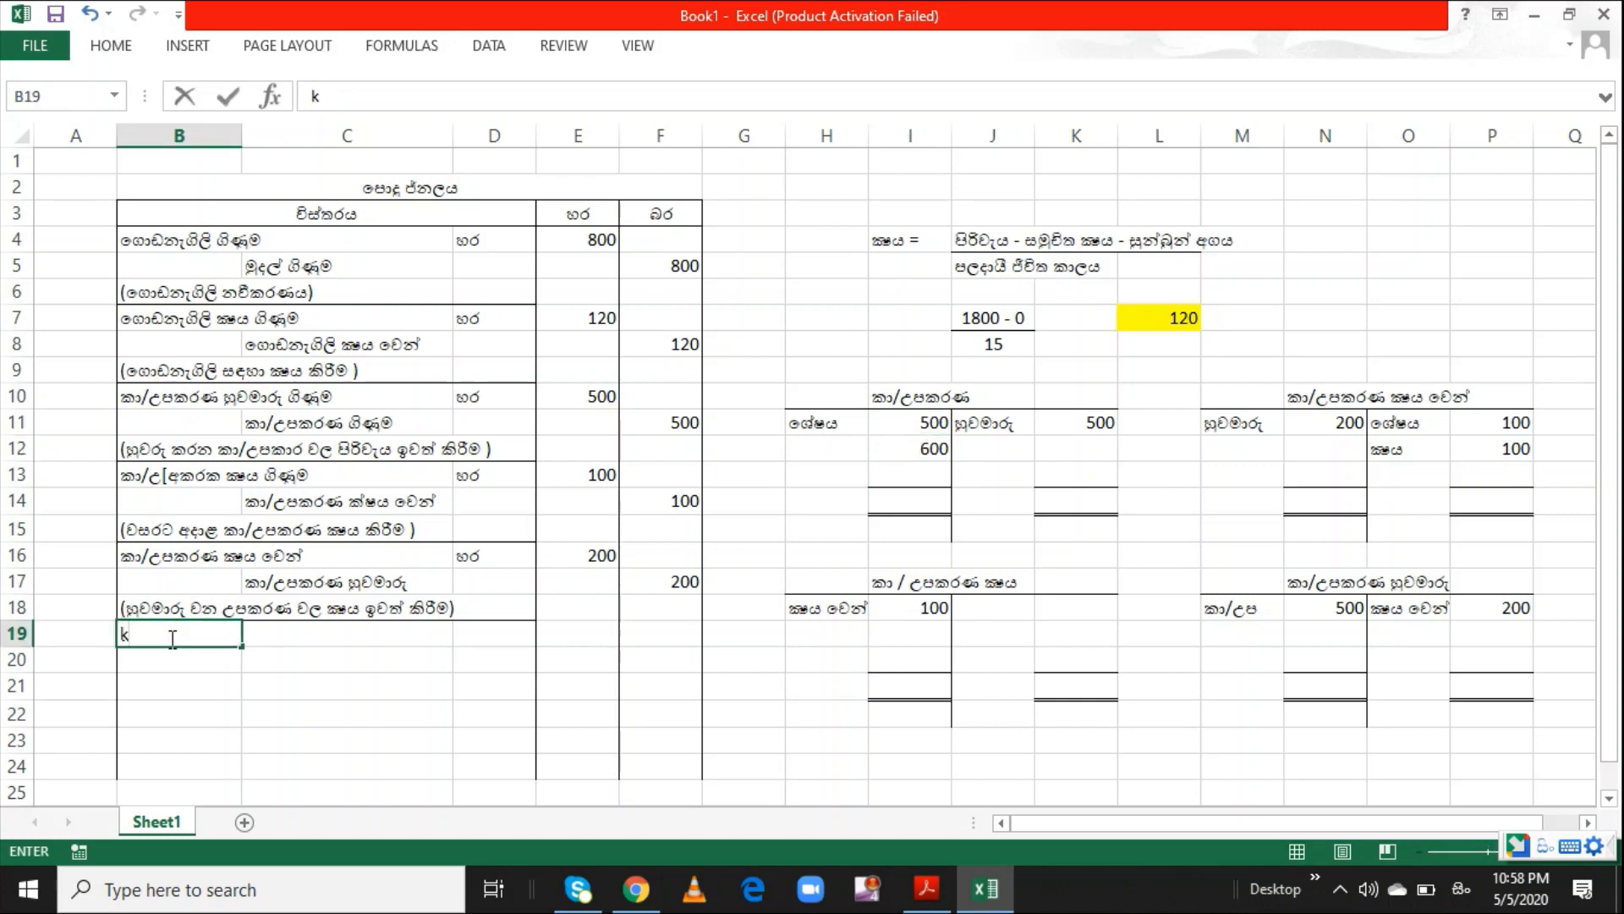
text(aa)
text(/upaka)
text(rana)
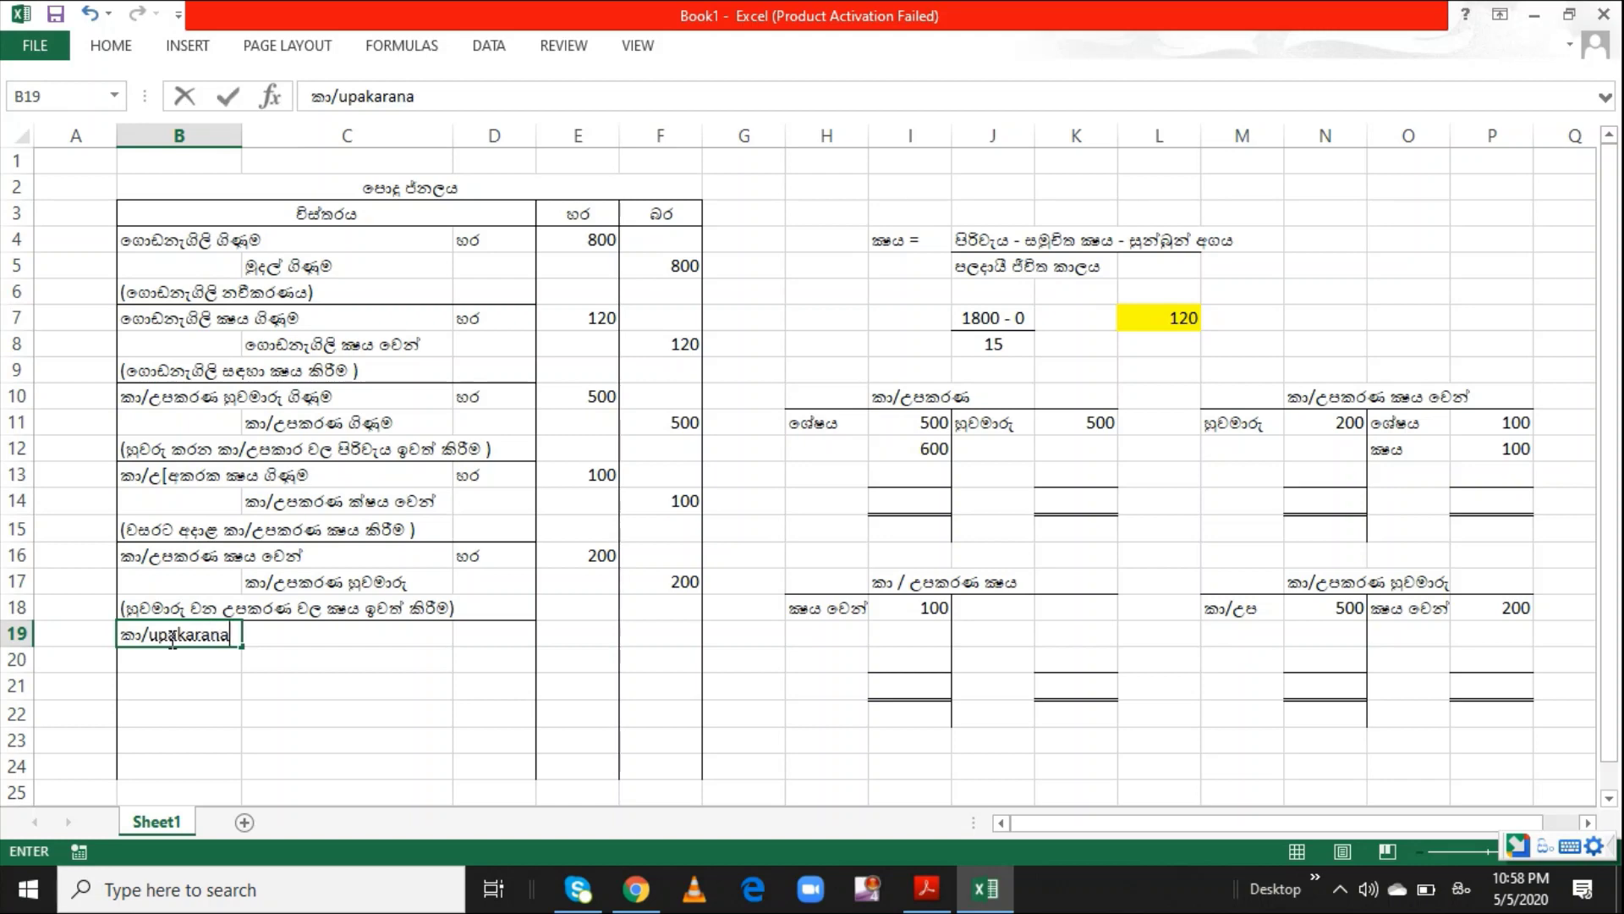
text( ginuma)
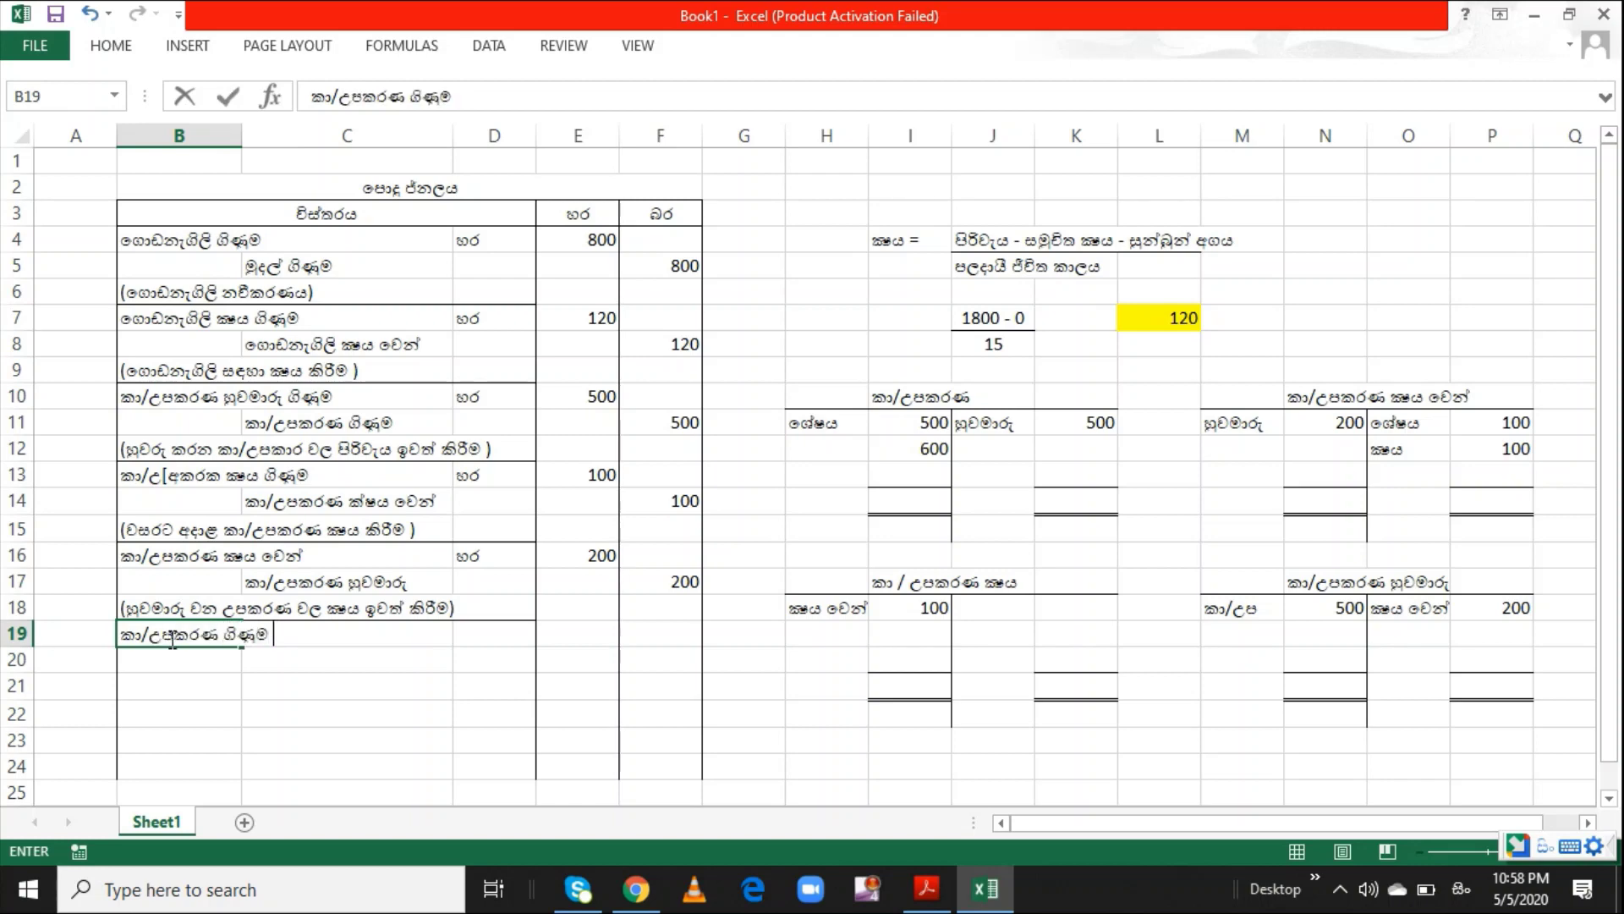
key(Return)
Mark the entry as හර in D19 and enter 600 as its debit amount in E19
key(Return)
key(Up)
key(Right)
key(Right)
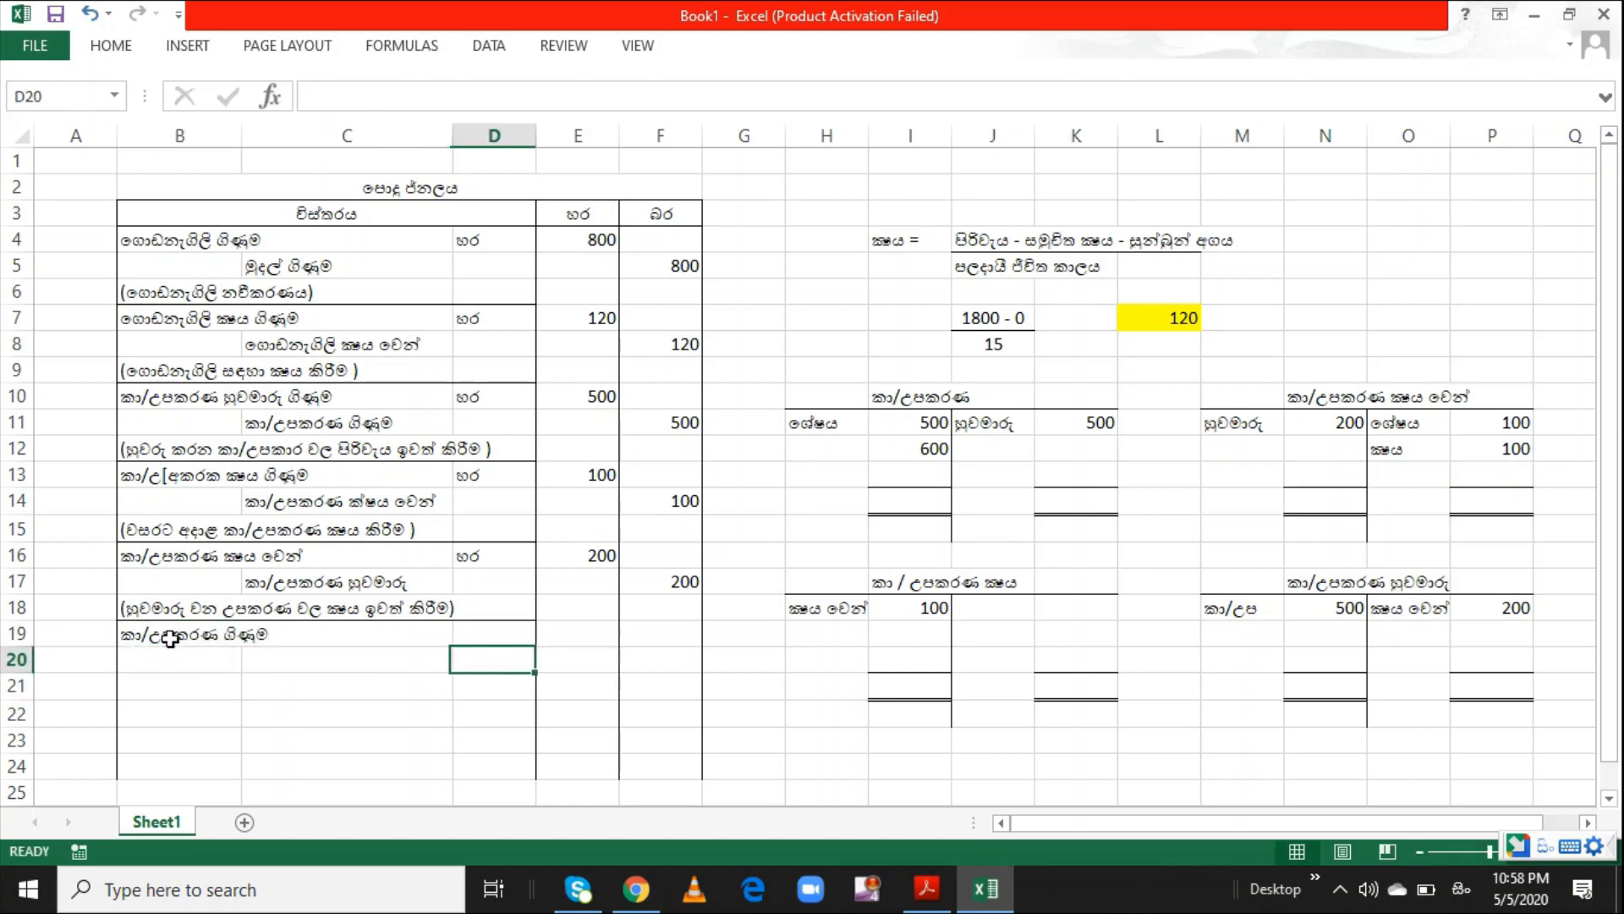
key(Up)
text(hara)
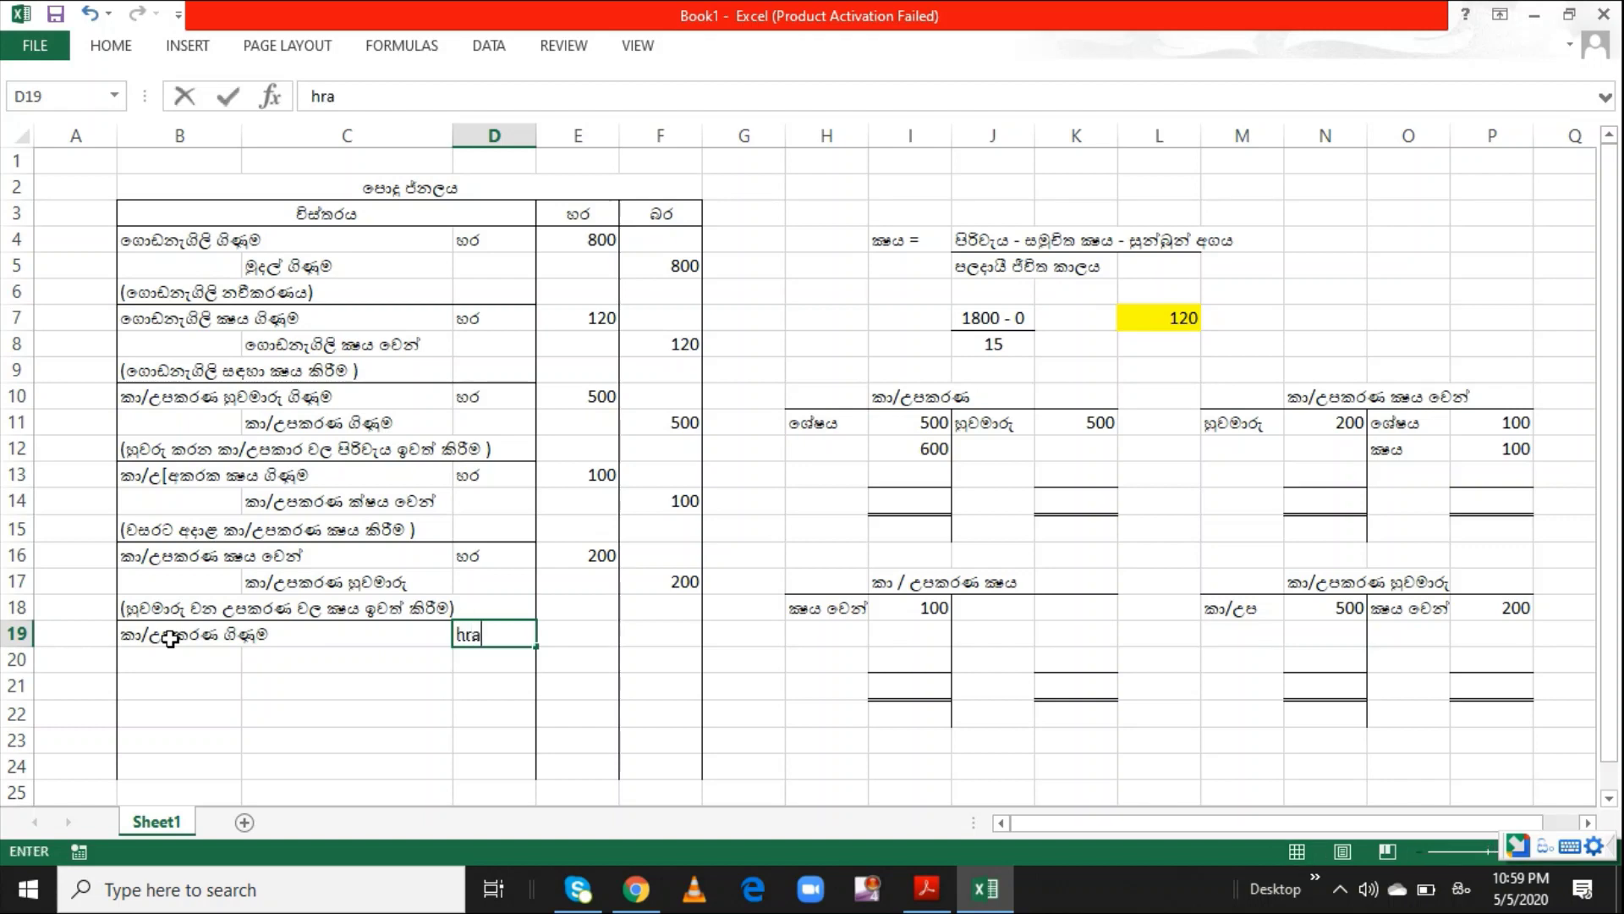
key(Return)
key(Up)
key(Right)
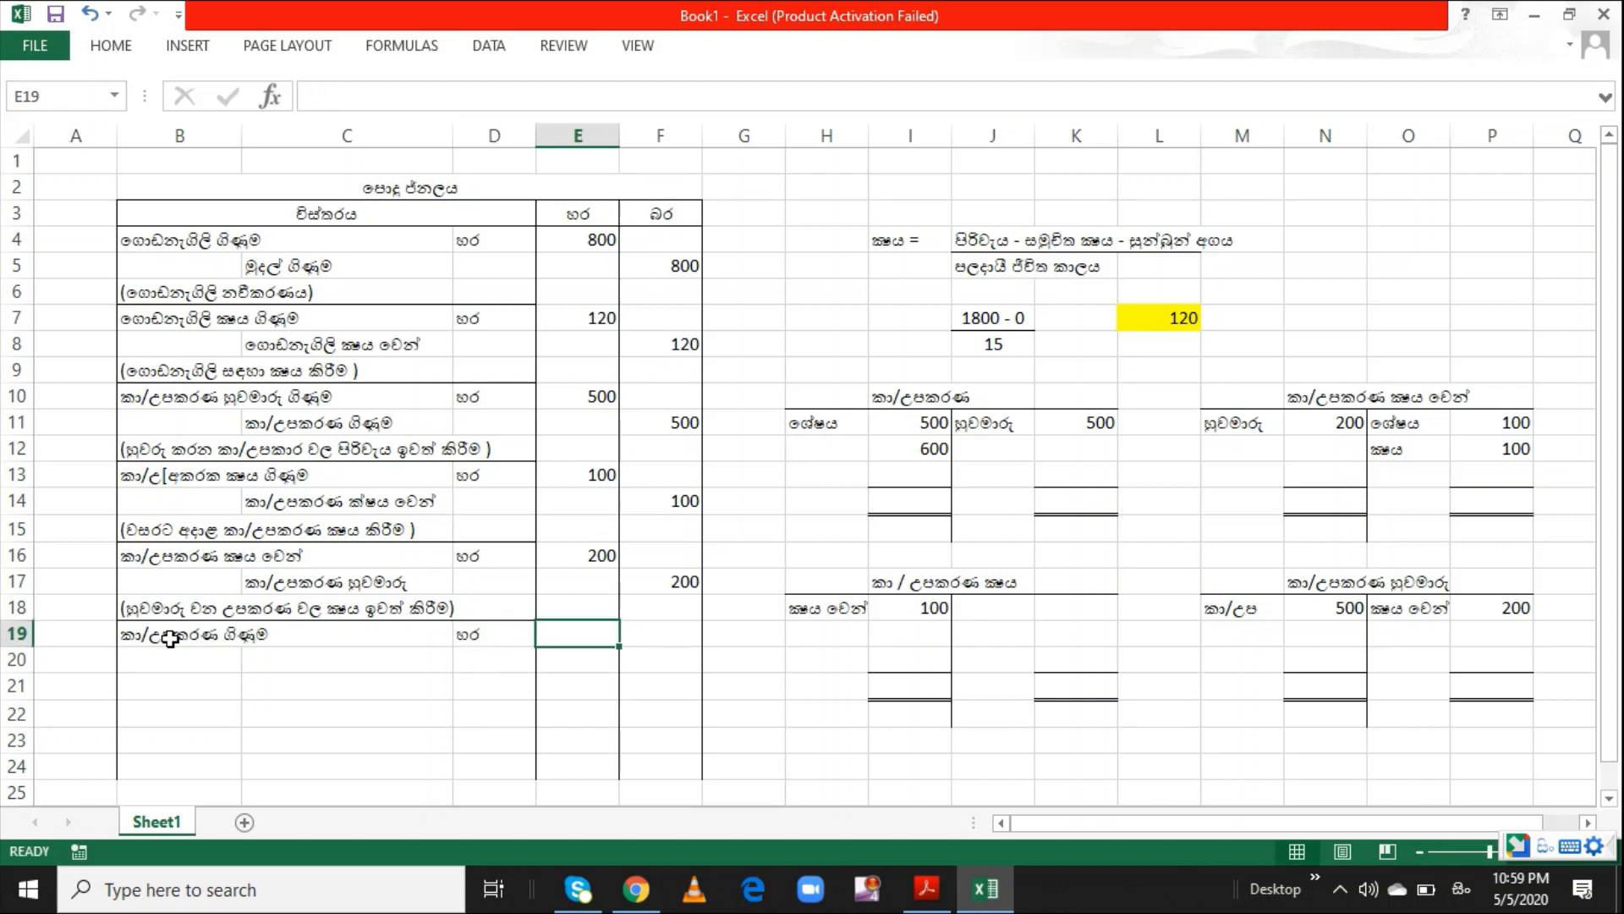
text(600)
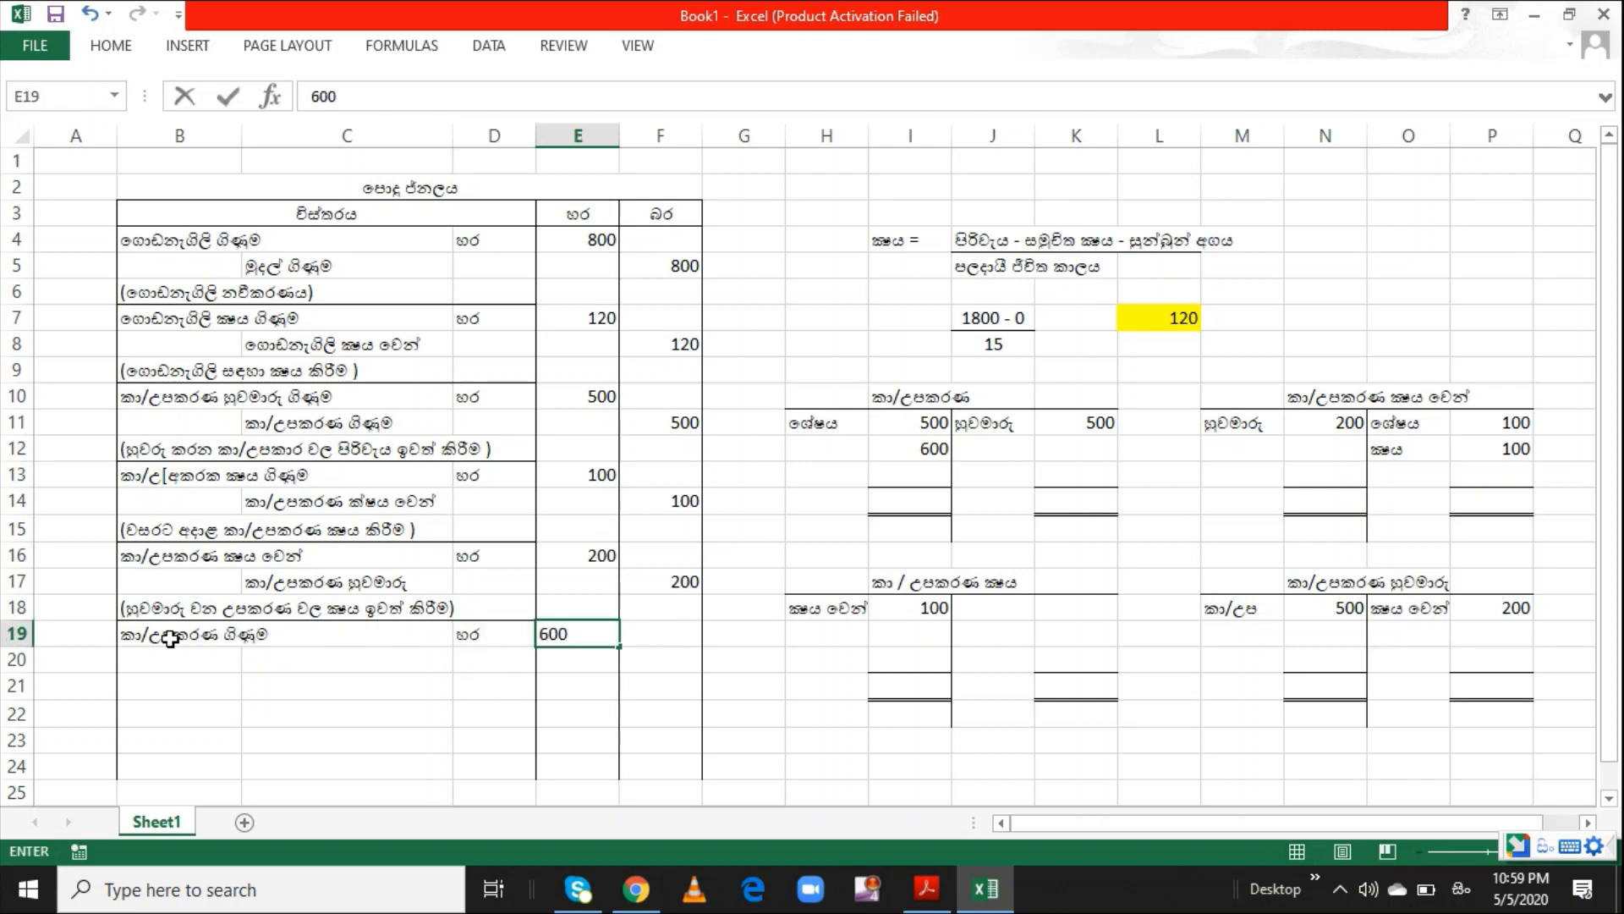
text(.)
key(Return)
key(Return)
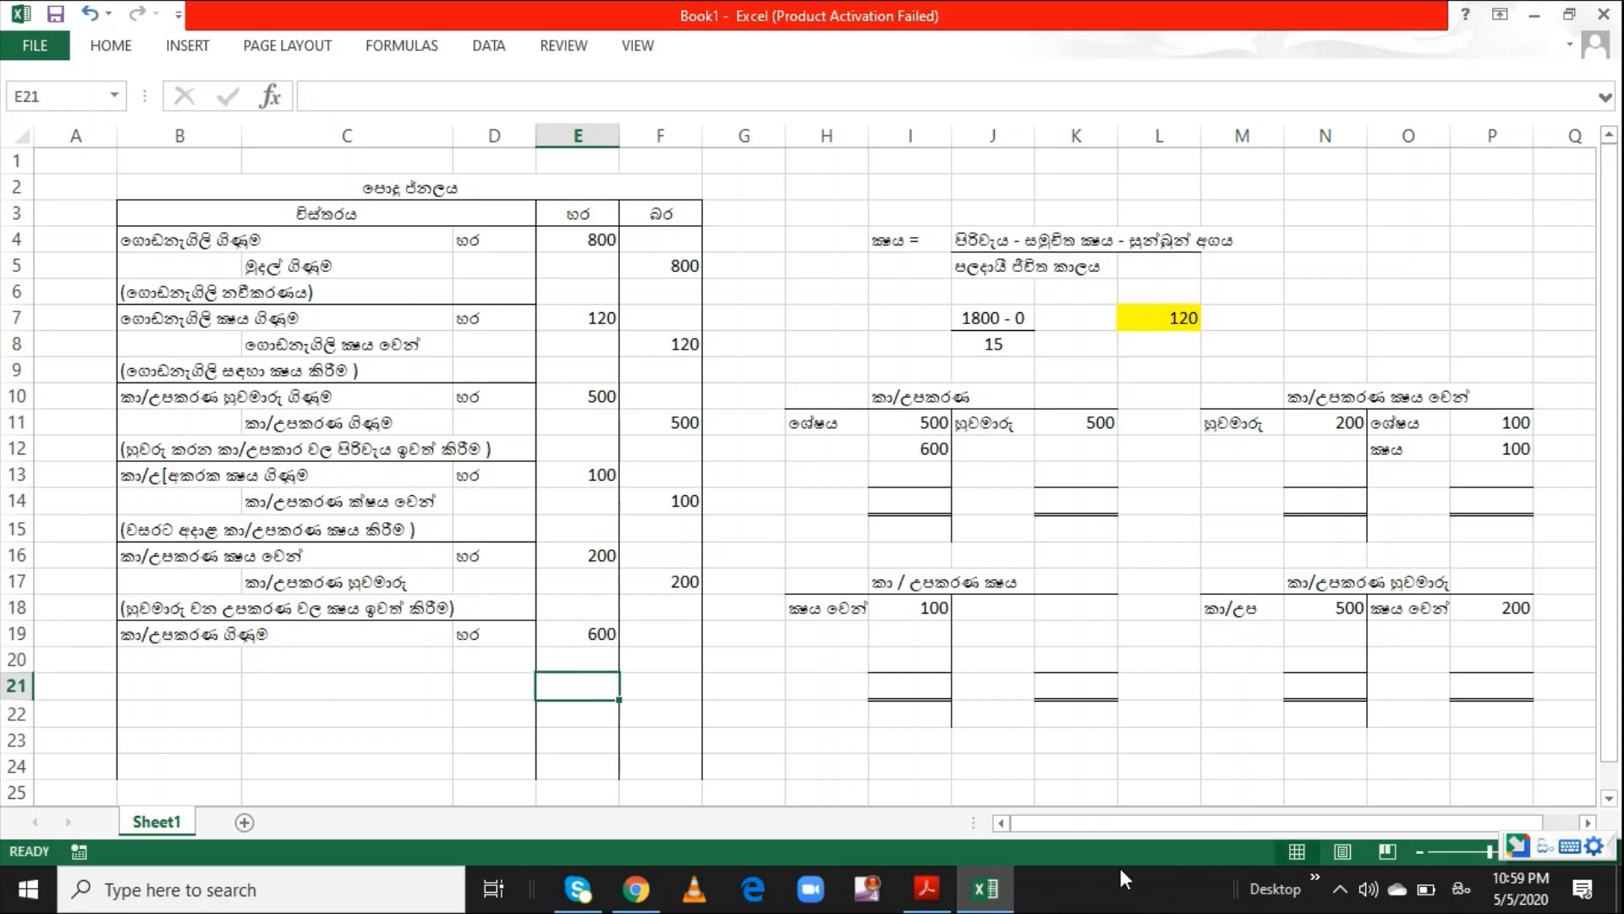
Enter මුදල් ගිණුම in C20 as a credit account with 300 as the credit in F20
click(934, 451)
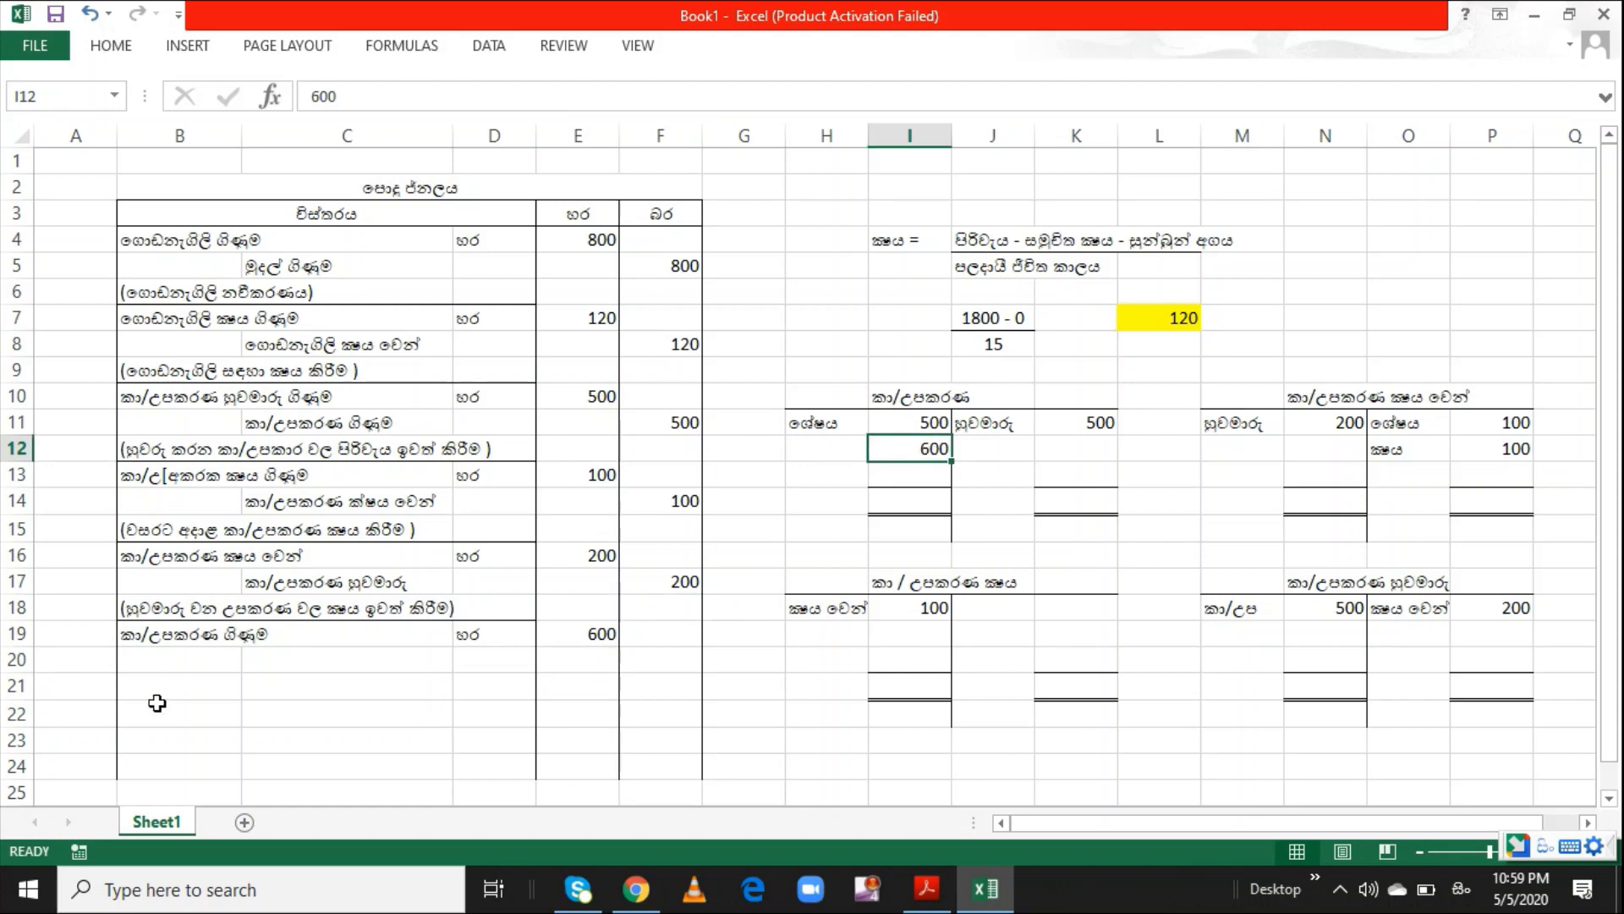
click(312, 658)
text(මුදල් ගිණුම)
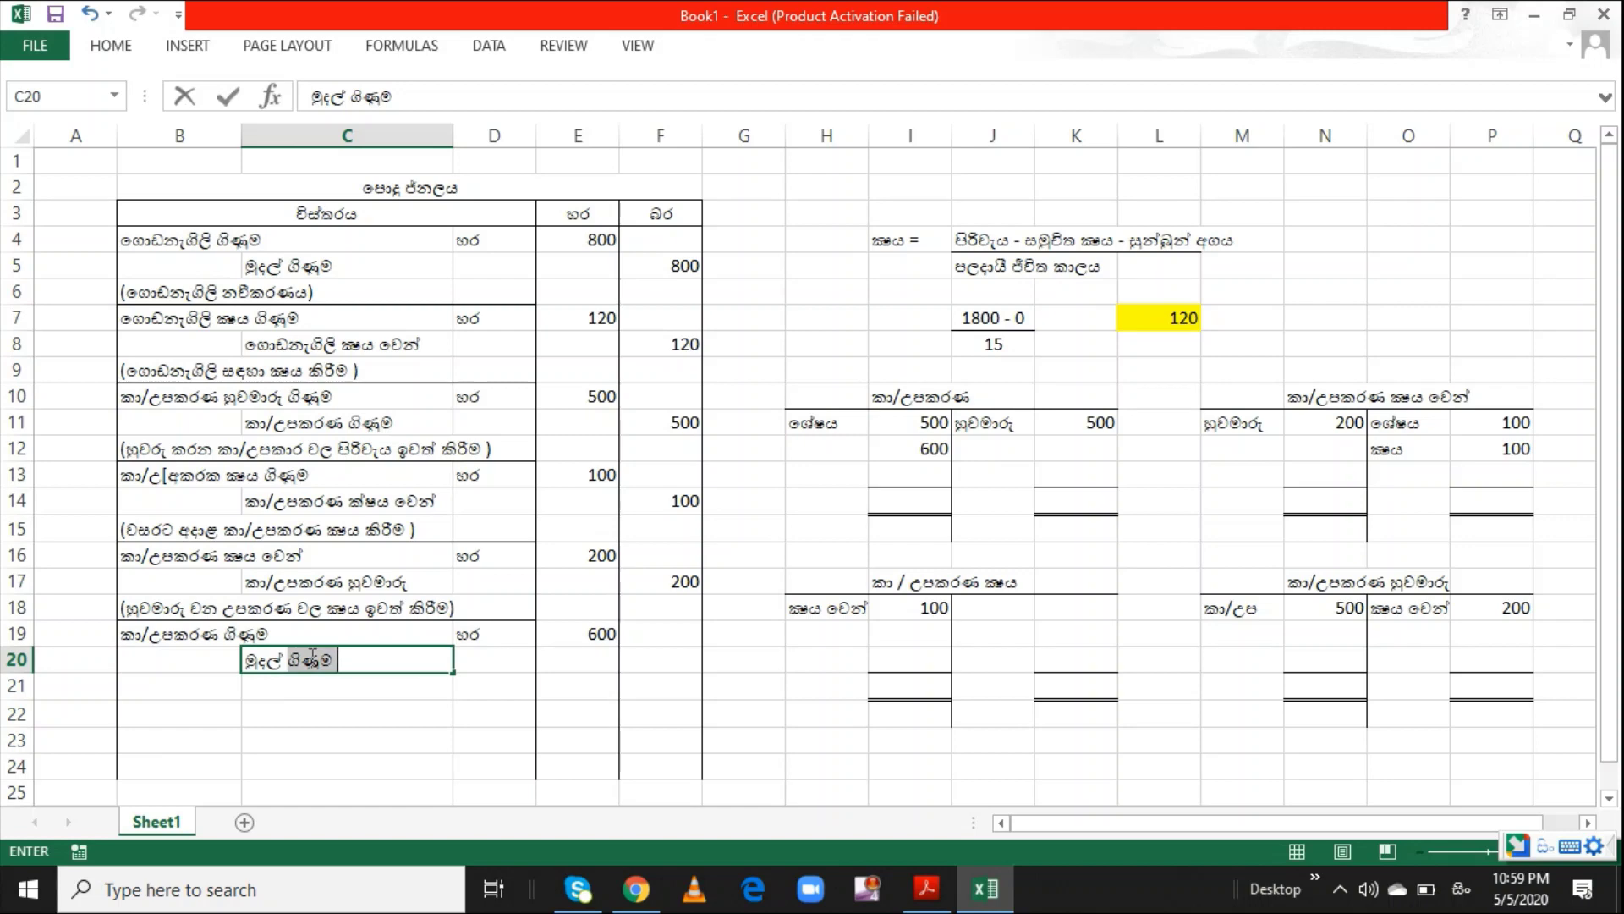
key(Tab)
key(Tab)
key(Tab)
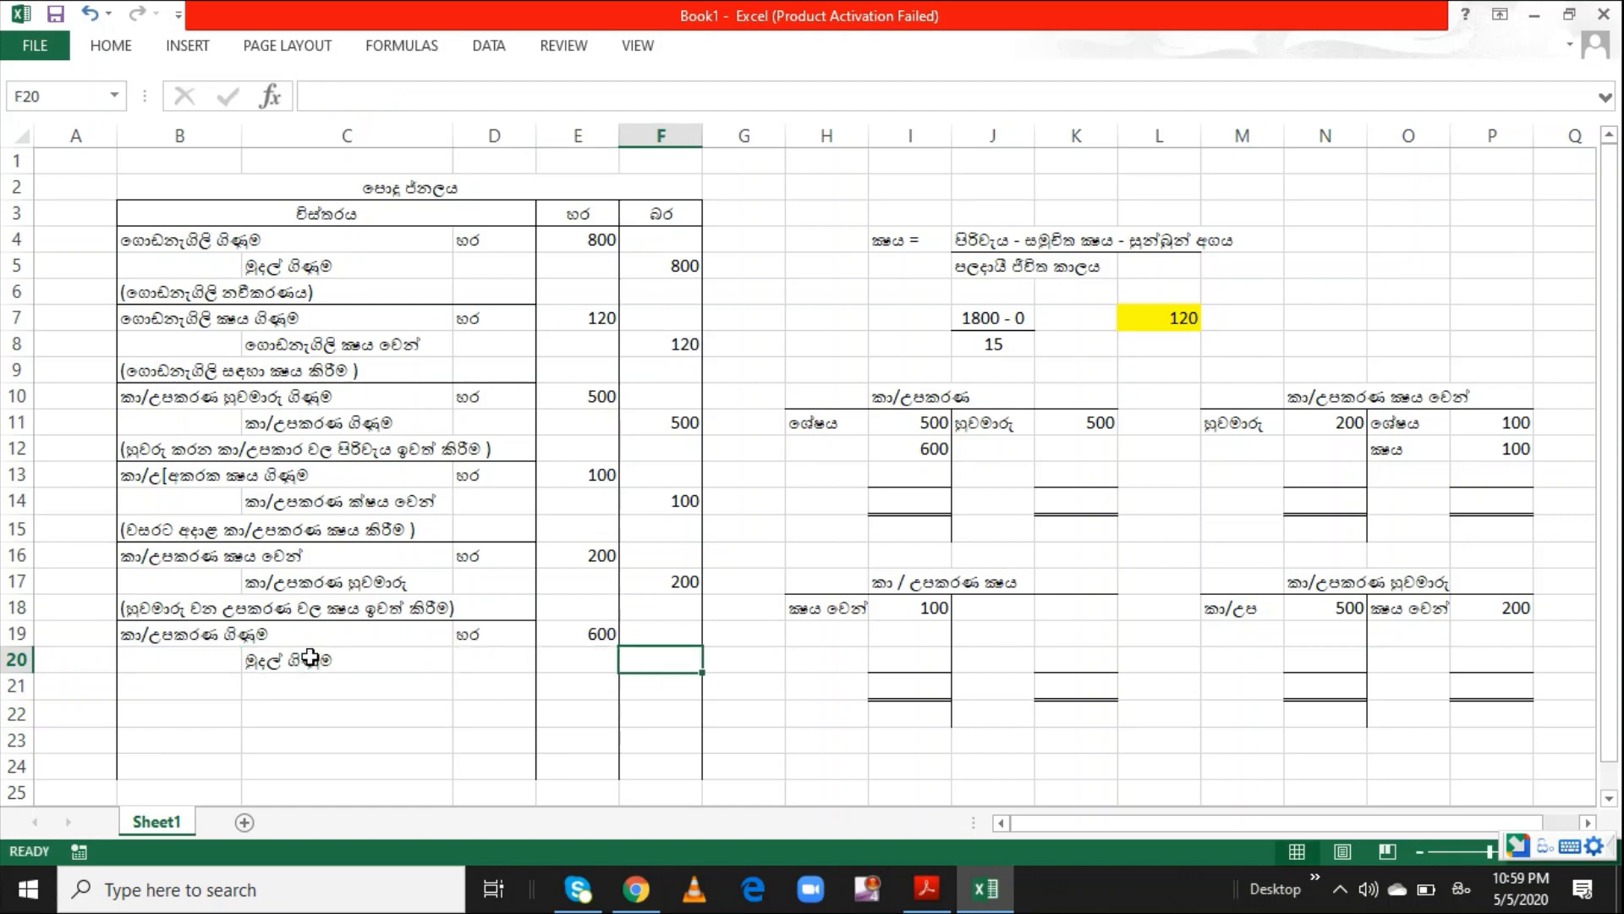
text(300)
key(Return)
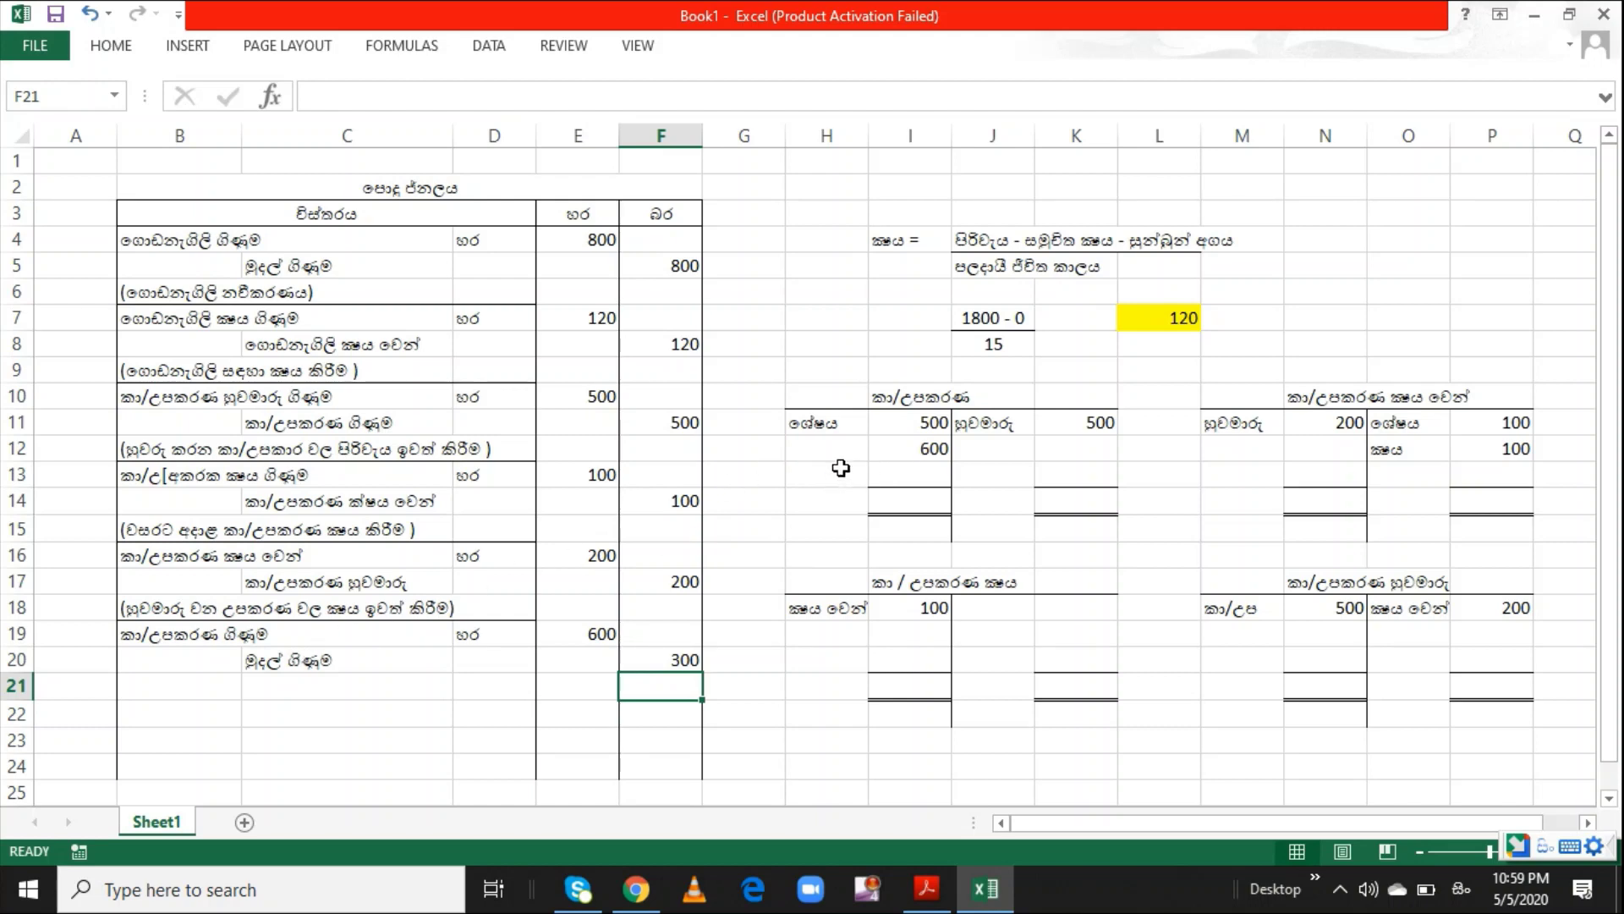
Check the equipment exchange details in the Acrobat question paper, return to Excel and enter 300 as a credit in P19 of the කා/උපකරණ හුවමාරු account
click(897, 444)
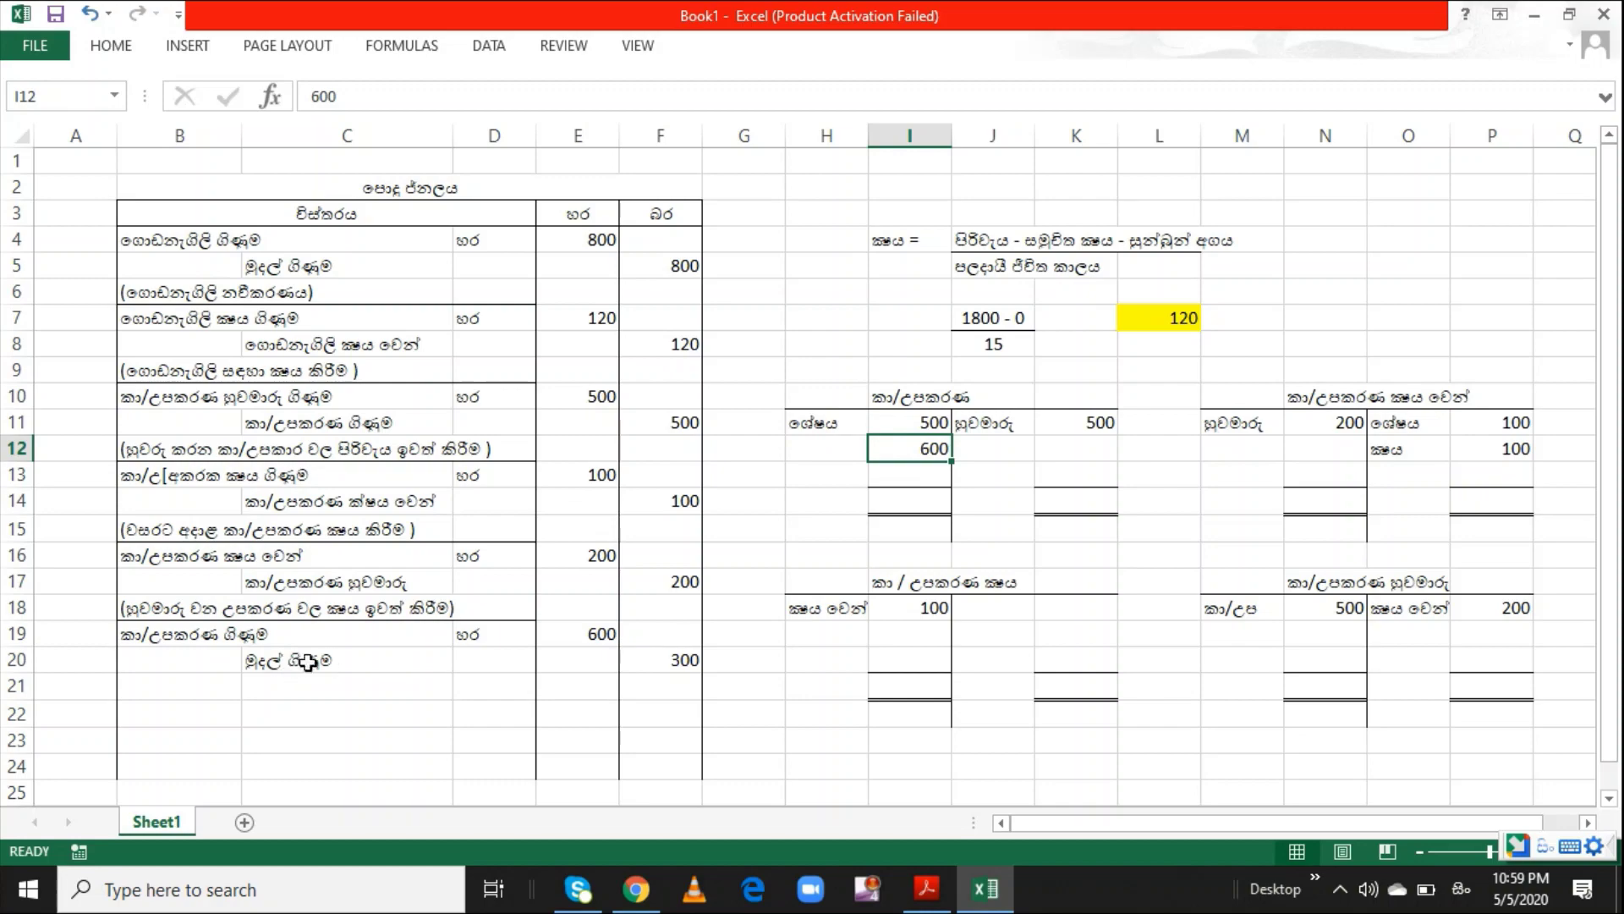
key(alt+Tab)
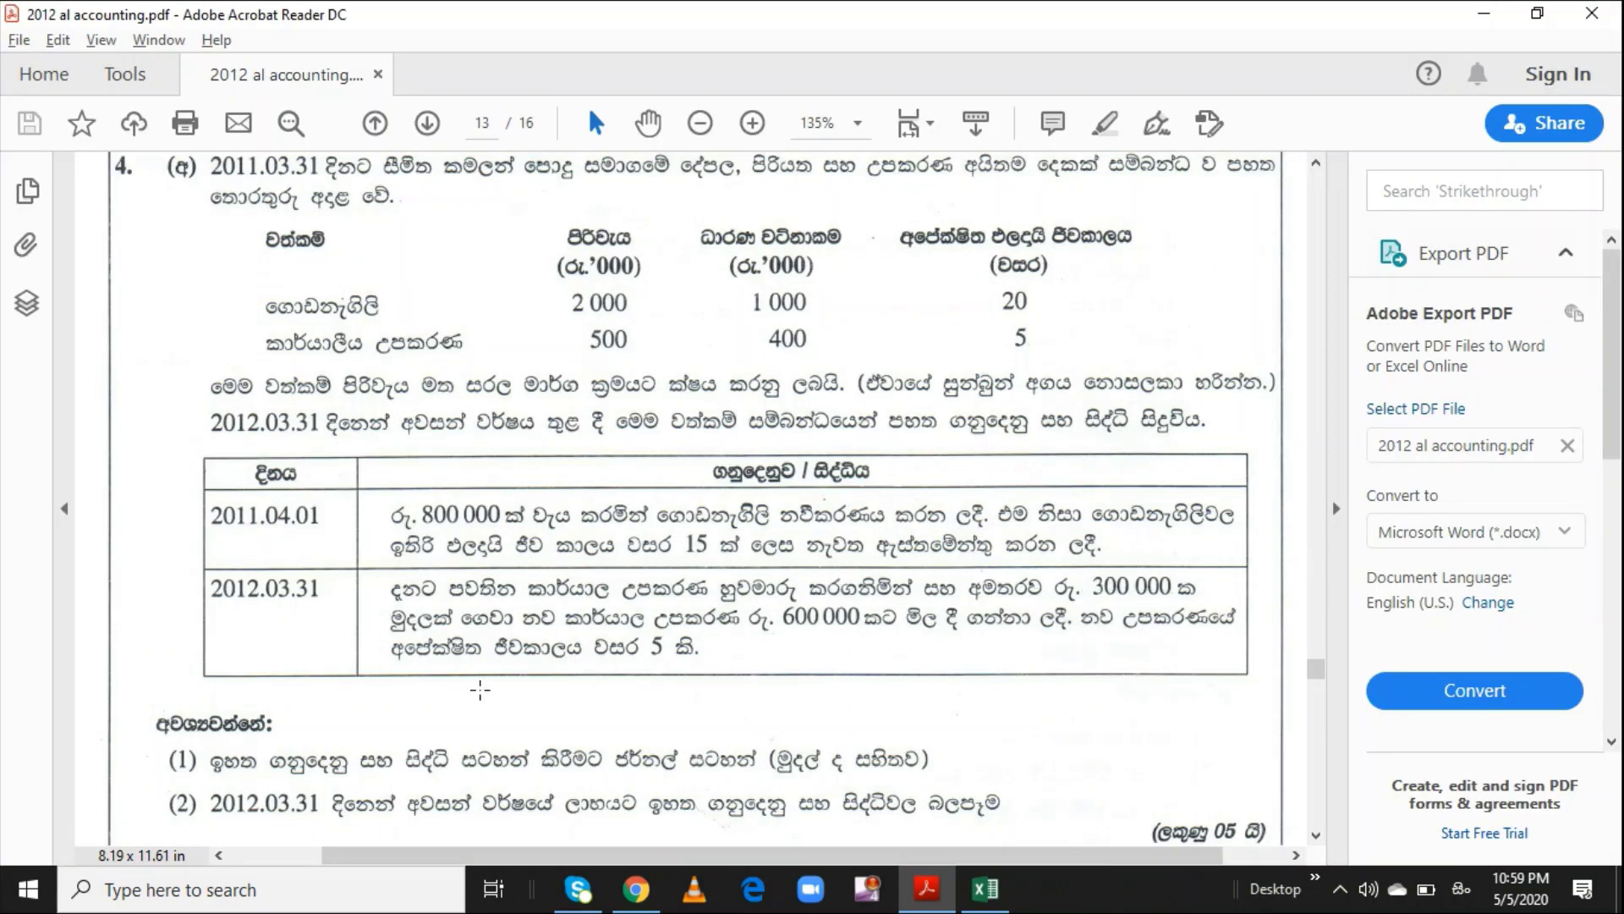
key(alt+Tab)
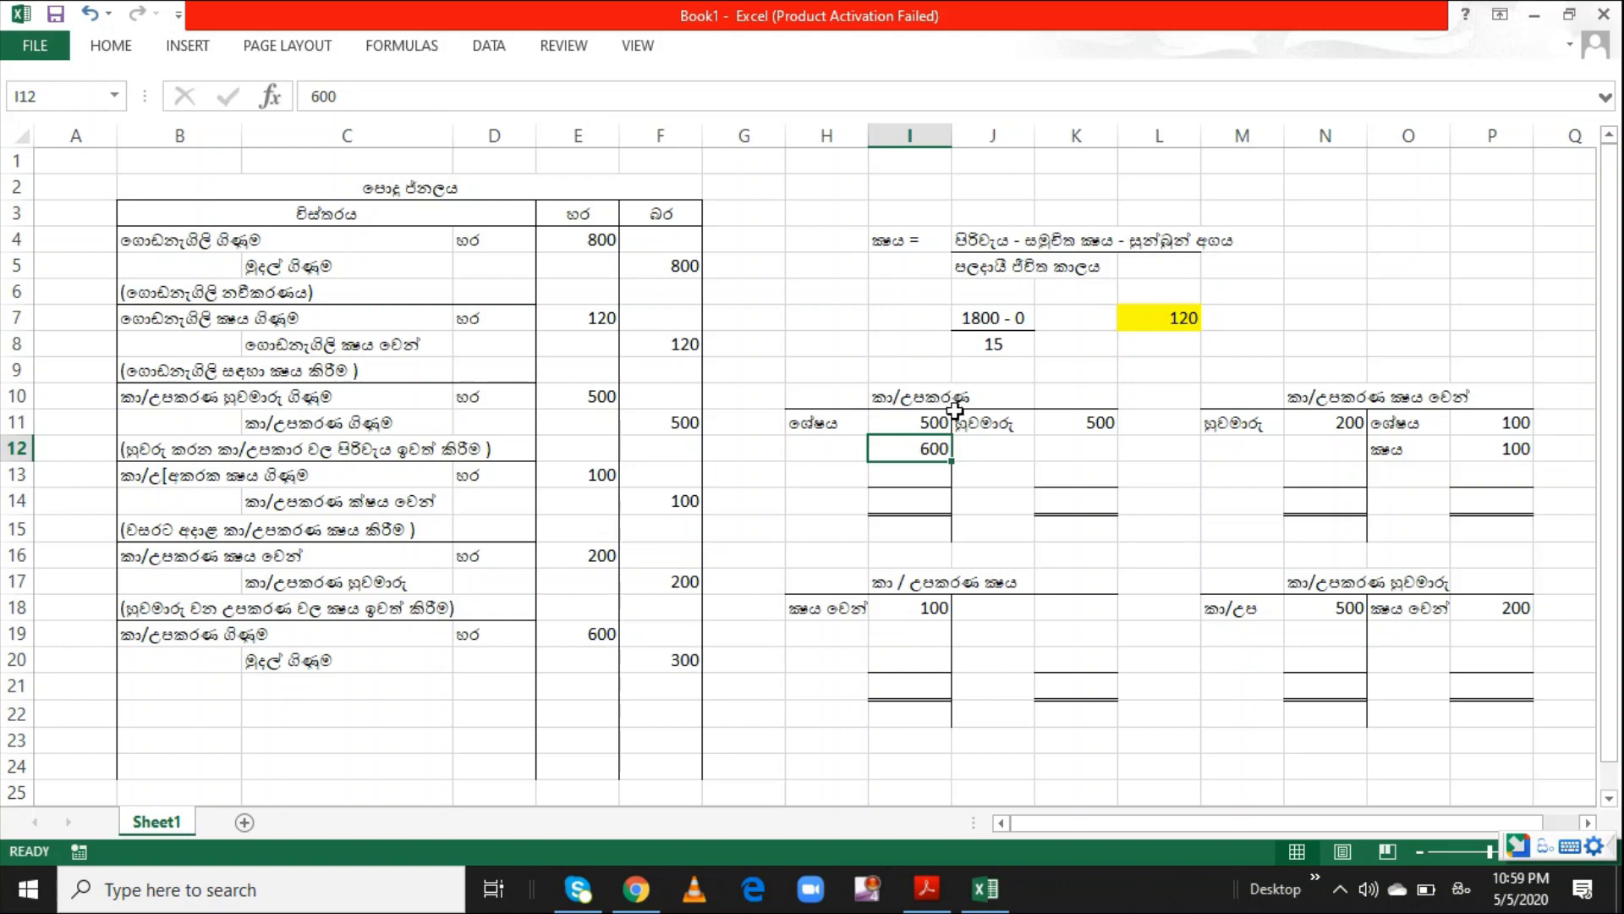
click(1470, 628)
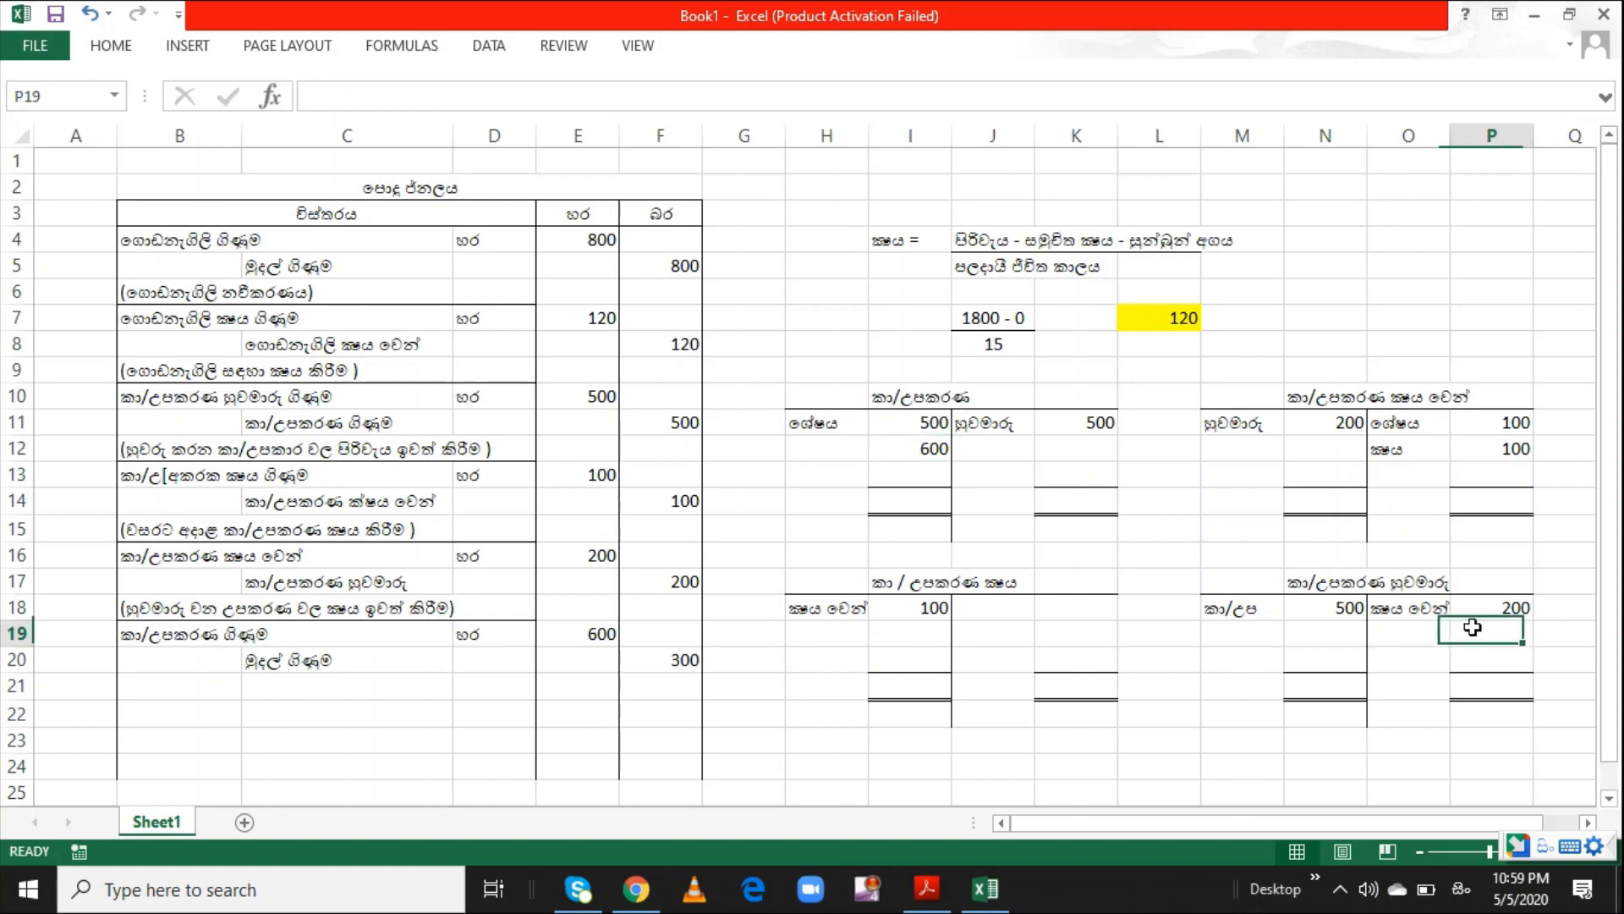
text(300)
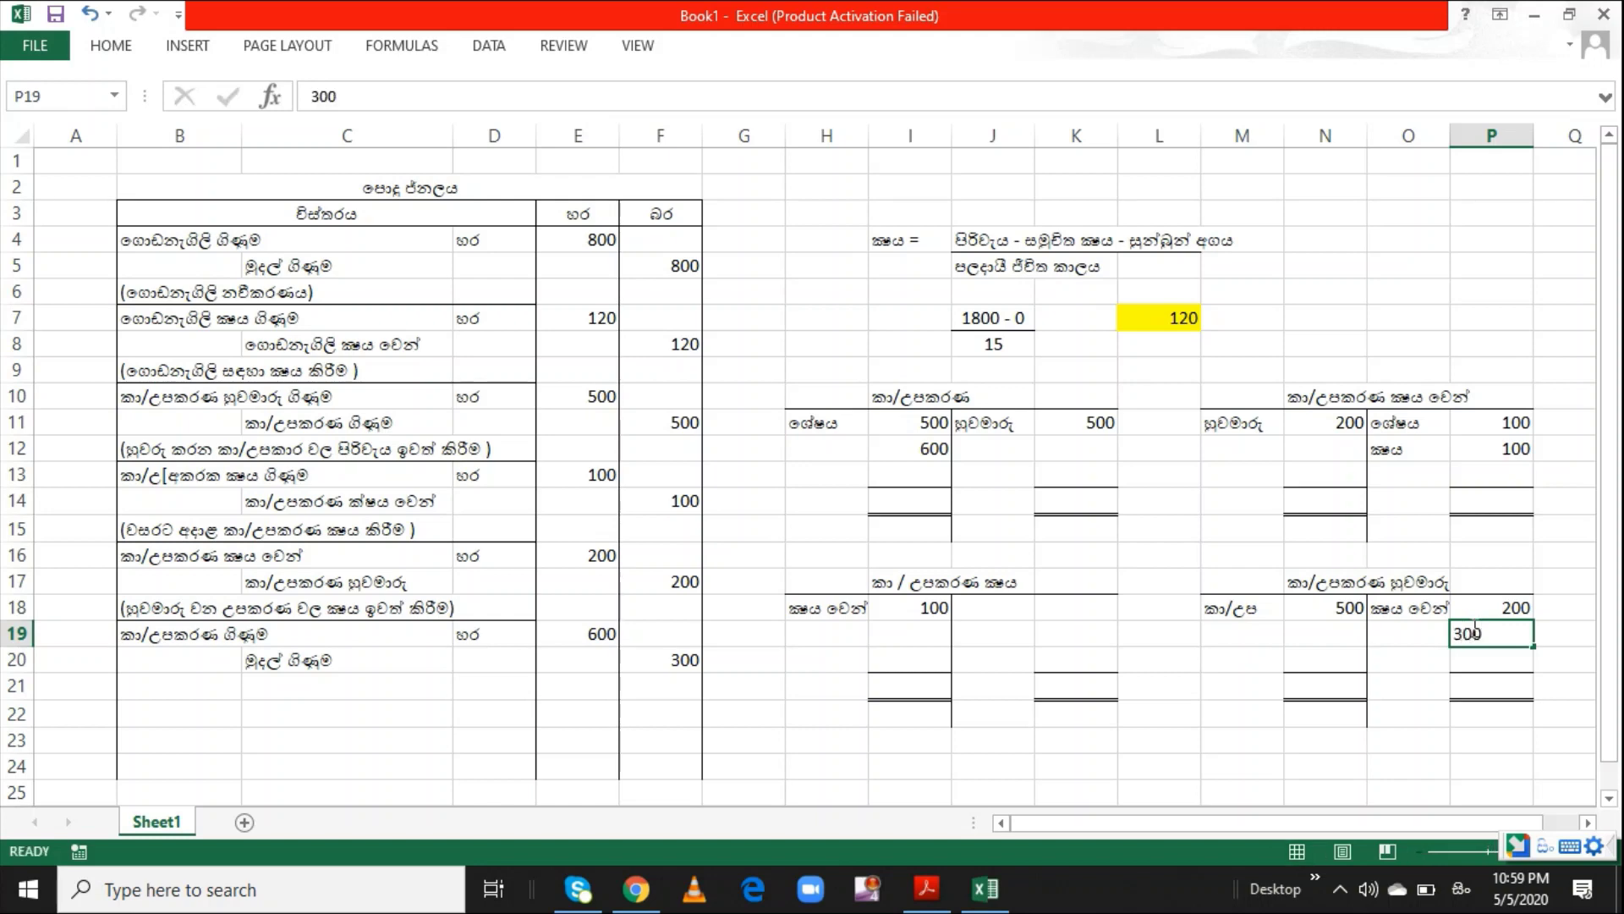
key(Return)
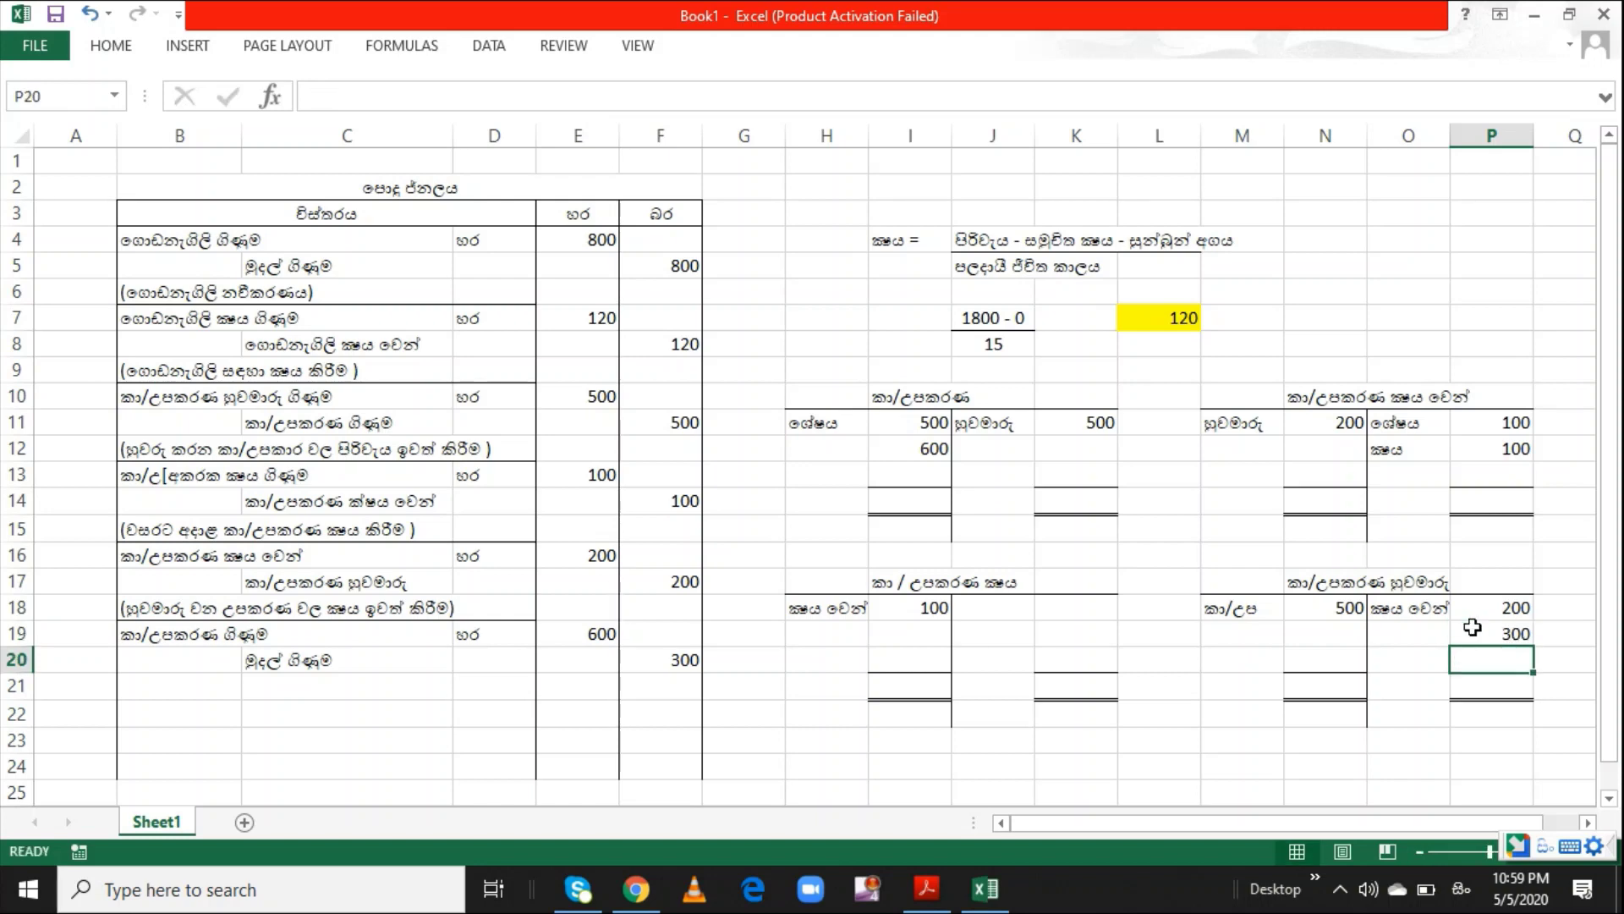
Enter කා/උපකරන හුවමාරු ගිණුම in C21 as the second credit account of the journal entry
click(291, 695)
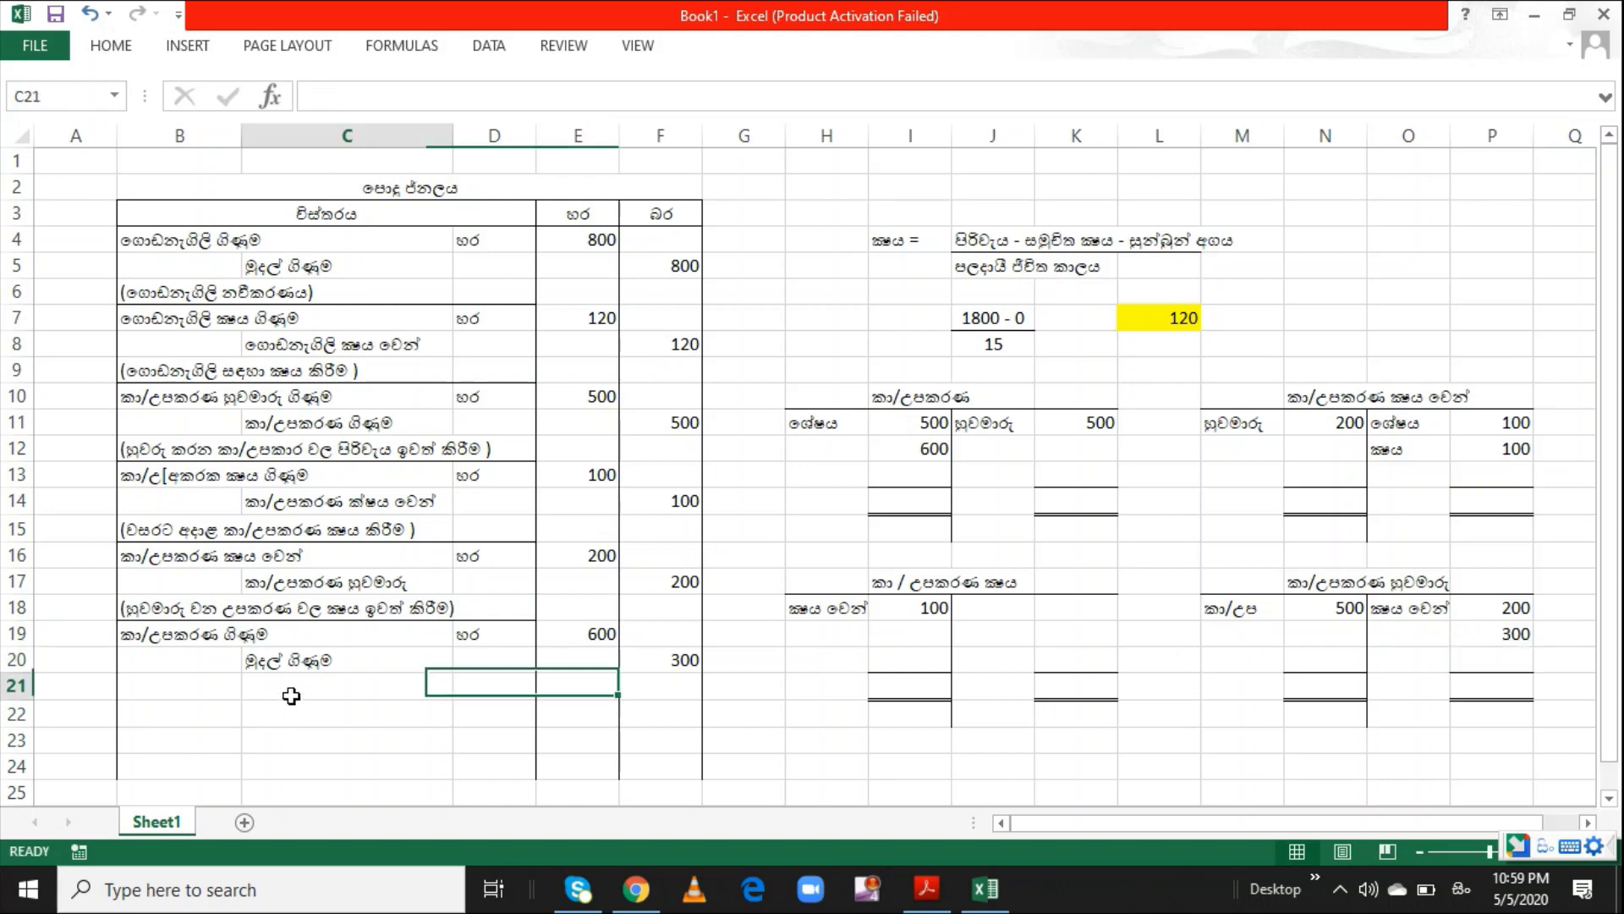
text(kaa/upa)
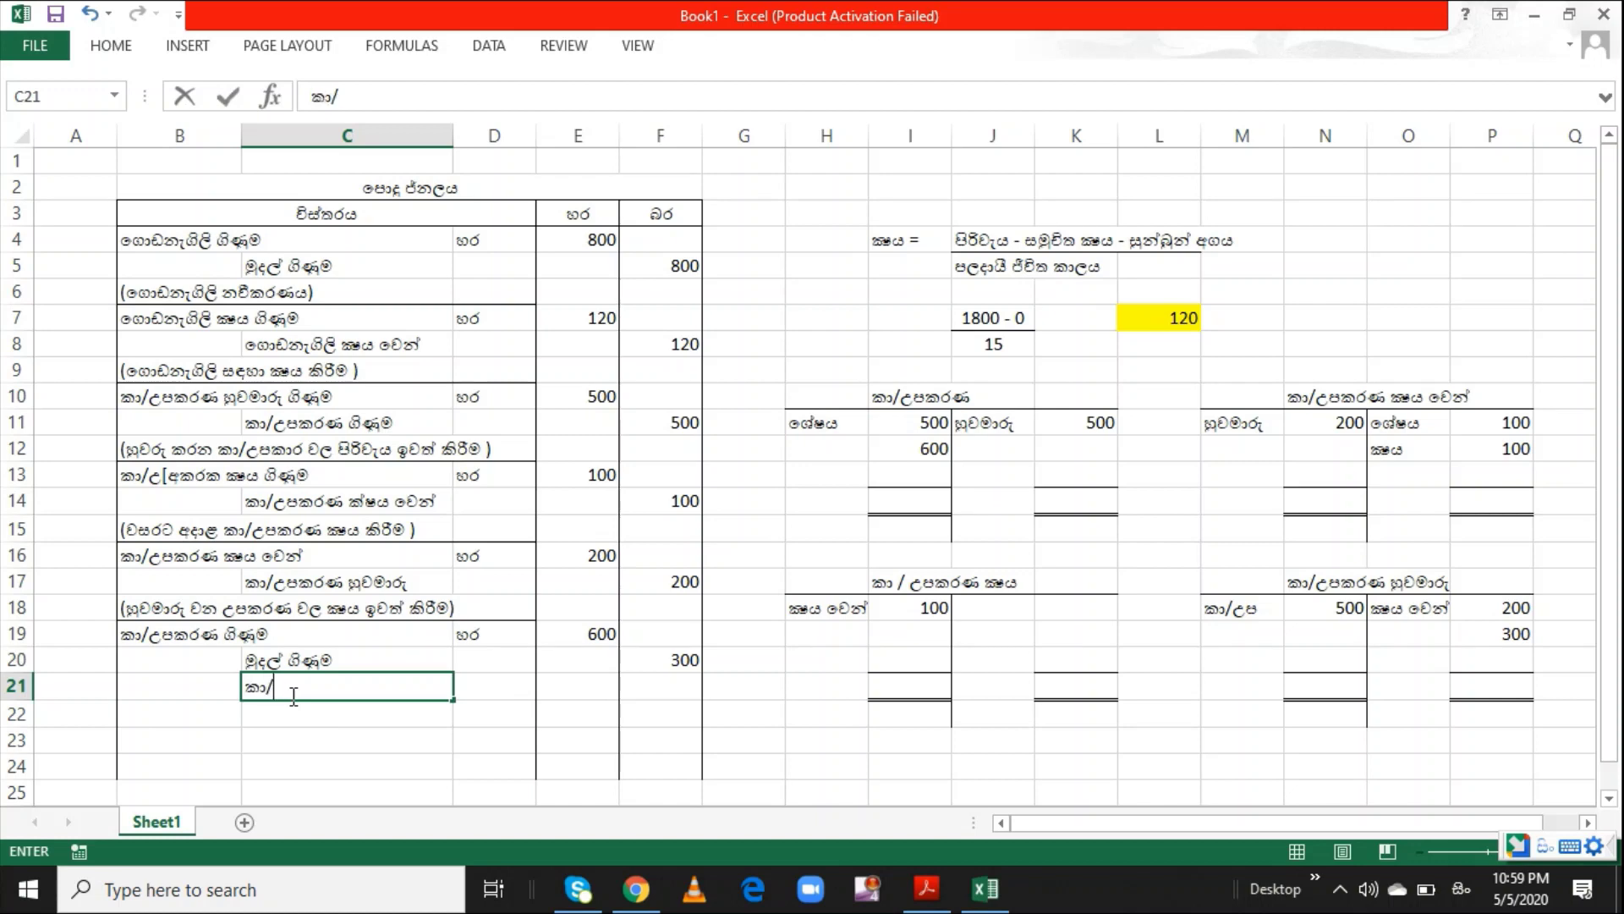
text(aNa hu)
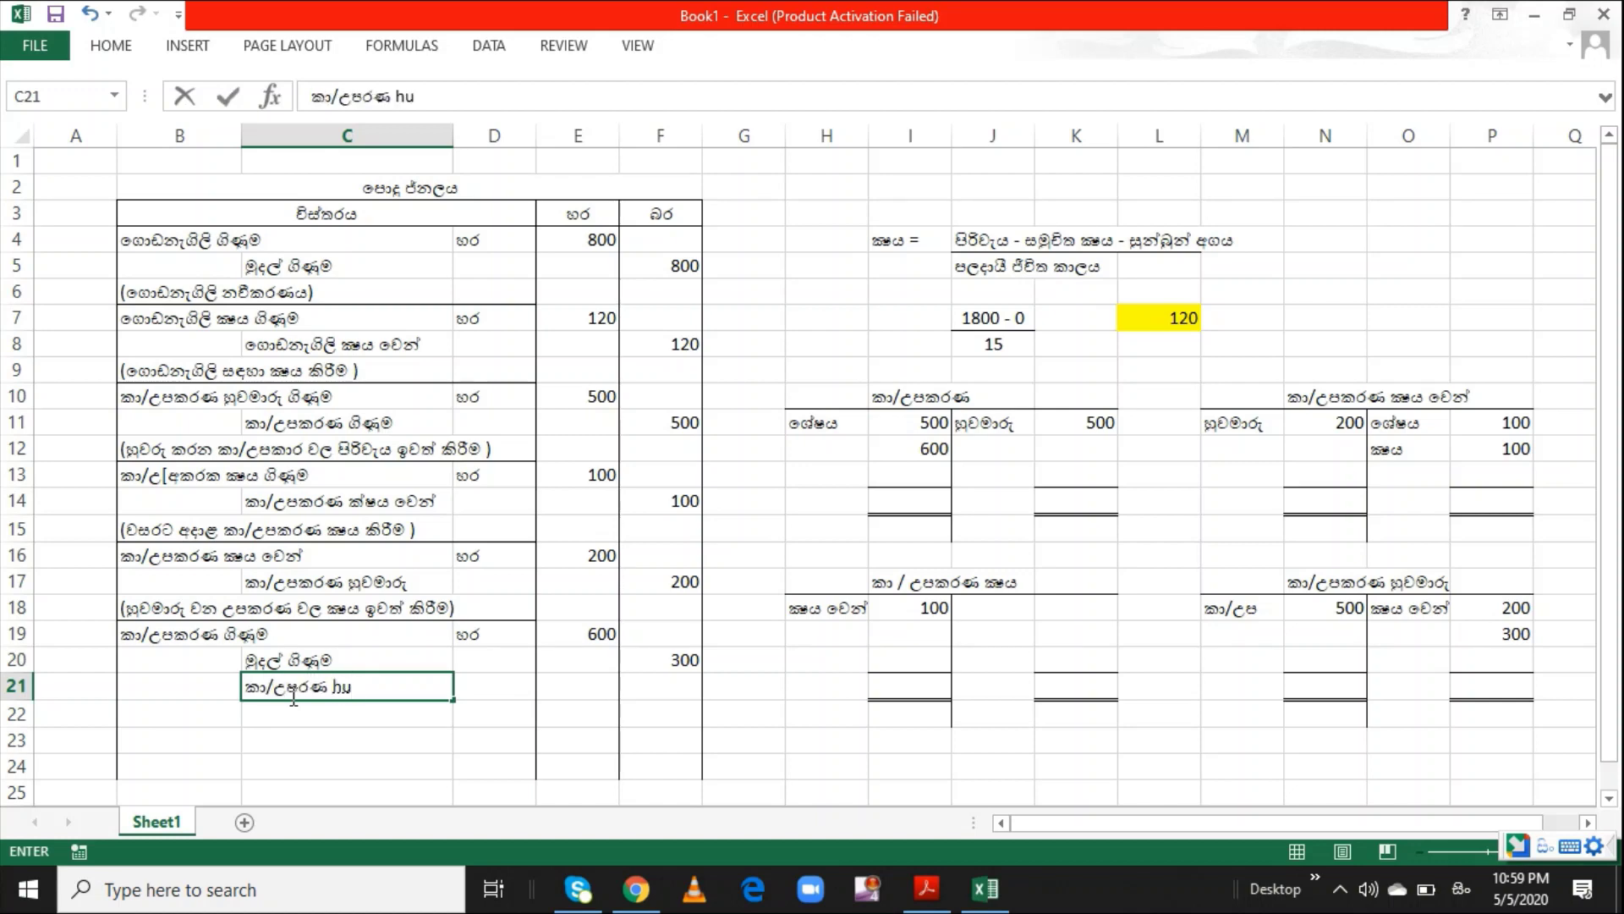
key(BackSpace)
key(BackSpace)
key(BackSpace)
key(BackSpace)
key(BackSpace)
text(karana)
text( huwamma)
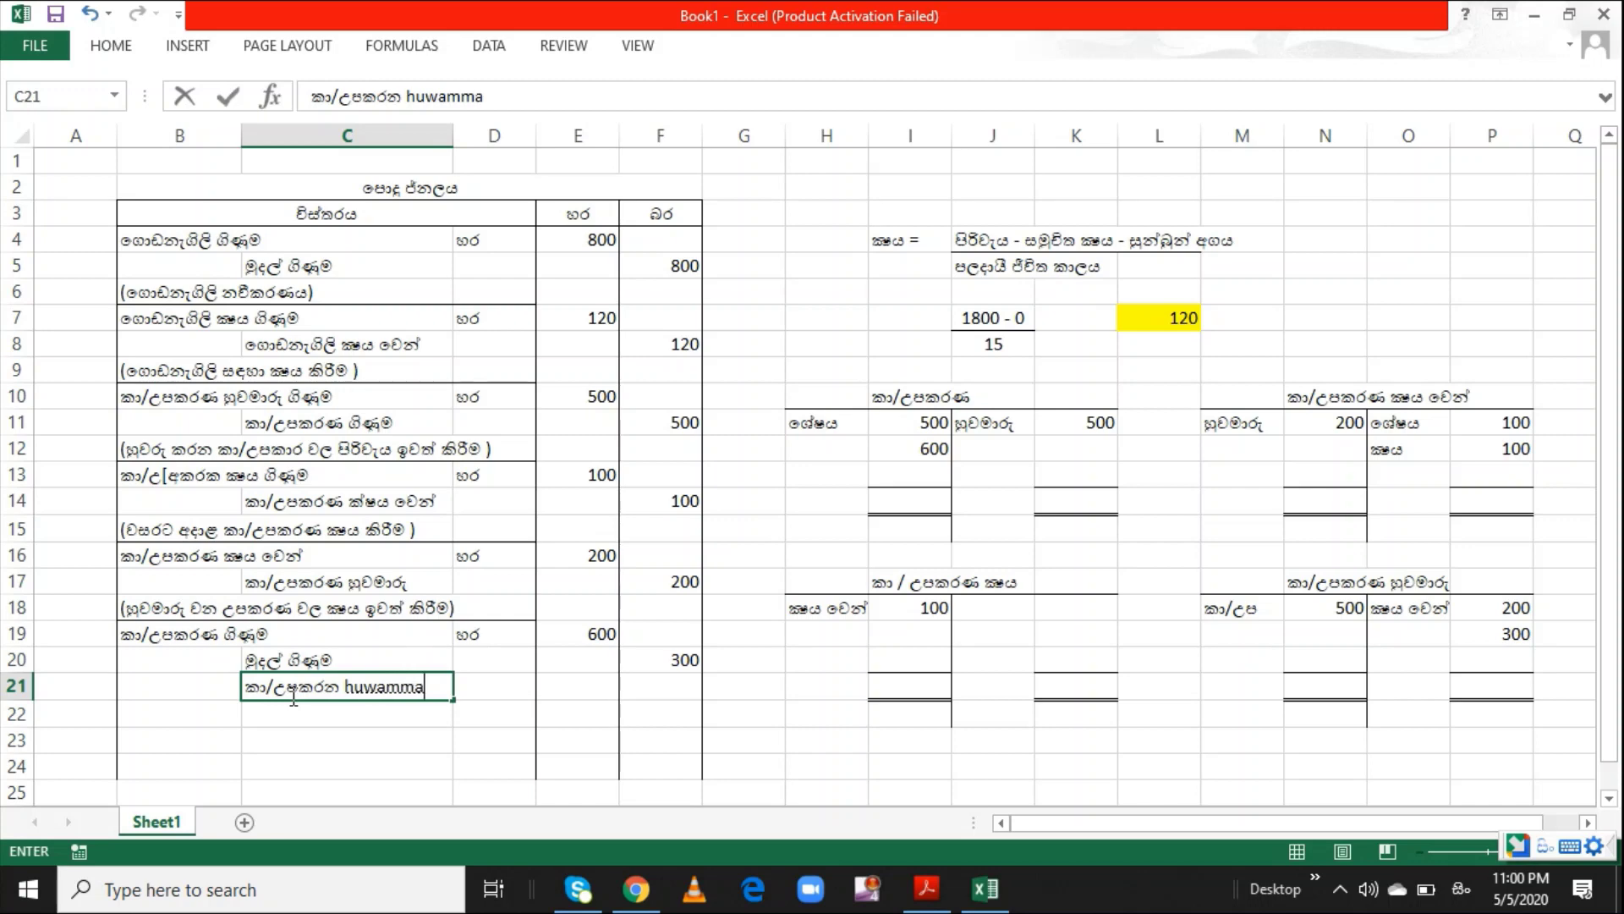
key(BackSpace)
text(aaru giNuma)
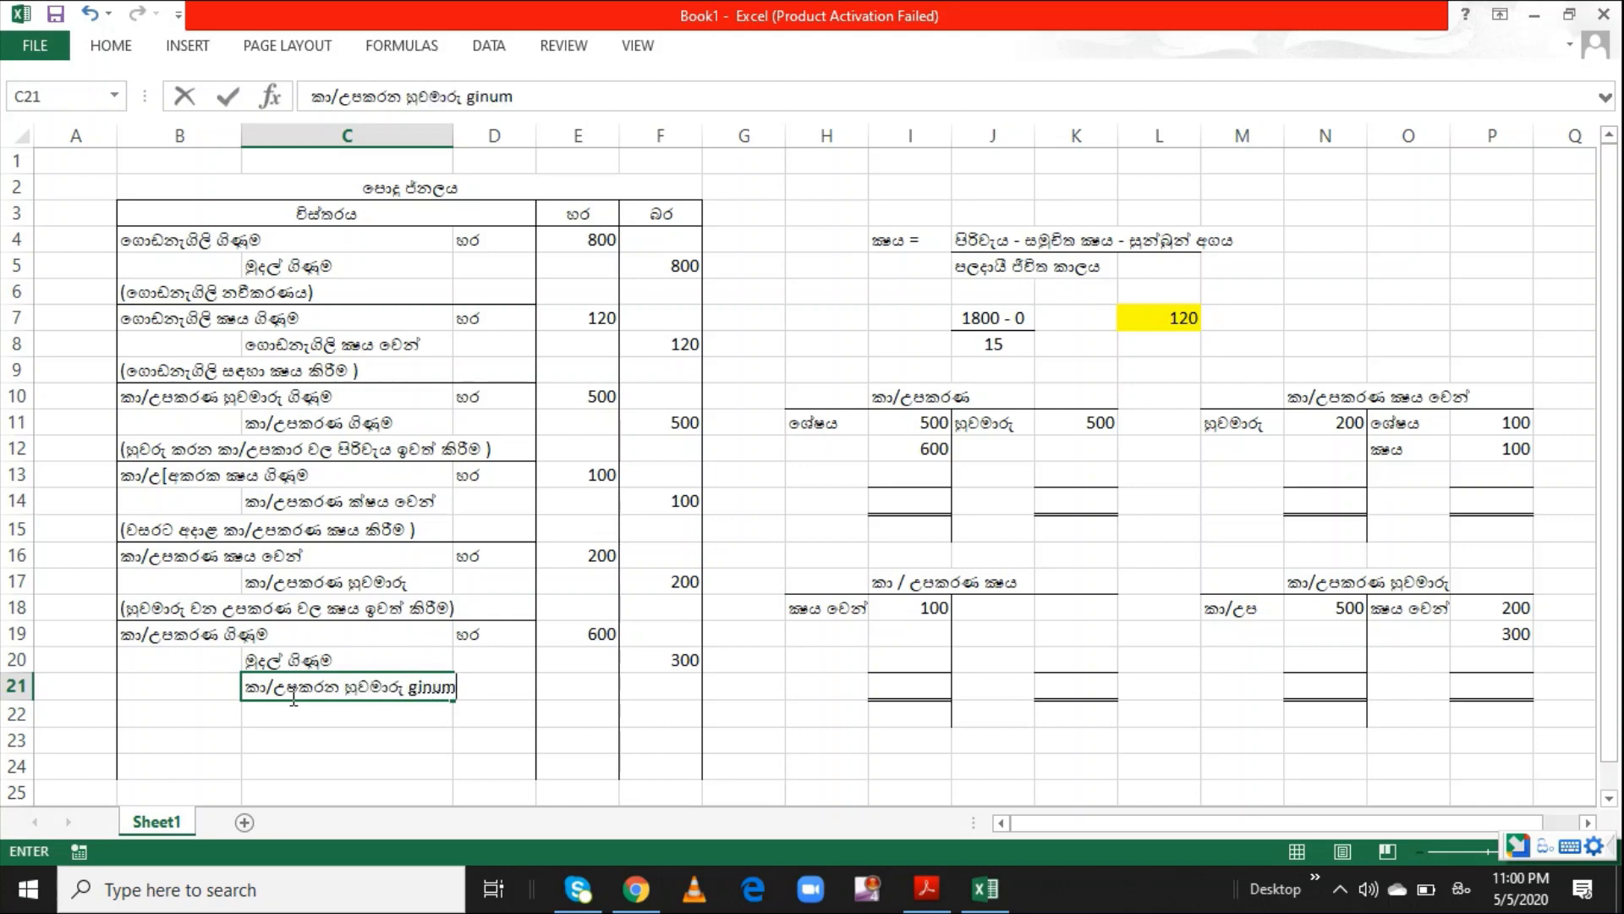
key(Return)
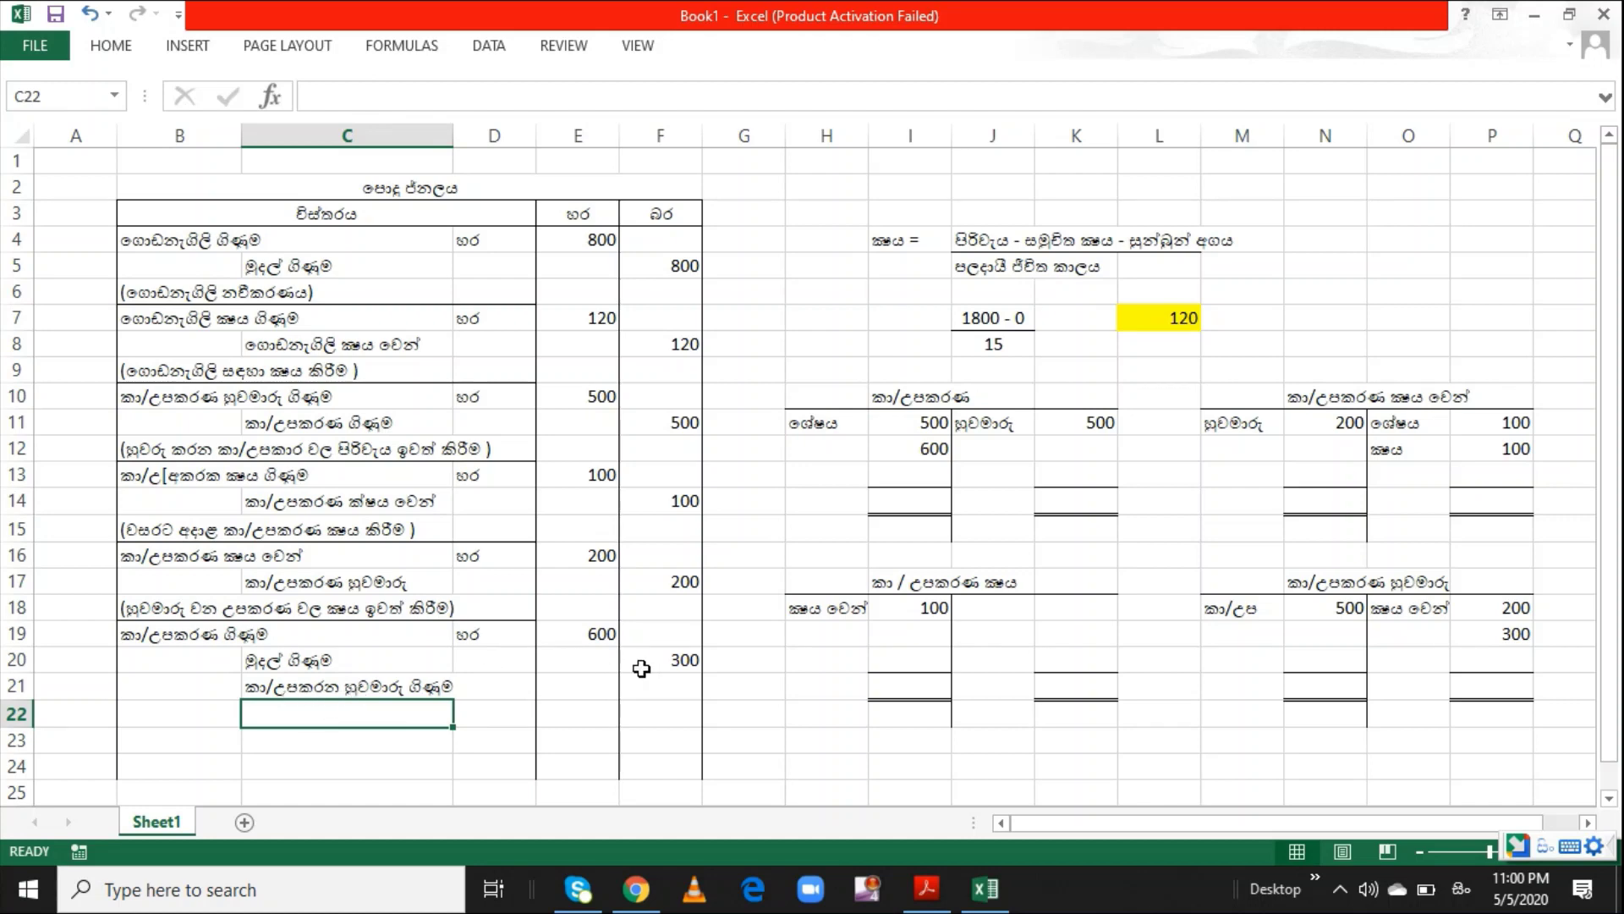
Enter 300 as the credit in F21 and compare the journal amounts with the equipment and exchange T-accounts
click(663, 684)
text(300)
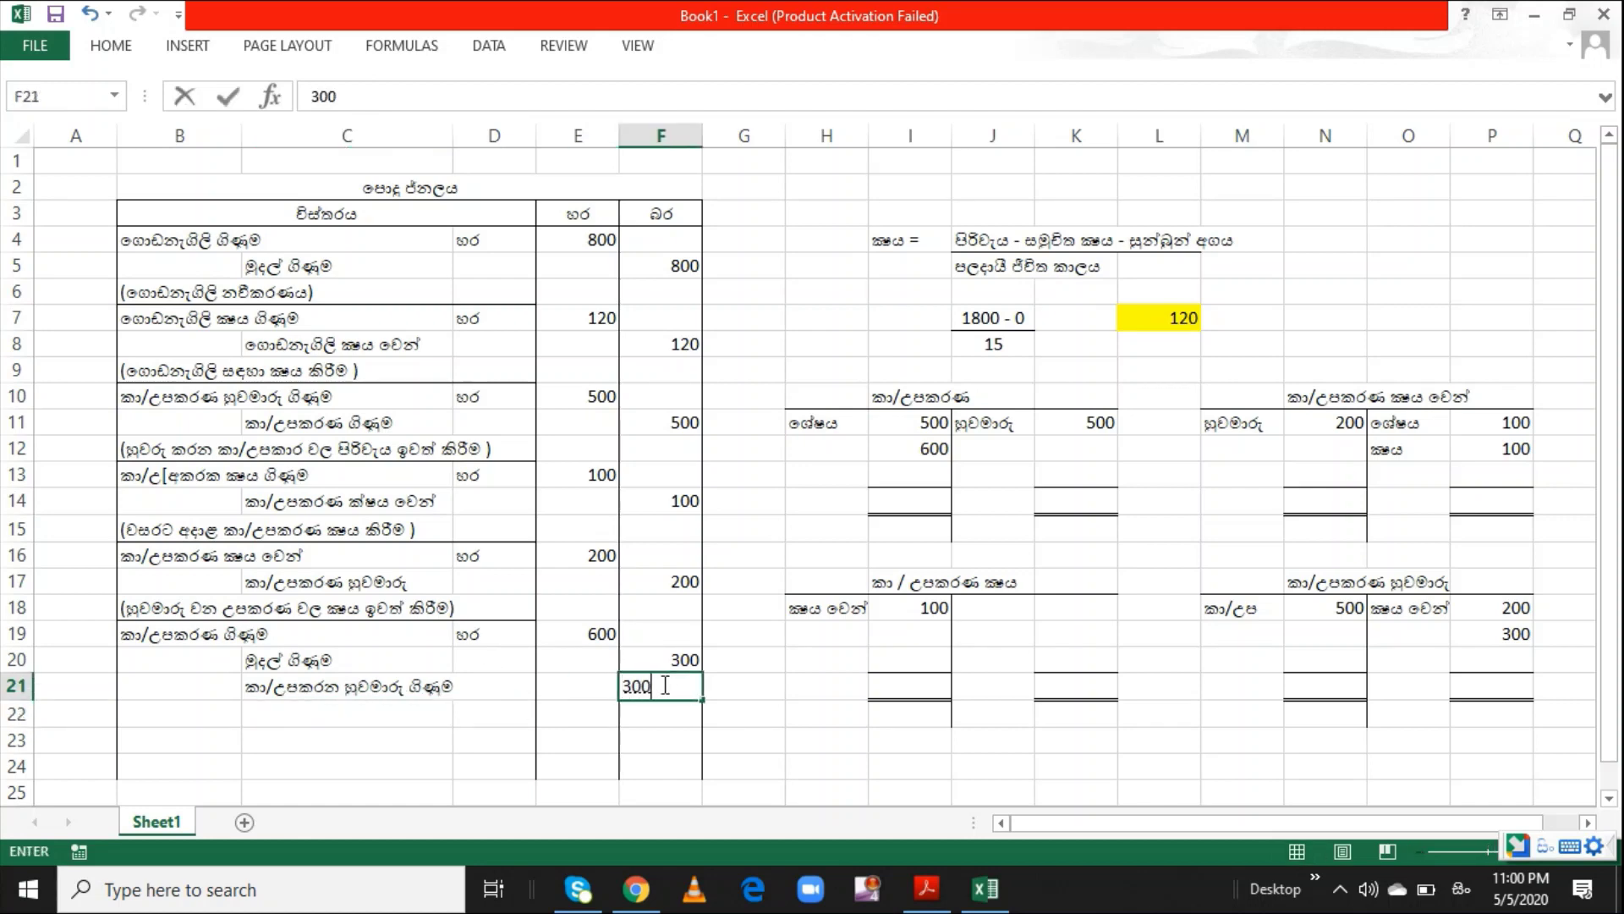
key(Return)
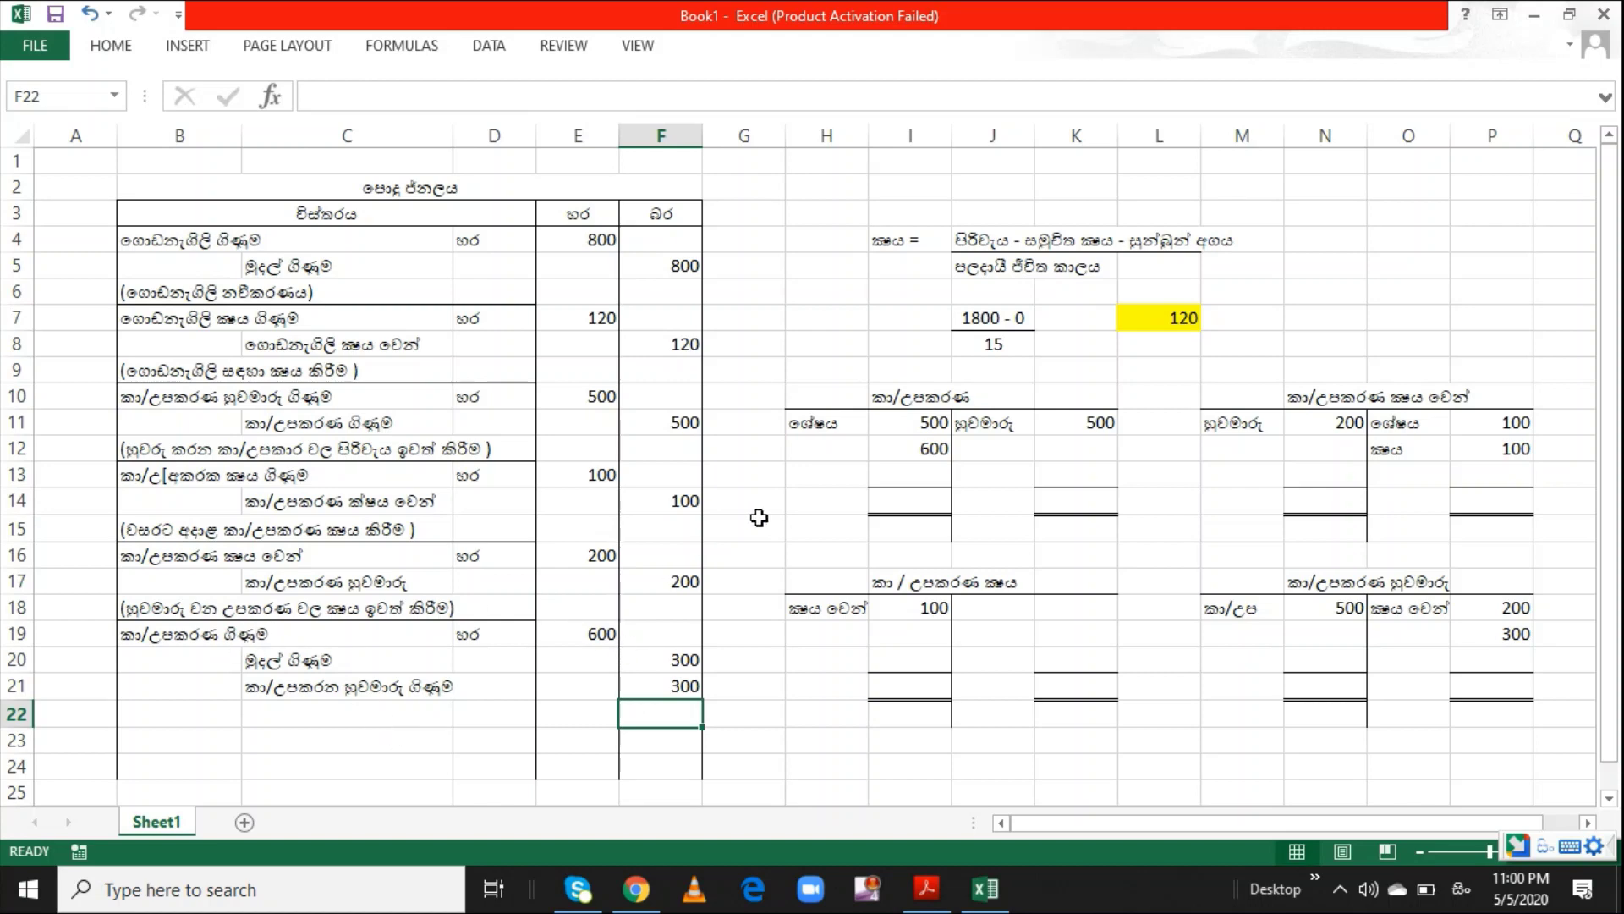
click(937, 448)
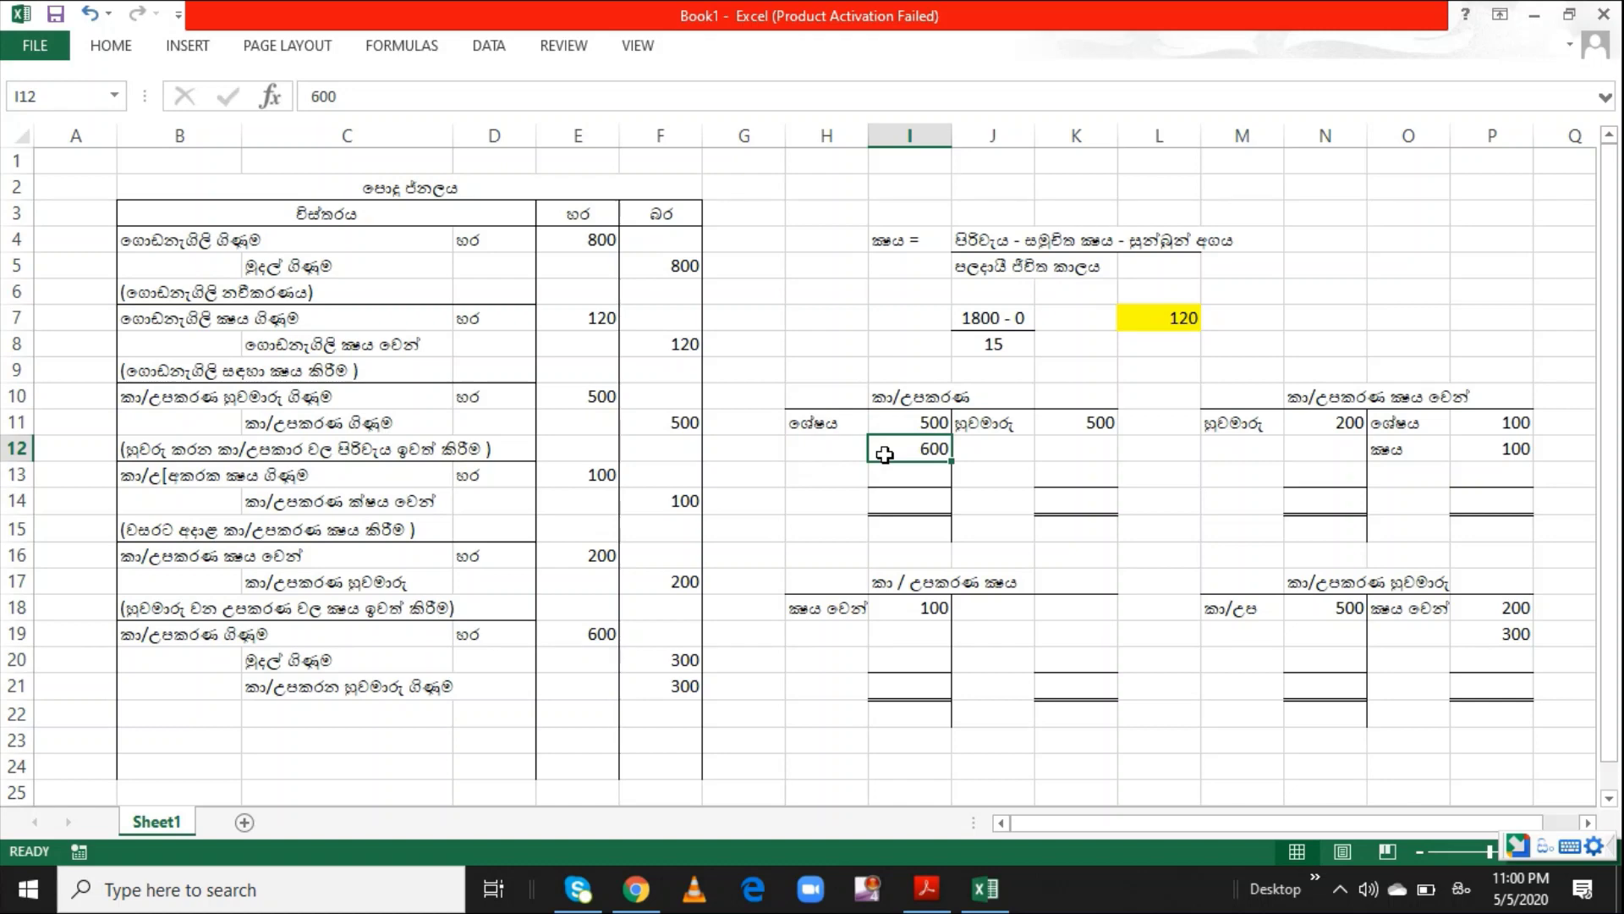
click(686, 665)
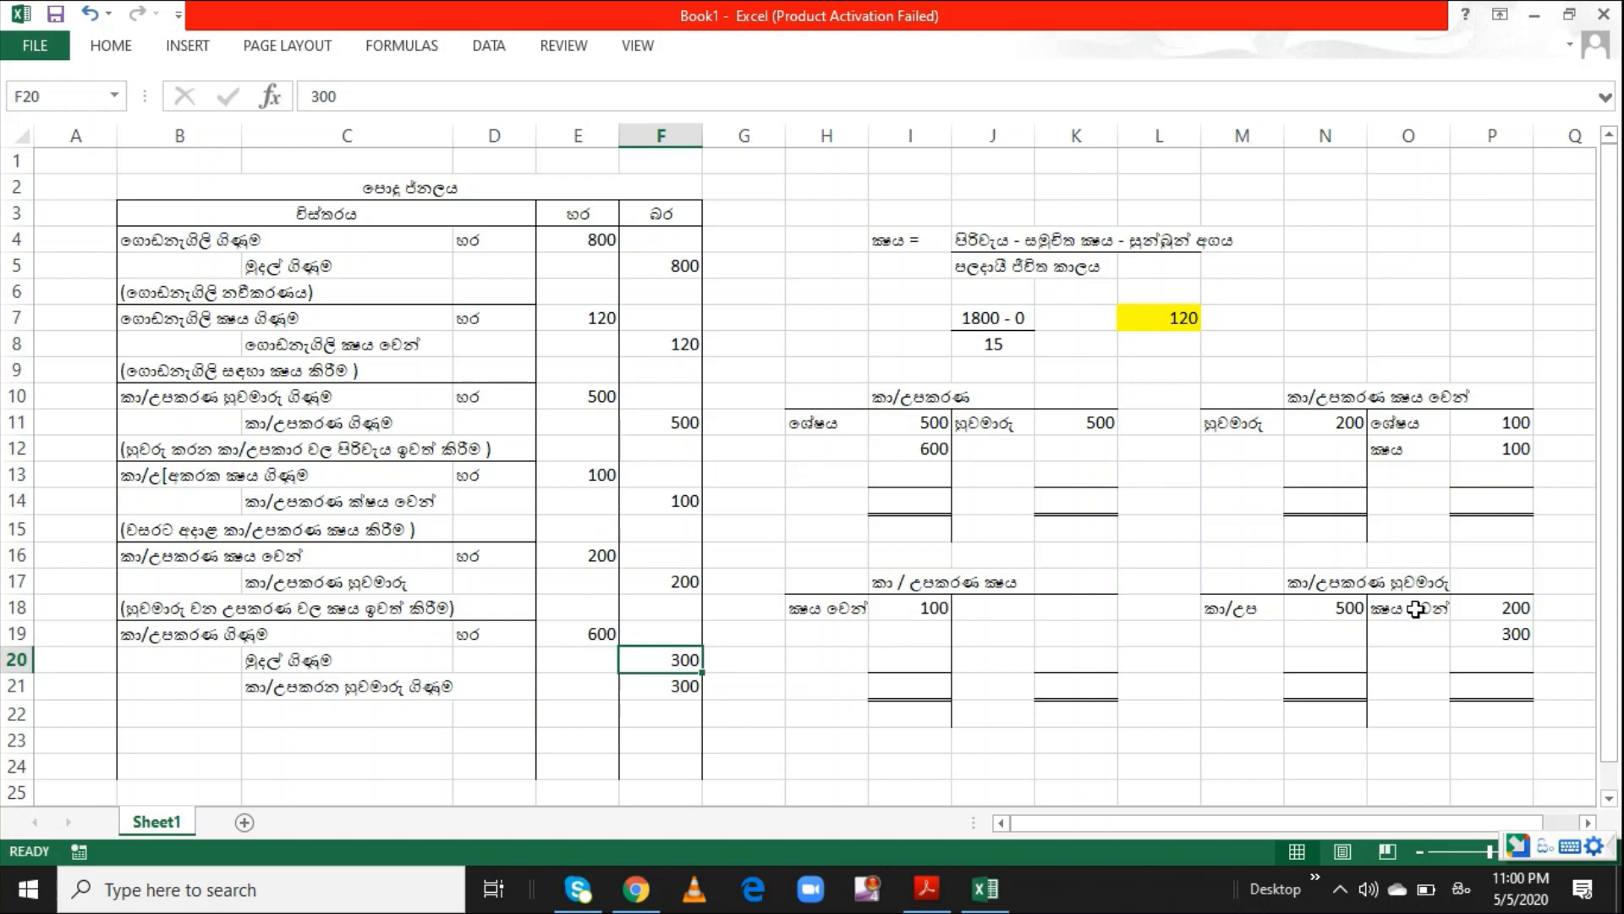
click(1515, 634)
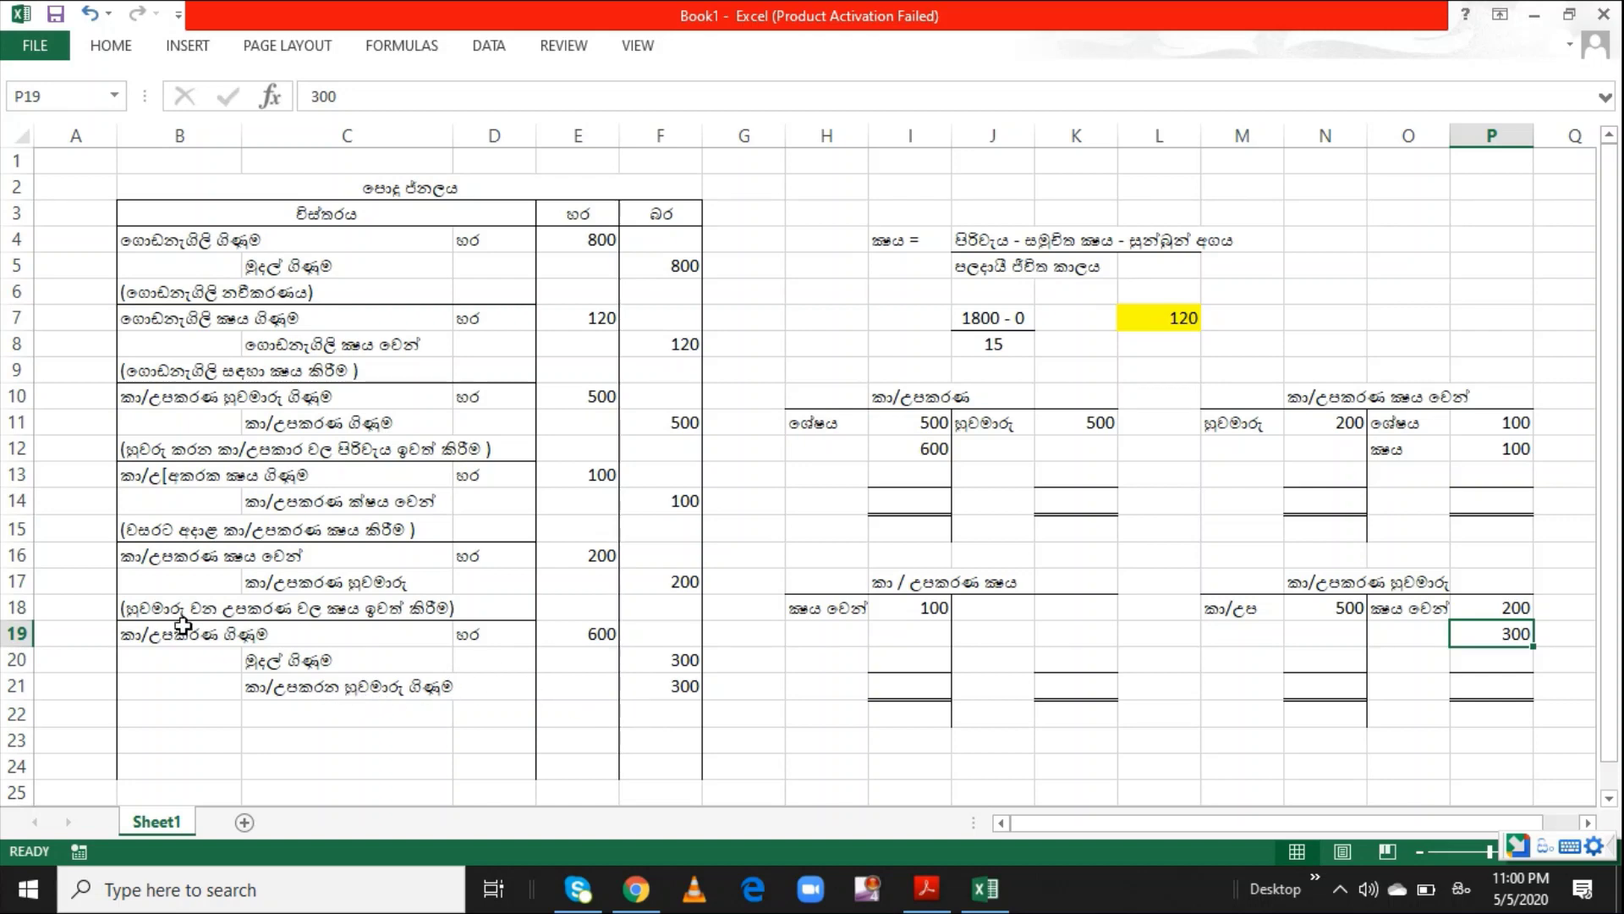
Enter the narration (කා/උපකරණ හුවමාරුව හා ගෙවූ මුදල සටහන් කිරීම ) in B22 below the exchange journal entry
click(159, 713)
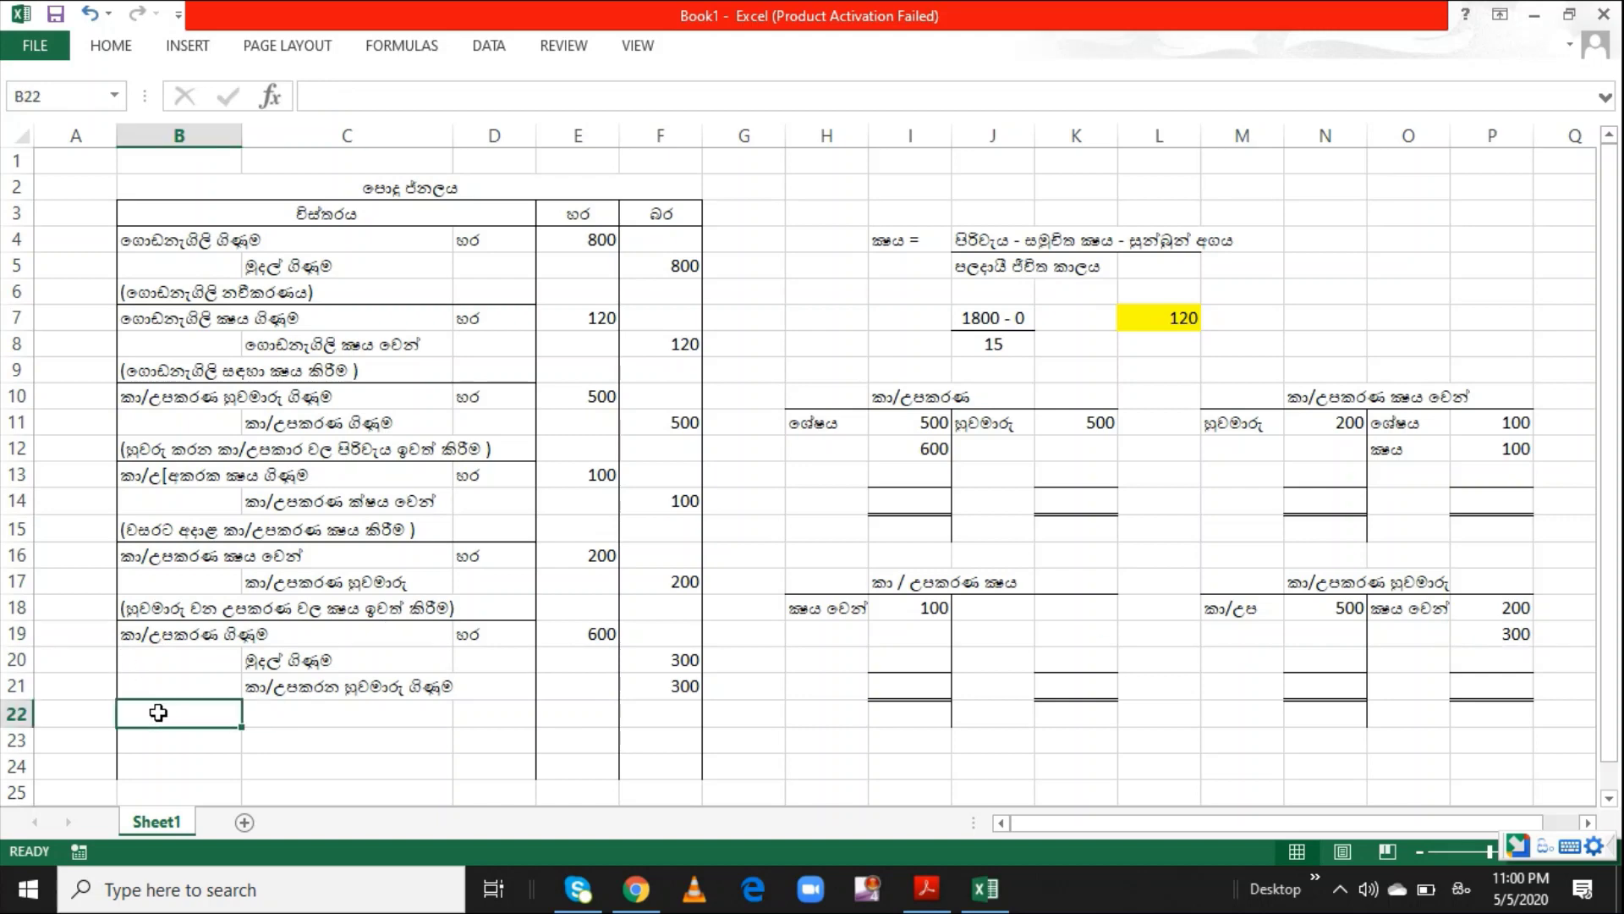
text(()
text(කා/up)
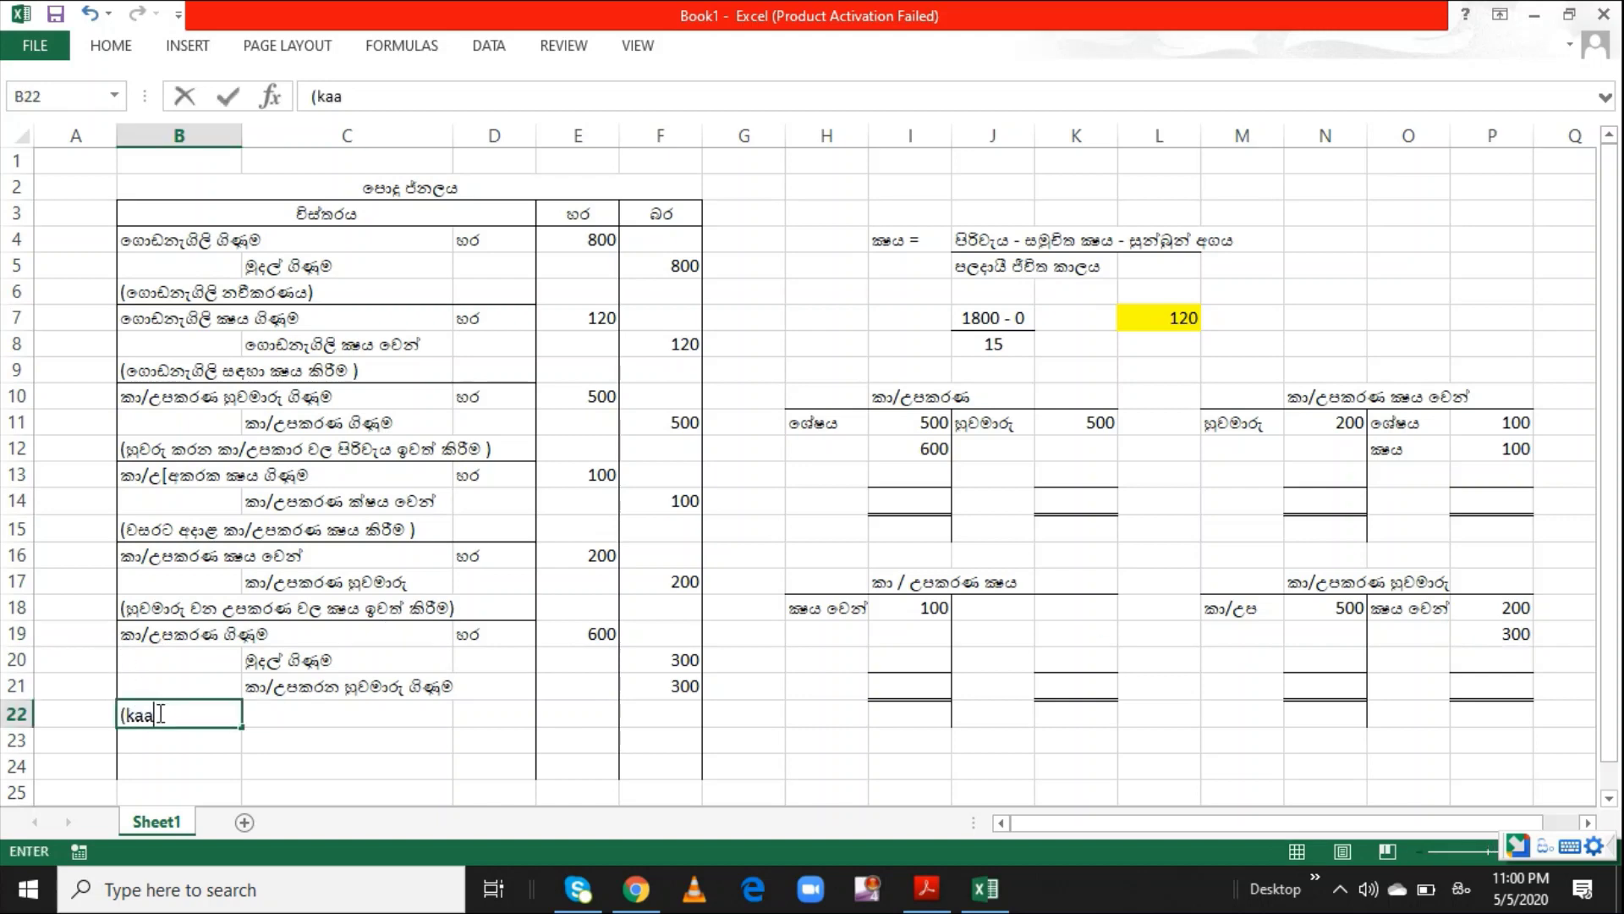
text(akaraNa hyw)
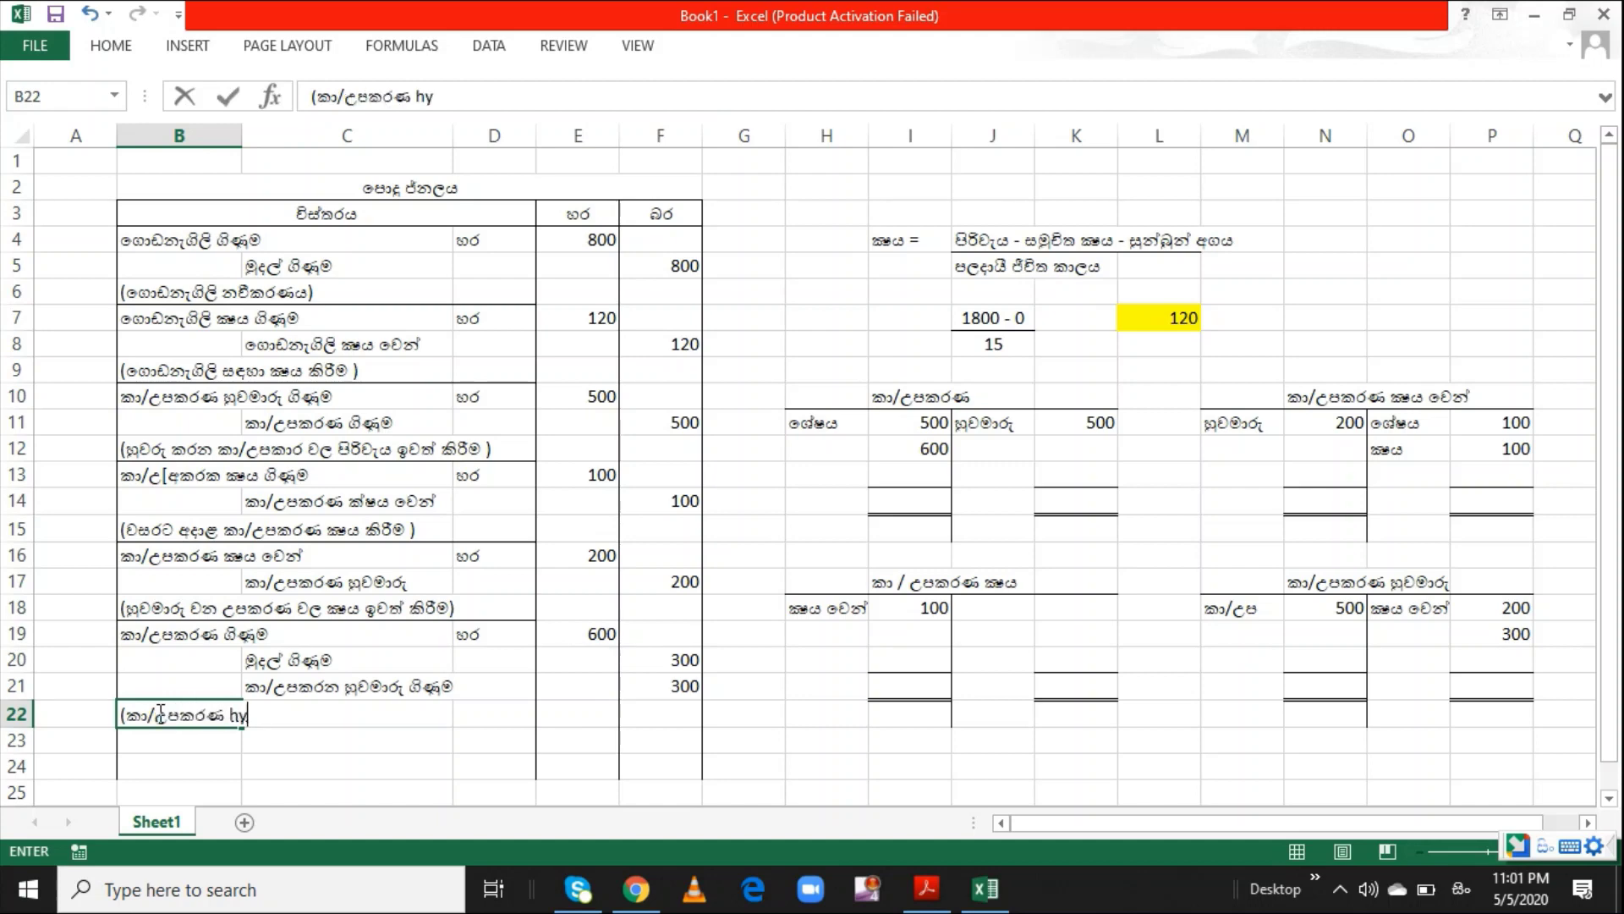
key(BackSpace)
key(BackSpace)
text(uwamaar)
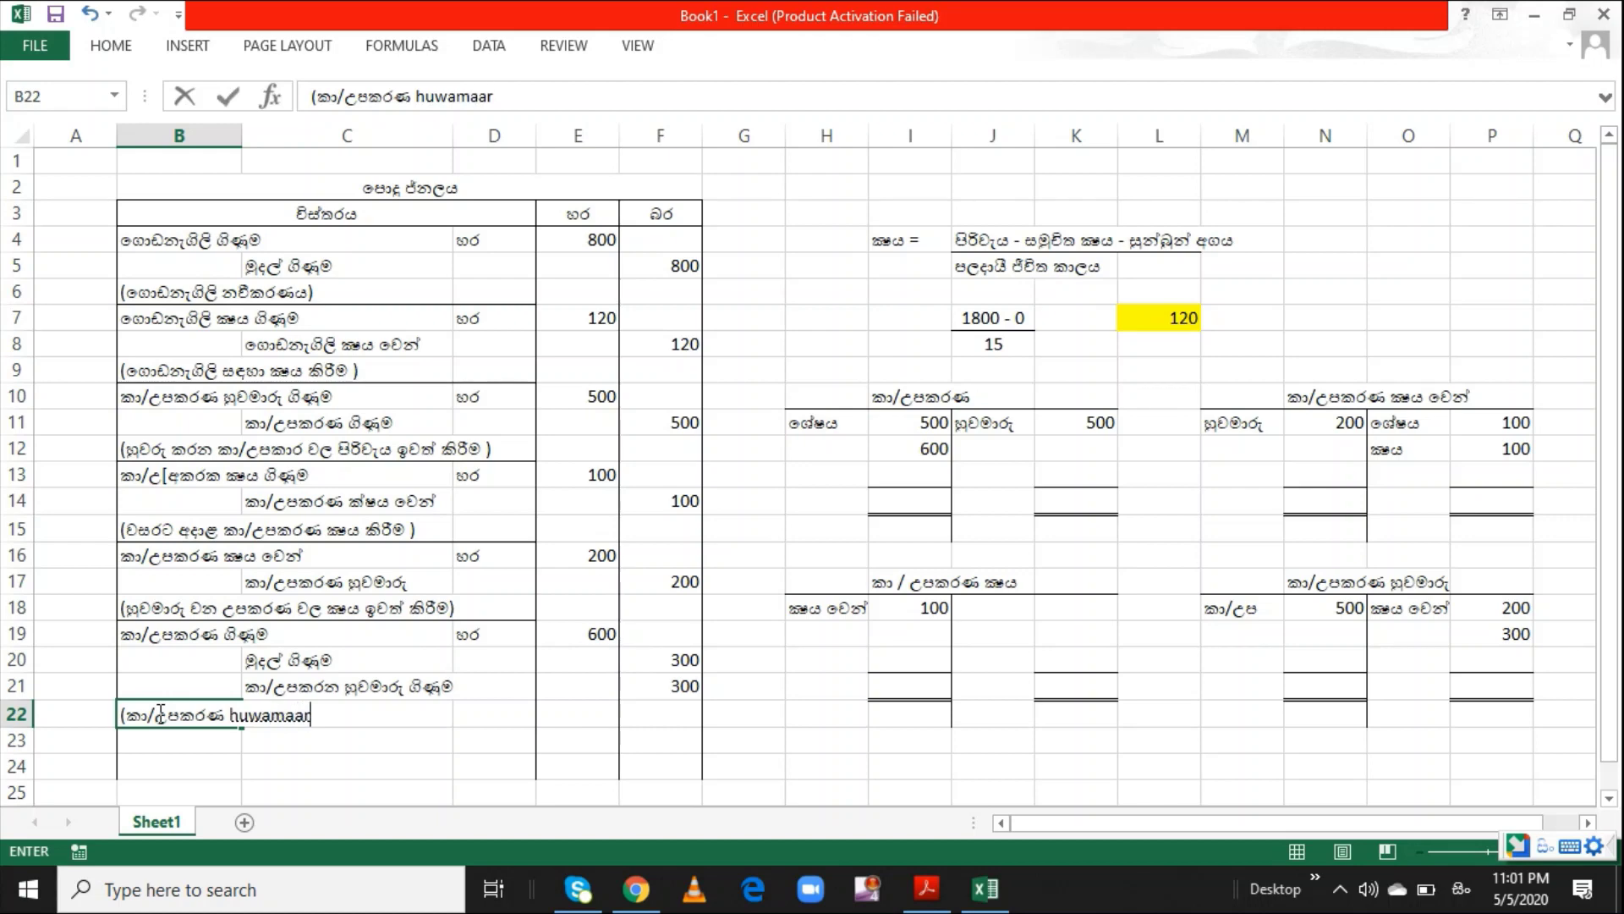
text(uwa haa )
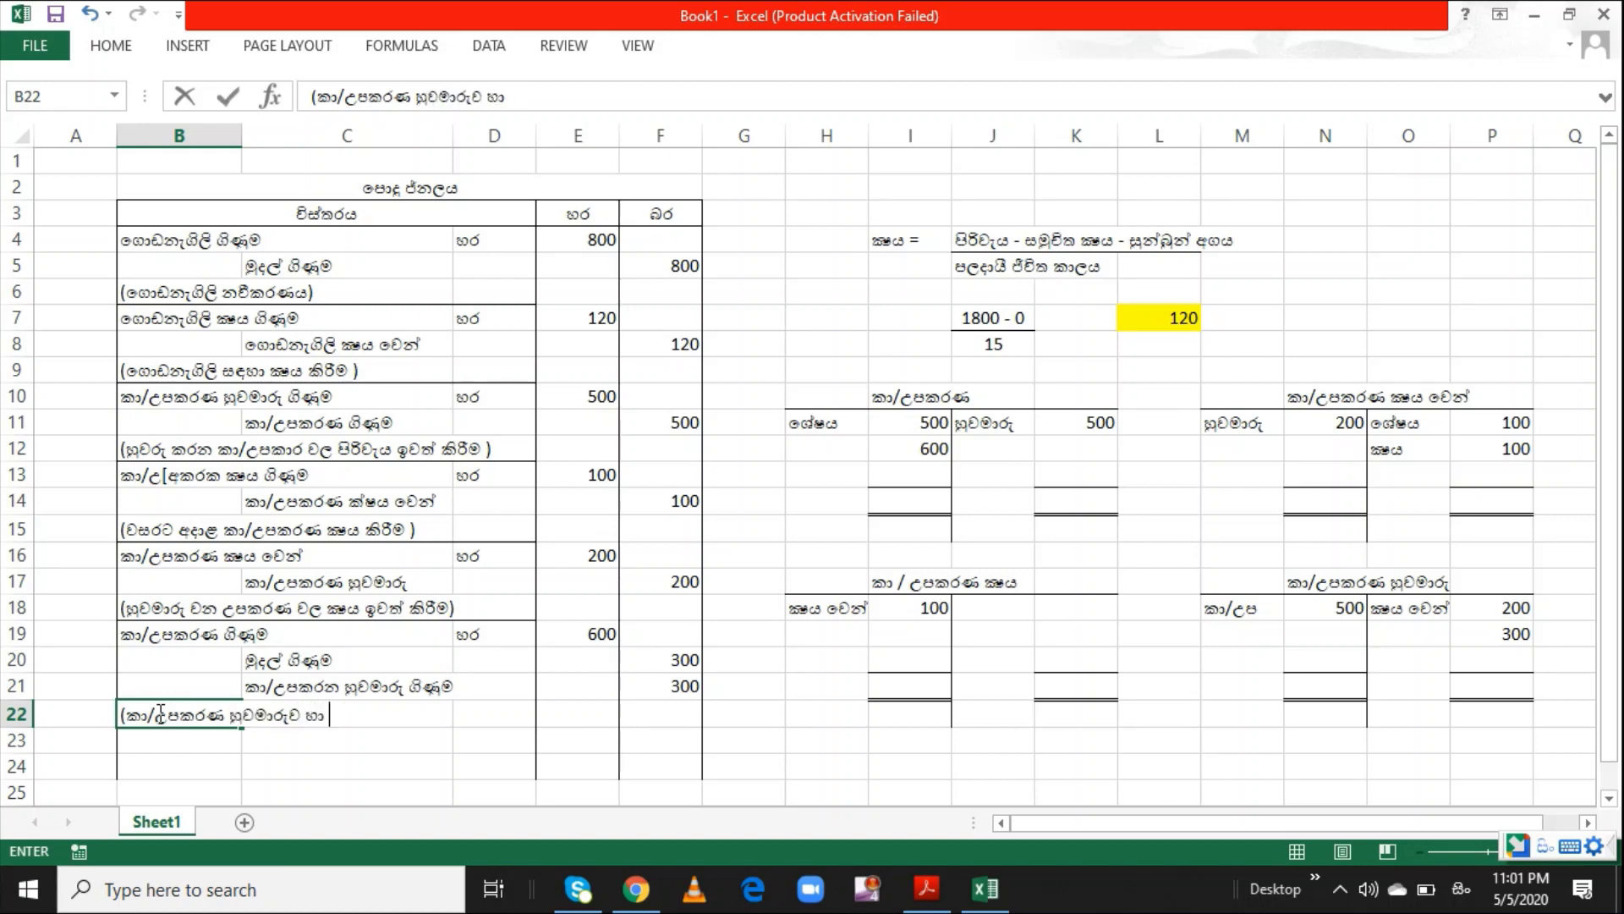
text(gewuu mudala s)
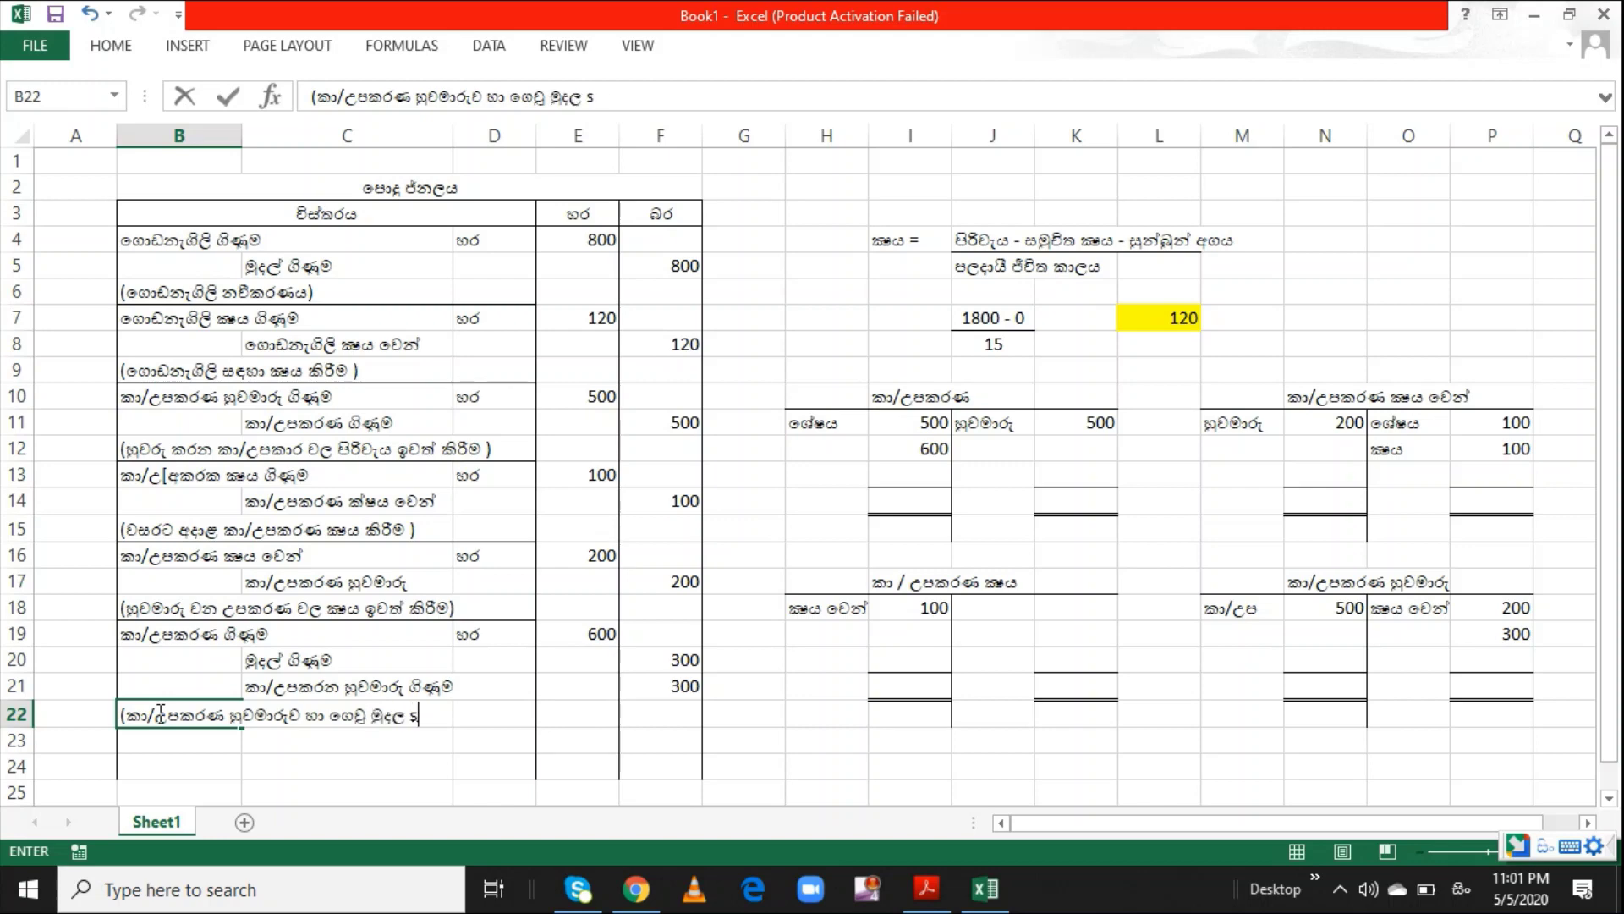
text(atahan)
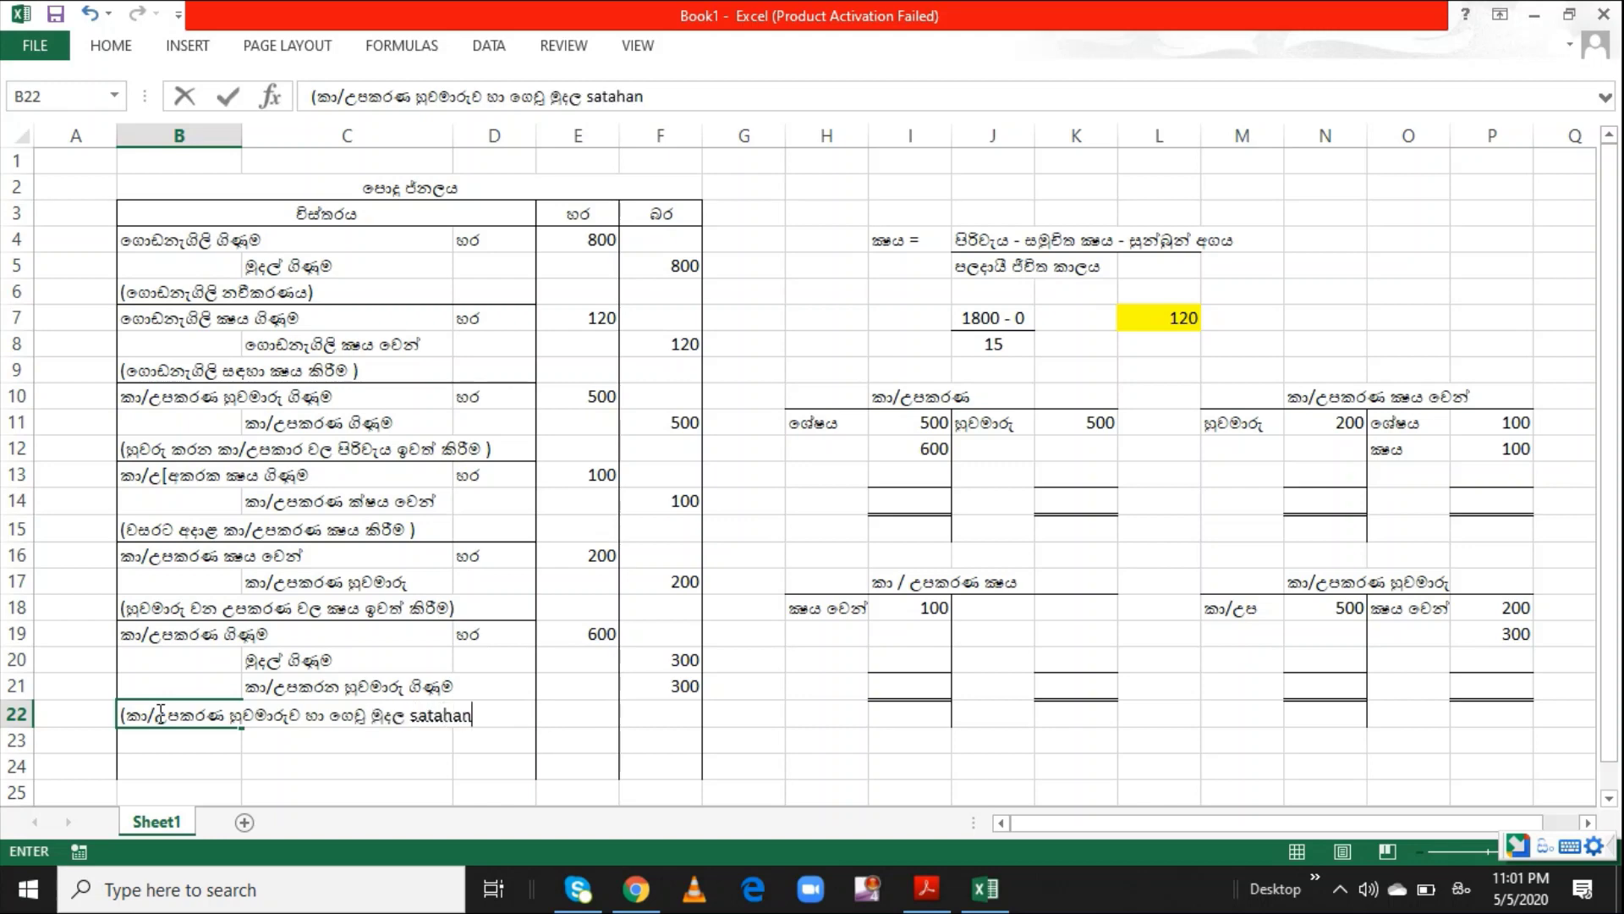
text( kireema ))
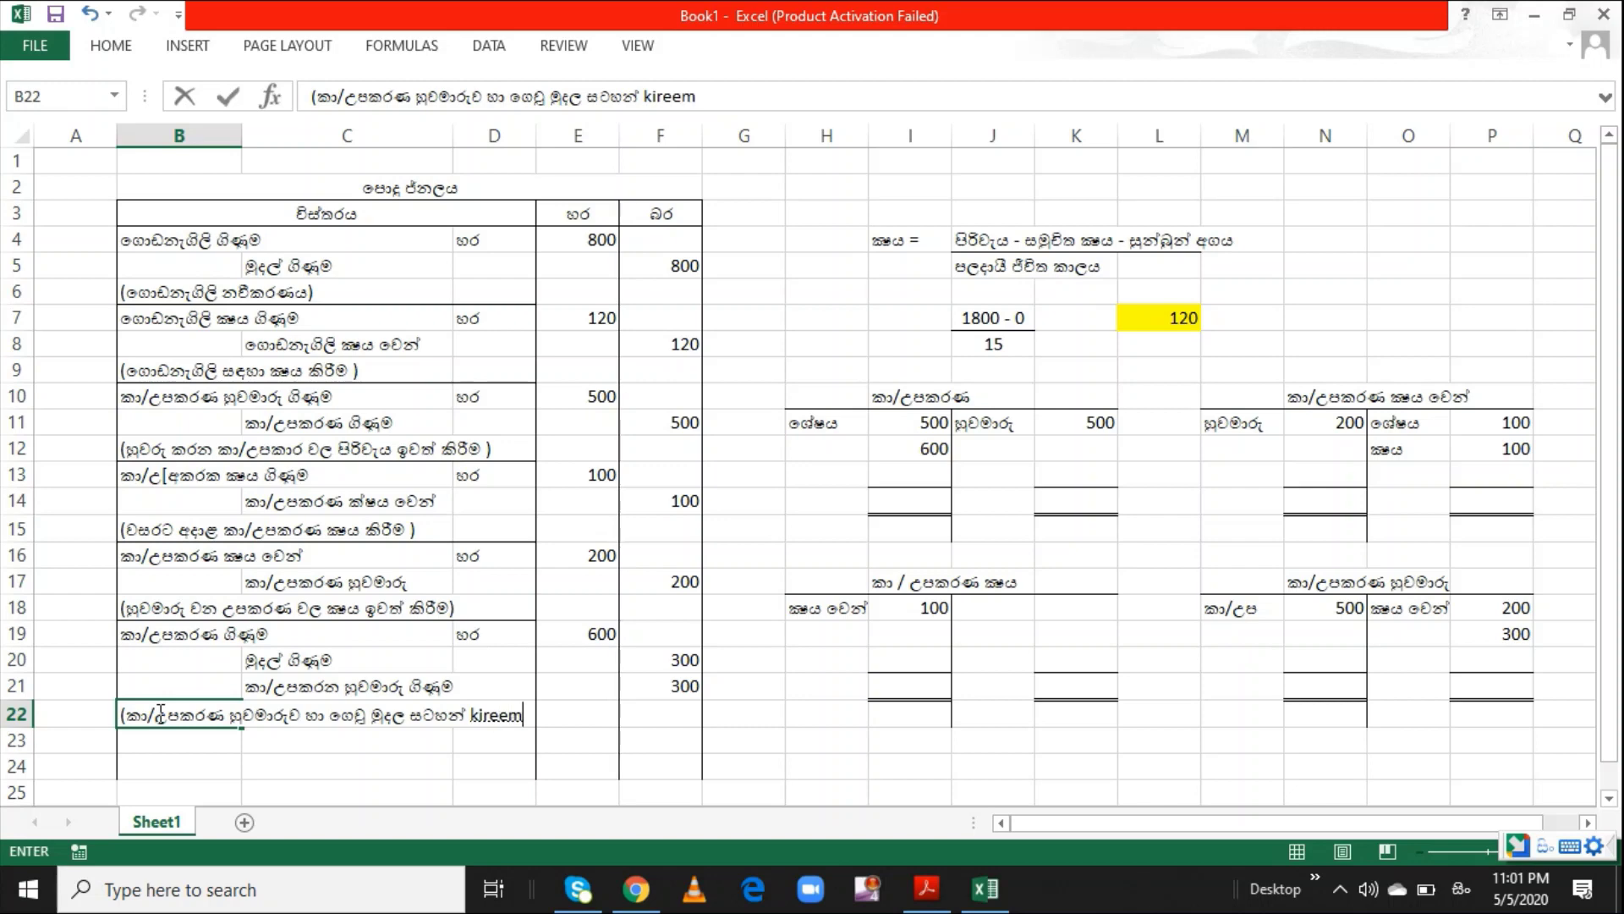
key(Return)
key(Return)
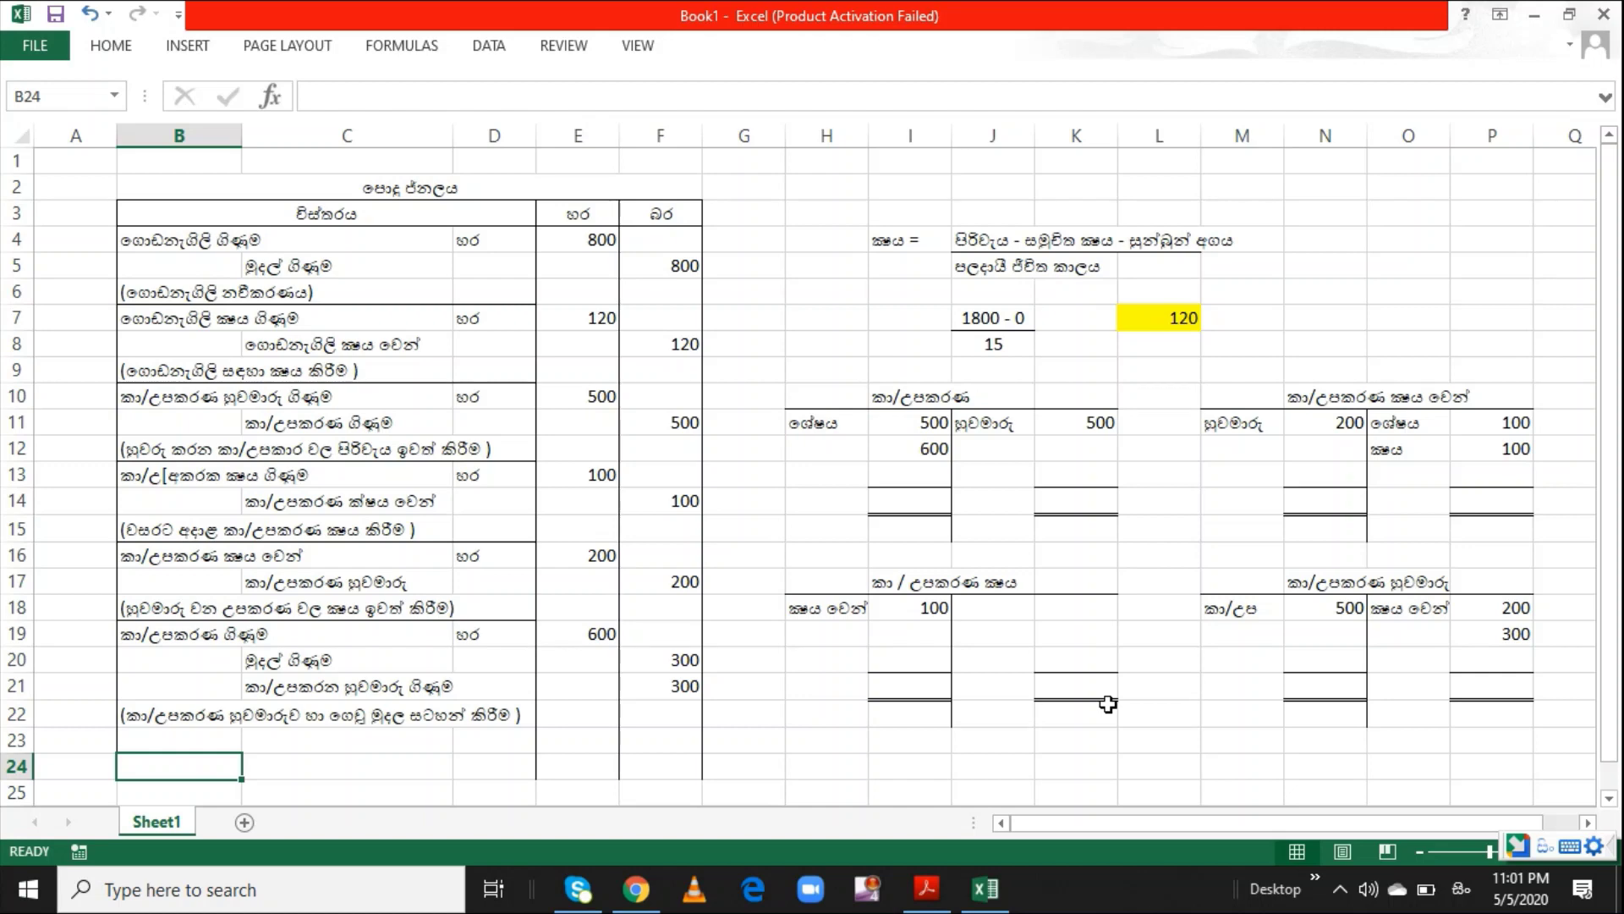
Balance the කා/උපකරණ හුවමාරු account by entering totals of 500 in P21 and N21
click(1474, 682)
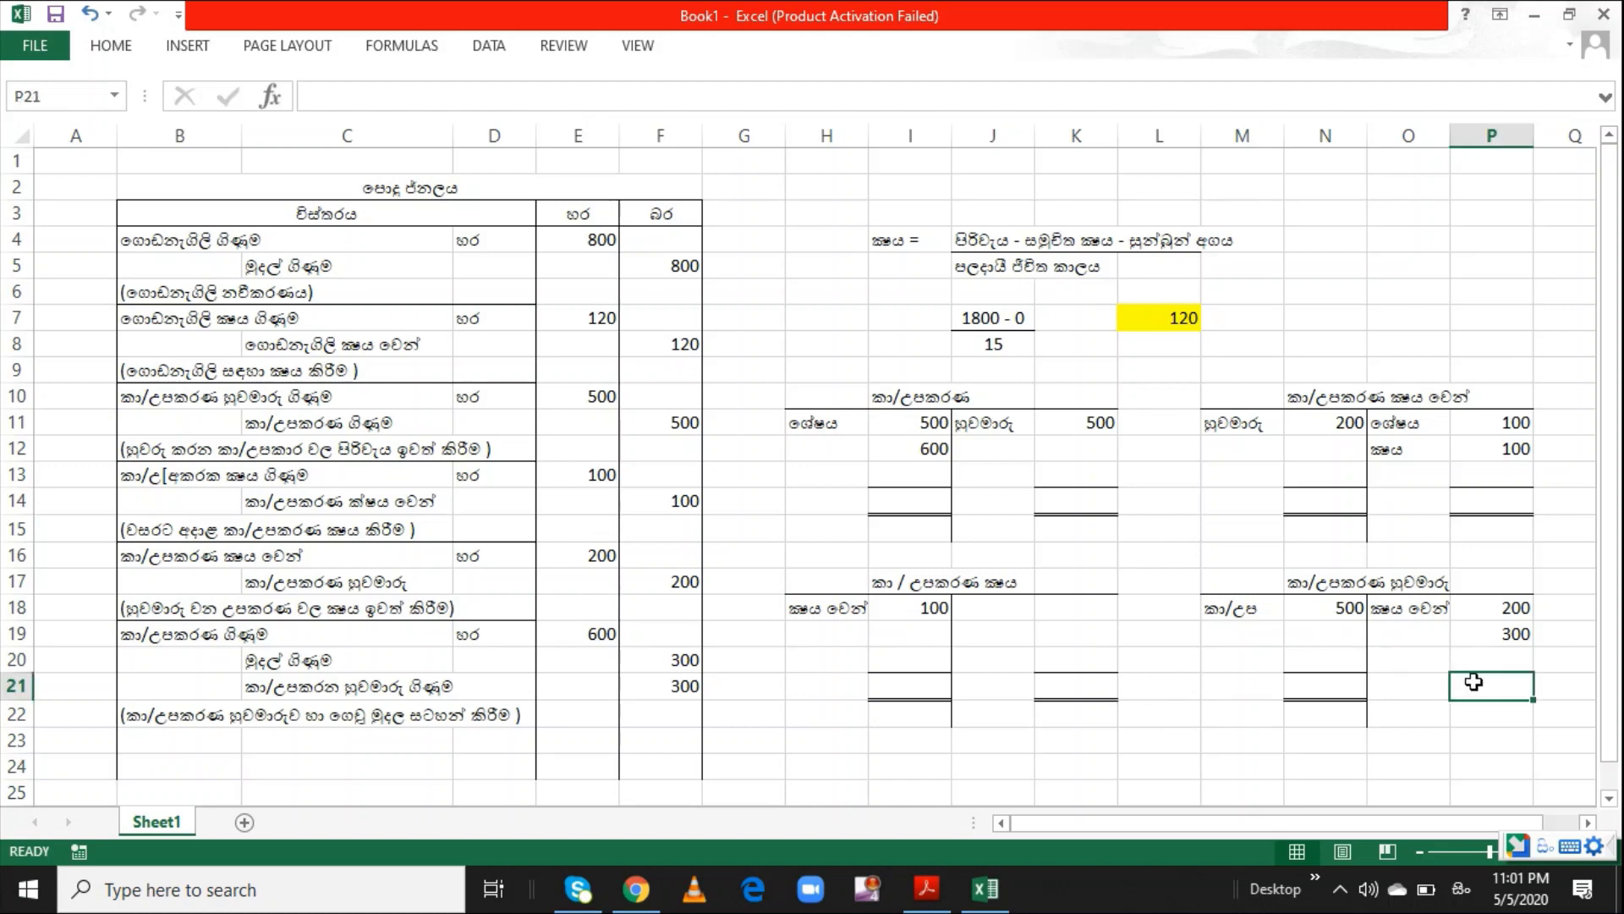
text(500)
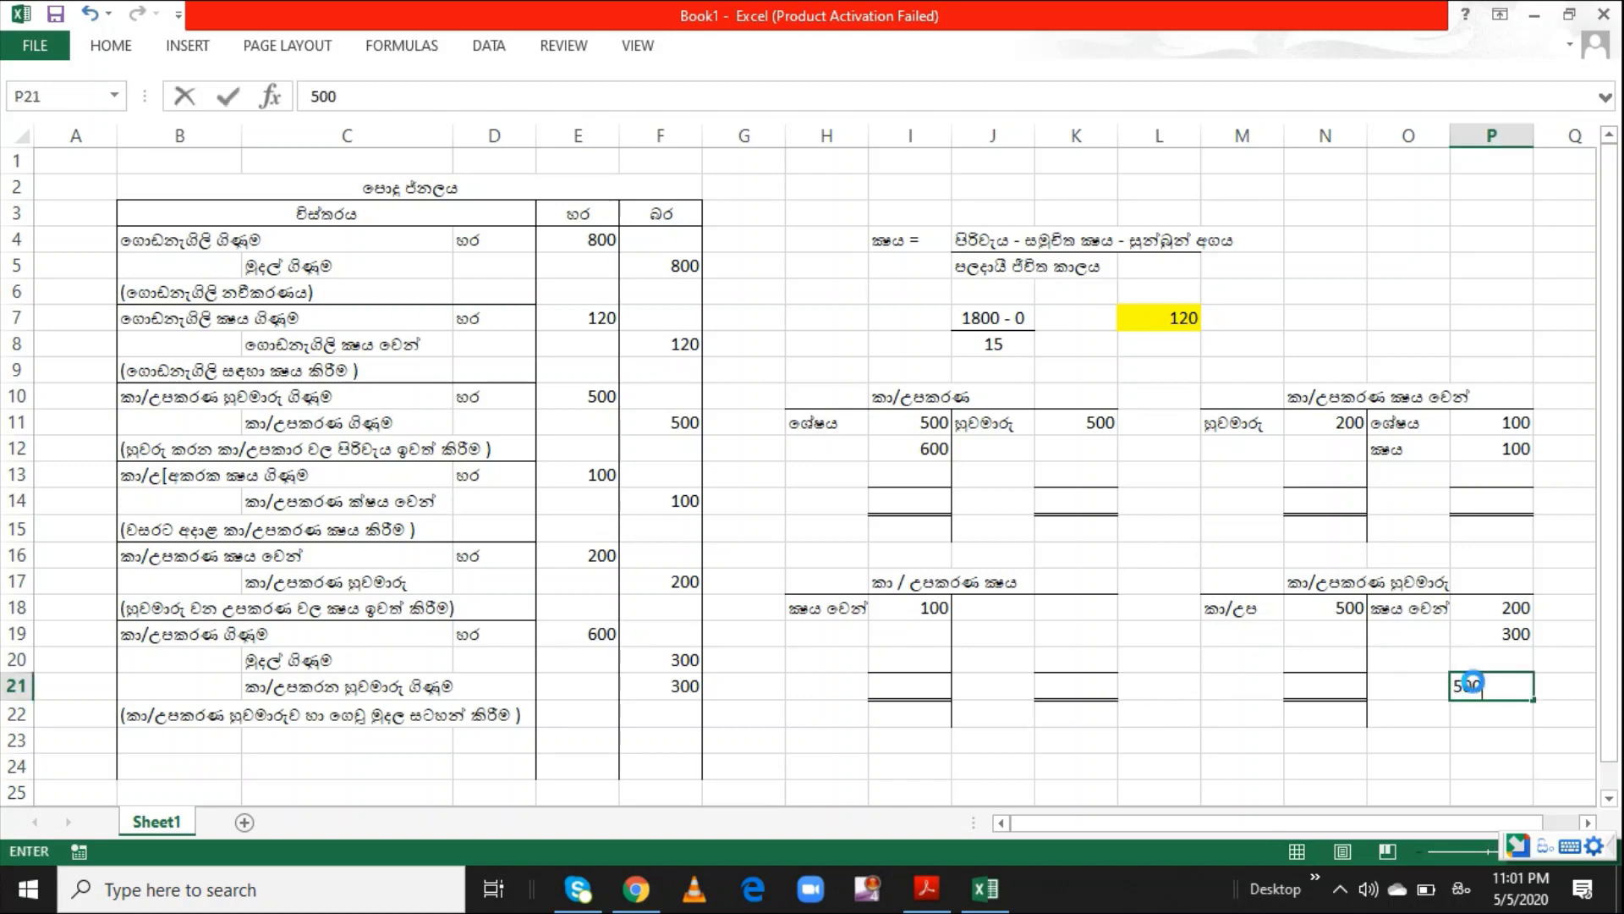
key(Return)
click(1318, 693)
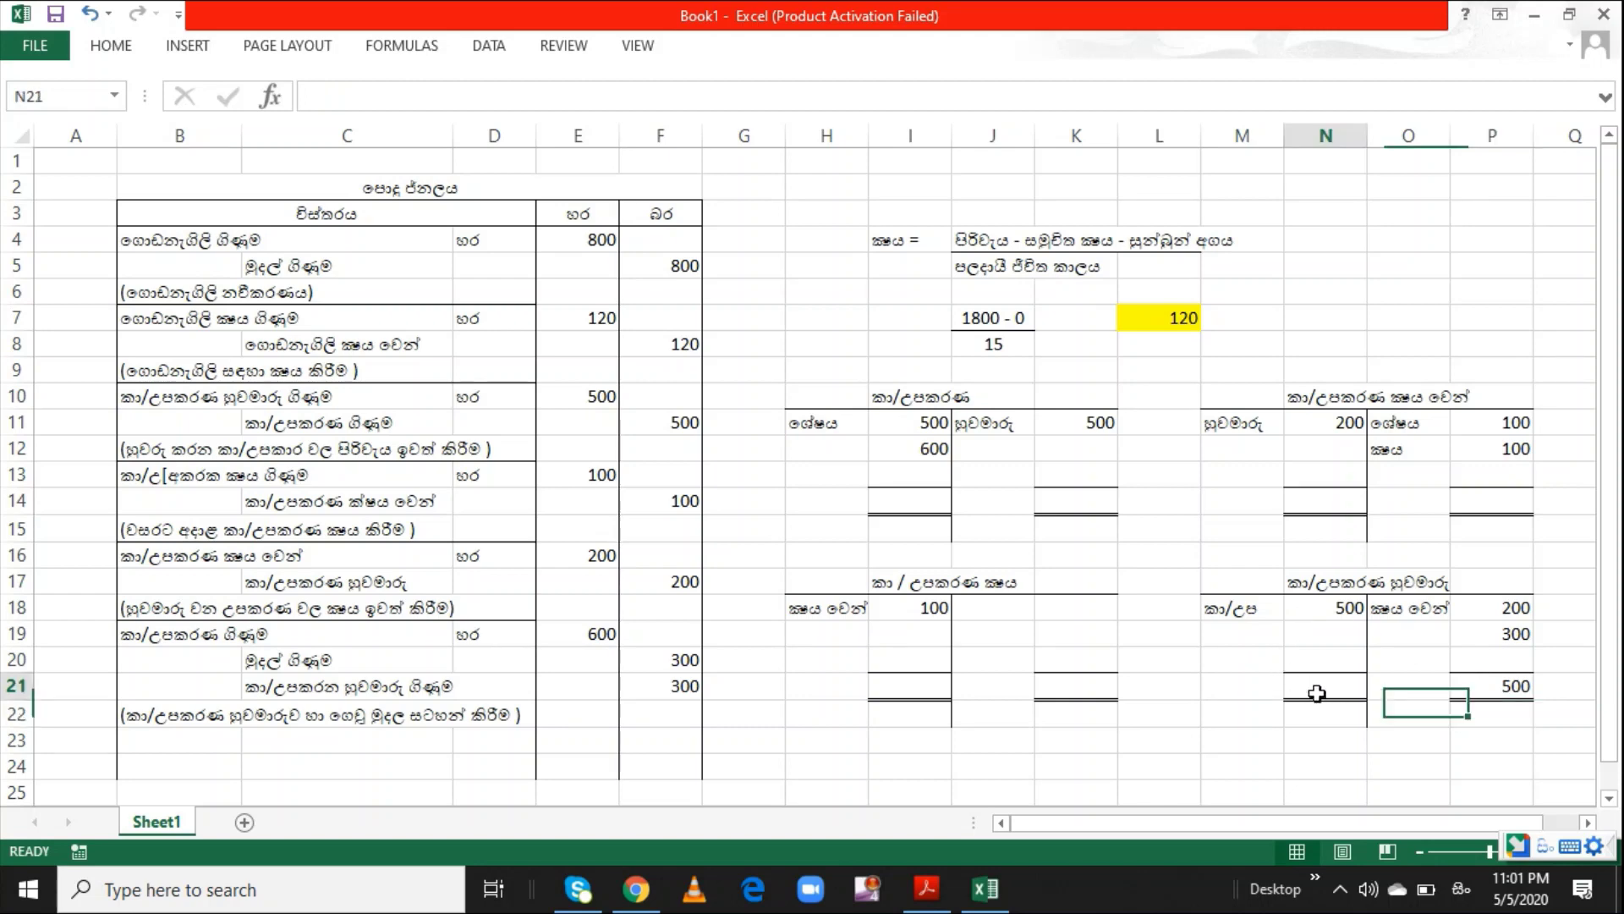
text(500)
key(Return)
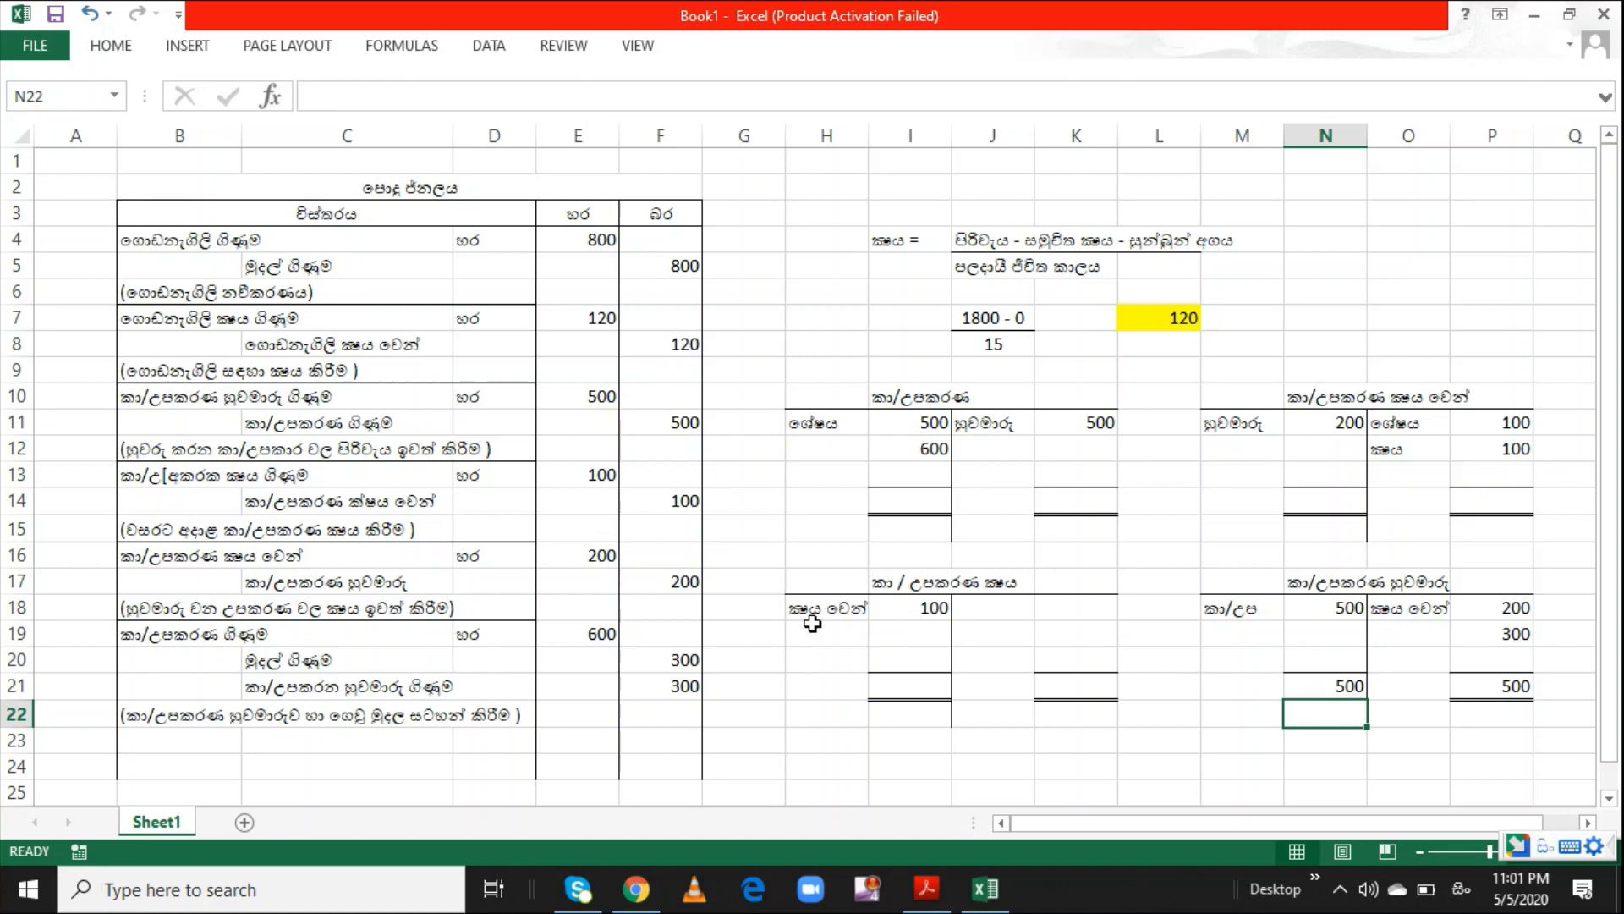
Check the exchange entry amounts in E19, F20 and F21 against the Acrobat question paper, read requirement (2) and return to Excel
key(alt+Tab)
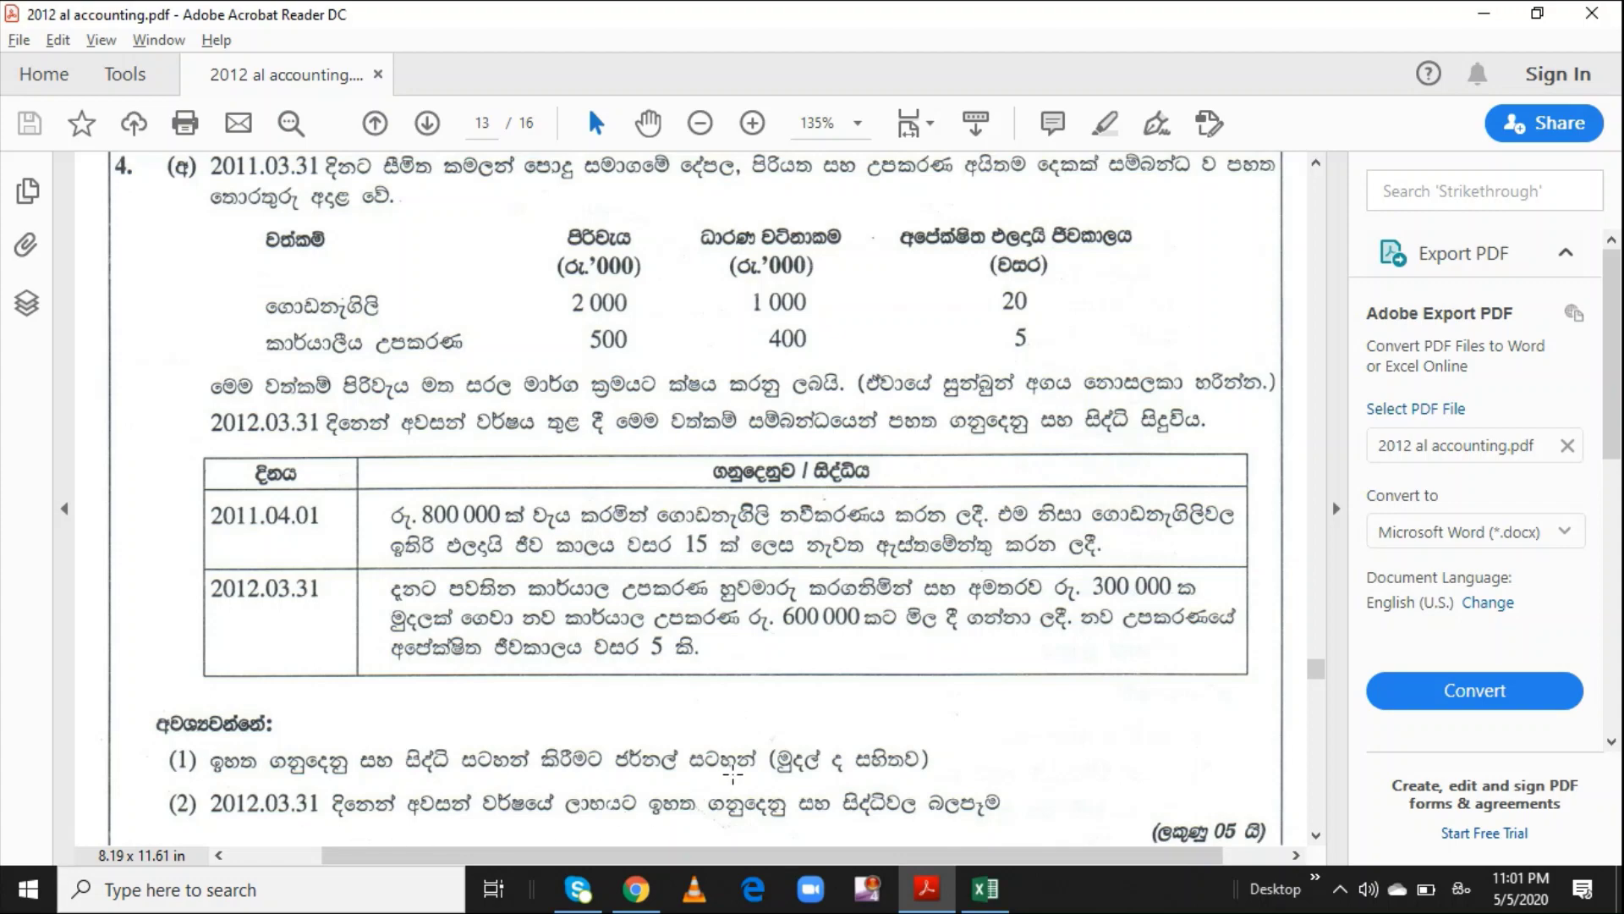
key(alt+Tab)
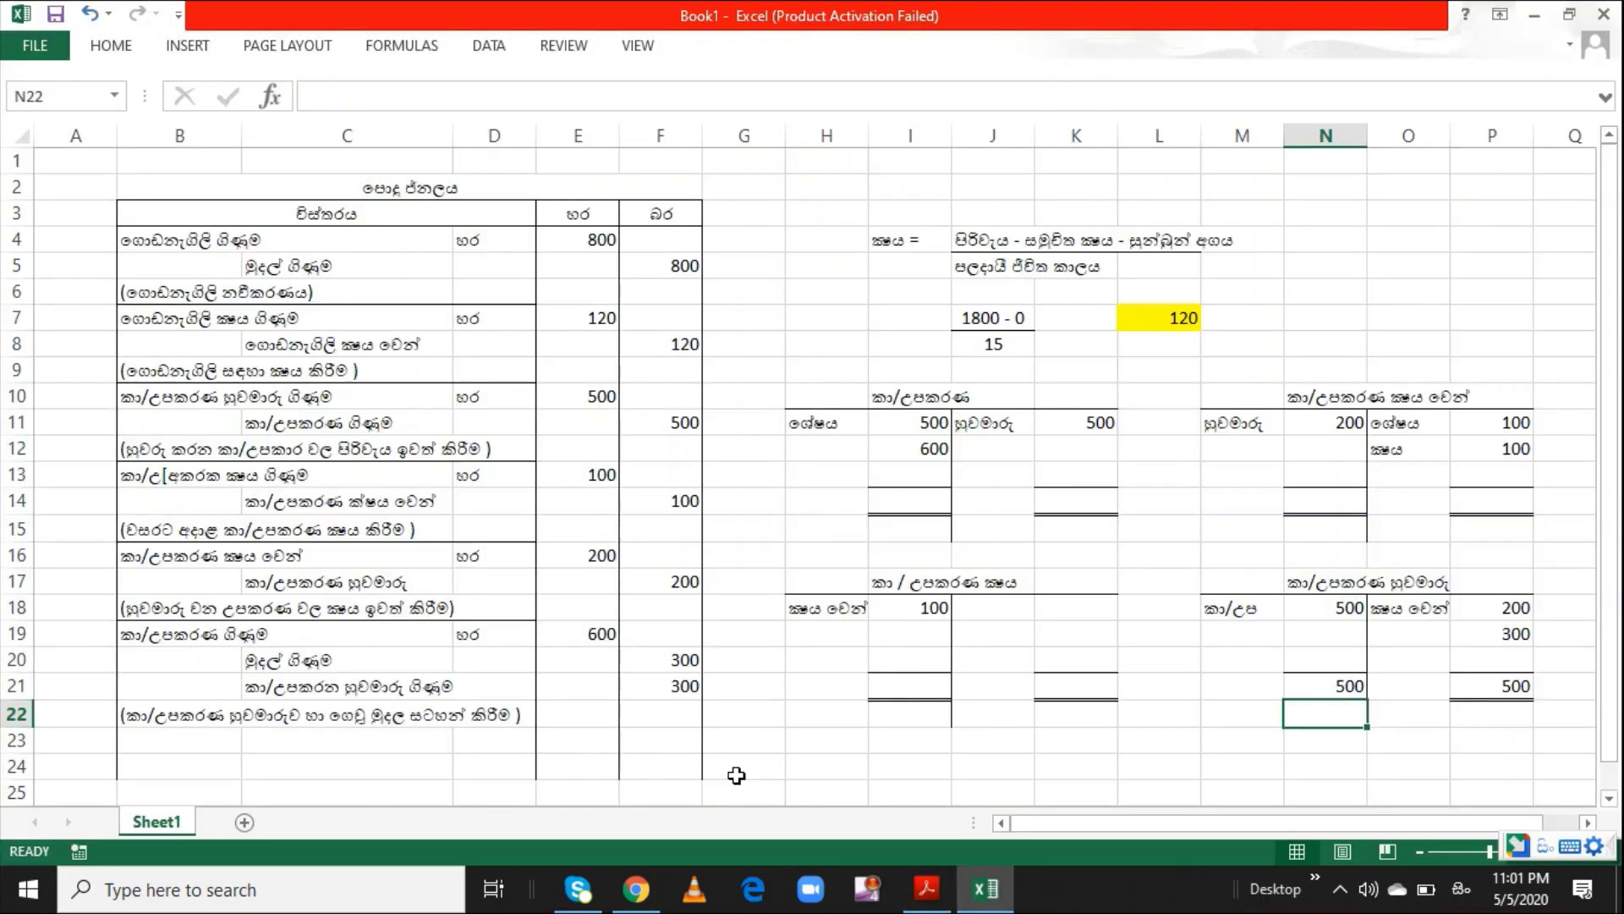
key(alt+Tab)
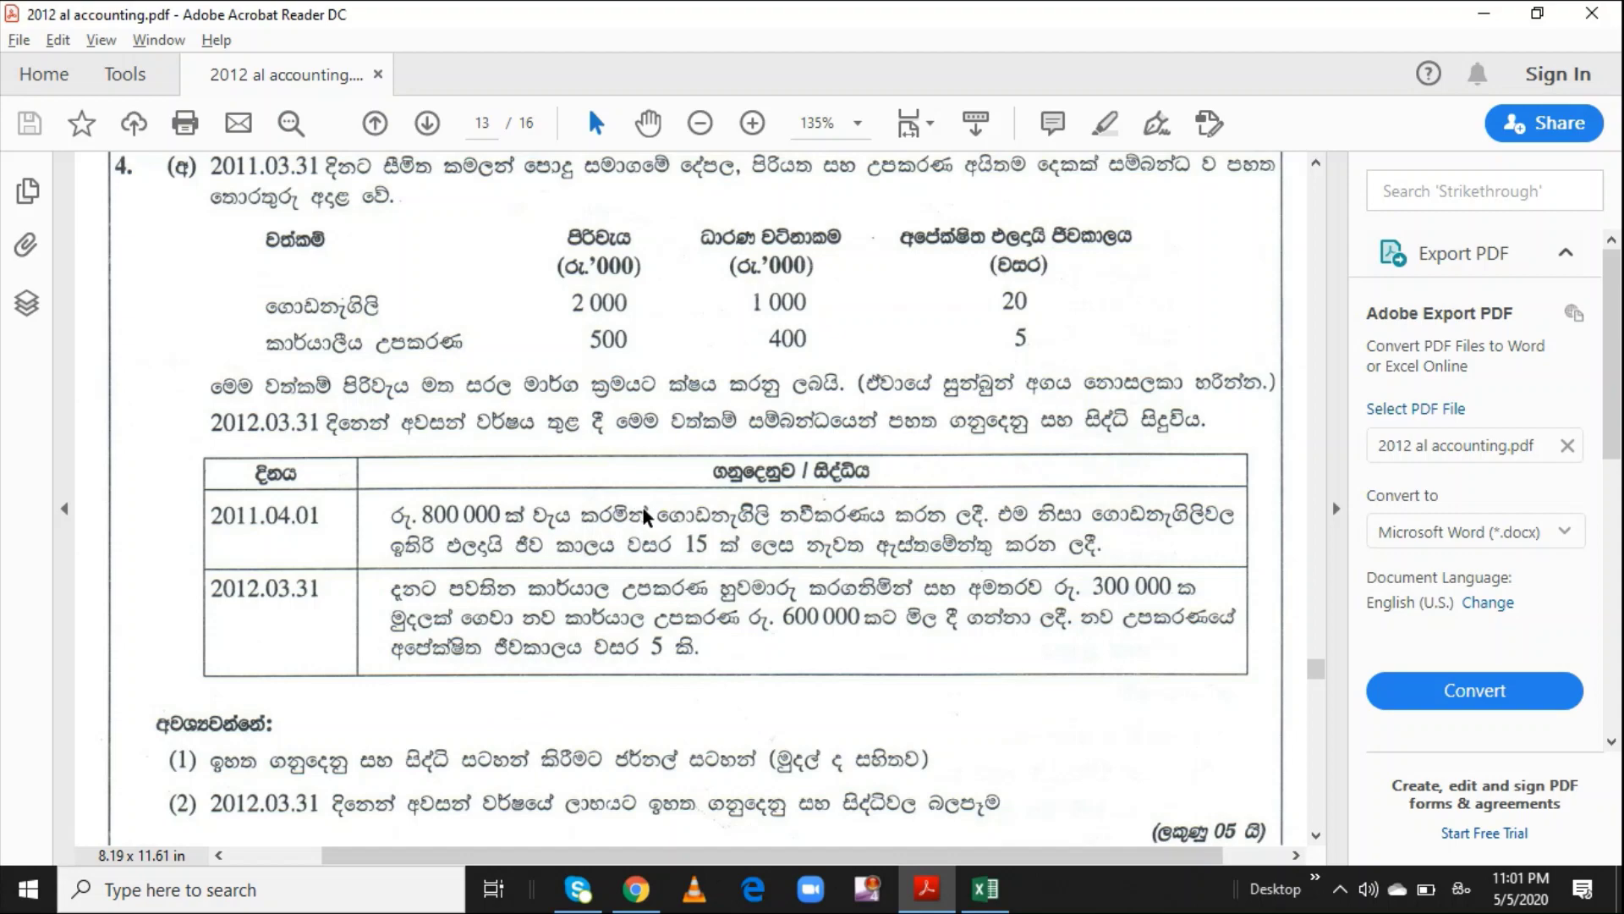
key(alt+Tab)
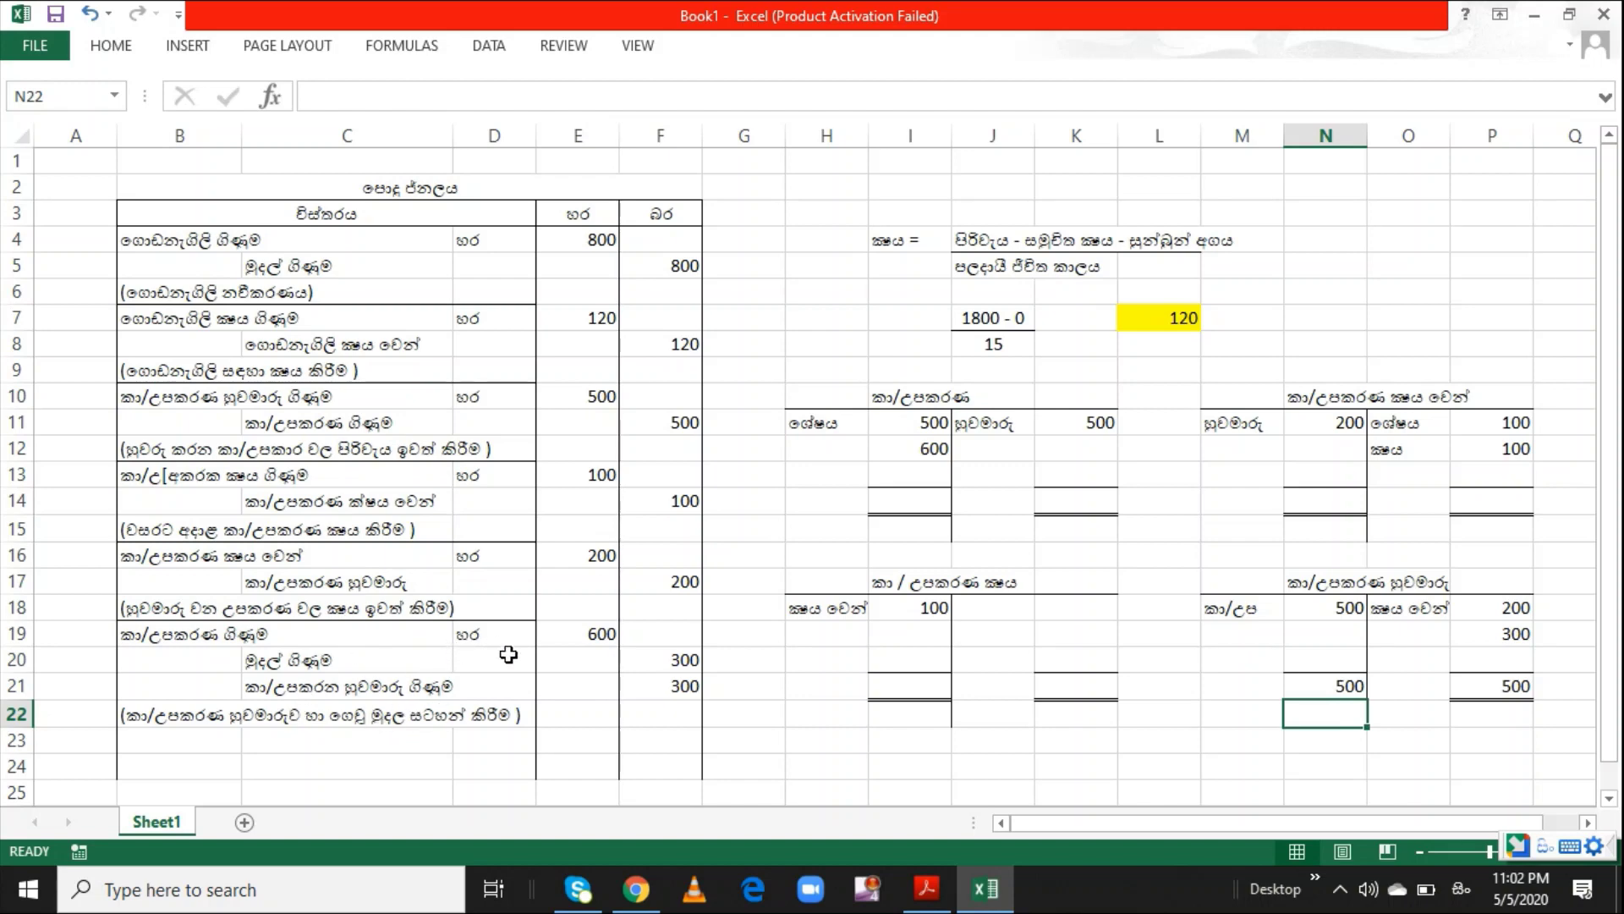
click(587, 631)
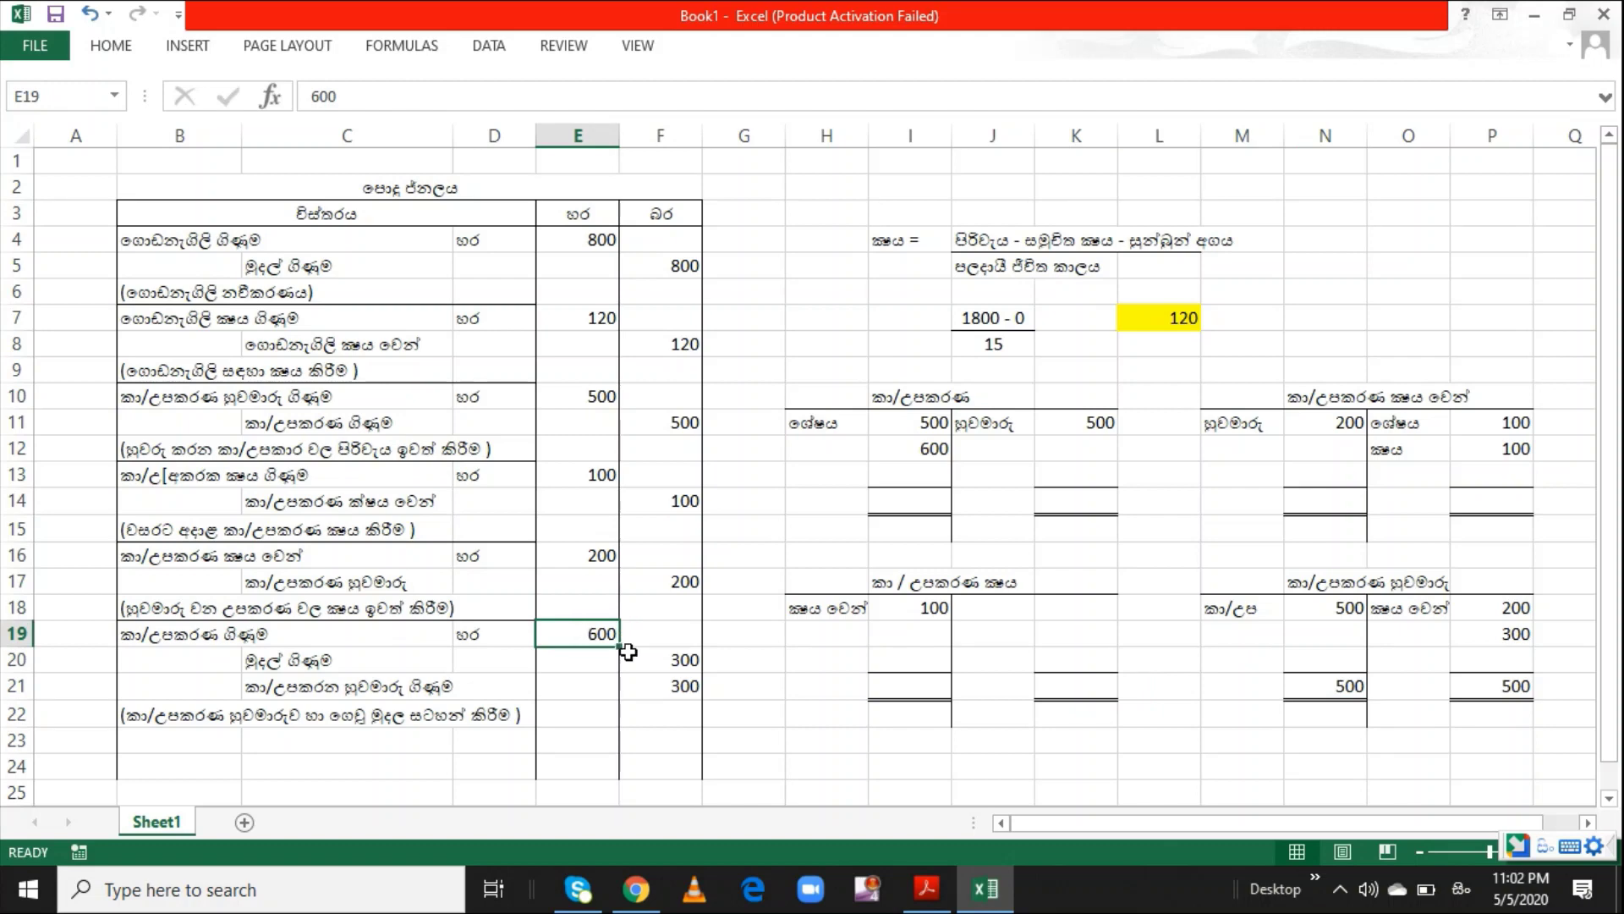
click(662, 664)
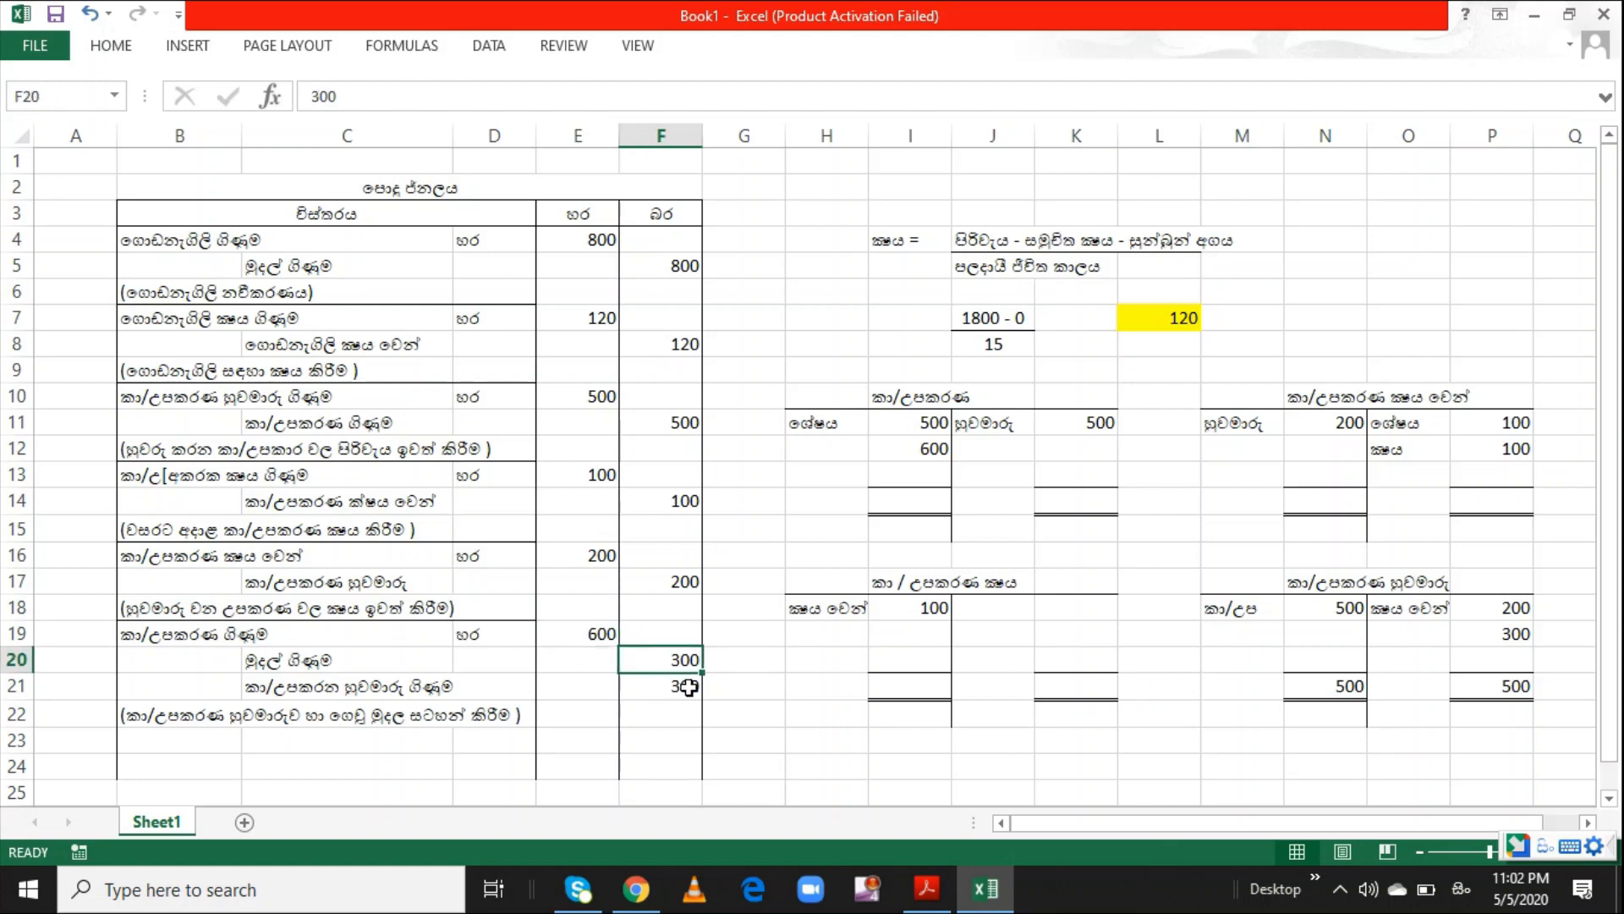
click(688, 687)
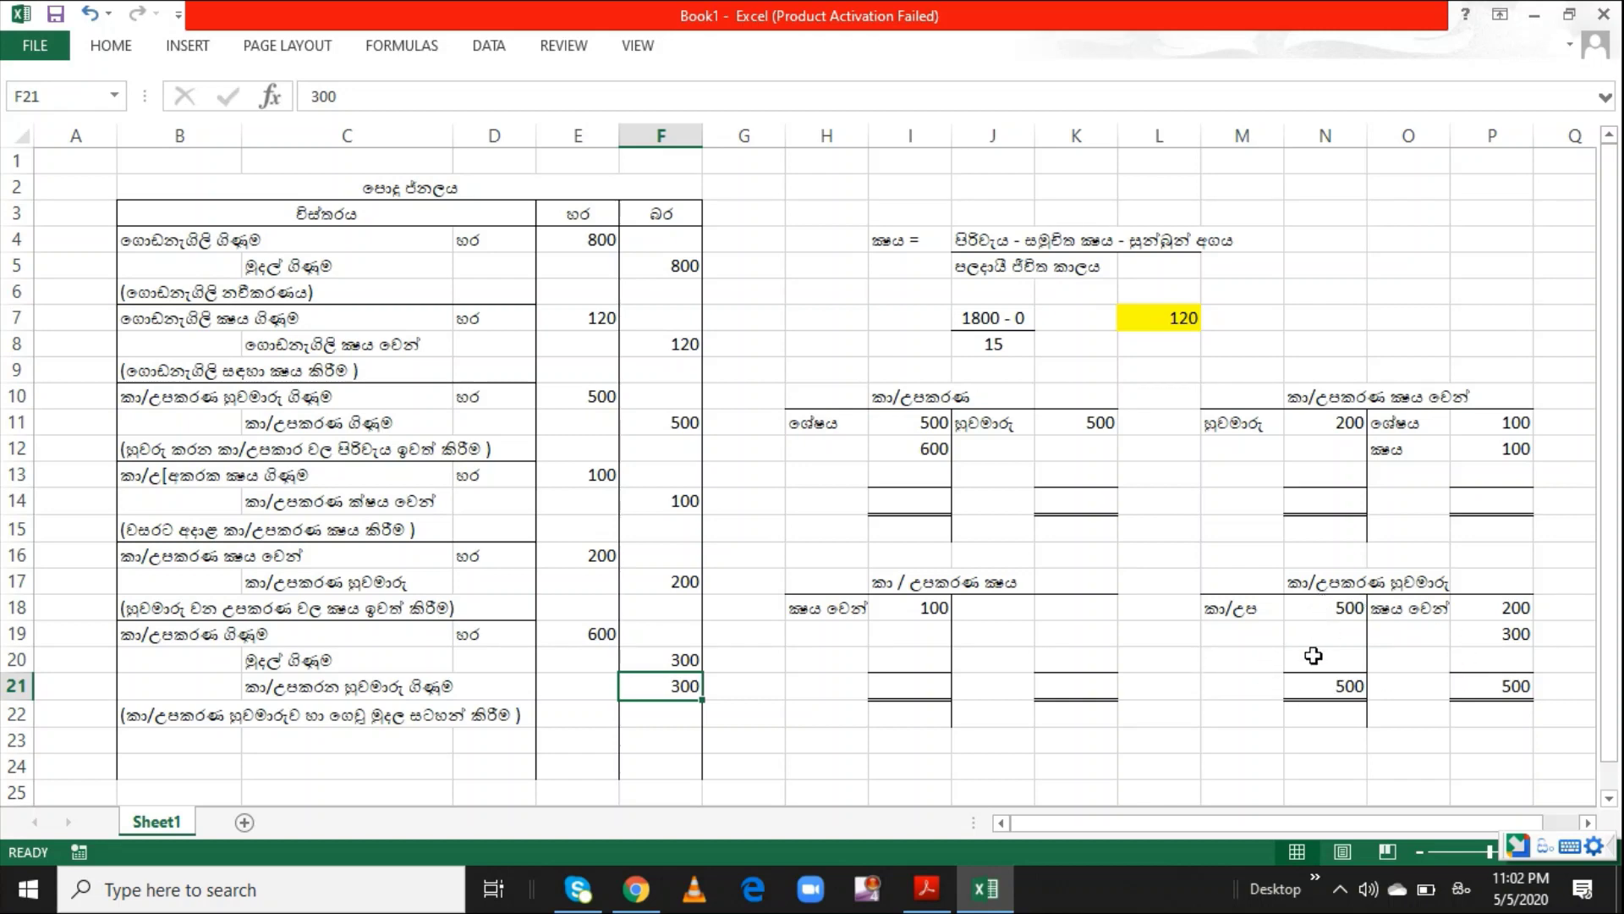
key(alt+Tab)
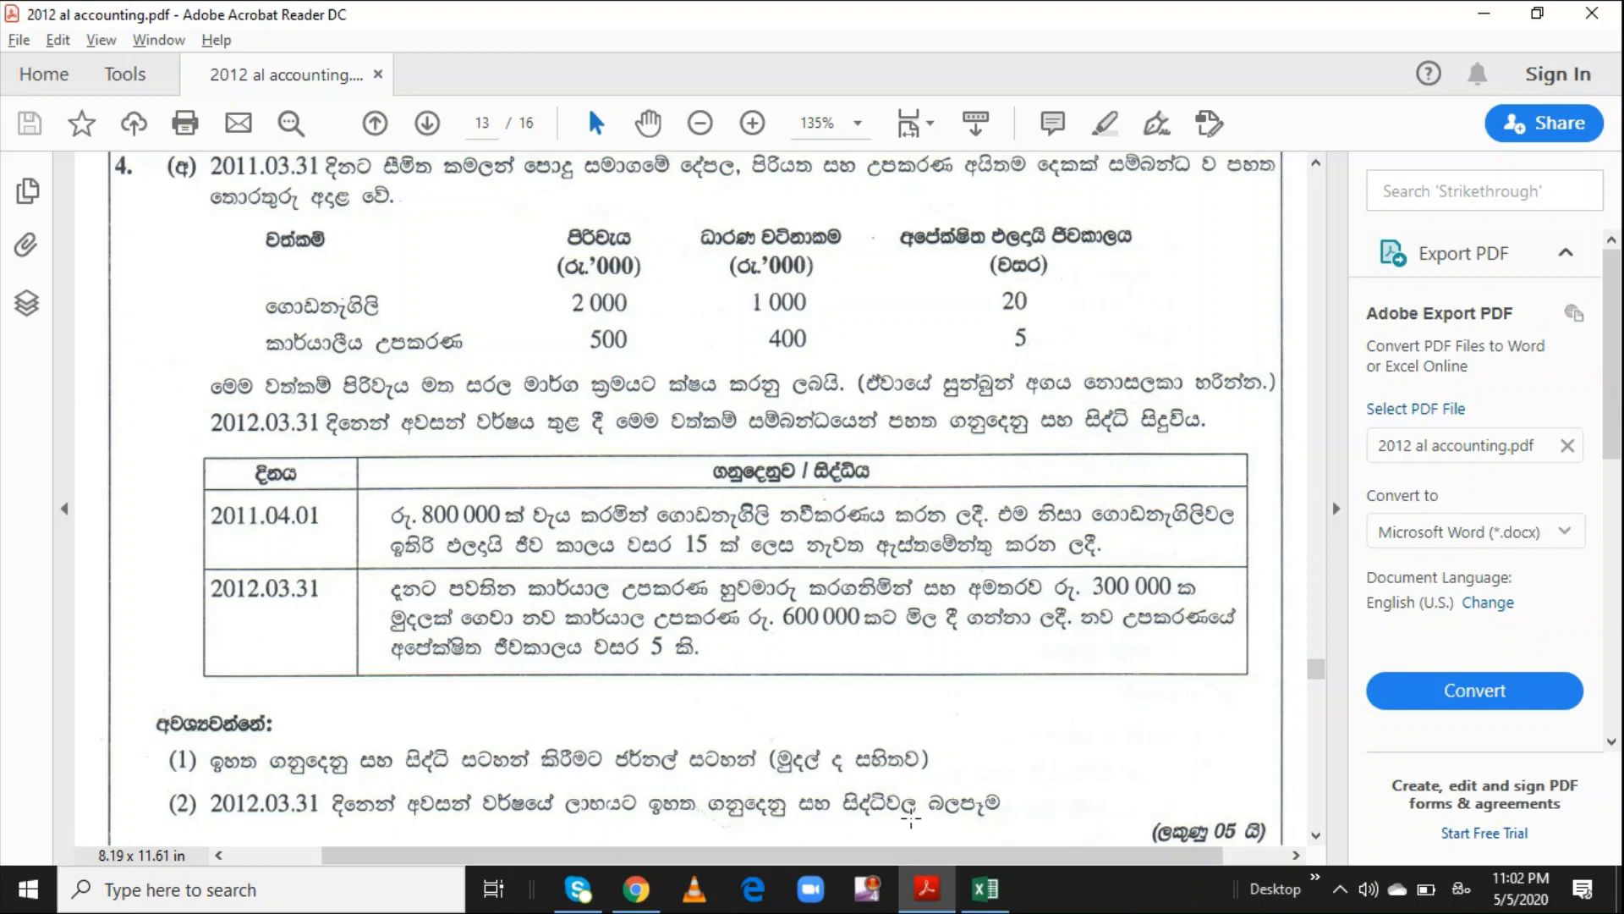
key(alt+Tab)
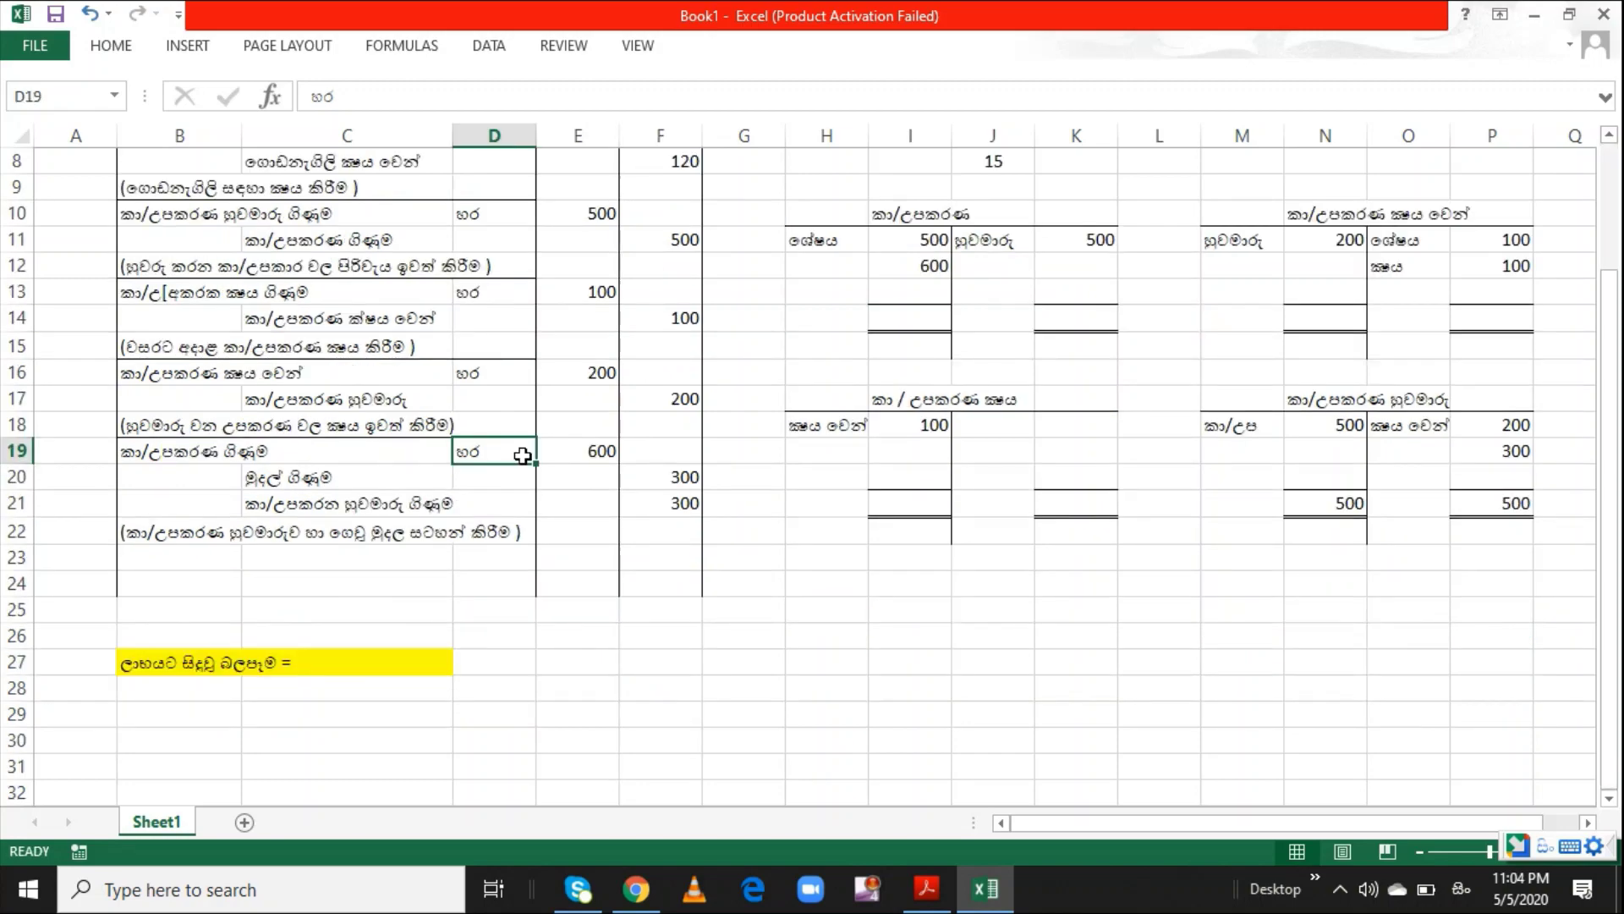
Review the building renovation and building depreciation journal entries in rows 4 to 7 for their effect on profit
key(Up)
key(Up)
key(Up)
key(Up)
key(Up)
key(Up)
key(Up)
key(Up)
key(Up)
key(Up)
key(Up)
key(Up)
key(Up)
key(Up)
key(Up)
key(Up)
key(Up)
key(Up)
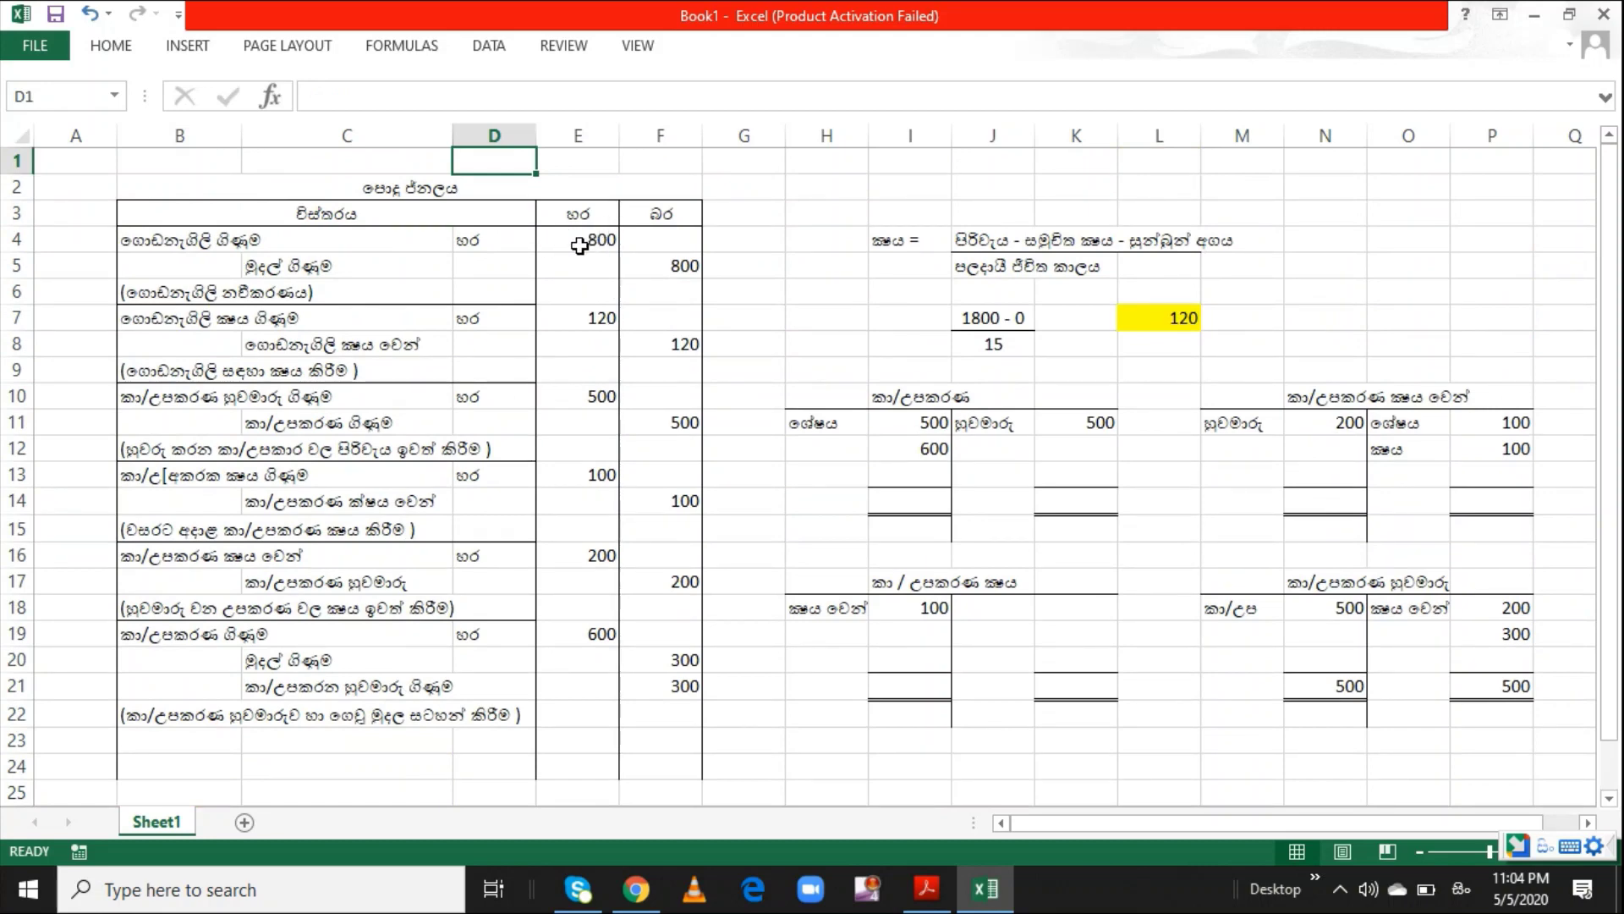
click(579, 246)
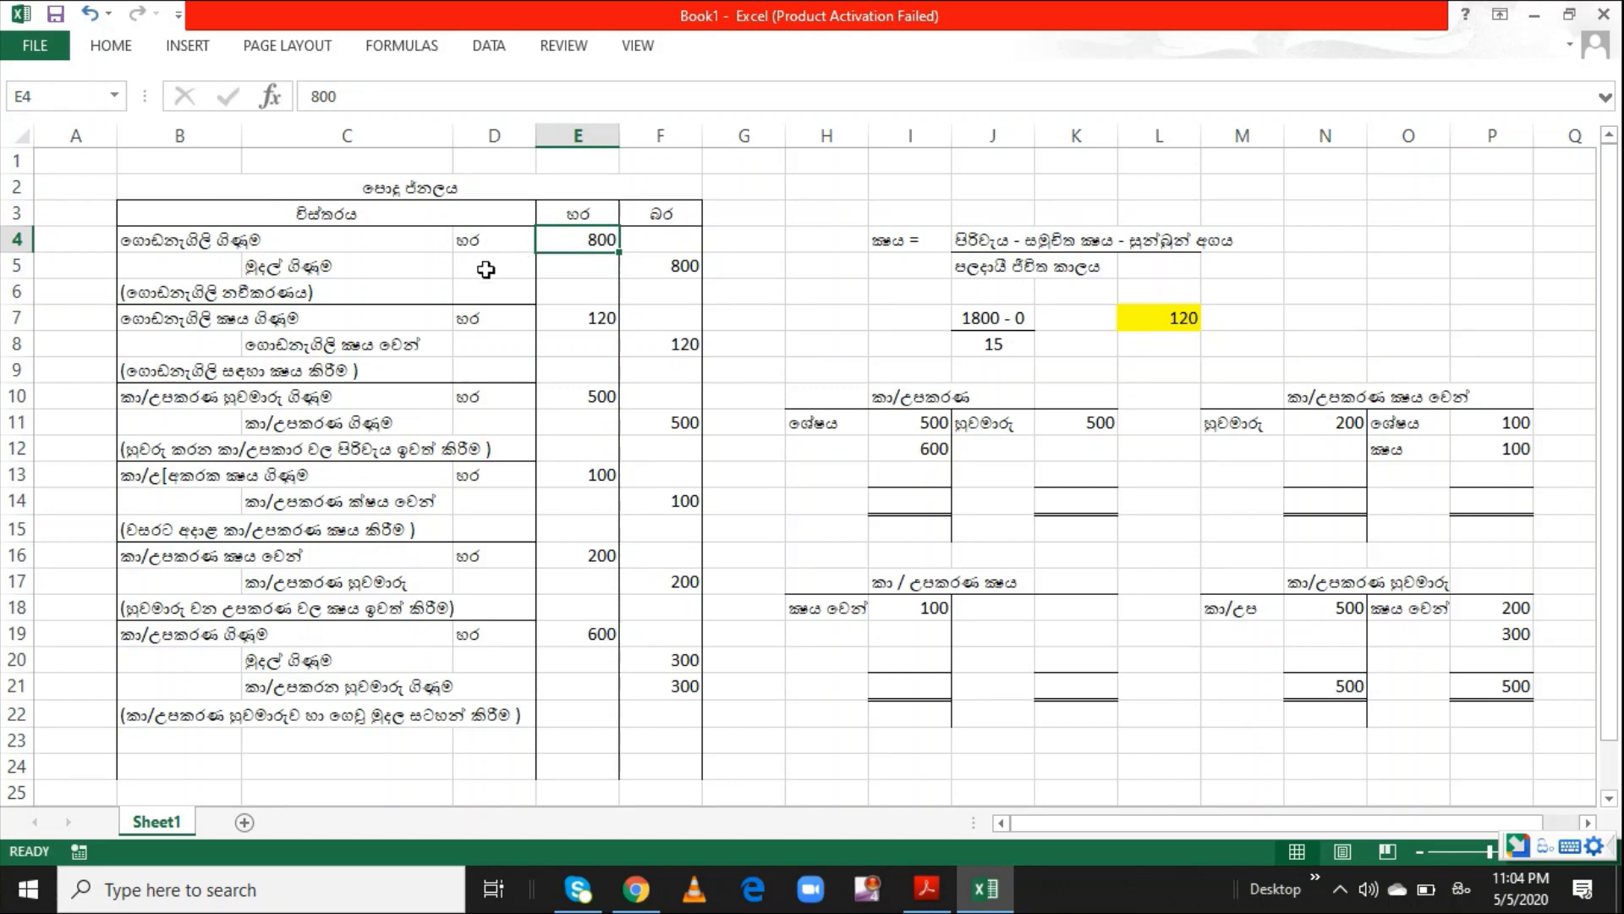
click(421, 263)
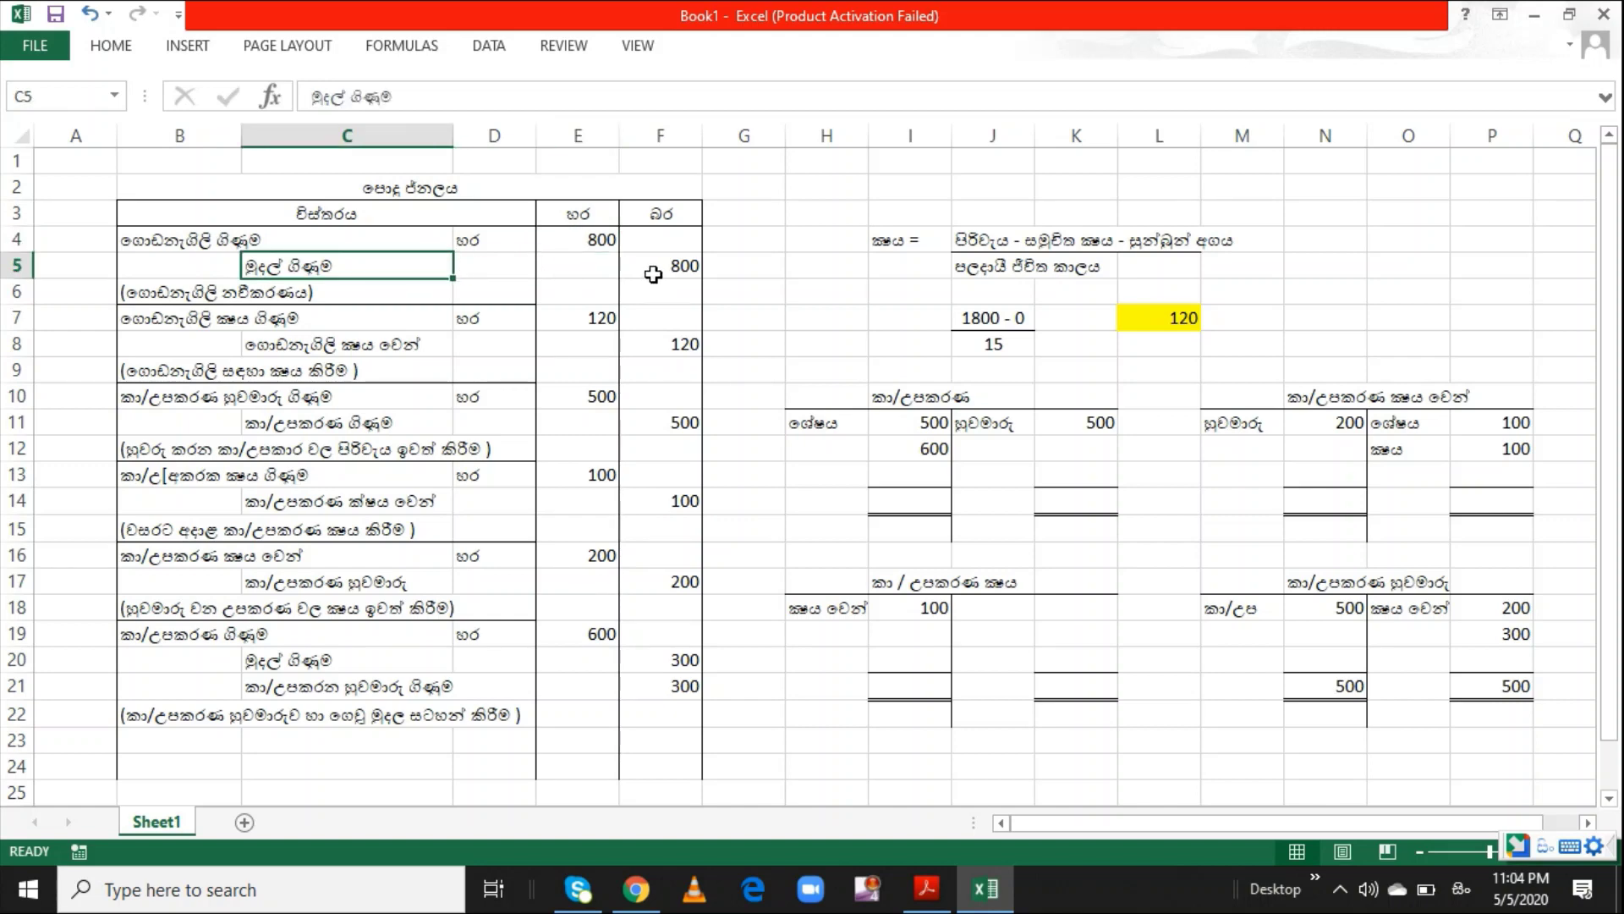
click(311, 311)
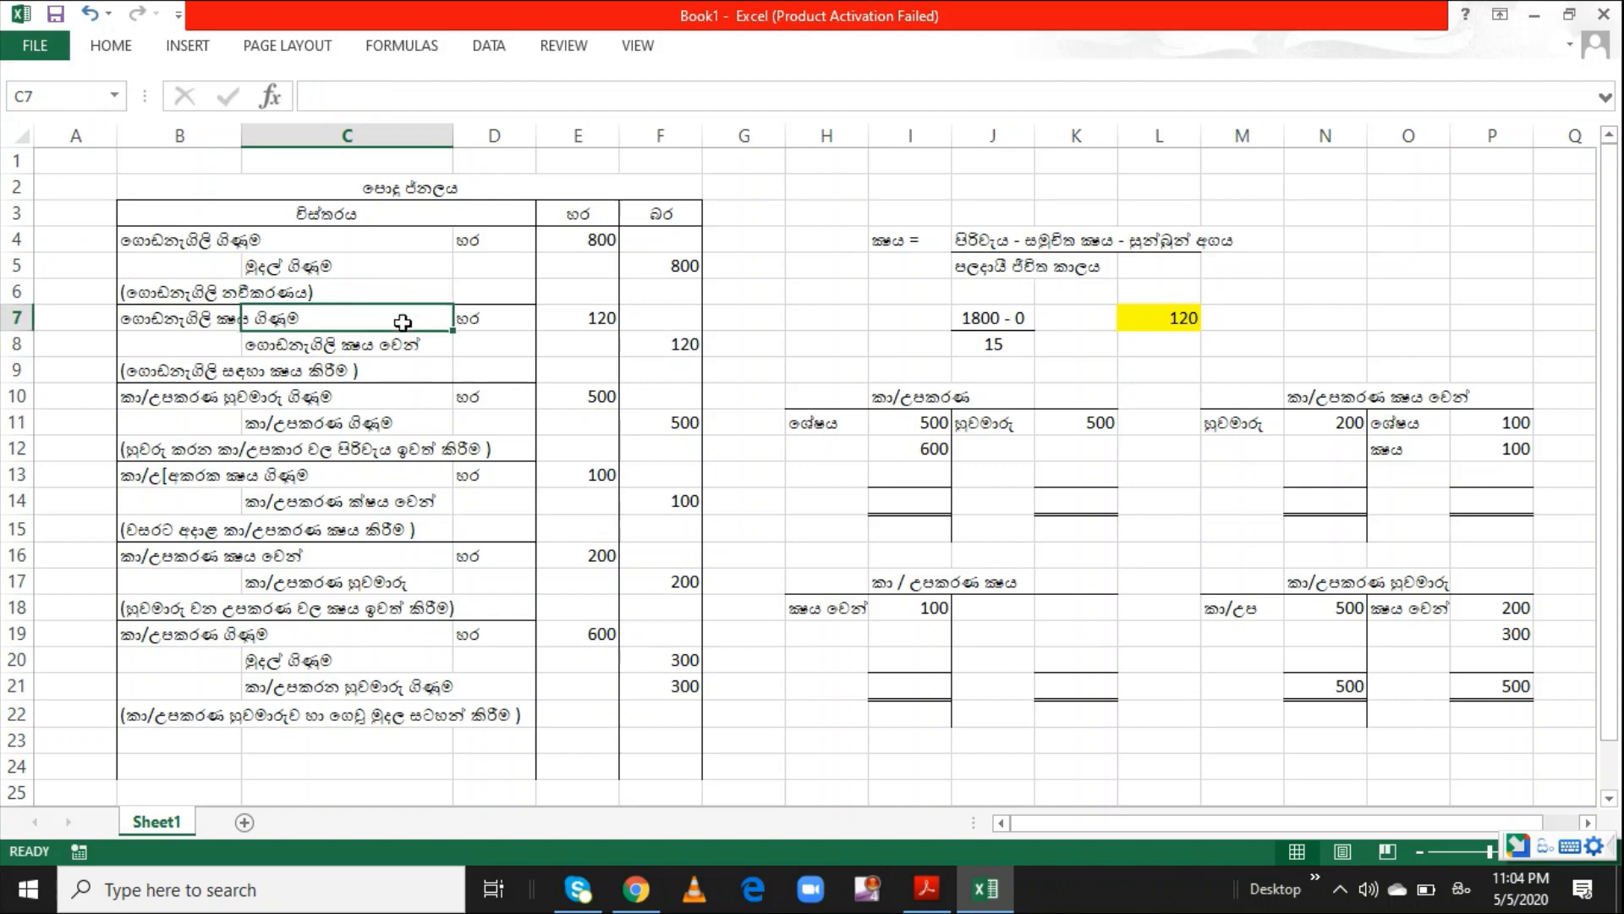
click(560, 320)
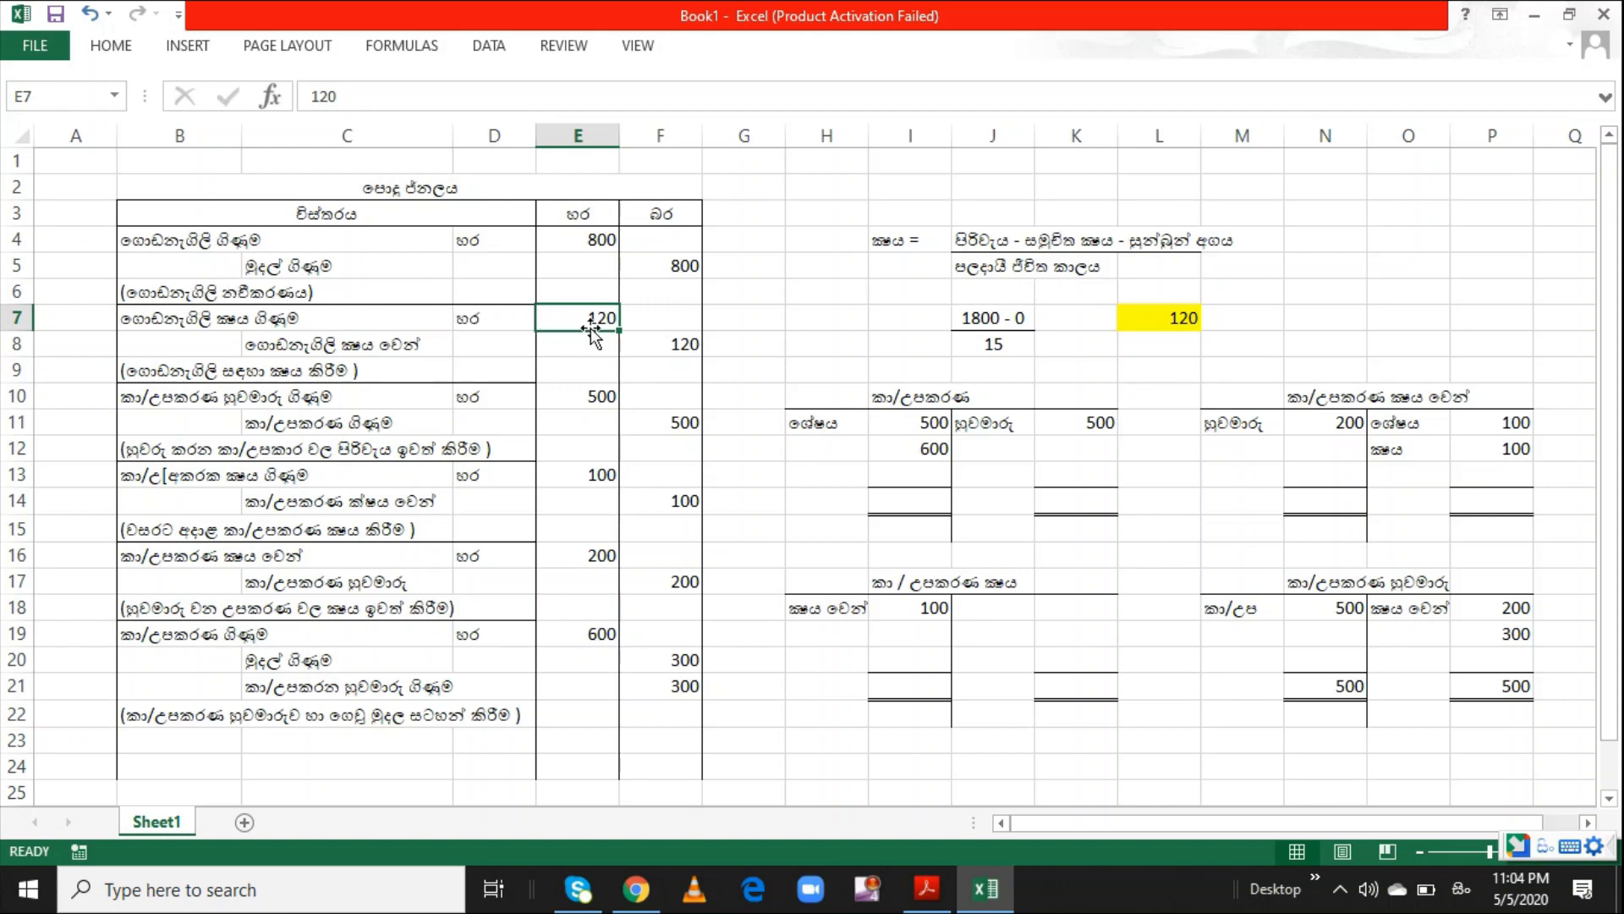
Enter ගොඩනැගිලි ක්ෂය in C28 under the profit effect heading, with 120 as its amount in D28
key(Down)
key(Down)
key(Down)
key(Down)
key(Down)
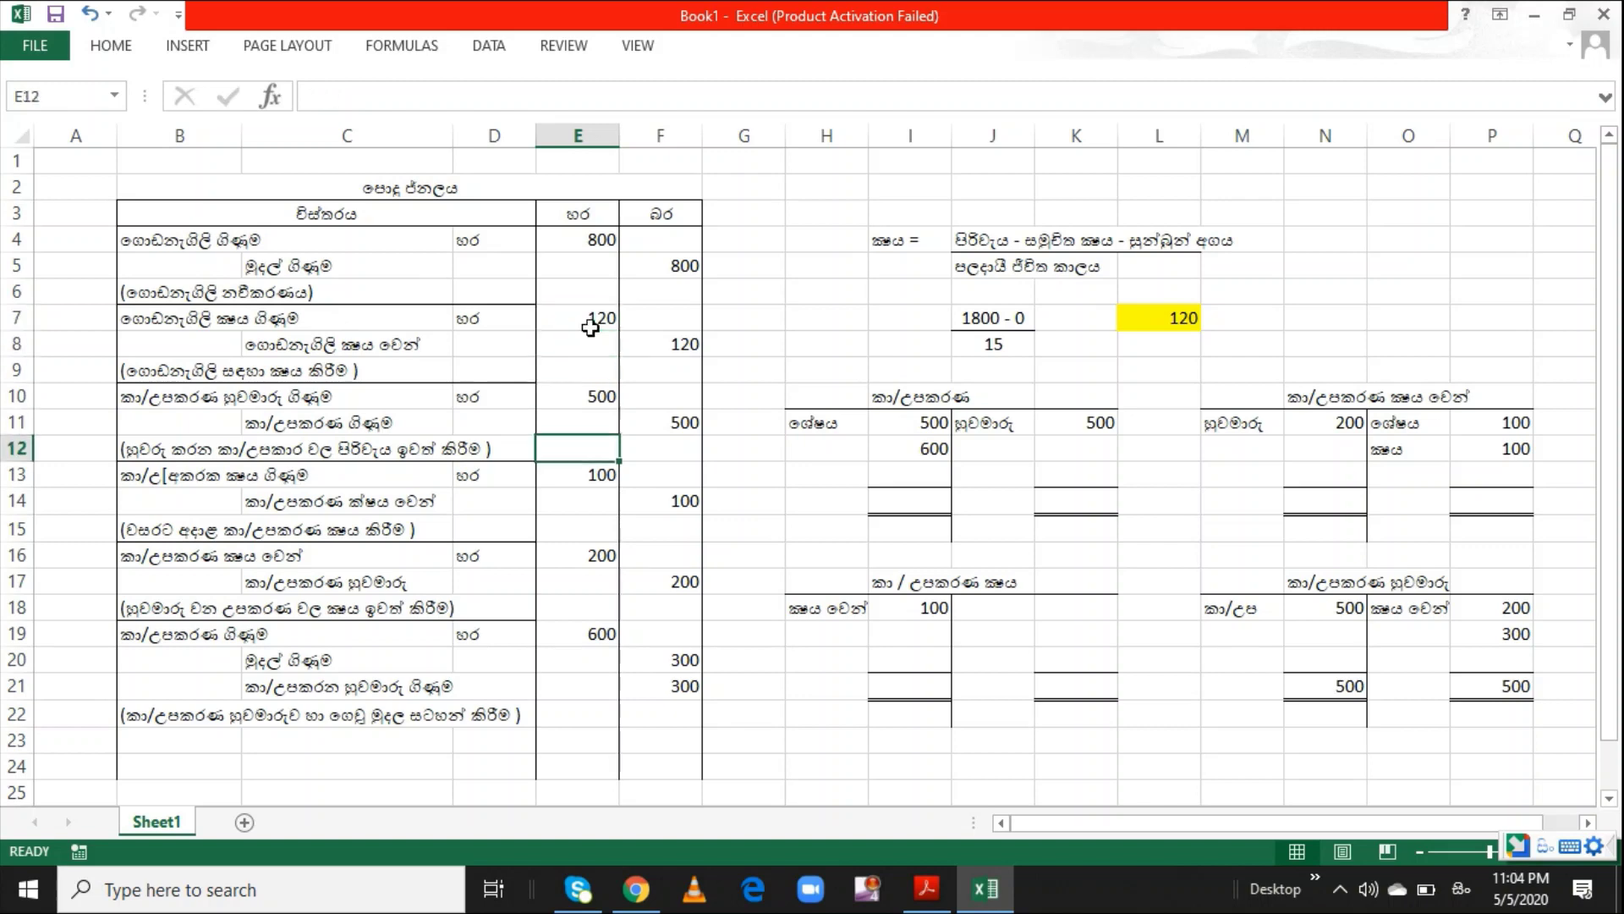
click(559, 310)
key(Down)
key(Down)
key(Down)
key(Down)
key(Down)
key(Down)
key(Down)
key(Down)
key(Down)
key(Down)
key(Down)
key(Down)
key(Down)
key(Down)
key(Down)
key(Down)
key(Down)
key(Down)
key(Down)
key(Down)
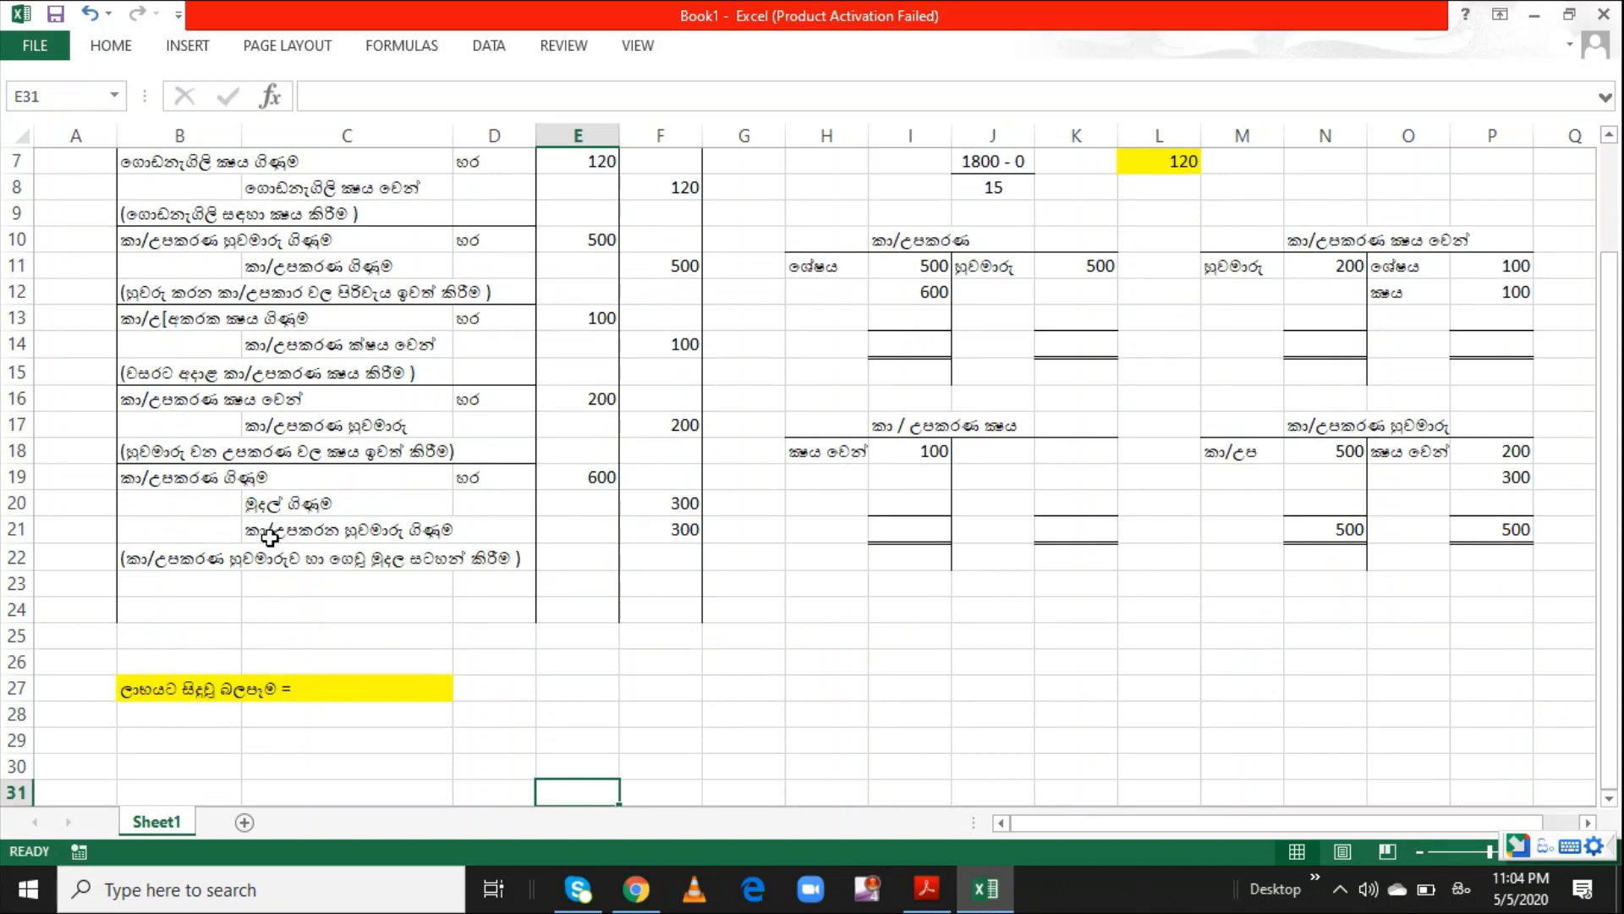
click(351, 719)
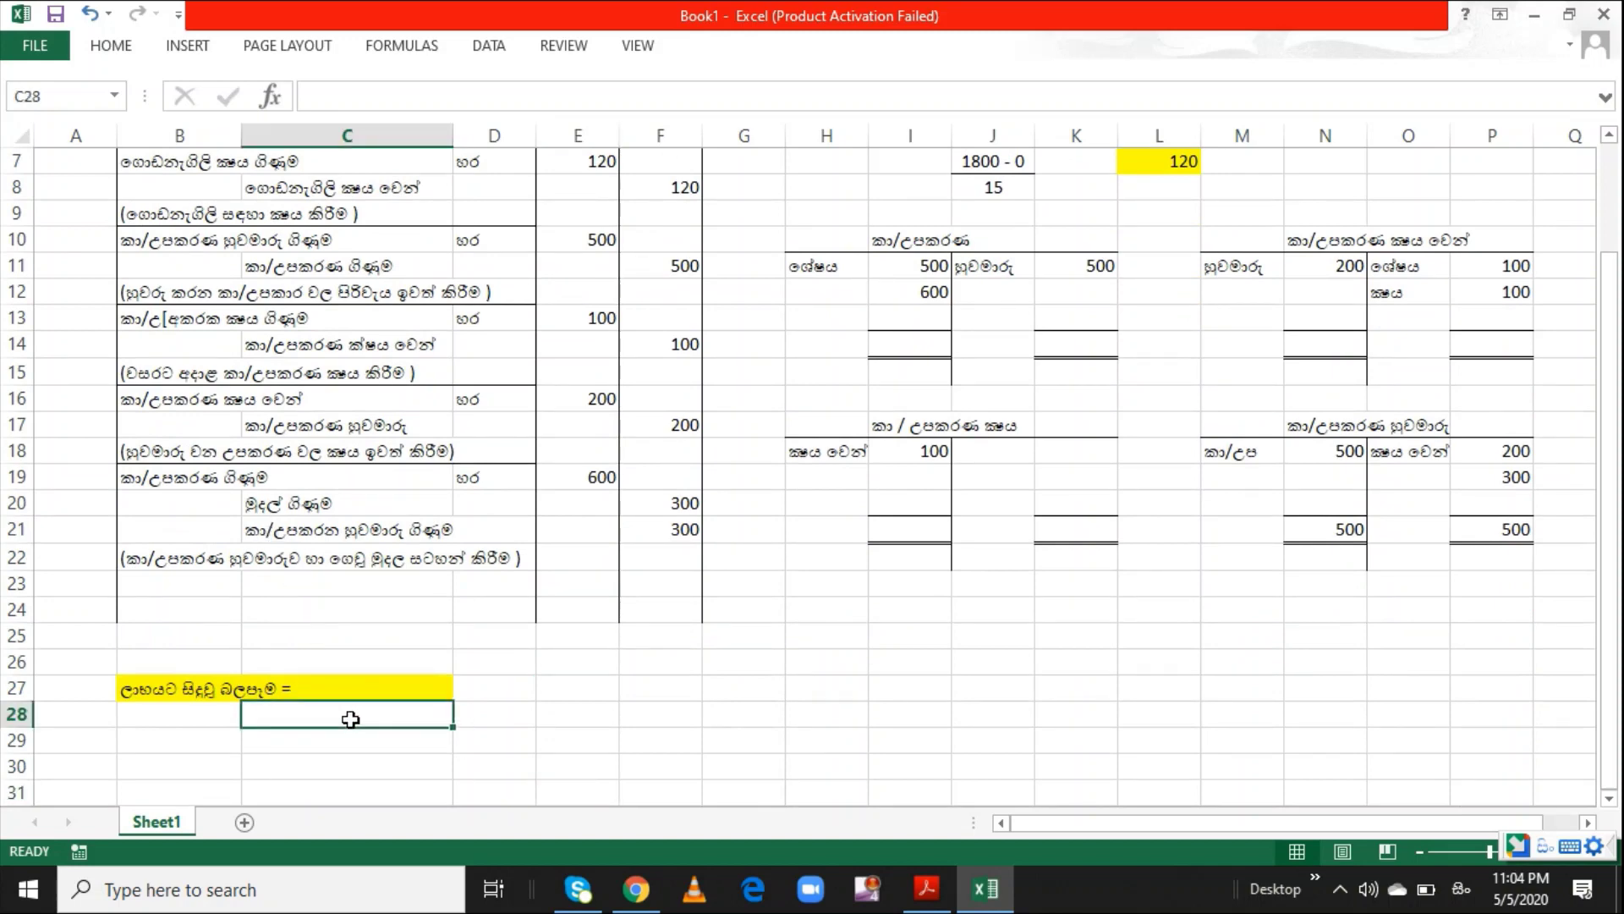
text(godana)
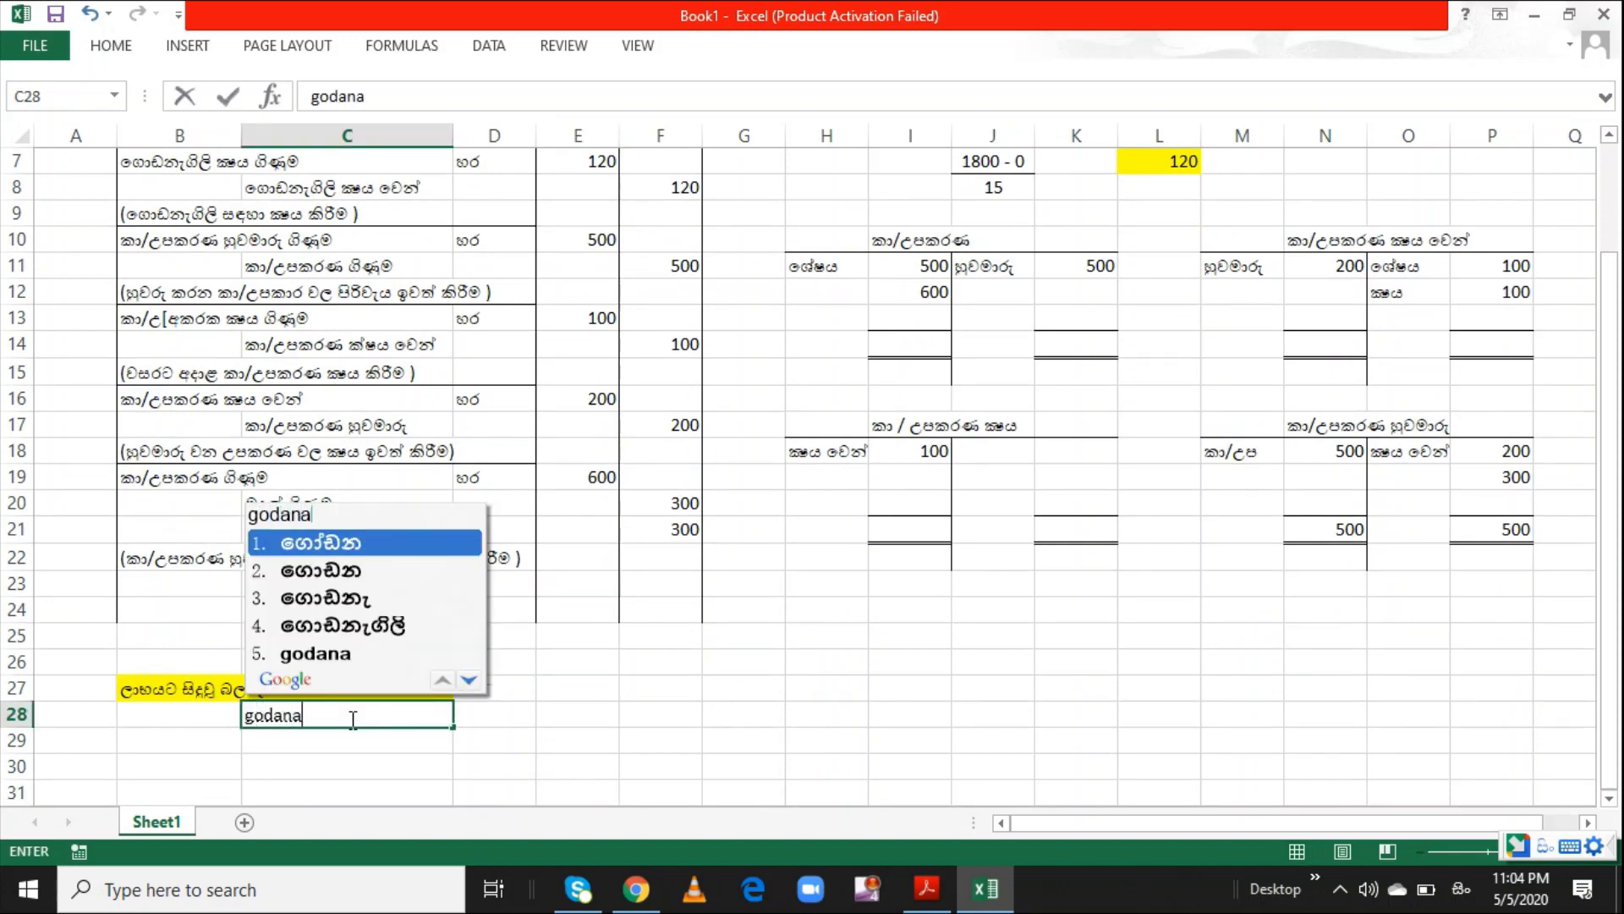
text(gili)
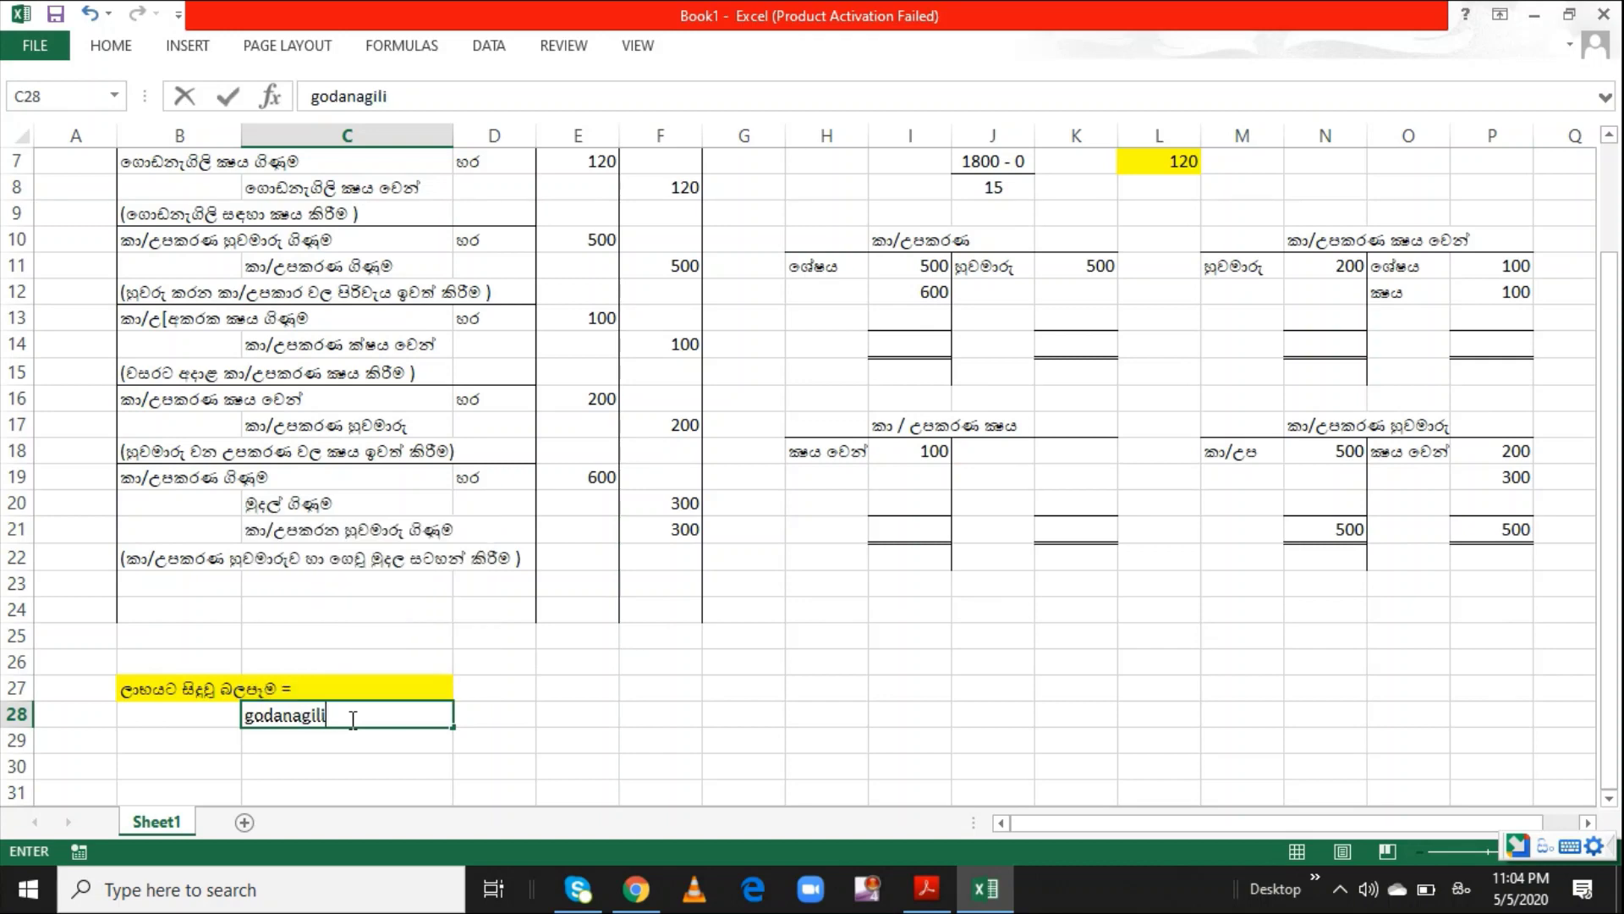
text( kshaya)
key(Return)
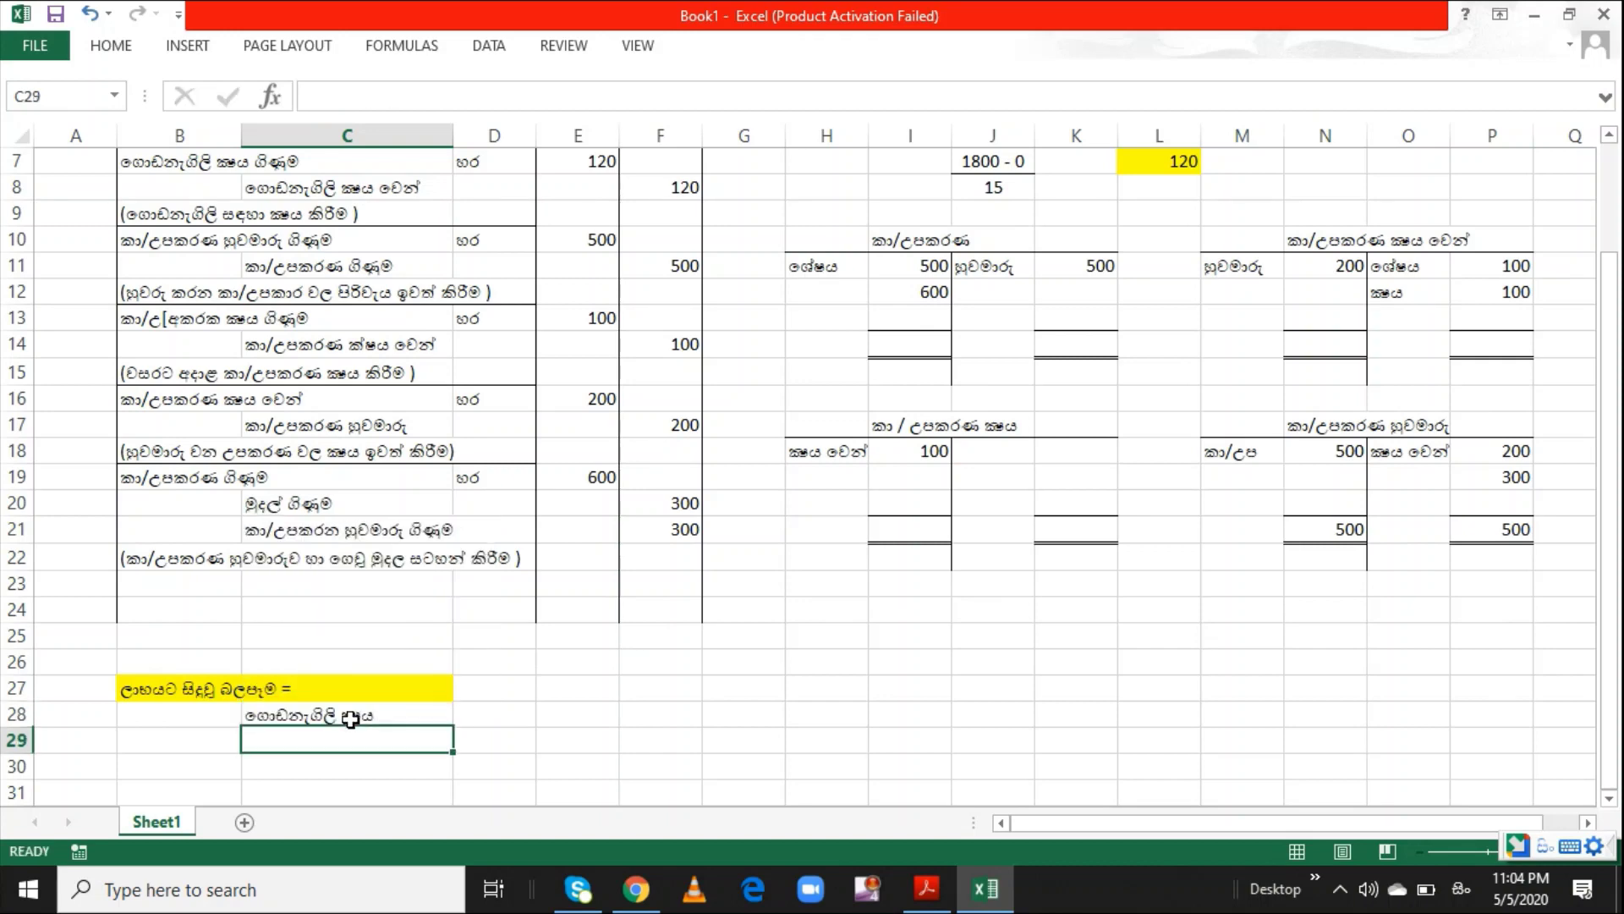
click(497, 716)
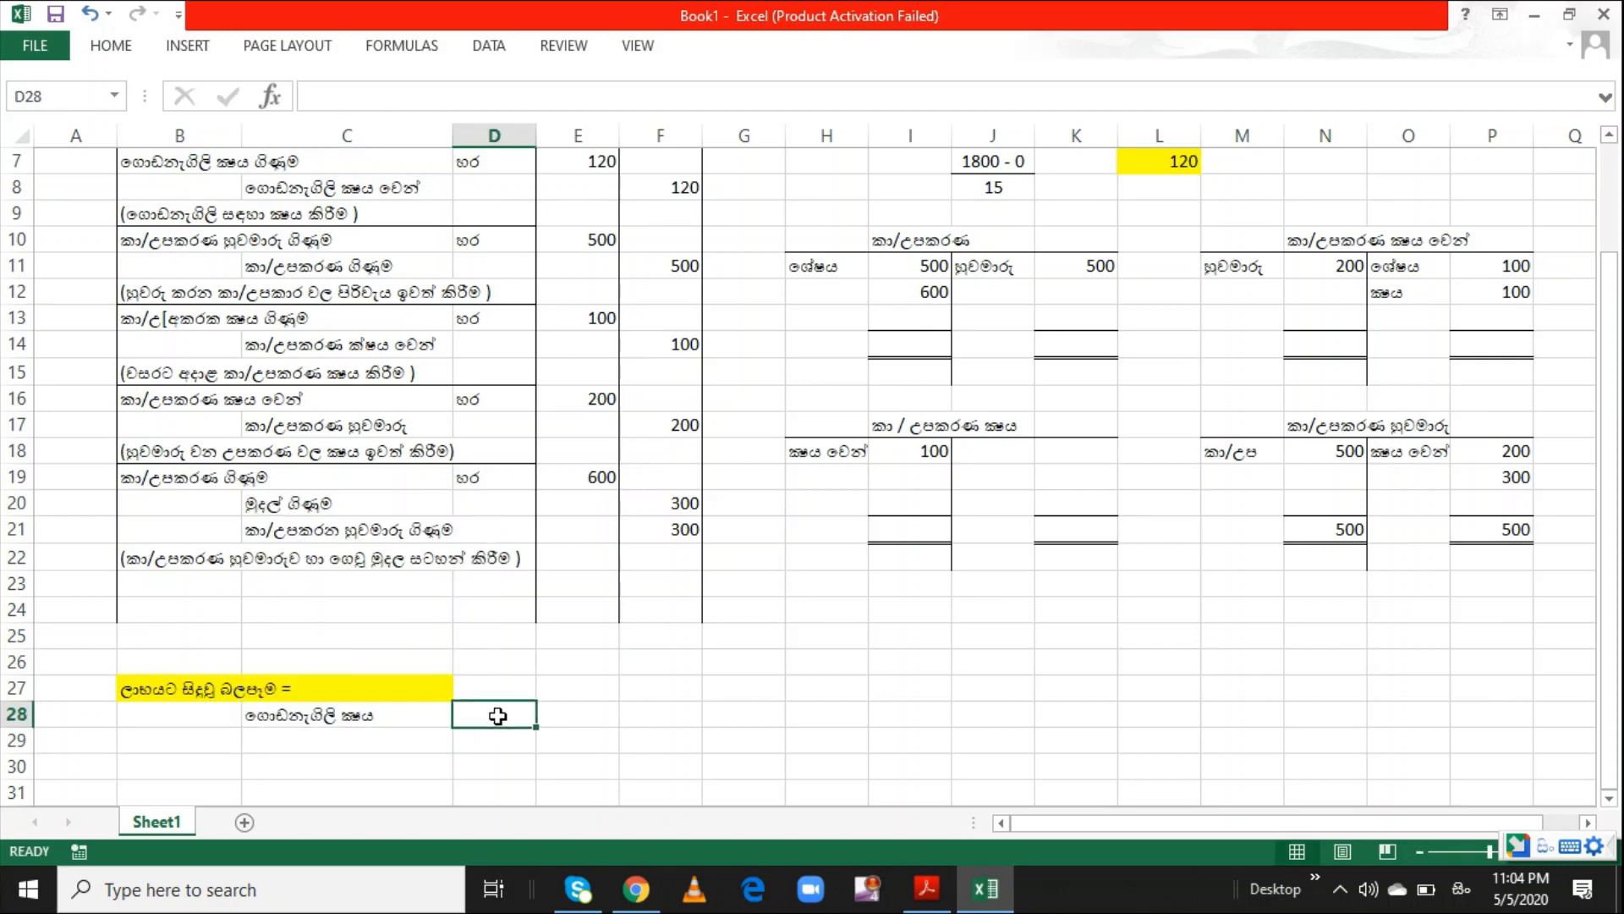
text(120)
key(ctrl+Return)
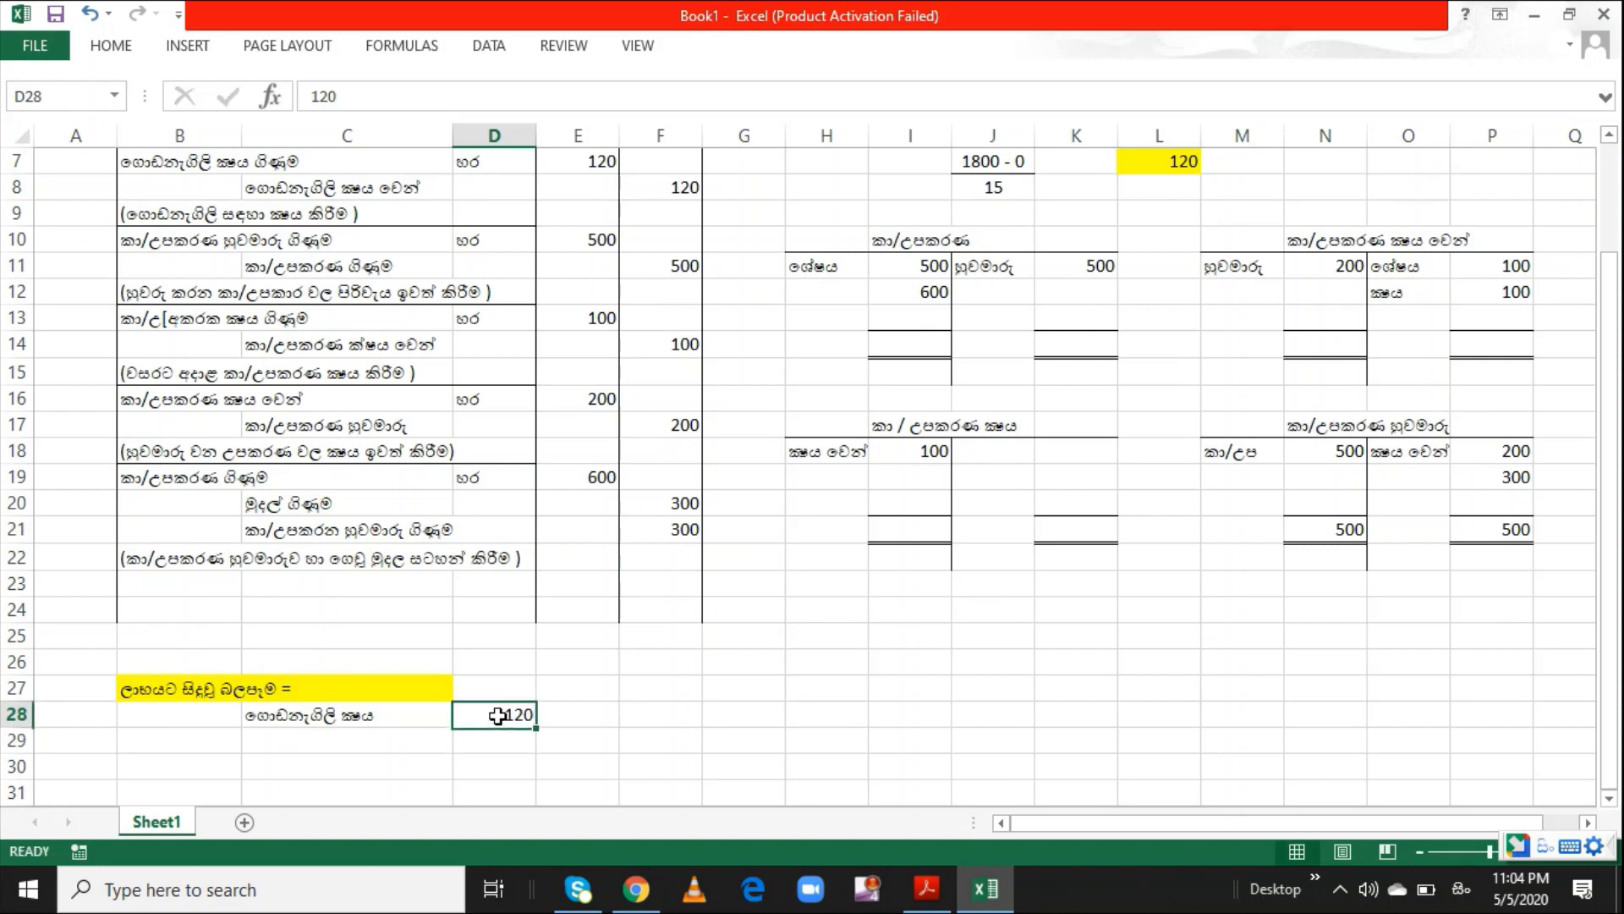
Review the building and office equipment journal entries in rows 4 to 13 to identify the amounts affecting profit
key(Up)
key(Up)
key(Up)
key(Up)
key(Up)
key(Up)
key(Up)
key(Up)
key(Up)
key(Up)
key(Up)
key(Up)
key(Up)
key(Up)
key(Up)
key(Up)
key(Up)
key(Up)
key(Up)
key(Up)
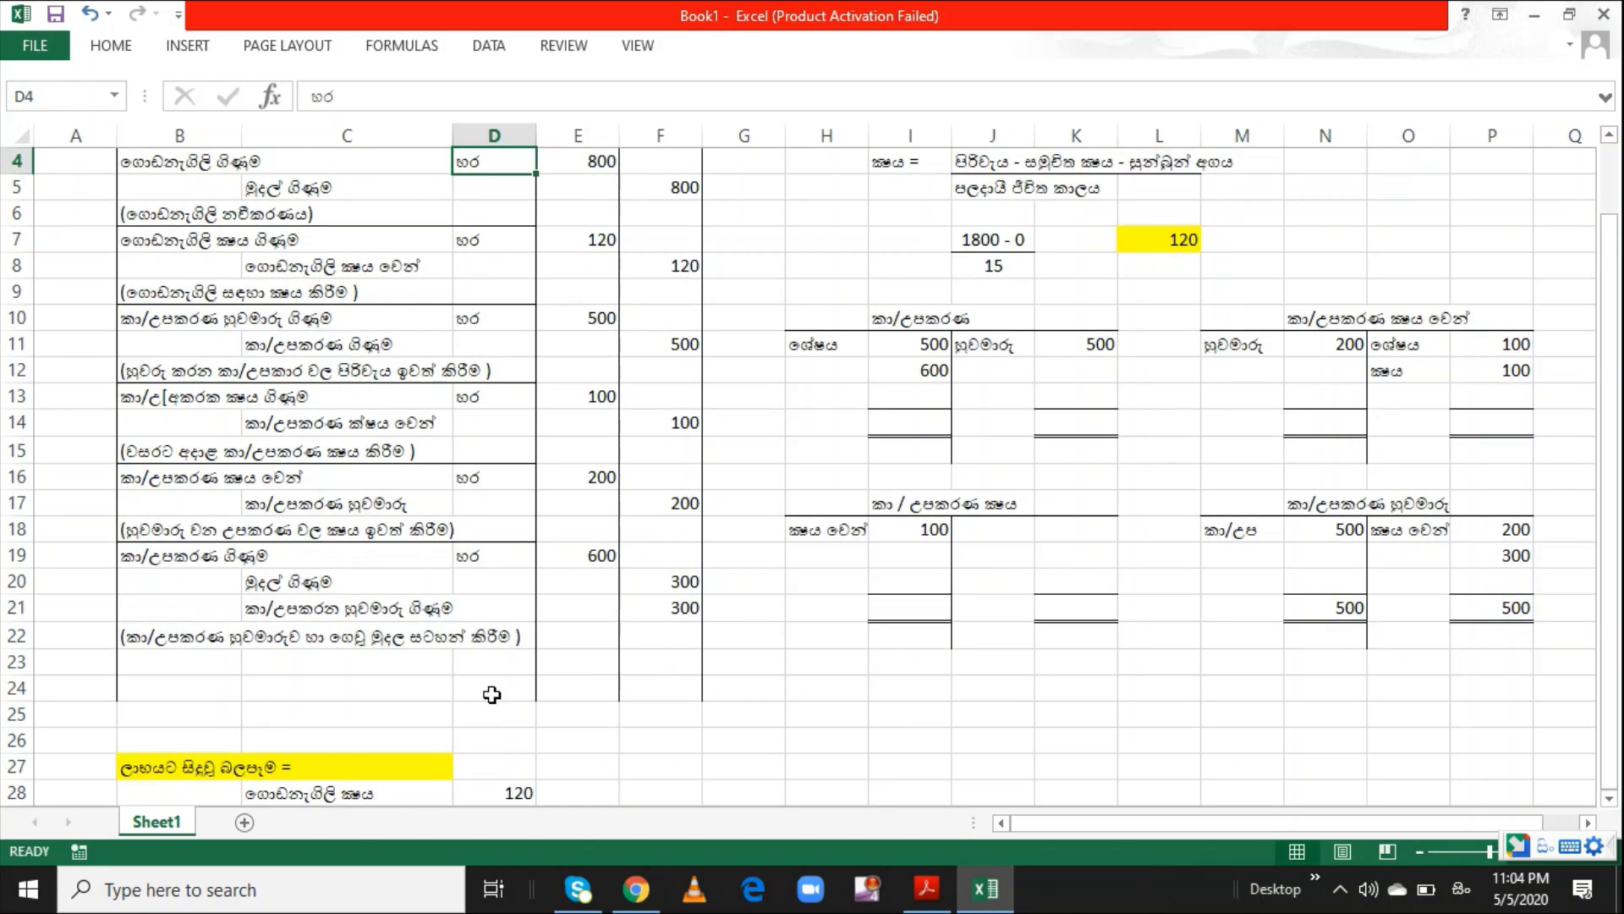
click(646, 266)
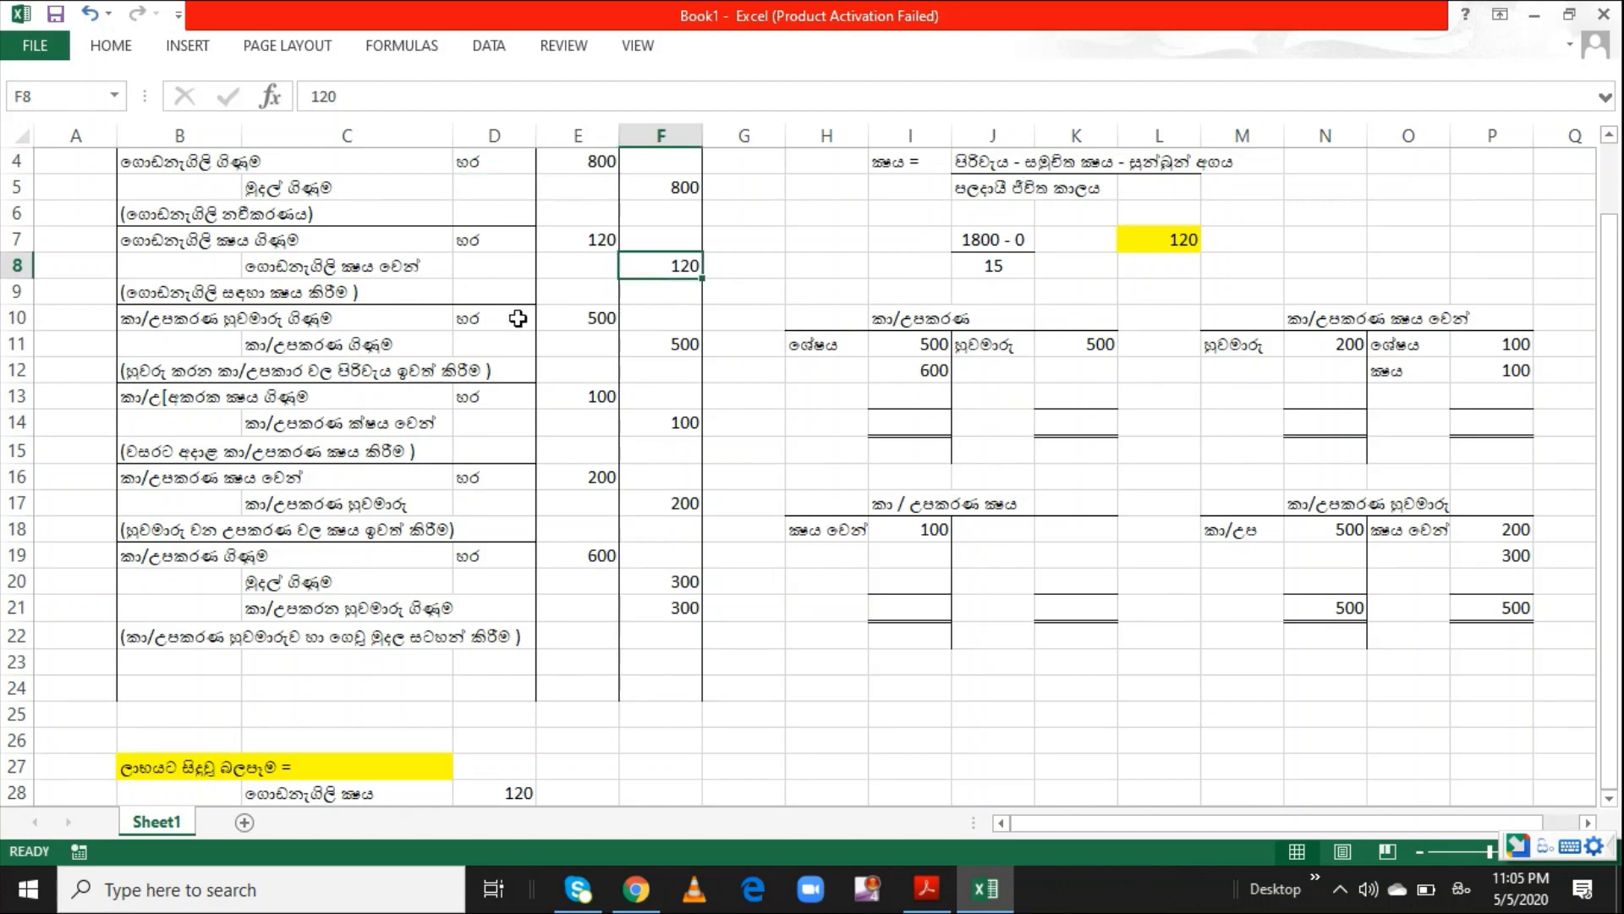
click(596, 318)
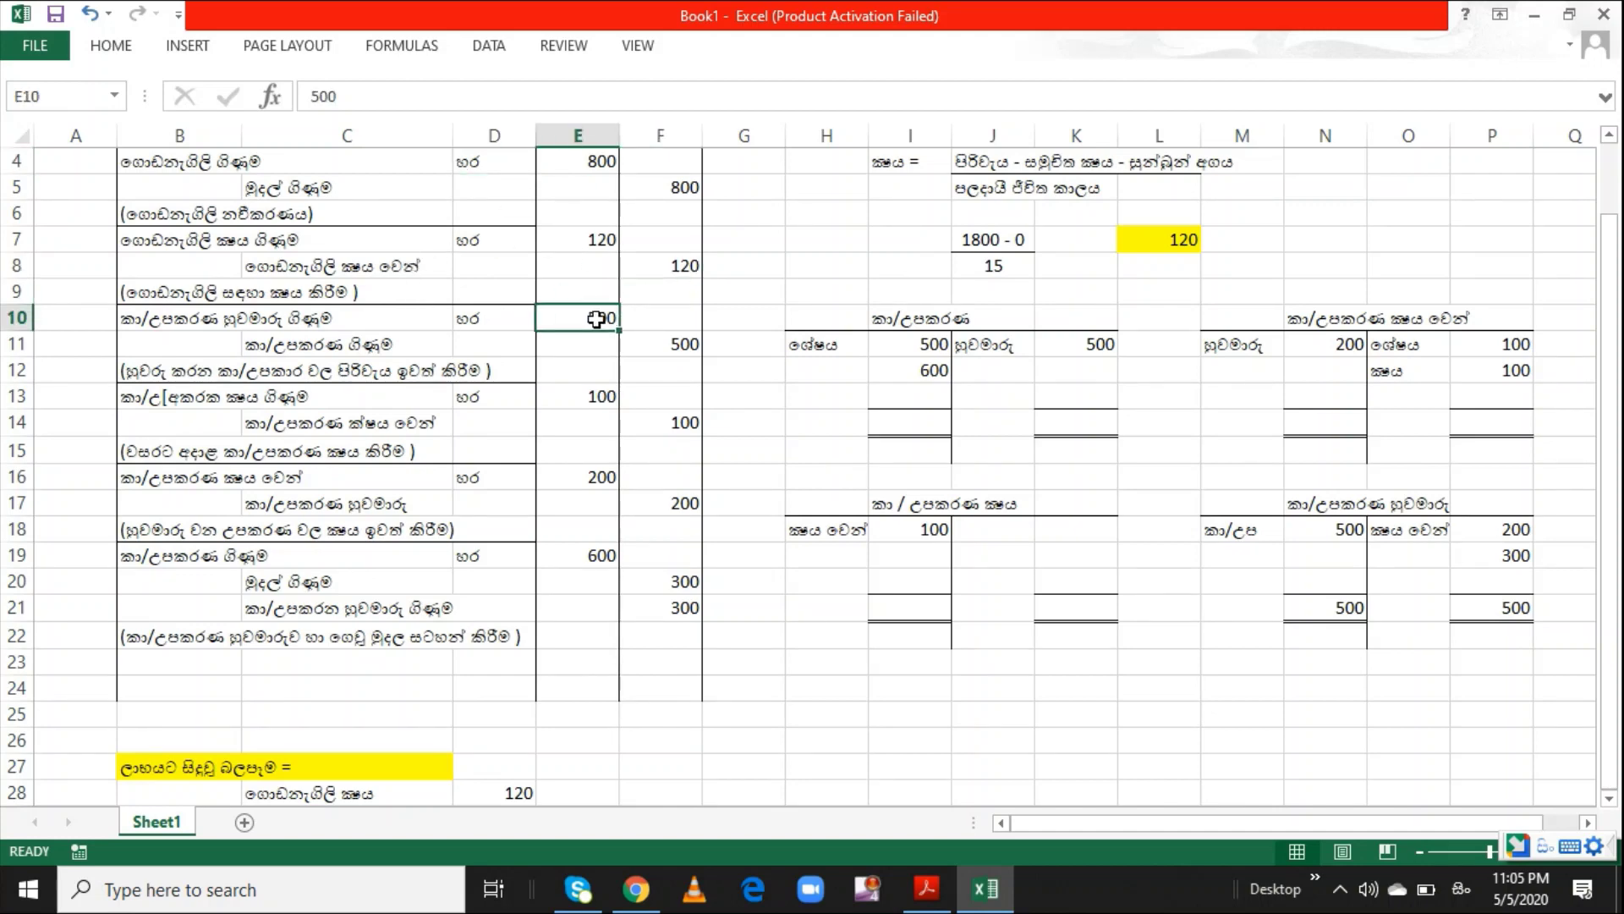
click(644, 342)
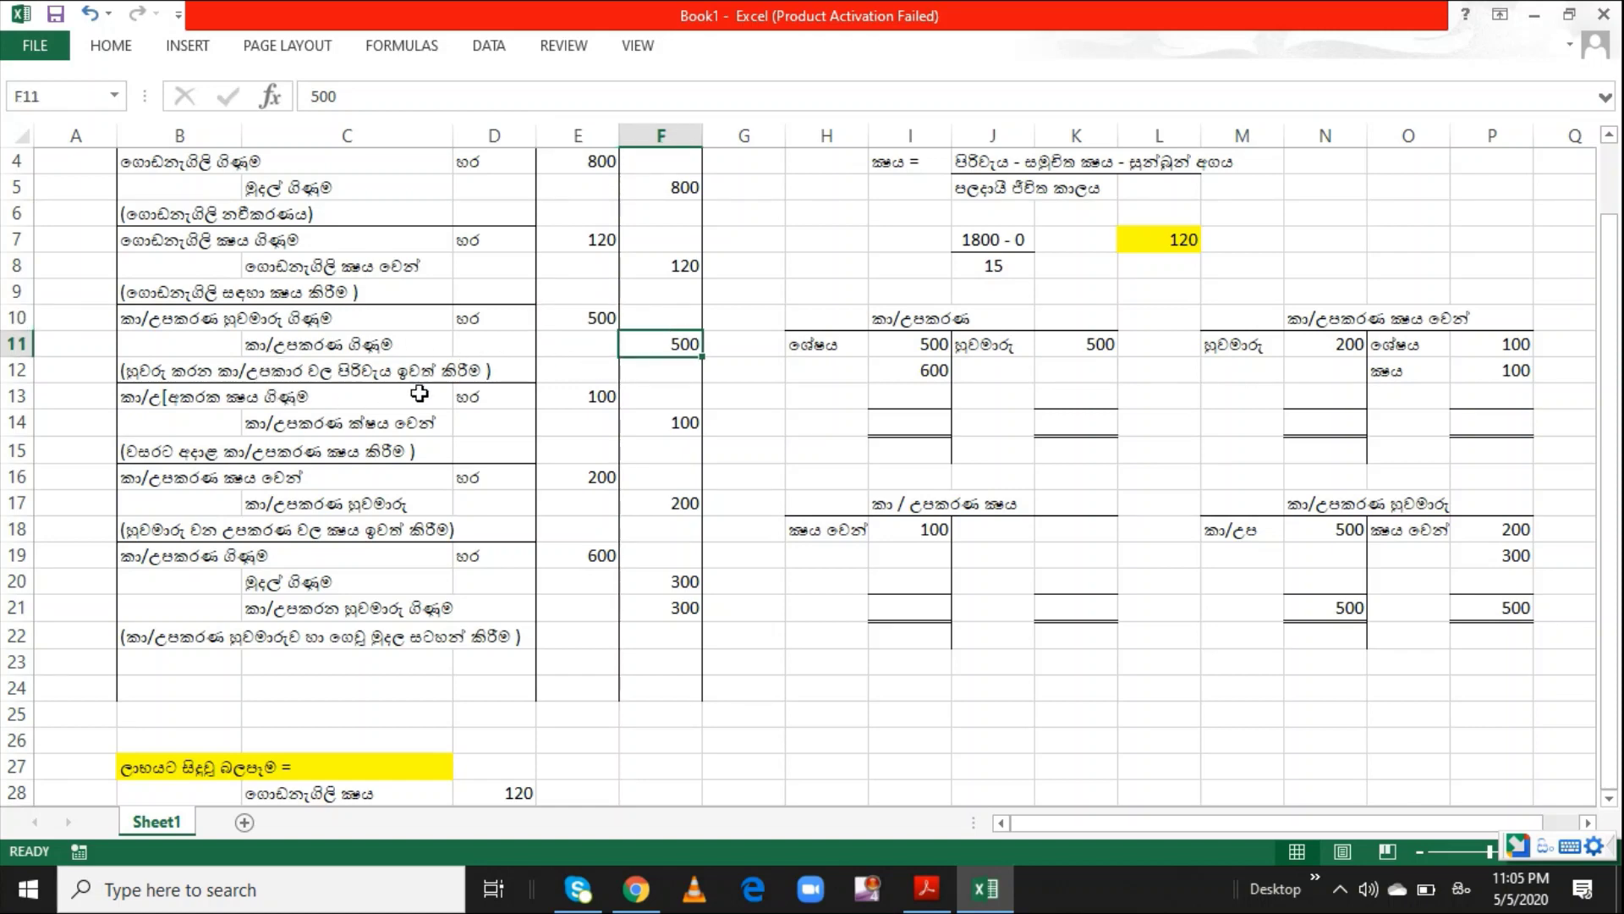
click(611, 393)
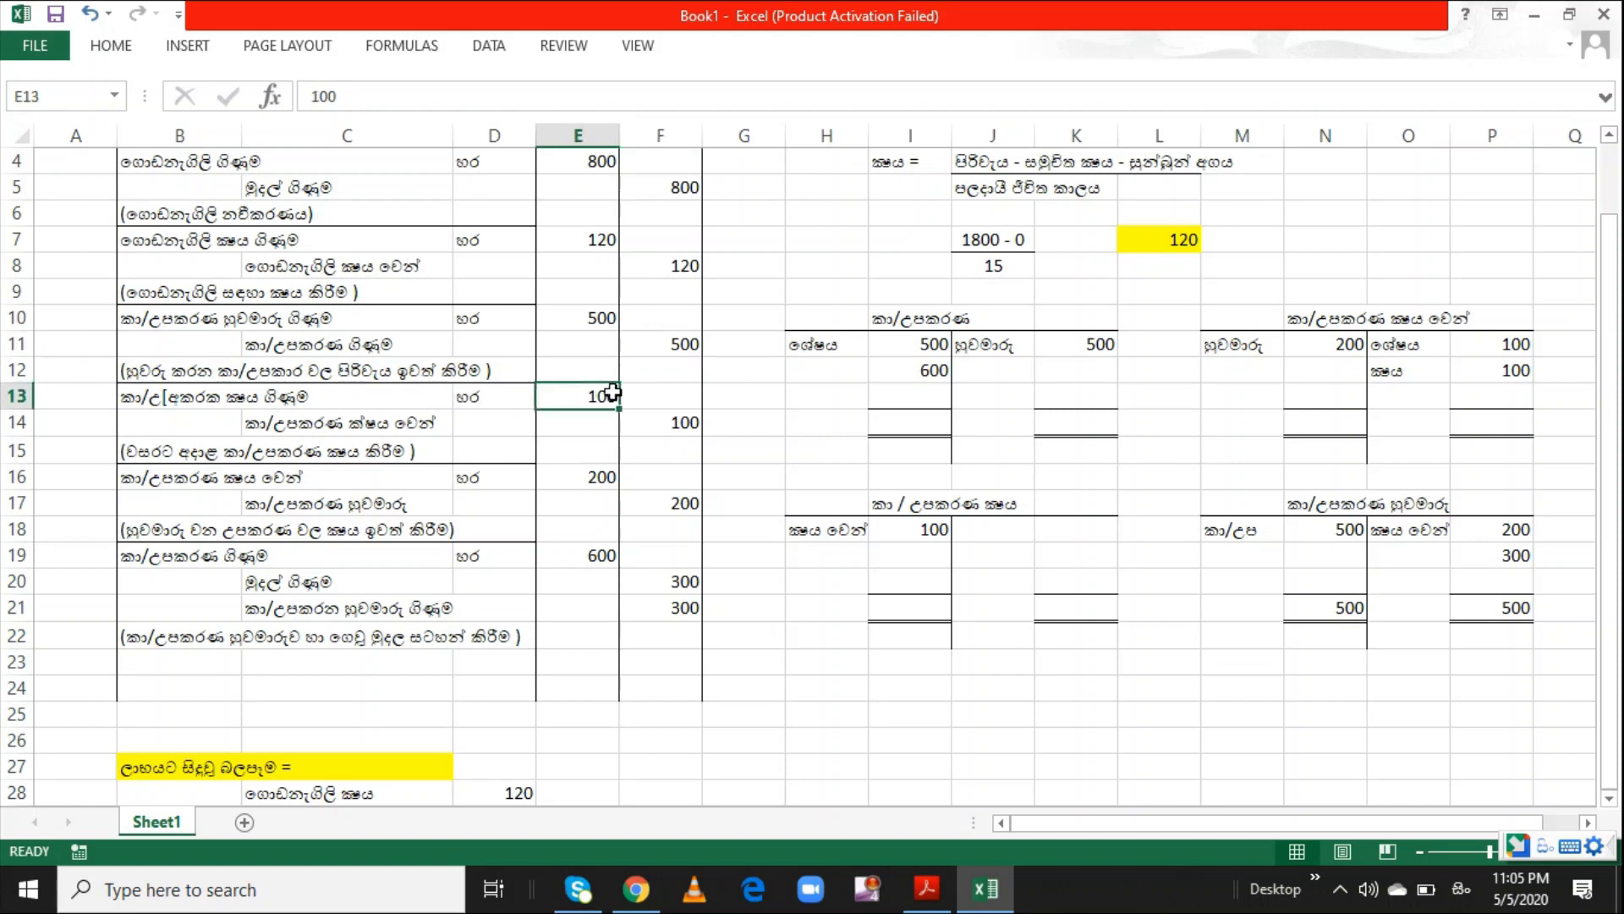
click(602, 242)
click(588, 394)
Enter කා/උපකරණ ක්ෂය in C29 under the profit effect heading, with 100 as its amount in D29
key(Down)
key(Down)
key(Down)
key(Down)
key(Down)
key(Down)
key(Down)
key(Down)
key(Down)
key(Down)
key(Down)
key(Down)
key(Down)
key(Down)
key(Down)
key(Down)
key(Down)
key(Down)
key(Down)
key(Down)
key(Down)
key(Down)
key(Down)
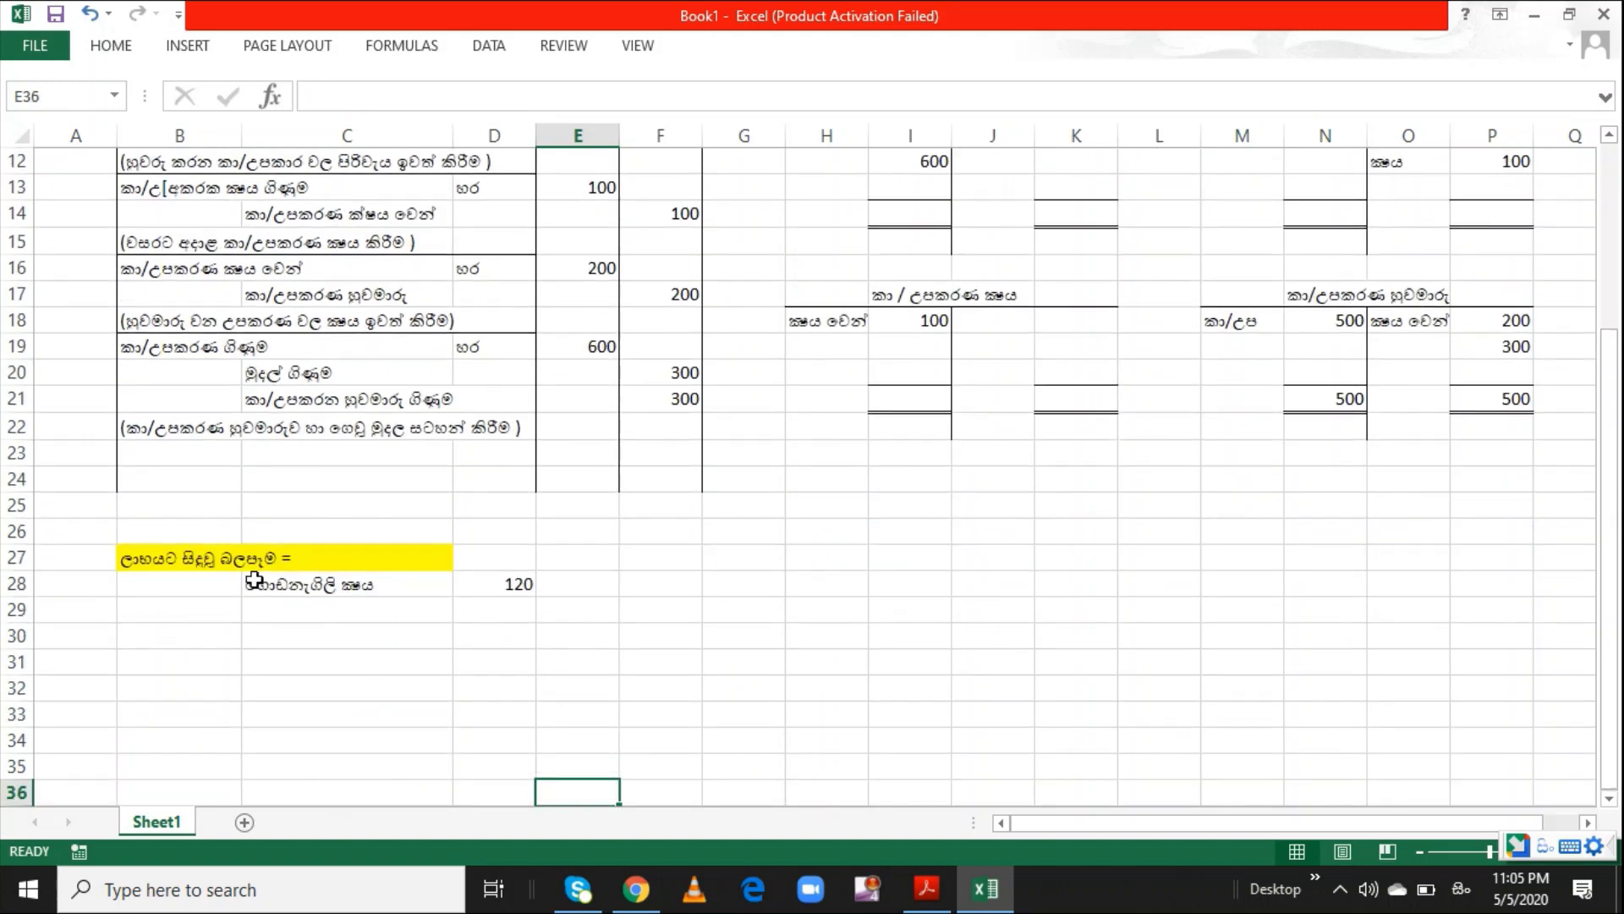
click(341, 610)
text(කා/)
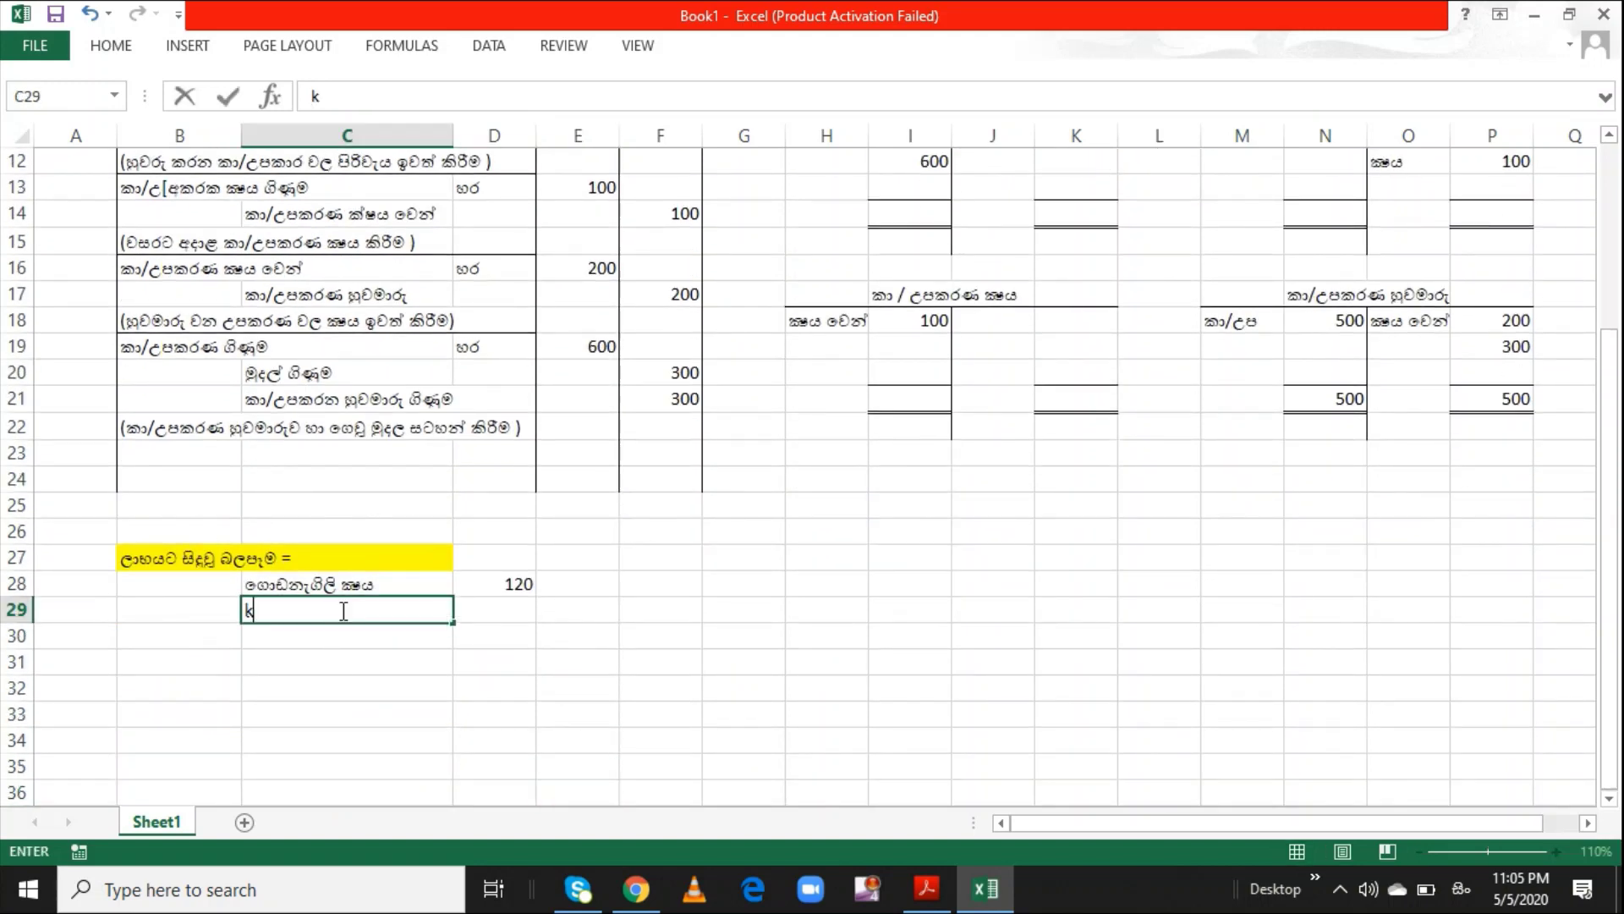
text(up)
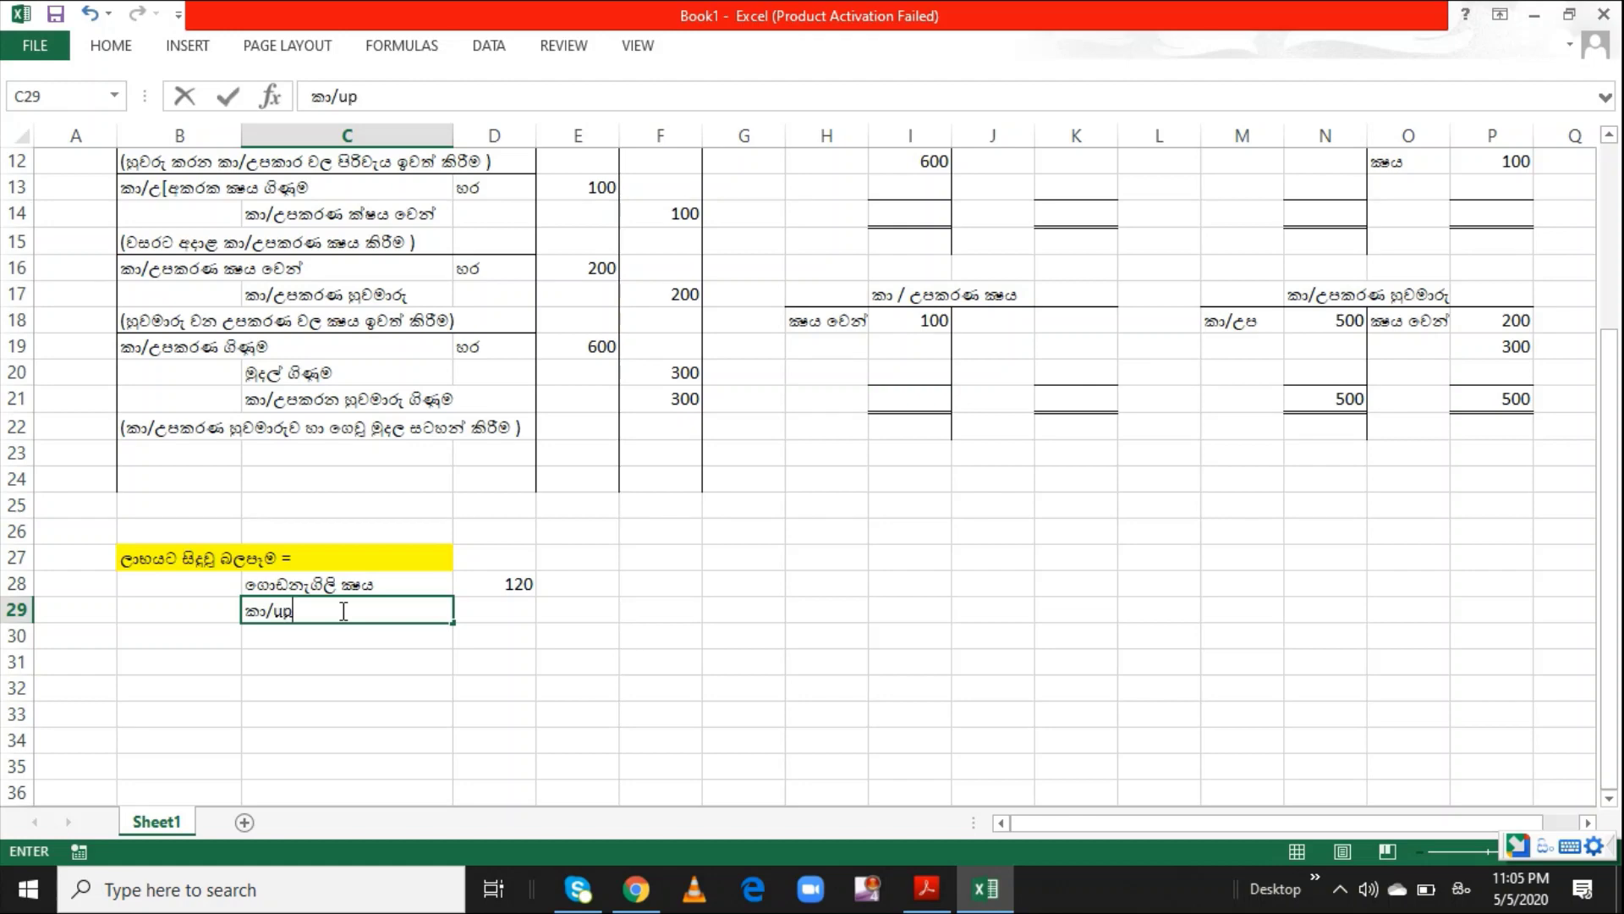
text(akarana kshaya)
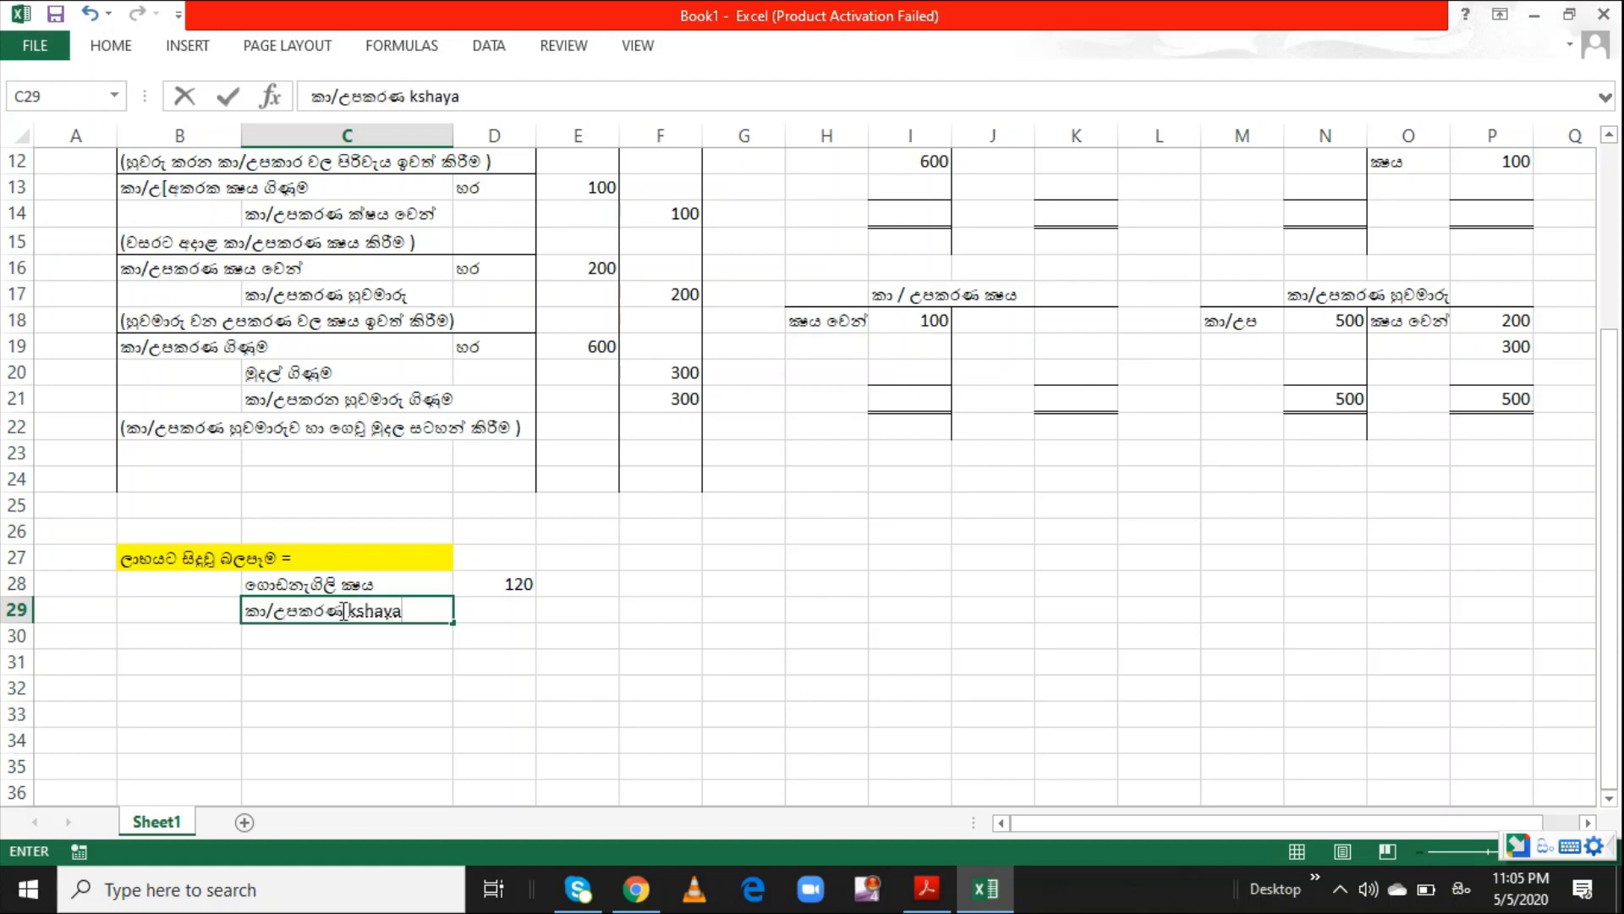
key(Return)
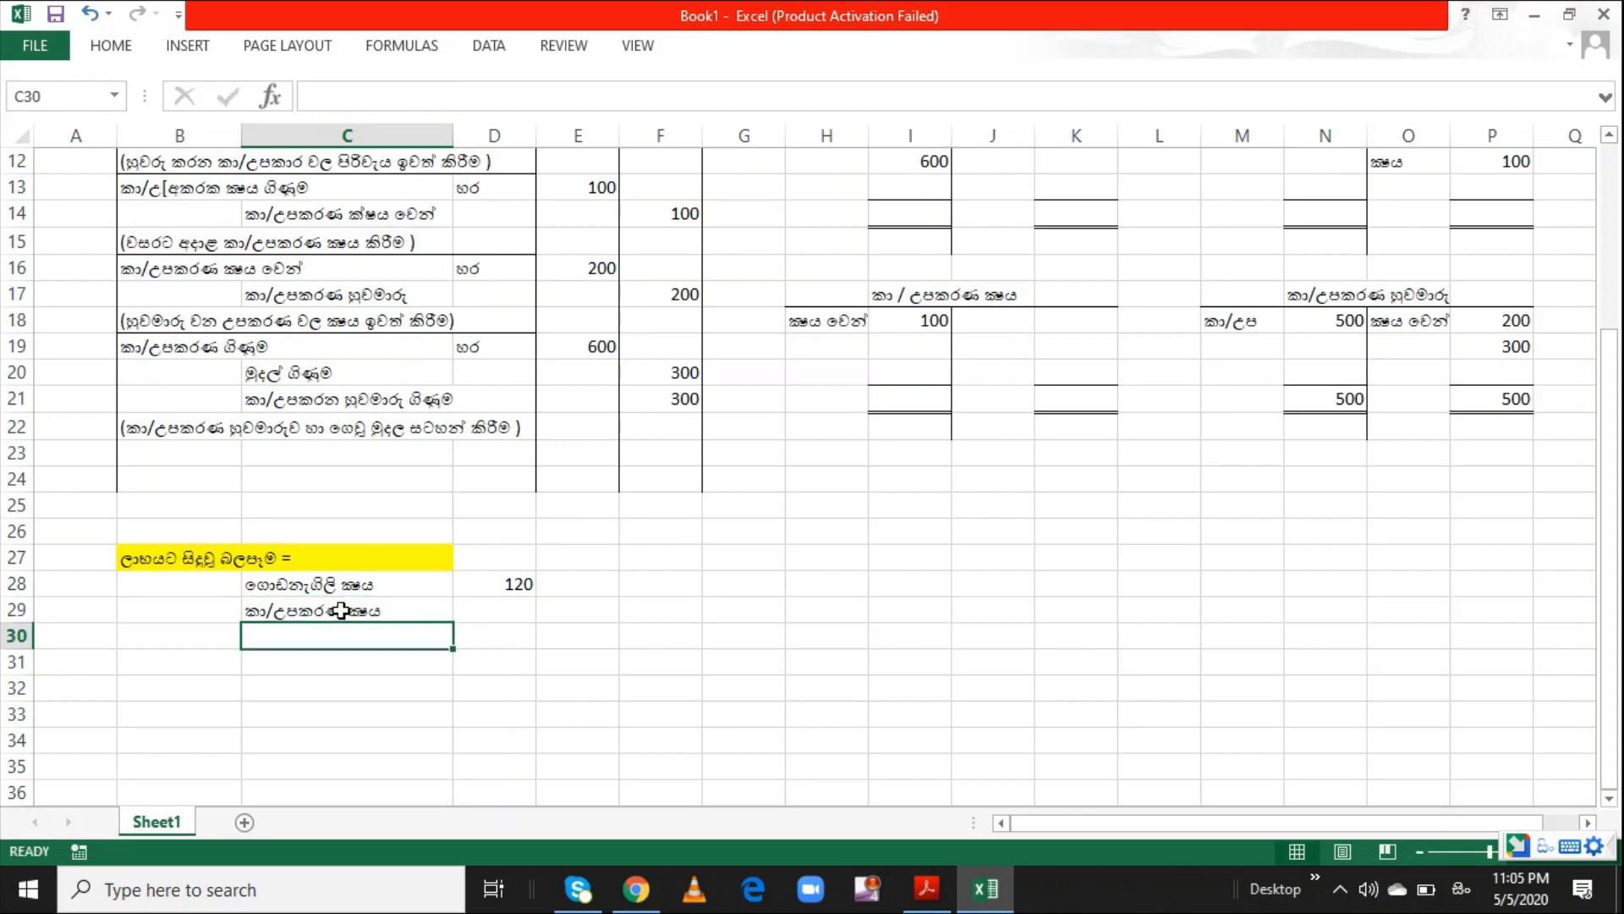
click(500, 604)
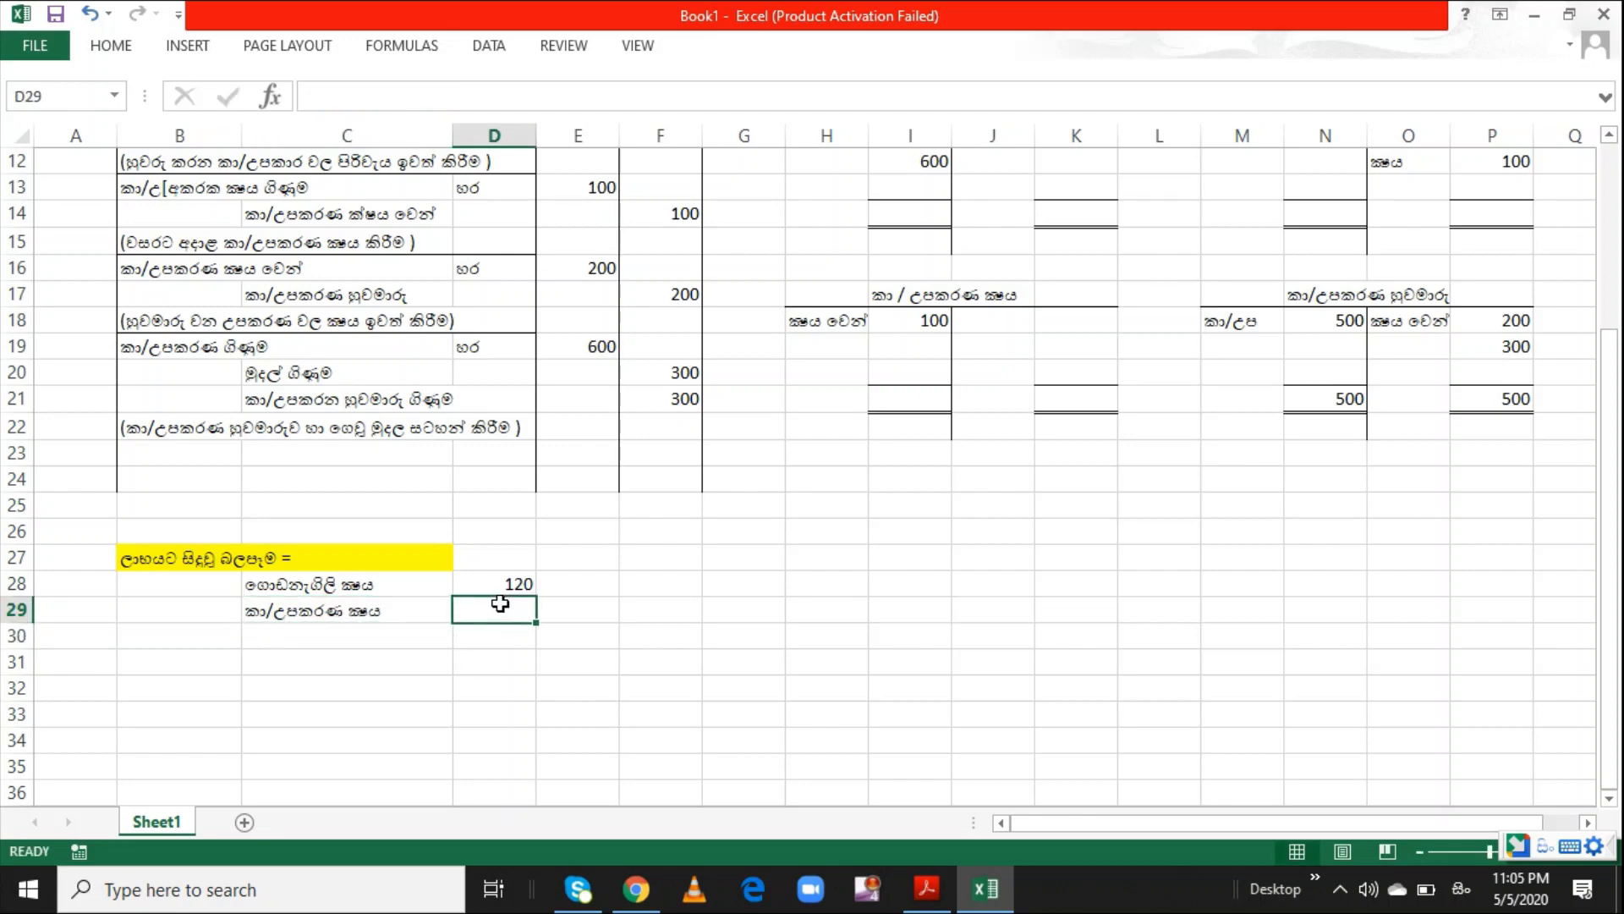
text(100)
key(Return)
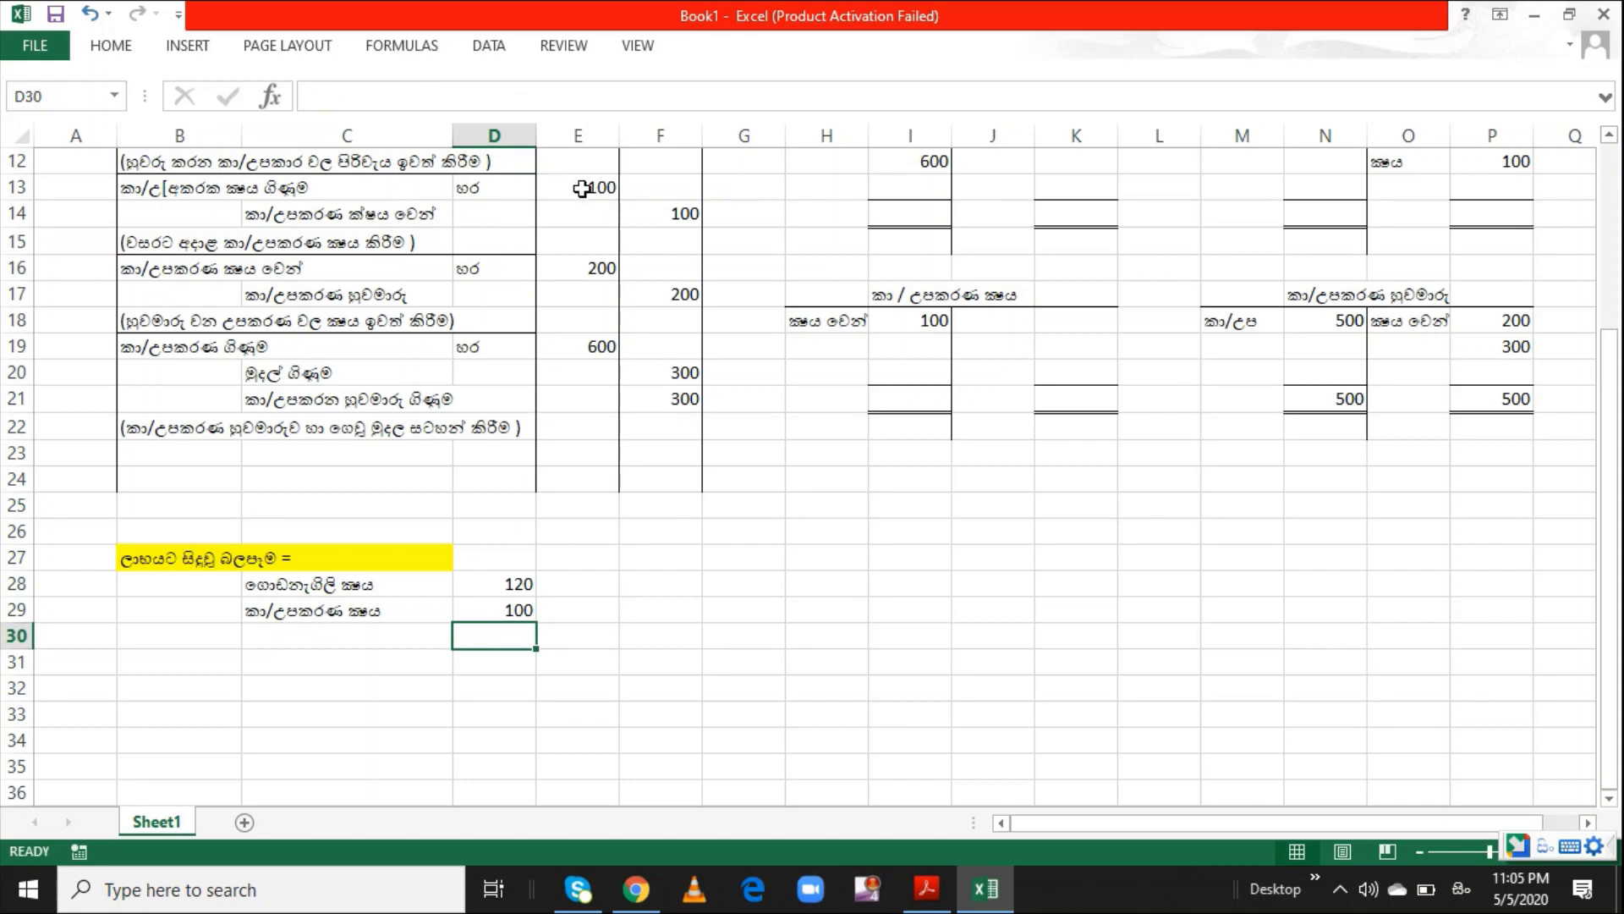
Check the remaining office equipment journal amounts in rows 14 to 21 for any further effect on profit
click(658, 218)
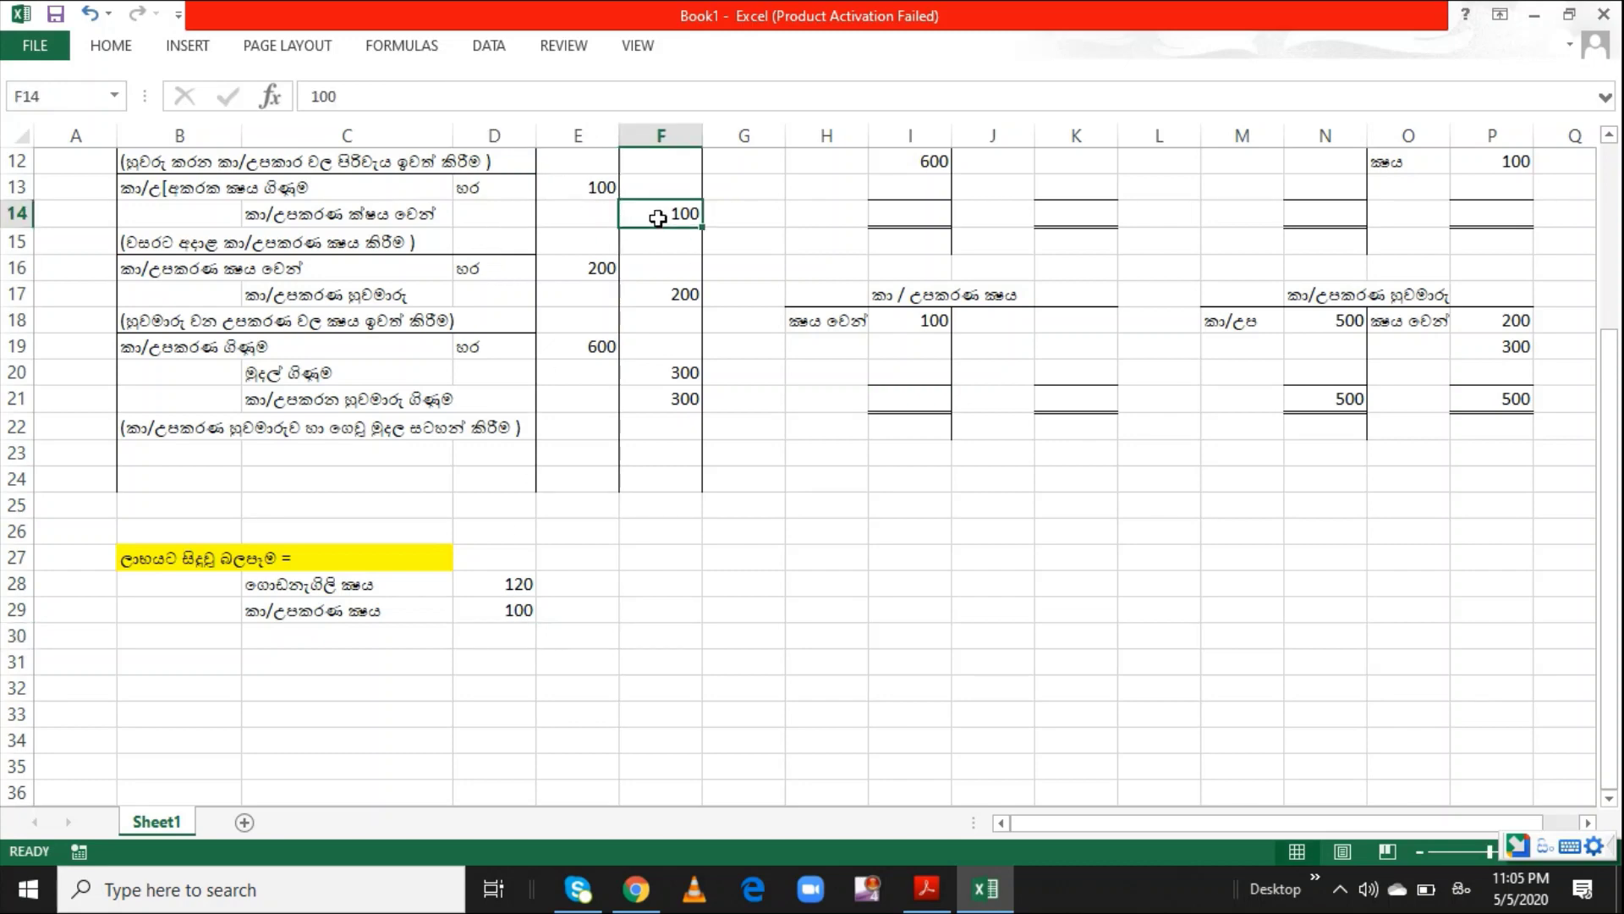
click(585, 272)
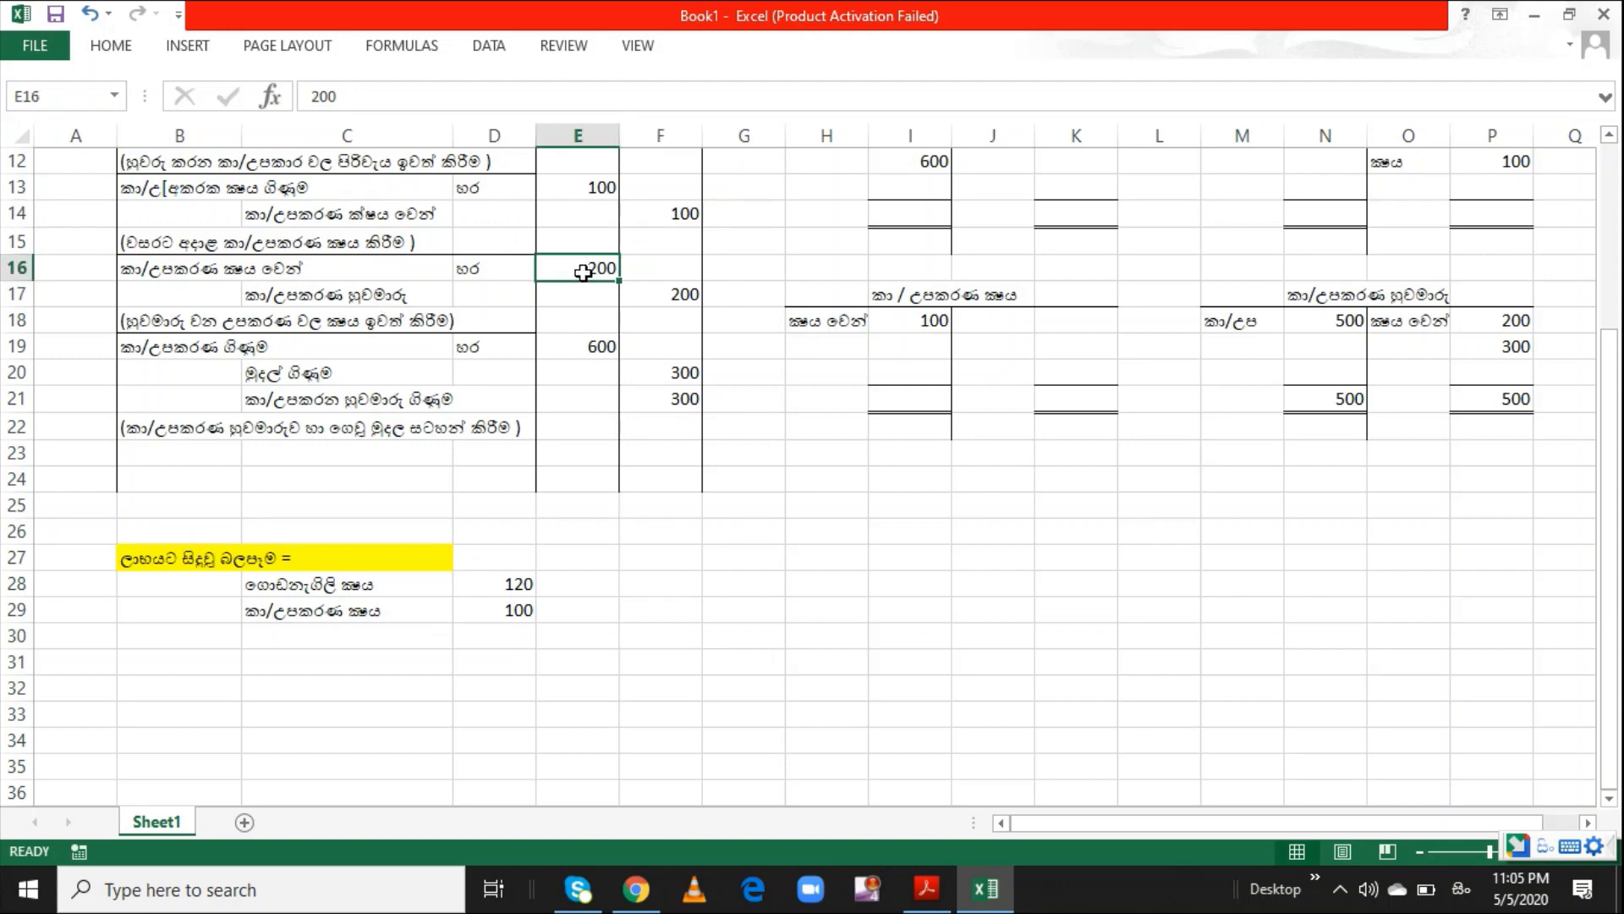
click(676, 296)
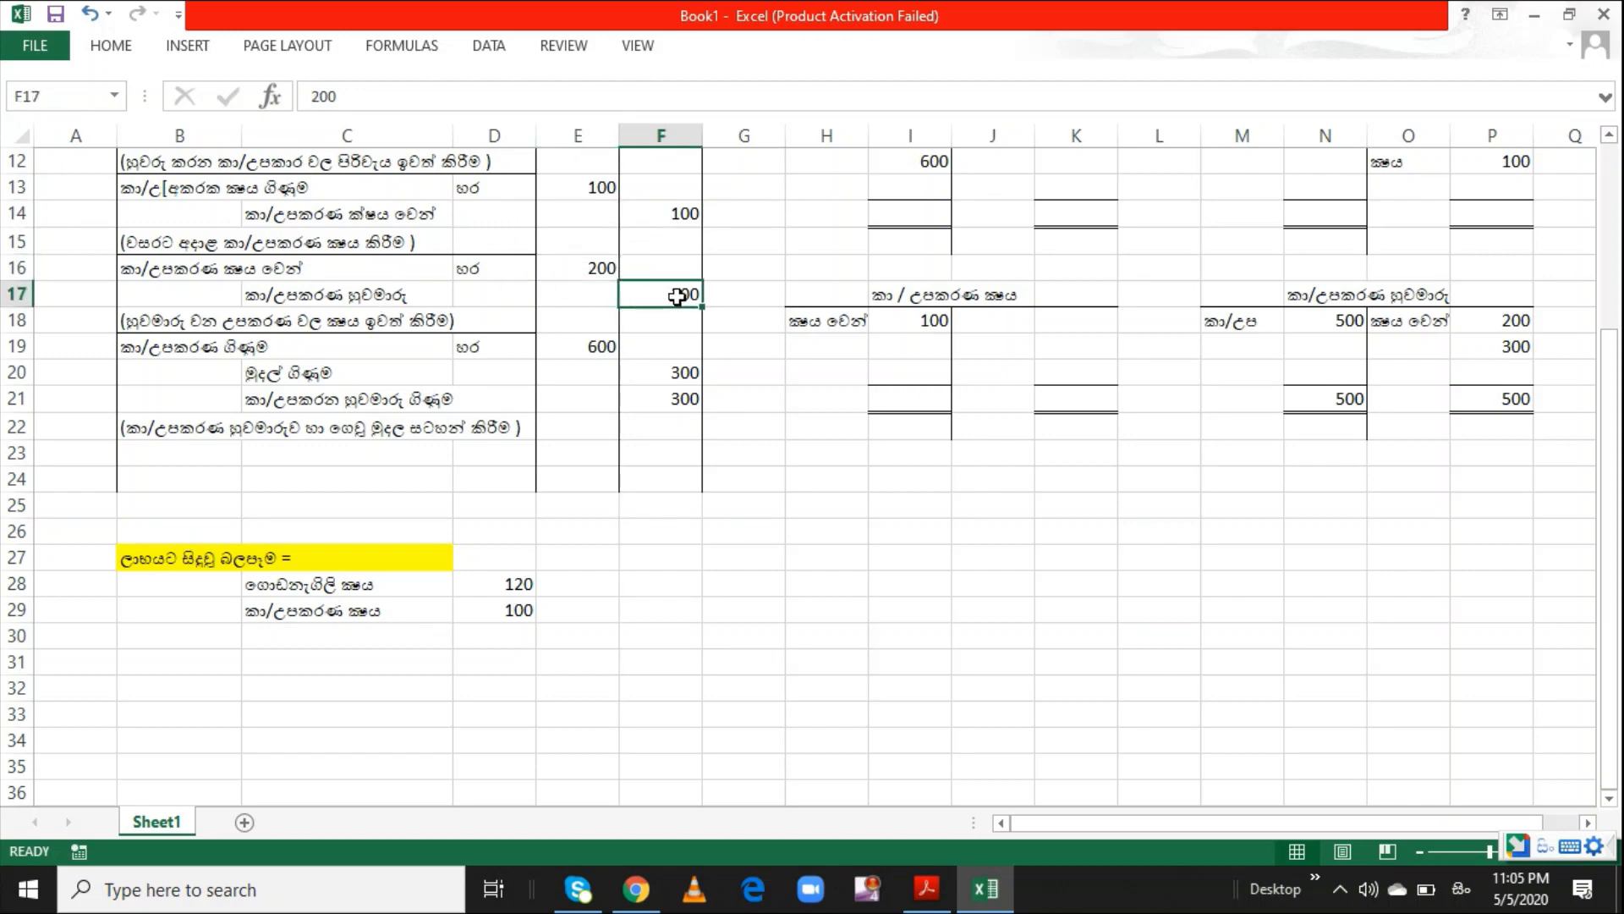
click(555, 343)
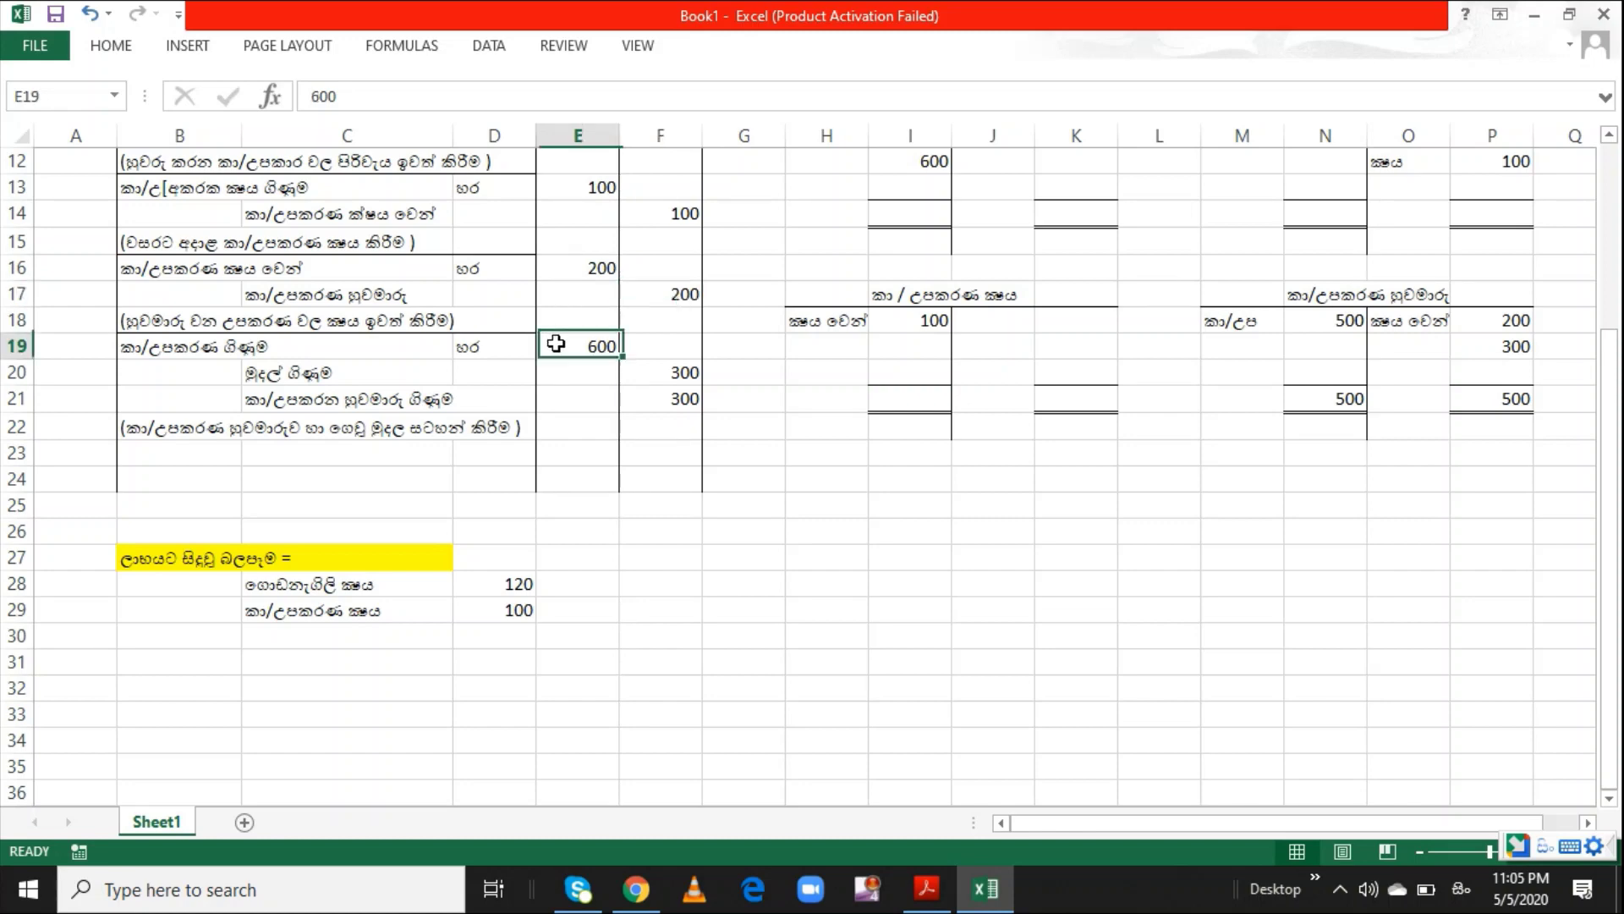
click(681, 370)
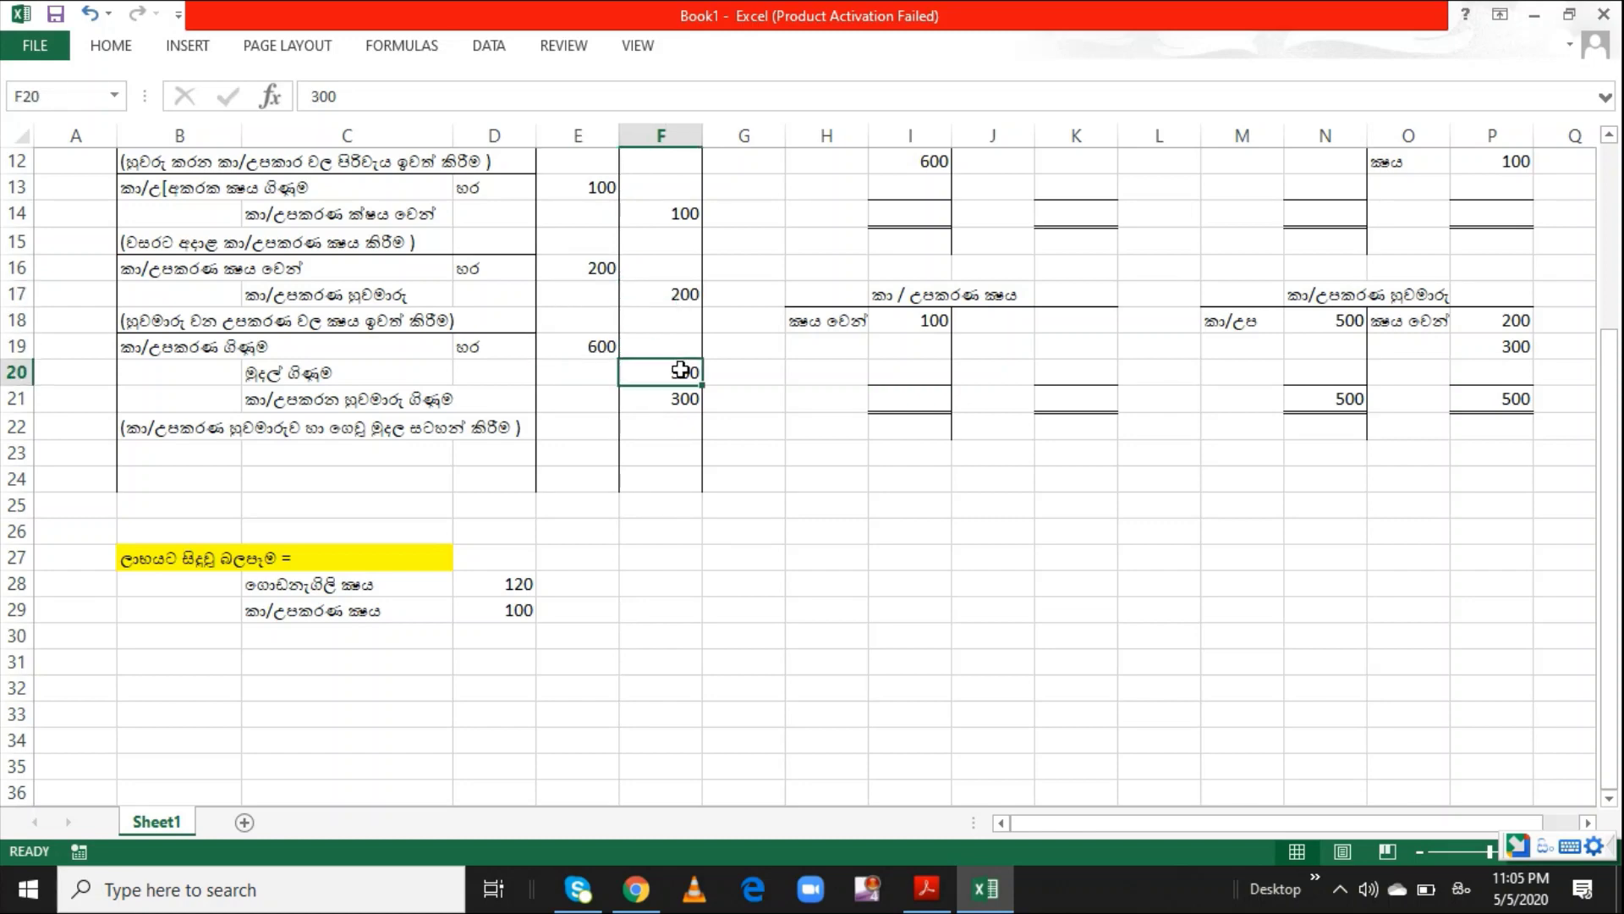
click(707, 399)
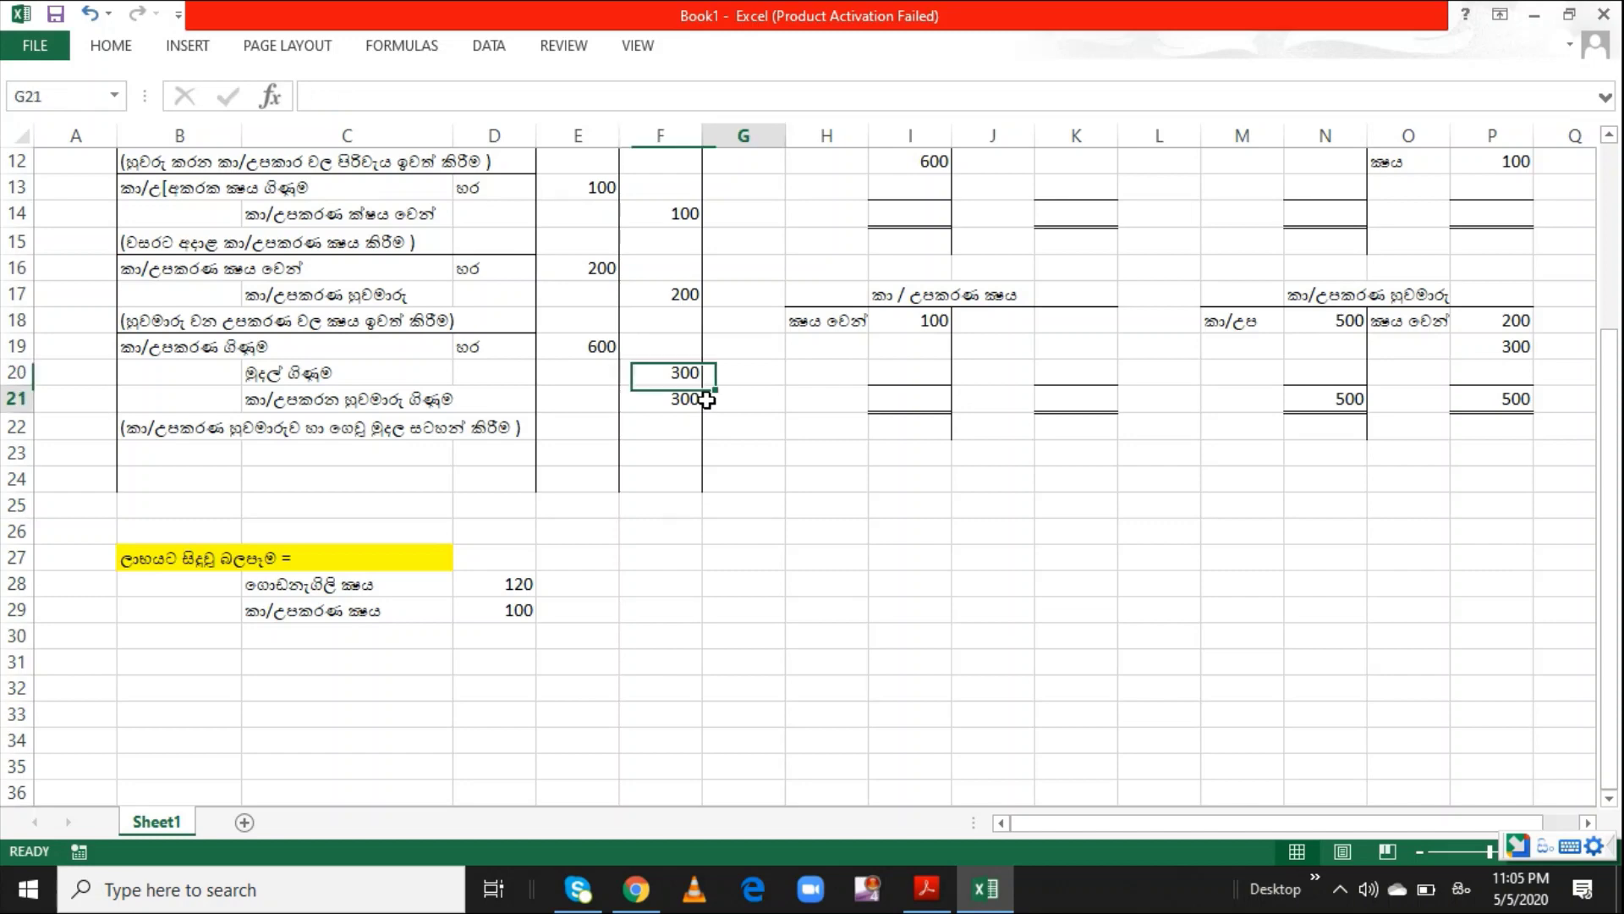
click(676, 396)
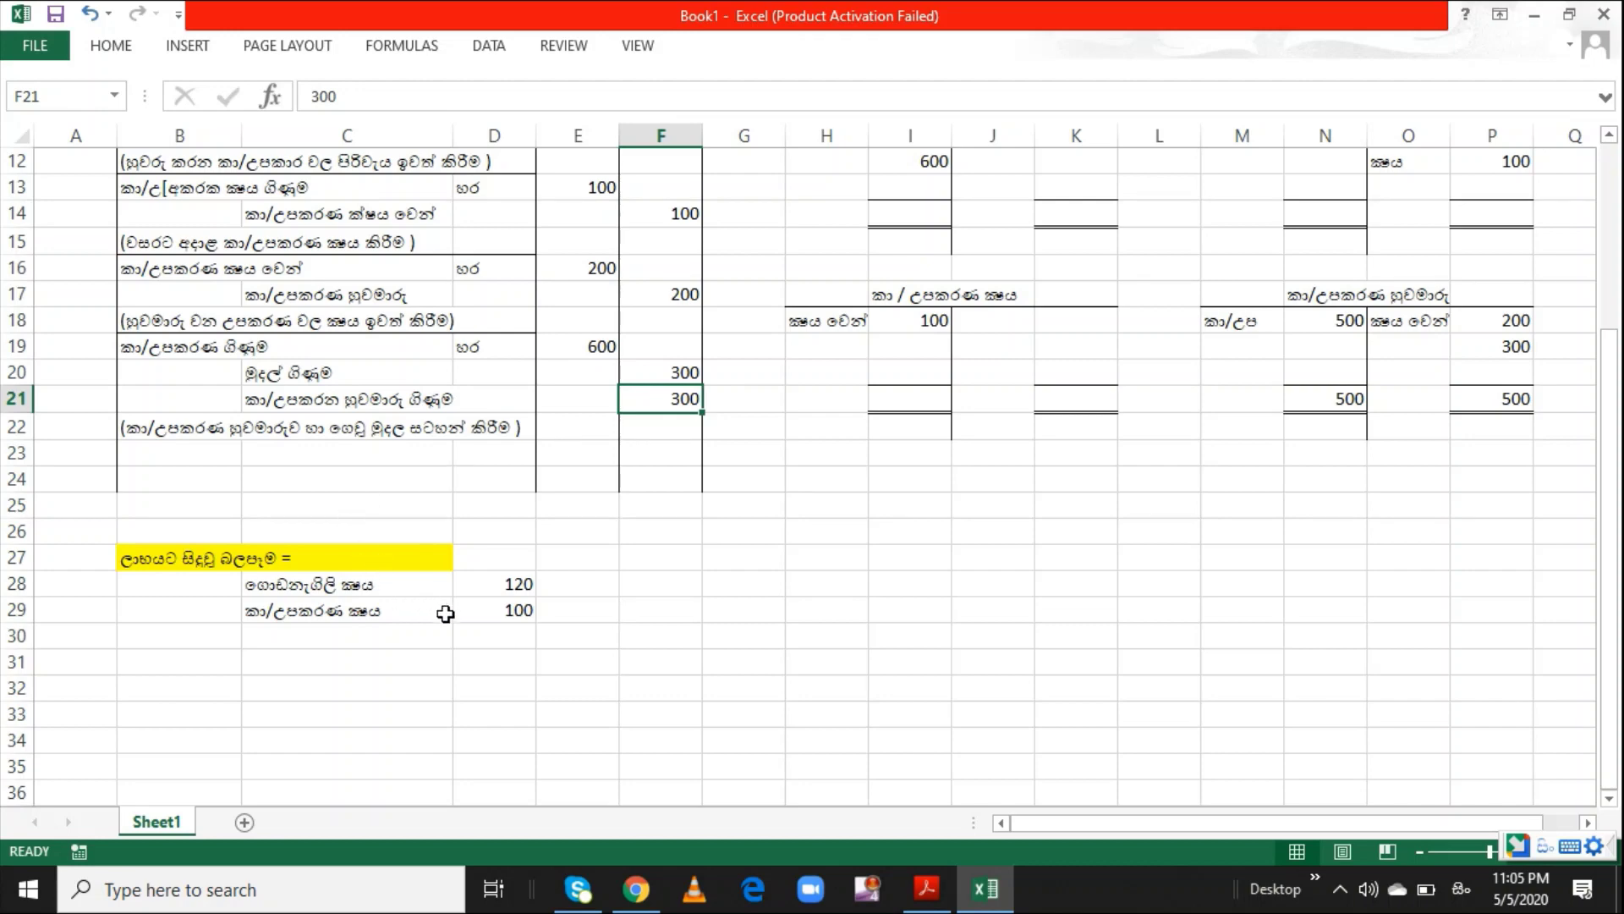
Enter the total 220 in D30 and label it ලාභයේ අඩුවීම in C30
click(488, 634)
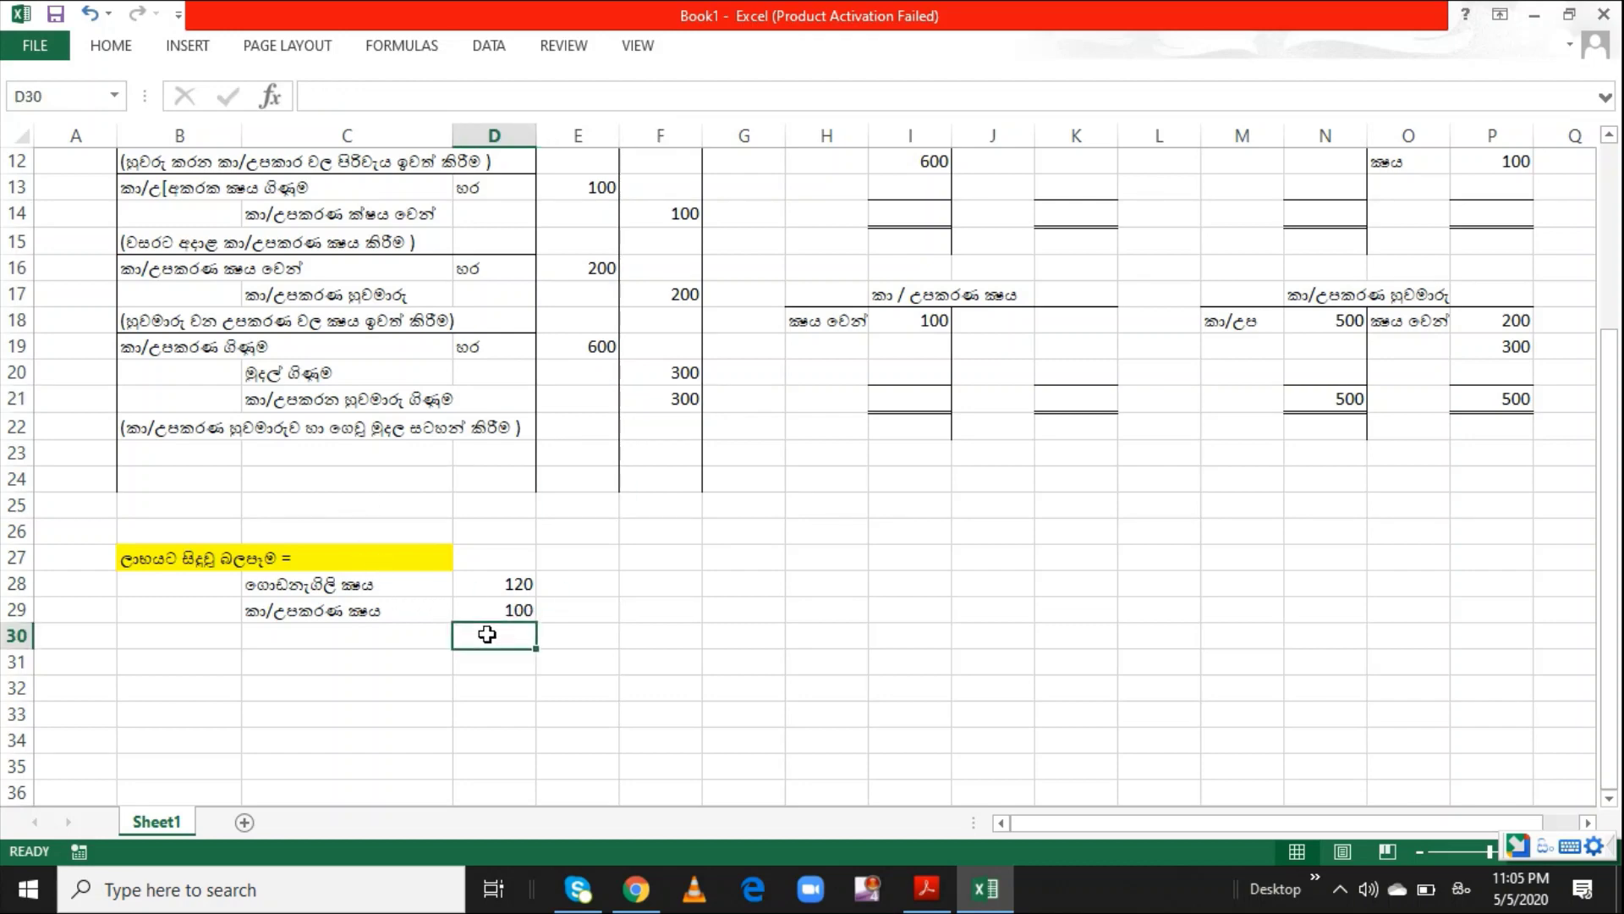
text(220)
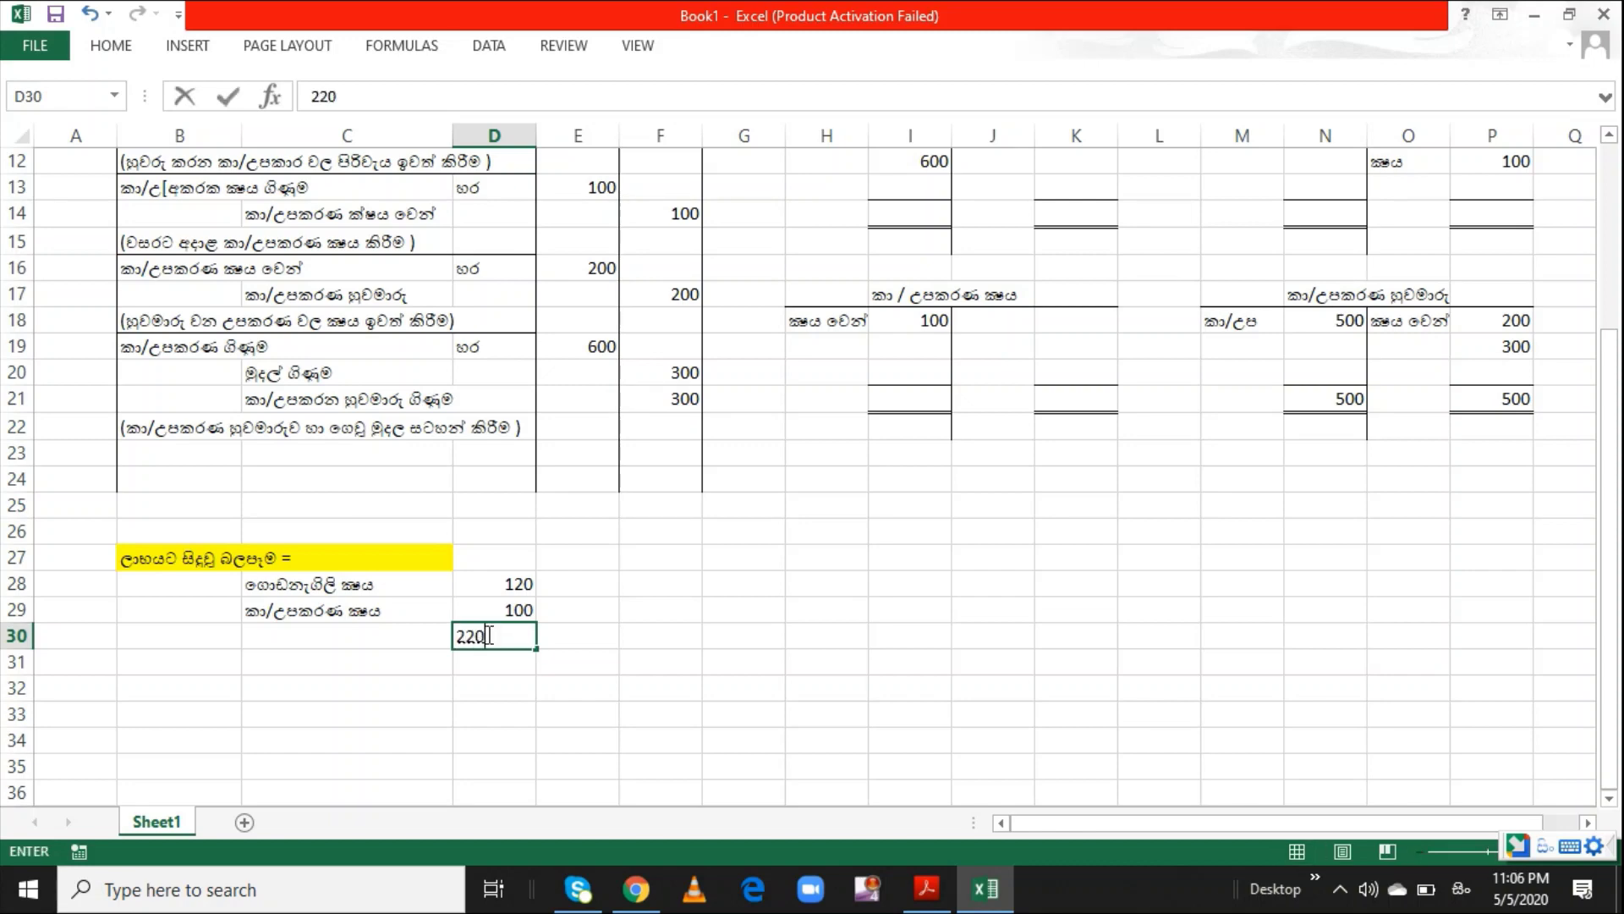
key(Return)
click(487, 635)
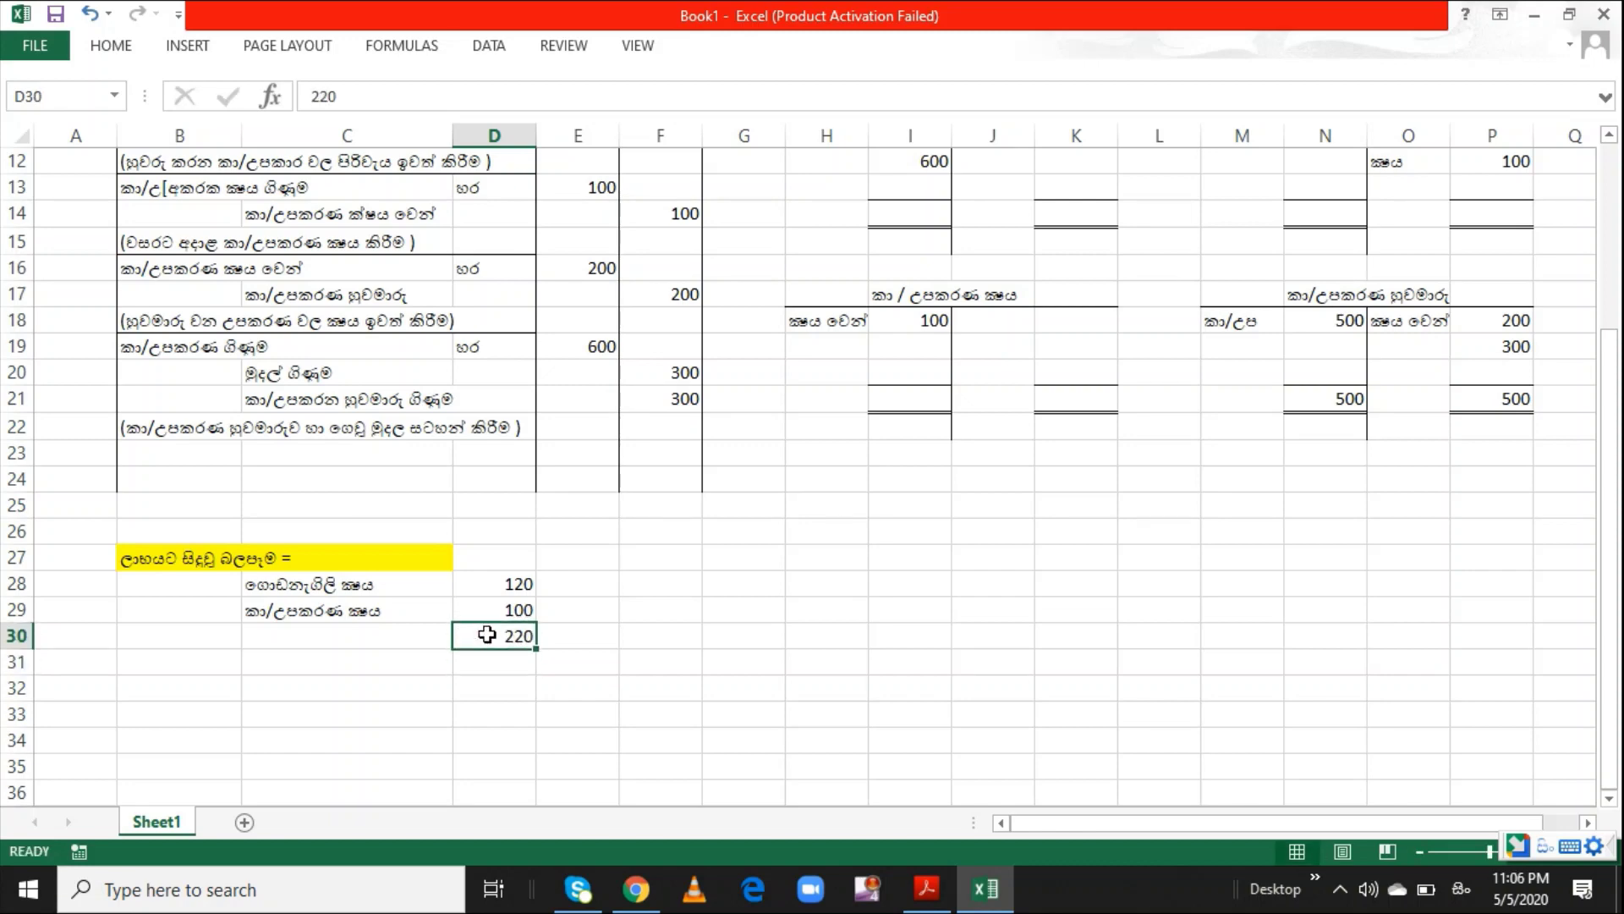
click(315, 647)
text(laa)
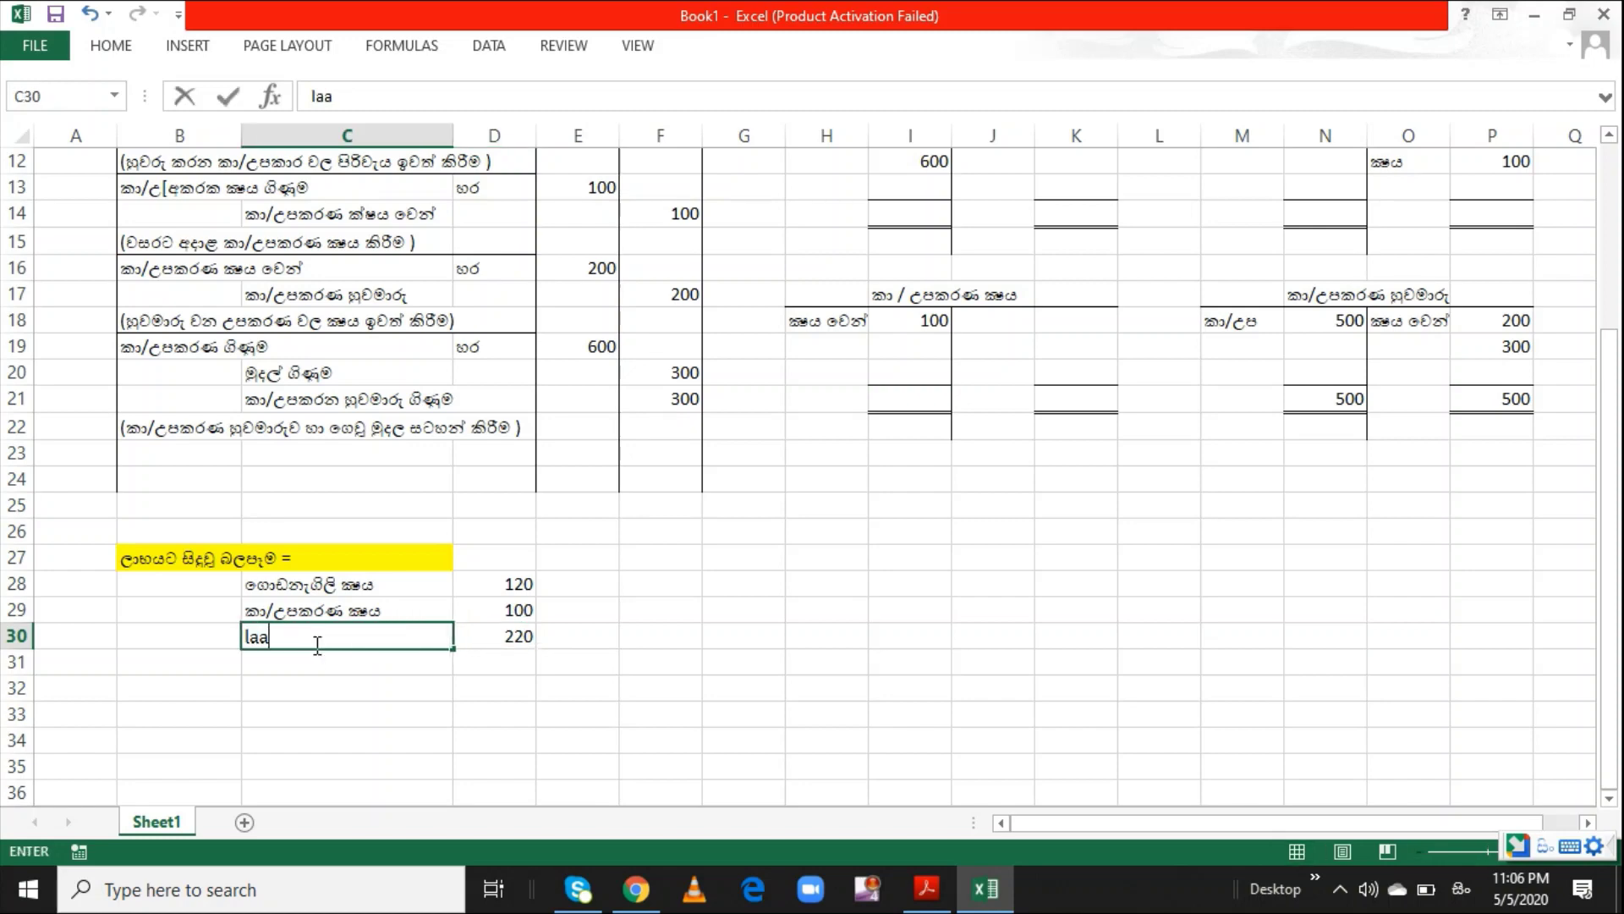
text(bhaye aduw)
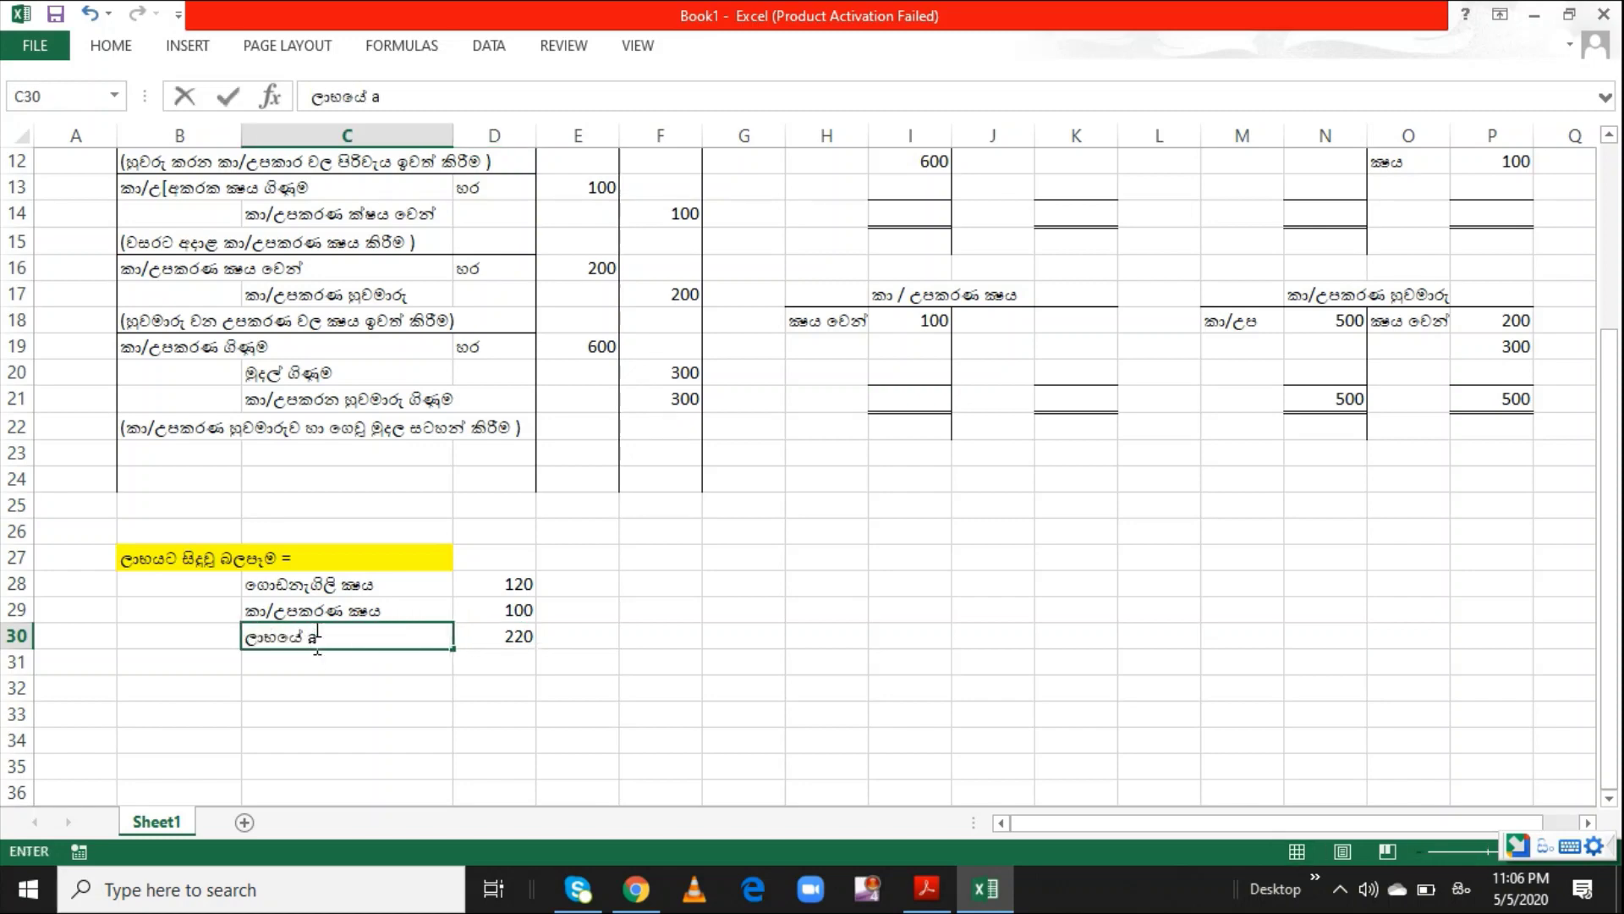
text(iima)
key(Return)
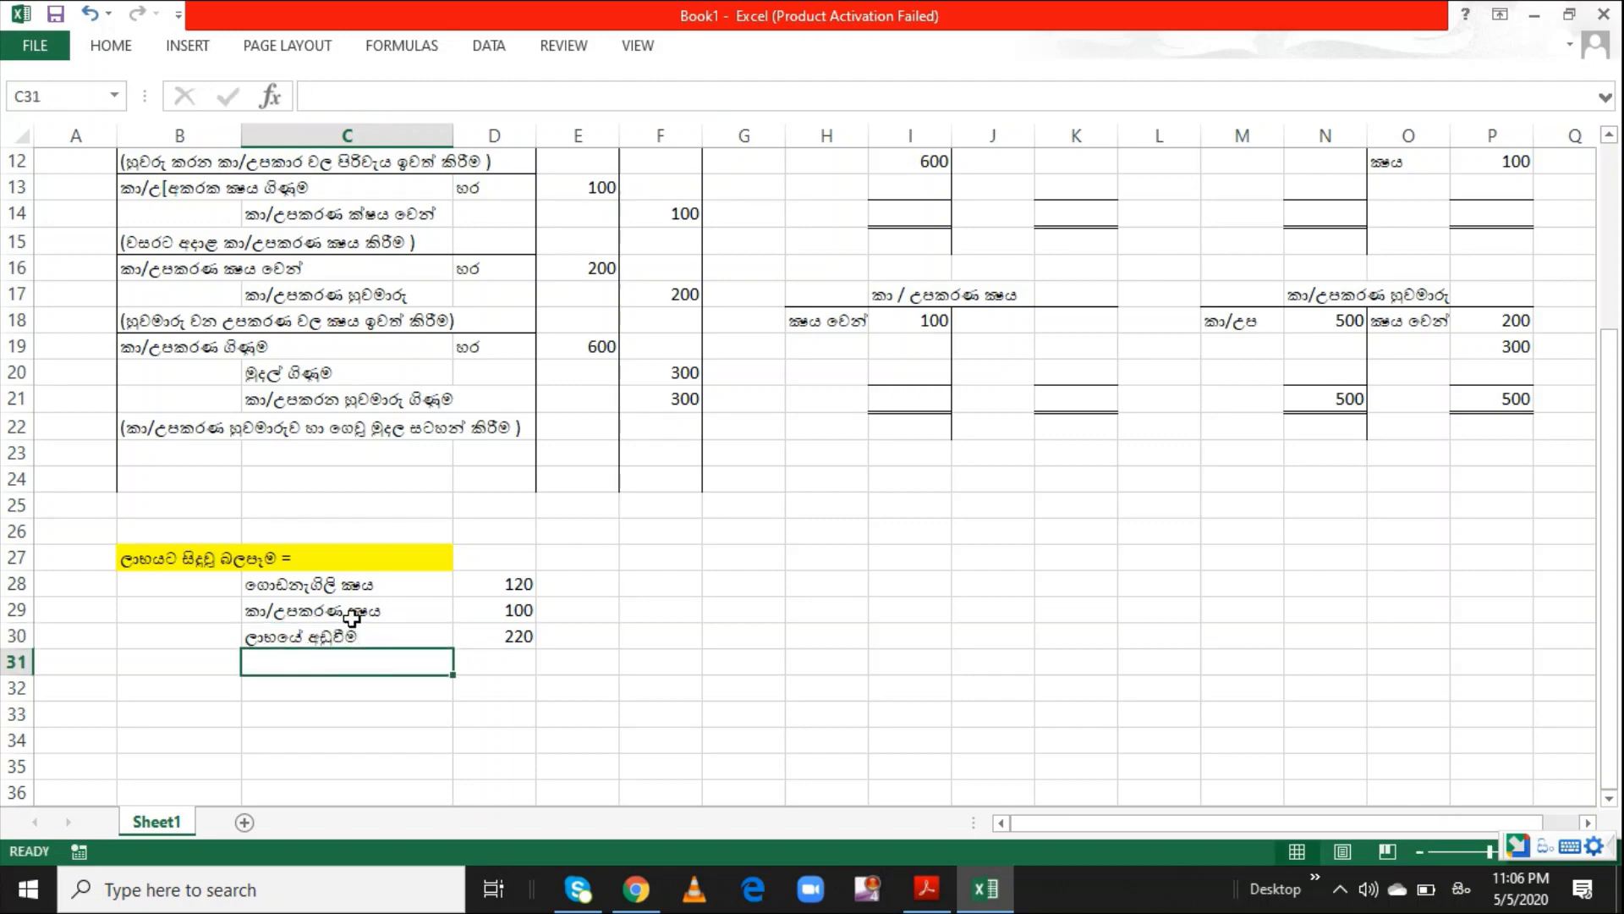
Highlight the profit reduction total in D30 with a yellow fill
click(478, 635)
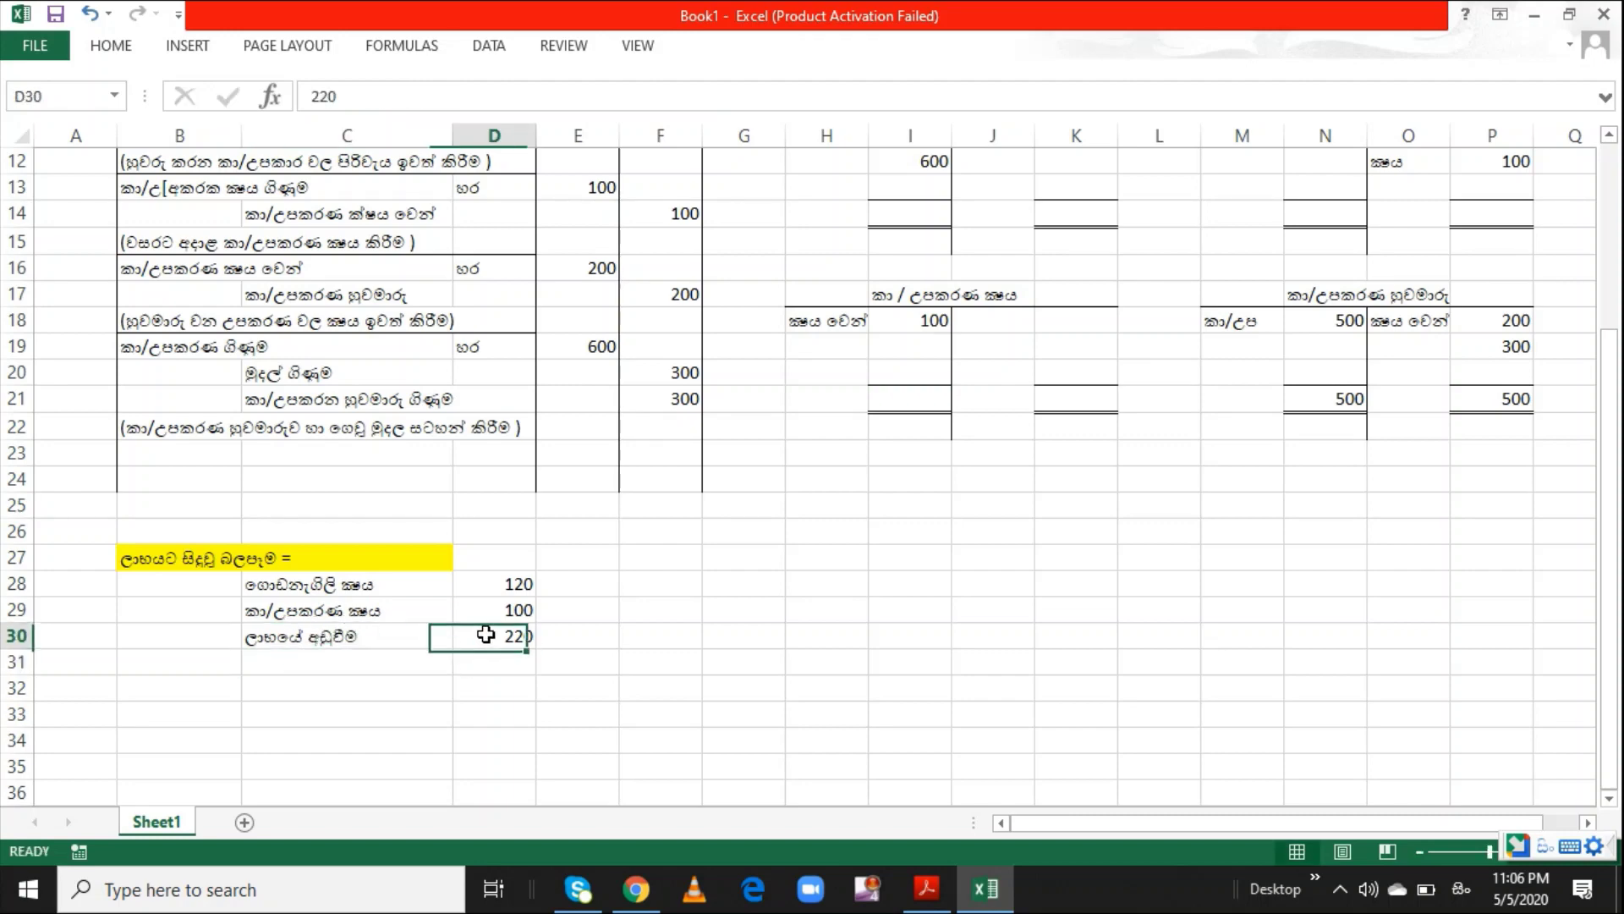
click(107, 48)
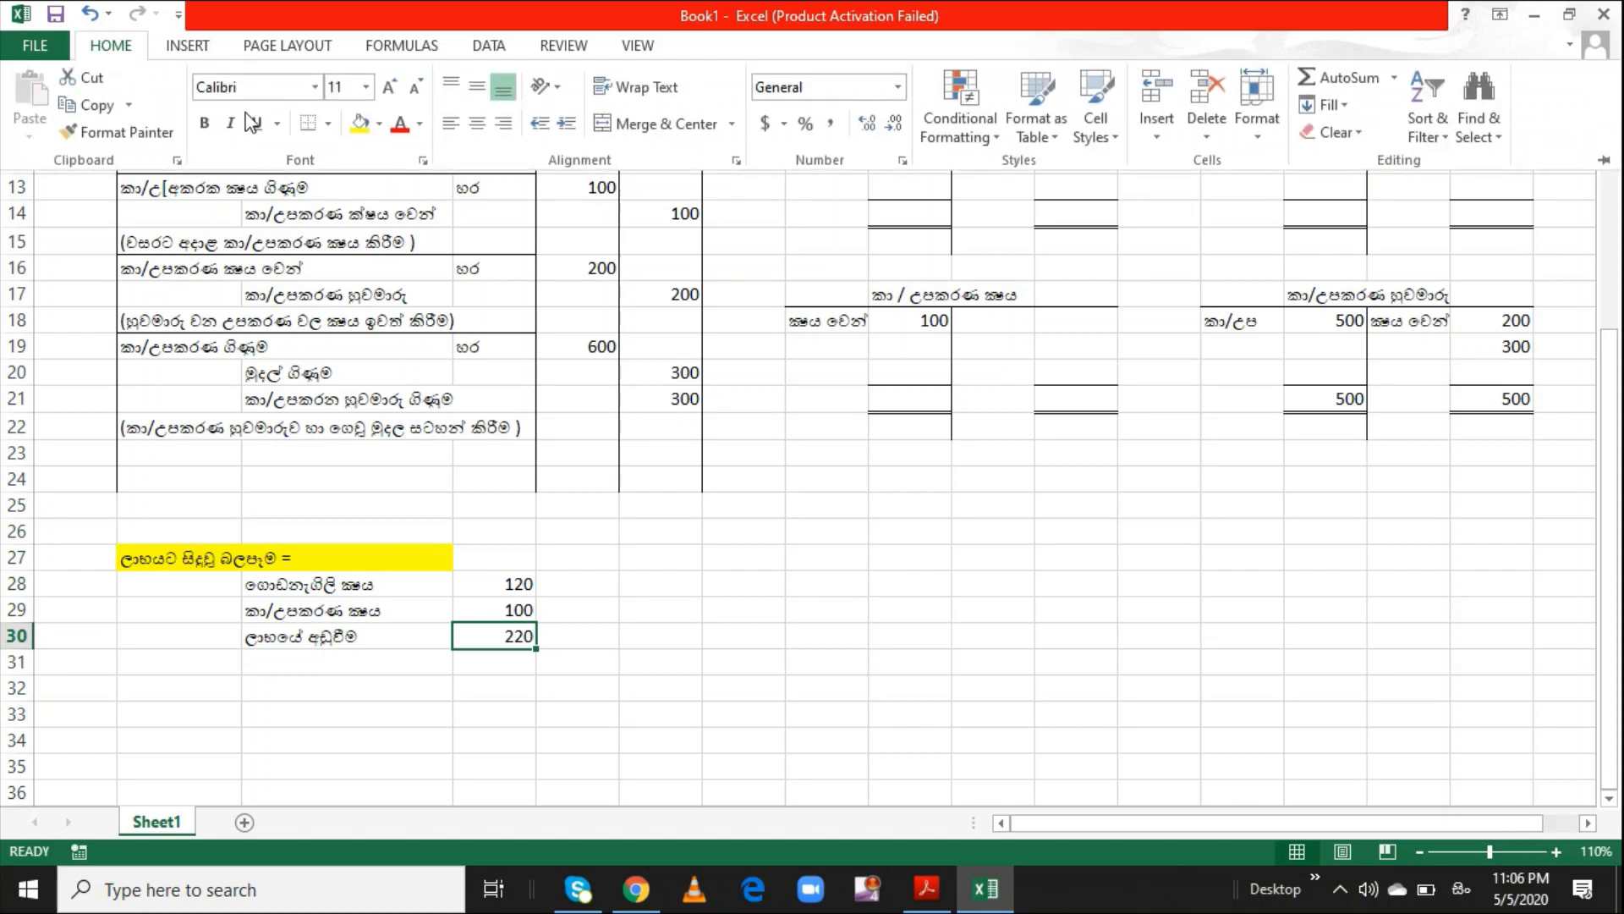
click(359, 124)
click(728, 636)
click(726, 632)
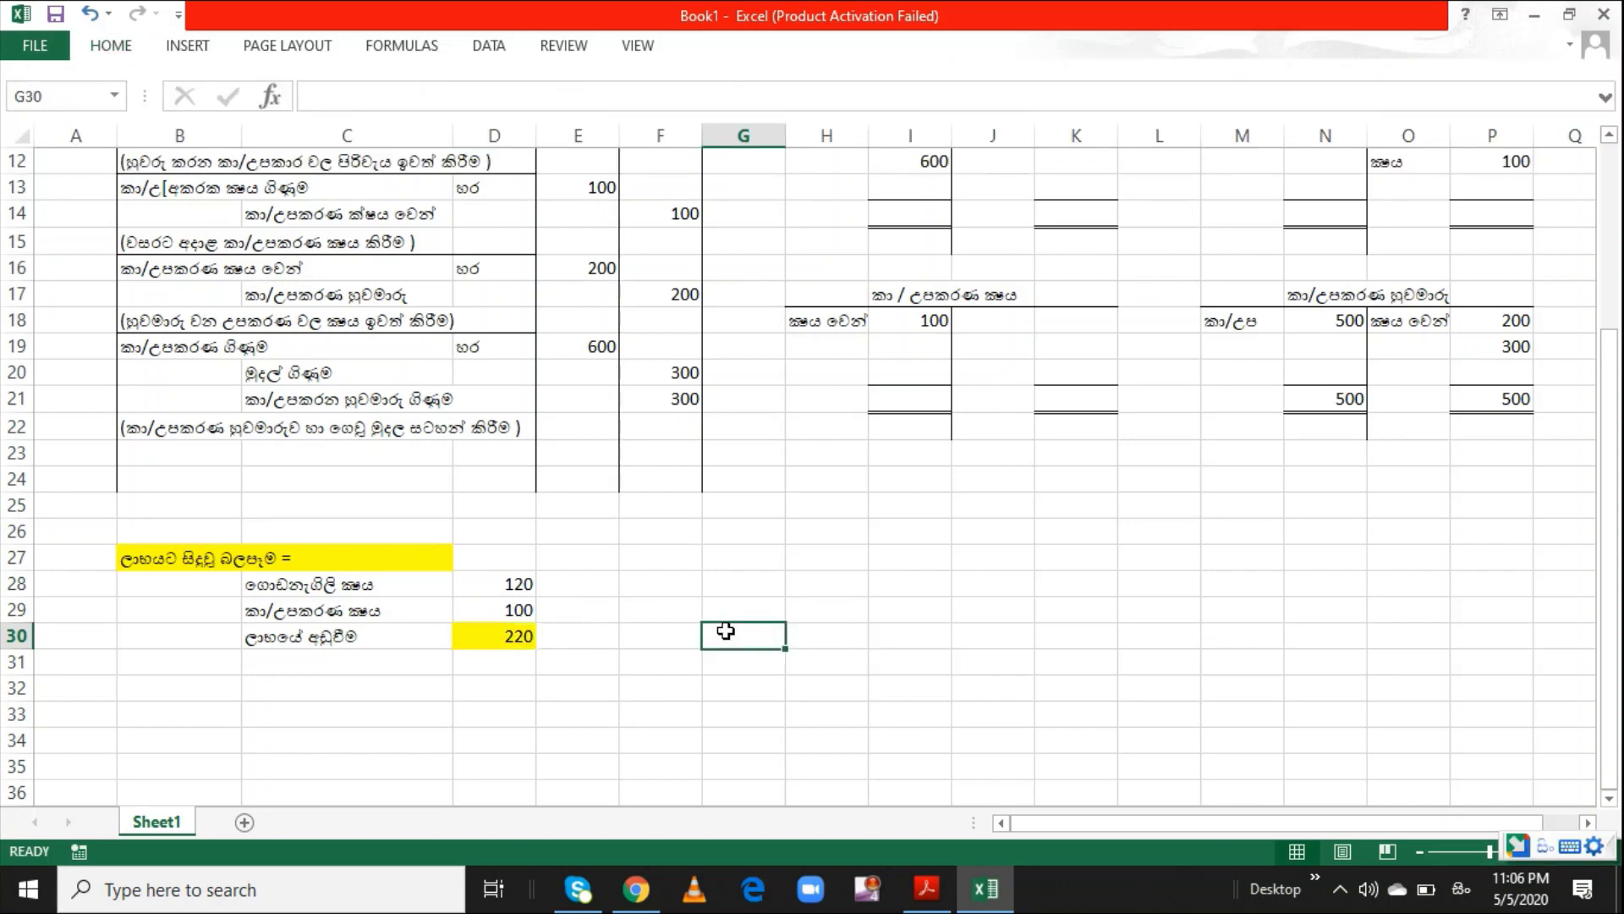
Recheck the requirements in the Acrobat question paper, return to Excel and zoom out to view the whole answer
key(alt+Tab)
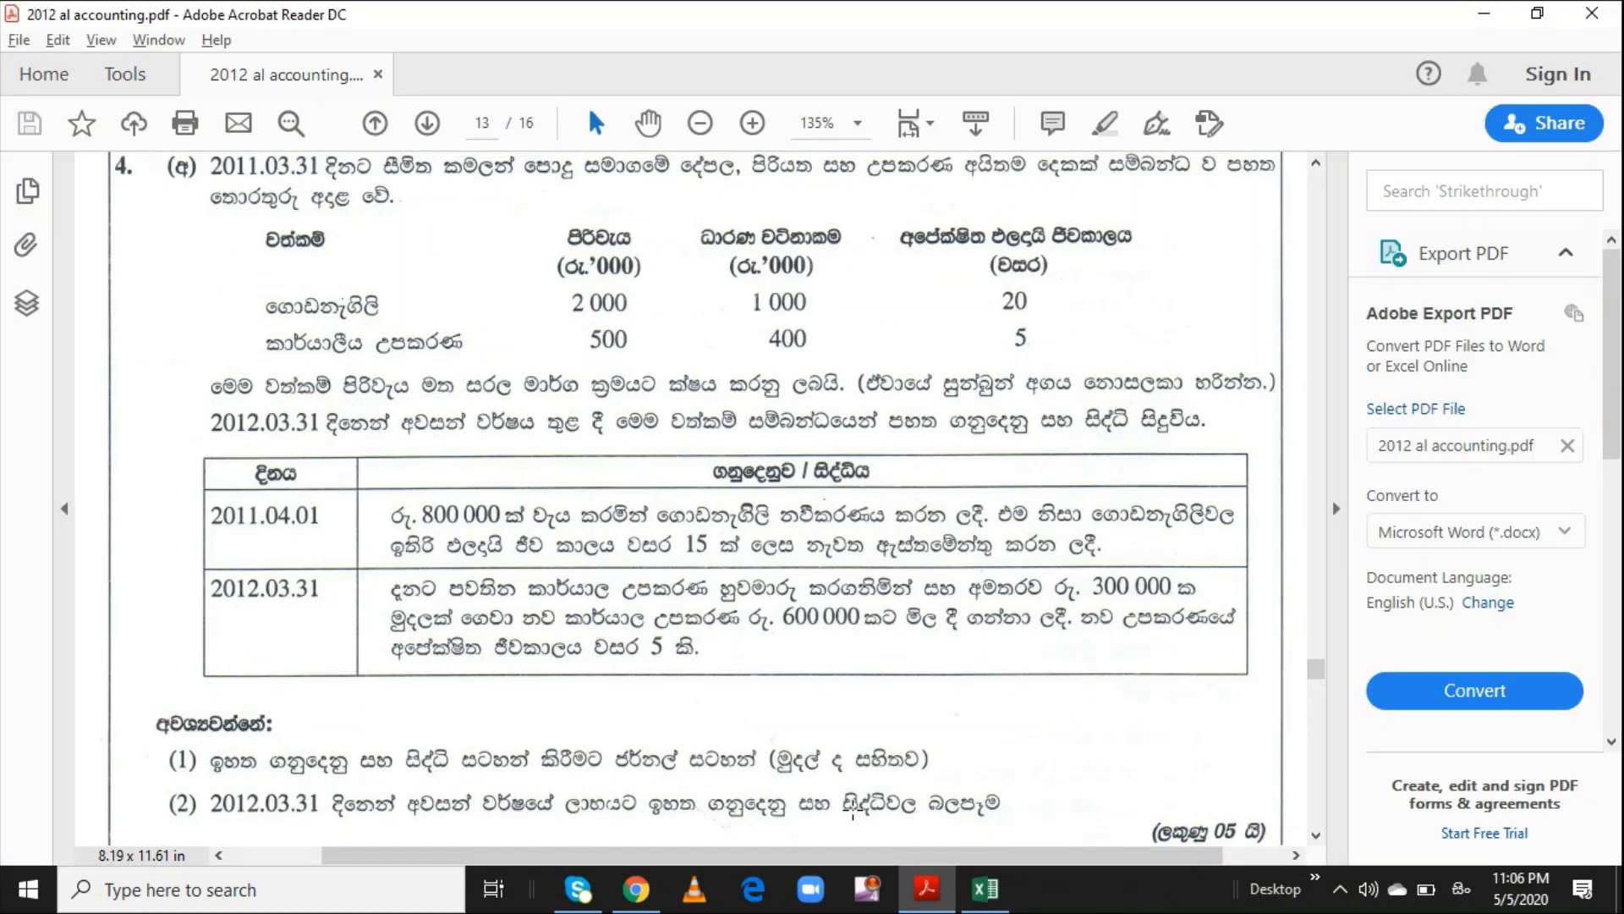
key(alt+Tab)
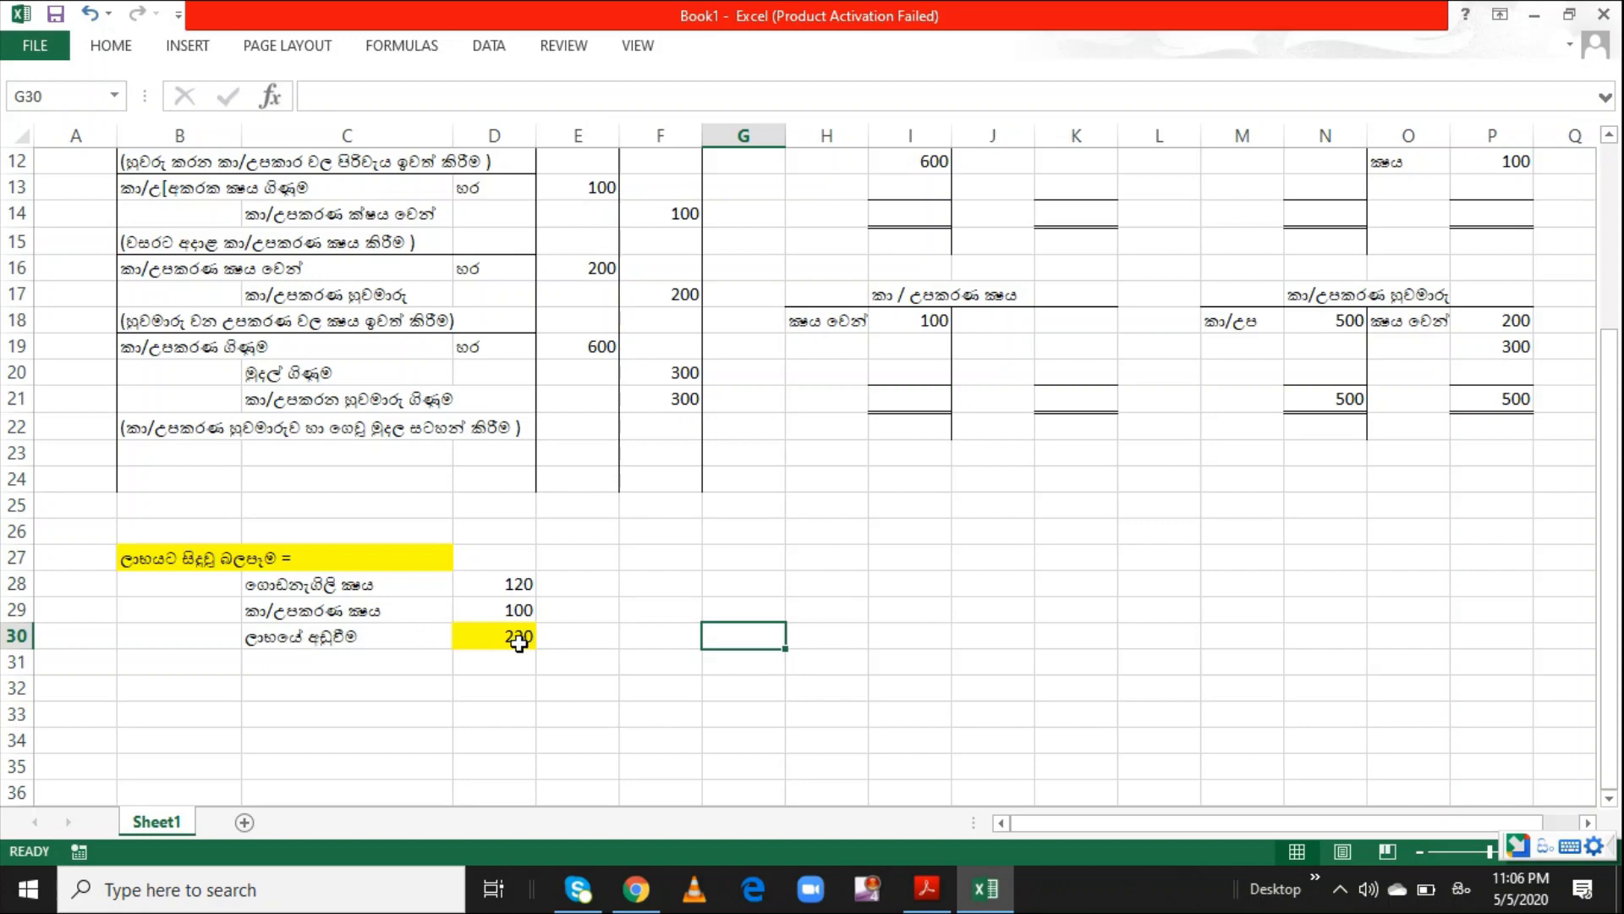
click(1420, 850)
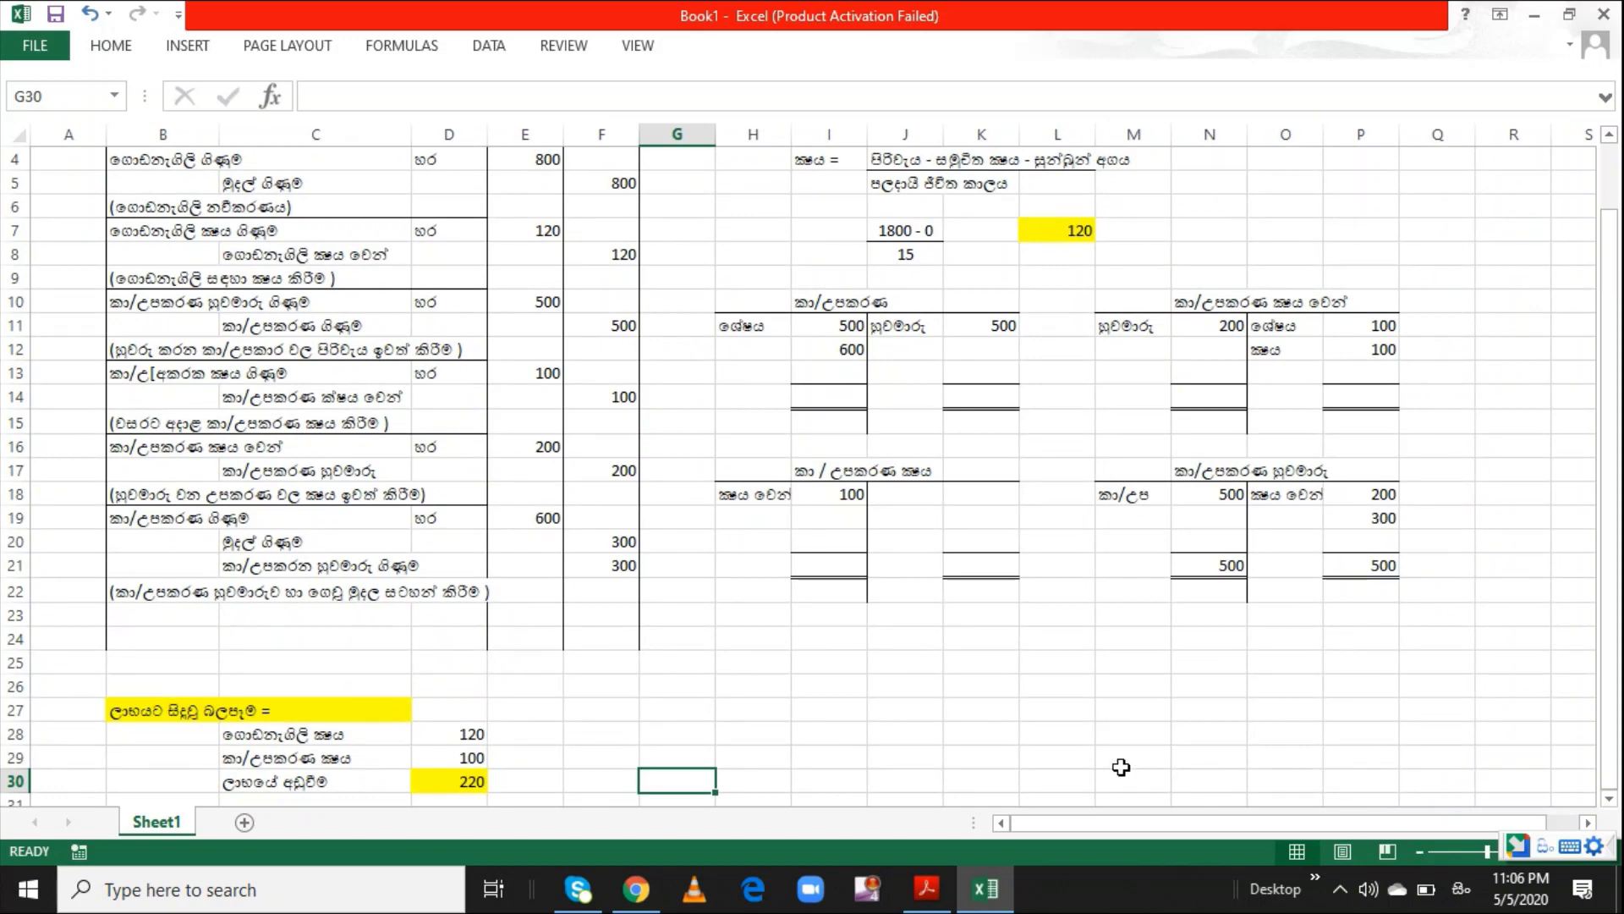
click(1120, 766)
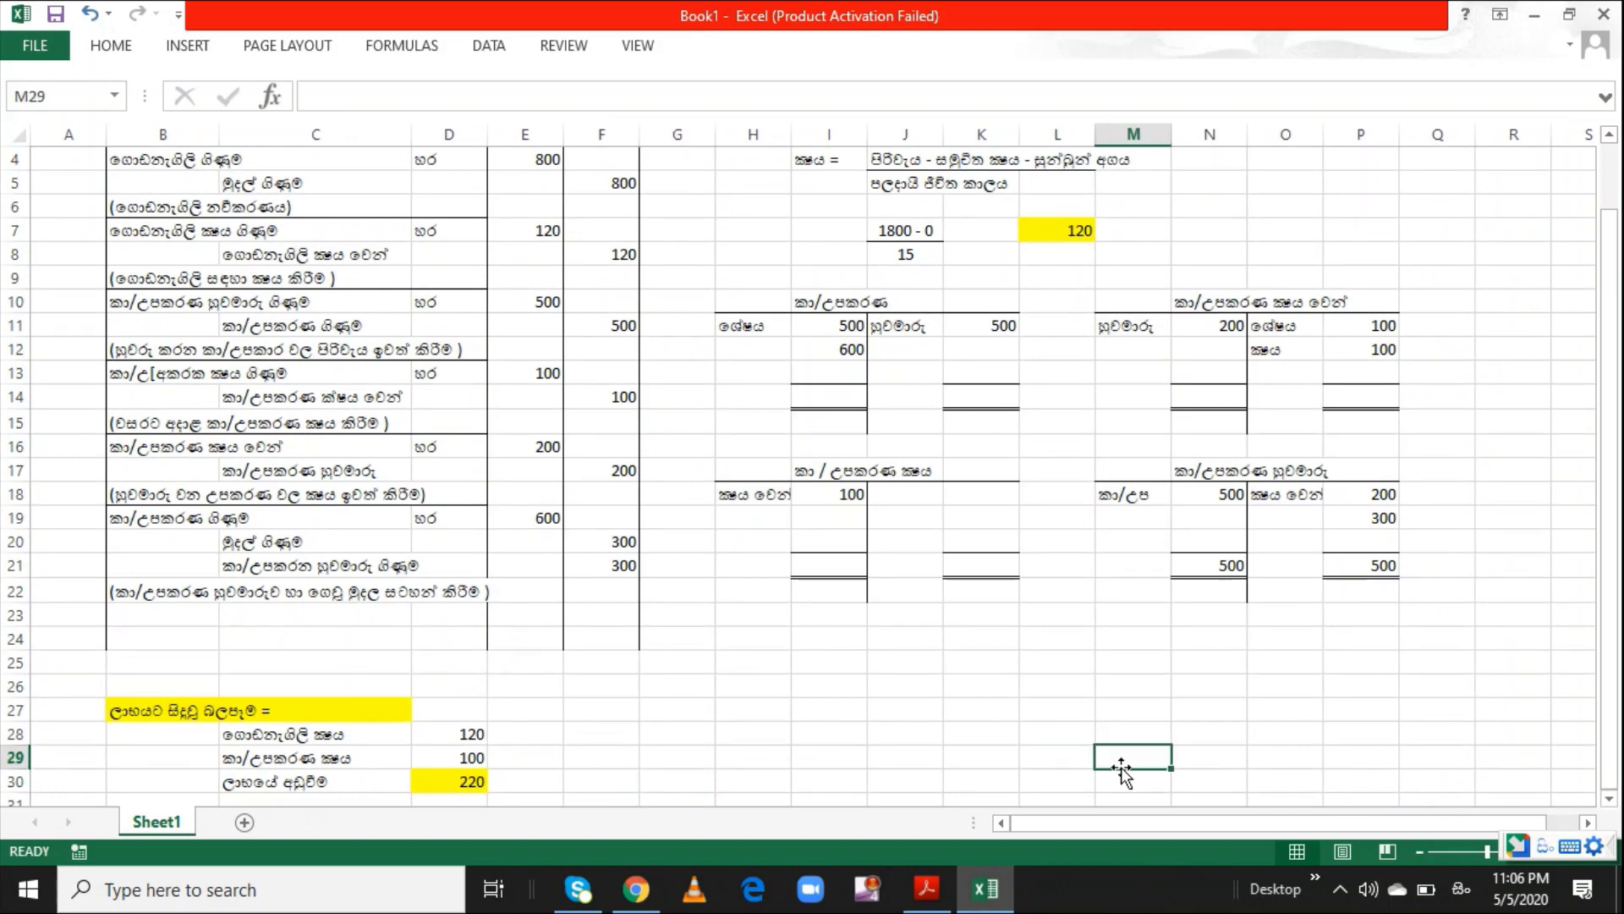
click(1416, 850)
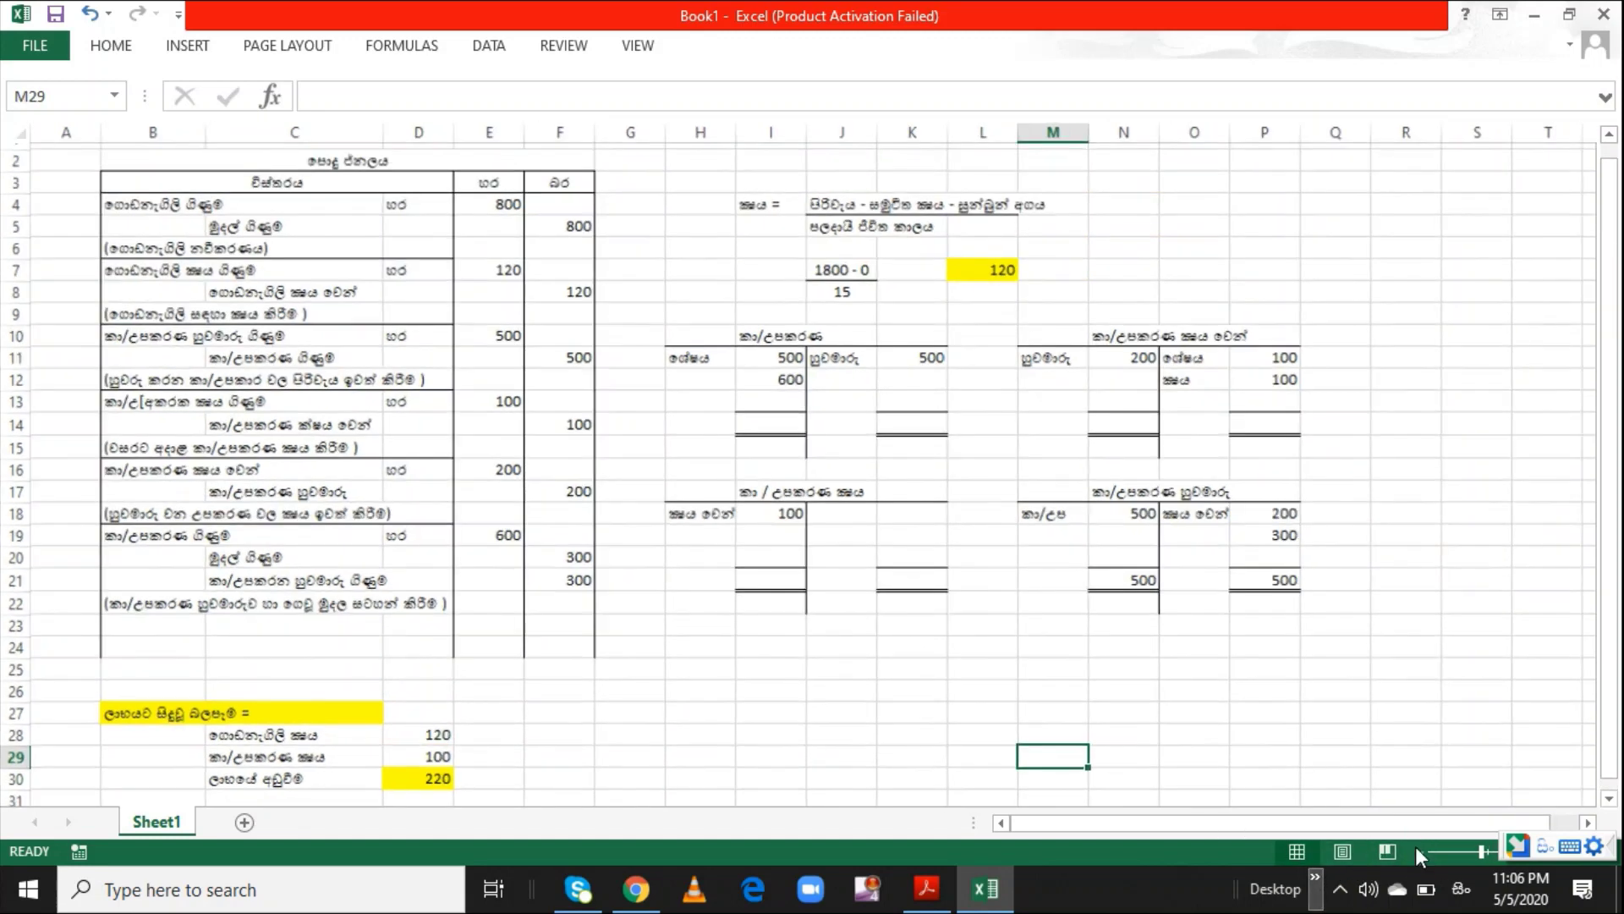
click(1213, 703)
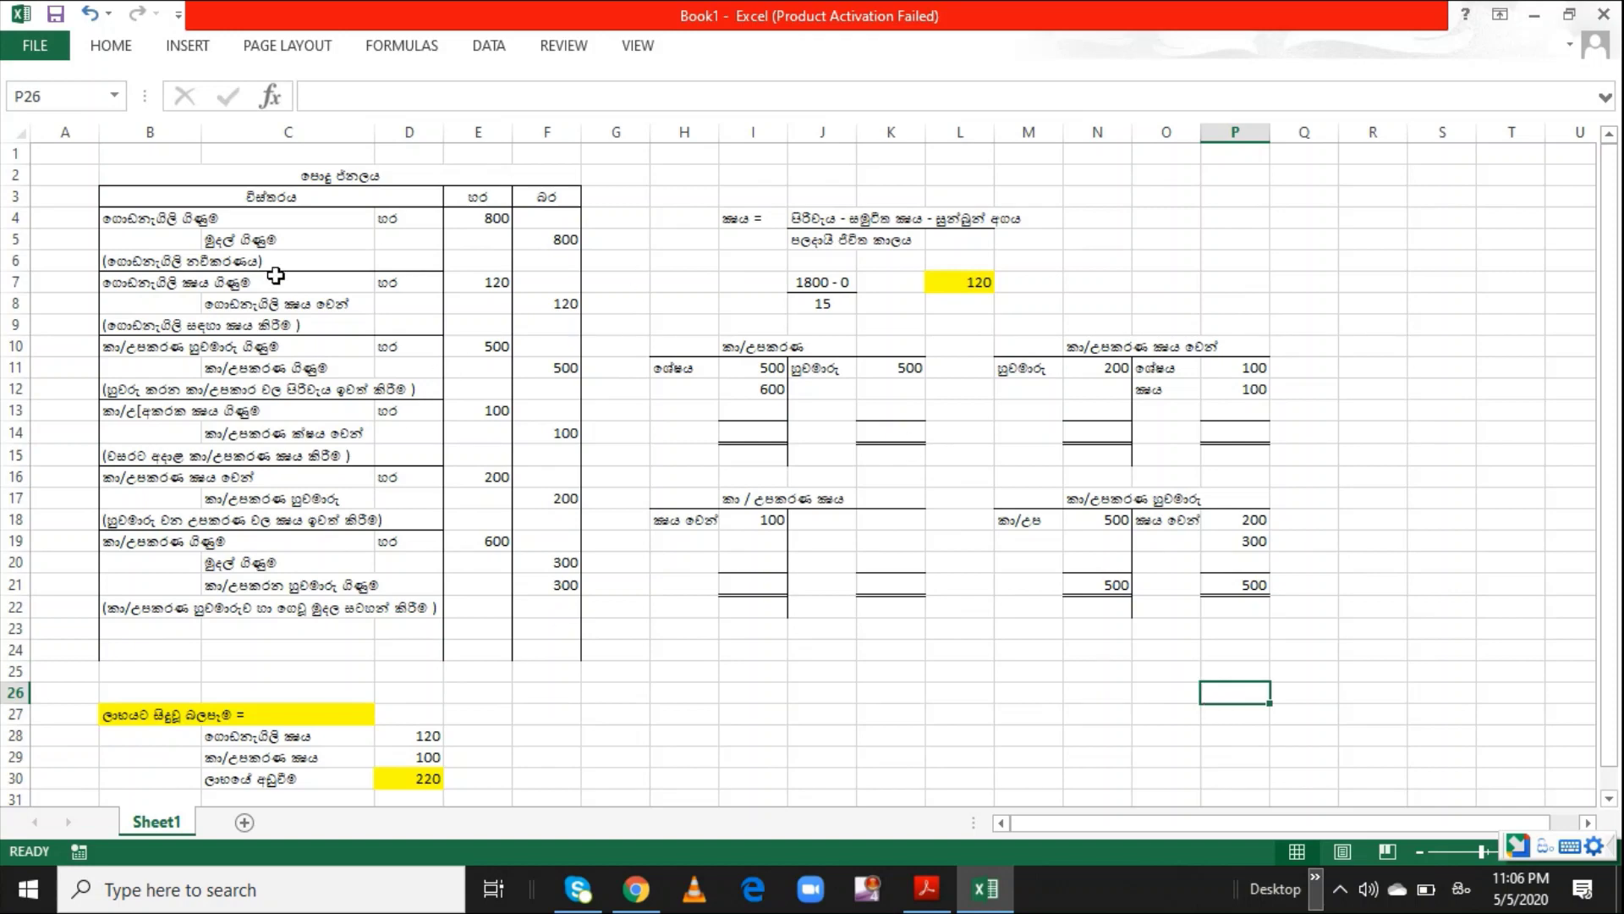